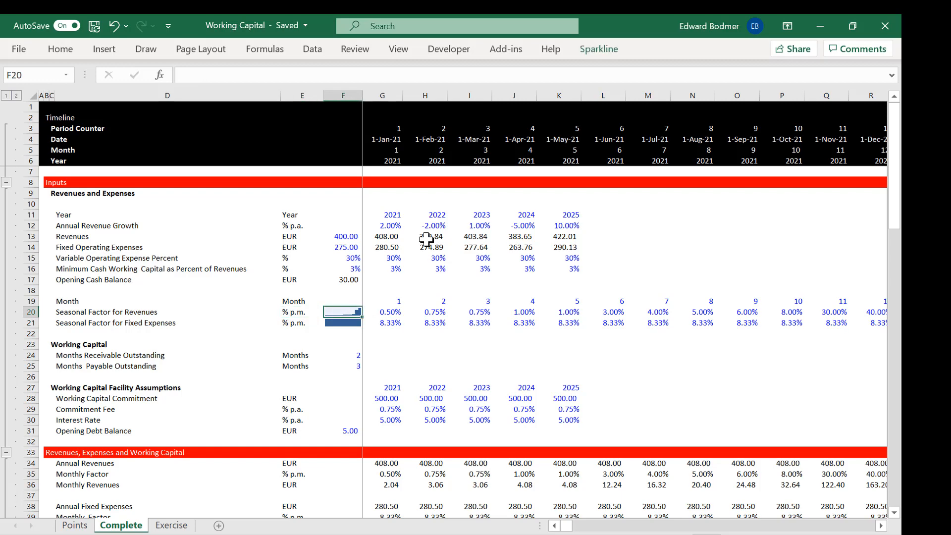
pyautogui.press('Left')
pyautogui.press('Left')
pyautogui.press('Left')
pyautogui.press('Left')
pyautogui.press('Left')
pyautogui.press('Left')
pyautogui.press('Left')
pyautogui.press('Left')
pyautogui.press('Left')
pyautogui.press('Left')
pyautogui.press('Left')
pyautogui.press('Left')
pyautogui.press('Left')
pyautogui.press('Left')
pyautogui.press('Left')
pyautogui.press('Left')
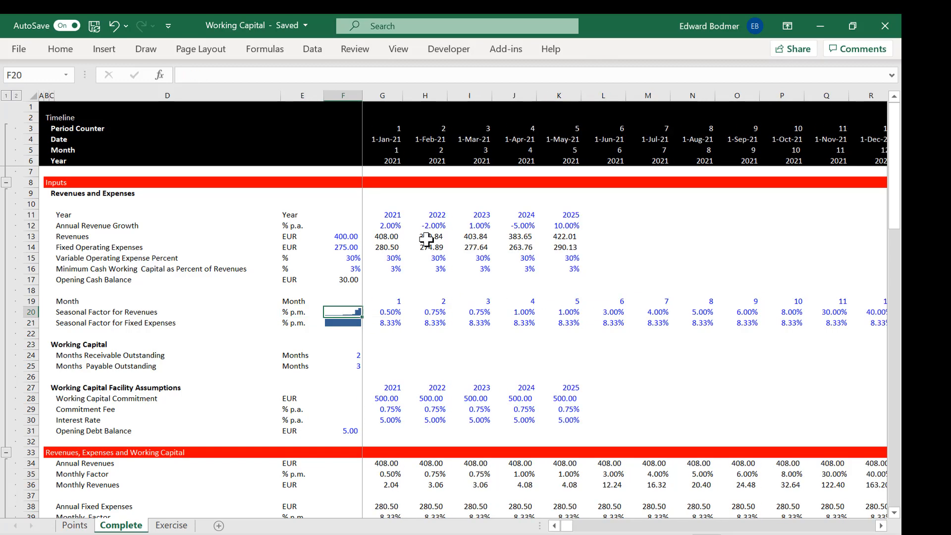
pyautogui.press('Right')
pyautogui.press('Right')
pyautogui.press('Right')
pyautogui.press('Right')
pyautogui.press('Right')
pyautogui.press('Right')
pyautogui.press('Right')
pyautogui.press('Right')
pyautogui.press('Right')
pyautogui.press('Right')
pyautogui.press('Right')
pyautogui.press('Right')
pyautogui.press('Right')
pyautogui.press('Right')
pyautogui.press('Left')
pyautogui.press('Left')
pyautogui.press('Left')
pyautogui.press('Left')
pyautogui.press('Left')
pyautogui.press('Left')
pyautogui.press('Left')
pyautogui.press('Left')
pyautogui.press('Left')
pyautogui.press('Left')
pyautogui.press('Left')
pyautogui.press('Left')
pyautogui.press('Left')
pyautogui.press('Left')
pyautogui.press('Left')
pyautogui.press('Left')
pyautogui.press('Left')
pyautogui.press('Left')
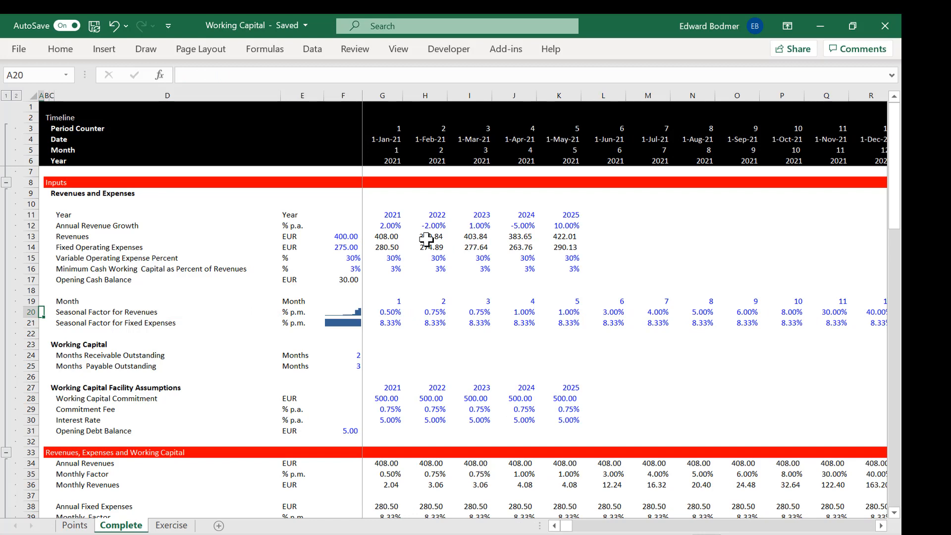
# Step: Look at the Months Receivable Outstanding and Months Payable Outstanding inputs in the Working Capital section
pyautogui.press('Down')
pyautogui.press('Down')
pyautogui.press('Down')
pyautogui.press('Down')
pyautogui.press('Right')
pyautogui.press('Right')
pyautogui.press('Right')
pyautogui.press('Right')
pyautogui.press('Right')
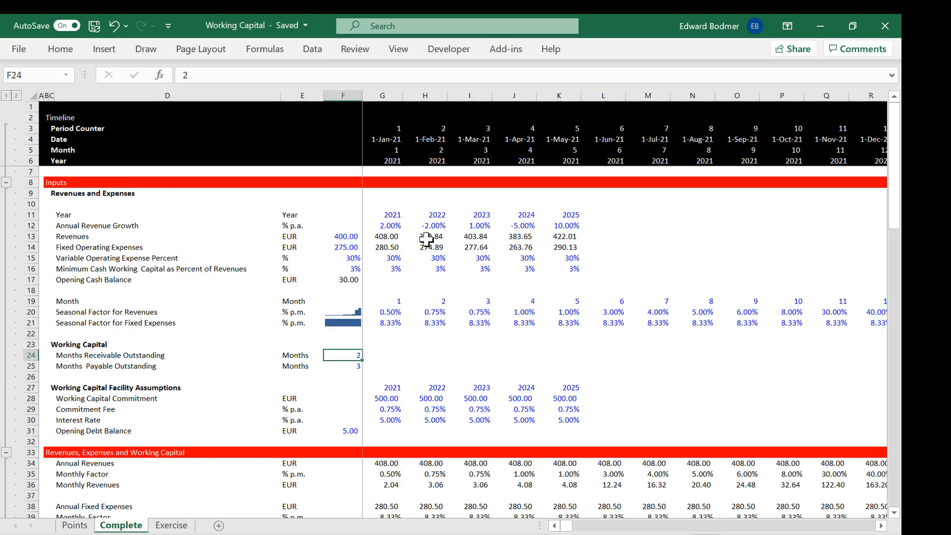
pyautogui.press('Down')
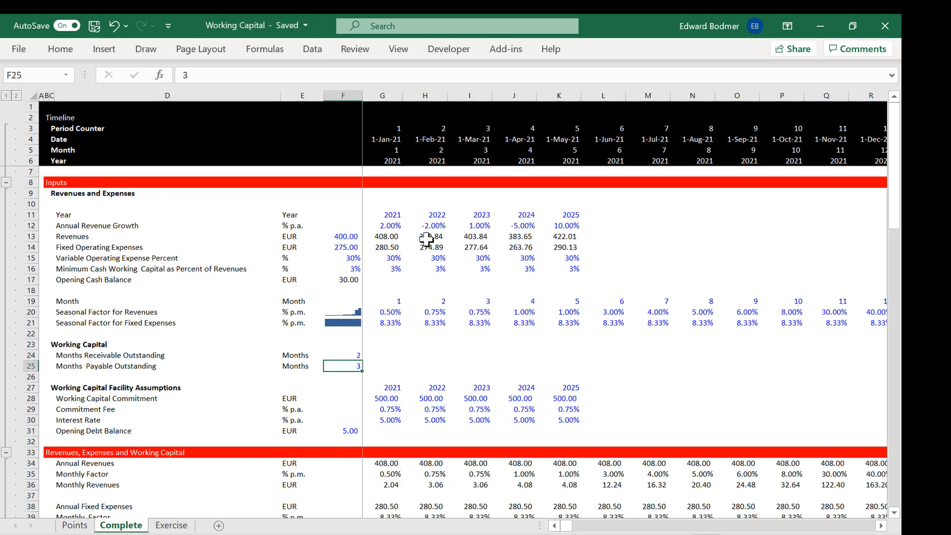
# Step: Examine the yearly Working Capital Commitment and Commitment Fee inputs under Working Capital Facility Assumptions
pyautogui.press('Down')
pyautogui.press('Down')
pyautogui.press('Down')
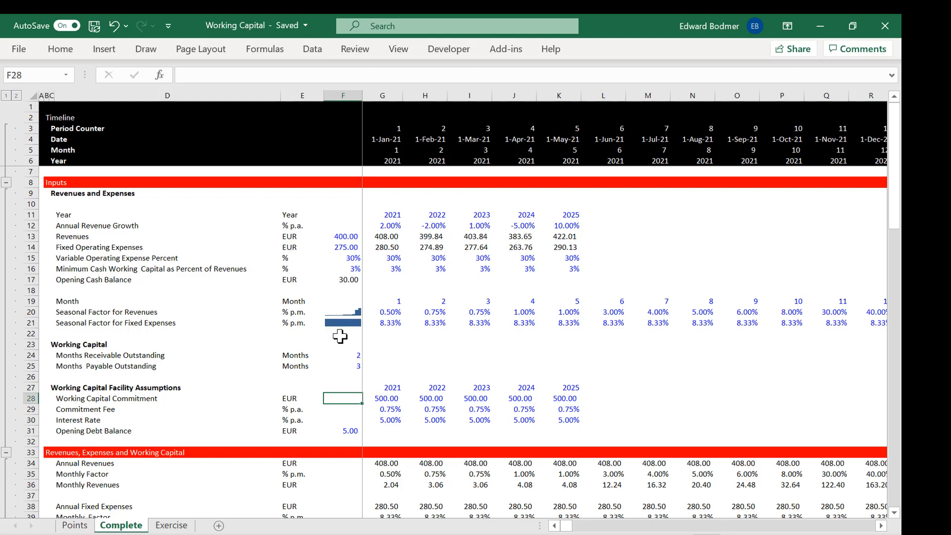
pyautogui.press('Right')
pyautogui.press('Right')
pyautogui.press('Down')
pyautogui.press('Left')
pyautogui.press('Up')
pyautogui.press('Left')
pyautogui.press('Left')
pyautogui.press('Right')
pyautogui.press('Right')
pyautogui.press('Right')
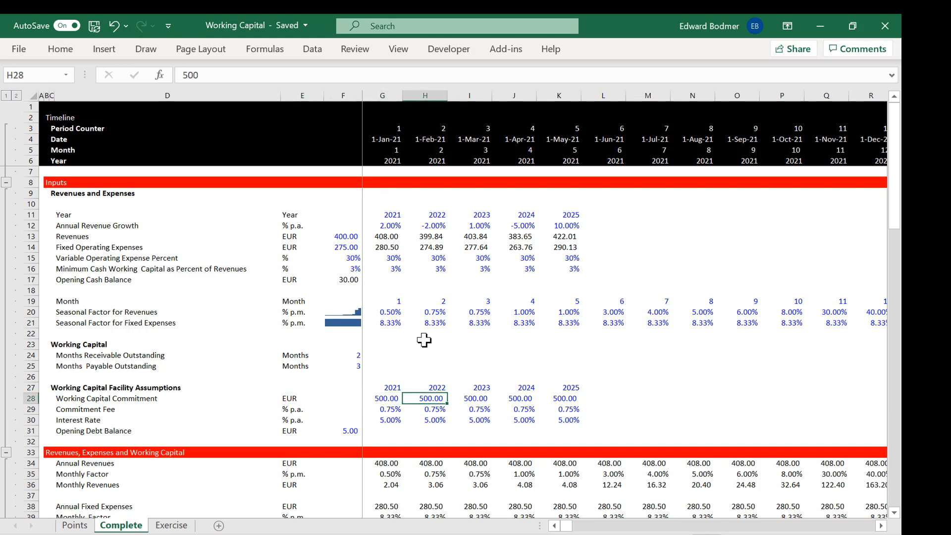
# Step: Return to the Working Capital inputs and compare the receivable and payable months outstanding
pyautogui.press('Left')
pyautogui.press('Up')
pyautogui.press('Up')
pyautogui.press('Up')
pyautogui.press('Up')
pyautogui.press('Left')
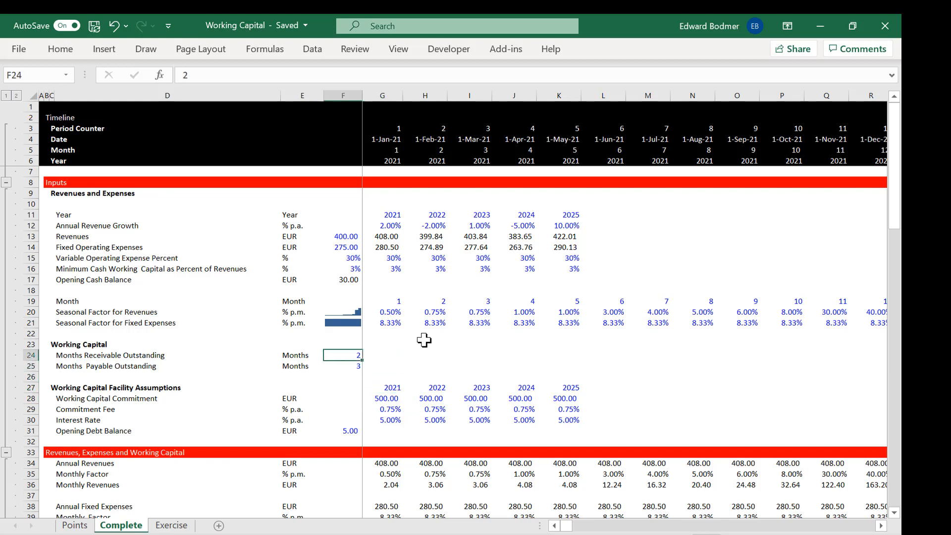
pyautogui.press('Down')
pyautogui.press('Up')
pyautogui.press('Down')
pyautogui.press('Up')
pyautogui.press('Down')
pyautogui.press('Down')
pyautogui.press('Down')
pyautogui.press('Down')
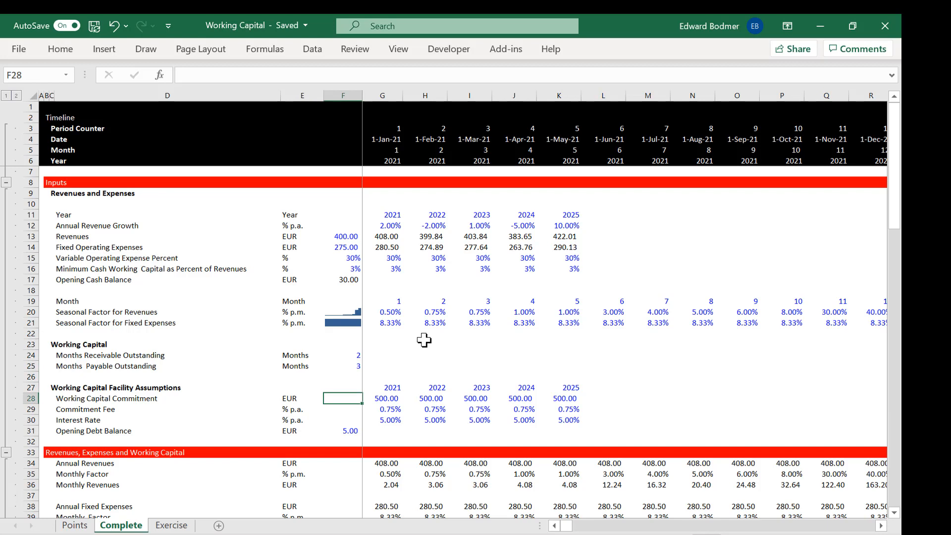
# Step: Look at the 2022 Working Capital Commitment and go down through the revenue and expense calculations to below EBITDA
pyautogui.press('Right')
pyautogui.press('Right')
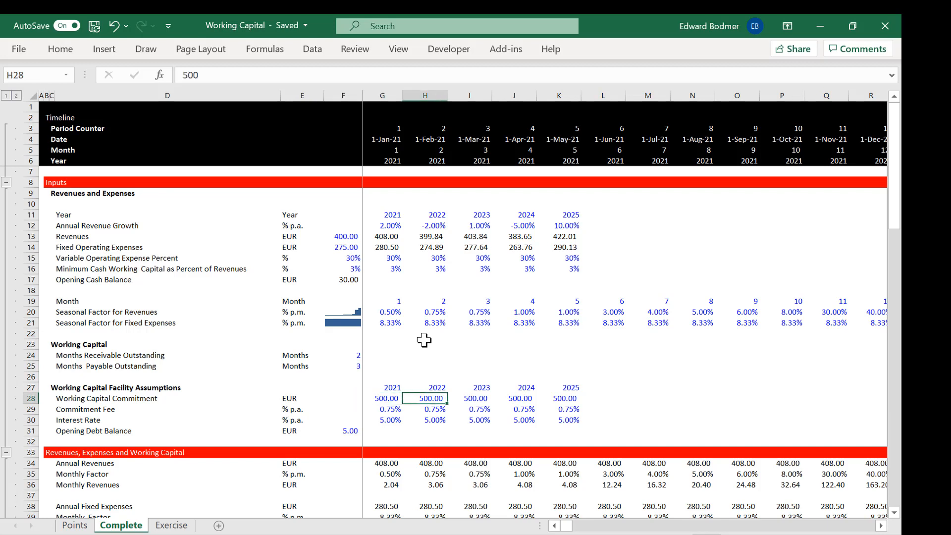
pyautogui.press('Down')
pyautogui.press('Down')
pyautogui.press('Down')
pyautogui.press('Down')
pyautogui.press('Down')
pyautogui.press('Down')
pyautogui.press('Down')
pyautogui.press('Down')
pyautogui.press('Down')
pyautogui.press('Down')
pyautogui.press('Down')
pyautogui.press('Down')
pyautogui.press('Down')
pyautogui.press('Down')
pyautogui.press('Down')
pyautogui.press('Down')
pyautogui.press('Down')
pyautogui.press('Down')
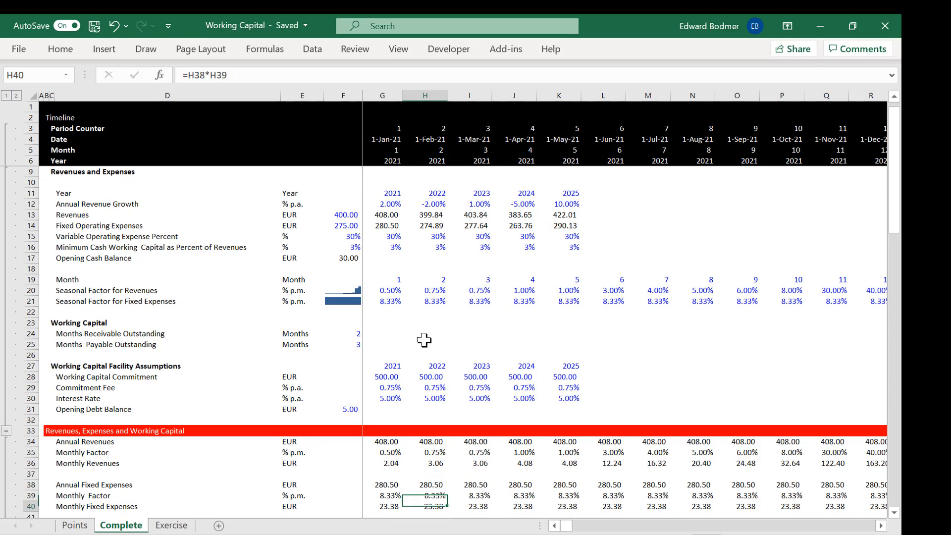
# Step: Open the Points sheet and read the point about using lookup and time lines for revenues and expenses
pyautogui.click(75, 525)
pyautogui.moveTo(181, 223); pyautogui.dragTo(168, 215)
pyautogui.click(174, 217)
pyautogui.press('Left')
pyautogui.press('Left')
pyautogui.press('Right')
pyautogui.press('Right')
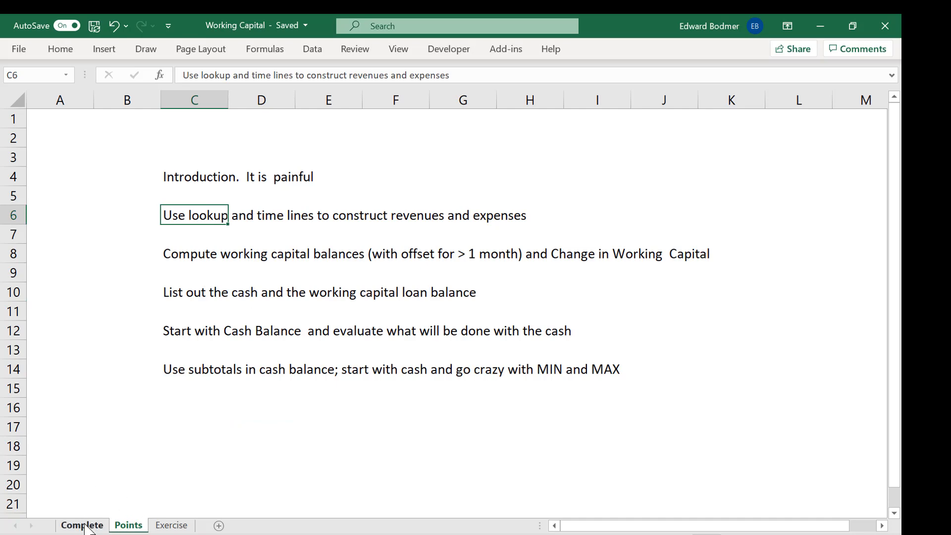
# Step: Move the Complete sheet between Points and Exercise and select its Opening Debt Balance value
pyautogui.moveTo(84, 528); pyautogui.dragTo(164, 528)
pyautogui.click(281, 342)
pyautogui.press('Right')
pyautogui.press('Right')
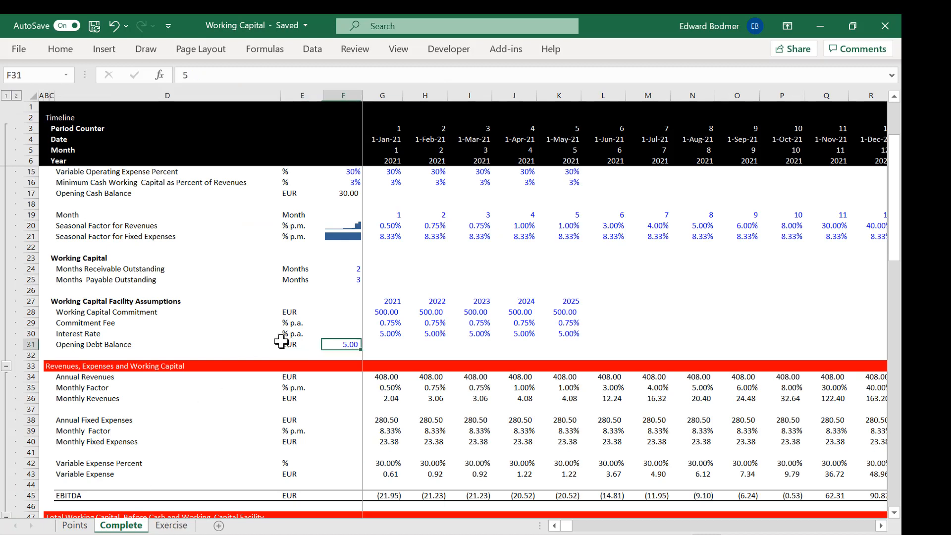
# Step: Look over the facility assumptions and the calculations down to the accounts receivable collections, returning to above the revenues section
pyautogui.press('Up')
pyautogui.press('Up')
pyautogui.press('Up')
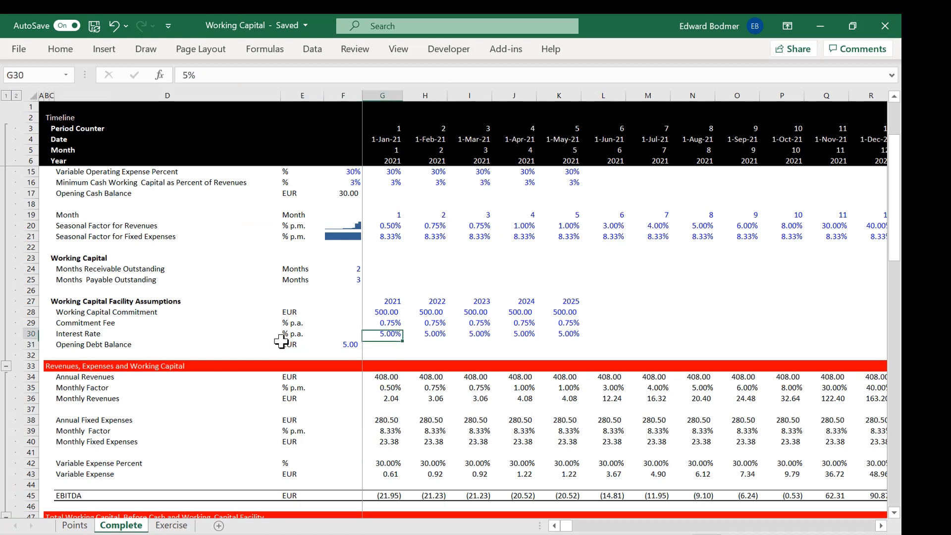
pyautogui.press('Down')
pyautogui.press('Down')
pyautogui.press('Down')
pyautogui.press('Down')
pyautogui.press('Down')
pyautogui.press('Down')
pyautogui.press('Down')
pyautogui.press('Down')
pyautogui.press('Down')
pyautogui.press('Down')
pyautogui.press('Down')
pyautogui.press('Down')
pyautogui.press('Down')
pyautogui.press('Down')
pyautogui.press('Down')
pyautogui.press('Down')
pyautogui.press('Down')
pyautogui.press('Down')
pyautogui.press('Down')
pyautogui.press('Down')
pyautogui.press('Down')
pyautogui.press('Down')
pyautogui.press('Down')
pyautogui.press('Down')
pyautogui.press('Down')
pyautogui.press('Down')
pyautogui.press('Down')
pyautogui.press('Down')
pyautogui.press('Down')
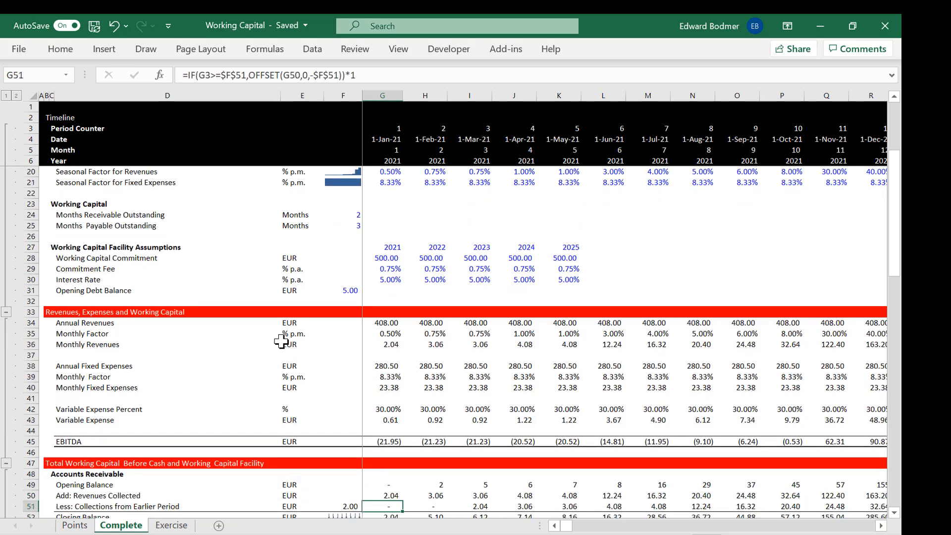
pyautogui.press('Up')
pyautogui.press('Up')
pyautogui.press('Up')
pyautogui.press('Up')
pyautogui.press('Up')
pyautogui.press('Up')
pyautogui.press('Up')
pyautogui.press('Up')
pyautogui.press('Up')
pyautogui.press('Up')
pyautogui.press('Up')
pyautogui.press('Up')
pyautogui.press('Up')
pyautogui.press('Up')
pyautogui.press('Up')
pyautogui.press('Up')
pyautogui.press('Up')
pyautogui.press('Up')
pyautogui.press('Up')
pyautogui.press('Up')
pyautogui.press('Up')
pyautogui.press('Up')
pyautogui.press('Up')
pyautogui.press('Up')
pyautogui.press('Up')
pyautogui.press('Up')
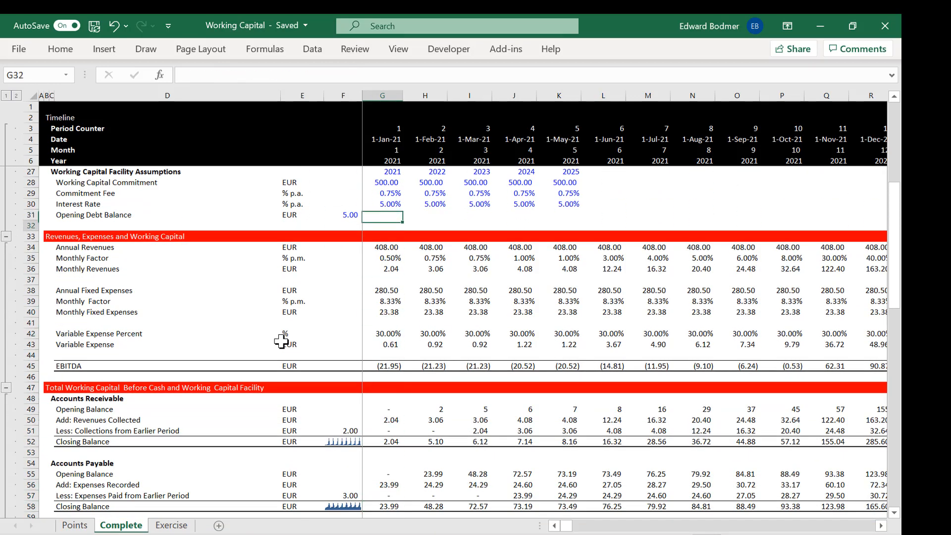
# Step: Inspect the Monthly Revenues formula for February 2021 in H36
pyautogui.press('Down')
pyautogui.press('Down')
pyautogui.press('Down')
pyautogui.press('Right')
pyautogui.press('Down')
pyautogui.press('Down')
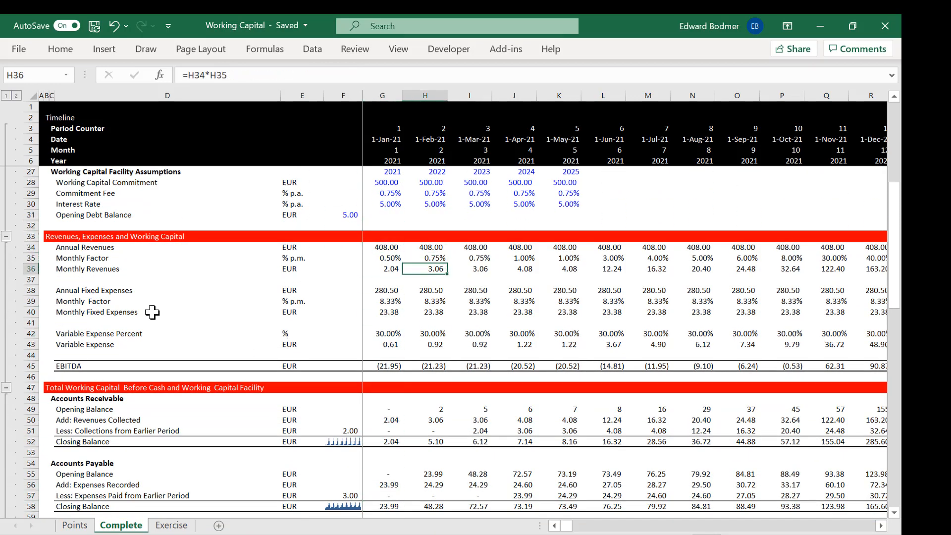
# Step: Open the Generic-Macros workbook from the recent files and initialise its macros with Implement/Initialise
pyautogui.click(23, 52)
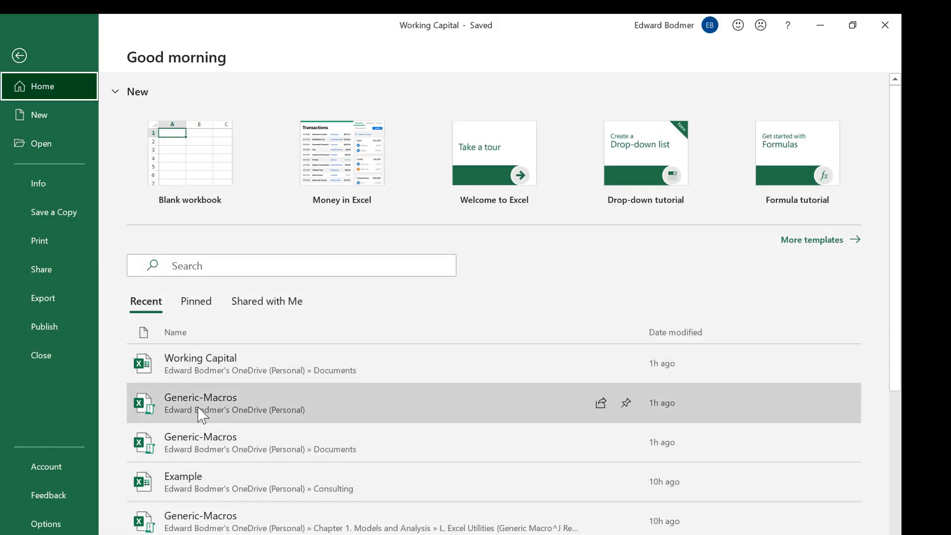
pyautogui.click(201, 404)
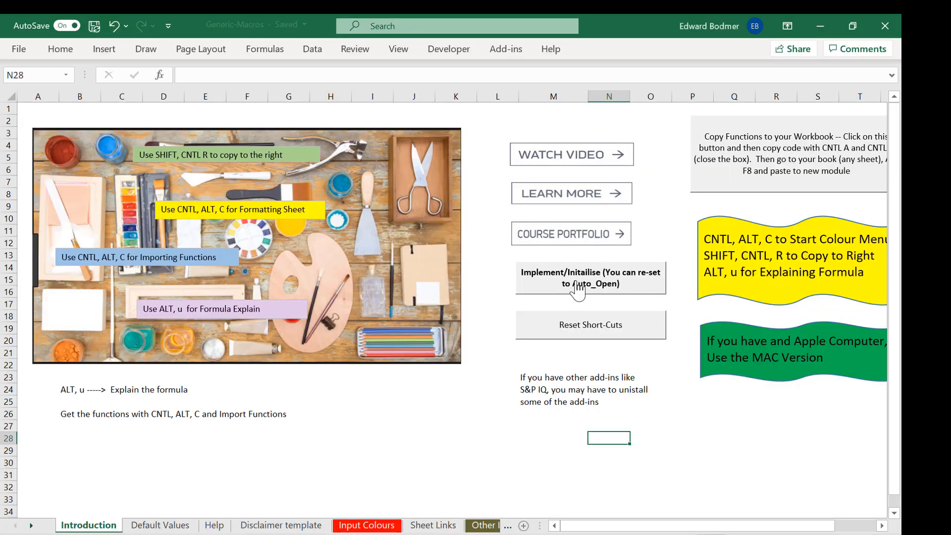
pyautogui.click(577, 291)
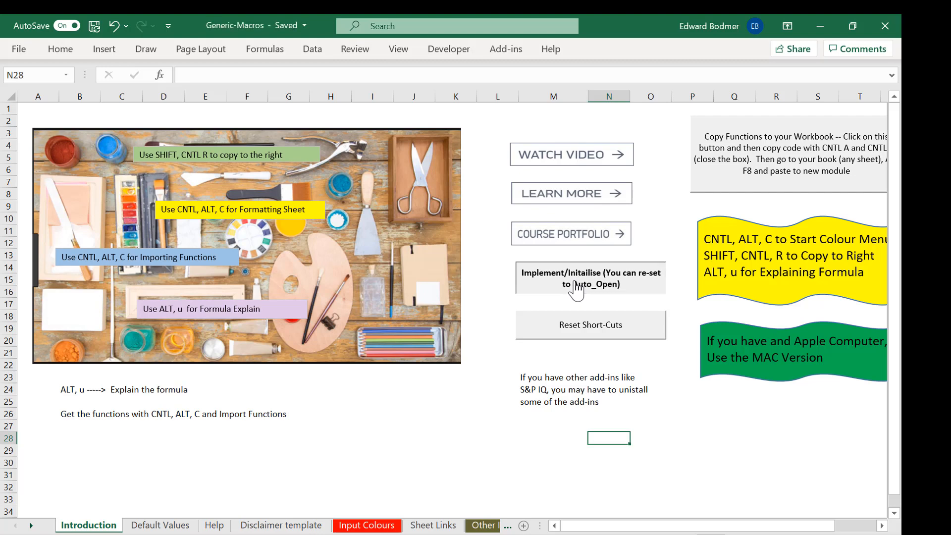
# Step: Run the formula explanation on the February 2021 Annual Fixed Expenses cell H38 in the Working Capital workbook
pyautogui.press('Down')
pyautogui.press('Down')
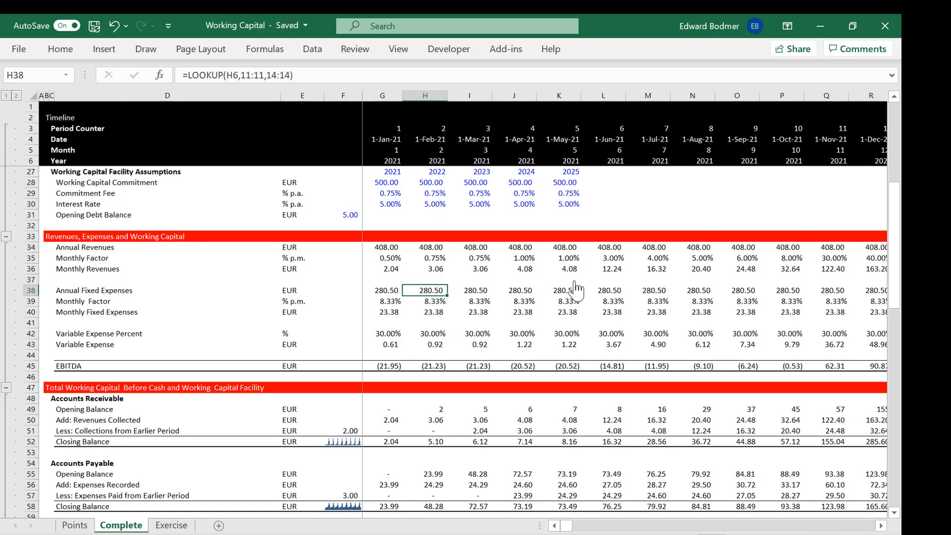
pyautogui.hotkey('ctrl', 'shift', 'a')
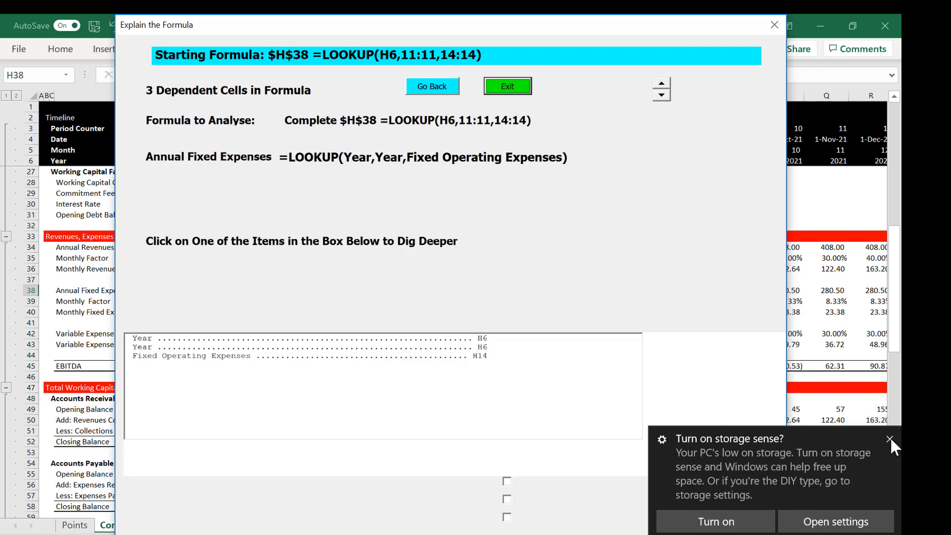
# Step: Dismiss the storage notification, trace the formula through Fixed Operating Expenses to Annual Revenue Growth, and return to the starting formula
pyautogui.click(891, 438)
pyautogui.click(476, 355)
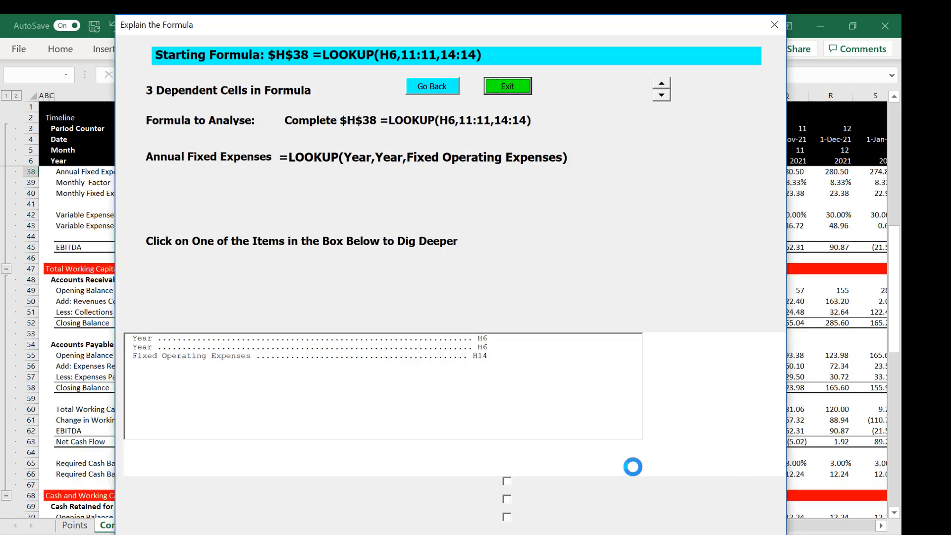
pyautogui.click(480, 347)
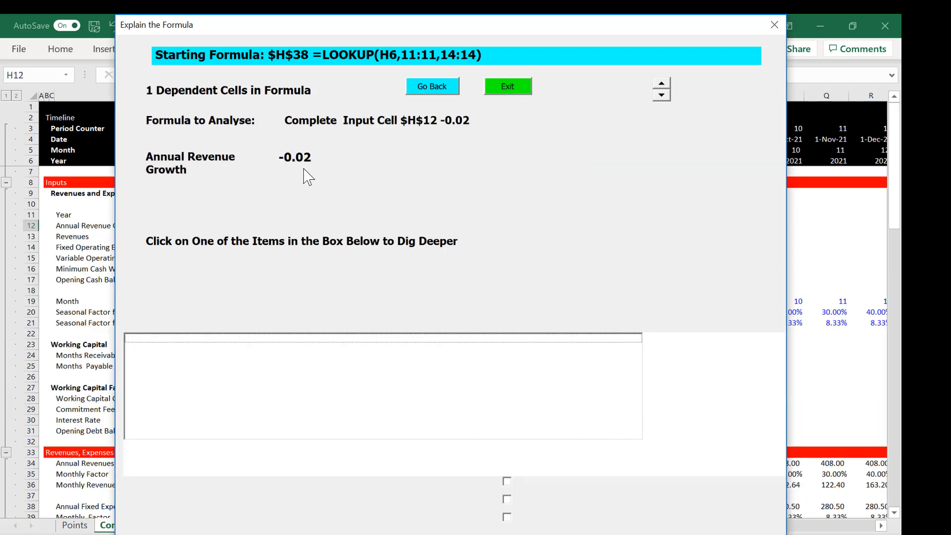
pyautogui.click(437, 89)
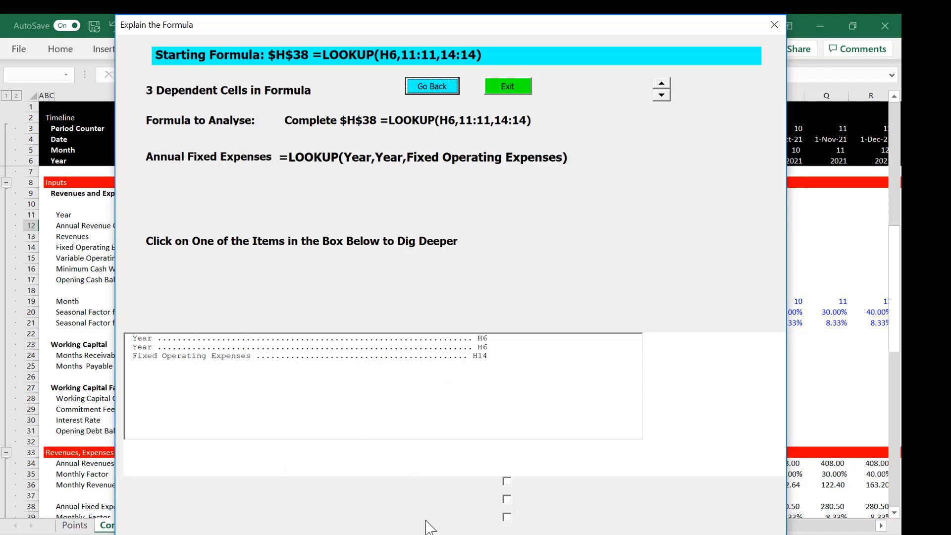
# Step: Examine the Fixed Operating Expenses formula in H14, go back to the starting formula and exit the explanation
pyautogui.click(471, 355)
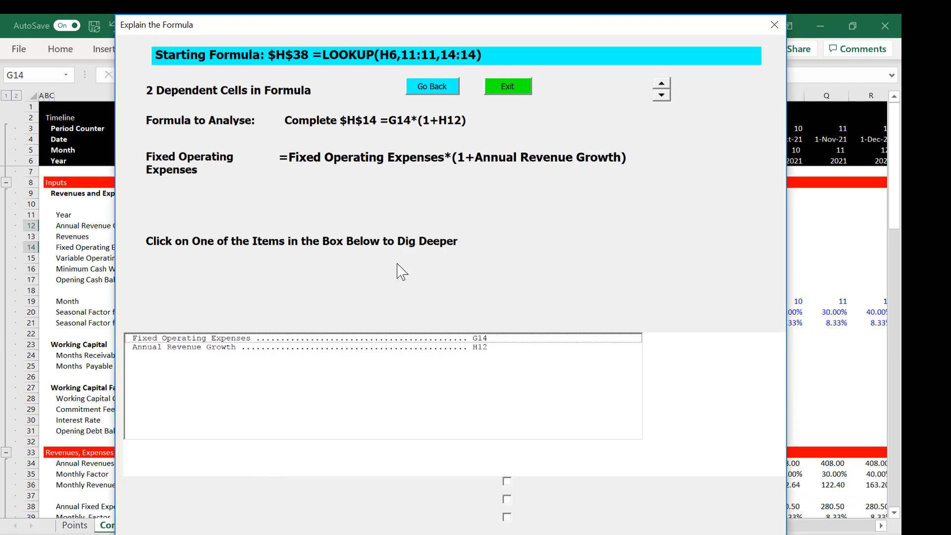
pyautogui.click(447, 92)
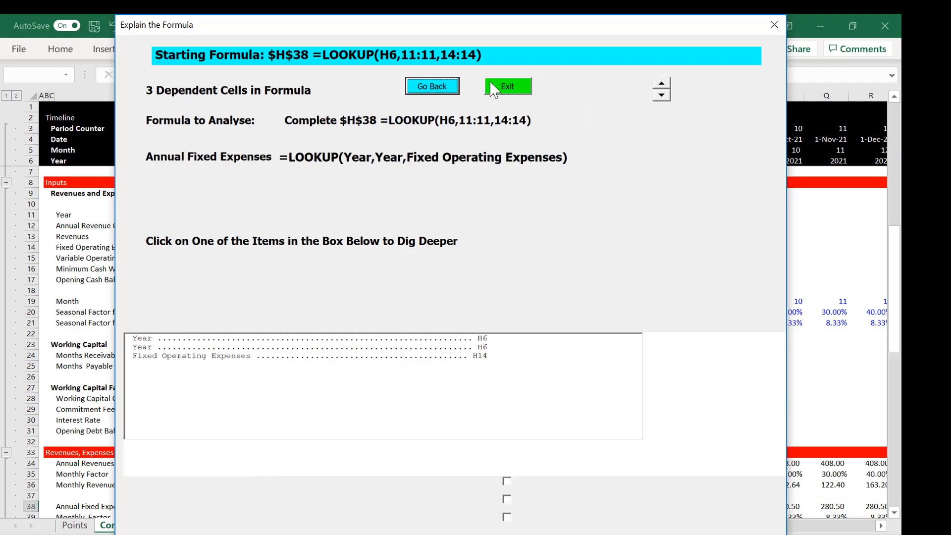
pyautogui.click(508, 86)
# Step: Examine the Accounts Receivable closing balance formulas in row 52, starting from March 2021
pyautogui.click(442, 321)
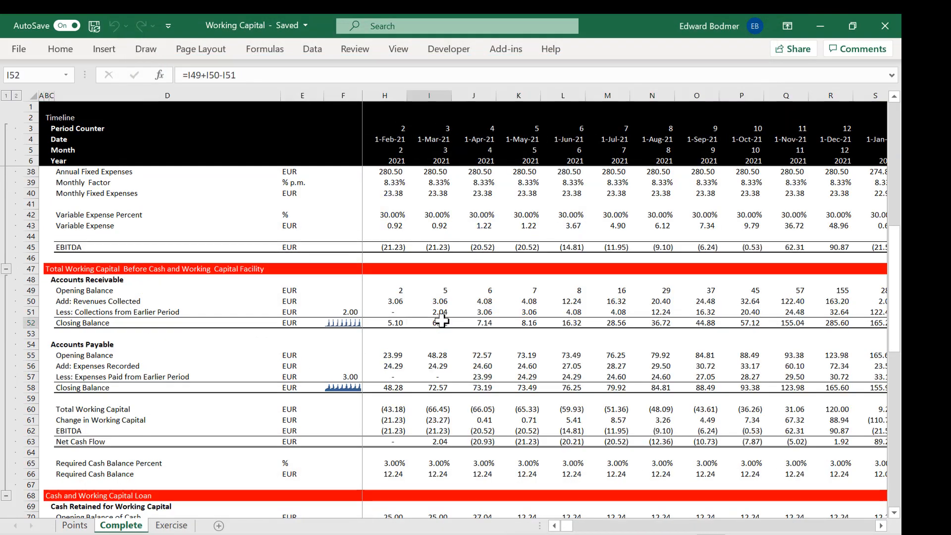
pyautogui.press('Left')
pyautogui.press('Left')
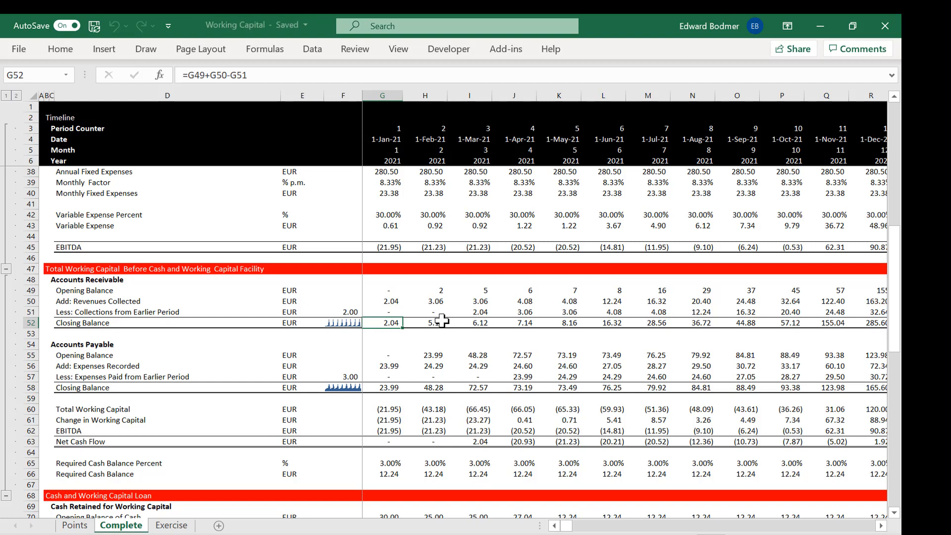
pyautogui.press('Left')
pyautogui.press('Left')
pyautogui.press('Right')
pyautogui.press('Right')
pyautogui.press('Right')
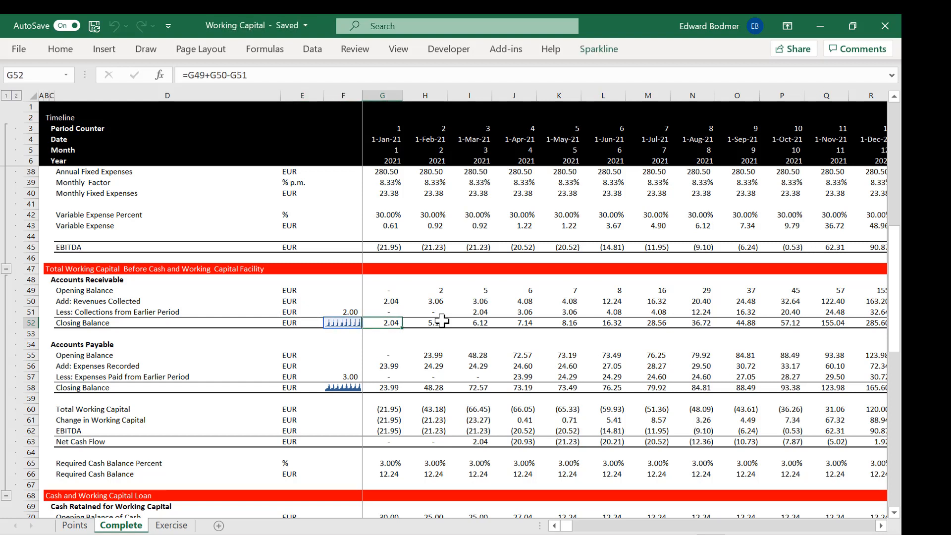
# Step: Look at the Change in Working Capital calculation, and go back up to the January 2021 Monthly Fixed Expenses formula
pyautogui.press('Left')
pyautogui.press('Down')
pyautogui.press('Down')
pyautogui.press('Down')
pyautogui.press('Down')
pyautogui.press('Down')
pyautogui.press('Down')
pyautogui.press('Down')
pyautogui.press('Down')
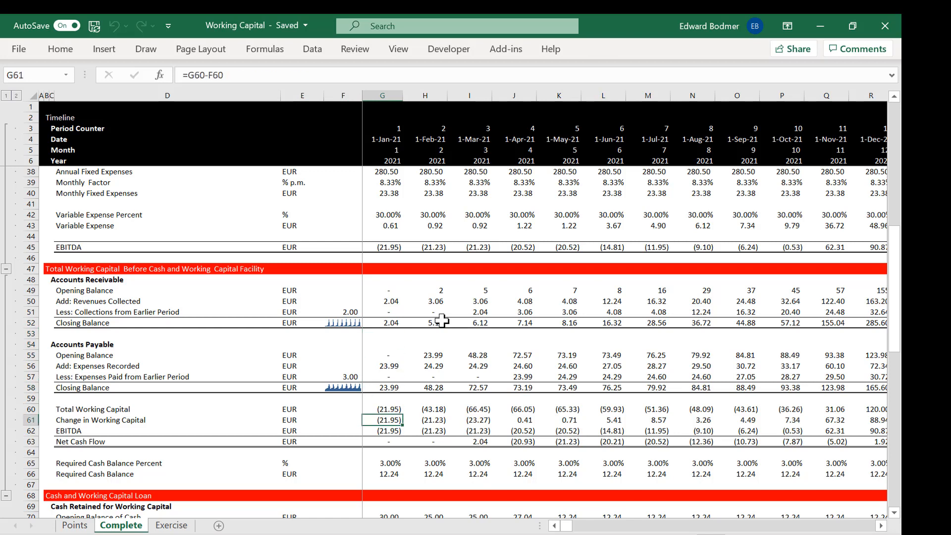
pyautogui.press('Up')
pyautogui.press('Up')
pyautogui.press('Up')
pyautogui.press('Up')
pyautogui.press('Up')
pyautogui.press('Up')
pyautogui.press('Up')
pyautogui.press('Up')
pyautogui.press('Up')
pyautogui.press('Up')
pyautogui.press('Up')
pyautogui.press('Up')
pyautogui.press('Up')
pyautogui.press('Up')
pyautogui.press('Up')
pyautogui.press('Up')
pyautogui.press('Up')
pyautogui.press('Up')
pyautogui.press('Up')
pyautogui.press('Up')
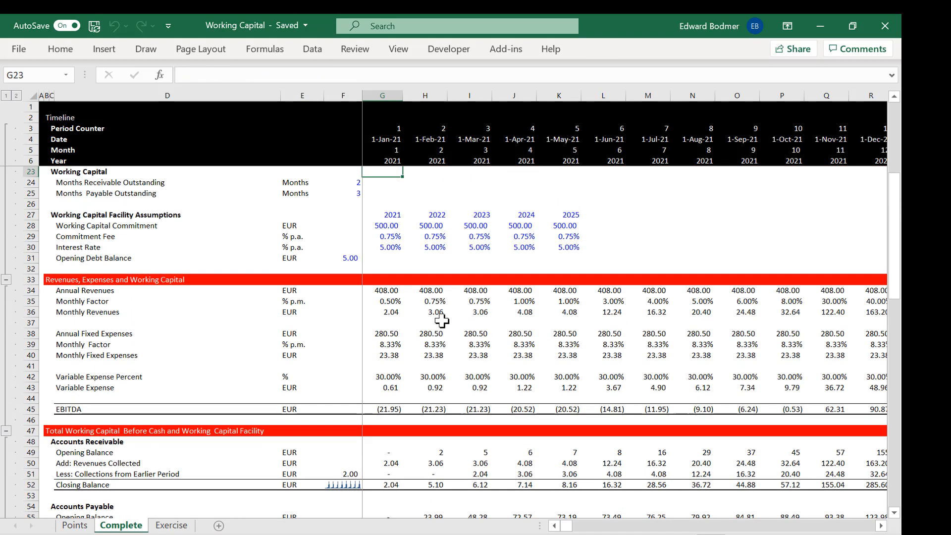
pyautogui.press('Down')
pyautogui.press('Down')
pyautogui.press('Down')
pyautogui.press('Down')
pyautogui.press('Down')
pyautogui.press('Down')
pyautogui.press('Down')
pyautogui.press('Down')
pyautogui.press('Down')
pyautogui.press('Down')
pyautogui.press('Down')
pyautogui.press('Down')
pyautogui.press('Down')
pyautogui.press('Down')
pyautogui.press('Down')
pyautogui.press('Down')
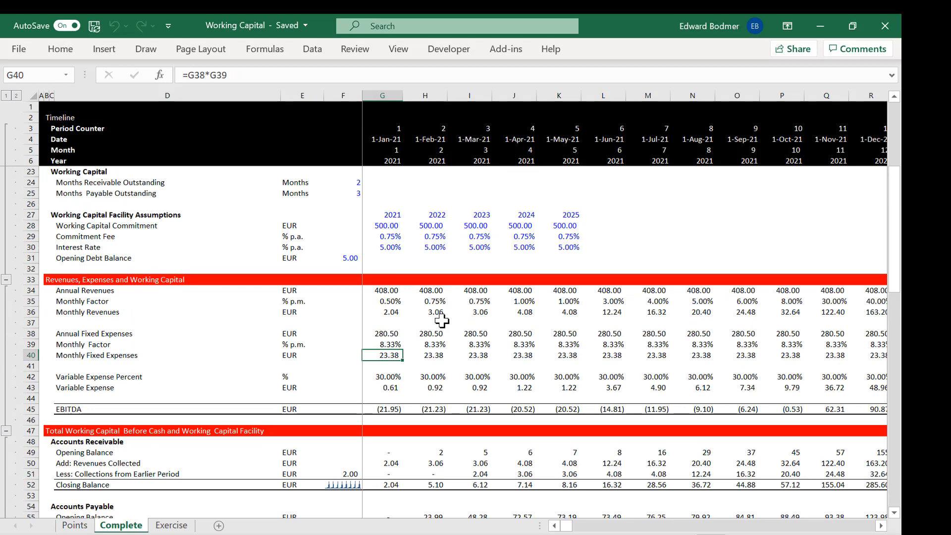
# Step: Switch to the Exercise sheet and look over its empty calculation sections down to Cash and Working Capital Loan
pyautogui.hotkey('ctrl', 'pagedown')
pyautogui.press('Down')
pyautogui.press('Down')
pyautogui.press('Down')
pyautogui.press('Down')
pyautogui.press('Down')
pyautogui.press('Down')
pyautogui.press('Down')
pyautogui.press('Down')
pyautogui.press('Down')
pyautogui.press('Down')
pyautogui.press('Down')
pyautogui.press('Down')
pyautogui.press('Down')
pyautogui.press('Down')
pyautogui.press('Down')
pyautogui.press('Down')
pyautogui.press('Down')
pyautogui.press('Down')
pyautogui.press('Down')
pyautogui.press('Down')
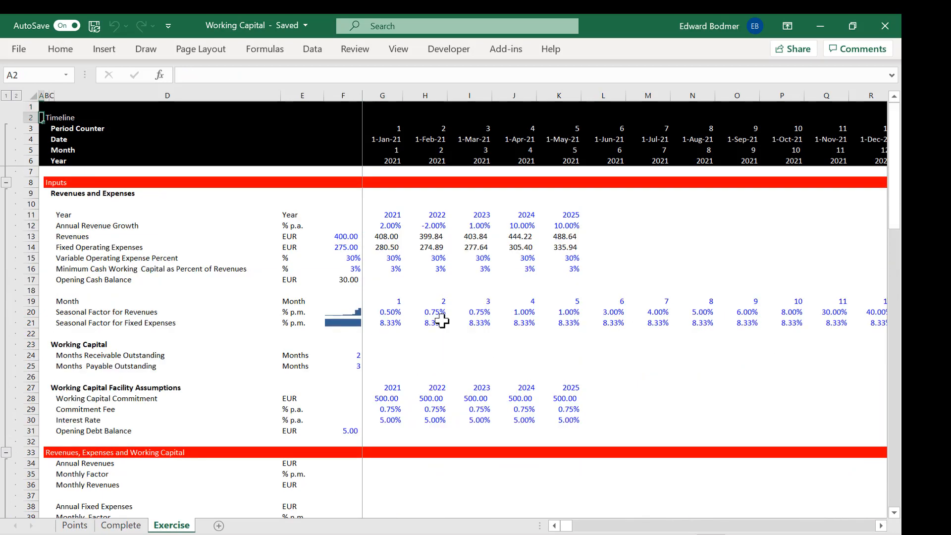
pyautogui.press('Down')
pyautogui.press('Down')
pyautogui.press('Down')
pyautogui.press('Down')
pyautogui.press('Down')
pyautogui.press('Down')
pyautogui.press('Down')
pyautogui.press('Down')
pyautogui.press('Down')
pyautogui.press('Down')
pyautogui.press('Down')
pyautogui.press('Down')
pyautogui.press('Down')
pyautogui.press('Down')
pyautogui.press('Down')
pyautogui.press('Down')
pyautogui.press('Down')
pyautogui.press('Down')
pyautogui.press('Down')
pyautogui.press('Down')
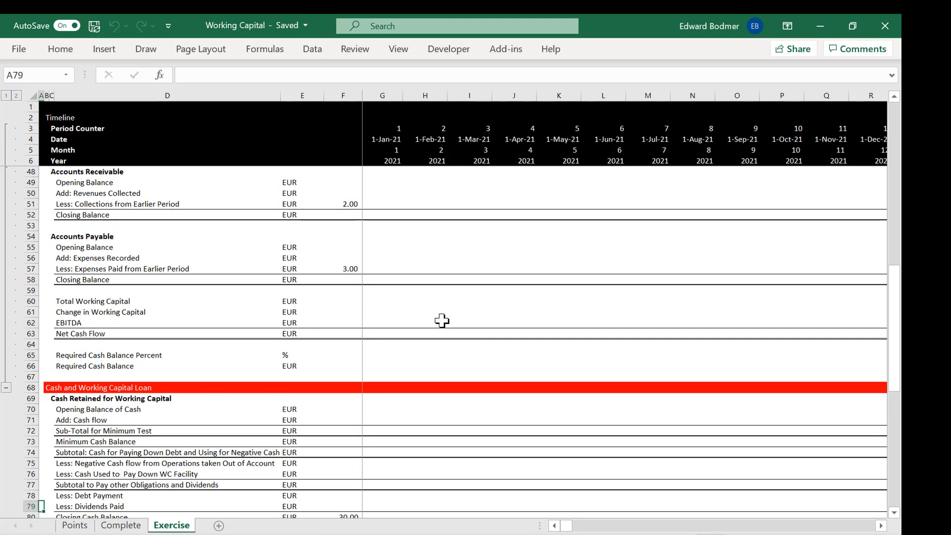
# Step: Return to the Complete sheet and inspect the January 2021 Variable Expense formula in G43
pyautogui.hotkey('ctrl', 'pageup')
pyautogui.press('Down')
pyautogui.press('Down')
pyautogui.press('Down')
pyautogui.press('Down')
pyautogui.press('Down')
pyautogui.press('Down')
pyautogui.press('Down')
pyautogui.press('Down')
pyautogui.press('Down')
pyautogui.press('Down')
pyautogui.press('Down')
pyautogui.press('Down')
pyautogui.press('Down')
pyautogui.press('Down')
pyautogui.press('Down')
pyautogui.press('Down')
pyautogui.press('Down')
pyautogui.press('Down')
pyautogui.press('Down')
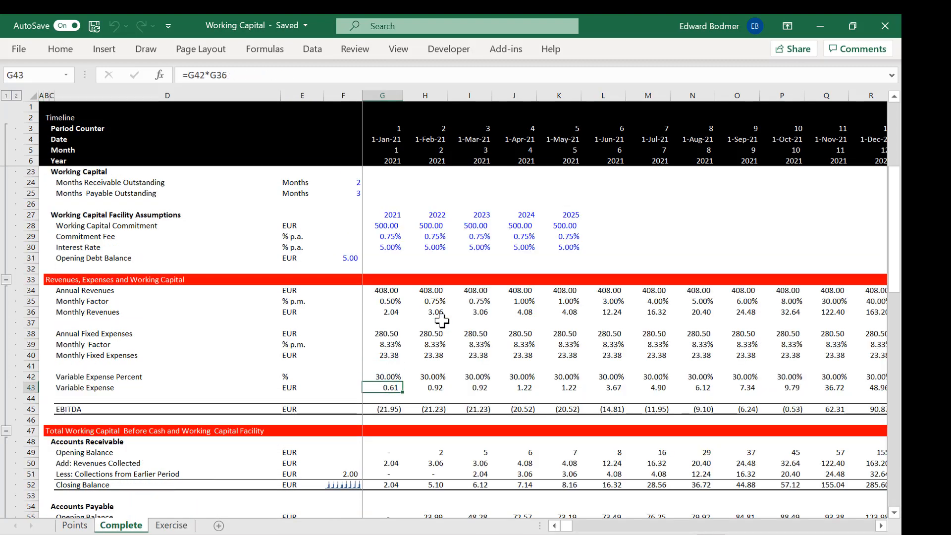
# Step: Look down to the Required Cash Balance Percent row and go back up to the January 2021 Revenues Collected formula in G50
pyautogui.press('Down')
pyautogui.press('Down')
pyautogui.press('Down')
pyautogui.press('Down')
pyautogui.press('Down')
pyautogui.press('Down')
pyautogui.press('Down')
pyautogui.press('Down')
pyautogui.press('Up')
pyautogui.press('Up')
pyautogui.press('Up')
pyautogui.press('Up')
pyautogui.press('Up')
pyautogui.press('Up')
pyautogui.press('Up')
pyautogui.press('Up')
pyautogui.press('Up')
pyautogui.press('Up')
pyautogui.press('Up')
pyautogui.press('Up')
pyautogui.press('Up')
pyautogui.press('Up')
pyautogui.press('Up')
pyautogui.press('Up')
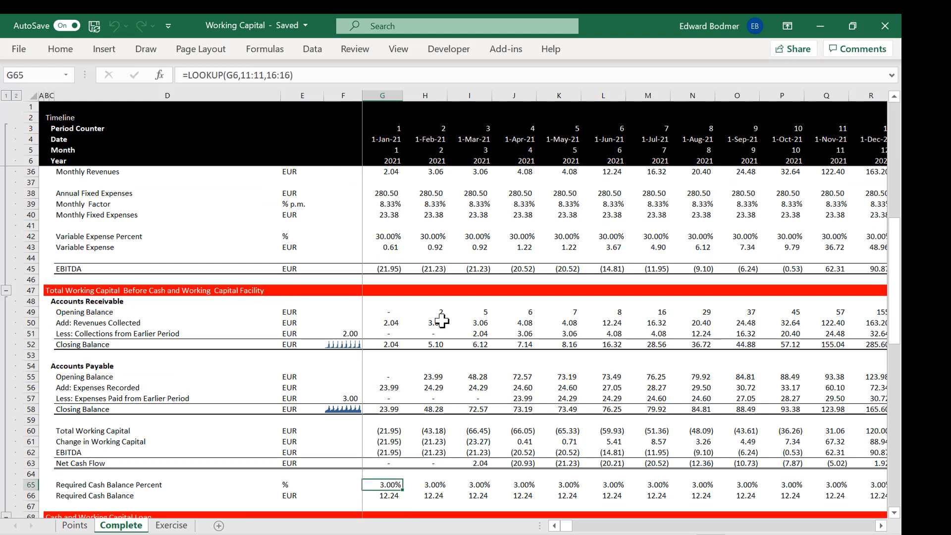
pyautogui.press('Up')
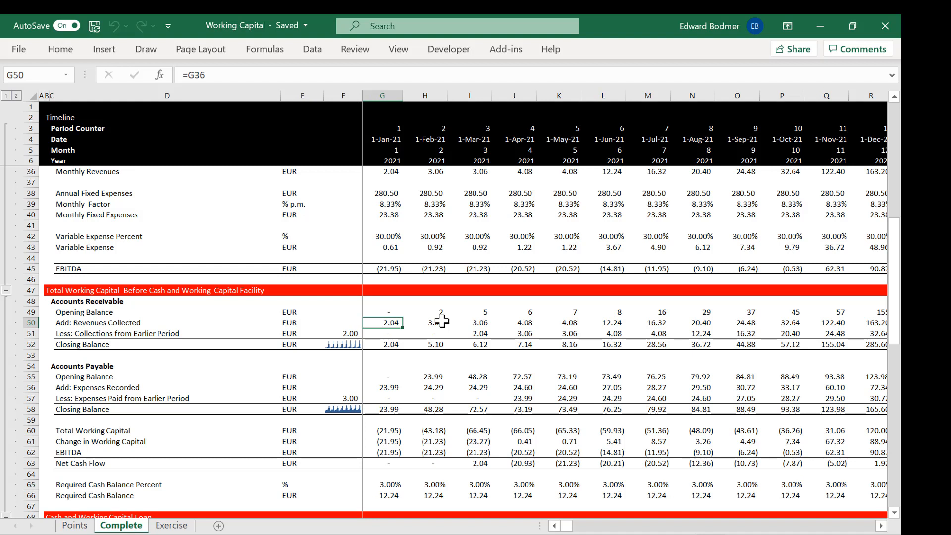
# Step: Examine the January 2021 Collections from Earlier Period formula in G51 and its collection lag in F51
pyautogui.press('Left')
pyautogui.press('Left')
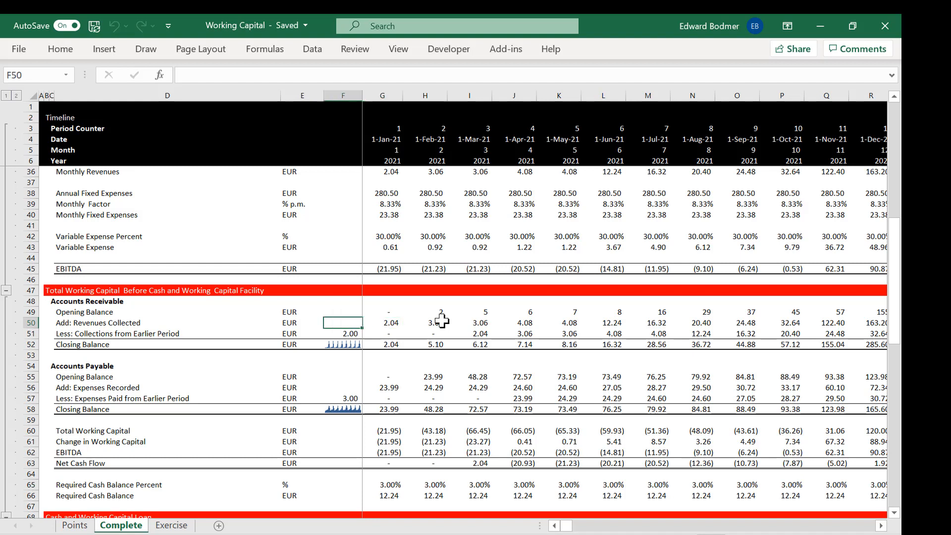
pyautogui.press('Down')
pyautogui.press('Right')
pyautogui.press('Right')
pyautogui.press('Left')
pyautogui.press('Right')
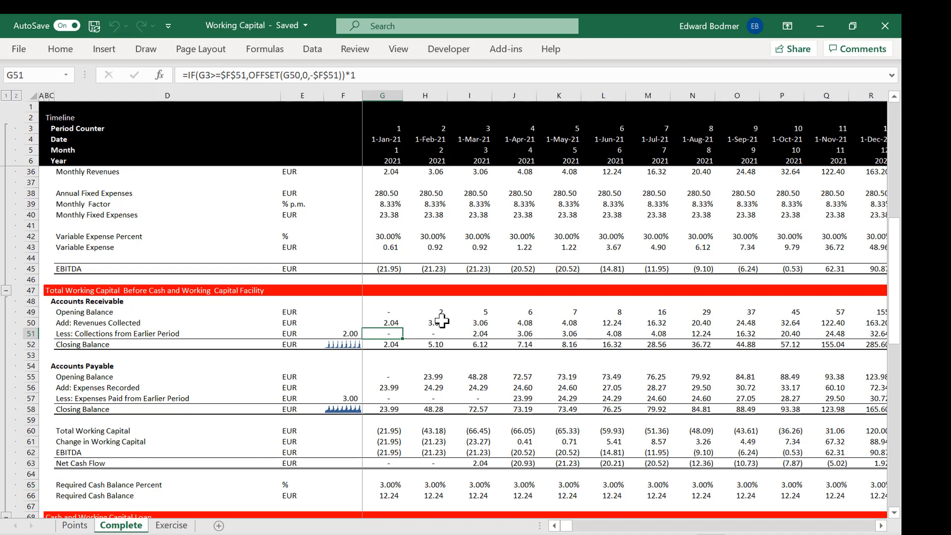
pyautogui.press('Left')
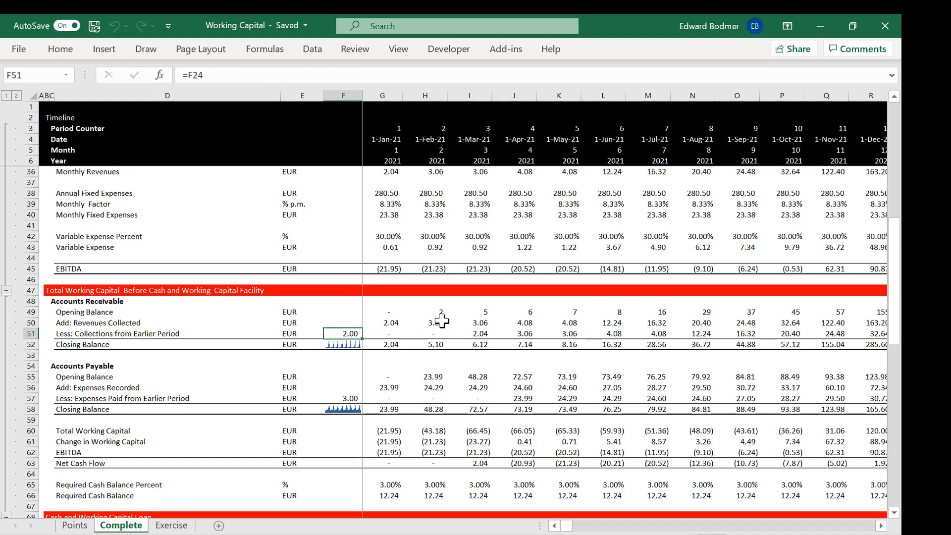
pyautogui.press('Up')
pyautogui.press('Right')
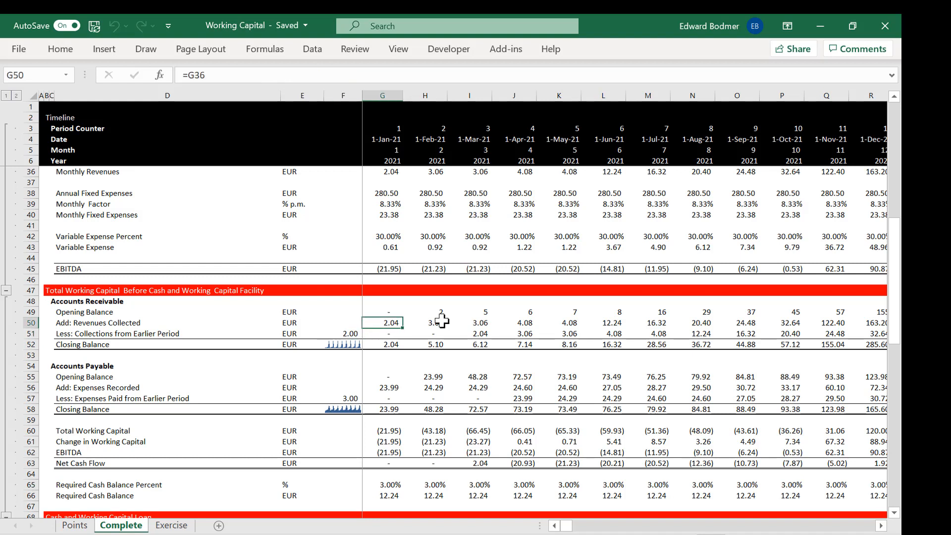
# Step: Compare the January 2021 Revenues Collected and Collections from Earlier Period formulas, ending at the Closing Balance formula in G52
pyautogui.press('Down')
pyautogui.press('Up')
pyautogui.press('Down')
pyautogui.press('Up')
pyautogui.press('Up')
pyautogui.press('Down')
pyautogui.press('Down')
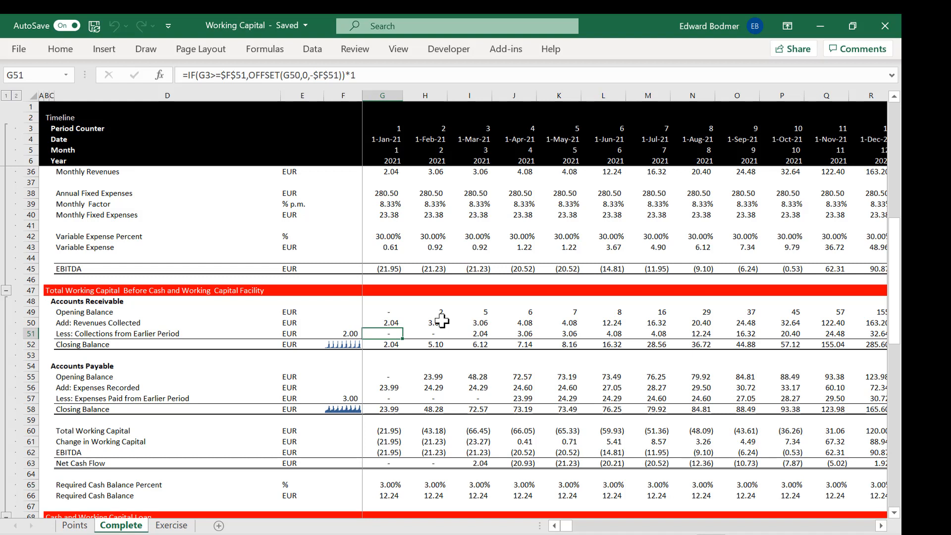
pyautogui.press('Up')
pyautogui.press('Down')
pyautogui.press('Up')
pyautogui.press('Down')
pyautogui.press('Up')
pyautogui.press('Down')
pyautogui.press('Up')
pyautogui.press('Down')
pyautogui.press('Down')
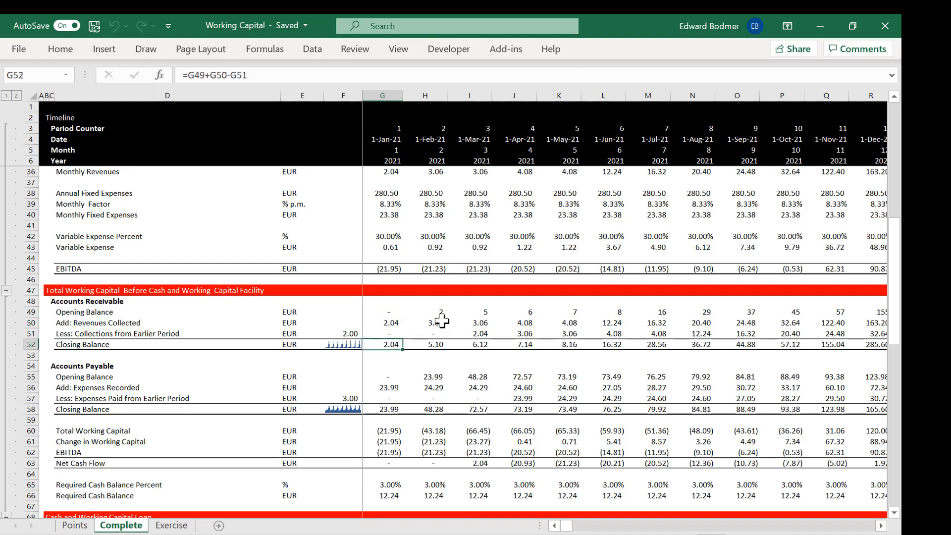
# Step: Retrace the January 2021 Accounts Receivable rows between G50 and G52, and return to the collection lag formula in F51
pyautogui.press('Up')
pyautogui.press('Up')
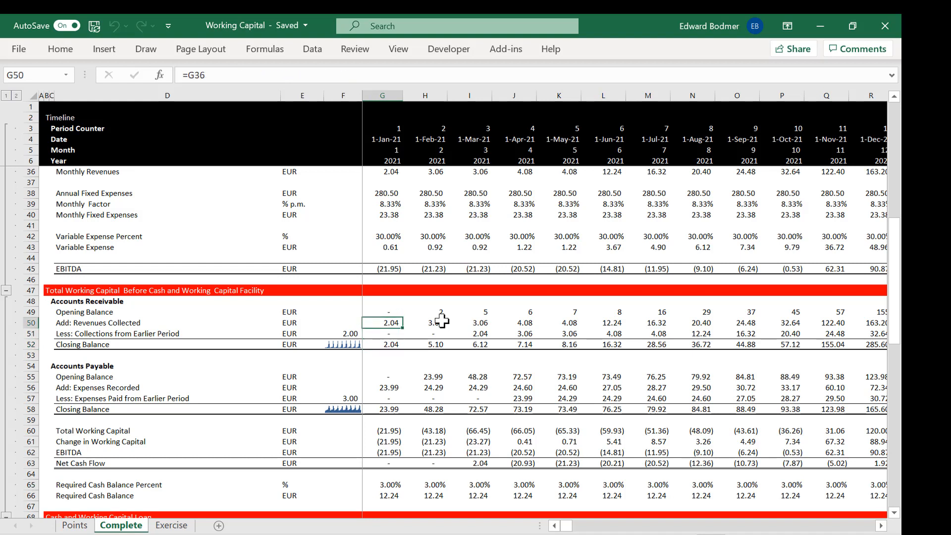
pyautogui.press('Down')
pyautogui.press('Down')
pyautogui.press('Up')
pyautogui.press('Up')
pyautogui.press('Down')
pyautogui.press('Down')
pyautogui.press('Up')
pyautogui.press('Up')
pyautogui.press('Left')
pyautogui.press('Down')
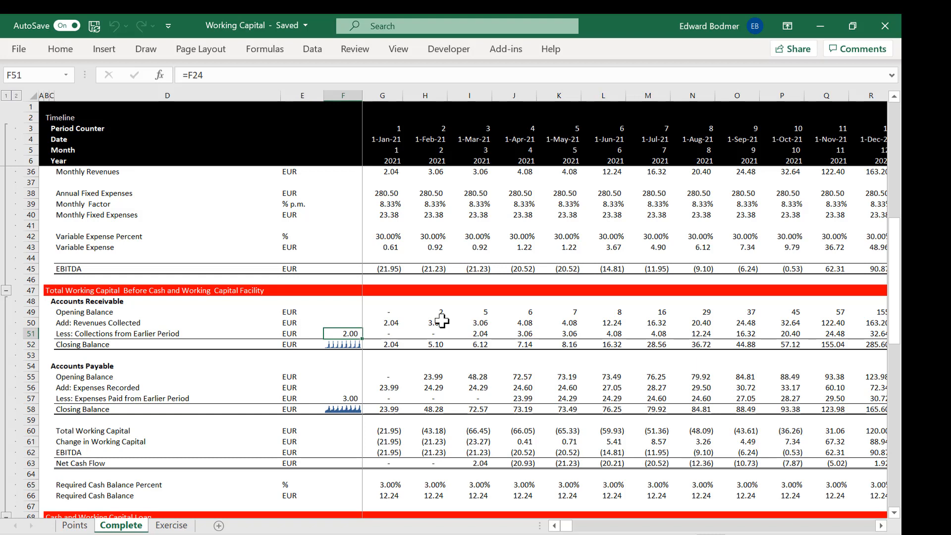
# Step: Run the Explain the Formula macro on the March 2021 collections formula in I51 and trace its F51 reference
pyautogui.press('Right')
pyautogui.press('Right')
pyautogui.press('Right')
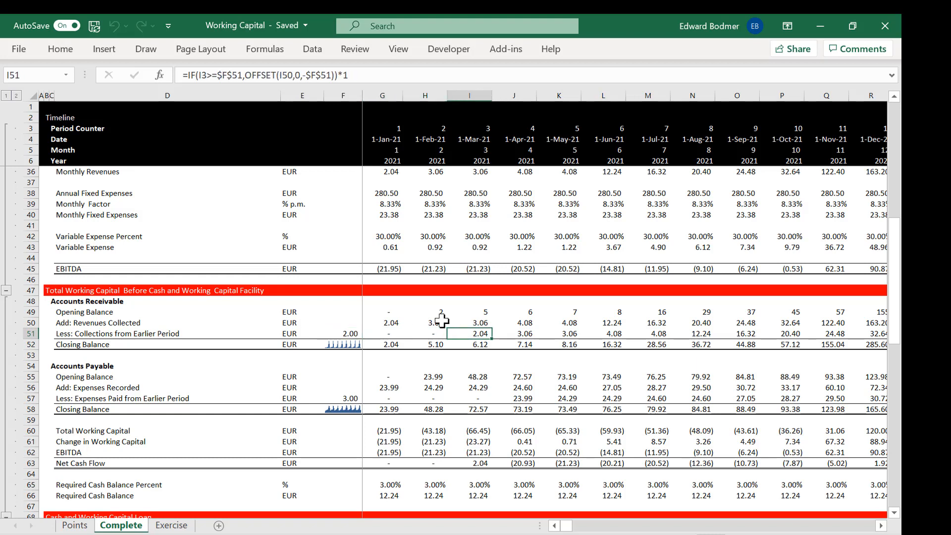
pyautogui.hotkey('ctrl', 'shift', 'a')
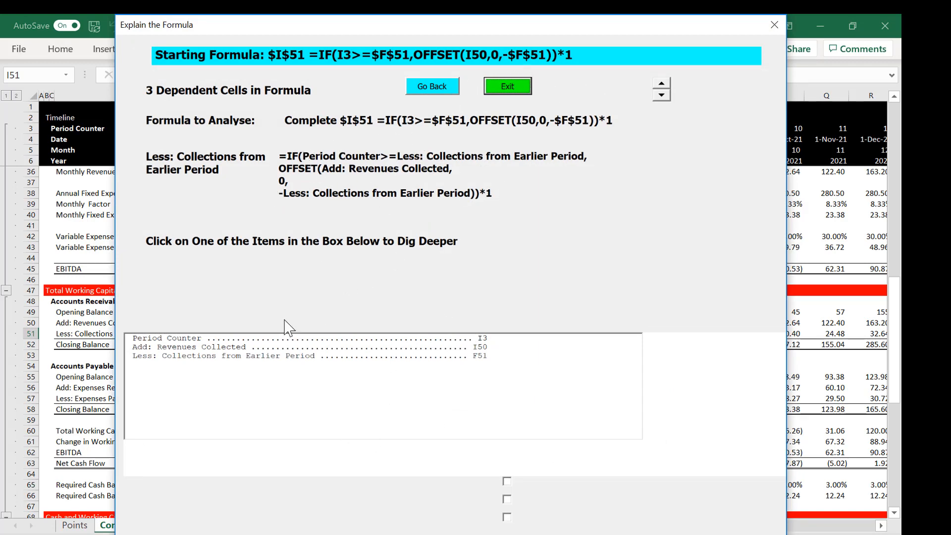
pyautogui.click(488, 356)
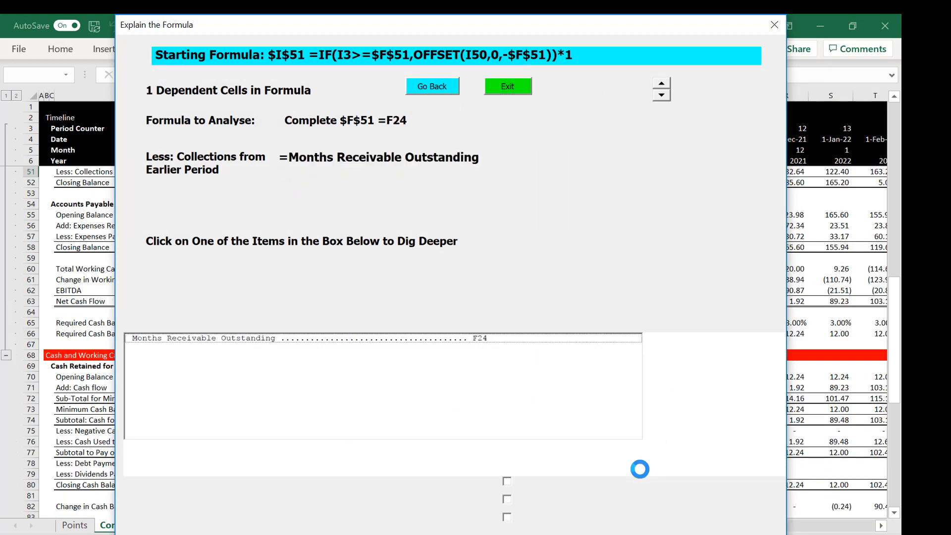
# Step: Tick the first check box in Explain the Formula and agree to replace the existing Generic-Macros.xlsm file
pyautogui.click(507, 481)
pyautogui.click(528, 347)
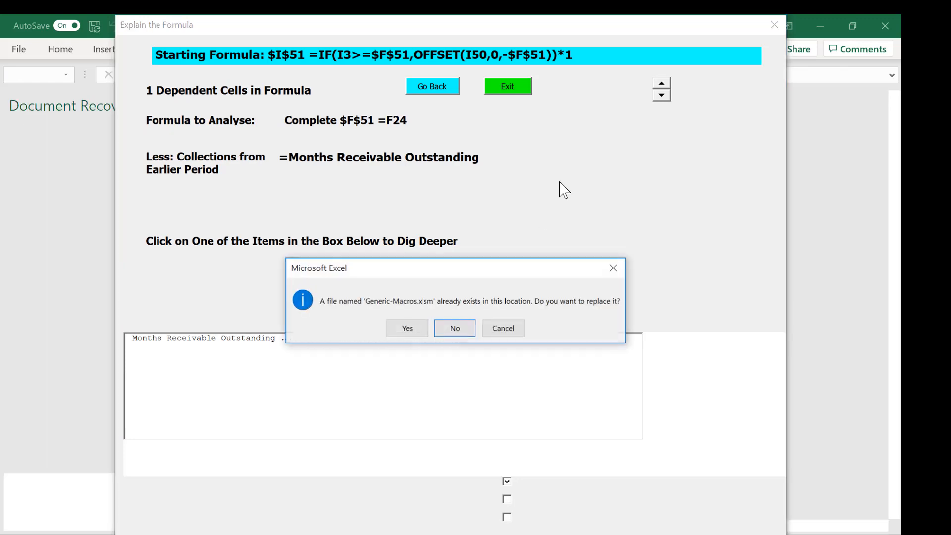
pyautogui.click(407, 328)
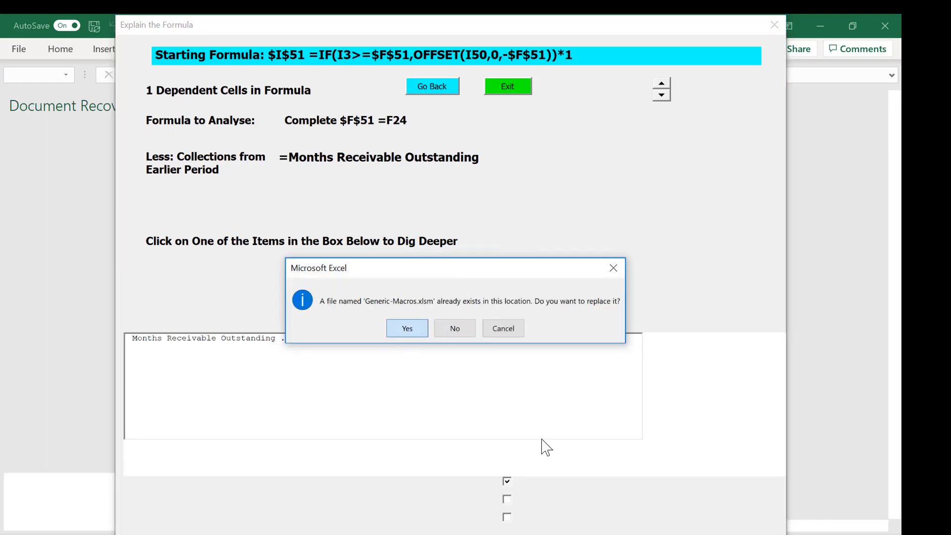
pyautogui.click(414, 339)
# Step: Inspect the January 2021 Monthly Factor, Monthly Revenues and Cash flow formulas, returning to the receivables Closing Balance in G52
pyautogui.press('Left')
pyautogui.press('Right')
pyautogui.press('Right')
pyautogui.press('Left')
pyautogui.press('Left')
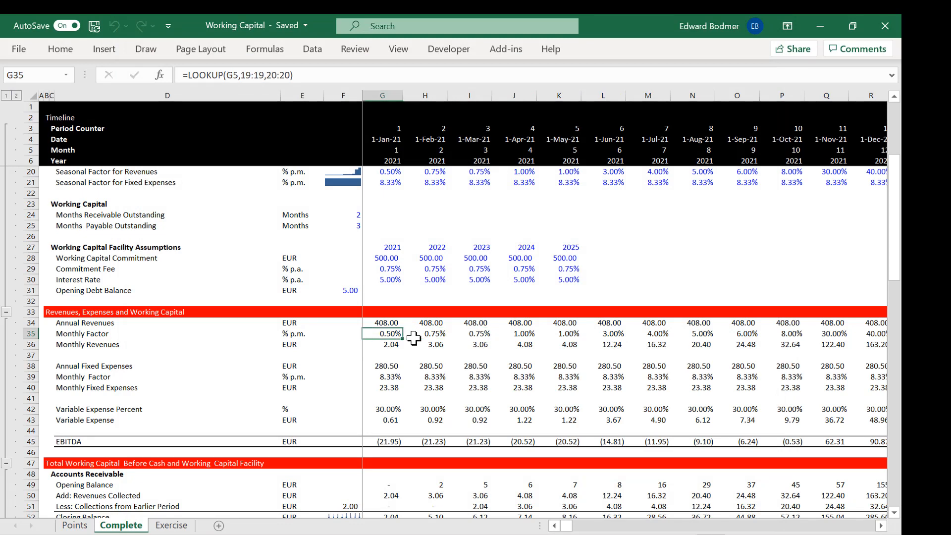
pyautogui.press('Down')
pyautogui.press('Down')
pyautogui.press('Down')
pyautogui.press('Down')
pyautogui.press('Down')
pyautogui.press('Down')
pyautogui.press('Down')
pyautogui.press('Down')
pyautogui.press('Down')
pyautogui.press('Down')
pyautogui.press('Down')
pyautogui.press('Down')
pyautogui.press('Down')
pyautogui.press('Down')
pyautogui.press('Down')
pyautogui.press('Down')
pyautogui.press('Down')
pyautogui.press('Down')
pyautogui.press('Down')
pyautogui.press('Down')
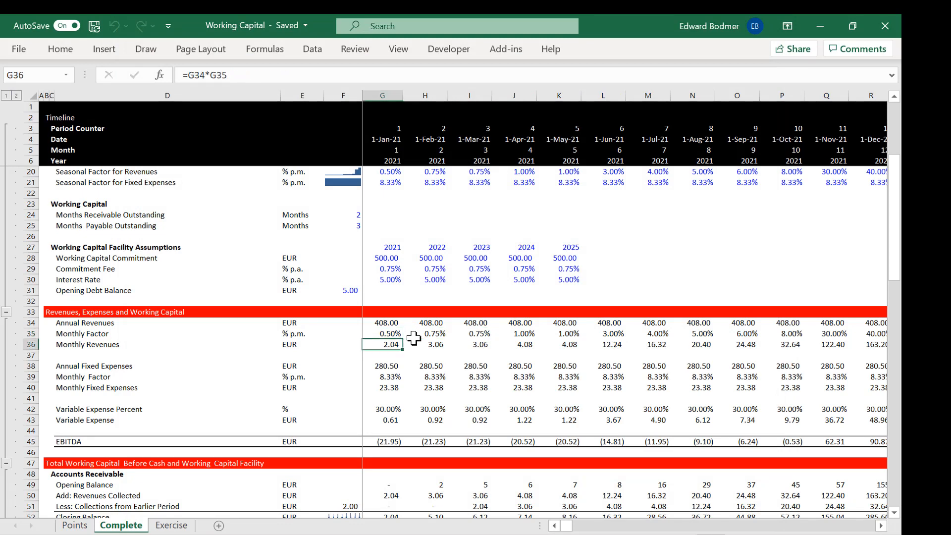
pyautogui.press('Up')
pyautogui.press('Up')
pyautogui.press('Up')
pyautogui.press('Up')
pyautogui.press('Up')
pyautogui.press('Up')
pyautogui.press('Up')
pyautogui.press('Up')
pyautogui.press('Up')
pyautogui.press('Up')
pyautogui.press('Up')
pyautogui.press('Up')
pyautogui.press('Up')
pyautogui.press('Up')
pyautogui.press('Up')
pyautogui.press('Up')
pyautogui.press('Up')
pyautogui.press('Up')
pyautogui.press('Up')
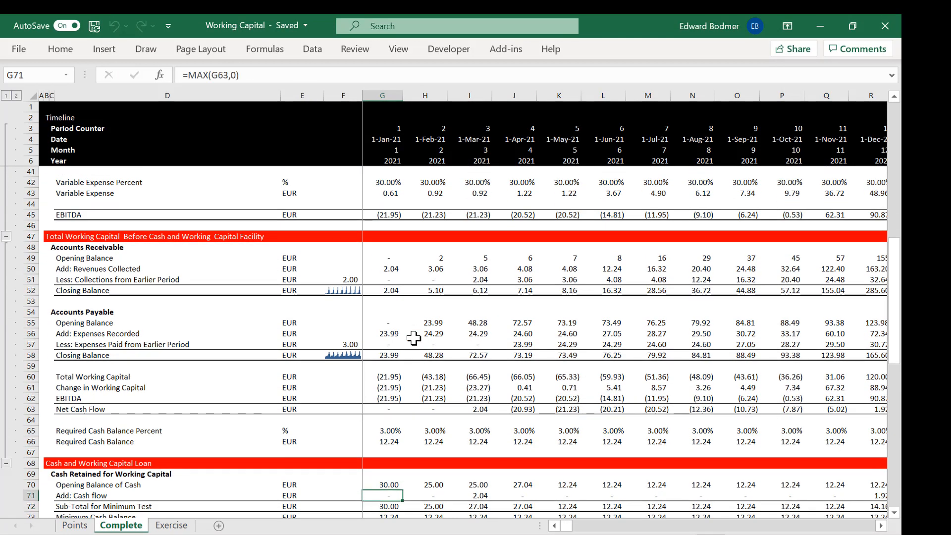
pyautogui.press('Up')
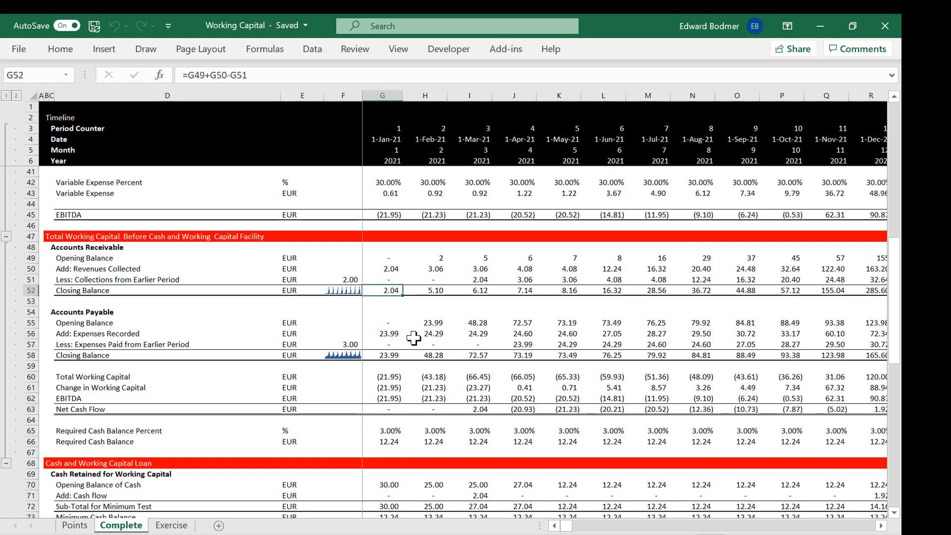
# Step: Switch to the Points sheet and go through its list down to the point on cash and the working capital loan
pyautogui.click(74, 526)
pyautogui.press('Down')
pyautogui.press('Down')
pyautogui.press('Up')
pyautogui.press('Down')
pyautogui.press('Down')
pyautogui.press('Down')
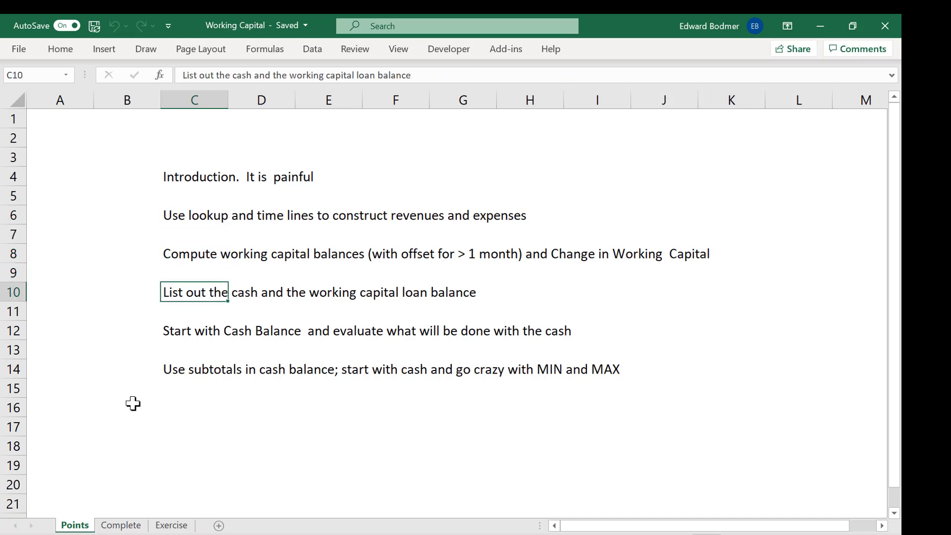
# Step: Return to the Complete sheet and look over Accounts Payable on the way to the Opening Balance of Cash in G70
pyautogui.click(115, 526)
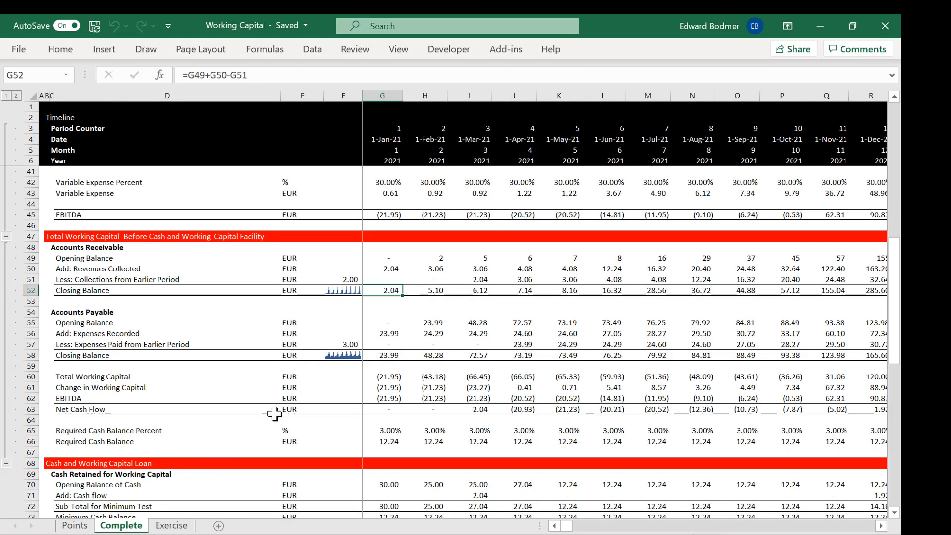
pyautogui.press('Down')
pyautogui.press('Down')
pyautogui.press('Down')
pyautogui.press('Down')
pyautogui.press('Down')
pyautogui.press('Down')
pyautogui.press('Down')
pyautogui.press('Down')
pyautogui.press('Down')
pyautogui.press('Down')
pyautogui.press('Down')
pyautogui.press('Down')
pyautogui.press('Down')
pyautogui.press('Down')
pyautogui.press('Down')
pyautogui.press('Down')
pyautogui.press('Down')
pyautogui.press('Down')
pyautogui.press('Down')
pyautogui.press('Down')
pyautogui.press('Down')
pyautogui.press('Down')
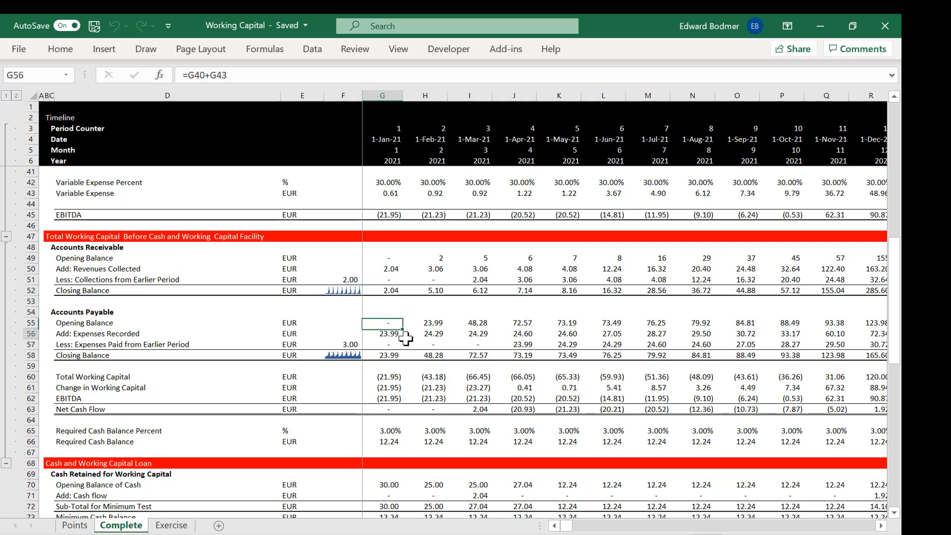
pyautogui.press('Up')
pyautogui.press('Up')
pyautogui.press('Up')
pyautogui.press('Up')
pyautogui.press('Up')
pyautogui.press('Up')
pyautogui.press('Up')
pyautogui.press('Up')
pyautogui.press('Up')
pyautogui.press('Up')
pyautogui.press('Up')
pyautogui.press('Up')
pyautogui.press('Up')
pyautogui.press('Up')
pyautogui.press('Up')
pyautogui.press('Up')
pyautogui.press('Up')
pyautogui.press('Up')
pyautogui.press('Up')
pyautogui.press('Up')
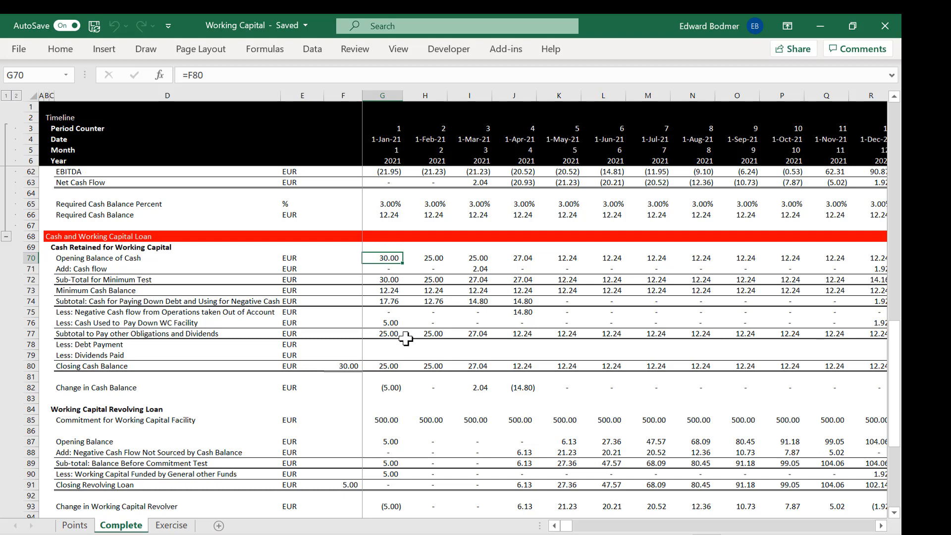
# Step: Inspect the January 2021 Cash flow formula in G71 and the February 2021 Net Cash Flow formula in H63
pyautogui.press('Up')
pyautogui.press('Up')
pyautogui.press('Up')
pyautogui.press('Up')
pyautogui.press('Up')
pyautogui.press('Up')
pyautogui.press('Up')
pyautogui.press('Up')
pyautogui.press('Up')
pyautogui.press('Up')
pyautogui.press('Up')
pyautogui.press('Up')
pyautogui.press('Up')
pyautogui.press('Up')
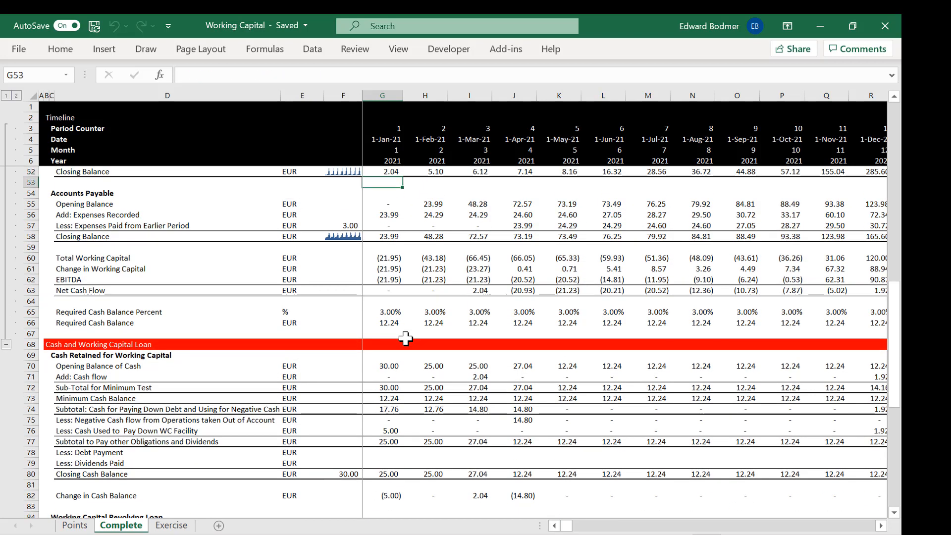
pyautogui.press('Down')
pyautogui.press('Down')
pyautogui.press('Down')
pyautogui.press('Down')
pyautogui.press('Down')
pyautogui.press('Down')
pyautogui.press('Down')
pyautogui.press('Down')
pyautogui.press('Down')
pyautogui.press('Down')
pyautogui.press('Down')
pyautogui.press('Down')
pyautogui.press('Down')
pyautogui.press('Down')
pyautogui.press('Down')
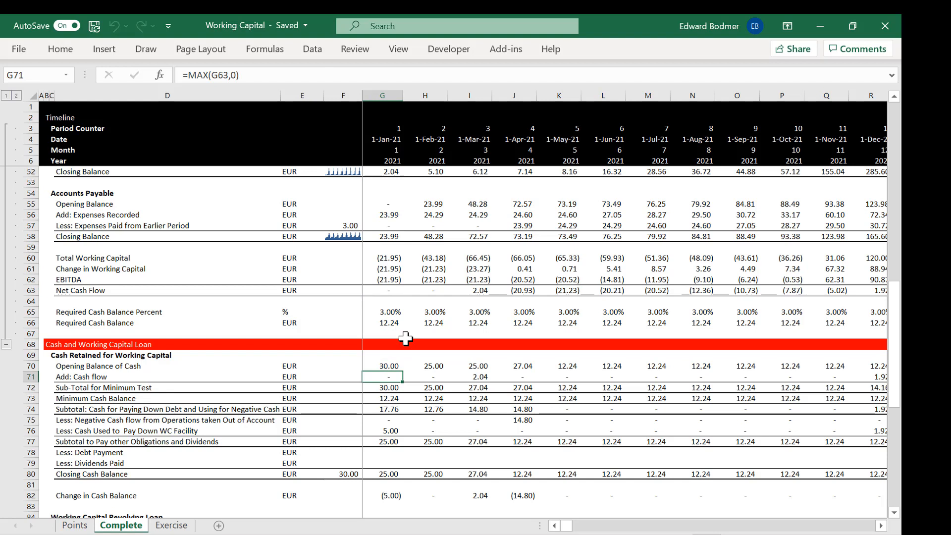
pyautogui.press('Up')
pyautogui.press('Up')
pyautogui.press('Up')
pyautogui.press('Up')
pyautogui.press('Up')
pyautogui.press('Up')
pyautogui.press('Up')
pyautogui.press('Up')
pyautogui.press('Right')
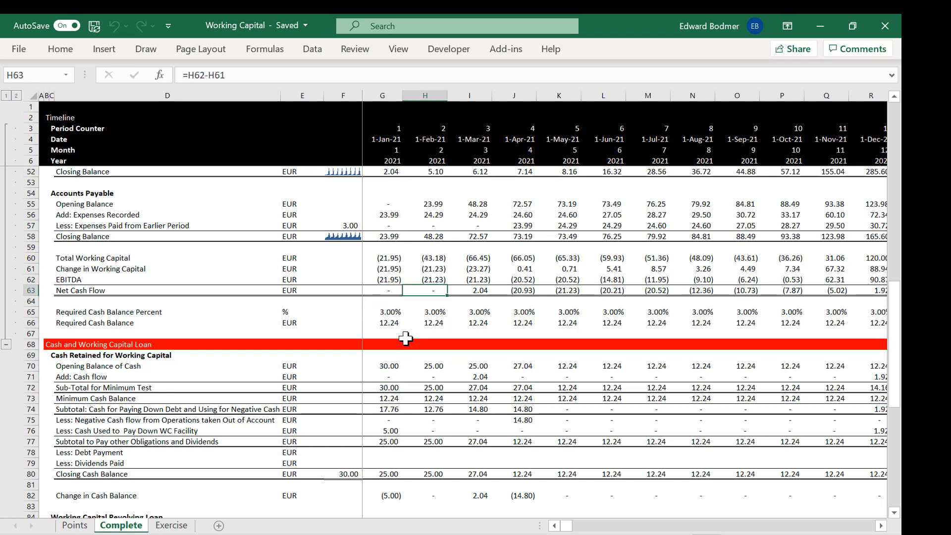
# Step: Check the February 2021 Expenses Paid from Earlier Period formula in H57 and go up to the Inputs section
pyautogui.press('Up')
pyautogui.press('Up')
pyautogui.press('Up')
pyautogui.press('Up')
pyautogui.press('Up')
pyautogui.press('Up')
pyautogui.press('Up')
pyautogui.press('Up')
pyautogui.press('Up')
pyautogui.press('Up')
pyautogui.press('Up')
pyautogui.press('Up')
pyautogui.press('Up')
pyautogui.press('Up')
pyautogui.press('Up')
pyautogui.press('Up')
pyautogui.press('Up')
pyautogui.press('Up')
pyautogui.press('Up')
pyautogui.press('Up')
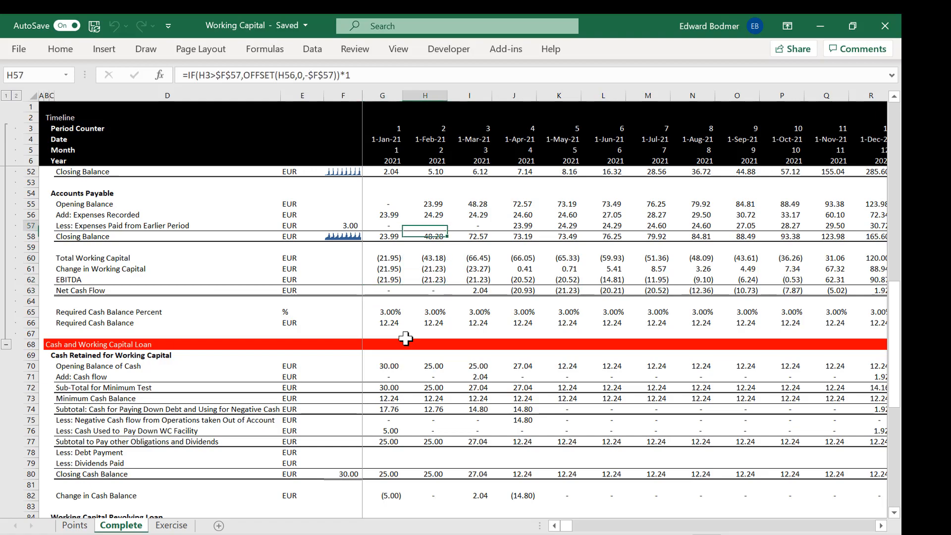
pyautogui.press('Up')
pyautogui.press('Up')
pyautogui.press('Up')
pyautogui.press('Up')
pyautogui.press('Up')
pyautogui.press('Up')
pyautogui.press('Up')
pyautogui.press('Up')
pyautogui.press('Up')
pyautogui.press('Up')
pyautogui.press('Up')
pyautogui.press('Up')
pyautogui.press('Up')
pyautogui.press('Up')
pyautogui.press('Up')
pyautogui.press('Up')
pyautogui.press('Up')
pyautogui.press('Up')
pyautogui.press('Up')
pyautogui.press('Up')
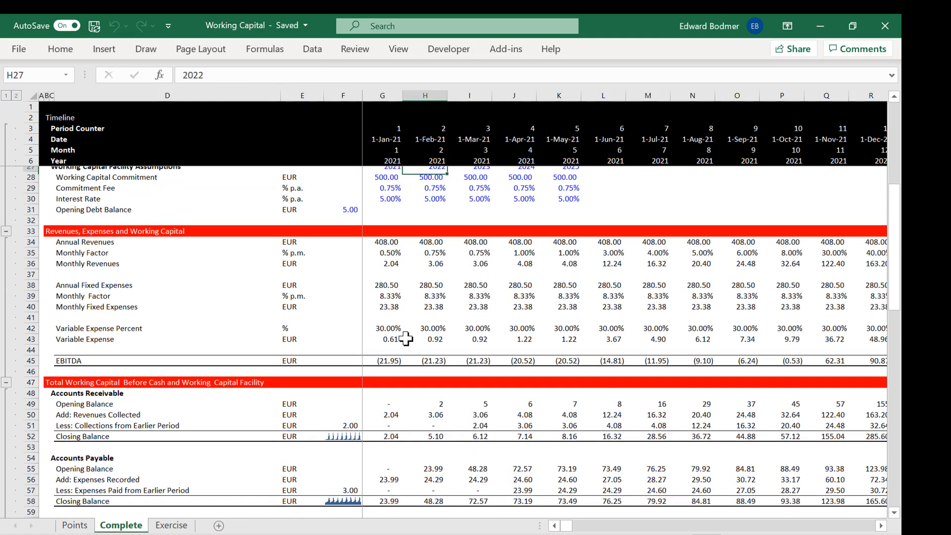
pyautogui.press('Up')
pyautogui.press('Up')
pyautogui.press('Up')
pyautogui.press('Up')
pyautogui.press('Up')
pyautogui.press('Up')
# Step: Look over the inputs in column F down to Months Receivable Outstanding in F24
pyautogui.press('Down')
pyautogui.press('Down')
pyautogui.press('Down')
pyautogui.press('Down')
pyautogui.press('Down')
pyautogui.press('Down')
pyautogui.press('Down')
pyautogui.press('Down')
pyautogui.press('Down')
pyautogui.press('Down')
pyautogui.press('Down')
pyautogui.press('Down')
pyautogui.press('Left')
pyautogui.press('Left')
pyautogui.press('Up')
pyautogui.press('Down')
pyautogui.press('Down')
pyautogui.press('Down')
pyautogui.press('Down')
pyautogui.press('Down')
pyautogui.press('Down')
pyautogui.press('Down')
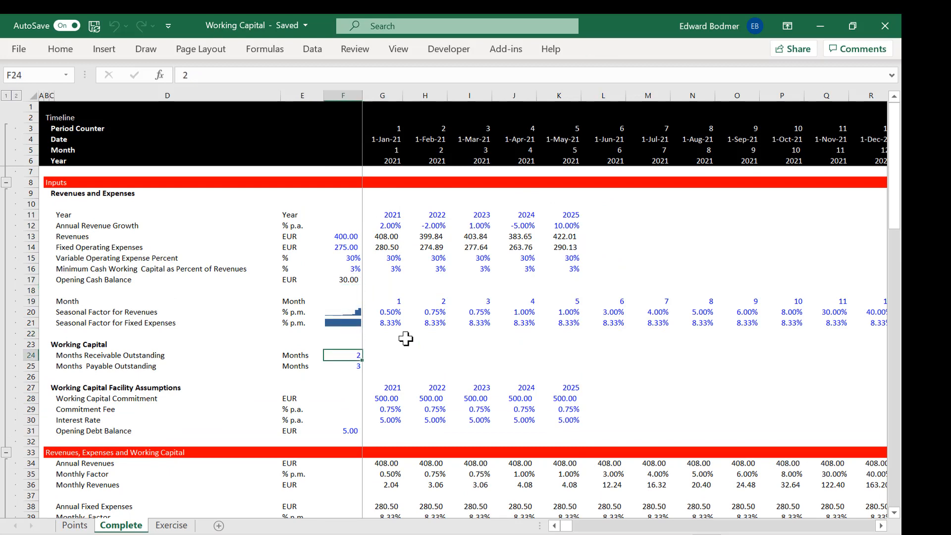
# Step: Look past the facility assumptions to the Variable Expense row and inspect the January 2021 Monthly Revenues formula in G36
pyautogui.press('Down')
pyautogui.press('Down')
pyautogui.press('Down')
pyautogui.press('Down')
pyautogui.press('Up')
pyautogui.press('Down')
pyautogui.press('Down')
pyautogui.press('Down')
pyautogui.press('Down')
pyautogui.press('Down')
pyautogui.press('Down')
pyautogui.press('Down')
pyautogui.press('Down')
pyautogui.press('Down')
pyautogui.press('Down')
pyautogui.press('Down')
pyautogui.press('Down')
pyautogui.press('Down')
pyautogui.press('Down')
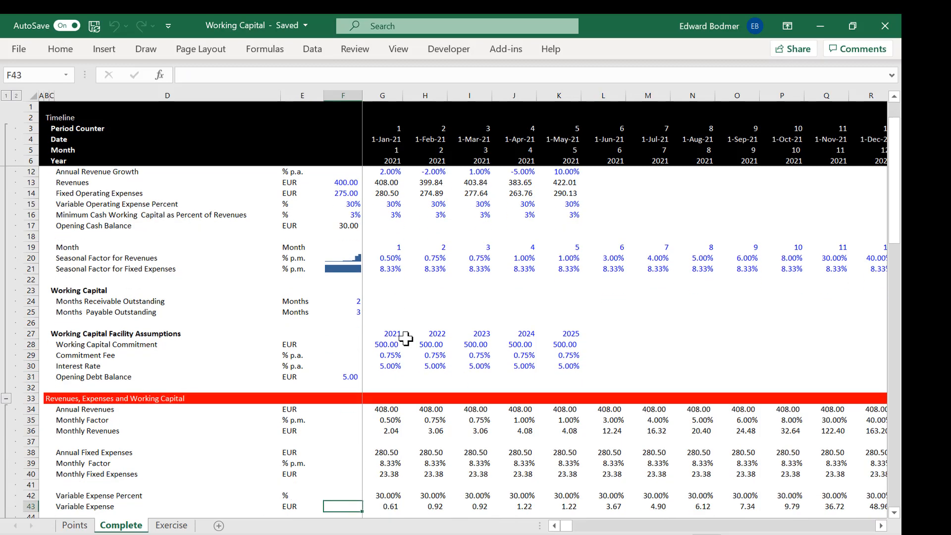
pyautogui.press('Up')
pyautogui.press('Up')
pyautogui.press('Up')
pyautogui.press('Up')
pyautogui.press('Up')
pyautogui.press('Right')
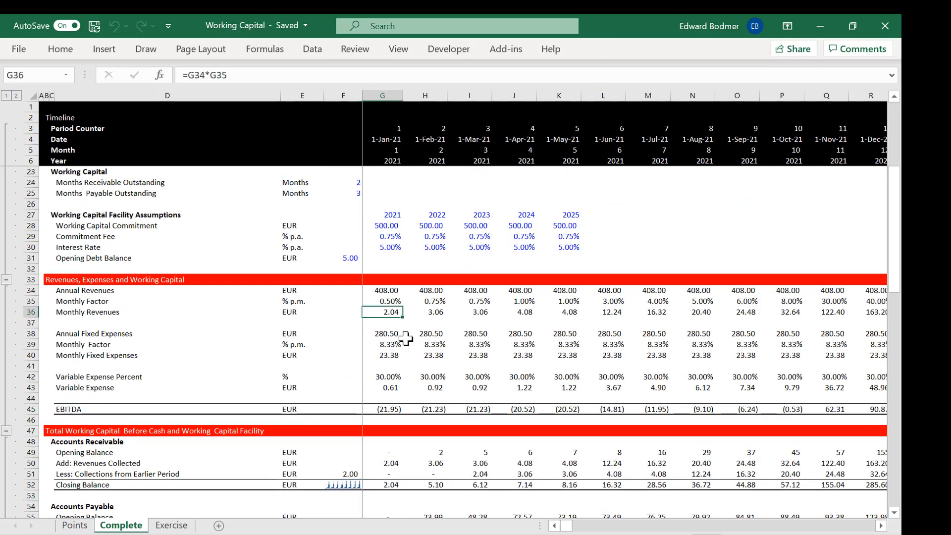
# Step: Go down past expenses and receivables to inspect the January 2021 Total Working Capital formula in G60
pyautogui.press('Down')
pyautogui.press('Down')
pyautogui.press('Down')
pyautogui.press('Down')
pyautogui.press('Down')
pyautogui.press('Down')
pyautogui.press('Down')
pyautogui.press('Down')
pyautogui.press('Down')
pyautogui.press('Down')
pyautogui.press('Down')
pyautogui.press('Down')
pyautogui.press('Down')
pyautogui.press('Down')
pyautogui.press('Down')
pyautogui.press('Down')
pyautogui.press('Down')
pyautogui.press('Down')
pyautogui.press('Down')
pyautogui.press('Down')
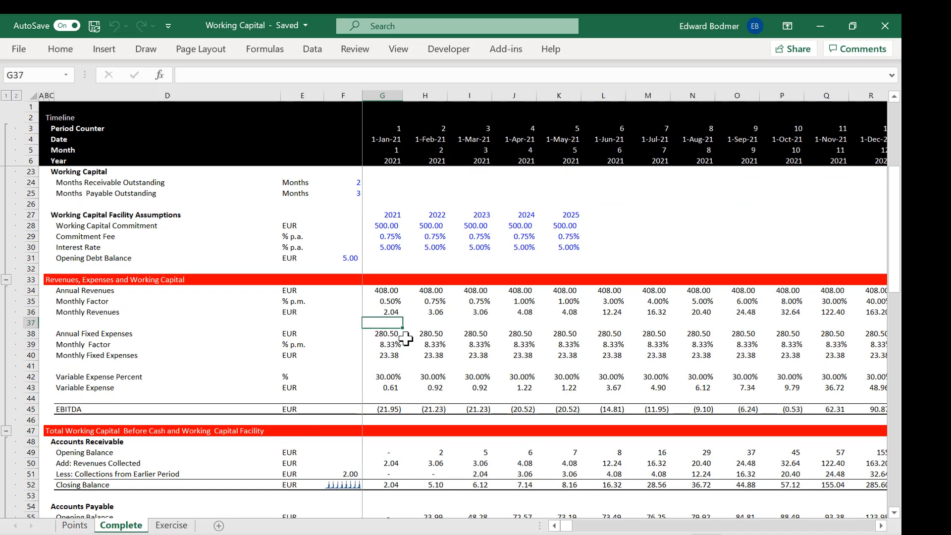
pyautogui.press('Up')
pyautogui.press('Up')
pyautogui.press('Up')
pyautogui.press('Up')
pyautogui.press('Up')
pyautogui.press('Up')
pyautogui.press('Up')
pyautogui.press('Up')
pyautogui.press('Up')
pyautogui.press('Up')
pyautogui.press('Up')
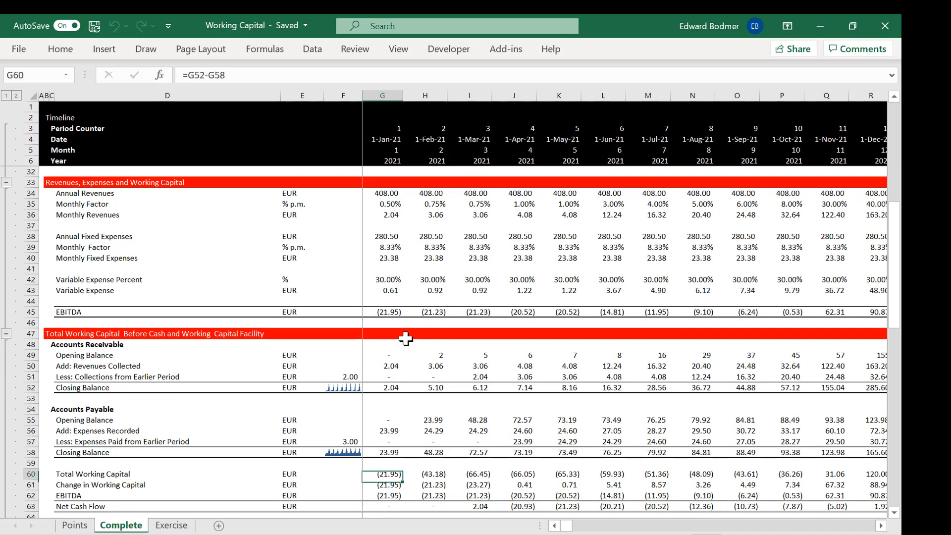
# Step: Check the March 2021 Accounts Receivable closing balance formula in I52 and the April 2021 Accounts Payable closing balance in J58
pyautogui.press('Right')
pyautogui.press('Right')
pyautogui.press('Down')
pyautogui.press('Down')
pyautogui.press('Down')
pyautogui.press('Down')
pyautogui.press('Down')
pyautogui.press('Down')
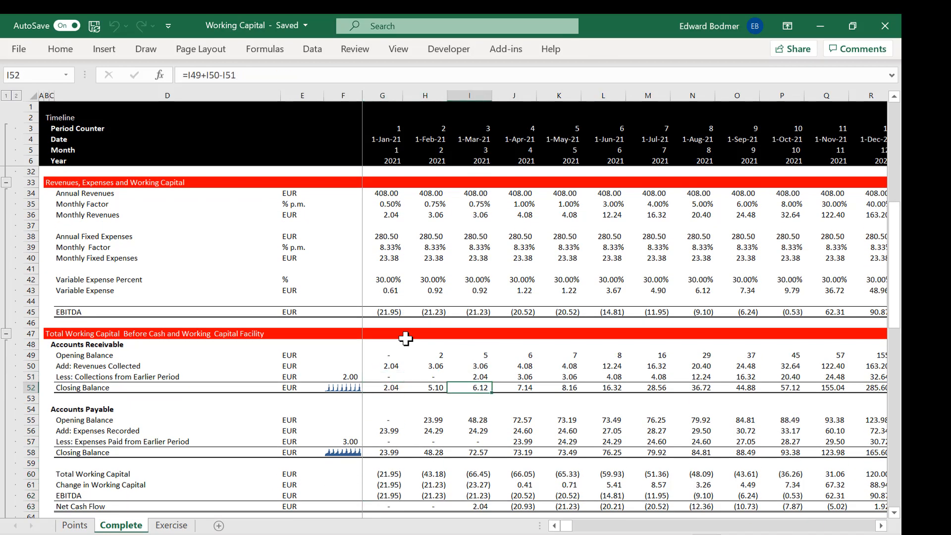
pyautogui.press('Right')
pyautogui.press('Down')
pyautogui.press('Down')
pyautogui.press('Down')
pyautogui.press('Down')
pyautogui.press('Down')
pyautogui.press('Down')
pyautogui.press('Down')
pyautogui.press('Down')
pyautogui.press('Down')
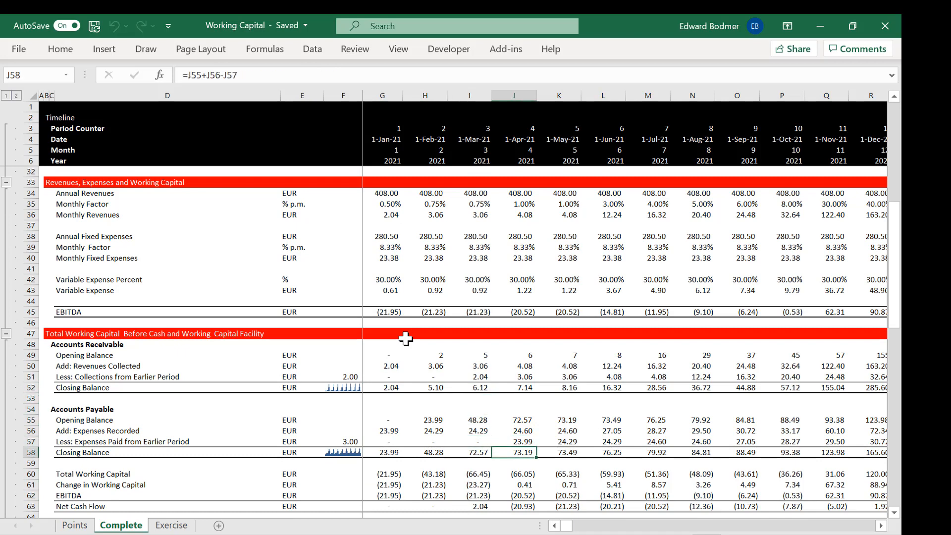
# Step: Go down past the working capital totals to inspect the March 2021 Add: Cash flow formula in I71
pyautogui.press('Up')
pyautogui.press('Up')
pyautogui.press('Up')
pyautogui.press('Up')
pyautogui.press('Left')
pyautogui.press('Down')
pyautogui.press('Down')
pyautogui.press('Down')
pyautogui.press('Down')
pyautogui.press('Down')
pyautogui.press('Down')
pyautogui.press('Down')
pyautogui.press('Down')
pyautogui.press('Down')
pyautogui.press('Down')
pyautogui.press('Down')
pyautogui.press('Down')
pyautogui.press('Down')
pyautogui.press('Down')
pyautogui.press('Down')
pyautogui.press('Down')
pyautogui.press('Down')
pyautogui.press('Up')
pyautogui.press('Up')
pyautogui.press('Up')
pyautogui.press('Up')
pyautogui.press('Up')
pyautogui.press('Up')
pyautogui.press('Up')
# Step: Inspect the March 2021 Sub-Total for Minimum Test formula in I72 and recheck the Add: Cash flow formula in I71
pyautogui.press('Up')
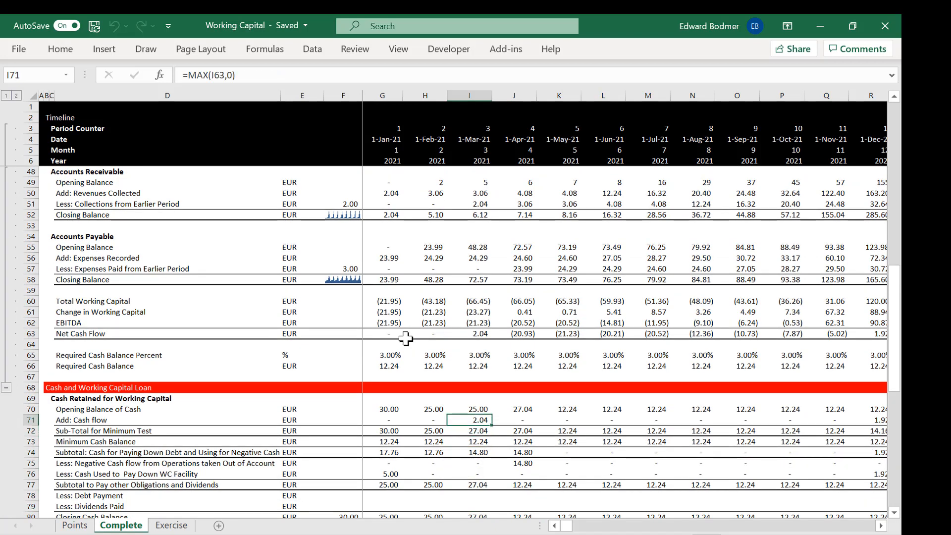
pyautogui.press('Down')
pyautogui.press('Down')
pyautogui.press('Down')
pyautogui.press('Down')
pyautogui.press('Down')
pyautogui.press('Down')
pyautogui.press('Down')
pyautogui.press('Down')
pyautogui.press('Down')
pyautogui.press('Down')
pyautogui.press('Down')
pyautogui.press('Down')
pyautogui.press('Down')
pyautogui.press('Down')
pyautogui.press('Down')
pyautogui.press('Down')
pyautogui.press('Down')
pyautogui.press('Down')
pyautogui.press('Up')
pyautogui.press('Up')
pyautogui.press('Up')
pyautogui.press('Up')
pyautogui.press('Up')
pyautogui.press('Up')
pyautogui.press('Up')
pyautogui.press('Up')
pyautogui.press('Up')
pyautogui.press('Up')
pyautogui.press('Up')
pyautogui.press('Up')
pyautogui.press('Up')
pyautogui.press('Up')
pyautogui.press('Up')
pyautogui.press('Up')
pyautogui.press('Up')
pyautogui.press('Up')
pyautogui.press('Up')
pyautogui.press('Up')
pyautogui.press('Down')
pyautogui.press('Down')
pyautogui.press('Down')
pyautogui.press('Down')
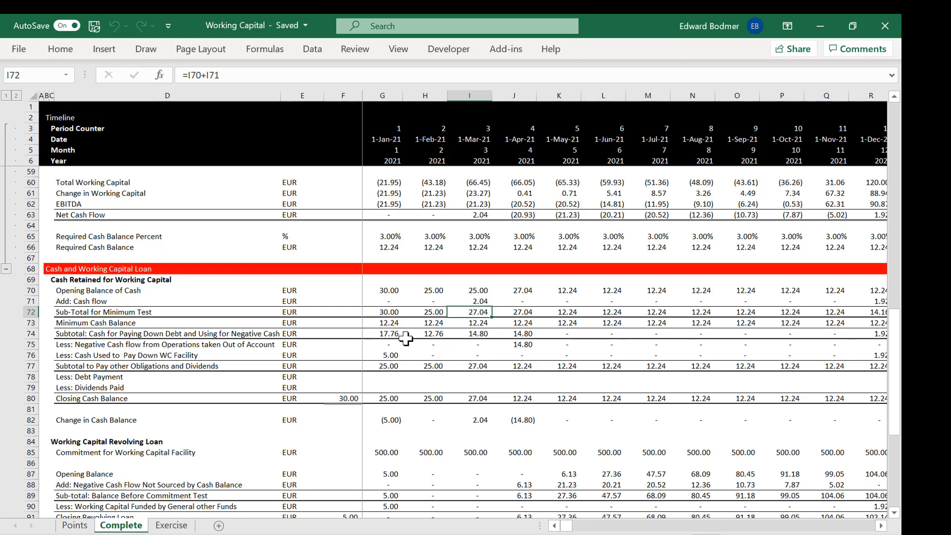
pyautogui.press('Up')
pyautogui.press('Up')
pyautogui.press('Up')
pyautogui.press('Up')
pyautogui.press('Up')
pyautogui.press('Up')
pyautogui.press('Up')
pyautogui.press('Up')
pyautogui.press('Up')
pyautogui.press('Up')
pyautogui.press('Up')
pyautogui.press('Up')
pyautogui.press('Up')
pyautogui.press('Up')
pyautogui.press('Up')
pyautogui.press('Up')
pyautogui.press('Up')
pyautogui.press('Up')
pyautogui.press('Up')
pyautogui.press('Up')
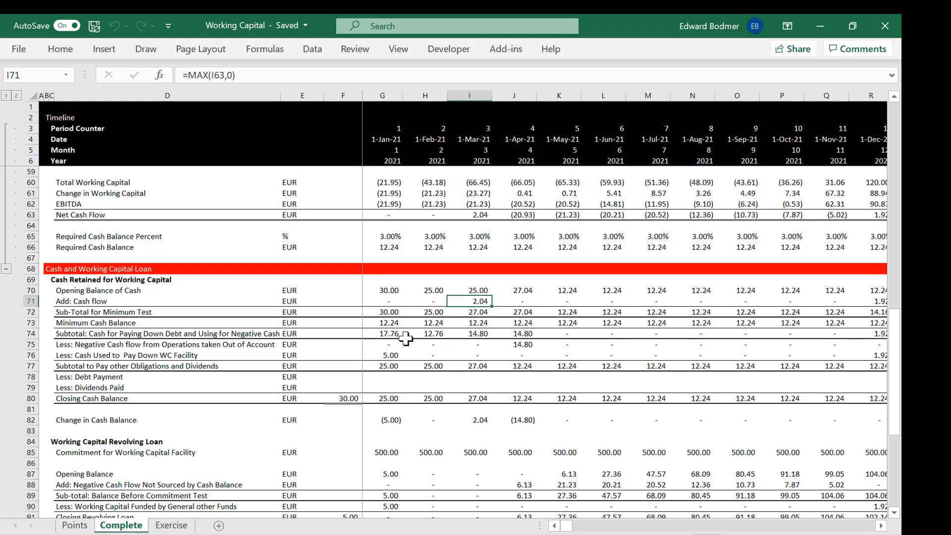
# Step: Go back up column I to the Revenues, Expenses and Working Capital heading in row 33
pyautogui.press('Down')
pyautogui.press('Down')
pyautogui.press('Down')
pyautogui.press('Down')
pyautogui.press('Down')
pyautogui.press('Down')
pyautogui.press('Down')
pyautogui.press('Down')
pyautogui.press('Down')
pyautogui.press('Down')
pyautogui.press('Down')
pyautogui.press('Down')
pyautogui.press('Down')
pyautogui.press('Down')
pyautogui.press('Down')
pyautogui.press('Down')
pyautogui.press('Down')
pyautogui.press('Down')
pyautogui.press('Up')
pyautogui.press('Up')
pyautogui.press('Up')
pyautogui.press('Up')
pyautogui.press('Up')
pyautogui.press('Up')
pyautogui.press('Up')
pyautogui.press('Up')
pyautogui.press('Up')
pyautogui.press('Up')
pyautogui.press('Up')
pyautogui.press('Up')
pyautogui.press('Up')
pyautogui.press('Up')
pyautogui.press('Up')
pyautogui.press('Up')
pyautogui.press('Up')
pyautogui.press('Up')
# Step: Look over the March 2021 revenue and expense rows in column I, including the Monthly Fixed Expenses formula in I40
pyautogui.press('Up')
pyautogui.press('Up')
pyautogui.press('Up')
pyautogui.press('Up')
pyautogui.press('Up')
pyautogui.press('Up')
pyautogui.press('Up')
pyautogui.press('Up')
pyautogui.press('Up')
pyautogui.press('Up')
pyautogui.press('Up')
pyautogui.press('Up')
pyautogui.press('Up')
pyautogui.press('Up')
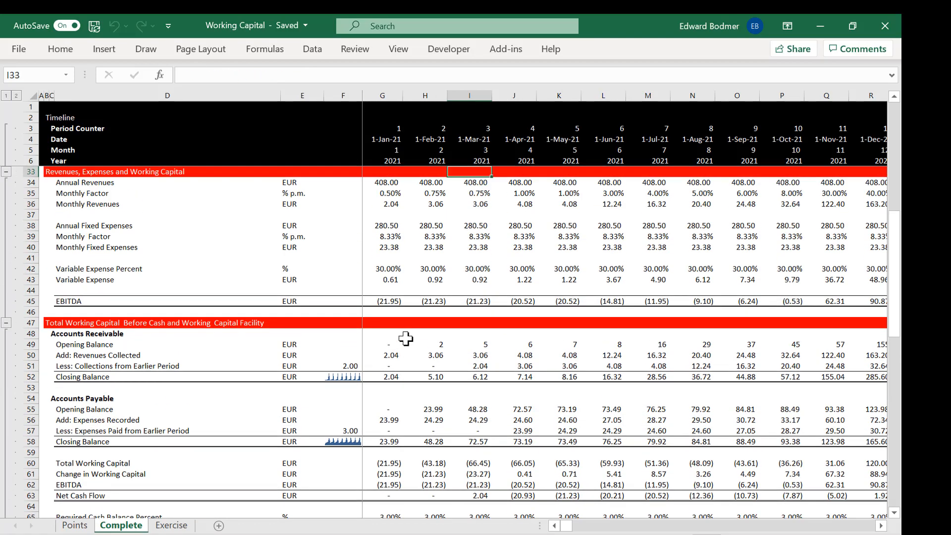
pyautogui.press('Down')
pyautogui.press('Down')
pyautogui.press('Down')
pyautogui.press('Down')
pyautogui.press('Down')
pyautogui.press('Down')
pyautogui.press('Down')
pyautogui.press('Down')
pyautogui.press('Down')
pyautogui.press('Down')
pyautogui.press('Down')
pyautogui.press('Down')
pyautogui.press('Down')
pyautogui.press('Up')
pyautogui.press('Down')
pyautogui.press('Down')
pyautogui.press('Down')
pyautogui.press('Down')
pyautogui.press('Down')
pyautogui.press('Down')
pyautogui.press('Down')
pyautogui.press('Down')
pyautogui.press('Down')
pyautogui.press('Down')
pyautogui.press('Down')
pyautogui.press('Down')
pyautogui.press('Down')
pyautogui.press('Down')
pyautogui.press('Down')
pyautogui.press('Down')
pyautogui.press('Down')
pyautogui.press('Down')
pyautogui.press('Down')
pyautogui.press('Down')
pyautogui.press('Down')
pyautogui.press('Down')
pyautogui.press('Down')
pyautogui.press('Down')
pyautogui.press('Down')
pyautogui.press('Down')
pyautogui.press('Down')
pyautogui.press('Down')
pyautogui.press('Up')
pyautogui.press('Up')
pyautogui.press('Up')
pyautogui.press('Up')
pyautogui.press('Up')
pyautogui.press('Up')
pyautogui.press('Up')
pyautogui.press('Up')
pyautogui.press('Up')
pyautogui.press('Up')
pyautogui.press('Up')
pyautogui.press('Up')
pyautogui.press('Up')
pyautogui.press('Up')
pyautogui.press('Up')
pyautogui.press('Up')
pyautogui.press('Up')
pyautogui.press('Up')
pyautogui.press('Up')
pyautogui.press('Up')
pyautogui.press('Up')
pyautogui.press('Up')
pyautogui.press('Up')
pyautogui.press('Up')
pyautogui.press('Up')
pyautogui.press('Up')
pyautogui.press('Up')
pyautogui.press('Up')
pyautogui.press('Up')
pyautogui.press('Up')
pyautogui.press('Up')
pyautogui.press('Up')
pyautogui.press('Up')
pyautogui.press('Up')
pyautogui.press('Up')
pyautogui.press('Up')
pyautogui.press('Up')
pyautogui.press('Up')
pyautogui.press('Up')
pyautogui.press('Up')
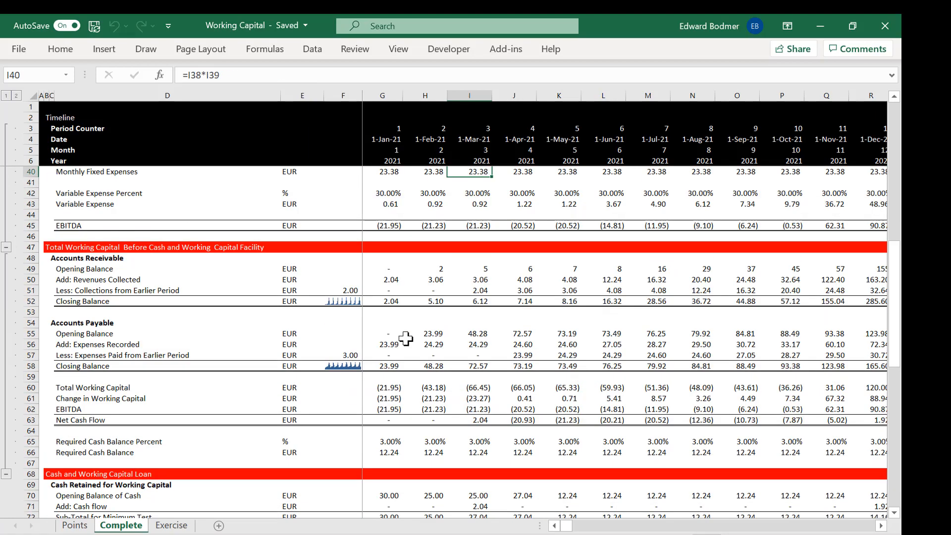
pyautogui.press('Down')
pyautogui.press('Down')
pyautogui.press('Down')
pyautogui.press('Down')
pyautogui.press('Down')
pyautogui.press('Down')
pyautogui.press('Down')
pyautogui.press('Down')
pyautogui.press('Down')
pyautogui.press('Down')
pyautogui.press('Down')
pyautogui.press('Down')
pyautogui.press('Down')
pyautogui.press('Down')
pyautogui.press('Down')
pyautogui.press('Down')
pyautogui.press('Down')
pyautogui.press('Down')
pyautogui.press('Down')
pyautogui.press('Down')
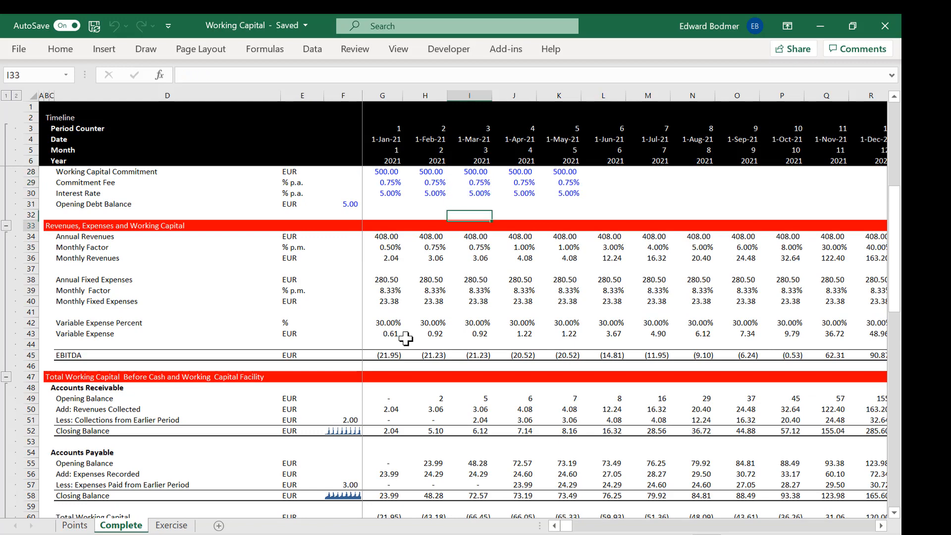
# Step: Inspect the March 2021 formulas for Closing Cash Balance in I80, Total Working Capital in I60 and Net Cash Flow in I63
pyautogui.press('Down')
pyautogui.press('Down')
pyautogui.press('Down')
pyautogui.press('Down')
pyautogui.press('Down')
pyautogui.press('Down')
pyautogui.press('Down')
pyautogui.press('Down')
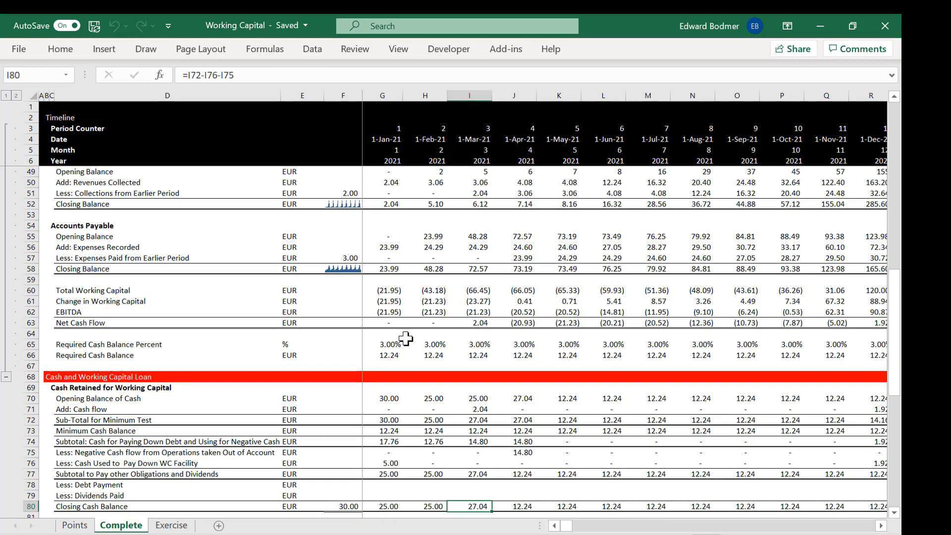
pyautogui.press('Up')
pyautogui.press('Up')
pyautogui.press('Up')
pyautogui.press('Up')
pyautogui.press('Up')
pyautogui.press('Up')
pyautogui.press('Up')
pyautogui.press('Up')
pyautogui.press('Up')
pyautogui.press('Up')
pyautogui.press('Up')
pyautogui.press('Up')
pyautogui.press('Up')
pyautogui.press('Up')
pyautogui.press('Up')
pyautogui.press('Up')
pyautogui.press('Up')
pyautogui.press('Up')
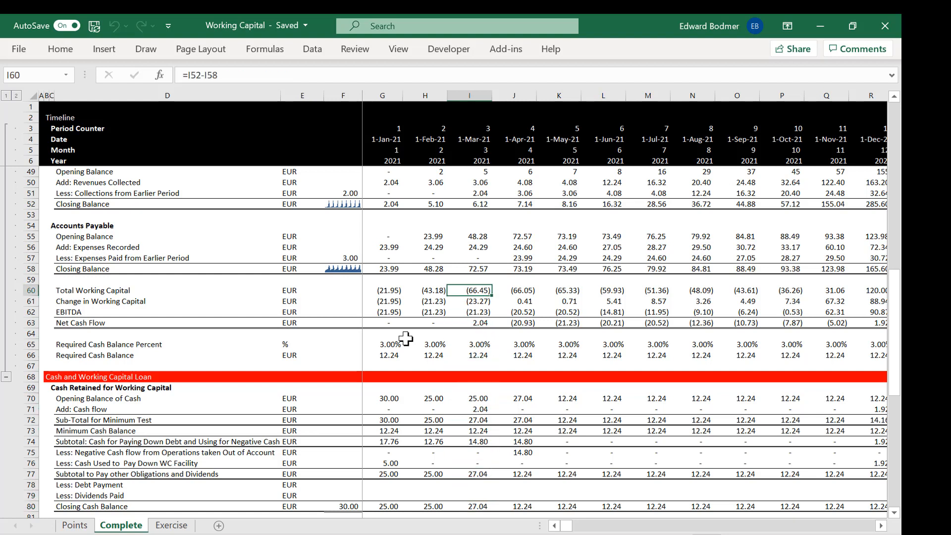
pyautogui.press('Down')
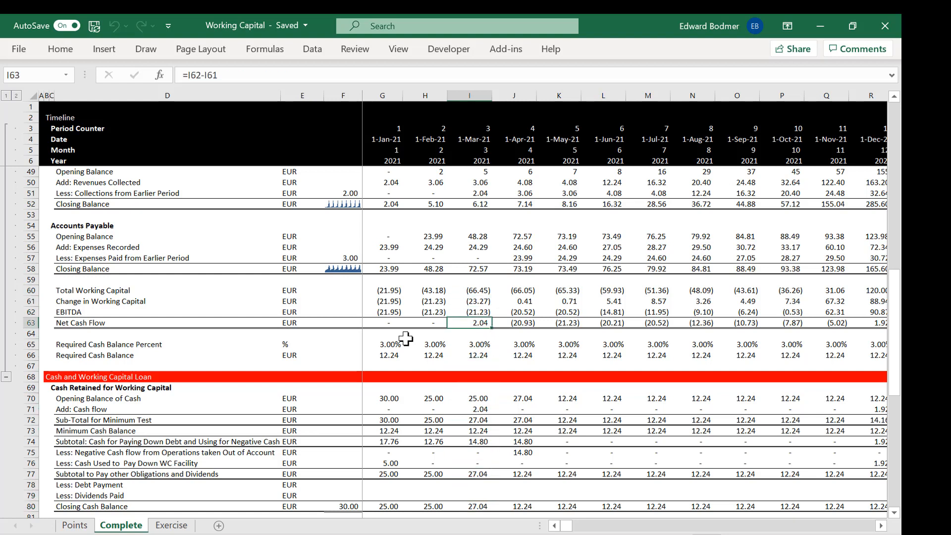
pyautogui.press('Down')
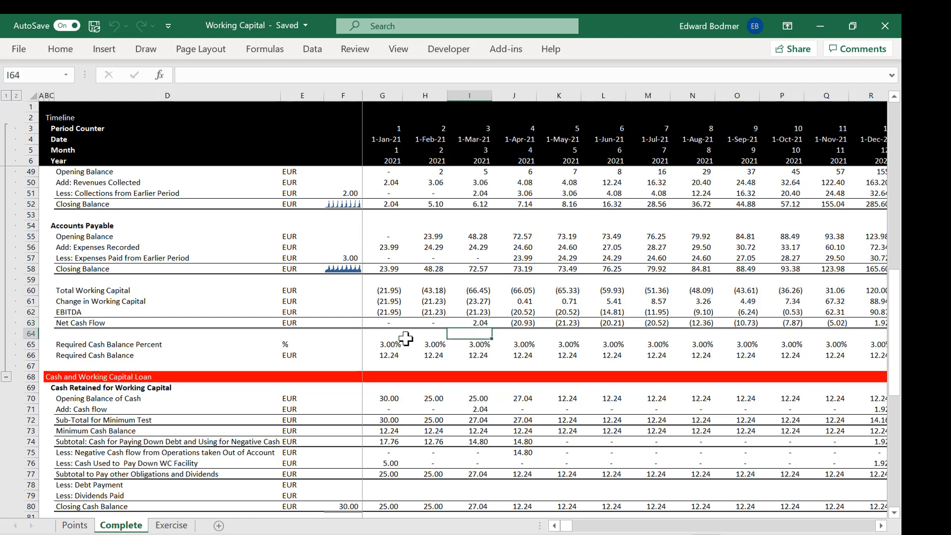
# Step: Inspect the March 2021 cash subtotal formula in I74 and the Opening Balance of Cash link in I70
pyautogui.press('Down')
pyautogui.press('Up')
pyautogui.press('Down')
pyautogui.press('Up')
pyautogui.press('Down')
pyautogui.press('Down')
pyautogui.press('Down')
pyautogui.press('Down')
pyautogui.press('Down')
pyautogui.press('Down')
pyautogui.press('Down')
pyautogui.press('Down')
pyautogui.press('Down')
pyautogui.press('Down')
pyautogui.press('Down')
pyautogui.press('Down')
pyautogui.press('Down')
pyautogui.press('Down')
pyautogui.press('Down')
pyautogui.press('Down')
pyautogui.press('Down')
pyautogui.press('Down')
pyautogui.press('Down')
pyautogui.press('Down')
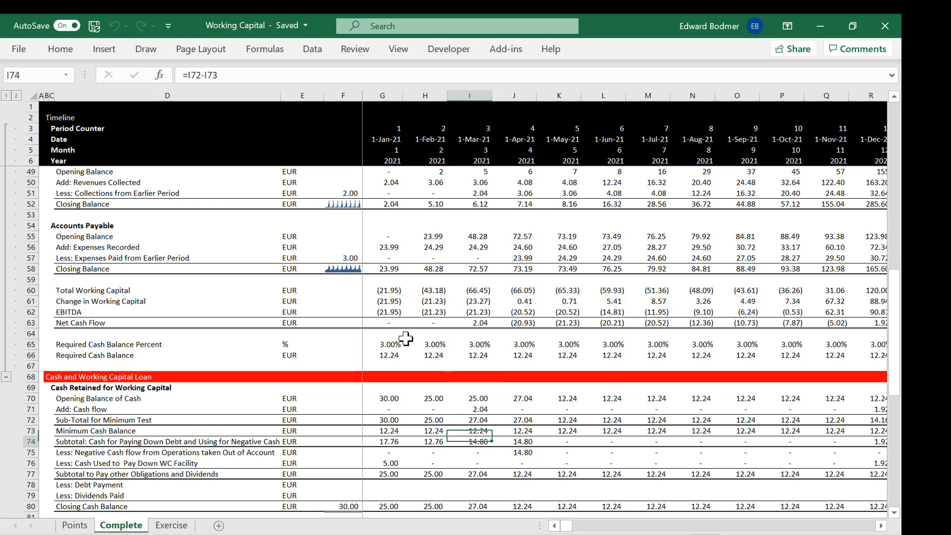
pyautogui.press('Up')
pyautogui.press('Up')
pyautogui.press('Up')
pyautogui.press('Up')
pyautogui.press('Up')
pyautogui.press('Up')
pyautogui.press('Up')
pyautogui.press('Up')
pyautogui.press('Up')
pyautogui.press('Up')
pyautogui.press('Up')
pyautogui.press('Up')
pyautogui.press('Up')
pyautogui.press('Up')
pyautogui.press('Up')
pyautogui.press('Up')
pyautogui.press('Up')
pyautogui.press('Up')
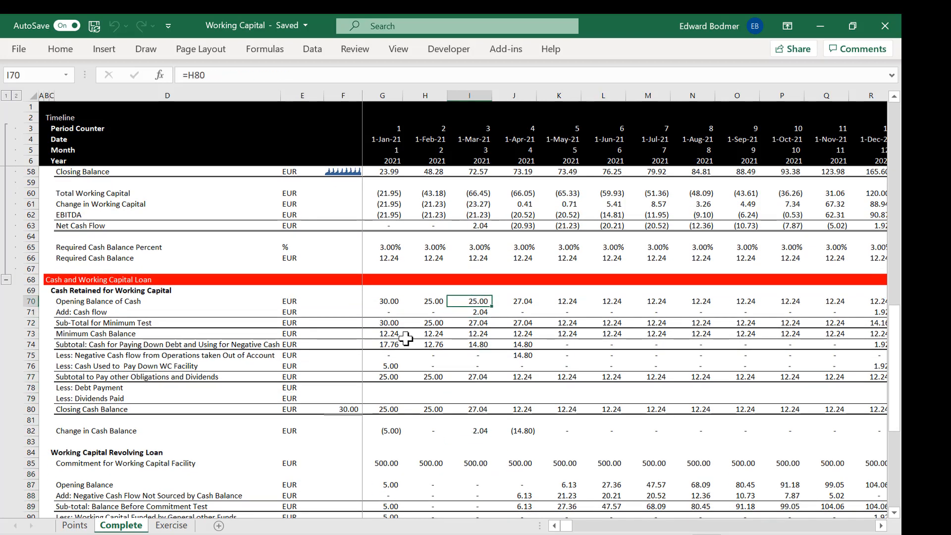
# Step: Compare the March 2021 negative cash flow formula in I75 with the Add: Cash flow formula in I71 and the sub-total in I72
pyautogui.press('Down')
pyautogui.press('Down')
pyautogui.press('Down')
pyautogui.press('Down')
pyautogui.press('Down')
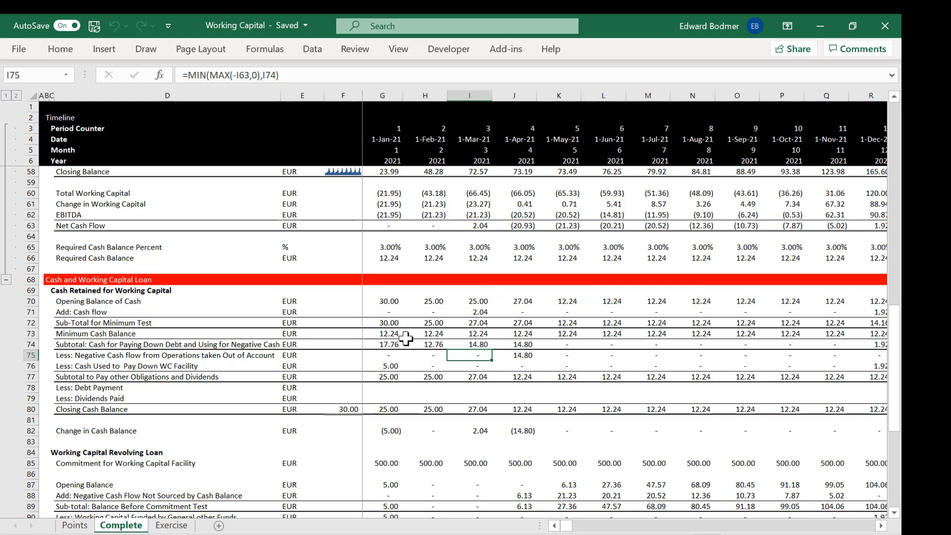
pyautogui.press('Up')
pyautogui.press('Up')
pyautogui.press('Up')
pyautogui.press('Up')
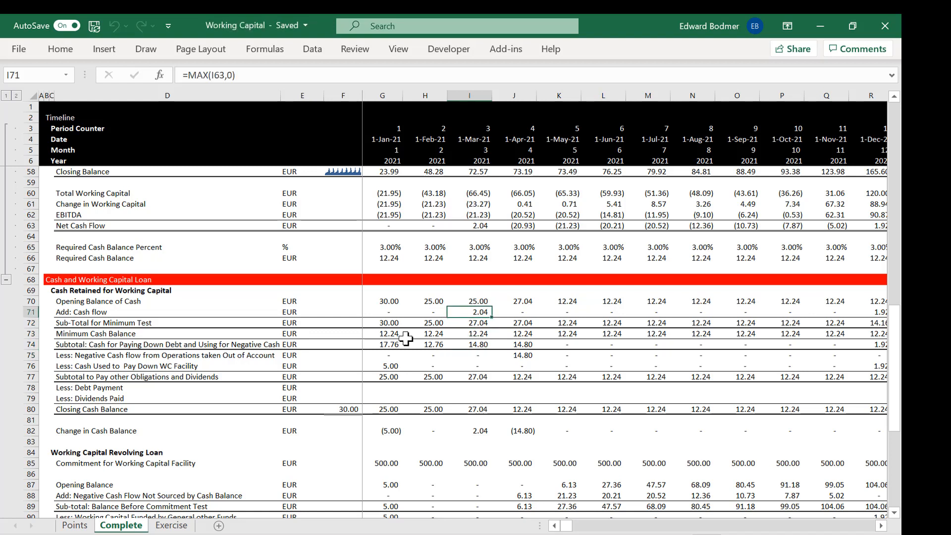
pyautogui.press('Down')
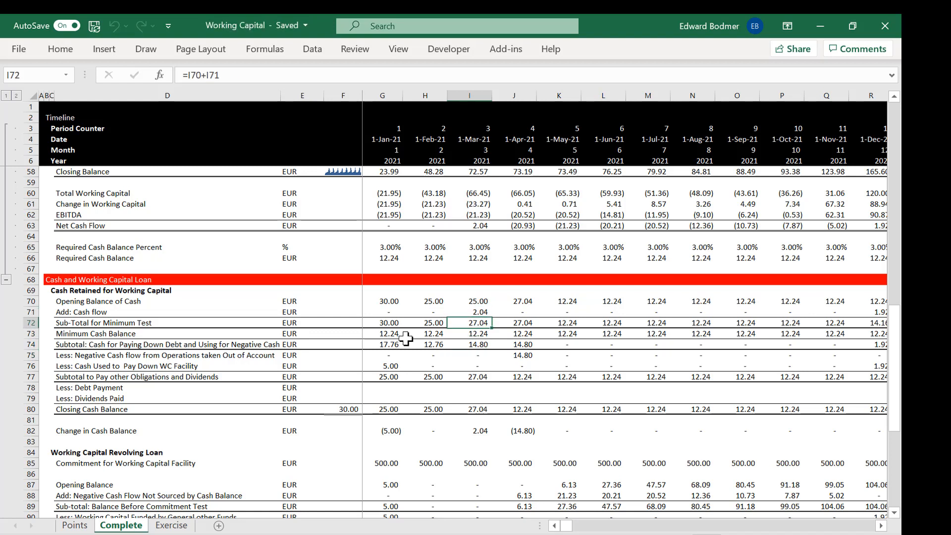
# Step: Look across the sub-total and Minimum Cash Balance rows, checking the minimum balance links in I73 and J73
pyautogui.press('Left')
pyautogui.press('Left')
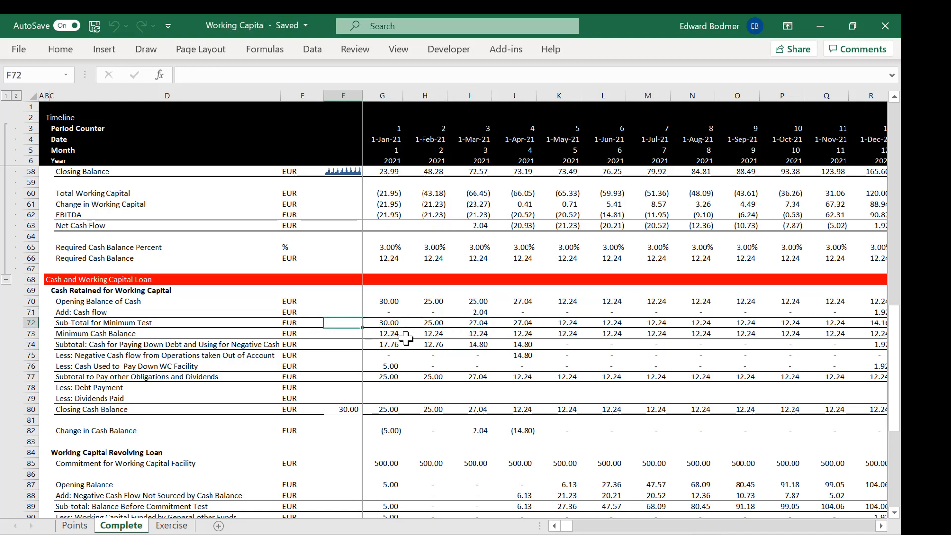
pyautogui.press('Right')
pyautogui.press('Right')
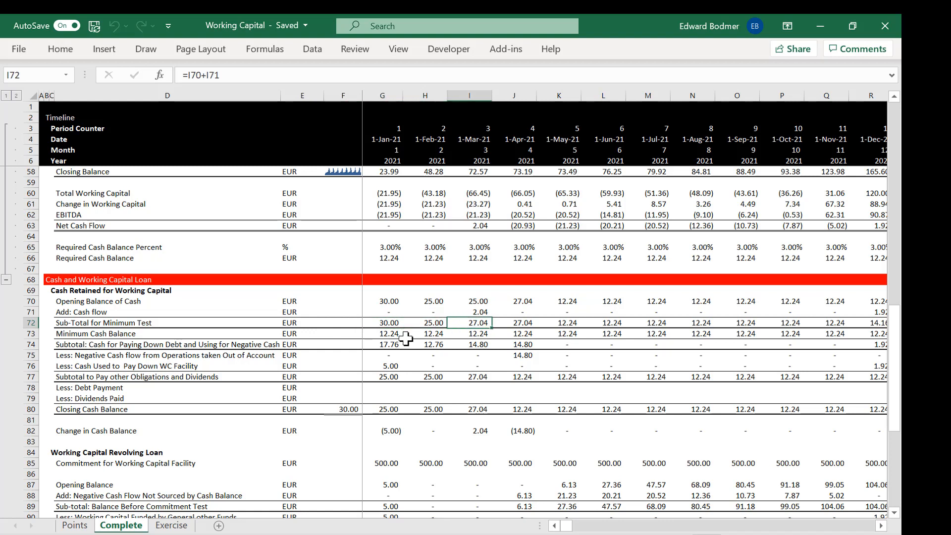
pyautogui.press('Down')
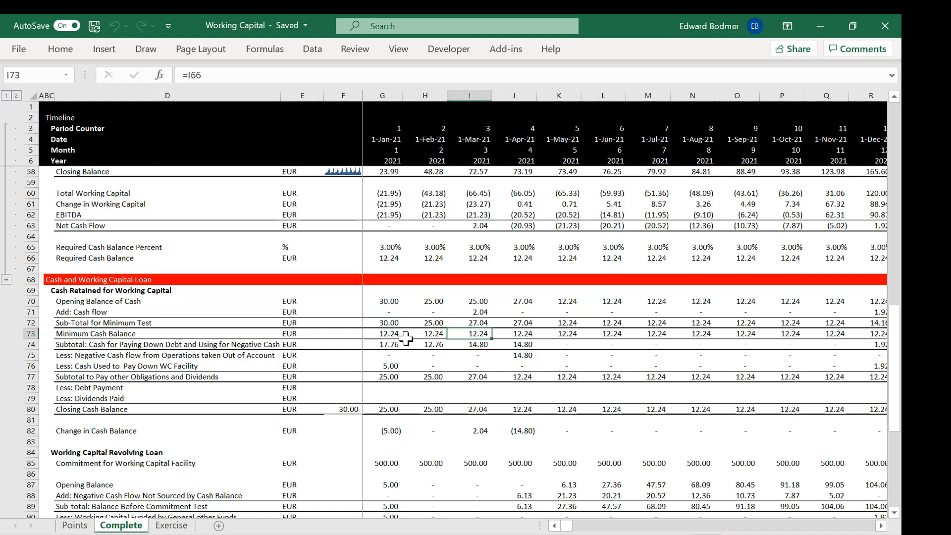
pyautogui.press('Left')
pyautogui.press('Left')
pyautogui.press('Left')
pyautogui.press('Right')
pyautogui.press('Up')
pyautogui.press('Up')
pyautogui.press('Up')
pyautogui.press('Up')
pyautogui.press('Up')
pyautogui.press('Up')
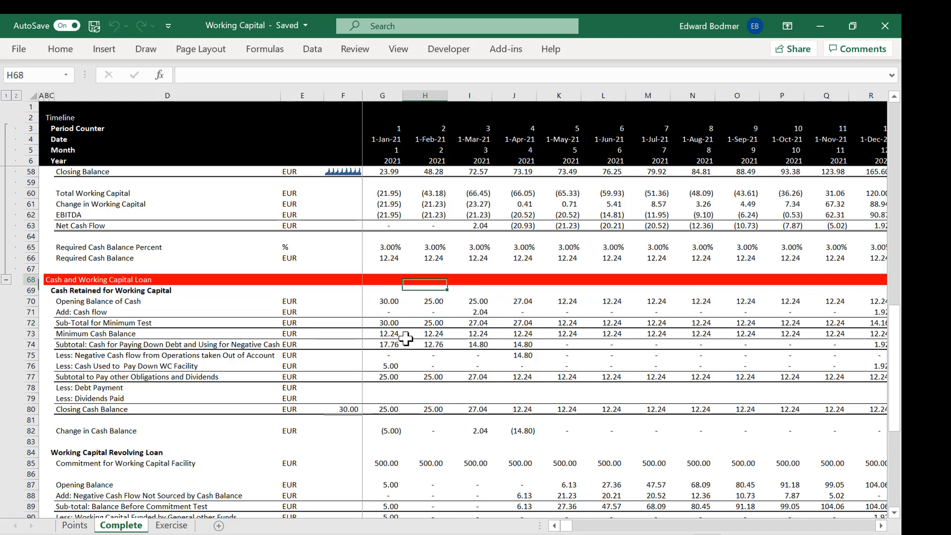
pyautogui.press('Right')
pyautogui.press('Right')
pyautogui.press('Down')
pyautogui.press('Down')
pyautogui.press('Down')
pyautogui.press('Down')
pyautogui.press('Down')
pyautogui.press('Down')
pyautogui.press('Down')
pyautogui.press('Down')
pyautogui.press('Down')
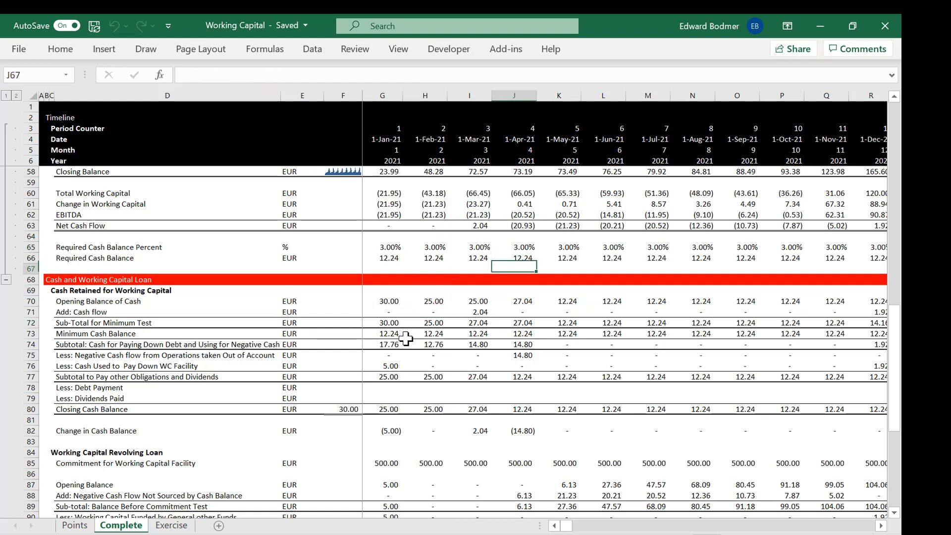
pyautogui.press('Up')
pyautogui.press('Up')
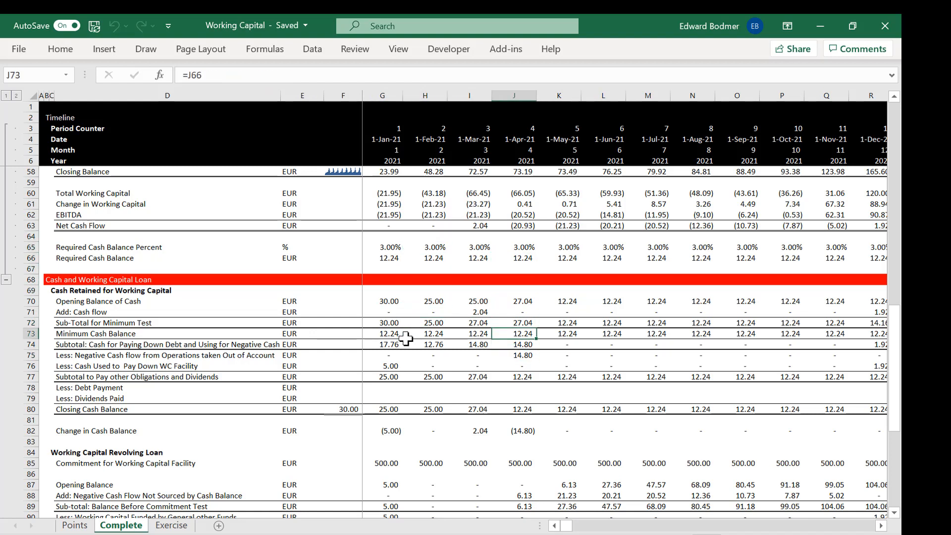
# Step: Compare the February and April 2021 formulas for cash available to pay down debt in H74 and J74
pyautogui.press('Down')
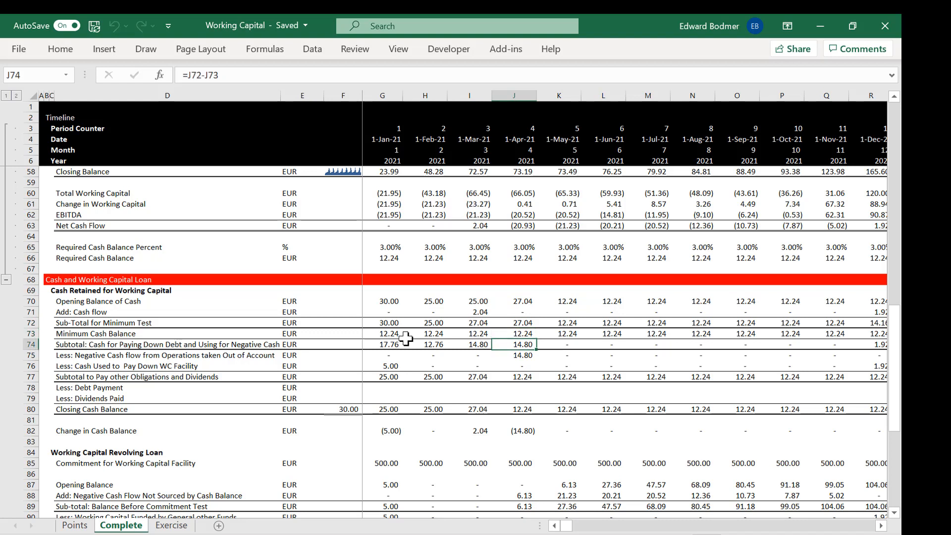
pyautogui.press('Left')
pyautogui.press('Left')
pyautogui.press('Left')
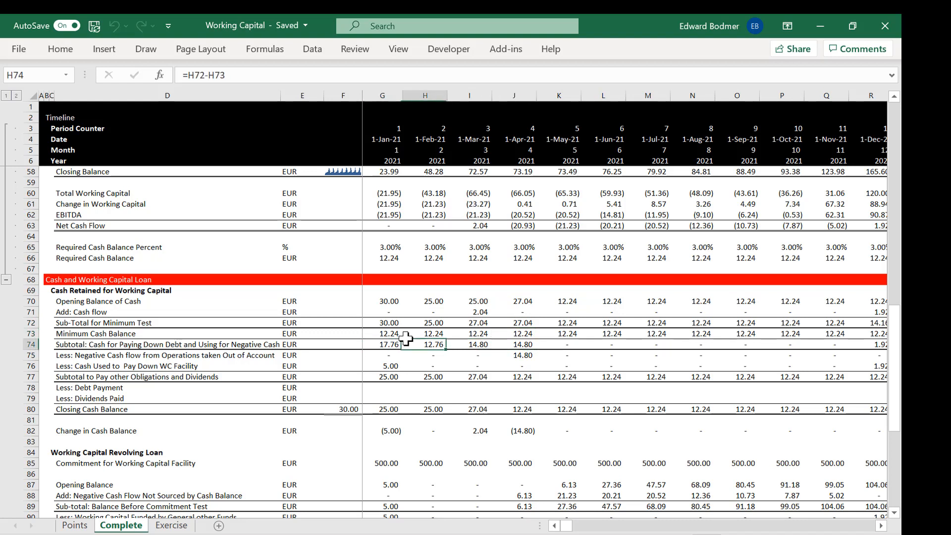
pyautogui.press('Right')
pyautogui.press('Right')
pyautogui.press('Right')
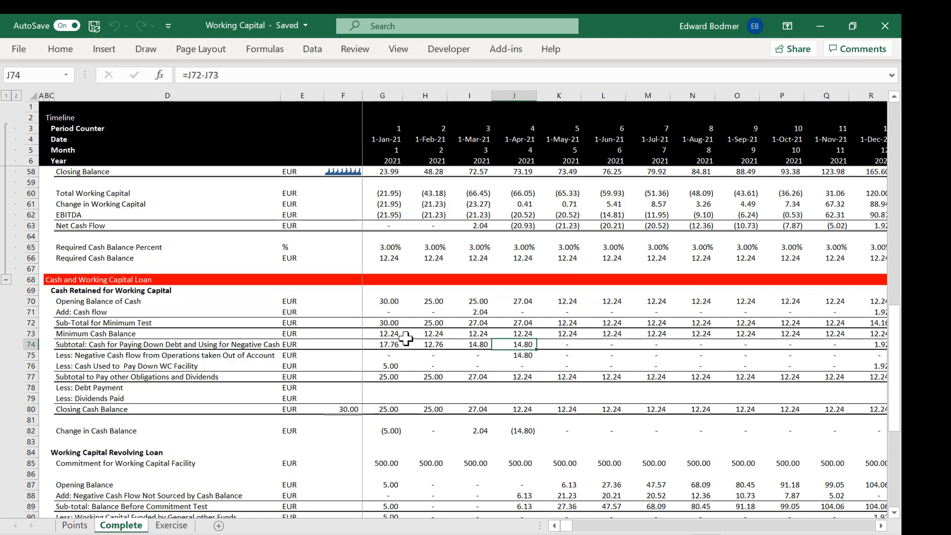
pyautogui.press('Left')
pyautogui.press('Left')
pyautogui.moveTo(845, 500)
pyautogui.click(891, 485)
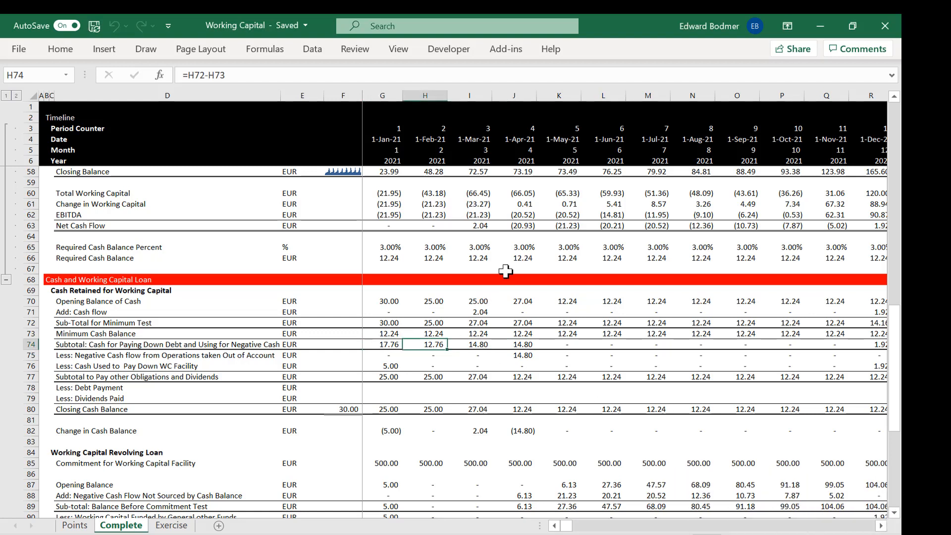
pyautogui.press('Right')
pyautogui.press('Right')
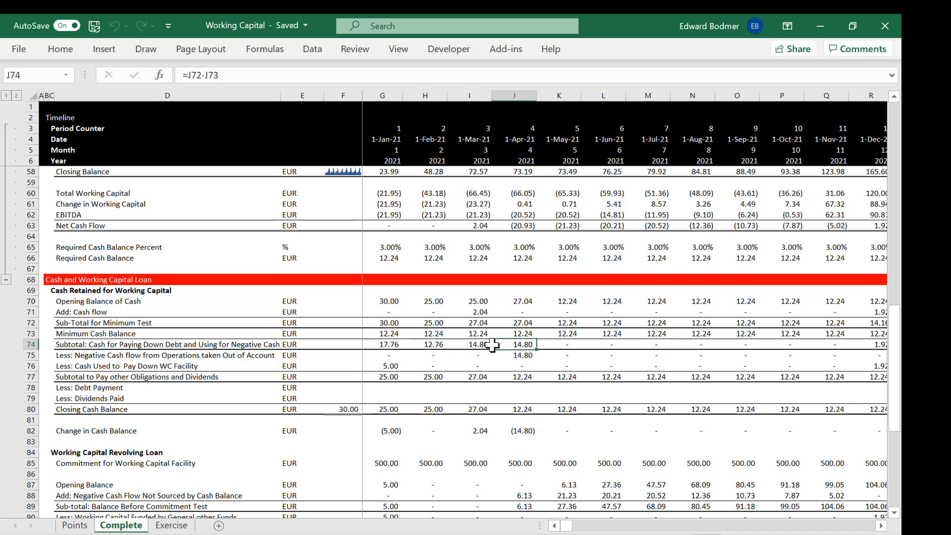
# Step: Inspect the April 2021 formula for negative cash flow taken out of the account in J75 against the subtotal in J74
pyautogui.press('Down')
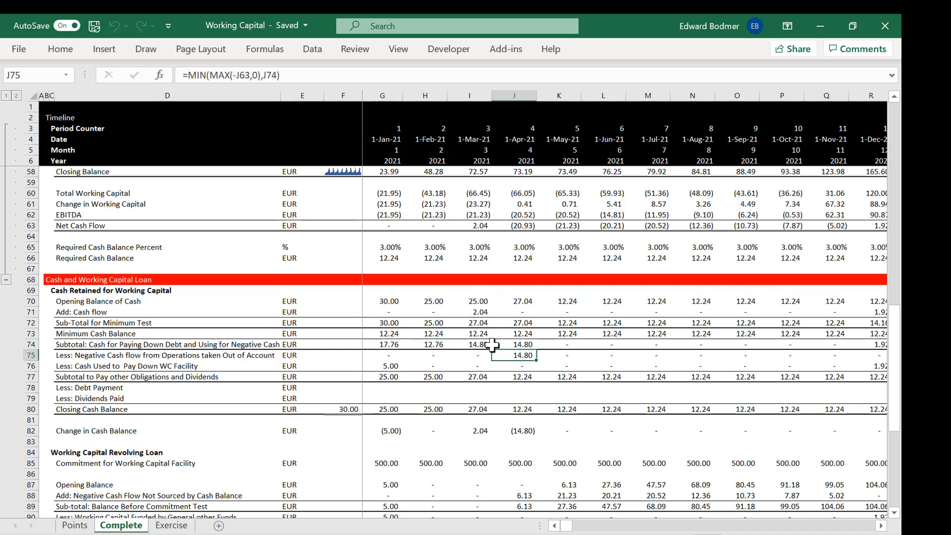
pyautogui.press('Left')
pyautogui.press('Left')
pyautogui.press('Left')
pyautogui.press('Right')
# Step: Check the March 2021 cash subtotal formula in I74 and the negative cash flow formula beneath it in I75
pyautogui.press('Right')
pyautogui.press('Right')
pyautogui.press('Up')
pyautogui.press('Up')
pyautogui.press('Up')
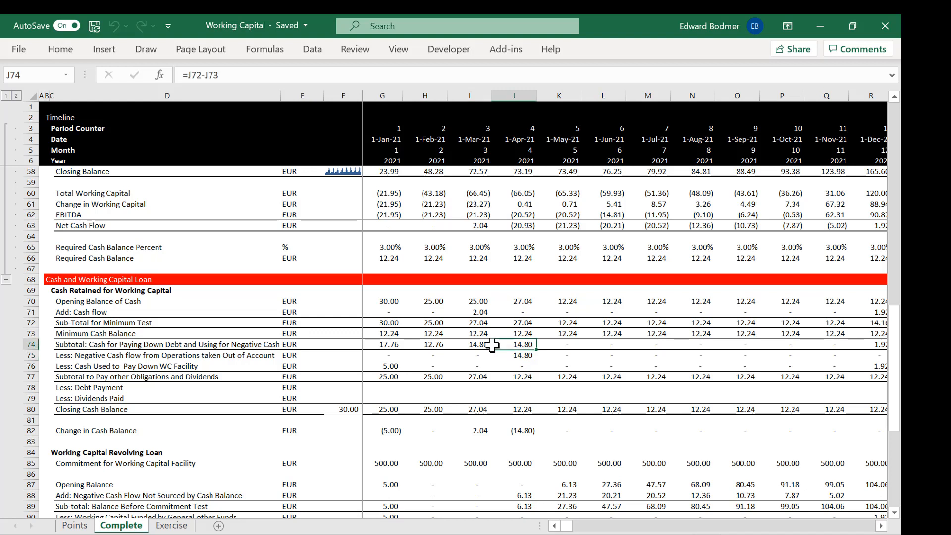
pyautogui.press('Down')
pyautogui.press('Up')
pyautogui.press('Down')
pyautogui.press('Down')
pyautogui.press('Left')
pyautogui.press('Left')
pyautogui.press('Right')
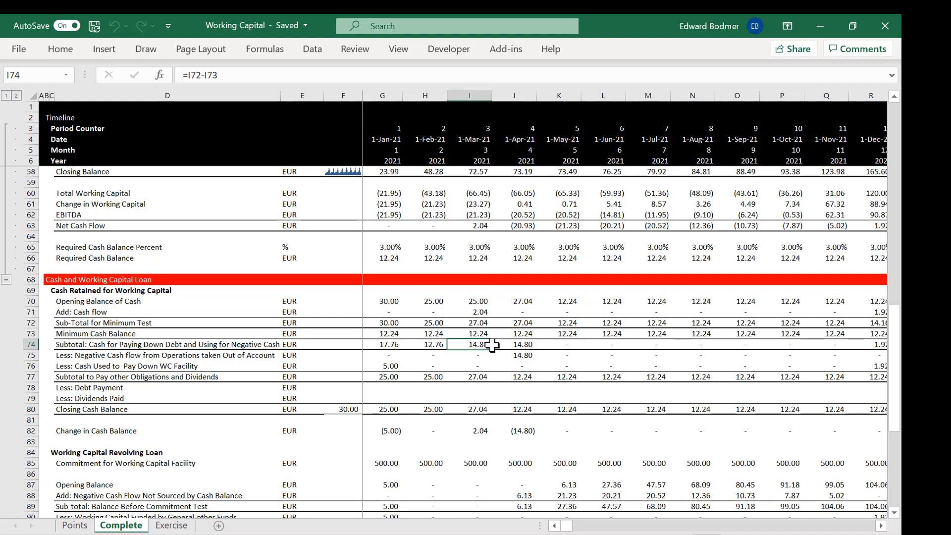
pyautogui.press('Down')
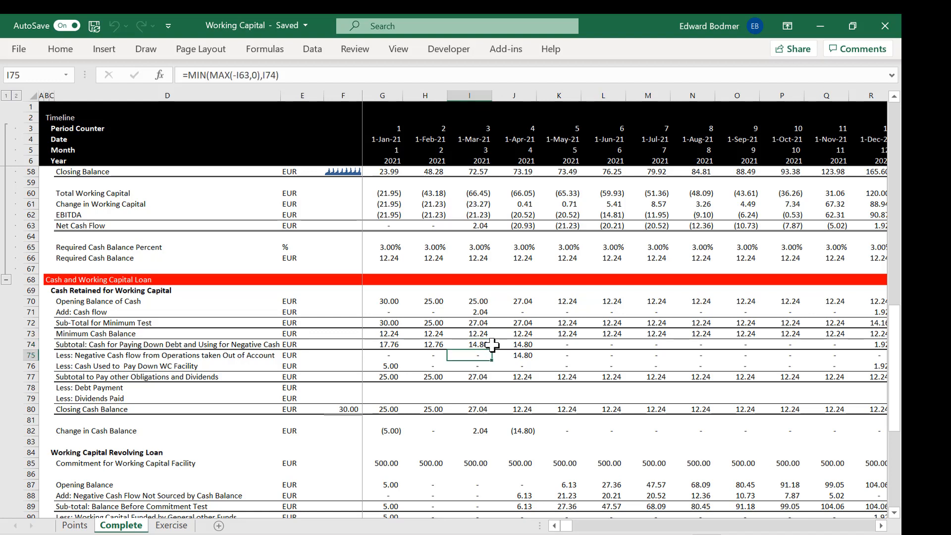
# Step: Review the April 2021 cash rows in column J above and down to the negative cash flow formula in J75
pyautogui.press('Right')
pyautogui.press('Up')
pyautogui.press('Up')
pyautogui.press('Up')
pyautogui.press('Up')
pyautogui.press('Up')
pyautogui.press('Up')
pyautogui.press('Up')
pyautogui.press('Up')
pyautogui.press('Up')
pyautogui.press('Up')
pyautogui.press('Up')
pyautogui.press('Up')
pyautogui.press('Down')
pyautogui.press('Down')
pyautogui.press('Down')
pyautogui.press('Down')
pyautogui.press('Down')
pyautogui.press('Down')
pyautogui.press('Down')
pyautogui.press('Down')
pyautogui.press('Down')
pyautogui.press('Down')
pyautogui.press('Down')
pyautogui.press('Down')
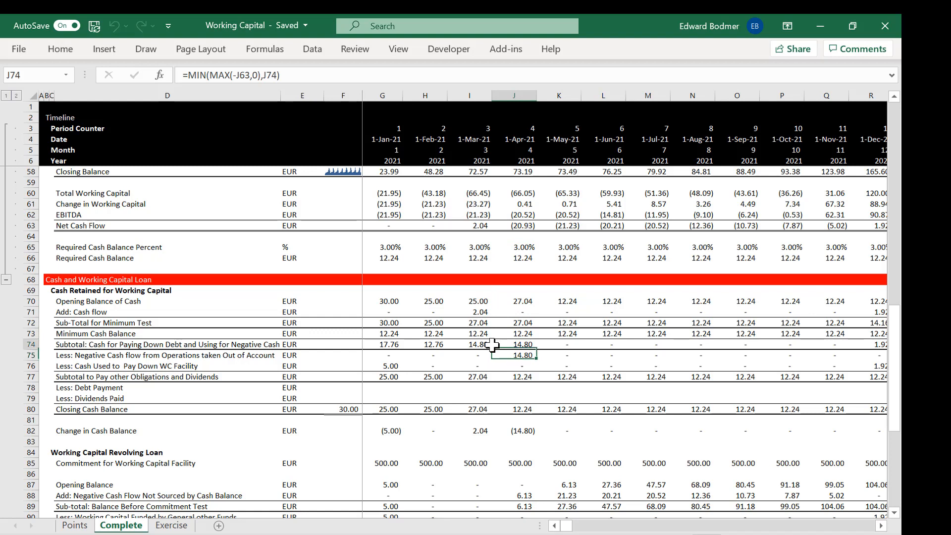
pyautogui.press('Up')
pyautogui.press('Up')
pyautogui.press('Up')
pyautogui.press('Up')
pyautogui.press('Up')
pyautogui.press('Up')
pyautogui.press('Up')
pyautogui.press('Up')
pyautogui.press('Up')
pyautogui.press('Up')
pyautogui.press('Up')
pyautogui.press('Up')
pyautogui.press('Down')
pyautogui.press('Down')
pyautogui.press('Down')
pyautogui.press('Down')
pyautogui.press('Down')
pyautogui.press('Down')
pyautogui.press('Down')
pyautogui.press('Down')
pyautogui.press('Down')
pyautogui.press('Down')
pyautogui.press('Down')
pyautogui.press('Down')
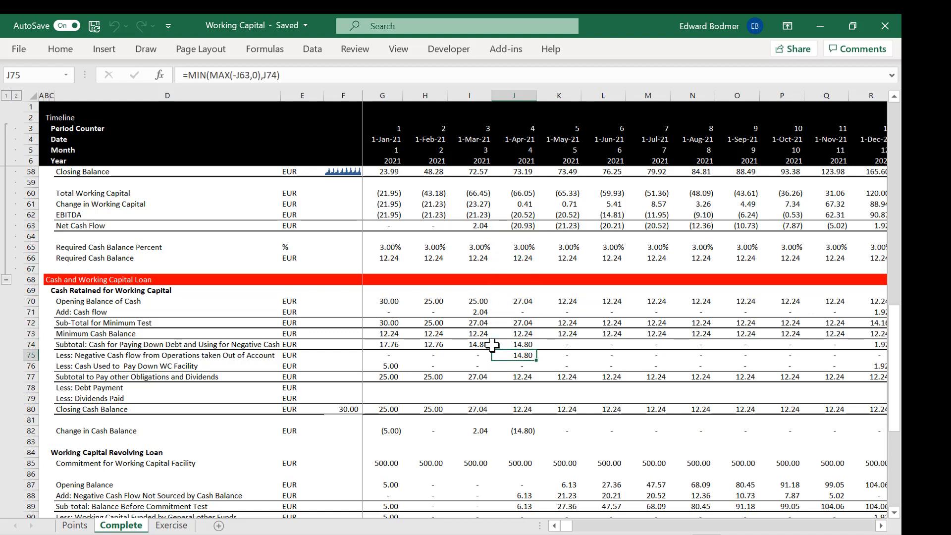
# Step: Show the cells referenced by the J75 formula without editing it, and inspect the April 2021 Add: Cash flow formula in J71
pyautogui.press('F2')
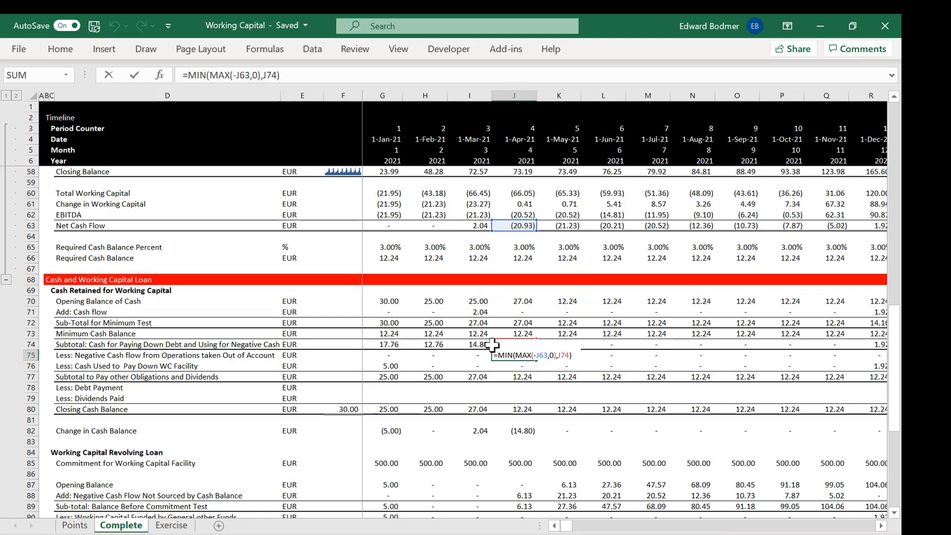
pyautogui.press('Escape')
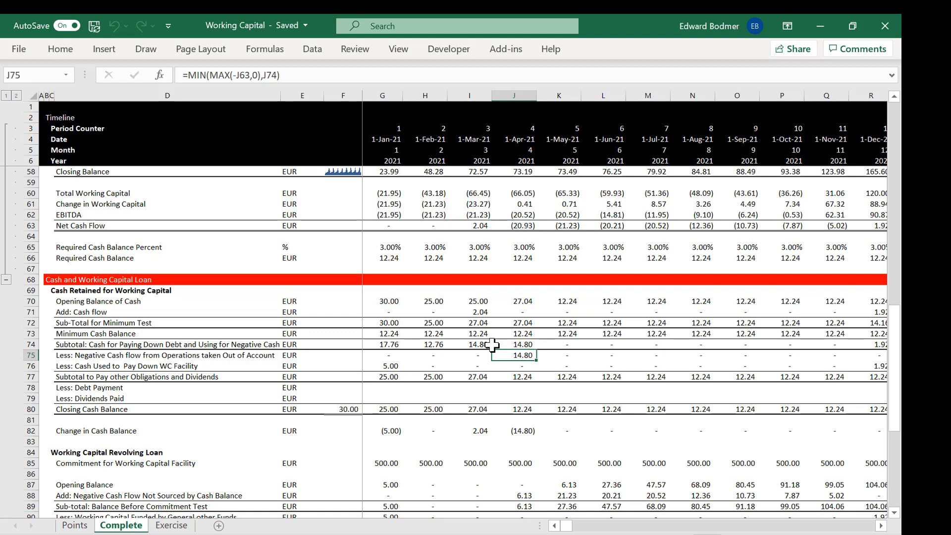
pyautogui.press('Up')
pyautogui.press('Up')
pyautogui.press('Up')
pyautogui.press('Up')
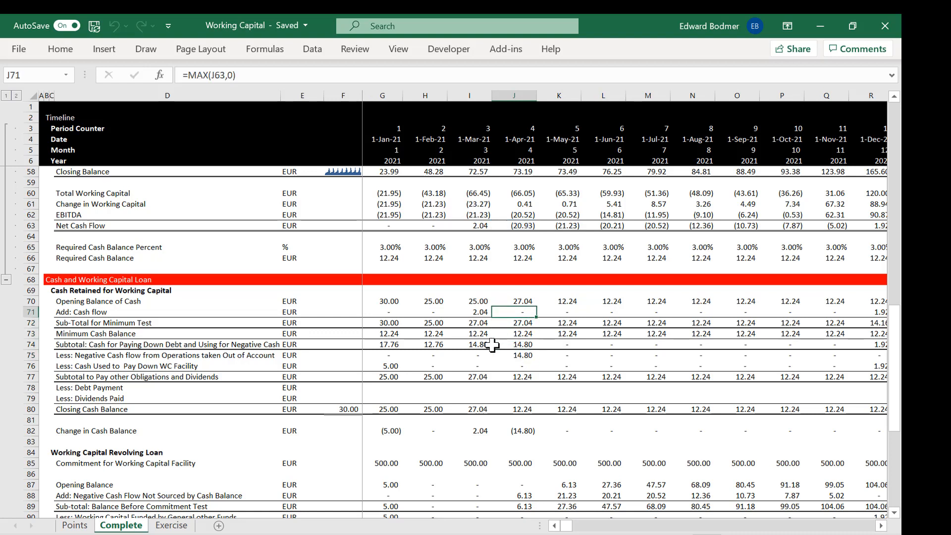
# Step: Show the cells referenced by the April 2021 Add: Cash flow formula in J71 and check the sub-total formula in J72
pyautogui.press('F2')
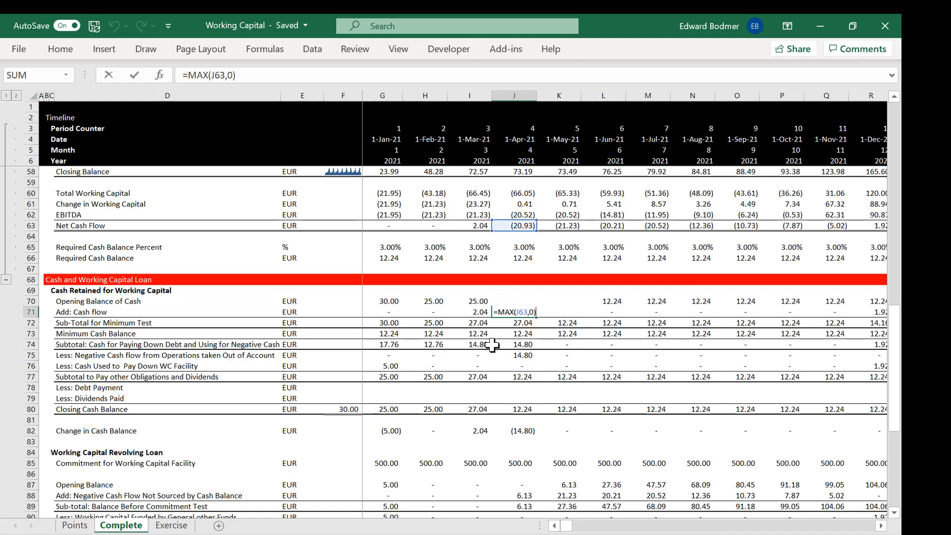
pyautogui.press('Escape')
pyautogui.press('Down')
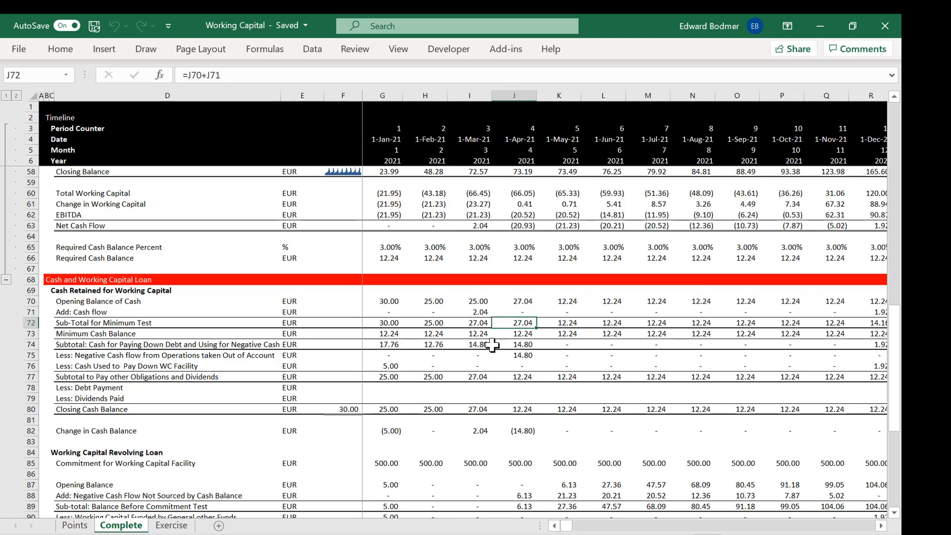
pyautogui.press('Up')
pyautogui.press('F2')
pyautogui.press('Escape')
# Step: Compare the April 2021 negative cash flow formula in J75 with the available cash subtotal formula in J74
pyautogui.press('Down')
pyautogui.press('Down')
pyautogui.press('Down')
pyautogui.press('Down')
pyautogui.press('F2')
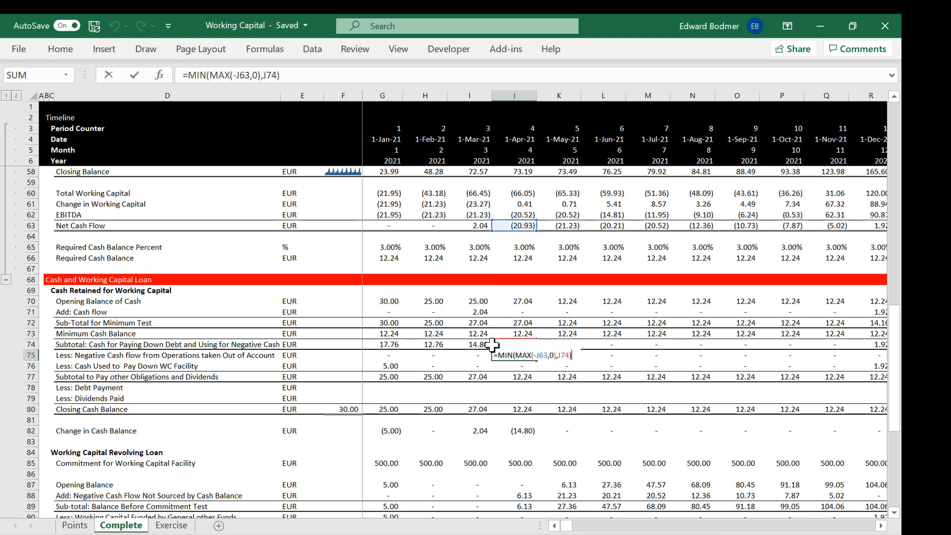
pyautogui.press('Escape')
pyautogui.press('Up')
pyautogui.press('F2')
pyautogui.press('Escape')
pyautogui.press('Down')
pyautogui.press('F2')
pyautogui.press('Escape')
# Step: Show the cells referenced by the April 2021 formula for cash used to pay down the WC facility in J76
pyautogui.press('Down')
pyautogui.press('F2')
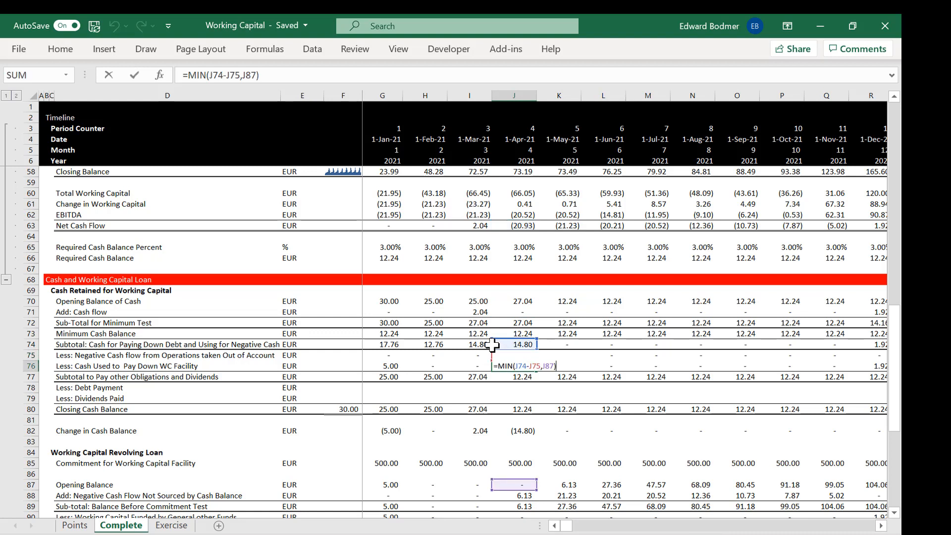
pyautogui.press('Escape')
pyautogui.press('Up')
pyautogui.press('Down')
# Step: Examine the cash used to pay down the WC facility across the months around April 2021 in row 76
pyautogui.press('Right')
pyautogui.press('Right')
pyautogui.press('Right')
pyautogui.press('Left')
pyautogui.press('Left')
pyautogui.press('Left')
pyautogui.press('Left')
pyautogui.press('Left')
pyautogui.press('Left')
pyautogui.press('Right')
pyautogui.press('Right')
pyautogui.press('Right')
# Step: Review the April 2021 rows in column J from the cash subtotals down to the revolving loan's negative cash flow in J88
pyautogui.press('Up')
pyautogui.press('Up')
pyautogui.press('Down')
pyautogui.press('Down')
pyautogui.press('Down')
pyautogui.press('Down')
pyautogui.press('Down')
pyautogui.press('Down')
pyautogui.press('Down')
pyautogui.press('Down')
pyautogui.press('Down')
pyautogui.press('Down')
pyautogui.press('Down')
pyautogui.press('Down')
pyautogui.press('Down')
pyautogui.press('Up')
pyautogui.press('Up')
pyautogui.press('Up')
pyautogui.press('Up')
pyautogui.press('Up')
pyautogui.press('Up')
pyautogui.press('Up')
pyautogui.press('Up')
pyautogui.press('Up')
pyautogui.press('Up')
pyautogui.press('Up')
pyautogui.press('Up')
pyautogui.press('Down')
pyautogui.press('Up')
pyautogui.press('Down')
pyautogui.press('Down')
pyautogui.press('Down')
pyautogui.press('Down')
pyautogui.press('Down')
pyautogui.press('Down')
pyautogui.press('Down')
pyautogui.press('Down')
pyautogui.press('Down')
pyautogui.press('Down')
pyautogui.press('Down')
pyautogui.press('Down')
pyautogui.press('Down')
pyautogui.press('Down')
pyautogui.press('Down')
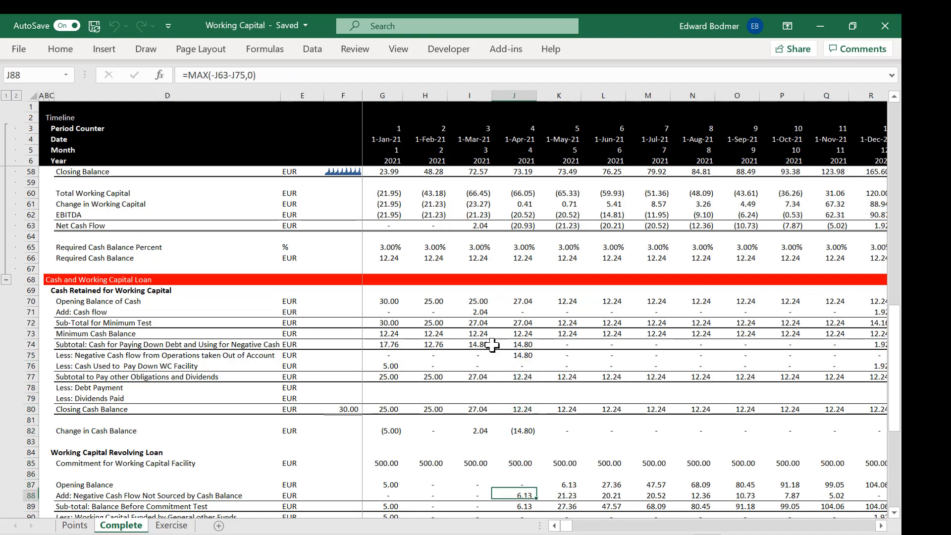
# Step: Show the cells referenced by the April 2021 formula for negative cash flow not sourced by cash balance in J88, leaving the formula as is
pyautogui.press('Up')
pyautogui.press('Up')
pyautogui.press('F2')
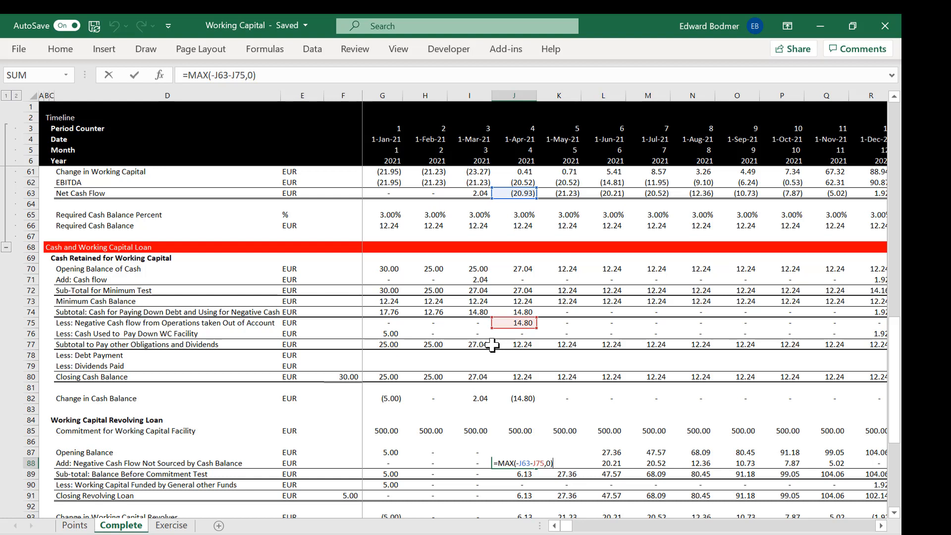
pyautogui.press('Return')
pyautogui.press('Up')
pyautogui.press('Left')
pyautogui.press('Right')
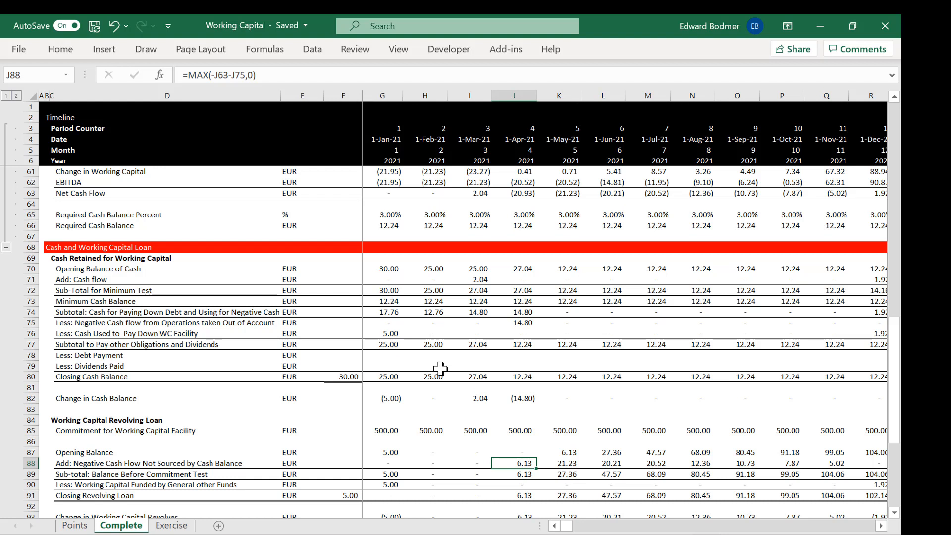
# Step: Check the revolving loan rows beneath J88 for April and May 2021, and return to the WC facility paydown formula in J76
pyautogui.press('Right')
pyautogui.press('Down')
pyautogui.press('Down')
pyautogui.press('Down')
pyautogui.press('Down')
pyautogui.press('Up')
pyautogui.press('Left')
pyautogui.press('Up')
pyautogui.press('Up')
pyautogui.press('Up')
pyautogui.press('Up')
pyautogui.press('Up')
pyautogui.press('Up')
pyautogui.press('Up')
pyautogui.press('Up')
pyautogui.press('Up')
pyautogui.press('Up')
pyautogui.press('Up')
pyautogui.press('Up')
pyautogui.press('Up')
pyautogui.press('Up')
pyautogui.press('Up')
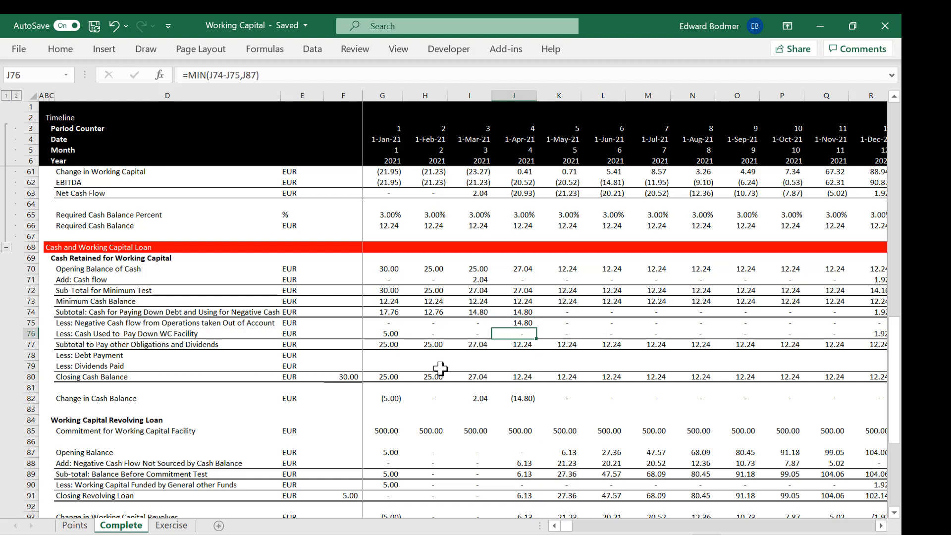
# Step: Examine the WC facility paydown from May 2021 onward in row 76 and the July 2021 revolving loan opening balance in M87
pyautogui.press('Right')
pyautogui.press('Right')
pyautogui.press('Right')
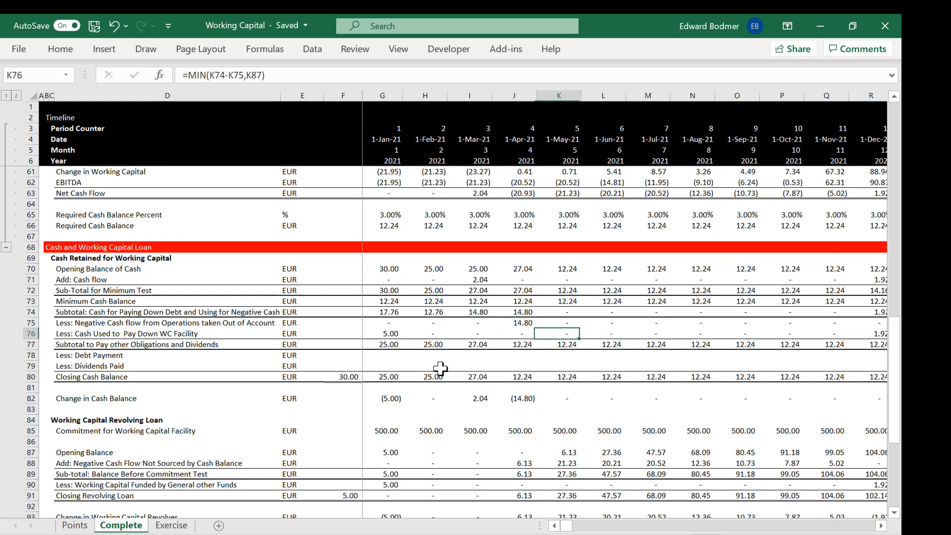
pyautogui.press('Down')
# Step: Follow the revolving loan's balance before commitment test across row 89 from mid-2021 to January 2022
pyautogui.press('Down')
pyautogui.press('Down')
pyautogui.press('Down')
pyautogui.press('Down')
pyautogui.press('Down')
pyautogui.press('Down')
pyautogui.press('Down')
pyautogui.press('Down')
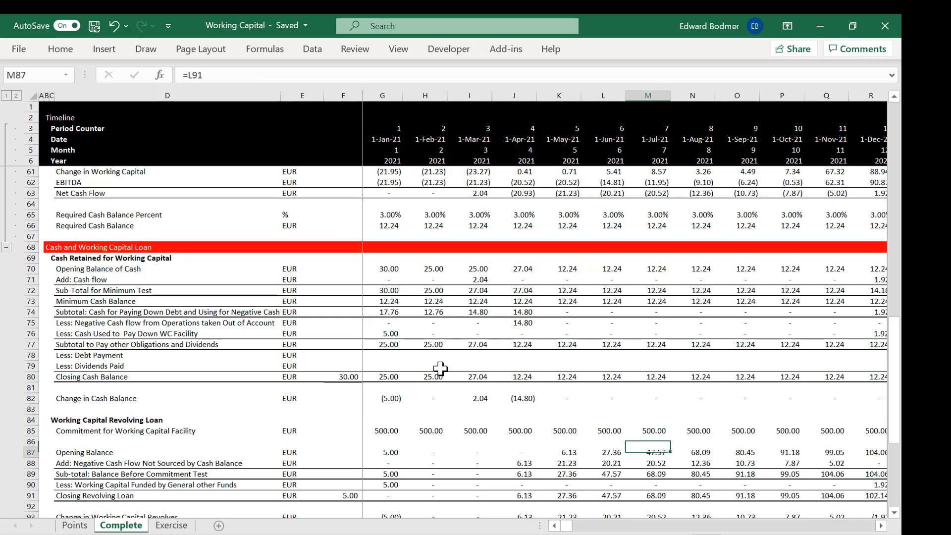
pyautogui.press('Left')
pyautogui.press('Down')
pyautogui.press('Down')
pyautogui.press('Down')
pyautogui.press('Left')
pyautogui.press('Right')
pyautogui.press('Down')
pyautogui.press('Left')
pyautogui.press('Right')
pyautogui.press('Right')
pyautogui.press('Right')
pyautogui.press('Right')
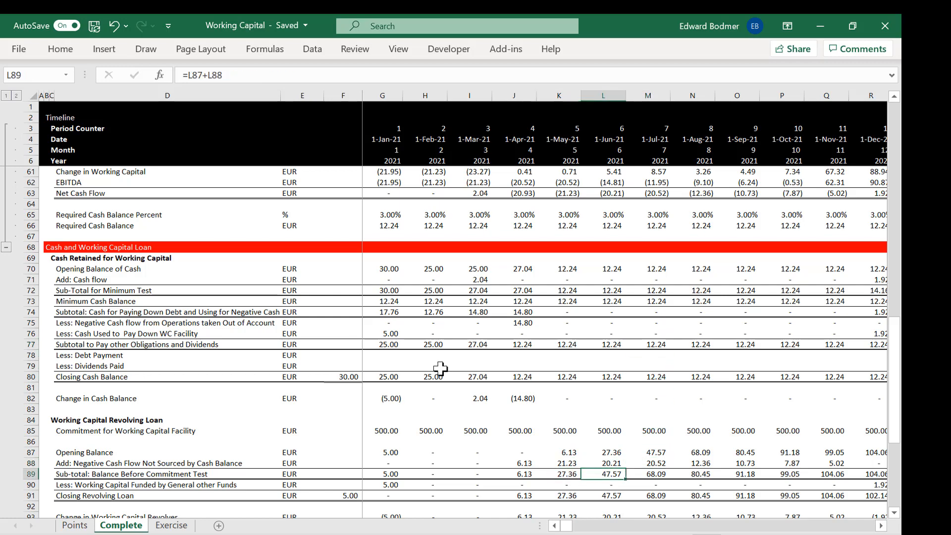
pyautogui.press('Right')
pyautogui.press('Right')
pyautogui.press('Right')
pyautogui.press('Right')
pyautogui.press('Right')
pyautogui.press('Right')
pyautogui.press('Right')
pyautogui.press('Right')
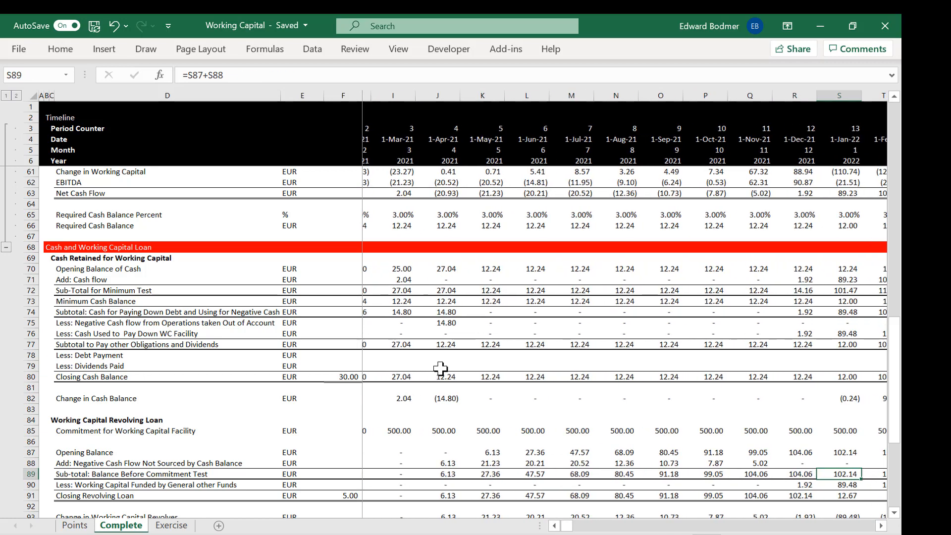
# Step: Review the December 2021 column R from the loan sub-total in R89 up through the cash and net cash flow rows
pyautogui.press('Left')
pyautogui.press('Up')
pyautogui.press('Left')
pyautogui.press('Left')
pyautogui.press('Left')
pyautogui.press('Left')
pyautogui.press('Left')
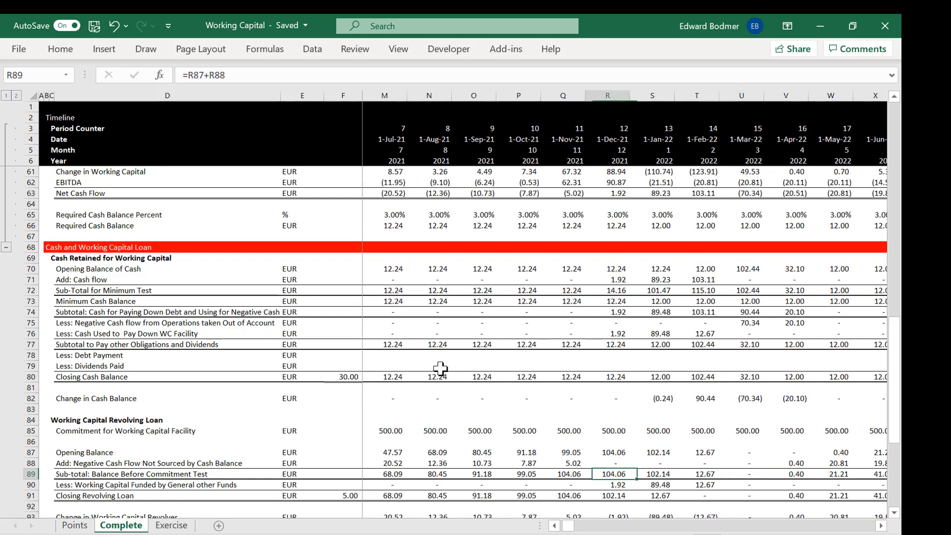
pyautogui.press('Right')
pyautogui.press('Up')
pyautogui.press('Up')
pyautogui.press('Up')
pyautogui.press('Up')
pyautogui.press('Up')
pyautogui.press('Up')
pyautogui.press('Up')
pyautogui.press('Up')
pyautogui.press('Up')
pyautogui.press('Up')
pyautogui.press('Up')
pyautogui.press('Up')
pyautogui.press('Up')
pyautogui.press('Up')
pyautogui.press('Up')
pyautogui.press('Up')
pyautogui.press('Up')
pyautogui.press('Up')
pyautogui.press('Up')
pyautogui.press('Up')
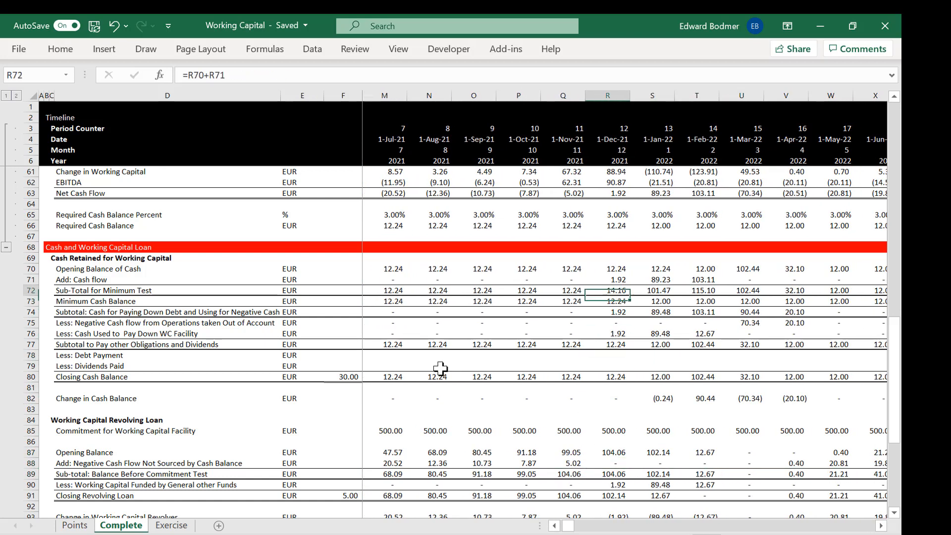
pyautogui.press('Up')
pyautogui.press('Up')
pyautogui.press('Up')
pyautogui.press('Up')
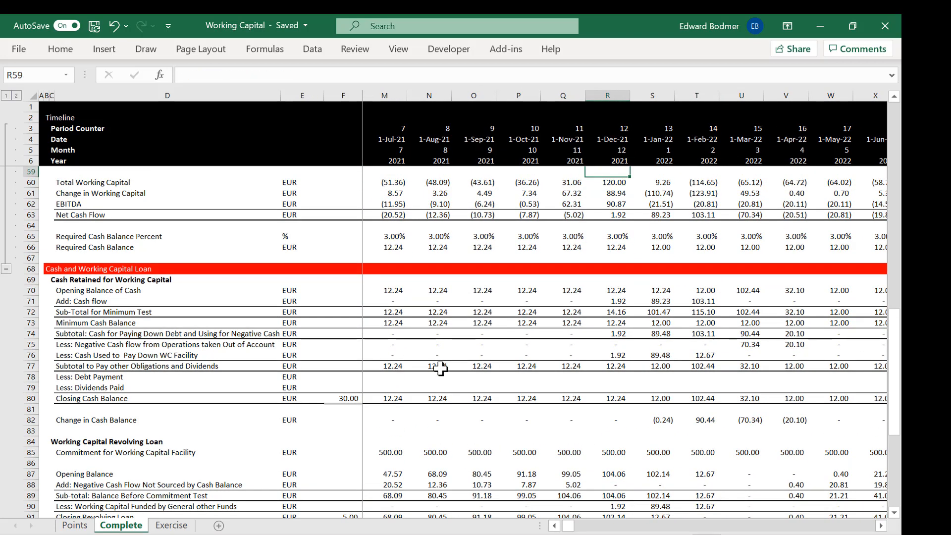
# Step: Inspect the December 2021 formulas for minimum cash balance in R73, negative cash flow in R75 and WC facility paydown in R76
pyautogui.press('Down')
pyautogui.press('Down')
pyautogui.press('Down')
pyautogui.press('Down')
pyautogui.press('Down')
pyautogui.press('Down')
pyautogui.press('Down')
pyautogui.press('Down')
pyautogui.press('Down')
pyautogui.press('Down')
pyautogui.press('Down')
pyautogui.press('Down')
pyautogui.press('Down')
pyautogui.press('Down')
pyautogui.press('Down')
pyautogui.press('Up')
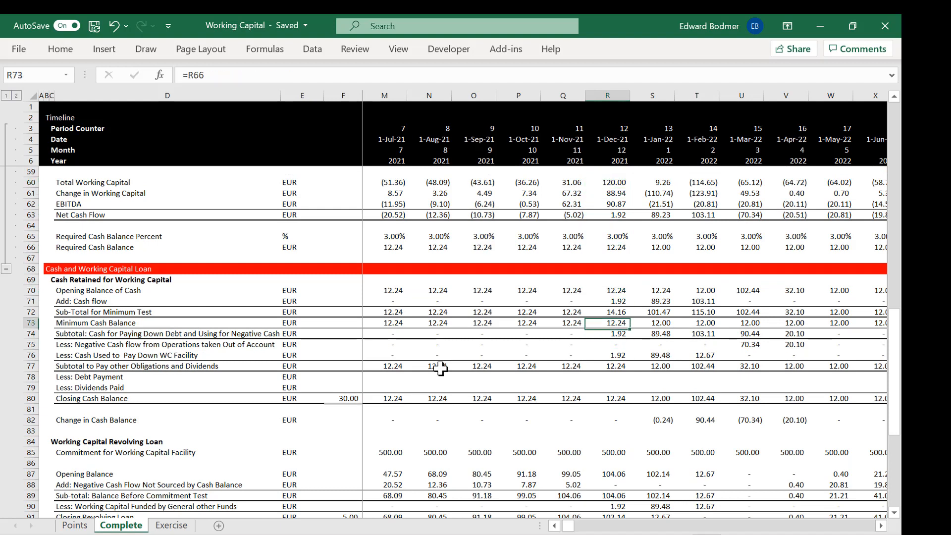
pyautogui.press('Down')
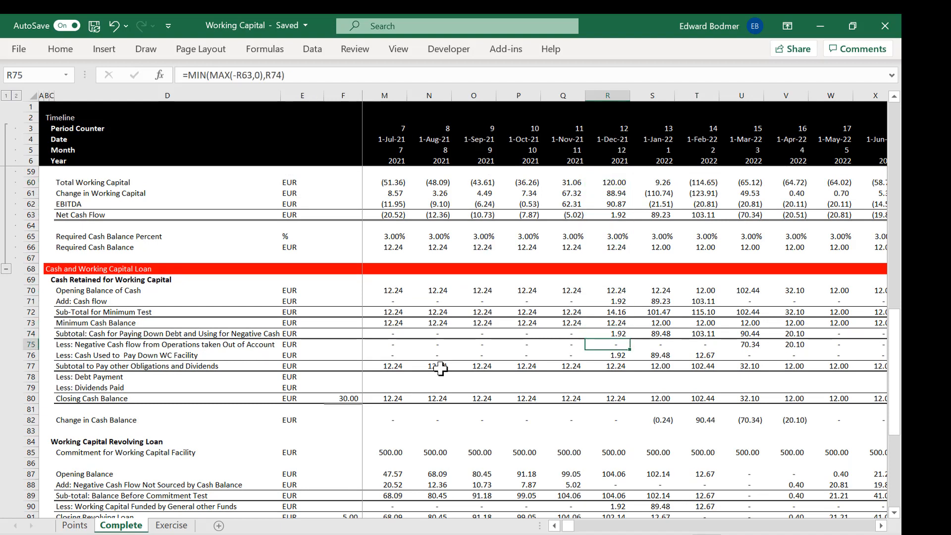
pyautogui.press('Down')
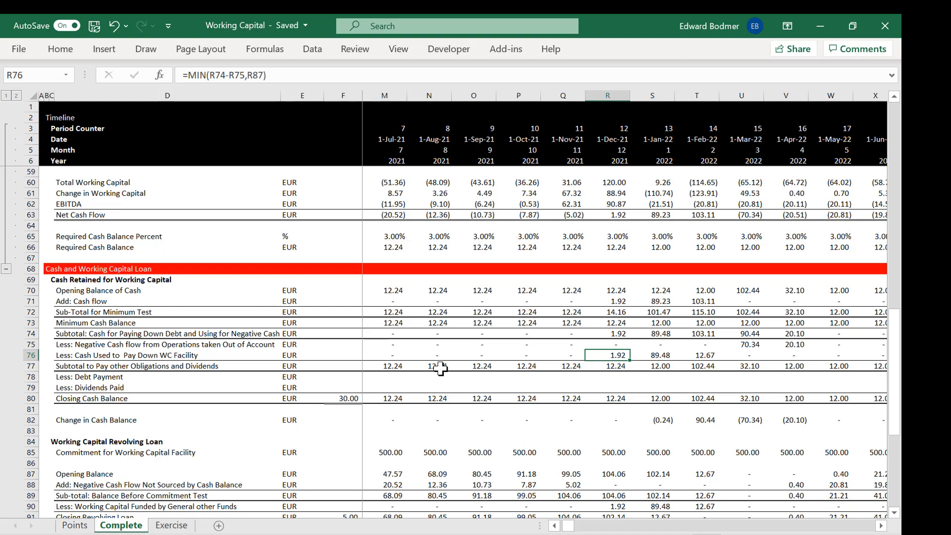
pyautogui.press('Up')
pyautogui.press('Up')
pyautogui.press('Up')
pyautogui.press('Up')
pyautogui.press('Up')
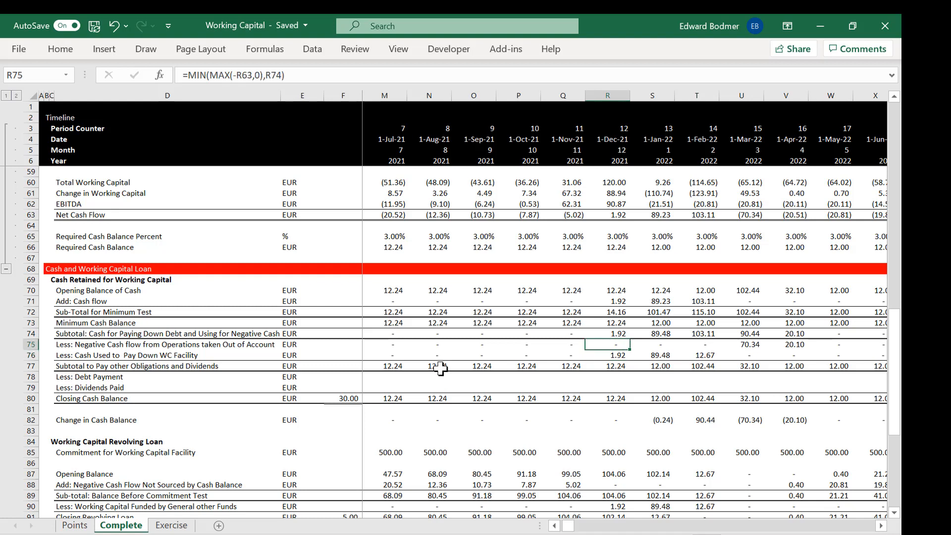
# Step: Compare the negative cash flow taken out of the account in December 2021 with the neighbouring months in row 75
pyautogui.press('Right')
pyautogui.press('Right')
pyautogui.press('Left')
pyautogui.press('Left')
pyautogui.press('Right')
pyautogui.press('Right')
pyautogui.press('Left')
pyautogui.press('Left')
pyautogui.press('Right')
pyautogui.press('Right')
pyautogui.press('Left')
pyautogui.press('Left')
pyautogui.press('Right')
# Step: Check the December 2021 formula for cash used to pay down the WC facility in R76 against the adjacent cells
pyautogui.press('Down')
pyautogui.press('Down')
pyautogui.press('Down')
pyautogui.press('Up')
pyautogui.press('Down')
pyautogui.press('Down')
# Step: Show the cell referenced by the December 2021 formula for working capital funded by general other funds in R90
pyautogui.press('Down')
pyautogui.press('Left')
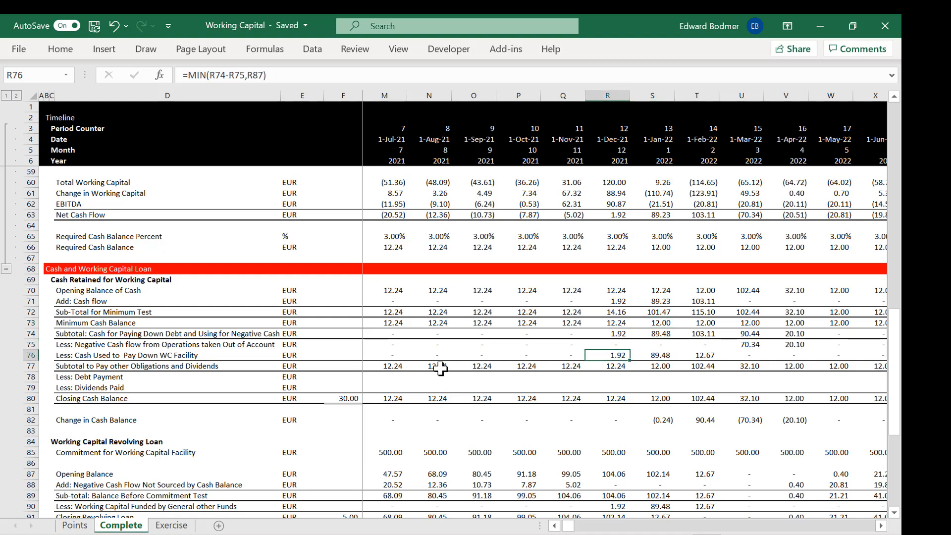
pyautogui.press('Right')
pyautogui.press('Left')
pyautogui.press('Down')
pyautogui.press('Down')
pyautogui.press('Down')
pyautogui.press('Down')
pyautogui.press('Down')
pyautogui.press('Down')
pyautogui.press('Down')
pyautogui.press('Down')
pyautogui.press('Down')
pyautogui.press('Down')
pyautogui.press('Down')
pyautogui.press('Down')
pyautogui.press('Down')
pyautogui.press('Up')
pyautogui.press('Down')
pyautogui.press('Down')
pyautogui.press('Down')
pyautogui.press('Up')
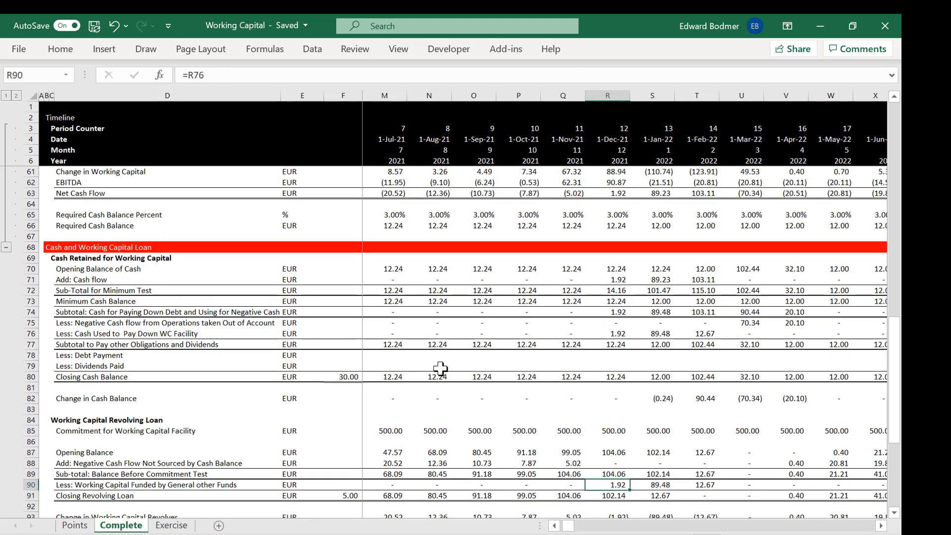
pyautogui.press('F2')
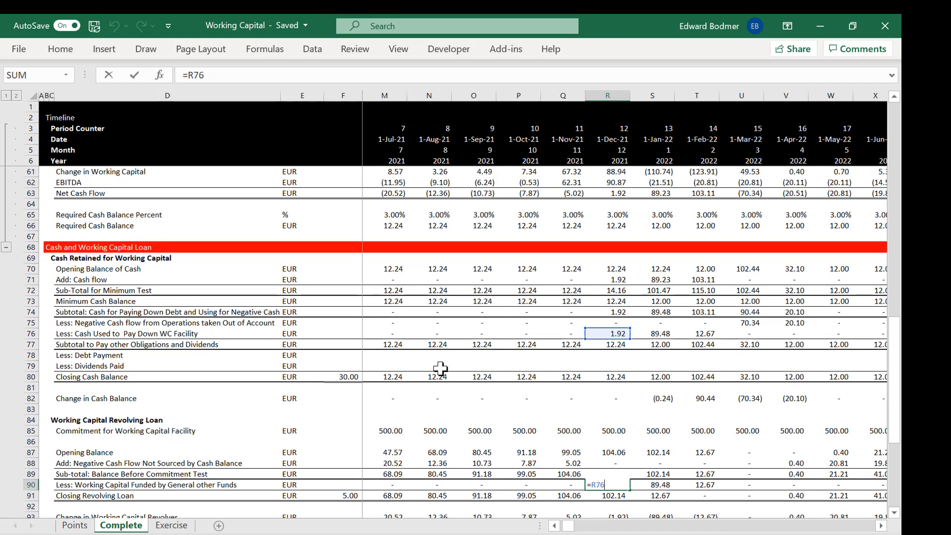
# Step: Inspect the January and February 2022 formulas for working capital funded by general other funds in row 90
pyautogui.press('Escape')
pyautogui.press('Right')
pyautogui.press('F2')
pyautogui.press('Escape')
pyautogui.press('Right')
pyautogui.press('F2')
pyautogui.press('Escape')
# Step: Compare the formulas for cash used to pay down the WC facility in R76, S76 and T76
pyautogui.press('Left')
pyautogui.press('Up')
pyautogui.press('Up')
pyautogui.press('Up')
pyautogui.press('Up')
pyautogui.press('Up')
pyautogui.press('Up')
pyautogui.press('Up')
pyautogui.press('Up')
pyautogui.press('Up')
pyautogui.press('Up')
pyautogui.press('Up')
pyautogui.press('Up')
pyautogui.press('Up')
pyautogui.press('Up')
pyautogui.press('Left')
pyautogui.press('F2')
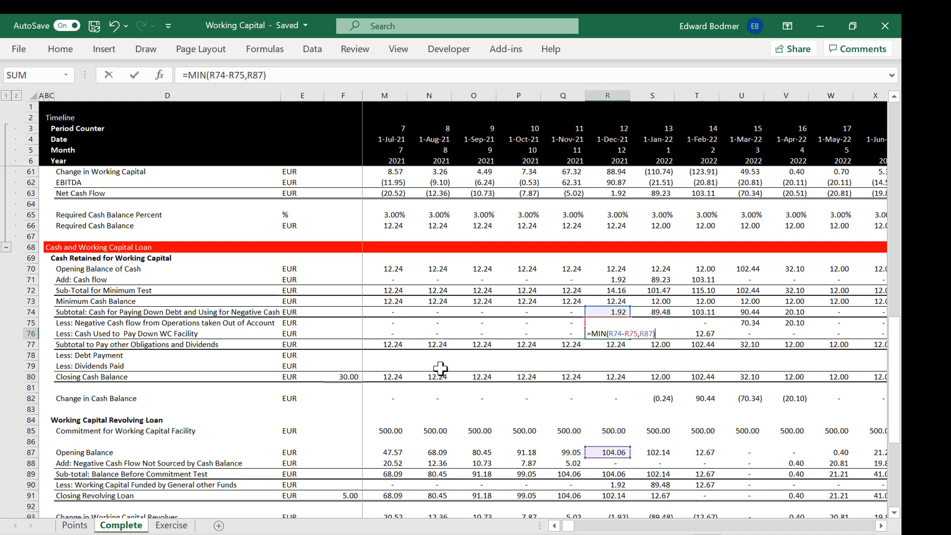
pyautogui.press('Escape')
pyautogui.press('Right')
pyautogui.press('F2')
pyautogui.press('Escape')
pyautogui.press('Right')
pyautogui.press('F2')
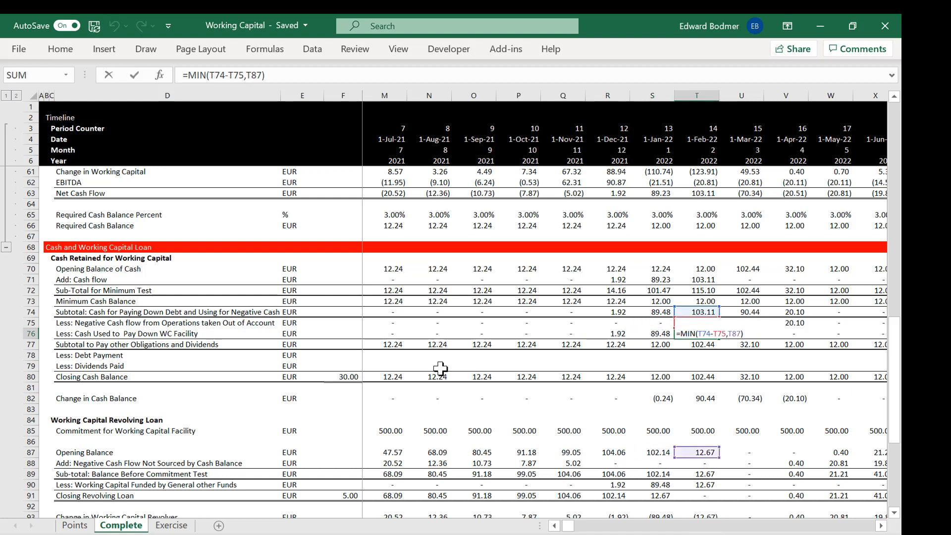
# Step: Recheck the December 2021 formula for WC facility paydown in R76 and its referenced cells
pyautogui.press('Escape')
pyautogui.press('Left')
pyautogui.press('Left')
pyautogui.press('F2')
pyautogui.press('Escape')
pyautogui.press('F2')
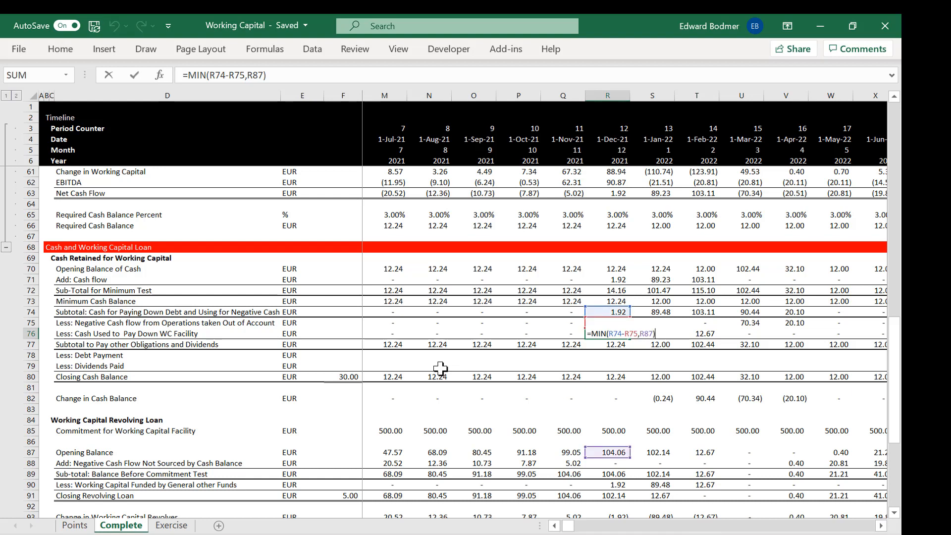
pyautogui.hotkey('ctrl', 'Return')
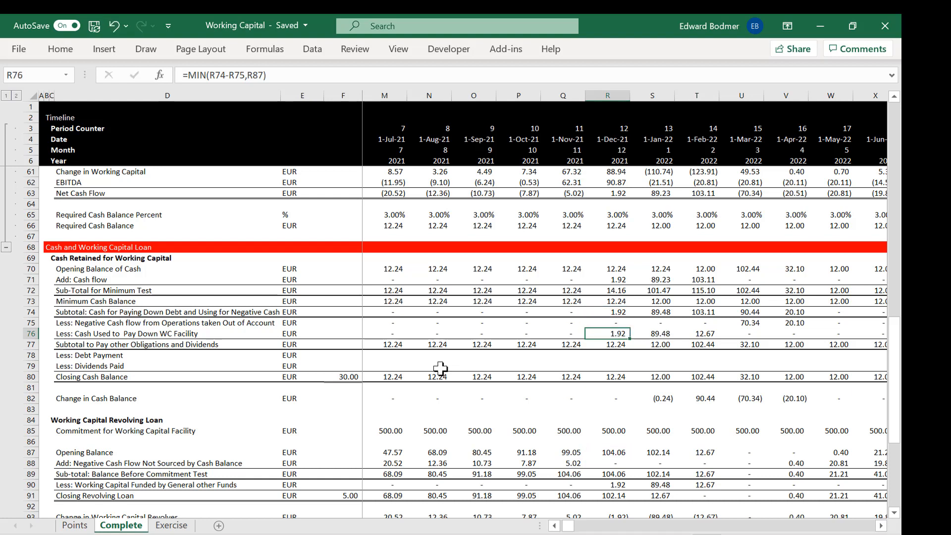
# Step: Follow the WC facility paydown along row 76 to March 2022 and inspect the formulas in U76 and T76
pyautogui.press('Right')
pyautogui.press('Right')
pyautogui.press('Left')
pyautogui.press('Left')
pyautogui.press('Right')
pyautogui.press('Right')
pyautogui.press('Right')
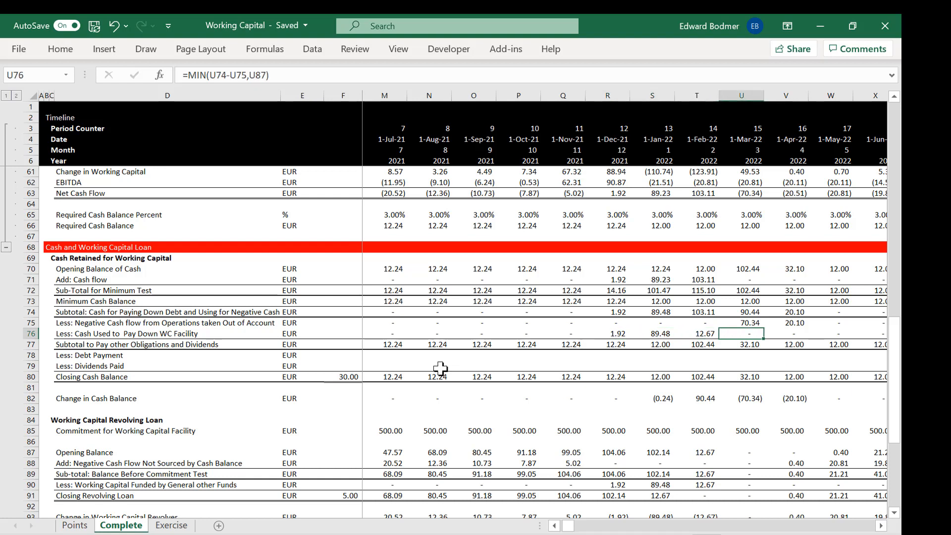
pyautogui.press('Left')
pyautogui.press('Right')
pyautogui.press('F2')
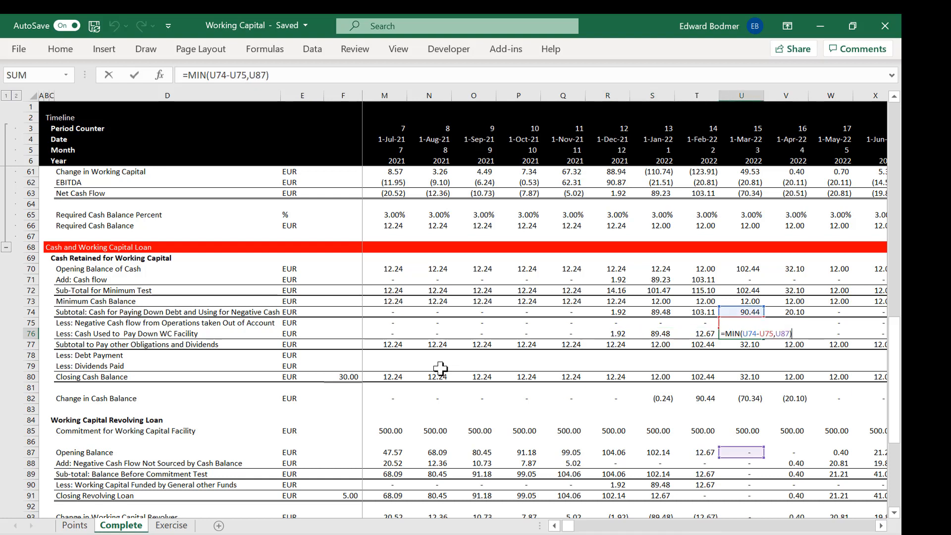
pyautogui.press('Return')
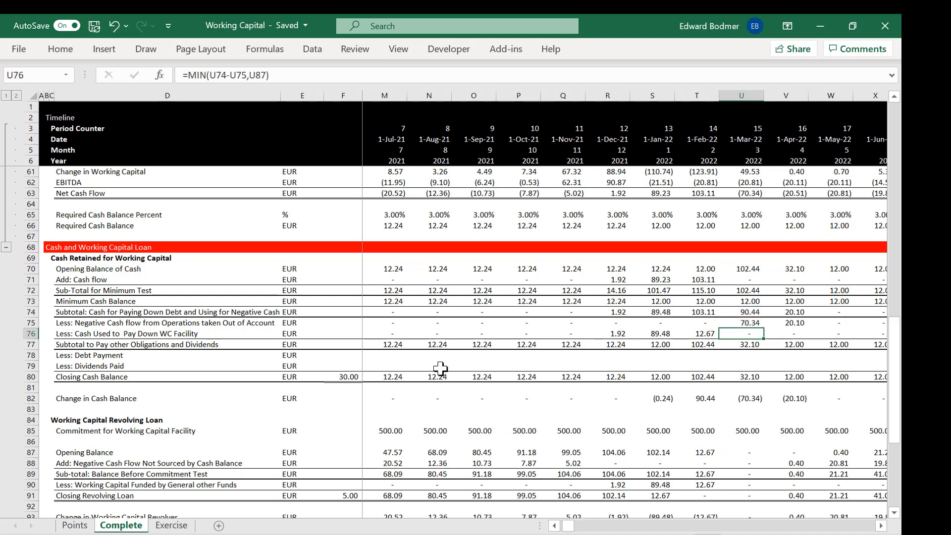
pyautogui.press('Left')
pyautogui.press('F2')
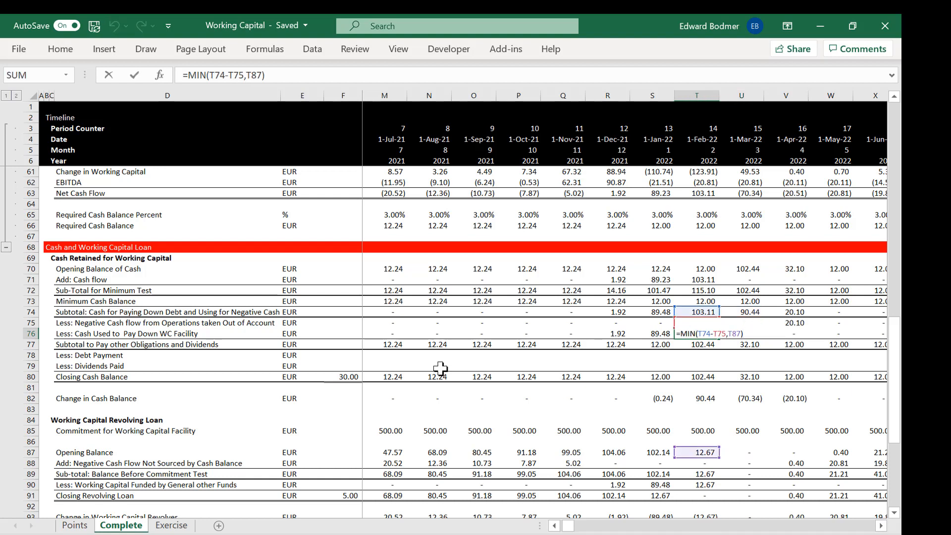
pyautogui.press('Return')
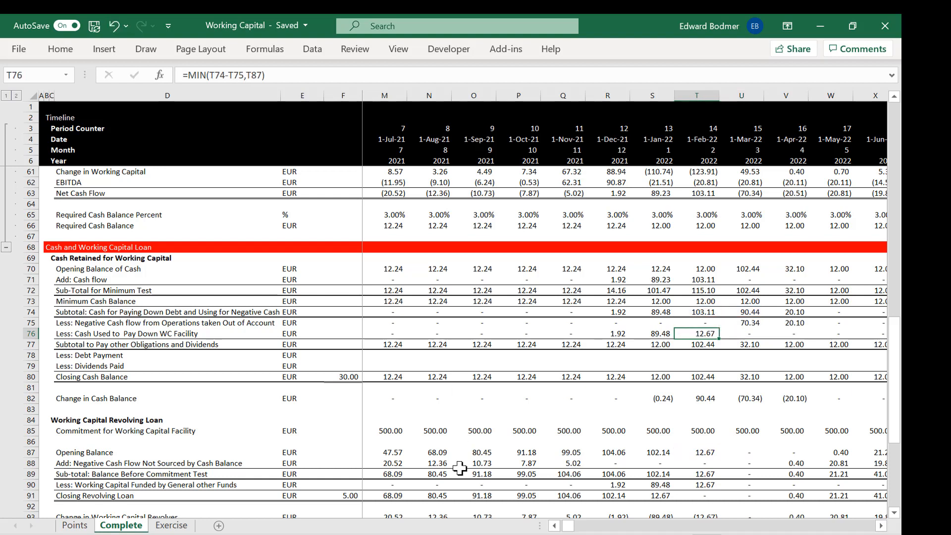
# Step: Check the revolving loan's opening balance in row 87 from February to April 2022
pyautogui.click(706, 455)
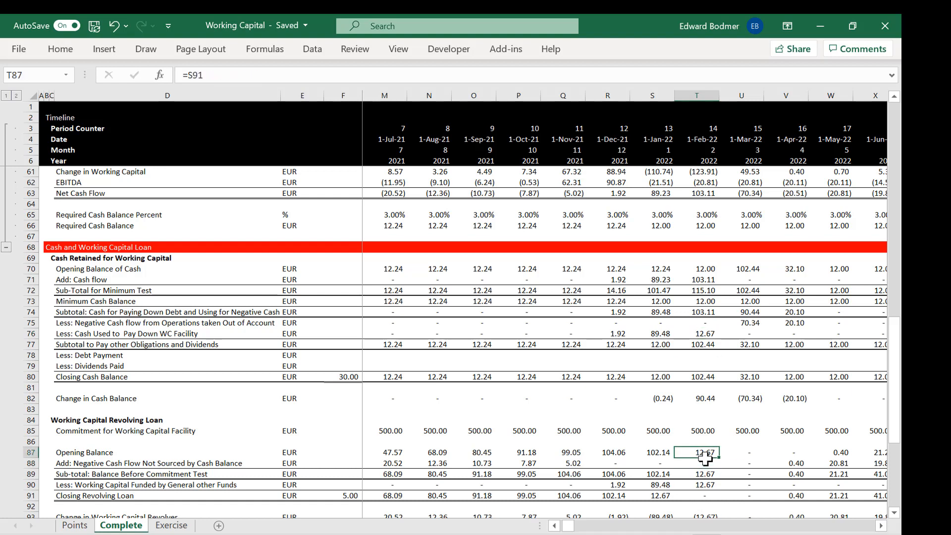
pyautogui.press('Right')
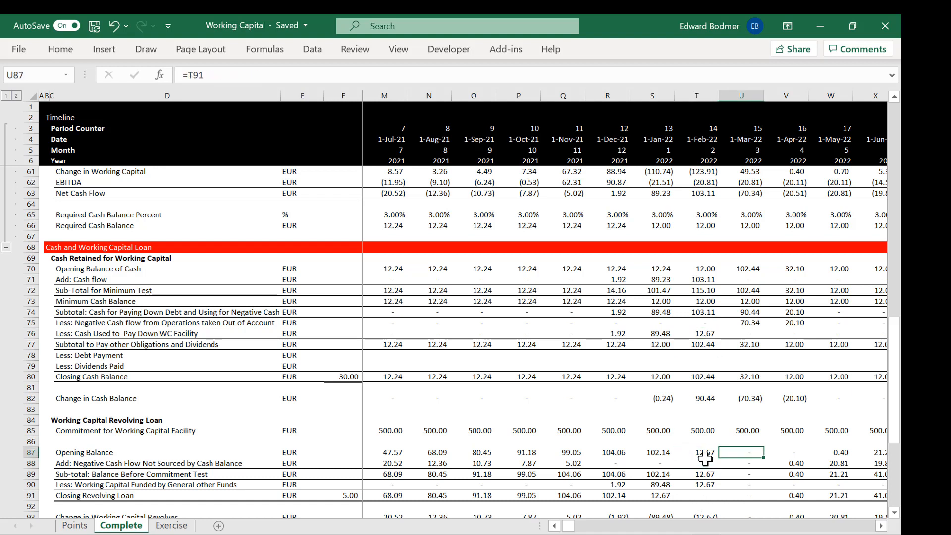
pyautogui.press('Right')
pyautogui.press('Right')
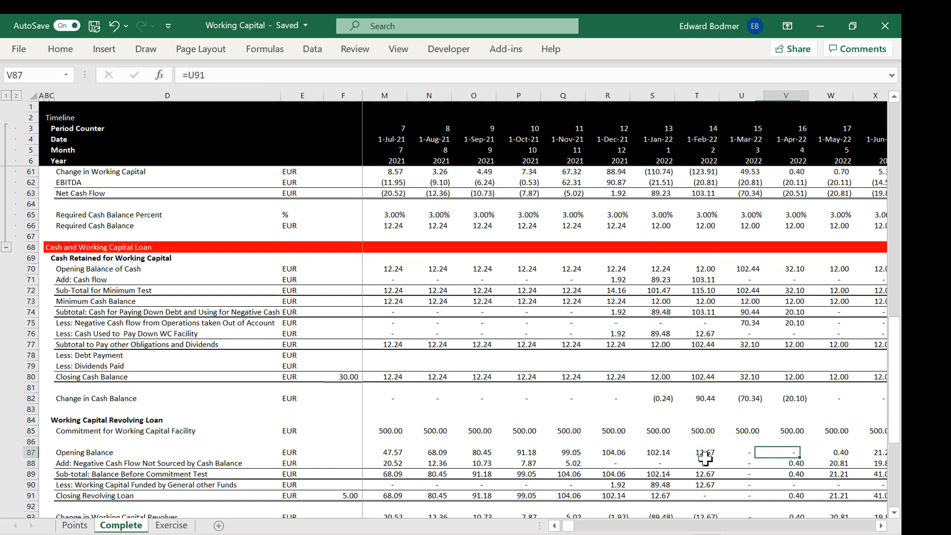
# Step: Examine the loan balance before the commitment test in row 89 from April 2022 through the following months
pyautogui.press('Down')
pyautogui.press('Down')
pyautogui.press('Down')
pyautogui.press('Up')
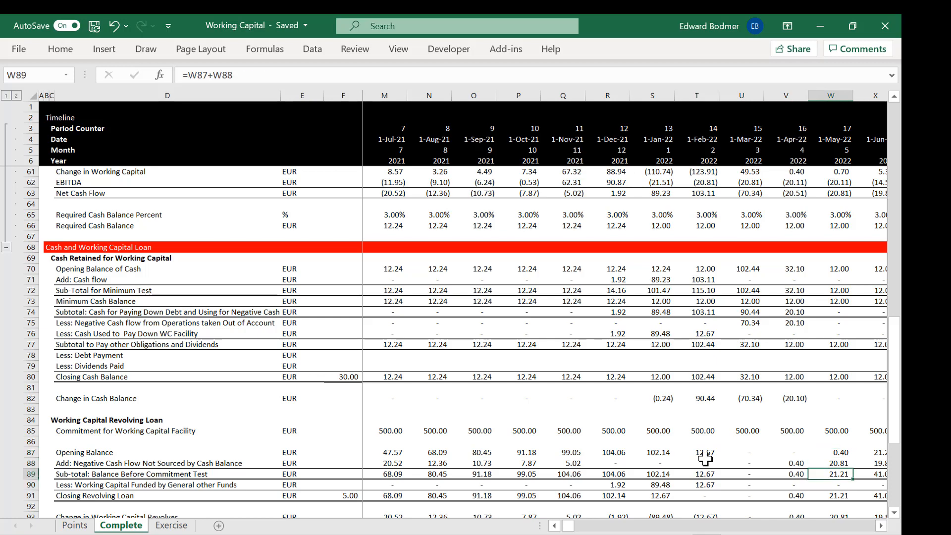
pyautogui.press('Right')
pyautogui.press('Right')
pyautogui.press('Right')
pyautogui.press('Left')
pyautogui.press('Left')
pyautogui.press('Left')
pyautogui.press('Left')
pyautogui.press('Left')
pyautogui.press('Left')
pyautogui.press('Left')
pyautogui.press('Left')
pyautogui.press('Left')
pyautogui.press('Left')
pyautogui.press('Left')
pyautogui.press('Left')
pyautogui.press('Left')
pyautogui.press('Left')
pyautogui.press('Left')
pyautogui.press('Left')
pyautogui.press('Left')
pyautogui.press('Left')
pyautogui.press('Left')
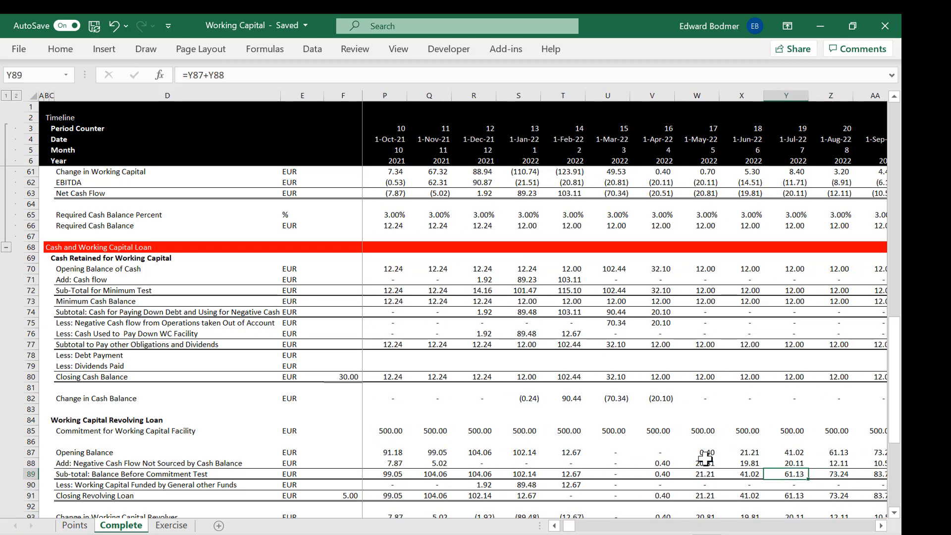
pyautogui.press('Right')
pyautogui.press('Right')
pyautogui.press('Right')
pyautogui.press('Right')
pyautogui.press('Right')
pyautogui.press('Right')
pyautogui.press('Right')
pyautogui.press('Right')
pyautogui.press('Right')
pyautogui.press('Right')
pyautogui.press('Right')
pyautogui.press('Right')
pyautogui.press('Right')
pyautogui.press('Right')
pyautogui.press('Right')
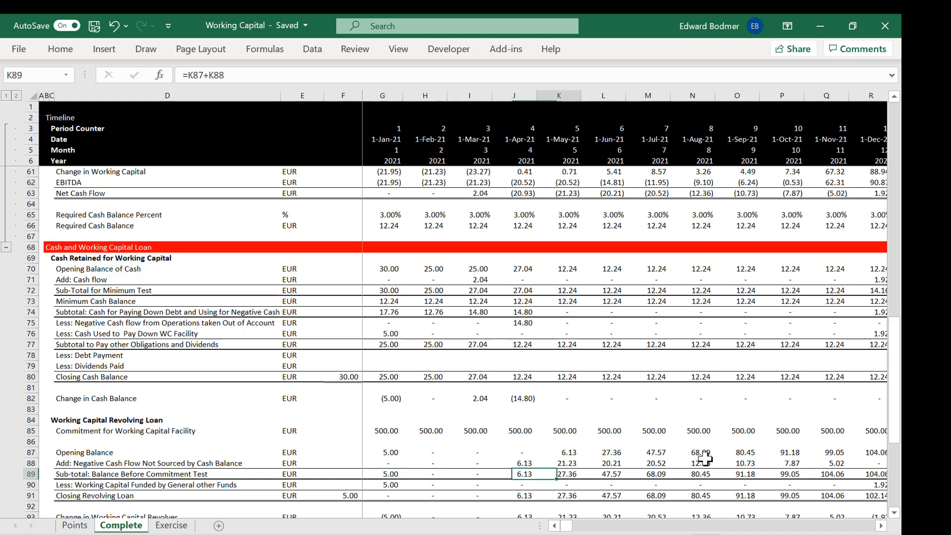
# Step: Follow the cash used to pay down the WC facility along row 76 from January 2022 to April 2023
pyautogui.click(698, 353)
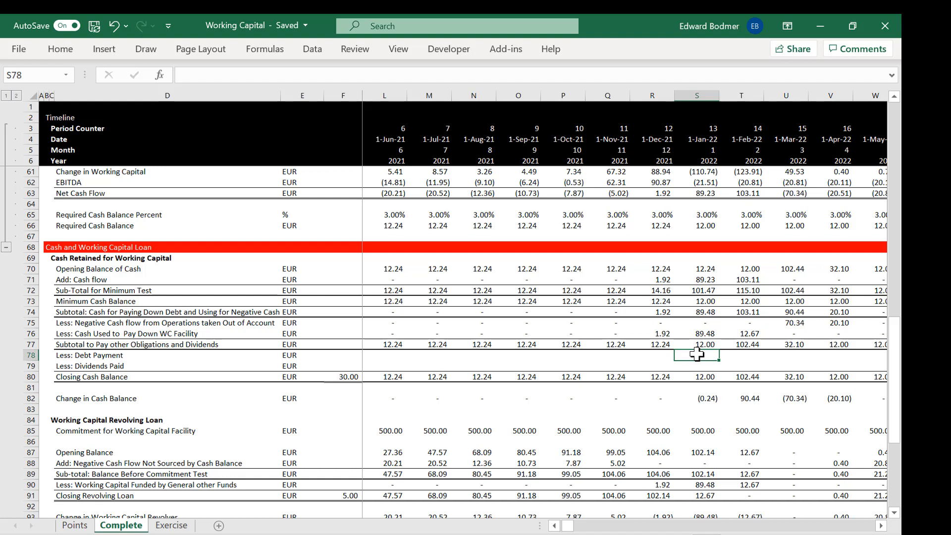
pyautogui.press('Up')
pyautogui.press('Up')
pyautogui.press('Right')
pyautogui.press('Right')
pyautogui.press('Right')
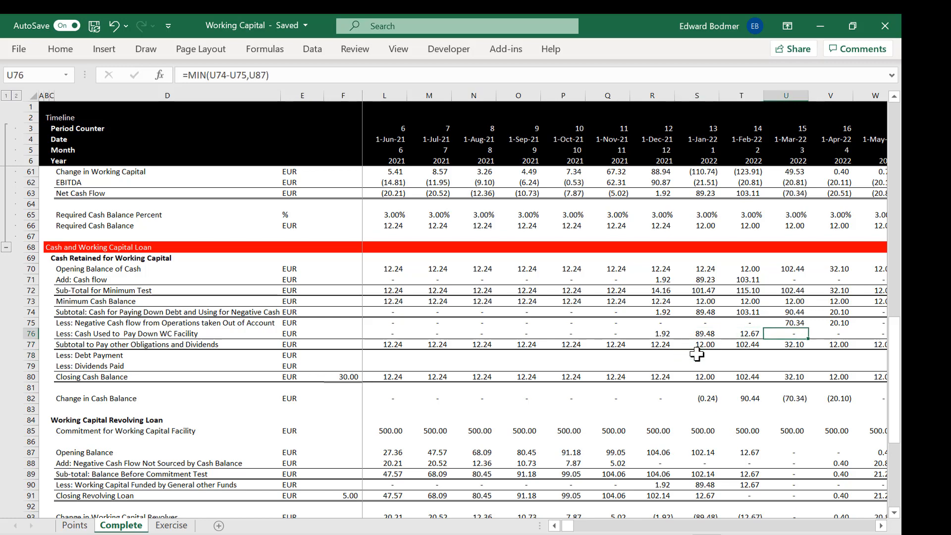
pyautogui.press('Right')
pyautogui.press('Right')
pyautogui.press('Right')
pyautogui.press('Right')
pyautogui.press('Right')
pyautogui.press('Right')
pyautogui.press('Right')
pyautogui.press('Right')
pyautogui.press('Right')
pyautogui.press('Right')
pyautogui.press('Right')
pyautogui.press('Right')
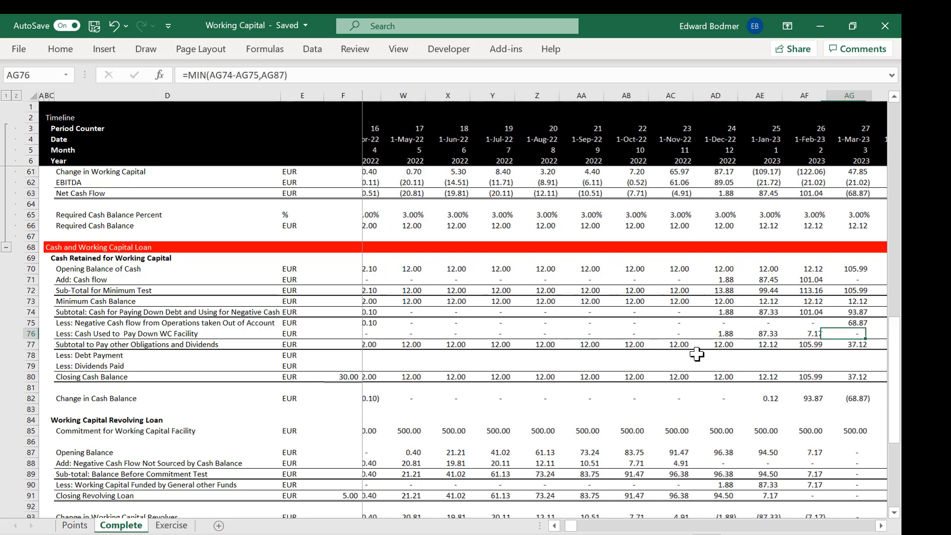
pyautogui.press('Right')
pyautogui.press('Right')
pyautogui.press('Right')
pyautogui.press('Left')
pyautogui.press('Left')
pyautogui.press('Left')
pyautogui.press('Left')
pyautogui.press('Left')
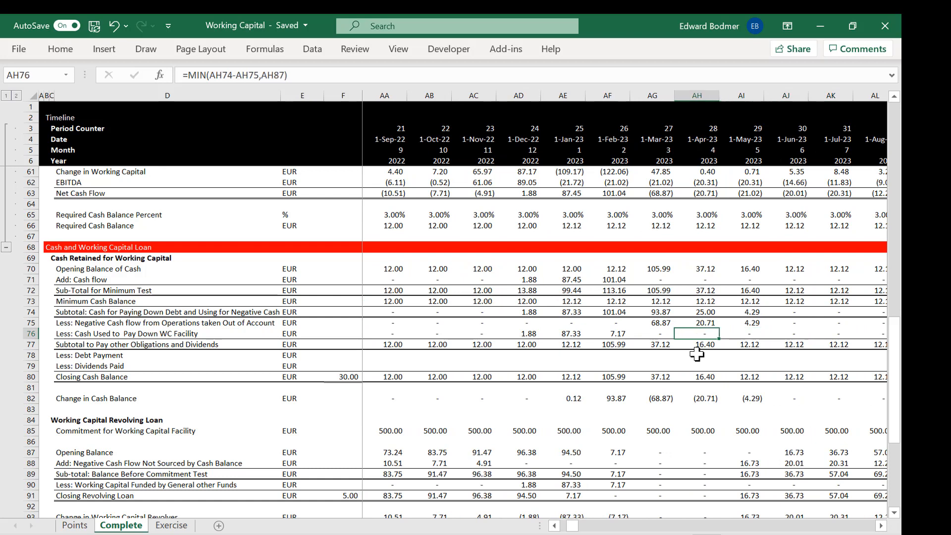
# Step: Check the January 2023 closing cash balance in AE80, then return to the revolving loan's first opening balance in G87
pyautogui.press('Left')
pyautogui.press('Down')
pyautogui.press('Down')
pyautogui.press('Down')
pyautogui.press('Down')
pyautogui.press('Down')
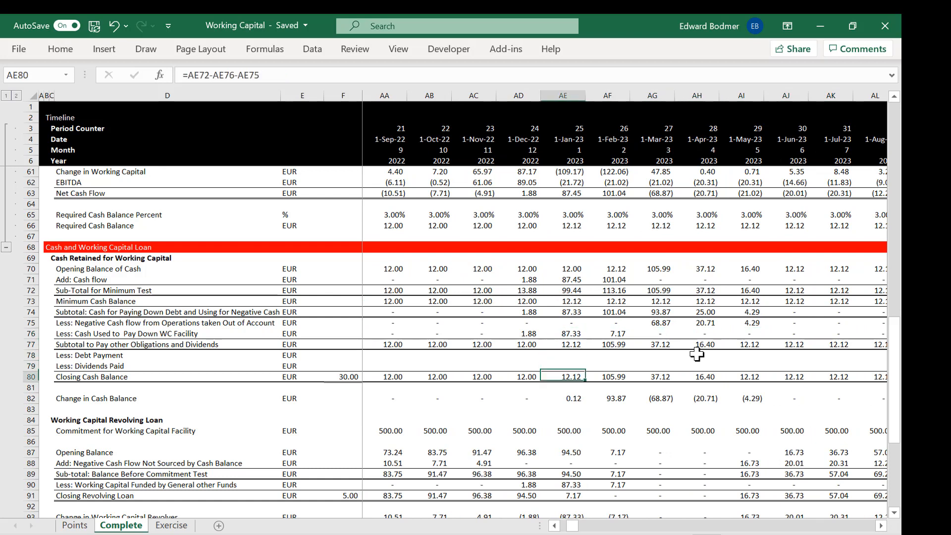
pyautogui.press('Down')
pyautogui.press('Down')
pyautogui.press('Down')
pyautogui.press('Down')
pyautogui.press('Down')
pyautogui.press('Down')
pyautogui.press('Left')
pyautogui.hotkey('ctrl', 'Left')
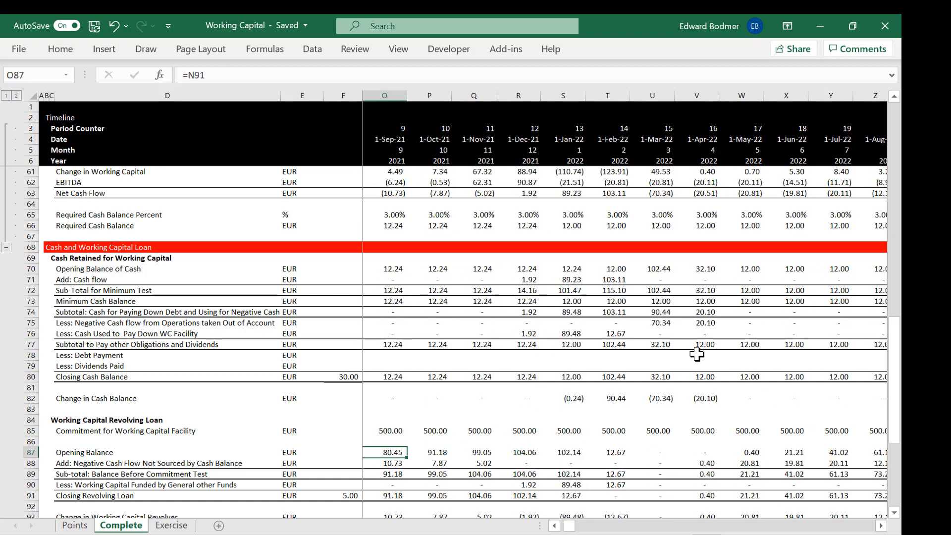
pyautogui.press('Left')
pyautogui.press('Left')
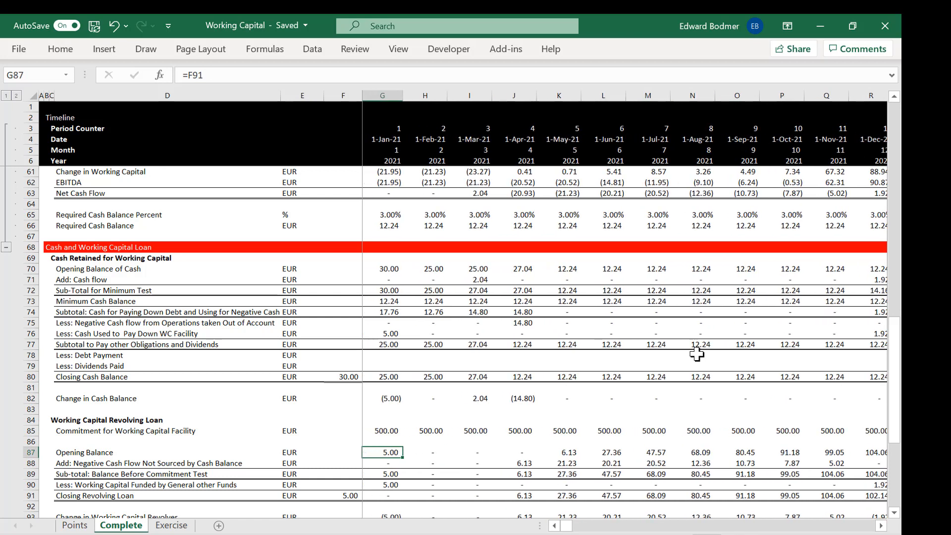
# Step: Review the Points sheet's items on lookups with time lines in C6 and working capital balances in C8
pyautogui.hotkey('ctrl', 'pageup')
pyautogui.press('Down')
pyautogui.press('Up')
pyautogui.press('Up')
pyautogui.press('Up')
pyautogui.press('Up')
pyautogui.press('Up')
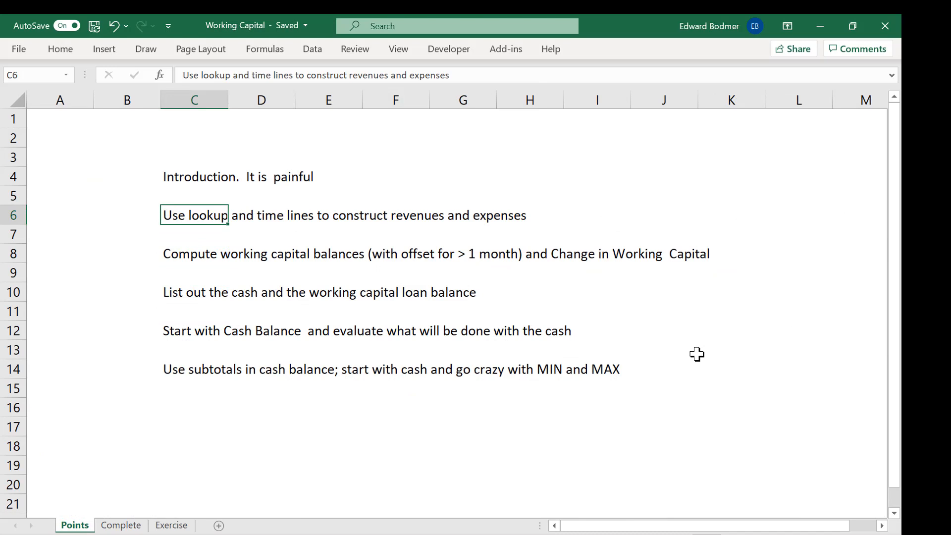
pyautogui.press('Down')
pyautogui.press('Down')
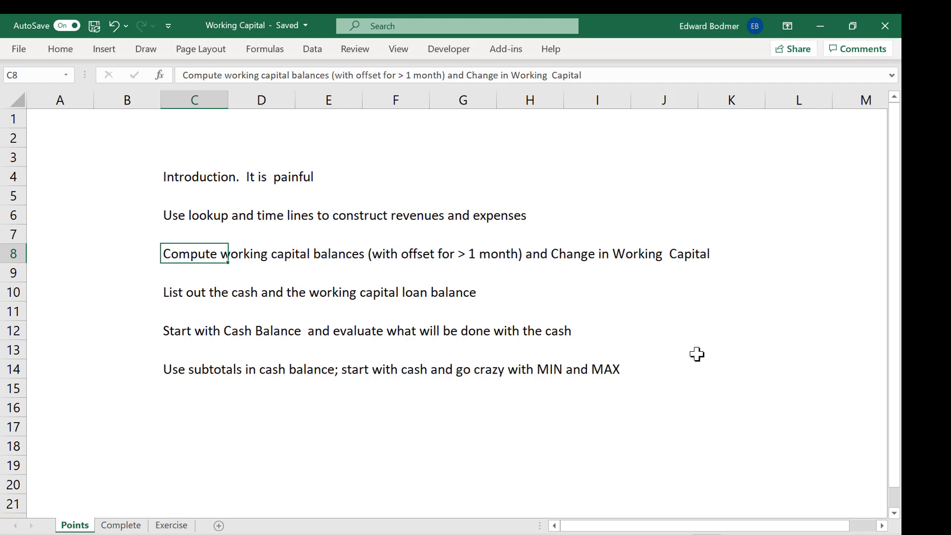
# Step: Review the Points sheet's items on listing cash and loan balances, starting with cash, and using subtotals with MIN and MAX
pyautogui.press('Down')
pyautogui.press('Down')
pyautogui.press('Down')
pyautogui.press('Down')
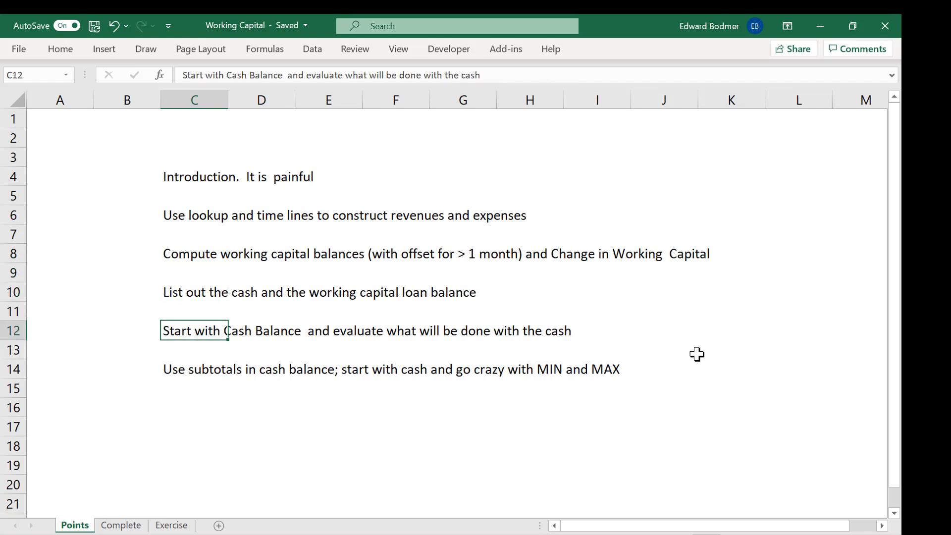
pyautogui.press('Up')
pyautogui.press('Up')
pyautogui.press('Down')
pyautogui.press('Down')
pyautogui.press('Up')
pyautogui.press('Up')
pyautogui.press('Down')
pyautogui.press('Down')
pyautogui.press('Up')
pyautogui.press('Down')
pyautogui.press('Down')
pyautogui.press('Down')
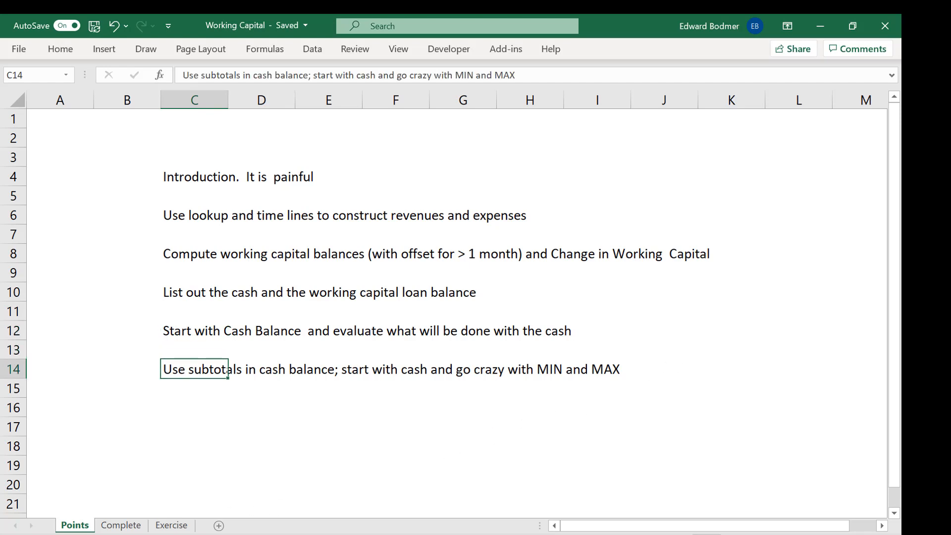
# Step: Open the Exercise sheet and go to the January 2021 cell for Annual Revenues, G34
pyautogui.click(171, 525)
pyautogui.press('Up')
pyautogui.press('Up')
pyautogui.press('Up')
pyautogui.press('Up')
pyautogui.press('Up')
pyautogui.press('Up')
pyautogui.press('Up')
pyautogui.press('Up')
pyautogui.press('Up')
pyautogui.press('Up')
pyautogui.press('Up')
pyautogui.press('Up')
pyautogui.press('Up')
pyautogui.press('Up')
pyautogui.press('Up')
pyautogui.press('Up')
pyautogui.press('Up')
pyautogui.press('Up')
pyautogui.press('Up')
pyautogui.press('Up')
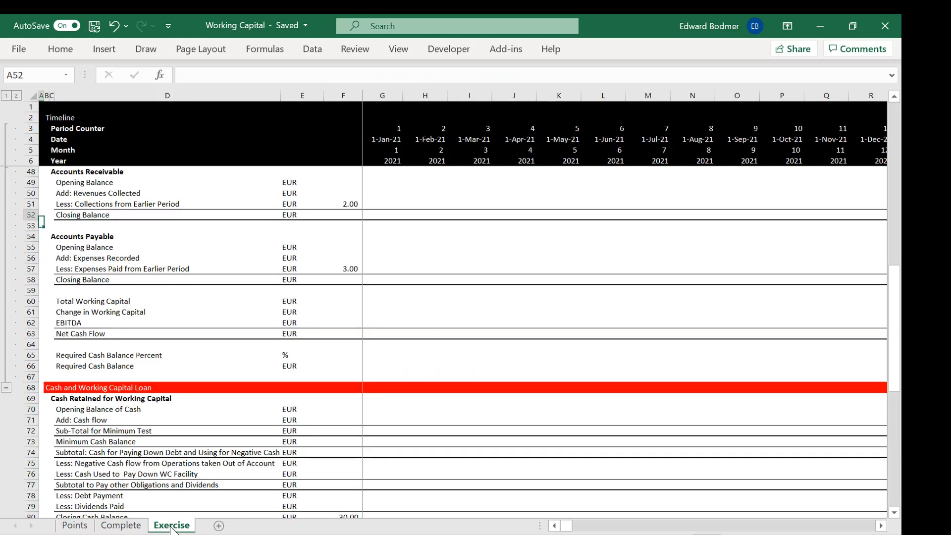
pyautogui.press('Up')
pyautogui.press('Up')
pyautogui.press('Up')
pyautogui.press('Up')
pyautogui.press('Up')
pyautogui.press('Up')
pyautogui.press('Up')
pyautogui.press('Up')
pyautogui.press('Up')
pyautogui.press('Up')
pyautogui.press('Up')
pyautogui.press('Up')
pyautogui.press('Up')
pyautogui.press('Up')
pyautogui.press('Up')
pyautogui.press('Up')
pyautogui.press('Up')
pyautogui.press('Up')
pyautogui.press('Up')
pyautogui.press('Up')
pyautogui.press('Down')
pyautogui.press('Down')
pyautogui.press('Down')
pyautogui.press('Down')
pyautogui.press('Down')
pyautogui.press('Down')
pyautogui.press('Down')
pyautogui.press('Down')
pyautogui.press('Down')
pyautogui.press('Down')
pyautogui.press('Down')
pyautogui.press('Down')
pyautogui.press('Down')
pyautogui.press('Down')
pyautogui.press('Down')
pyautogui.press('Down')
pyautogui.press('Down')
pyautogui.press('Down')
pyautogui.press('Down')
pyautogui.press('Down')
pyautogui.press('Right')
pyautogui.press('Up')
pyautogui.press('Up')
pyautogui.press('Right')
pyautogui.press('Right')
pyautogui.press('Right')
pyautogui.press('Right')
pyautogui.press('Right')
pyautogui.press('Left')
pyautogui.press('Right')
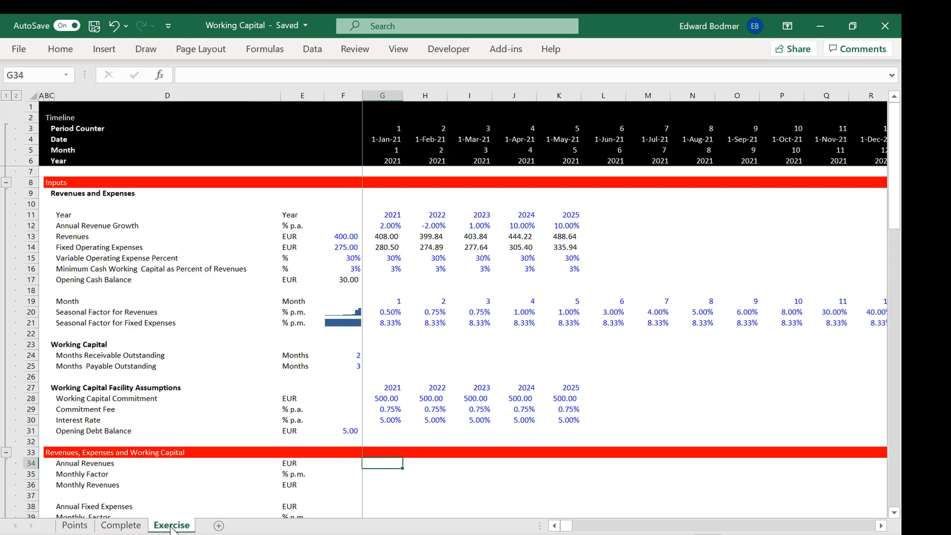
pyautogui.write('=if')
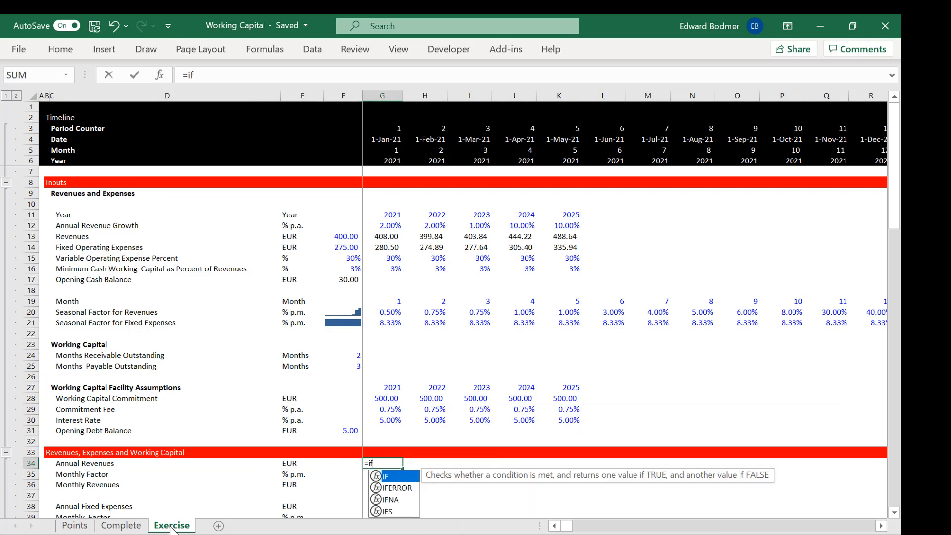
pyautogui.press('Escape')
pyautogui.press('Escape')
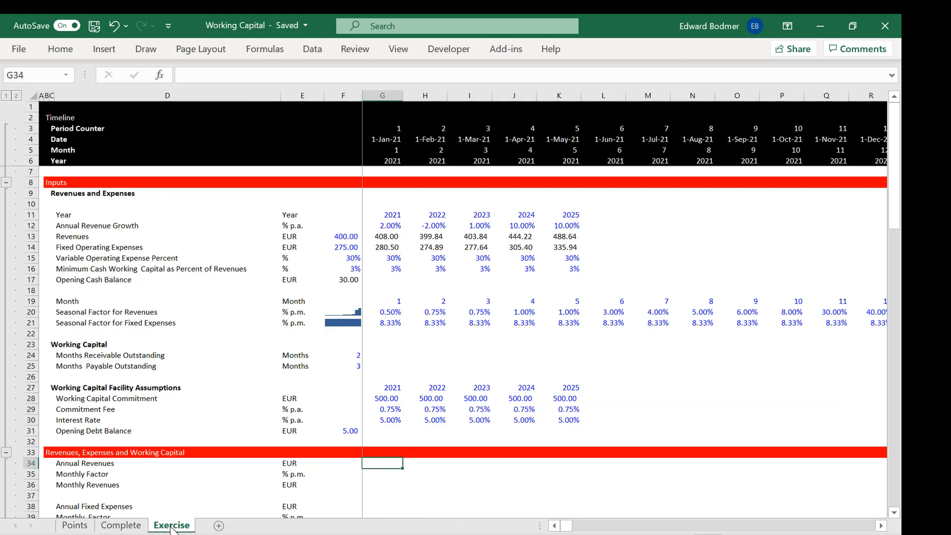
# Step: Look up January 2021 Annual Revenues in G34 with =LOOKUP(G6,11:11,13:13)
pyautogui.write('=lo')
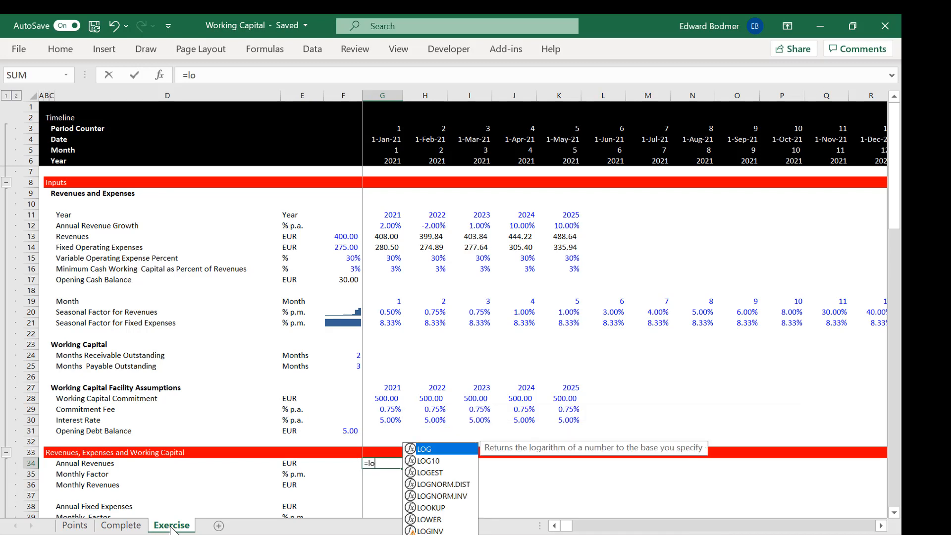
pyautogui.press('Down')
pyautogui.press('Down')
pyautogui.press('Down')
pyautogui.press('Down')
pyautogui.press('Down')
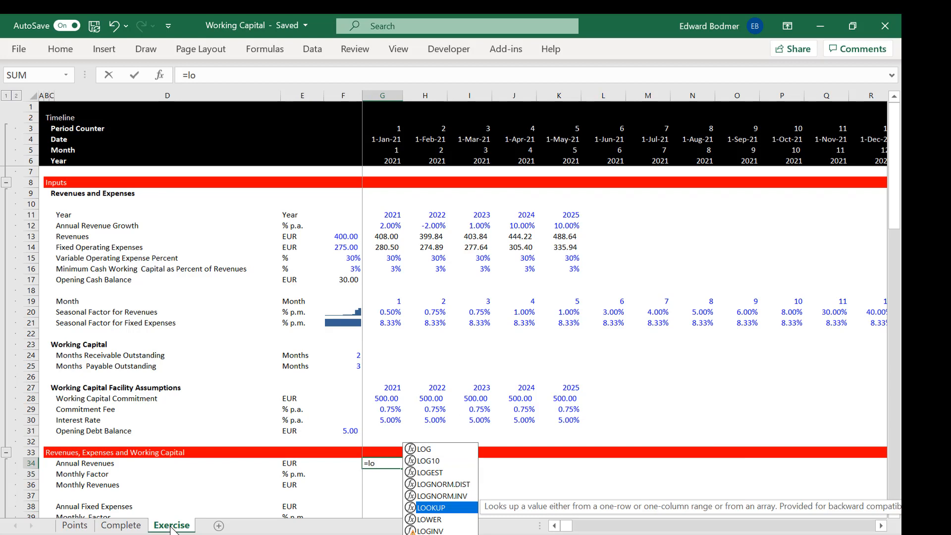
pyautogui.press('Tab')
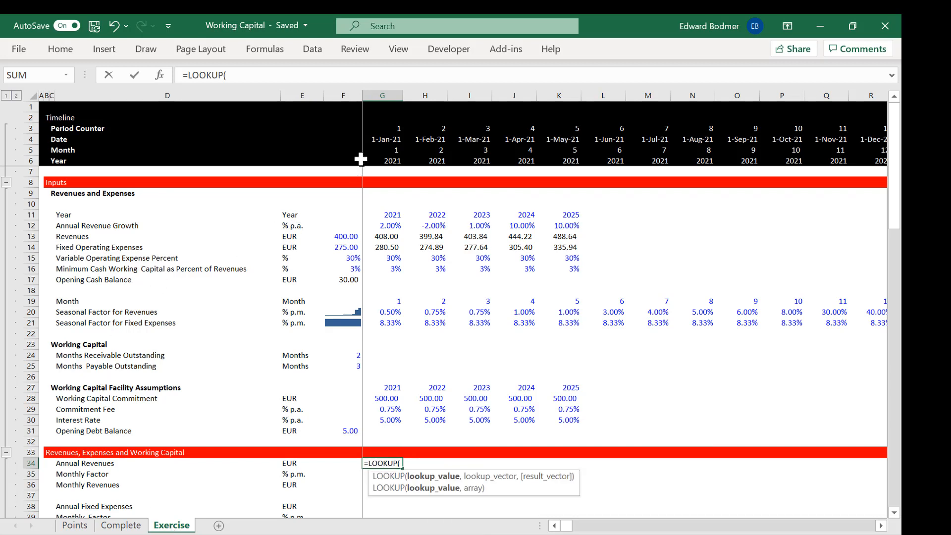
pyautogui.click(384, 161)
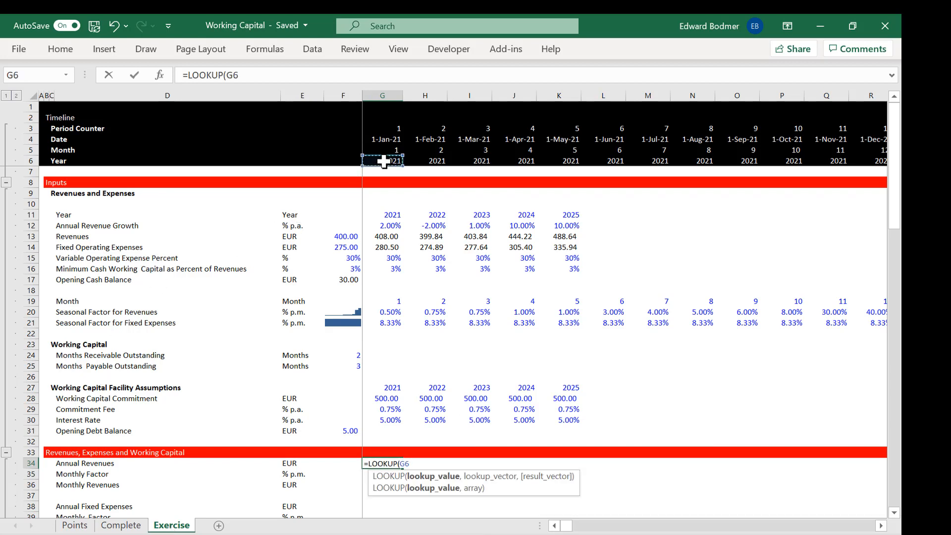
pyautogui.write(',')
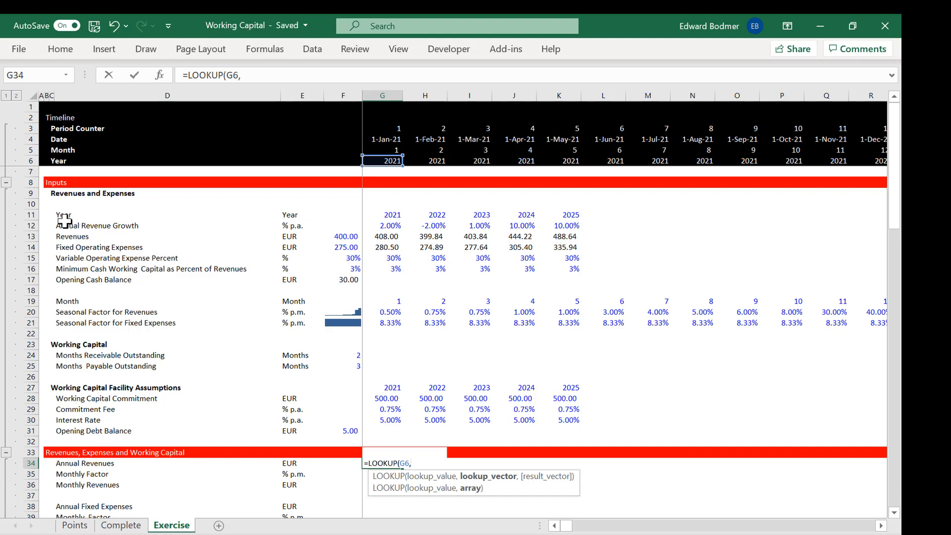
pyautogui.click(32, 215)
pyautogui.write(',')
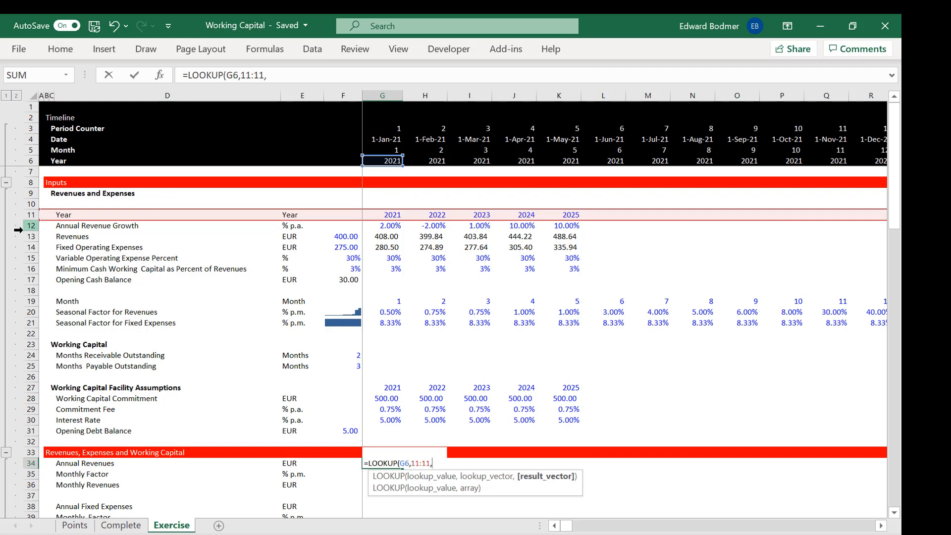
pyautogui.click(25, 236)
pyautogui.press('Return')
# Step: Copy the Annual Revenues lookup from G34 across all months of the timeline in row 34
pyautogui.press('Up')
pyautogui.hotkey('shift', 'Right')
pyautogui.hotkey('shift', 'Right')
pyautogui.hotkey('shift', 'Right')
pyautogui.hotkey('shift', 'Right')
pyautogui.hotkey('ctrl', 'r')
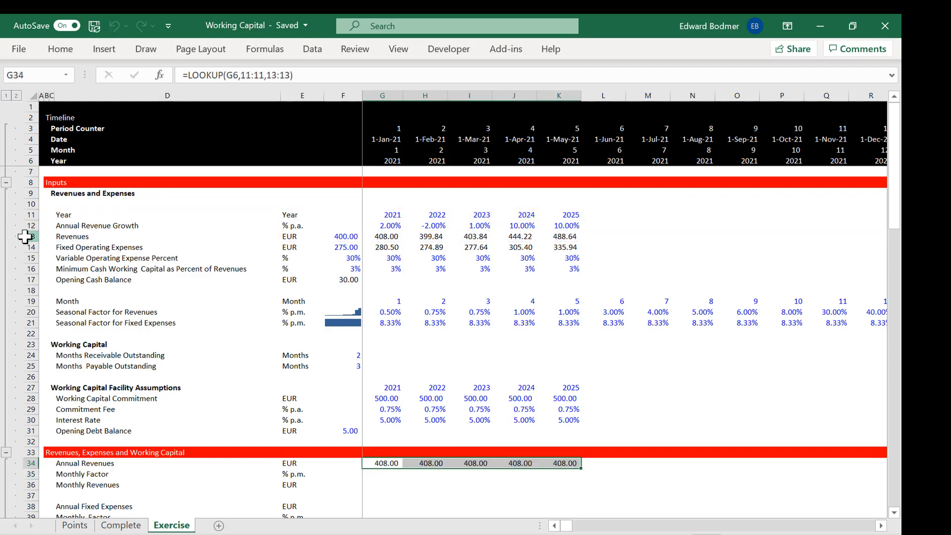
pyautogui.press('Right')
pyautogui.press('Right')
pyautogui.press('Right')
pyautogui.press('Right')
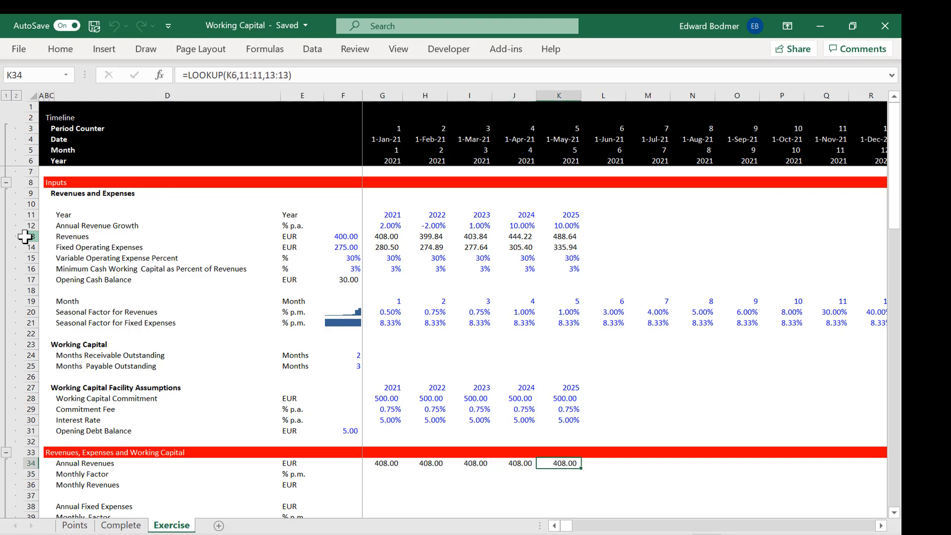
pyautogui.hotkey('ctrl', 'shift', 'Right')
pyautogui.hotkey('ctrl', 'r')
pyautogui.press('Left')
pyautogui.press('Left')
pyautogui.press('Left')
pyautogui.press('Left')
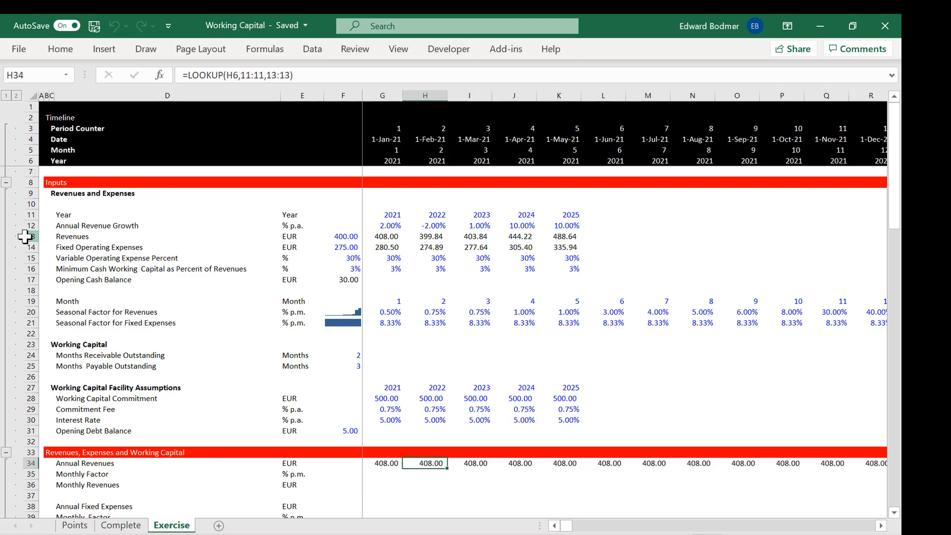
# Step: Set the workbook's calculation mode to Automatic Except for Data Tables
pyautogui.click(263, 50)
pyautogui.click(777, 91)
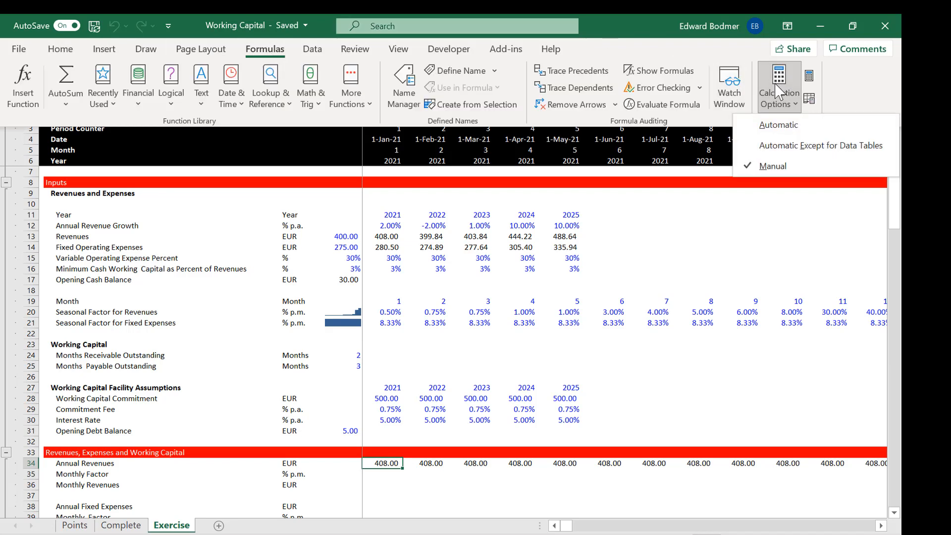
pyautogui.click(773, 145)
# Step: Look up the revenue Monthly Factor in G35 with =LOOKUP(G5,19:19,20:20) and copy it across the timeline
pyautogui.press('Down')
pyautogui.press('Left')
pyautogui.press('Right')
pyautogui.write('=m')
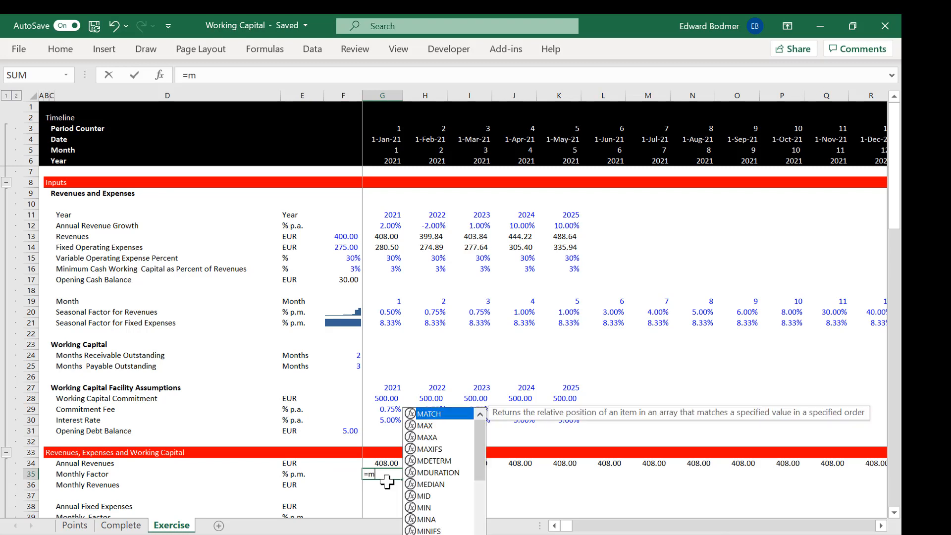
pyautogui.press('BackSpace')
pyautogui.write('loo')
pyautogui.press('Tab')
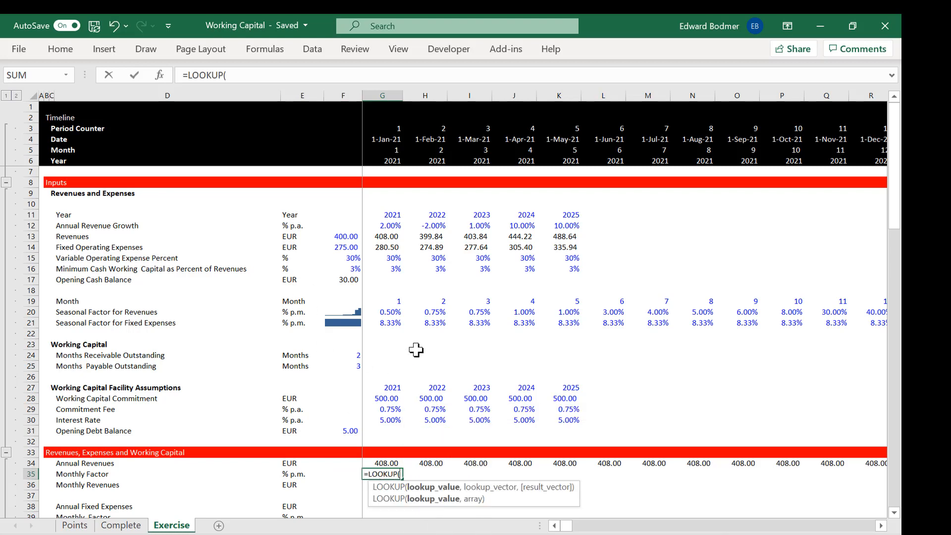
pyautogui.click(386, 151)
pyautogui.write(',')
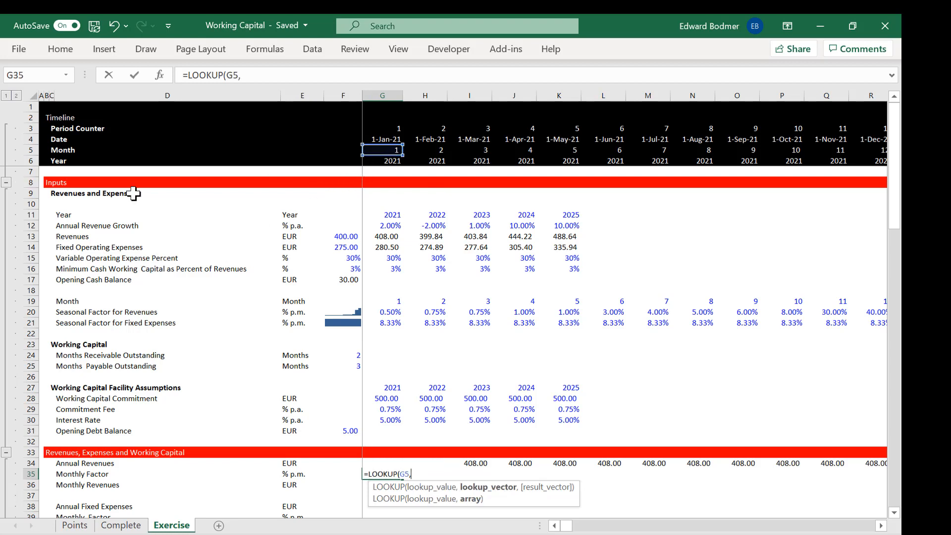
pyautogui.click(29, 297)
pyautogui.write(',')
pyautogui.click(25, 315)
pyautogui.write(')')
pyautogui.press('Return')
pyautogui.press('Up')
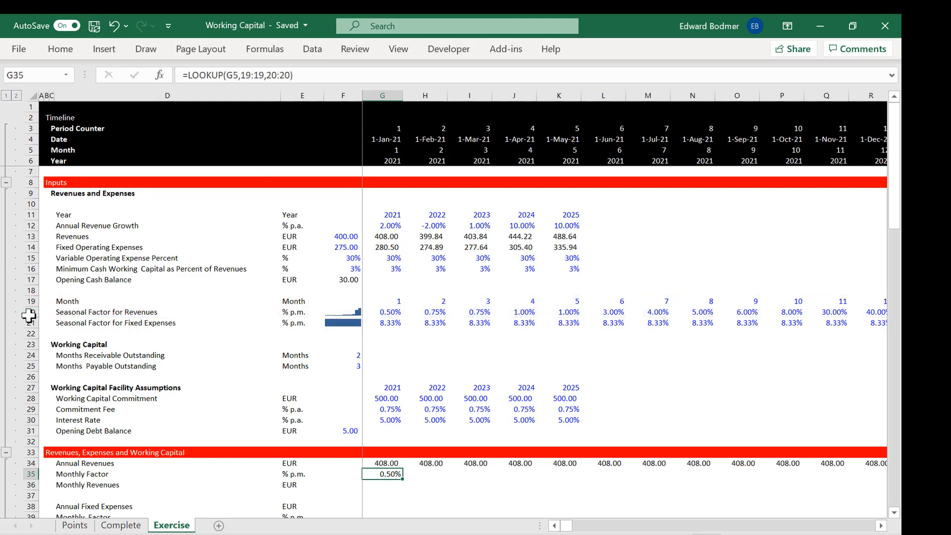
pyautogui.hotkey('ctrl', 'shift', 'r')
# Step: Calculate Monthly Revenues in G36 as =G34*G35 and copy the formula across the timeline
pyautogui.press('Down')
pyautogui.press('Down')
pyautogui.press('Down')
pyautogui.press('Down')
pyautogui.press('Up')
pyautogui.press('Up')
pyautogui.press('Up')
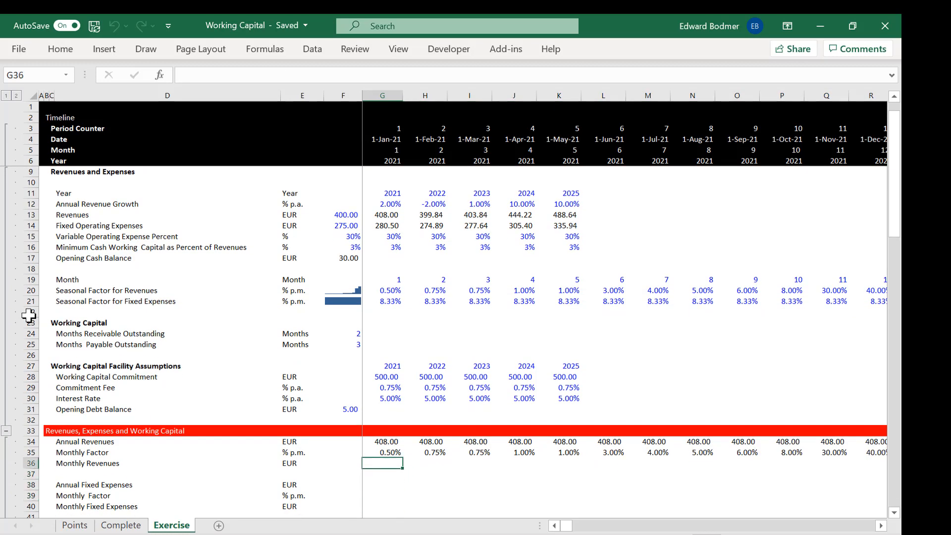
pyautogui.write('=')
pyautogui.press('Up')
pyautogui.press('Up')
pyautogui.write('*')
pyautogui.press('Up')
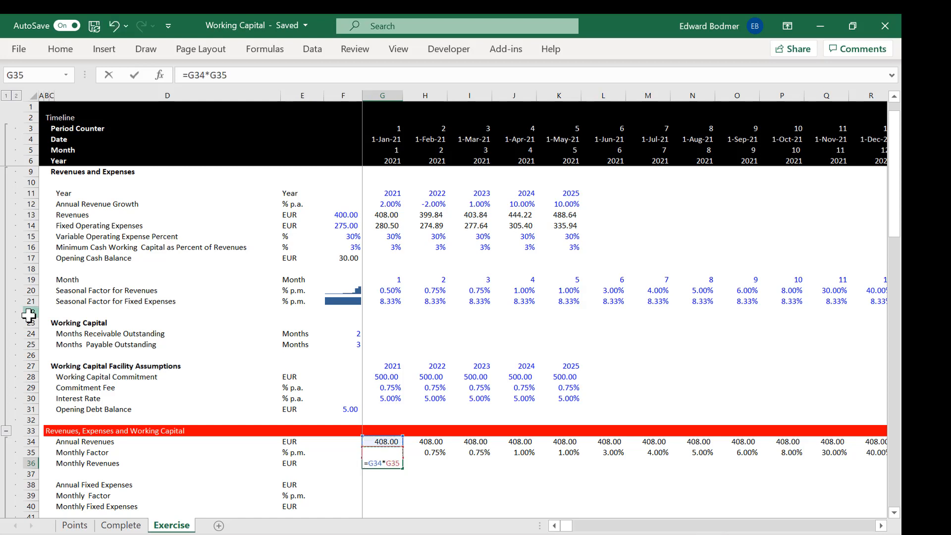
pyautogui.hotkey('ctrl', 'Return')
pyautogui.hotkey('ctrl', 'shift', 'r')
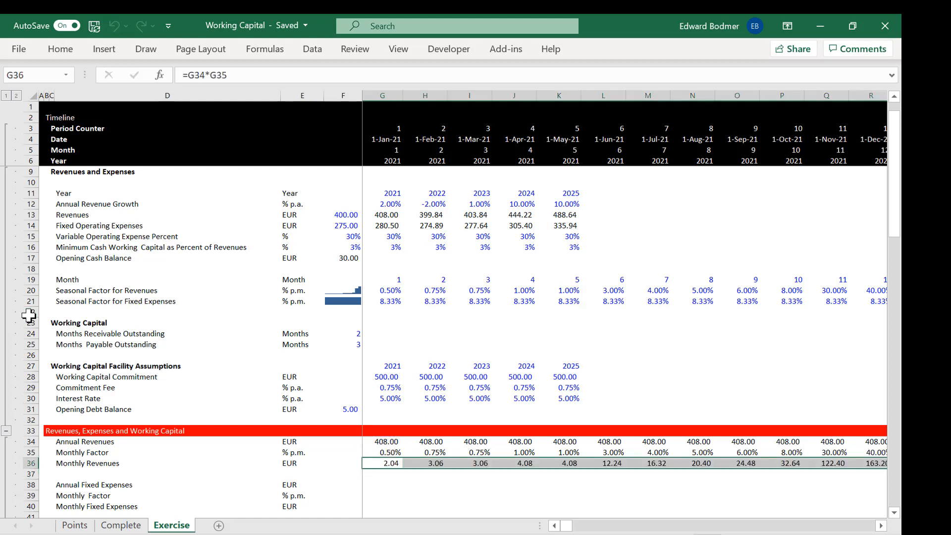
# Step: Look up Annual Fixed Expenses in G38 with =LOOKUP(G6,11:11,14:14) and copy the formula across the timeline
pyautogui.press('Down')
pyautogui.press('Down')
pyautogui.press('Down')
pyautogui.press('Down')
pyautogui.press('Down')
pyautogui.press('Down')
pyautogui.press('Up')
pyautogui.press('Up')
pyautogui.press('Up')
pyautogui.press('Up')
pyautogui.write('=l')
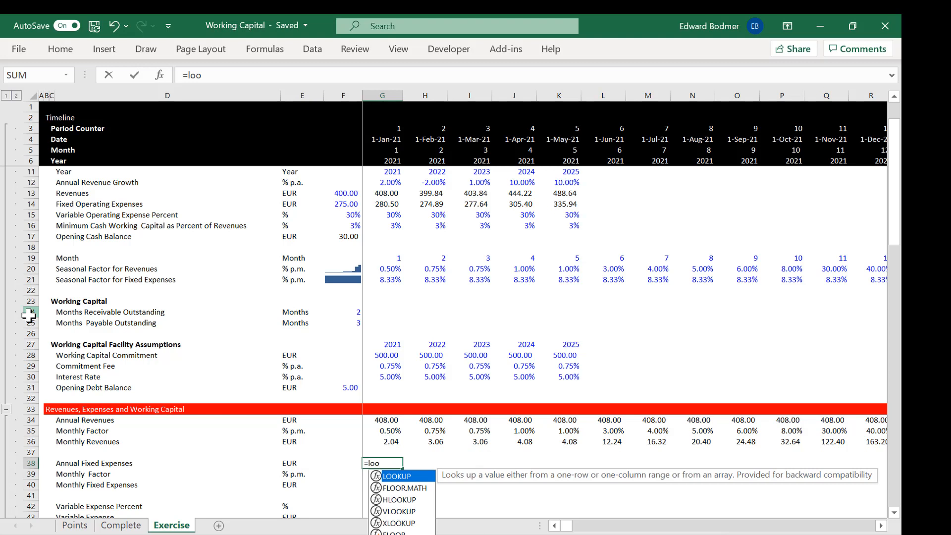
pyautogui.press('Tab')
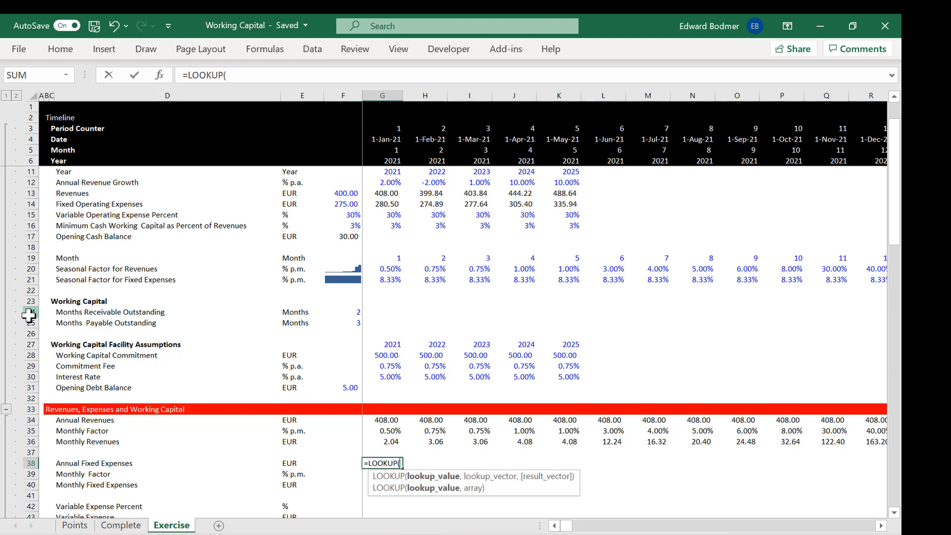
pyautogui.click(388, 158)
pyautogui.write(',')
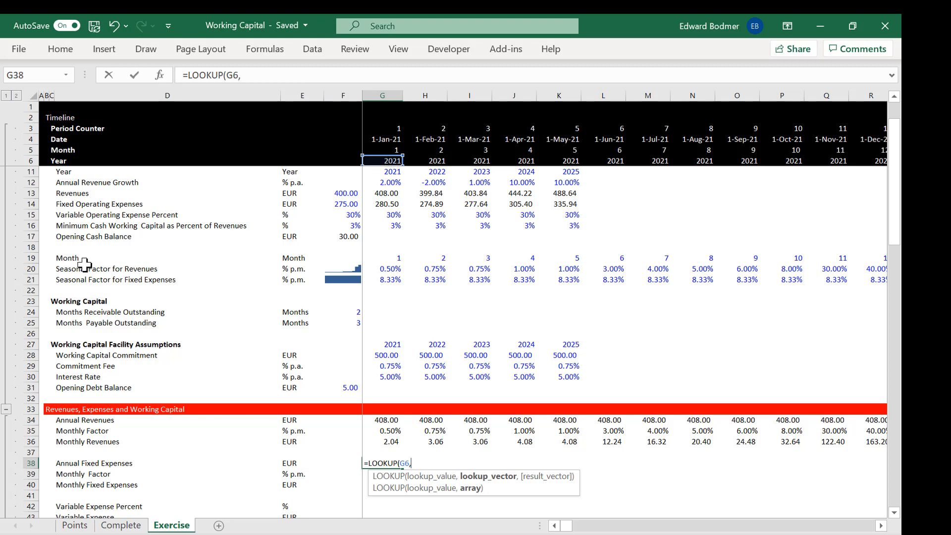
pyautogui.click(26, 183)
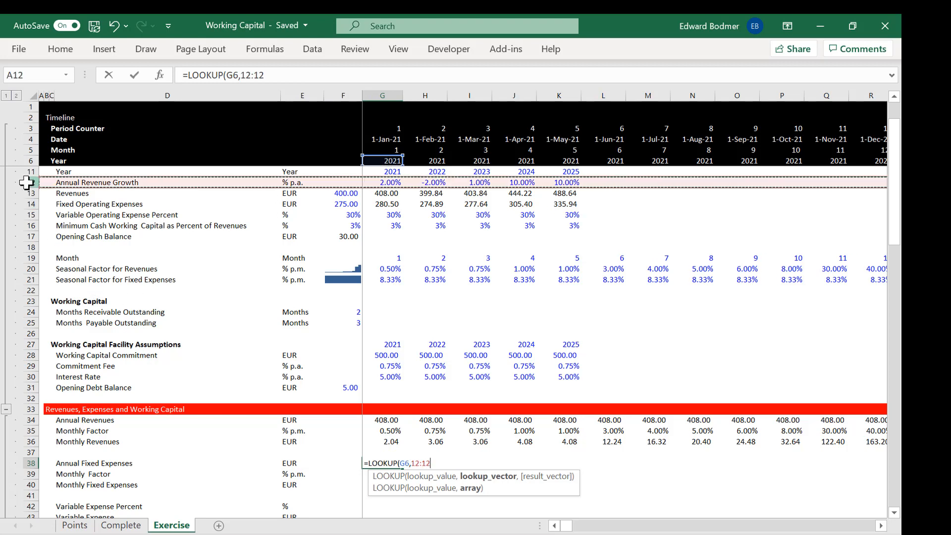
pyautogui.click(27, 173)
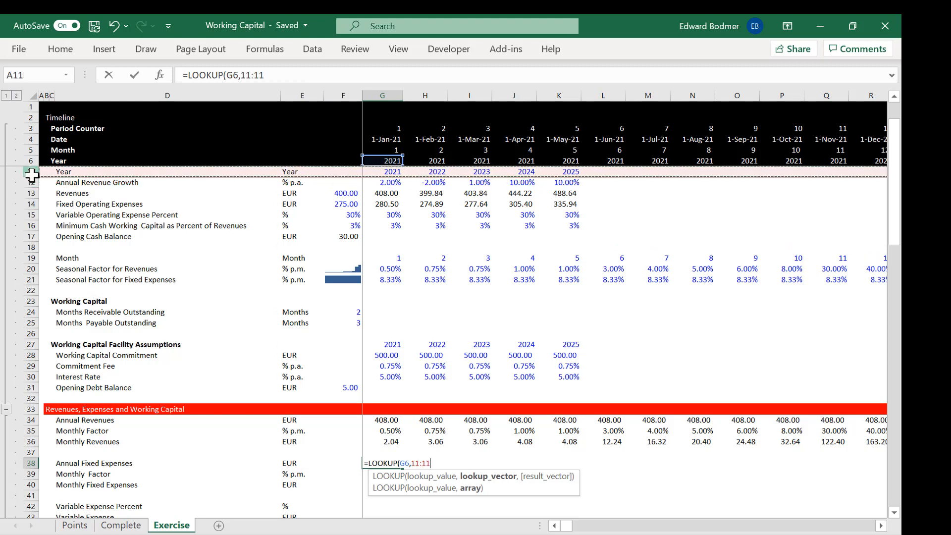
pyautogui.write(',')
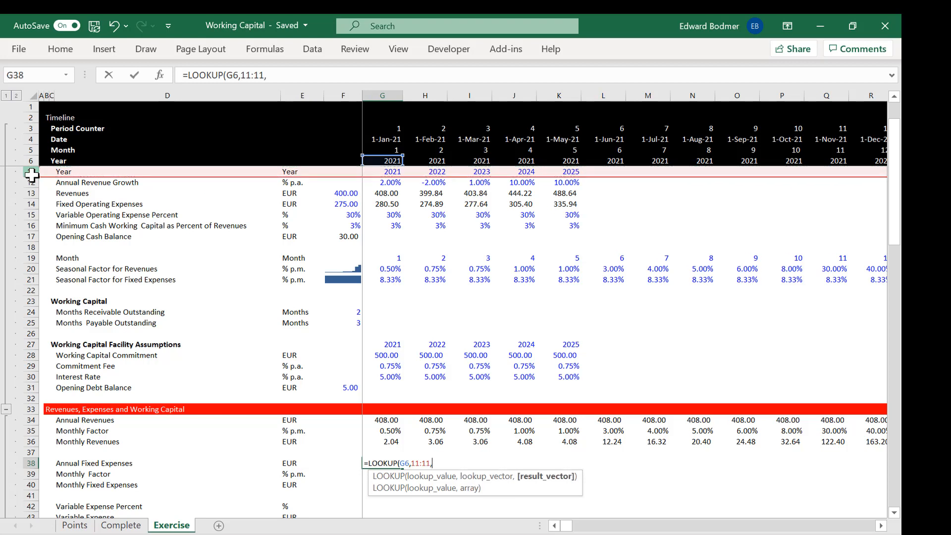
pyautogui.click(27, 204)
pyautogui.press('Return')
pyautogui.press('Up')
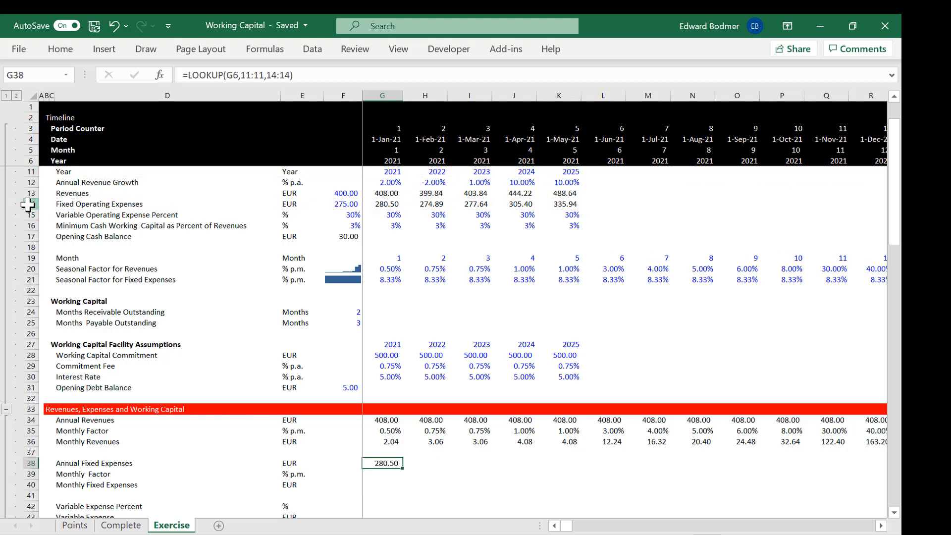
pyautogui.hotkey('ctrl', 'shift', 'Right')
pyautogui.hotkey('ctrl', 'r')
# Step: Look up the fixed expense Monthly Factor in G39 with =LOOKUP(G5,19:19,21:21) and copy it across the timeline
pyautogui.press('Down')
pyautogui.write('=')
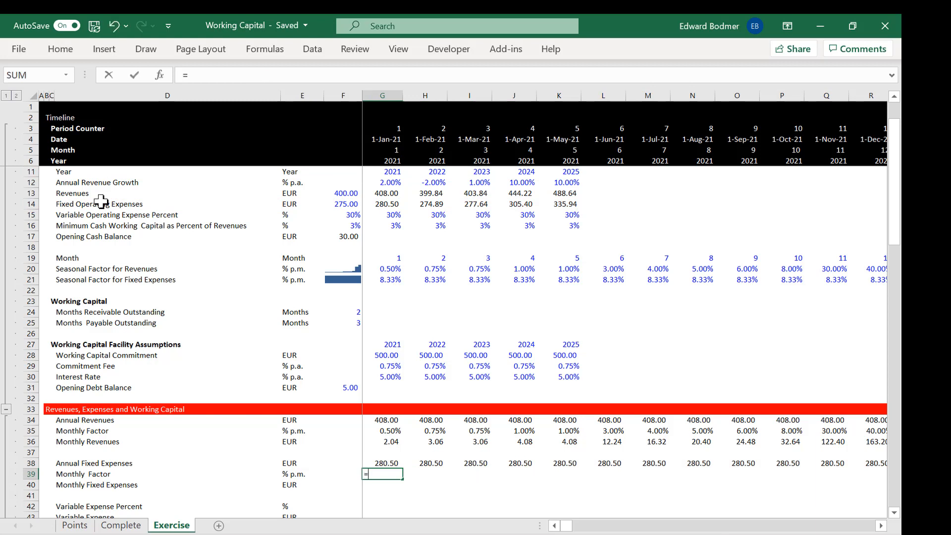
pyautogui.write('loo')
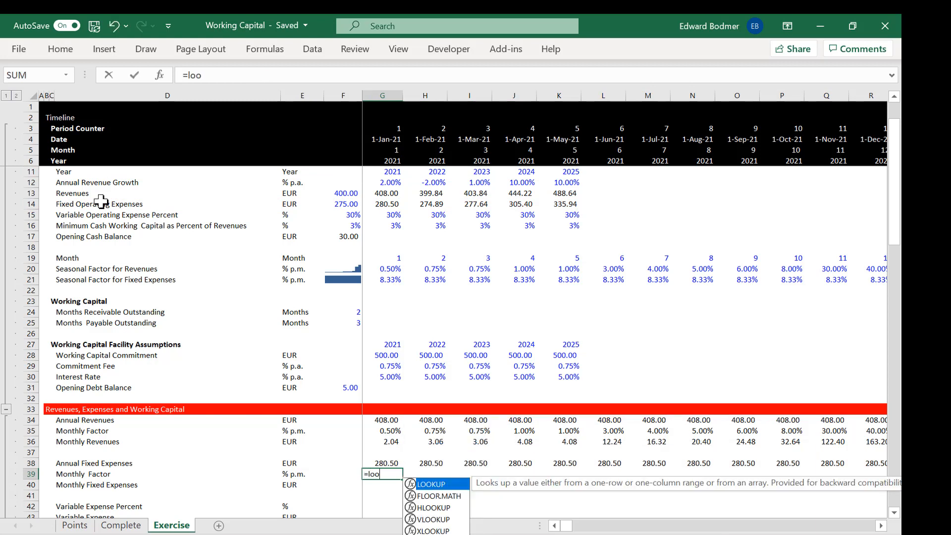
pyautogui.press('Tab')
pyautogui.click(380, 146)
pyautogui.write(',')
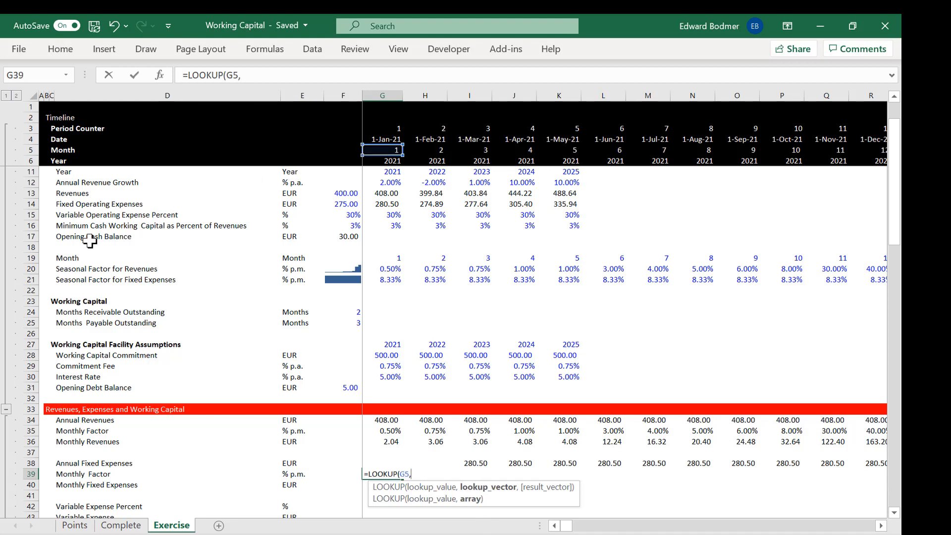
pyautogui.click(29, 257)
pyautogui.write(',')
pyautogui.click(31, 279)
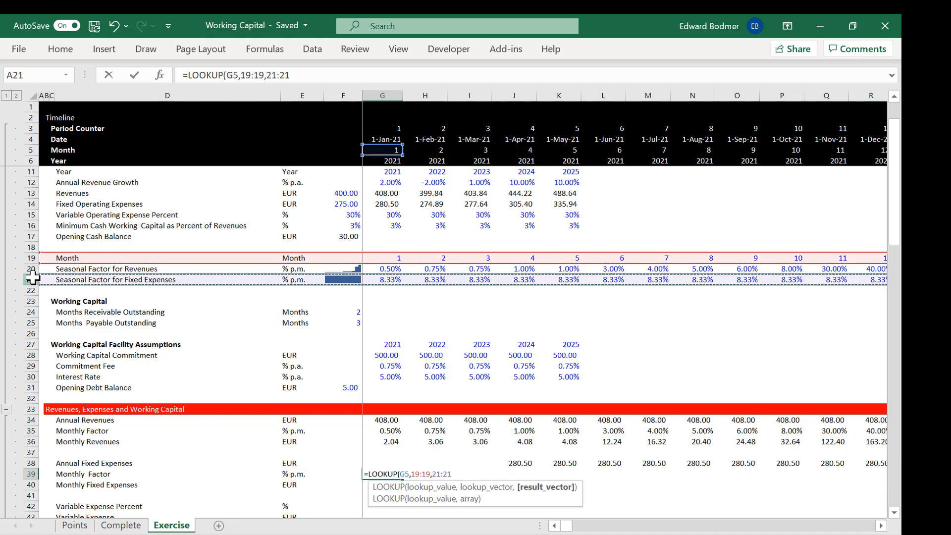
pyautogui.press('Return')
pyautogui.press('Up')
pyautogui.hotkey('ctrl', 'shift', 'r')
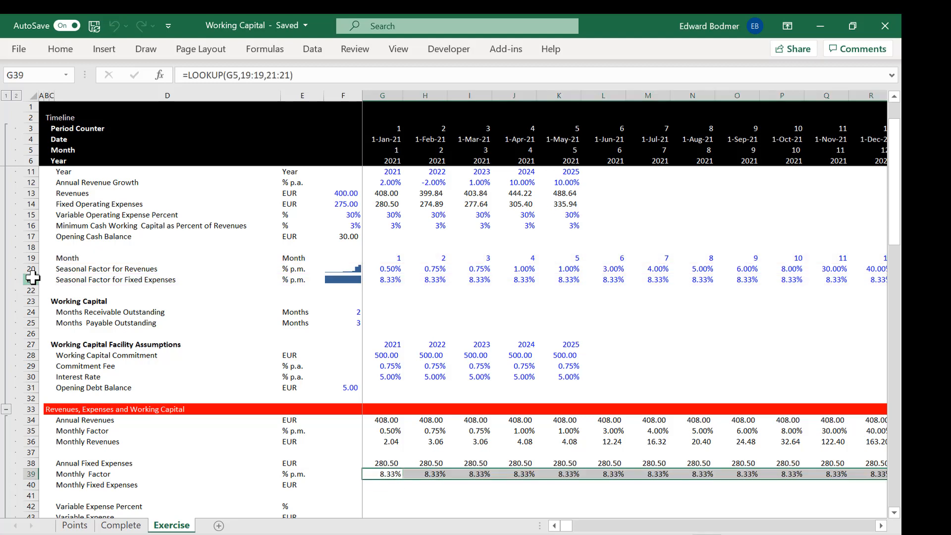
# Step: Calculate Monthly Fixed Expenses in G40 by multiplying G38 by G39, and copy the formula across the timeline
pyautogui.press('Down')
pyautogui.press('Down')
pyautogui.press('Up')
pyautogui.press('Left')
pyautogui.press('Left')
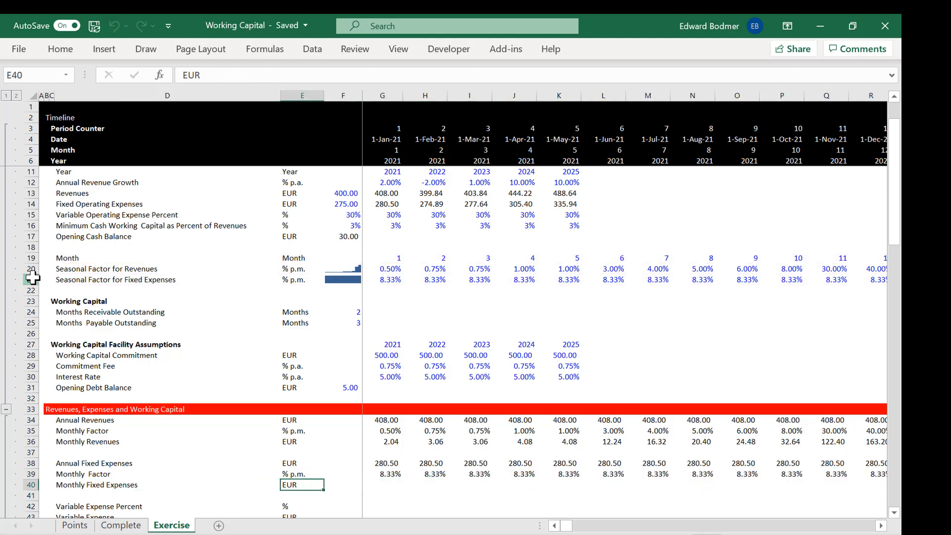
pyautogui.press('Right')
pyautogui.press('Right')
pyautogui.write('=')
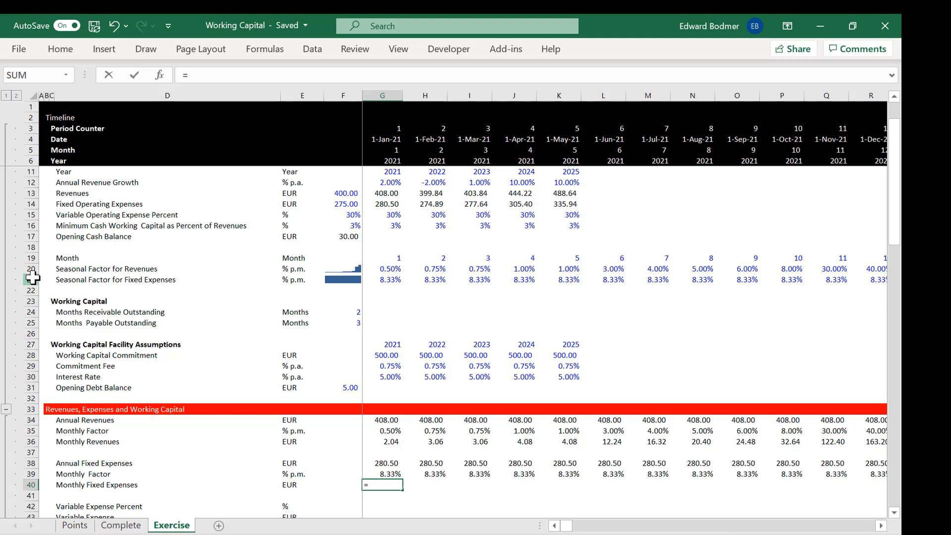
pyautogui.press('Up')
pyautogui.press('Up')
pyautogui.write('*')
pyautogui.press('Up')
pyautogui.press('Return')
pyautogui.press('Up')
pyautogui.hotkey('shift', 'ctrl', 'Right')
pyautogui.hotkey('ctrl', 'r')
# Step: Look up the Variable Expense Percent in G42 with =LOOKUP(G6,11:11,15:15) and copy the formula across the timeline
pyautogui.press('Down')
pyautogui.press('Down')
pyautogui.press('Down')
pyautogui.press('Down')
pyautogui.press('Down')
pyautogui.press('Up')
pyautogui.press('Up')
pyautogui.press('Up')
pyautogui.press('Left')
pyautogui.press('Right')
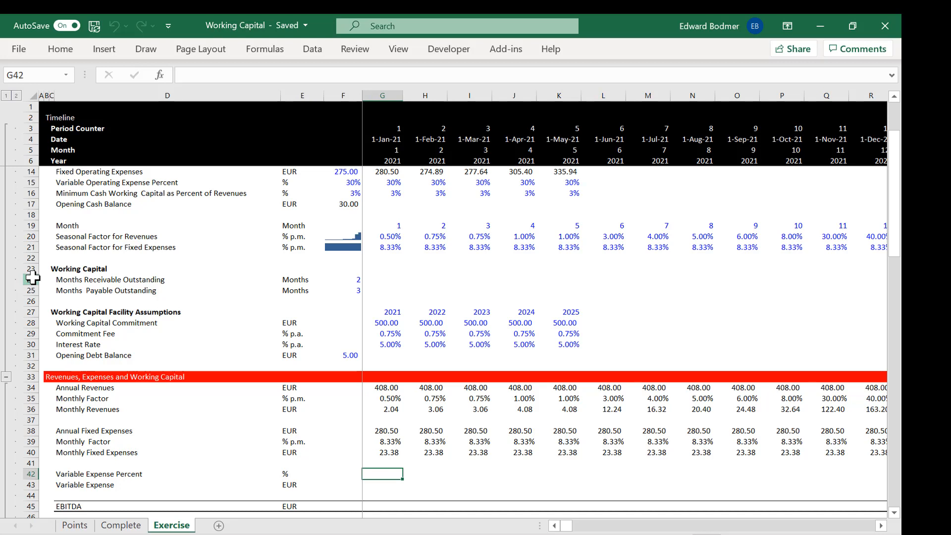
pyautogui.write('=loo')
pyautogui.press('Tab')
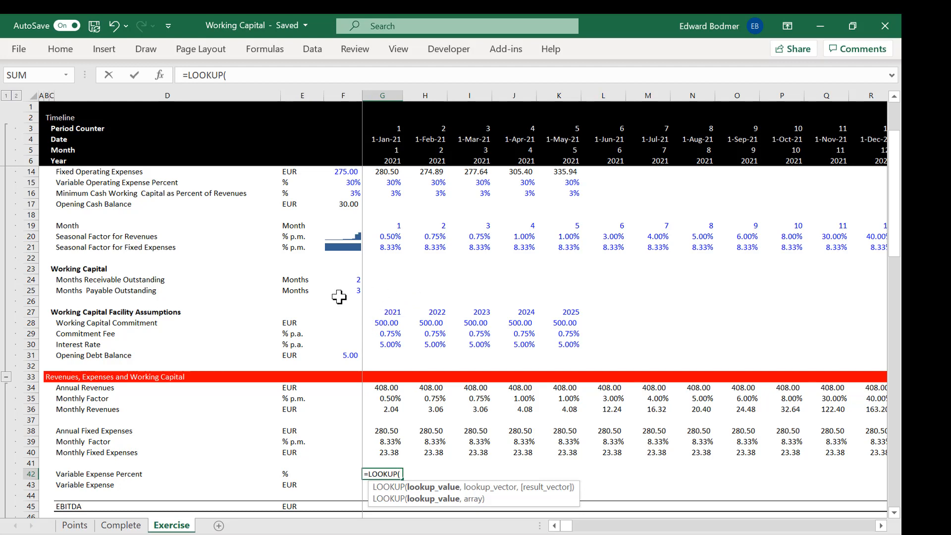
pyautogui.click(373, 218)
pyautogui.press('Up')
pyautogui.press('Up')
pyautogui.press('Up')
pyautogui.press('Up')
pyautogui.press('Up')
pyautogui.press('Up')
pyautogui.press('Up')
pyautogui.press('Up')
pyautogui.press('Up')
pyautogui.press('Up')
pyautogui.press('Up')
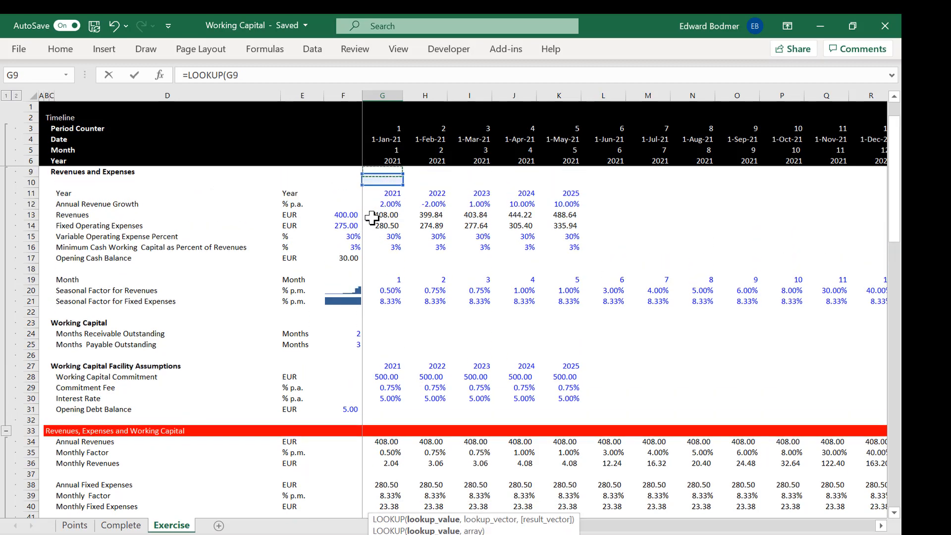
pyautogui.press('Down')
pyautogui.press('Down')
pyautogui.press('Down')
pyautogui.press('Down')
pyautogui.press('Down')
pyautogui.press('Up')
pyautogui.click(384, 160)
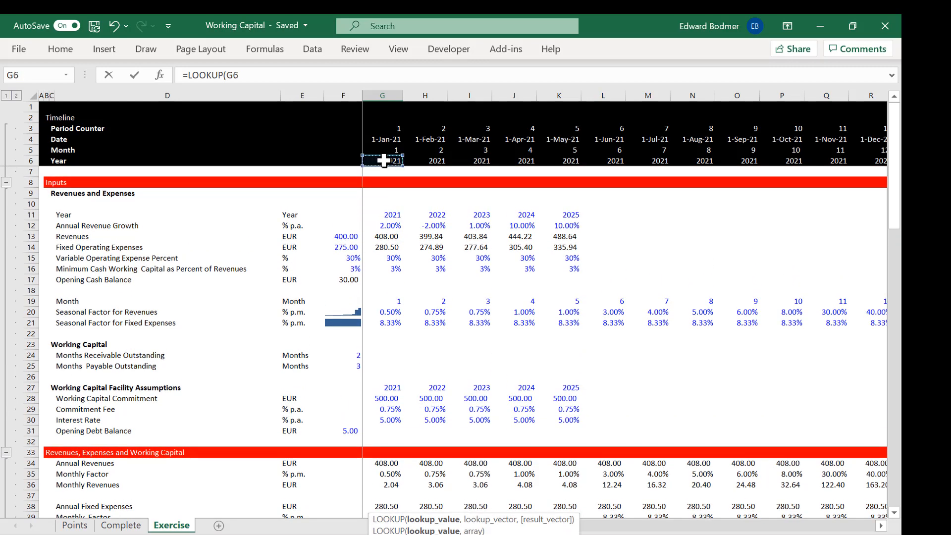
pyautogui.write(',')
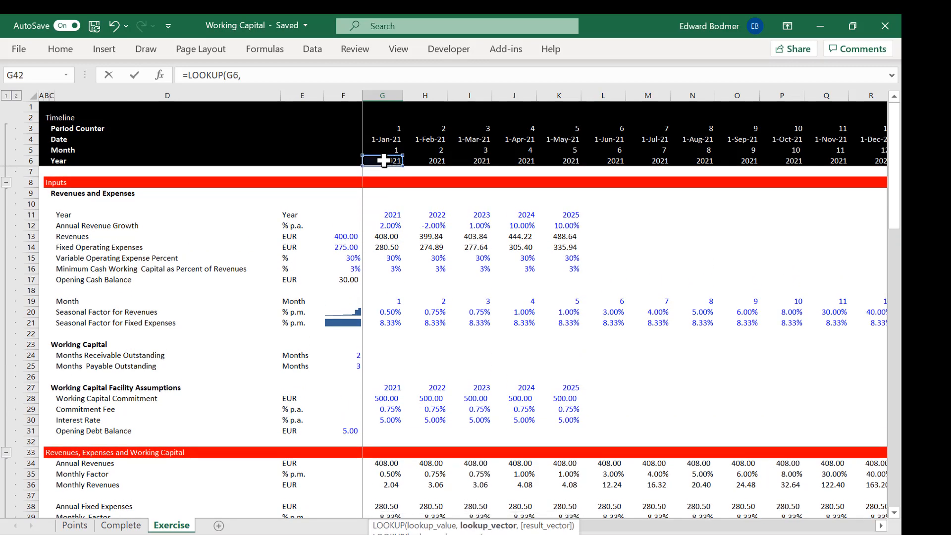
pyautogui.click(29, 215)
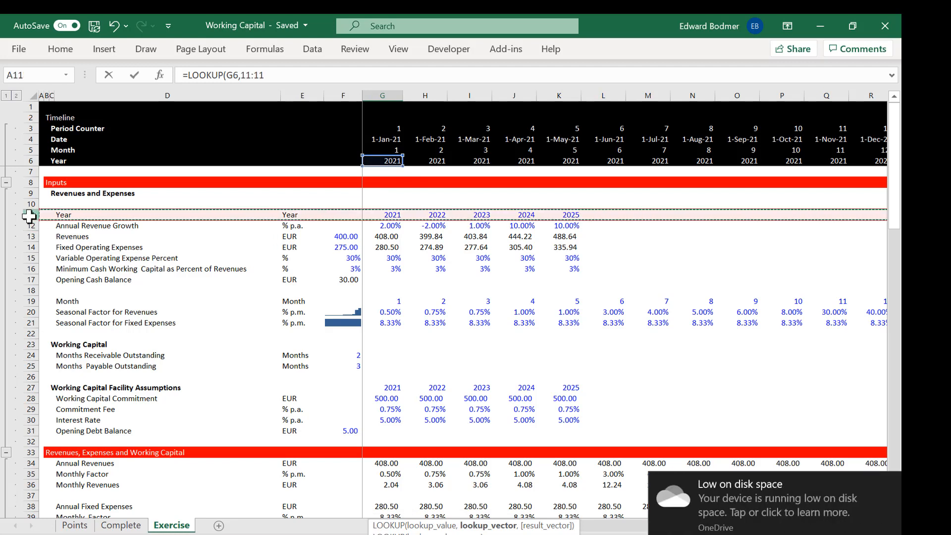
pyautogui.write(',')
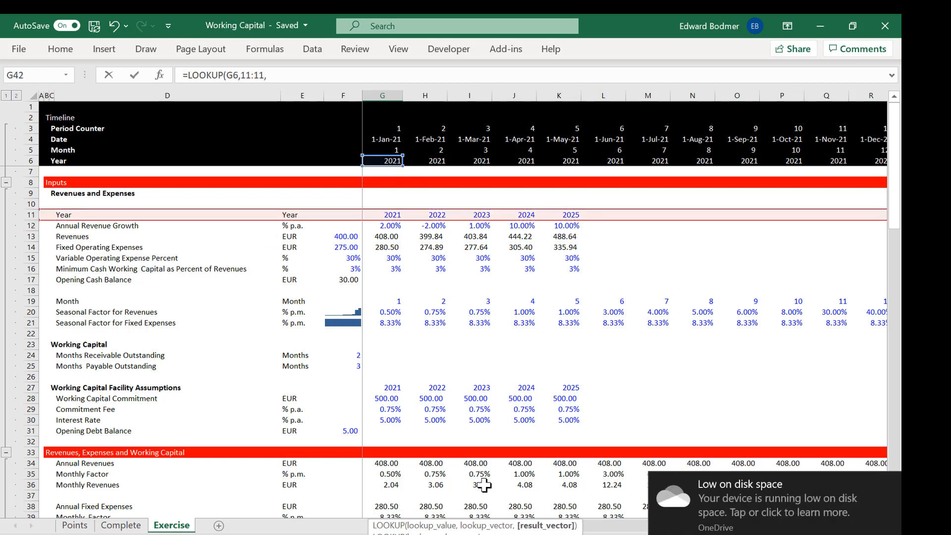
pyautogui.click(892, 484)
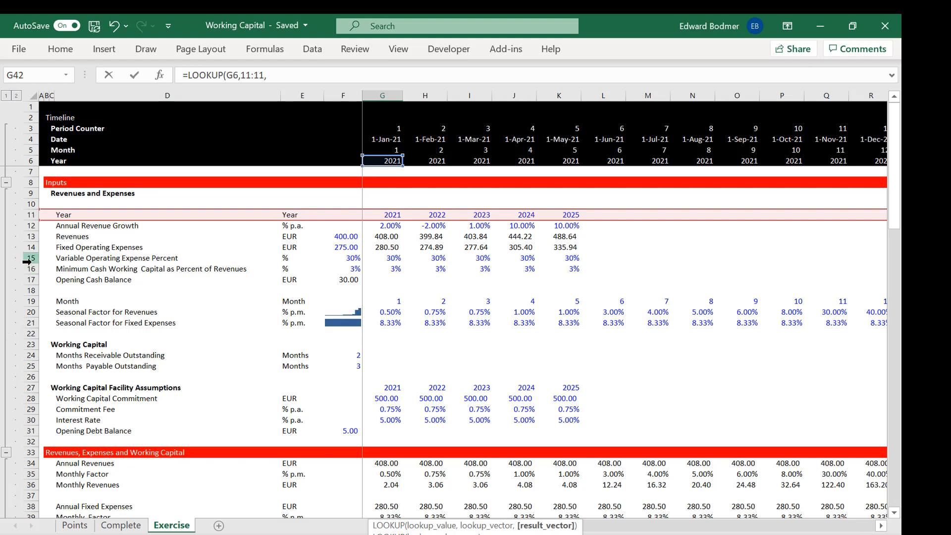
pyautogui.click(29, 267)
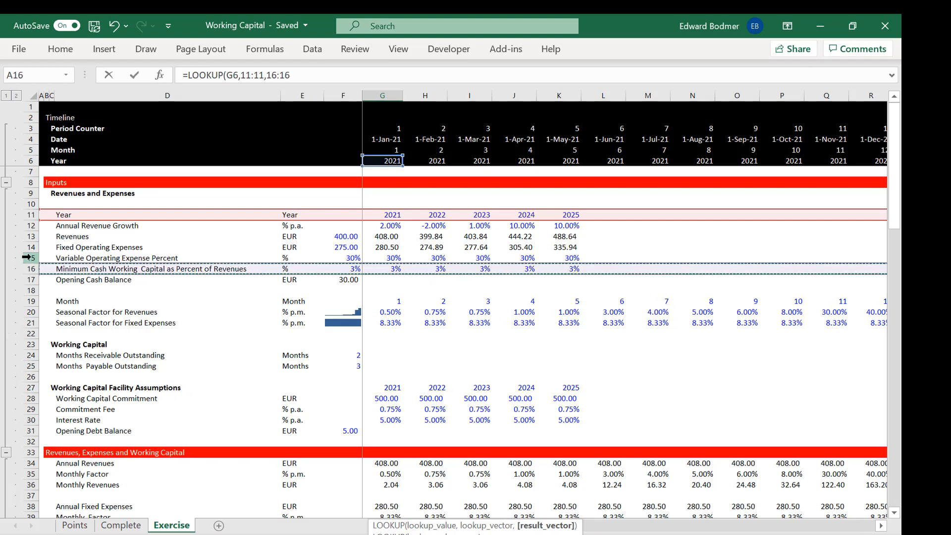
pyautogui.click(30, 258)
pyautogui.hotkey('ctrl', 'Return')
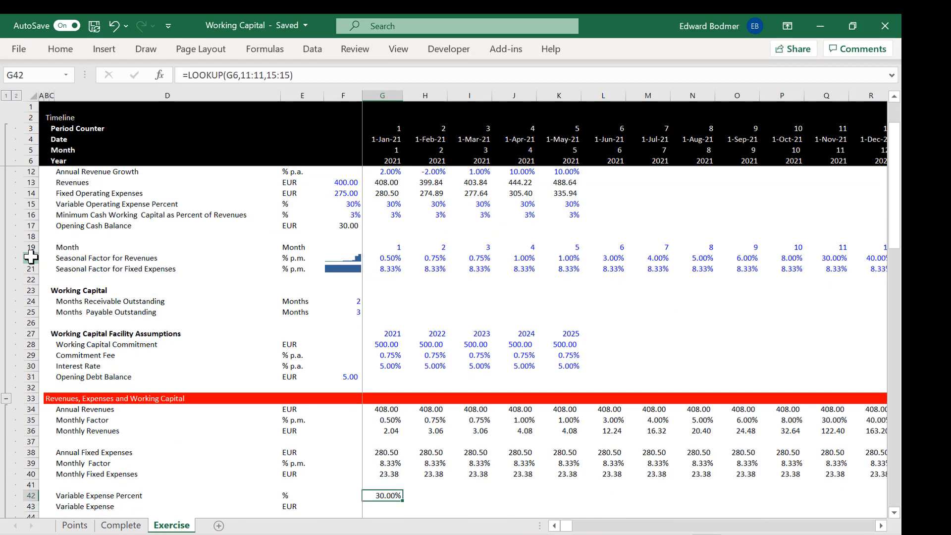
pyautogui.hotkey('ctrl', 'shift', 'r')
pyautogui.click(31, 257)
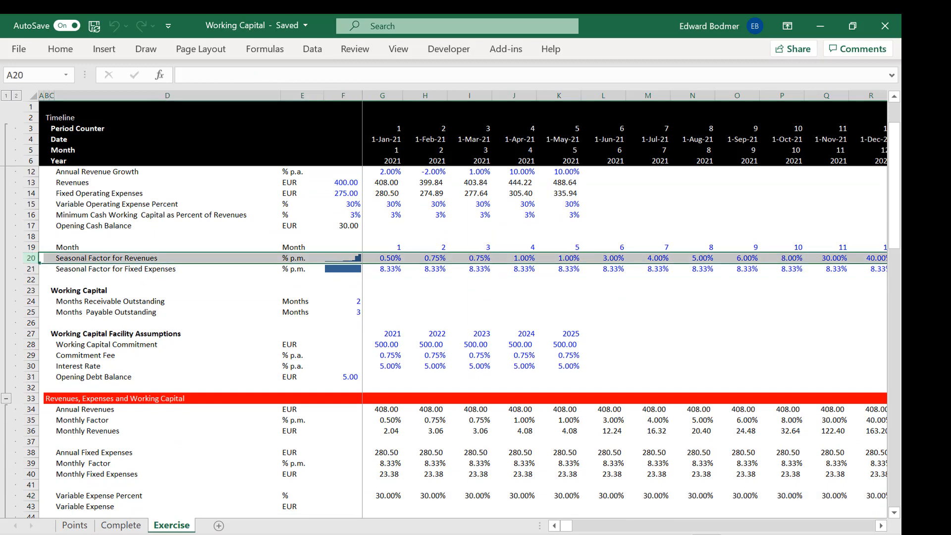
# Step: Calculate Variable Expense in G43 by multiplying G42 by Annual Revenues in G34, and copy the formula across the timeline
pyautogui.click(386, 500)
pyautogui.press('Down')
pyautogui.press('Down')
pyautogui.press('Up')
pyautogui.write('=')
pyautogui.press('Up')
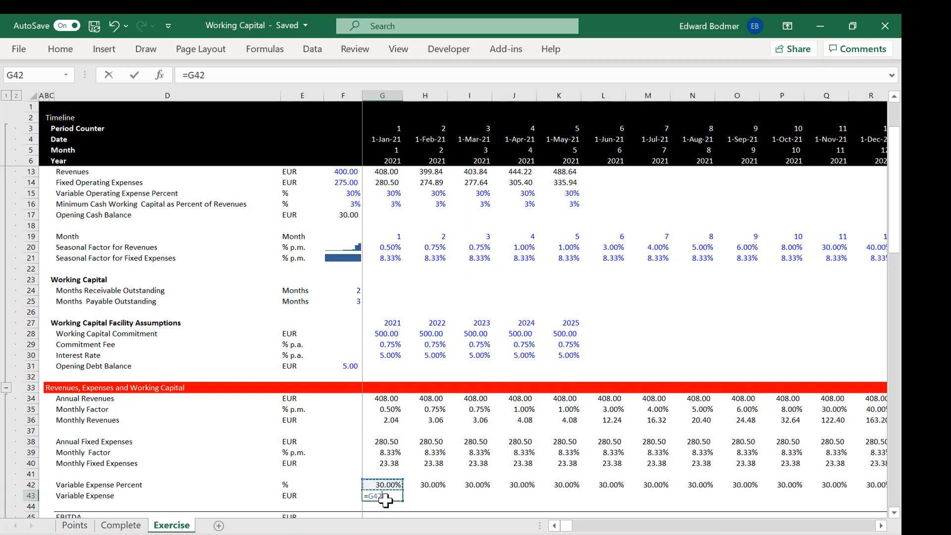
pyautogui.press('Up')
pyautogui.press('Up')
pyautogui.press('Up')
pyautogui.press('Up')
pyautogui.press('Up')
pyautogui.press('Up')
pyautogui.press('Up')
pyautogui.press('Up')
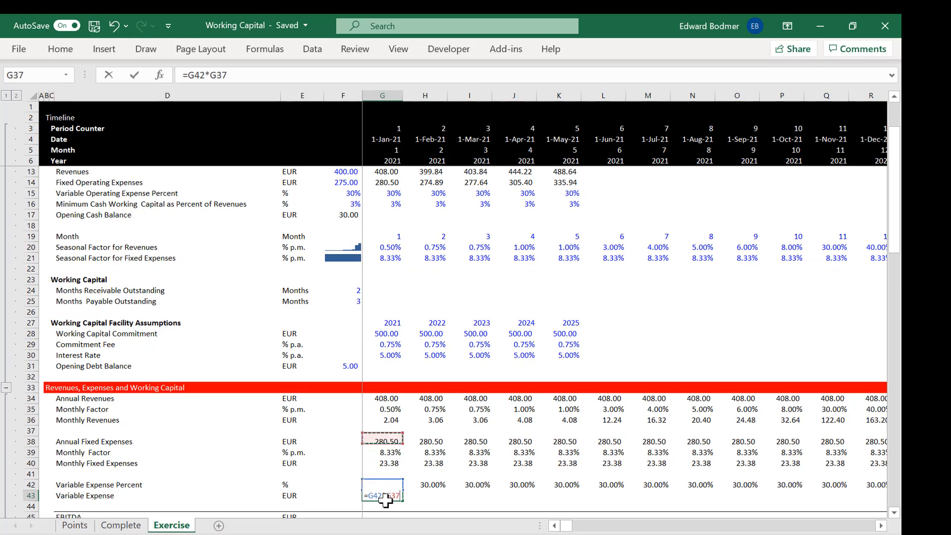
pyautogui.press('Return')
pyautogui.press('Up')
pyautogui.hotkey('ctrl', 'shift', 'r')
# Step: Calculate EBITDA in G45 as =G34-G38-G43 and copy the formula across the timeline
pyautogui.press('Down')
pyautogui.press('Down')
pyautogui.press('Down')
pyautogui.press('Up')
pyautogui.press('Up')
pyautogui.press('Down')
pyautogui.write('=')
pyautogui.press('Up')
pyautogui.press('Up')
pyautogui.press('Up')
pyautogui.press('Up')
pyautogui.press('Up')
pyautogui.press('Up')
pyautogui.press('Up')
pyautogui.press('Up')
pyautogui.press('Up')
pyautogui.press('Up')
pyautogui.press('Up')
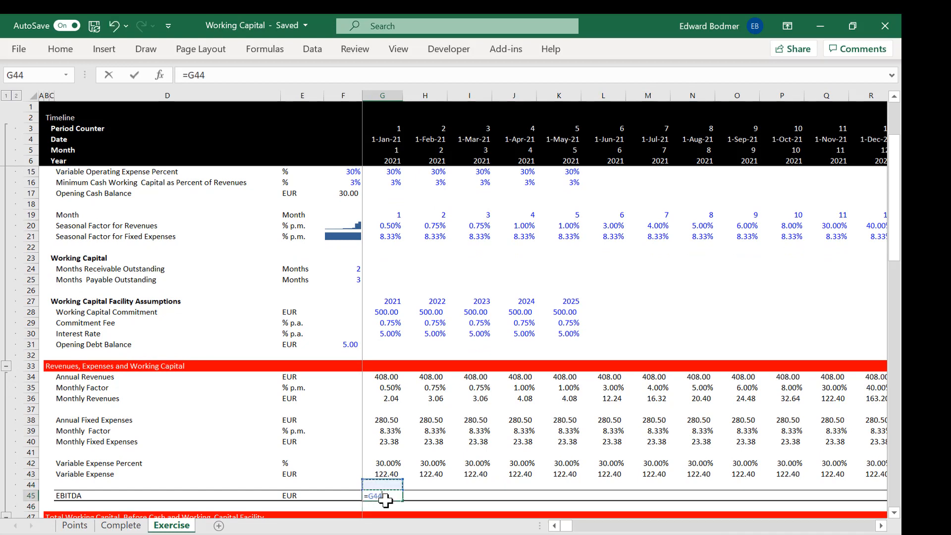
pyautogui.press('Up')
pyautogui.press('Up')
pyautogui.press('Up')
pyautogui.press('Up')
pyautogui.press('Up')
pyautogui.press('Up')
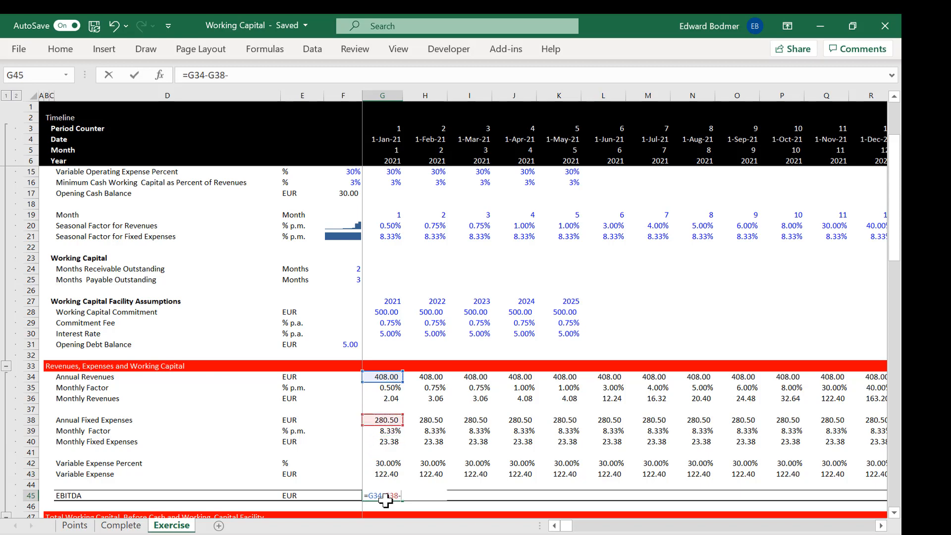
pyautogui.press('Up')
pyautogui.press('Up')
pyautogui.hotkey('ctrl', 'Return')
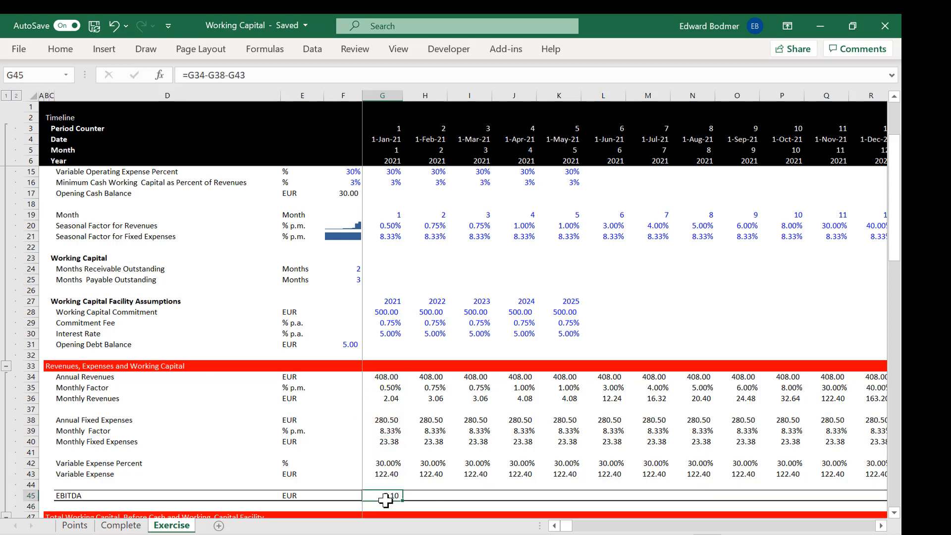
pyautogui.hotkey('ctrl', 'shift', 'Right')
pyautogui.hotkey('ctrl', 'r')
pyautogui.press('Down')
# Step: Check which calculation mode the workbook uses
pyautogui.scroll(-1, 386, 500)
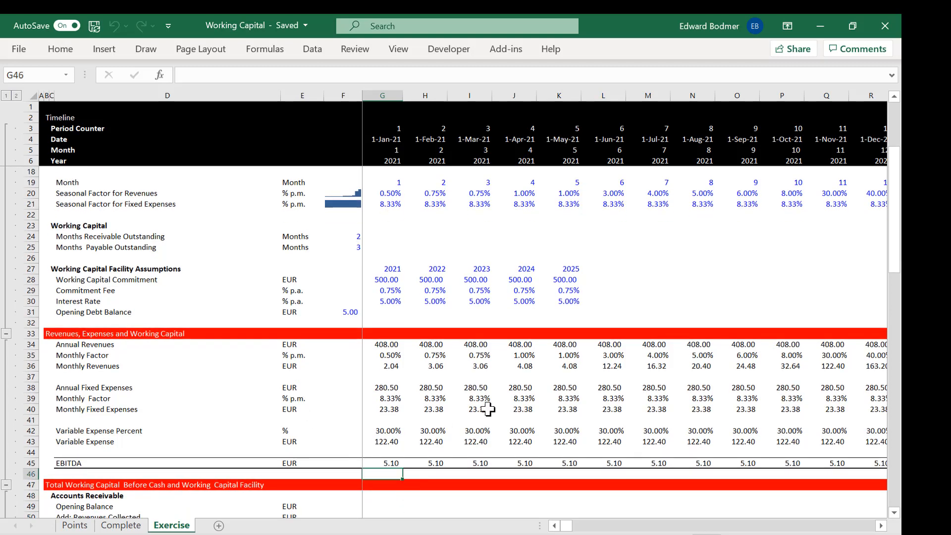
pyautogui.click(264, 57)
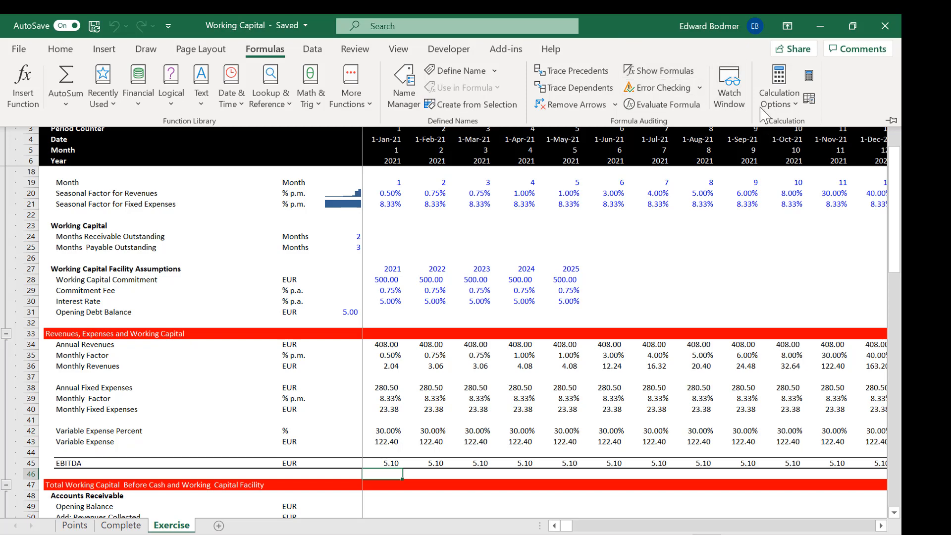
pyautogui.click(777, 102)
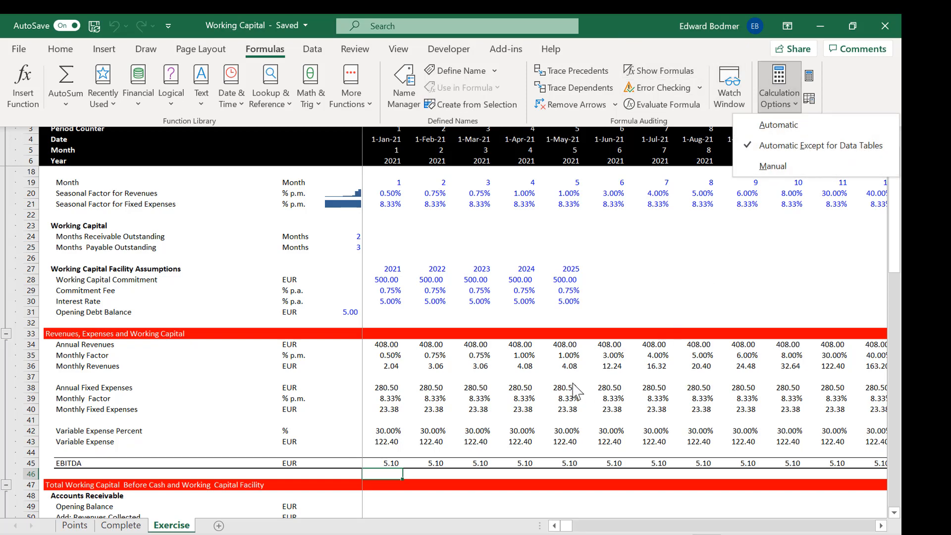
pyautogui.press('Escape')
pyautogui.press('Escape')
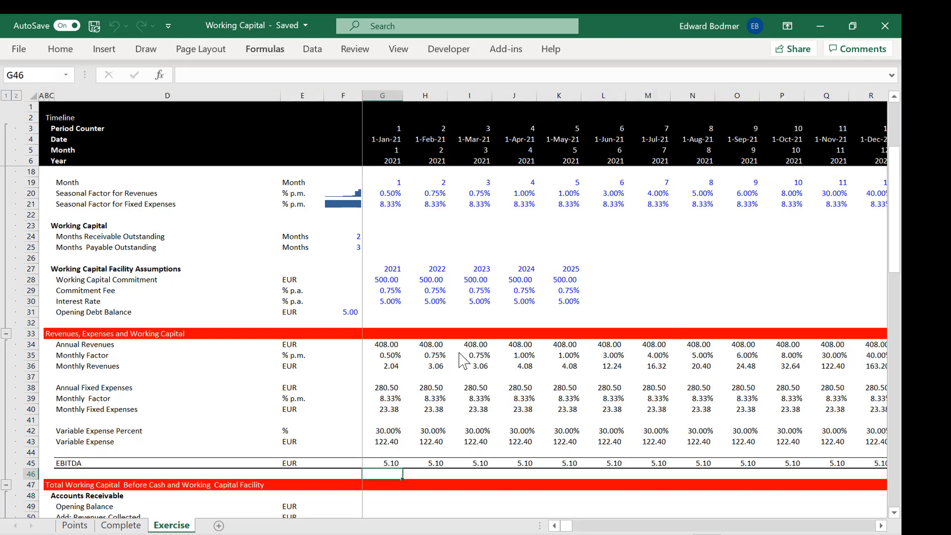
# Step: Examine the revenue and expense formulas from Annual Revenues down towards the EBITDA row
pyautogui.click(427, 345)
pyautogui.press('Left')
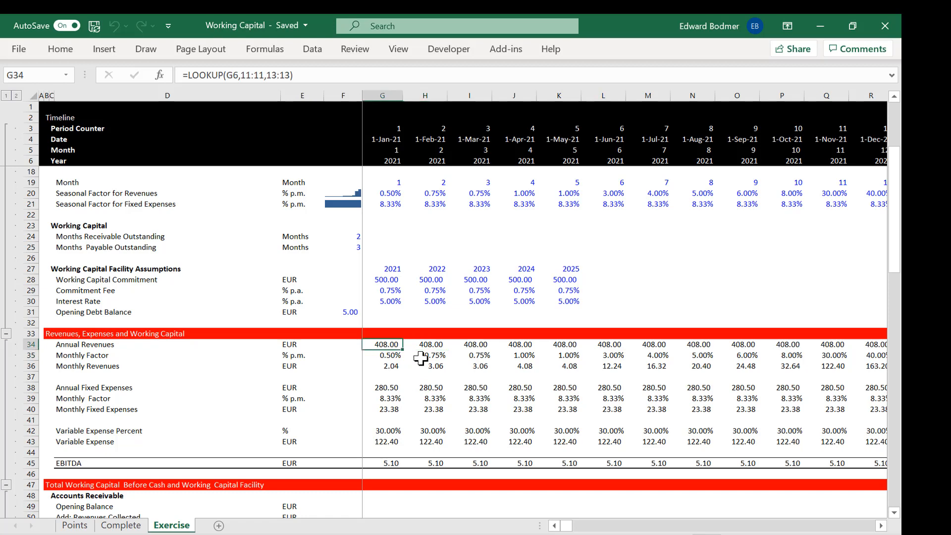
pyautogui.press('Right')
pyautogui.press('Down')
pyautogui.press('Down')
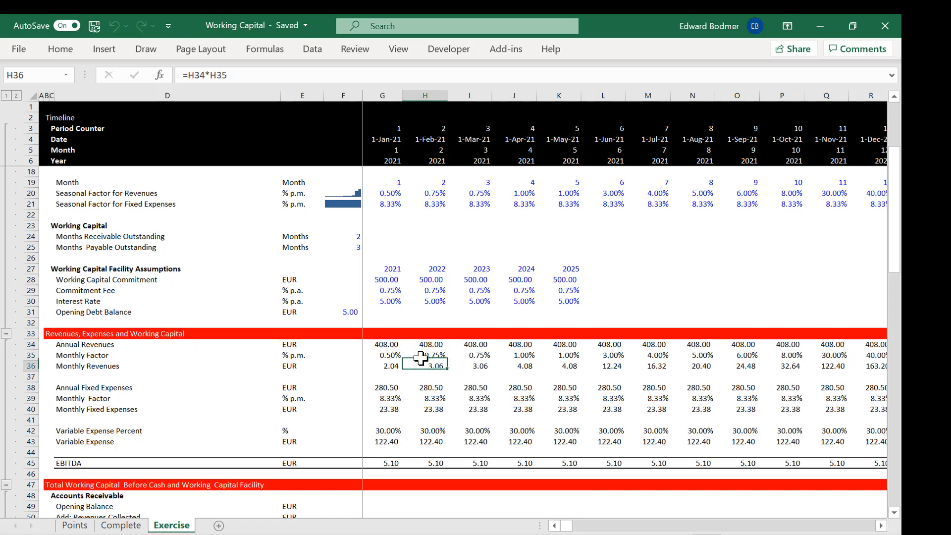
pyautogui.press('Down')
pyautogui.press('Down')
pyautogui.press('Down')
pyautogui.press('Down')
pyautogui.press('Down')
pyautogui.press('Down')
pyautogui.press('Down')
pyautogui.press('Down')
pyautogui.press('Down')
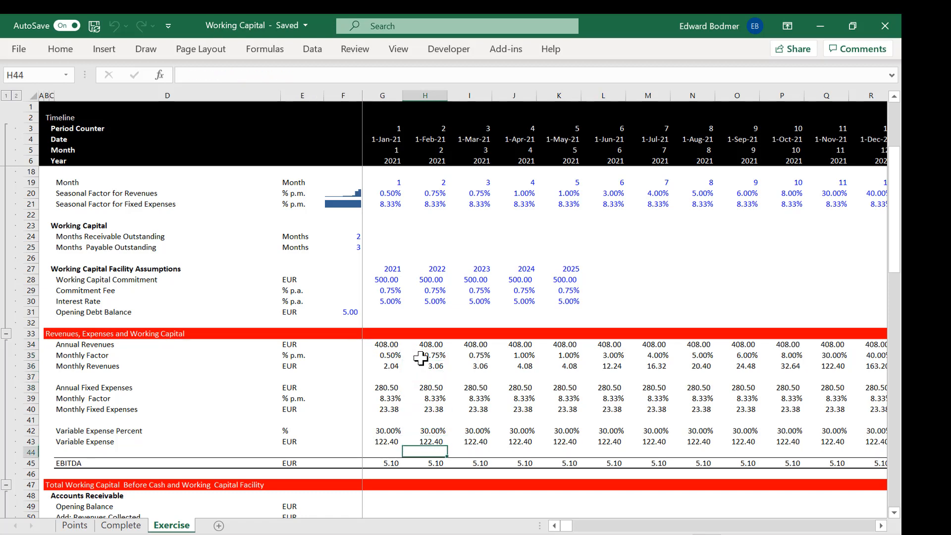
# Step: Change the EBITDA formula in G45 to =G36-G40-G43 so it uses monthly amounts, and copy it across the timeline
pyautogui.press('Left')
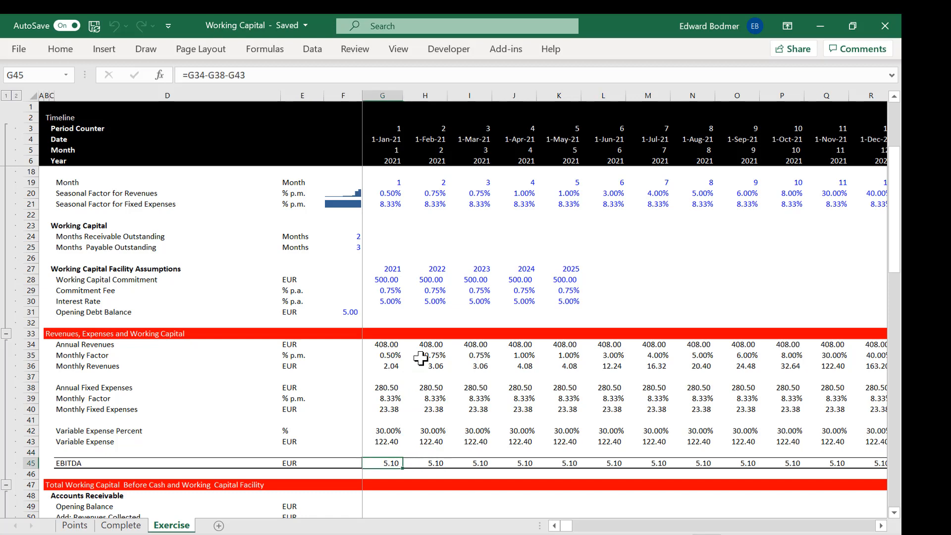
pyautogui.press('F2')
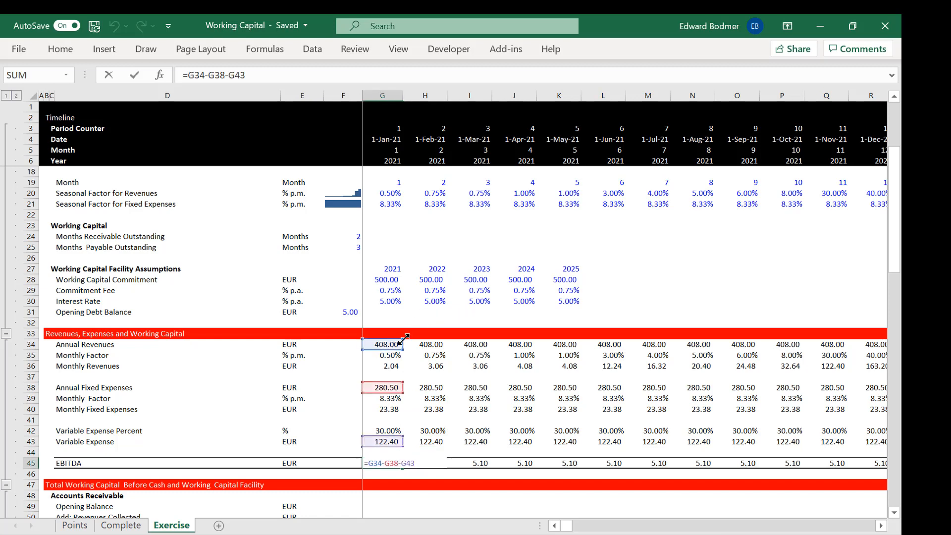
pyautogui.moveTo(395, 346); pyautogui.dragTo(395, 369)
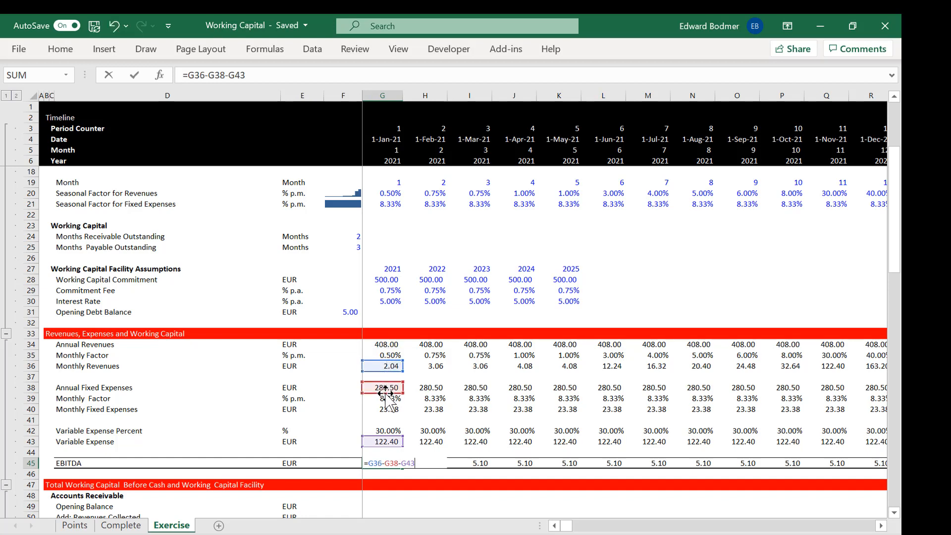
pyautogui.moveTo(385, 402); pyautogui.dragTo(385, 413)
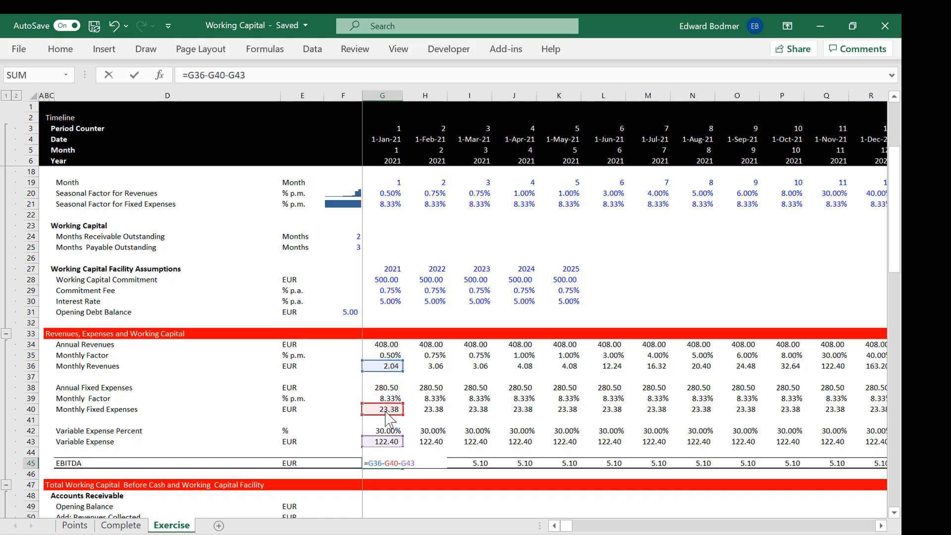
pyautogui.hotkey('ctrl', 'Return')
pyautogui.hotkey('ctrl', 'shift', 'r')
# Step: Examine the EBITDA row across the timeline and how far the copied formulas reach
pyautogui.press('Left')
pyautogui.press('Right')
pyautogui.press('Right')
pyautogui.press('Right')
pyautogui.press('Right')
pyautogui.press('Right')
pyautogui.press('Right')
pyautogui.press('Right')
pyautogui.press('Right')
pyautogui.press('Right')
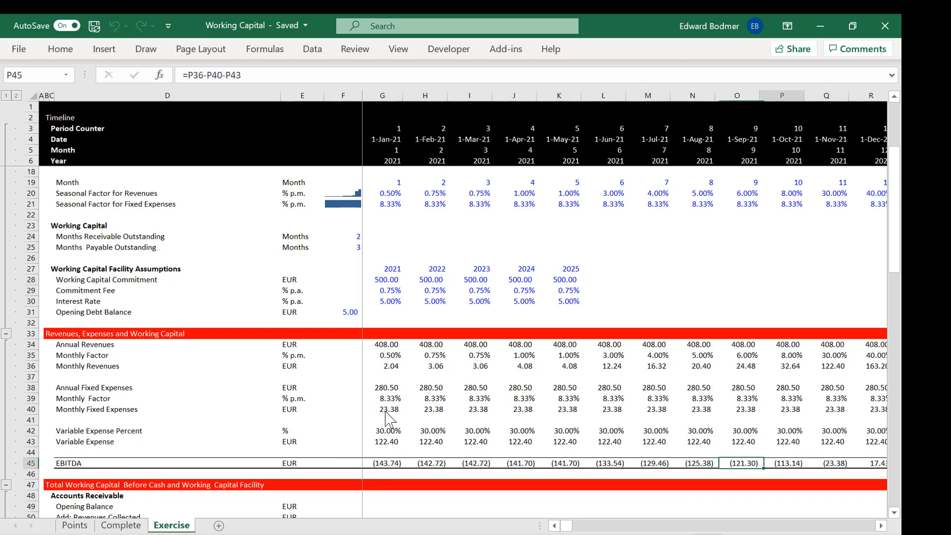
pyautogui.press('Right')
pyautogui.press('Right')
pyautogui.press('Right')
pyautogui.press('Right')
pyautogui.press('Right')
pyautogui.press('Left')
pyautogui.press('Left')
pyautogui.press('Left')
pyautogui.press('Left')
pyautogui.press('Left')
pyautogui.press('Left')
pyautogui.press('Left')
pyautogui.press('Left')
pyautogui.press('Left')
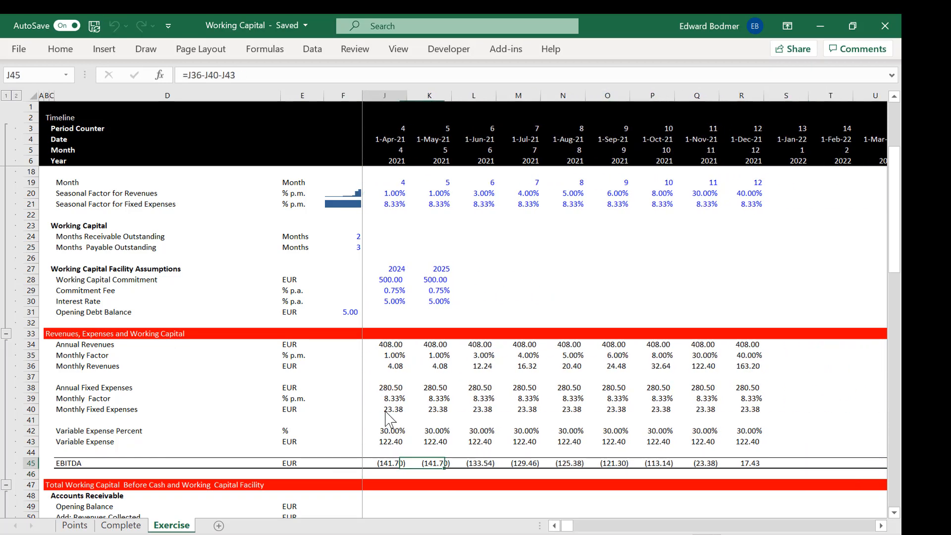
pyautogui.press('Right')
pyautogui.press('Right')
pyautogui.press('Right')
pyautogui.press('Right')
pyautogui.press('Right')
pyautogui.press('Right')
pyautogui.press('Right')
pyautogui.press('Right')
pyautogui.press('Right')
pyautogui.press('Right')
pyautogui.press('Right')
pyautogui.press('Right')
pyautogui.press('Right')
pyautogui.press('Right')
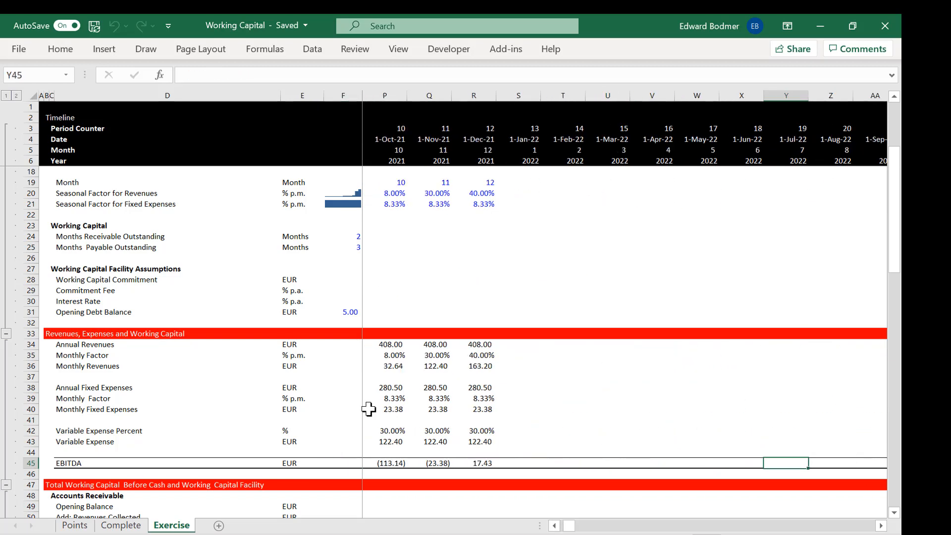
# Step: Copy the December 2021 formulas in R34:R45 across the remaining months of the timeline
pyautogui.click(480, 347)
pyautogui.hotkey('shift', 'Down')
pyautogui.hotkey('shift', 'Down')
pyautogui.hotkey('shift', 'Down')
pyautogui.hotkey('shift', 'Down')
pyautogui.hotkey('shift', 'Down')
pyautogui.hotkey('shift', 'Down')
pyautogui.hotkey('shift', 'Down')
pyautogui.hotkey('shift', 'Down')
pyautogui.hotkey('shift', 'Down')
pyautogui.hotkey('shift', 'Down')
pyautogui.hotkey('shift', 'Down')
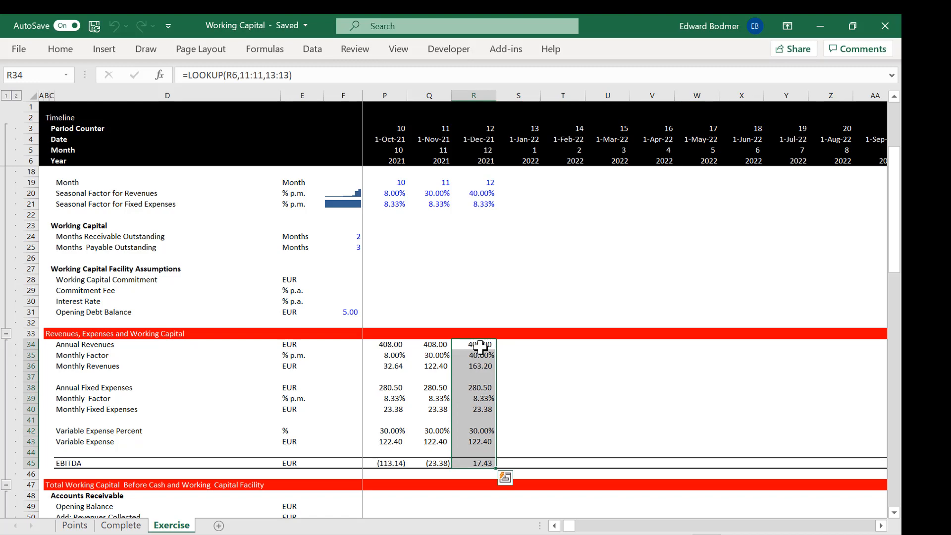
pyautogui.hotkey('ctrl', 'shift', 'r')
# Step: Check the extended revenue, expense and EBITDA formulas in the 2022 columns
pyautogui.press('Right')
pyautogui.press('Right')
pyautogui.press('Right')
pyautogui.press('Right')
pyautogui.press('Right')
pyautogui.press('Right')
pyautogui.press('Right')
pyautogui.press('Right')
pyautogui.press('Right')
pyautogui.press('Right')
pyautogui.press('Right')
pyautogui.press('Right')
pyautogui.press('Right')
pyautogui.press('Right')
pyautogui.press('Right')
pyautogui.press('Right')
pyautogui.press('Right')
pyautogui.press('Right')
pyautogui.press('Right')
pyautogui.press('Right')
pyautogui.press('Right')
pyautogui.press('Right')
pyautogui.press('Right')
pyautogui.press('Right')
pyautogui.press('Right')
pyautogui.press('Right')
pyautogui.press('Right')
pyautogui.press('Right')
pyautogui.press('Right')
pyautogui.press('Right')
pyautogui.press('Right')
pyautogui.press('Right')
pyautogui.press('Right')
pyautogui.press('Right')
pyautogui.press('Right')
pyautogui.press('Right')
pyautogui.press('Right')
pyautogui.press('Home')
pyautogui.press('Left')
pyautogui.press('Down')
pyautogui.press('Down')
pyautogui.press('Down')
pyautogui.press('Down')
pyautogui.press('Down')
pyautogui.press('Down')
pyautogui.press('Down')
pyautogui.press('Down')
pyautogui.press('Down')
pyautogui.press('Down')
pyautogui.press('Down')
pyautogui.press('Right')
pyautogui.press('Right')
pyautogui.press('Right')
pyautogui.press('Right')
pyautogui.press('Right')
pyautogui.press('Right')
pyautogui.press('Right')
pyautogui.press('Right')
pyautogui.press('Right')
pyautogui.press('Right')
pyautogui.press('Right')
pyautogui.press('Right')
pyautogui.press('Right')
pyautogui.press('Right')
pyautogui.press('Right')
pyautogui.press('Right')
pyautogui.press('Right')
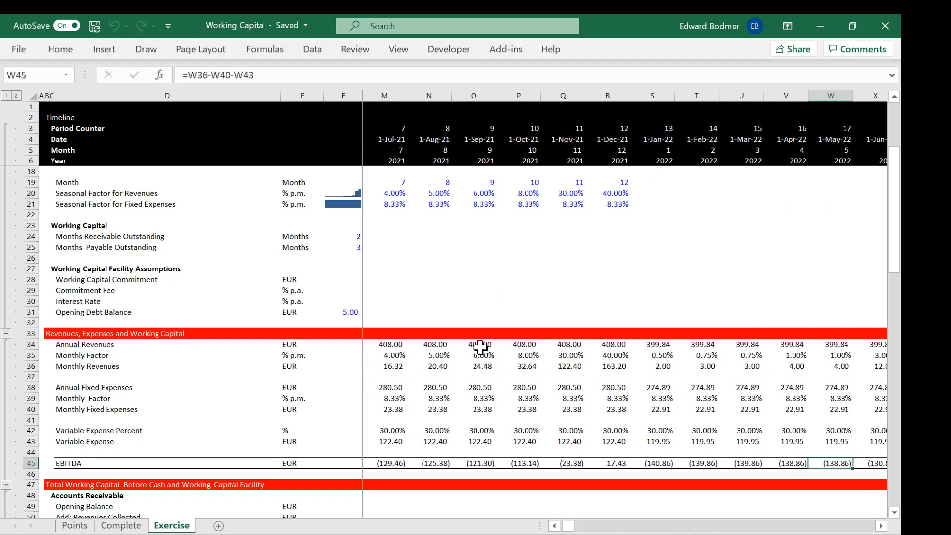
# Step: Compare the monthly EBITDA values in row 45 around the end of 2021 and back towards January
pyautogui.press('Left')
pyautogui.press('Left')
pyautogui.press('Left')
pyautogui.press('Left')
pyautogui.press('Left')
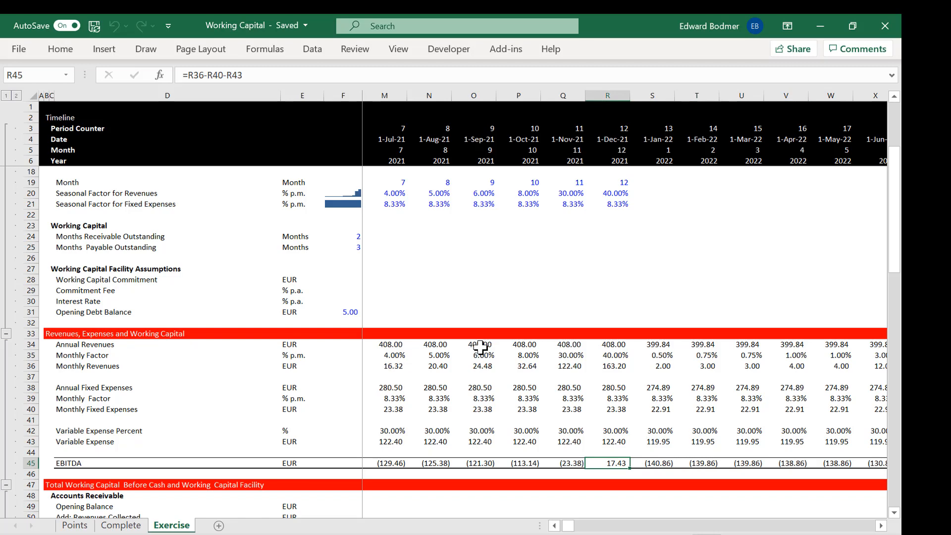
pyautogui.press('Left')
pyautogui.press('Left')
pyautogui.press('Left')
pyautogui.press('Left')
pyautogui.press('Left')
pyautogui.press('Left')
pyautogui.press('Left')
pyautogui.press('Left')
pyautogui.press('Left')
pyautogui.press('Right')
pyautogui.press('Right')
pyautogui.press('Right')
pyautogui.press('Right')
pyautogui.press('Right')
pyautogui.press('Right')
pyautogui.press('Right')
pyautogui.press('Right')
pyautogui.press('Right')
pyautogui.press('Right')
pyautogui.press('Left')
pyautogui.press('Left')
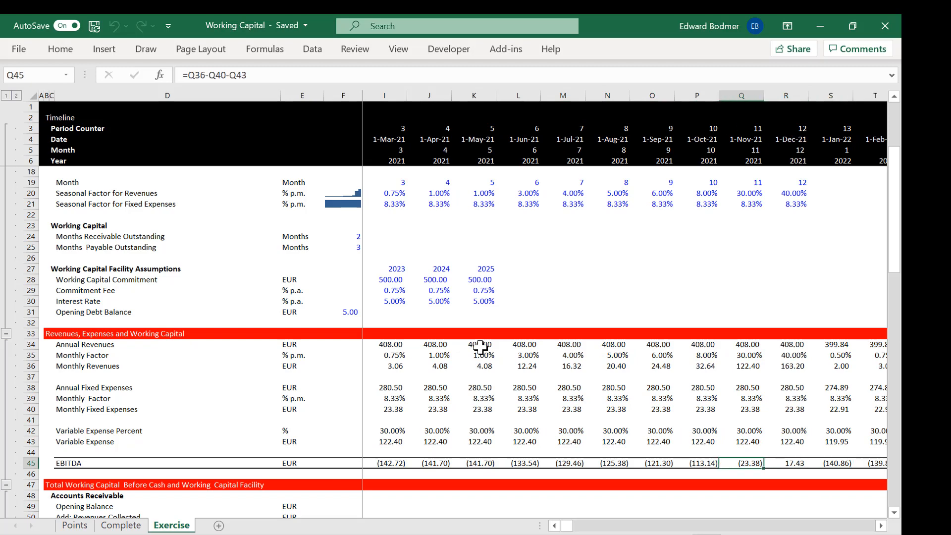
pyautogui.press('Left')
pyautogui.press('Left')
pyautogui.press('Left')
pyautogui.press('Left')
pyautogui.press('Left')
pyautogui.press('Left')
pyautogui.press('Left')
pyautogui.press('Left')
pyautogui.press('Left')
pyautogui.press('Left')
pyautogui.press('Left')
pyautogui.press('Left')
pyautogui.press('Left')
pyautogui.press('Left')
pyautogui.press('Left')
pyautogui.press('Left')
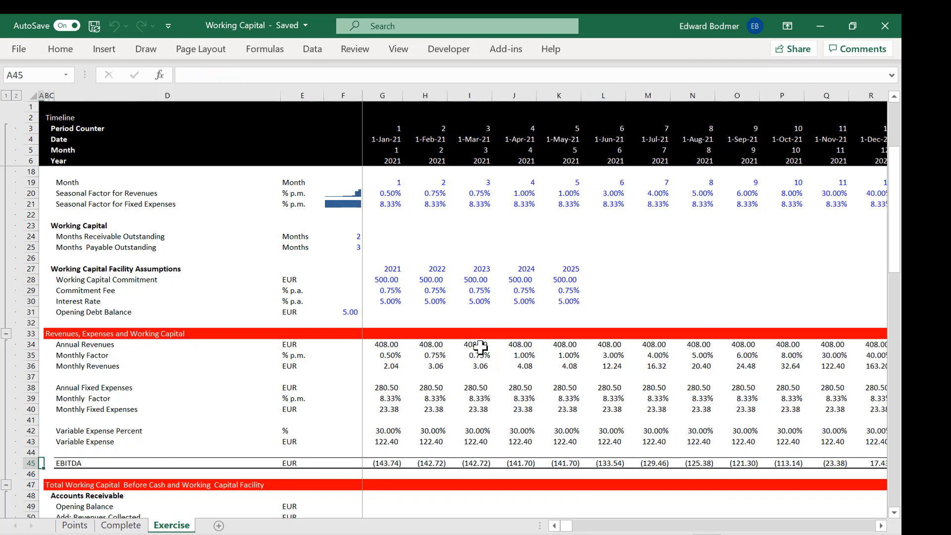
# Step: Examine the Accounts Receivable rows below EBITDA, from the opening balance to the closing balance
pyautogui.press('Right')
pyautogui.press('Right')
pyautogui.press('Right')
pyautogui.press('Right')
pyautogui.press('Right')
pyautogui.press('Right')
pyautogui.press('Right')
pyautogui.press('Right')
pyautogui.press('Down')
pyautogui.press('Down')
pyautogui.press('Down')
pyautogui.press('Down')
pyautogui.press('Down')
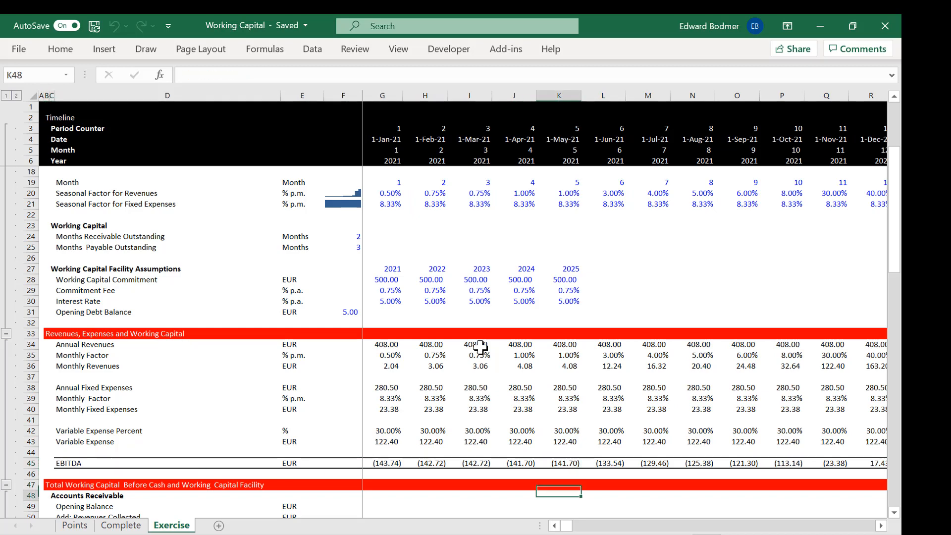
pyautogui.press('Down')
pyautogui.press('Down')
pyautogui.press('Down')
pyautogui.press('Up')
pyautogui.press('Up')
pyautogui.press('Up')
pyautogui.press('Up')
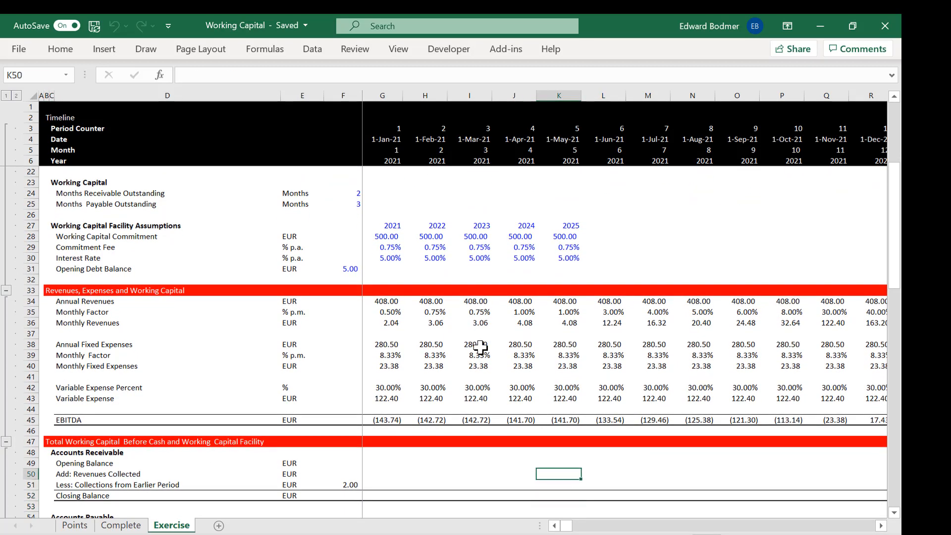
pyautogui.press('Left')
pyautogui.press('Left')
pyautogui.press('Left')
pyautogui.press('Left')
pyautogui.press('Left')
pyautogui.press('Down')
pyautogui.press('Left')
pyautogui.press('Up')
pyautogui.press('Right')
pyautogui.press('Right')
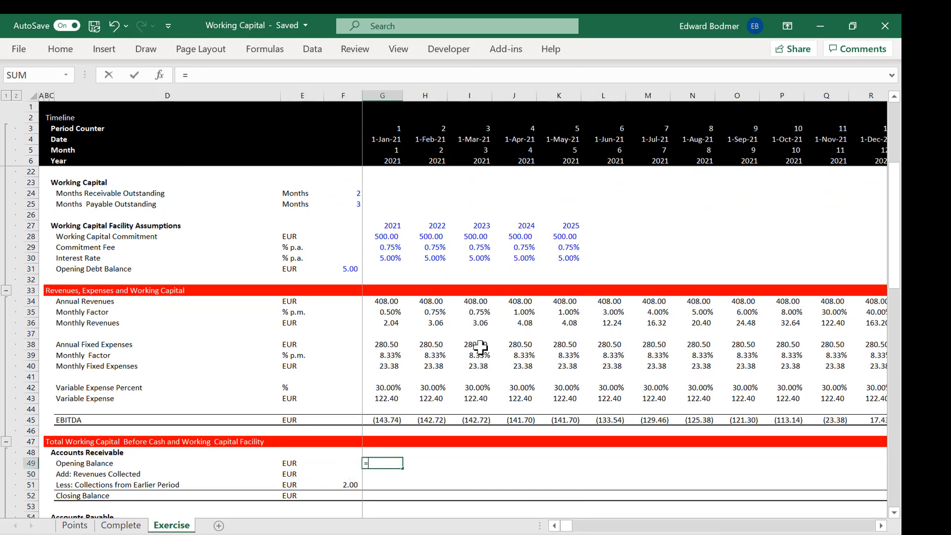
pyautogui.press('Down')
pyautogui.press('Down')
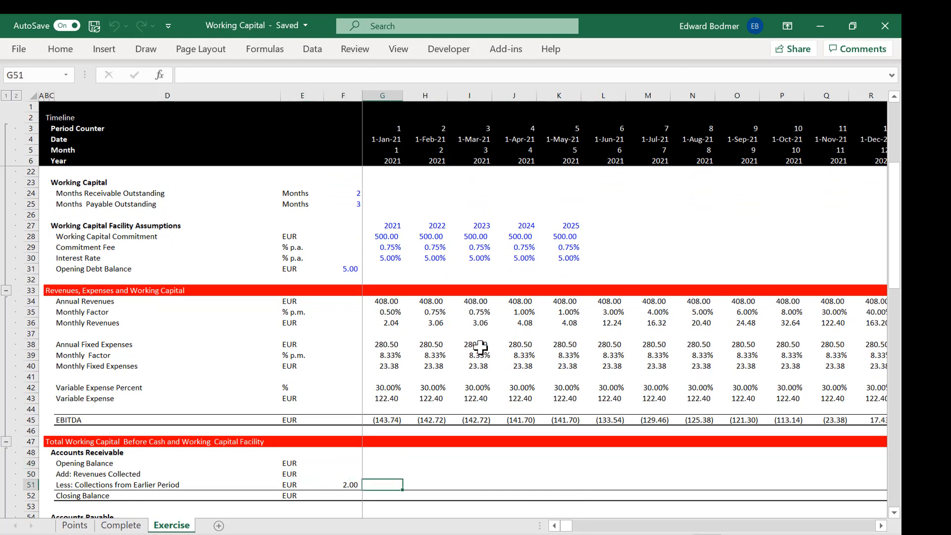
# Step: Try to link the accounts receivable closing balance in F52 to an opening value among the inputs in column F
pyautogui.press('Down')
pyautogui.press('Left')
pyautogui.press('Down')
pyautogui.press('Up')
pyautogui.write('=')
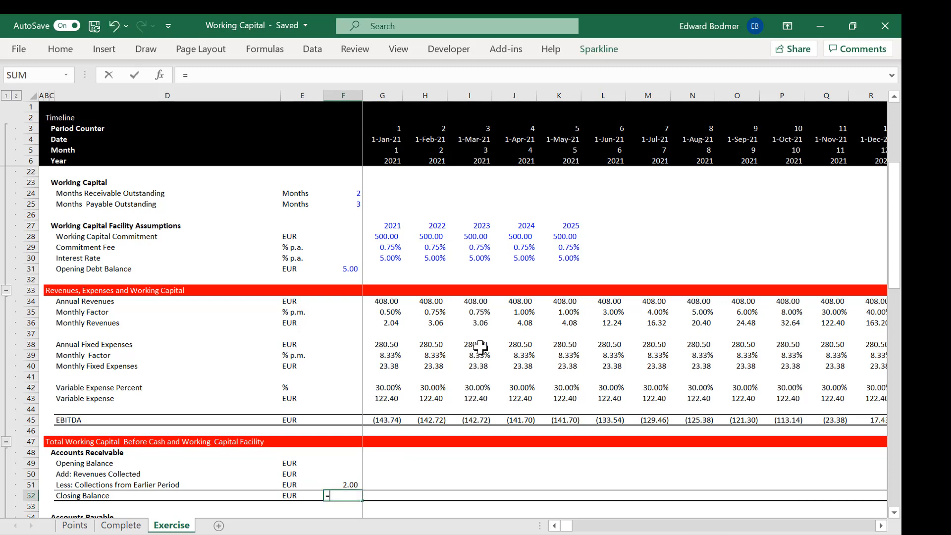
pyautogui.press('Up')
pyautogui.press('Up')
pyautogui.press('Up')
pyautogui.press('Up')
pyautogui.press('Up')
pyautogui.press('Up')
pyautogui.press('Up')
pyautogui.press('Up')
pyautogui.press('Up')
pyautogui.press('Up')
pyautogui.press('Up')
pyautogui.press('Up')
pyautogui.press('Up')
pyautogui.press('Up')
pyautogui.press('Up')
pyautogui.press('Up')
pyautogui.press('Up')
pyautogui.press('Up')
pyautogui.press('Up')
pyautogui.press('Up')
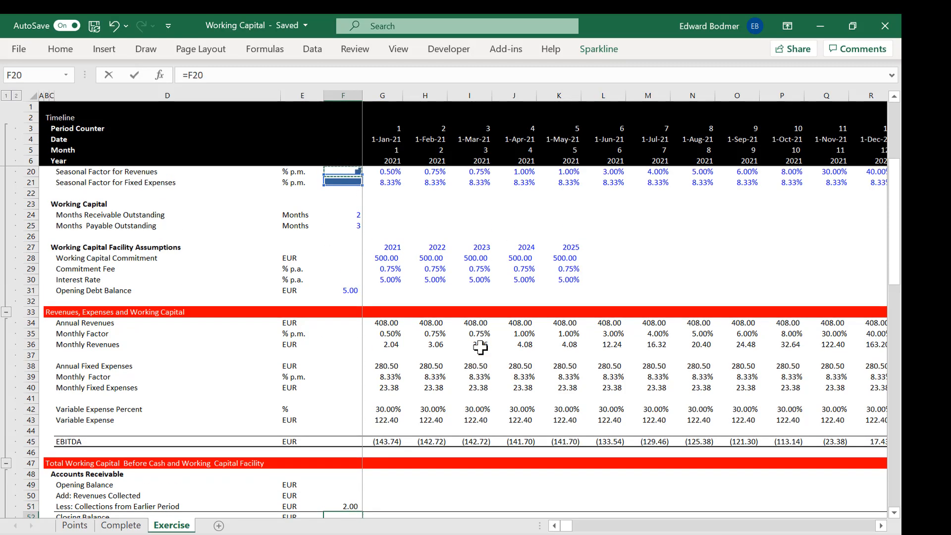
pyautogui.press('Up')
pyautogui.press('Down')
pyautogui.press('Down')
pyautogui.press('Down')
pyautogui.press('Down')
pyautogui.press('Down')
pyautogui.press('Down')
pyautogui.press('Down')
pyautogui.press('Down')
pyautogui.press('Down')
pyautogui.press('Down')
pyautogui.press('Down')
pyautogui.press('Down')
pyautogui.press('Down')
pyautogui.press('Down')
pyautogui.press('Down')
pyautogui.press('Down')
pyautogui.press('Down')
pyautogui.press('Down')
pyautogui.press('Up')
pyautogui.press('Up')
pyautogui.press('Up')
pyautogui.press('Up')
pyautogui.press('Up')
pyautogui.press('Up')
pyautogui.press('Up')
pyautogui.press('Up')
pyautogui.press('Up')
pyautogui.press('Up')
pyautogui.press('Down')
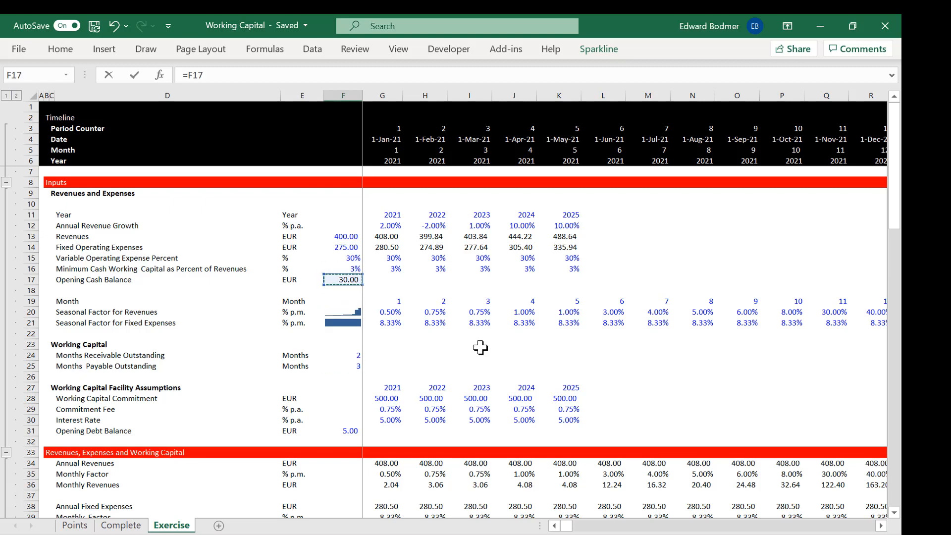
pyautogui.press('Escape')
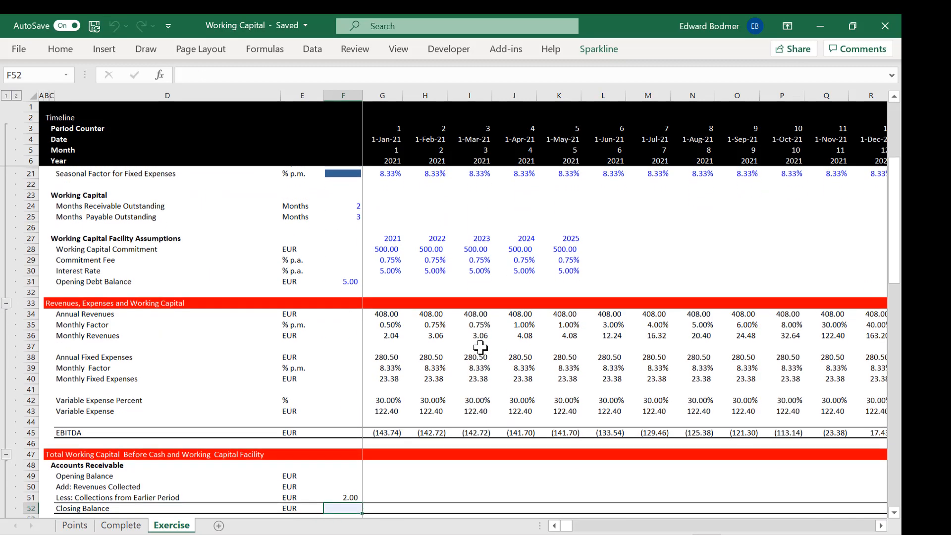
# Step: Link the January 2021 accounts receivable opening balance in G49 to the prior period's closing balance in F52
pyautogui.press('Up')
pyautogui.press('Down')
pyautogui.press('Right')
pyautogui.press('Up')
pyautogui.press('Up')
pyautogui.press('Up')
pyautogui.write('=')
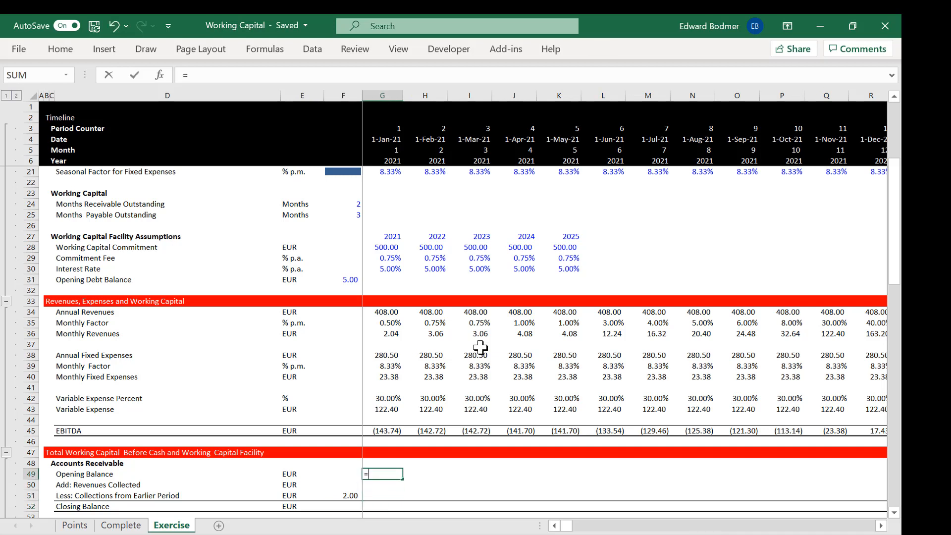
pyautogui.press('Down')
pyautogui.press('Down')
pyautogui.press('Down')
pyautogui.press('Left')
pyautogui.press('Return')
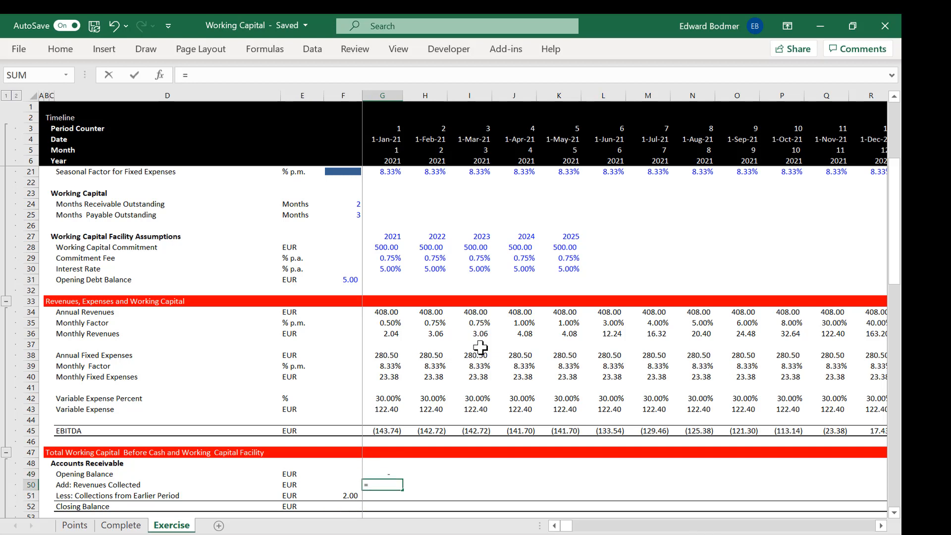
pyautogui.press('Escape')
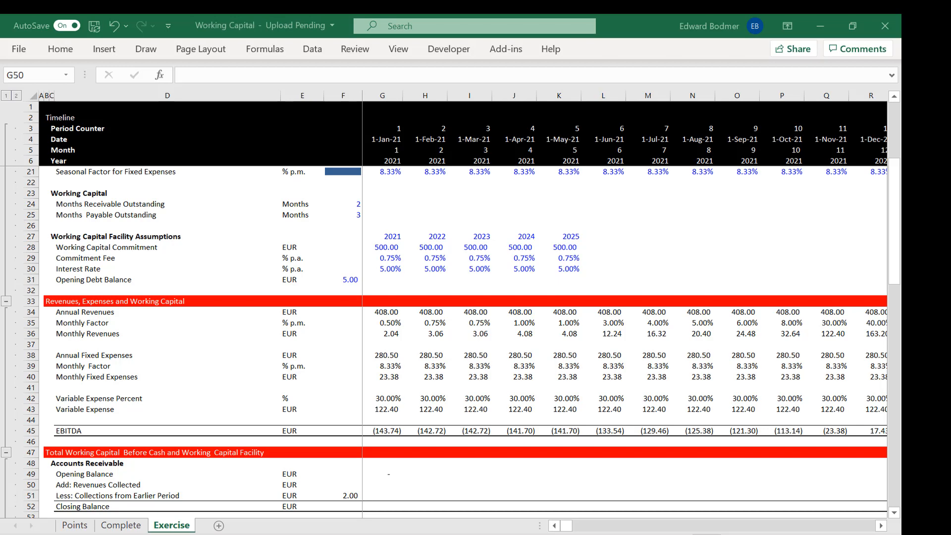
pyautogui.click(627, 534)
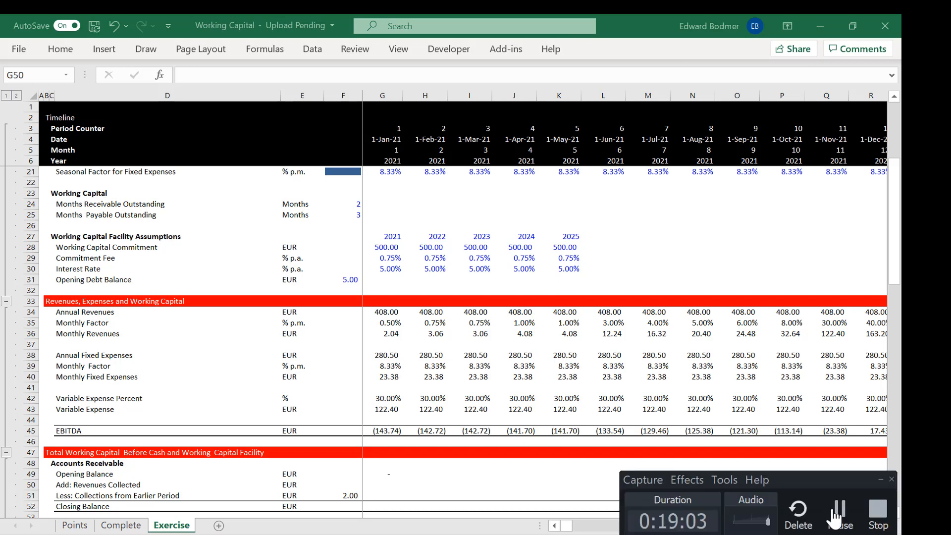
pyautogui.click(840, 515)
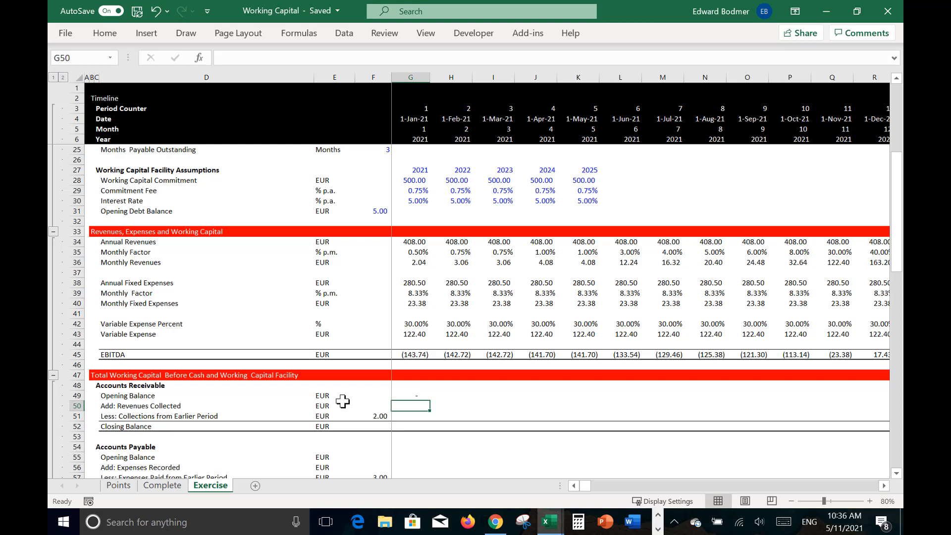
# Step: Start the January 2021 formula for added revenues in G50 of the Accounts Receivable section
pyautogui.write('=')
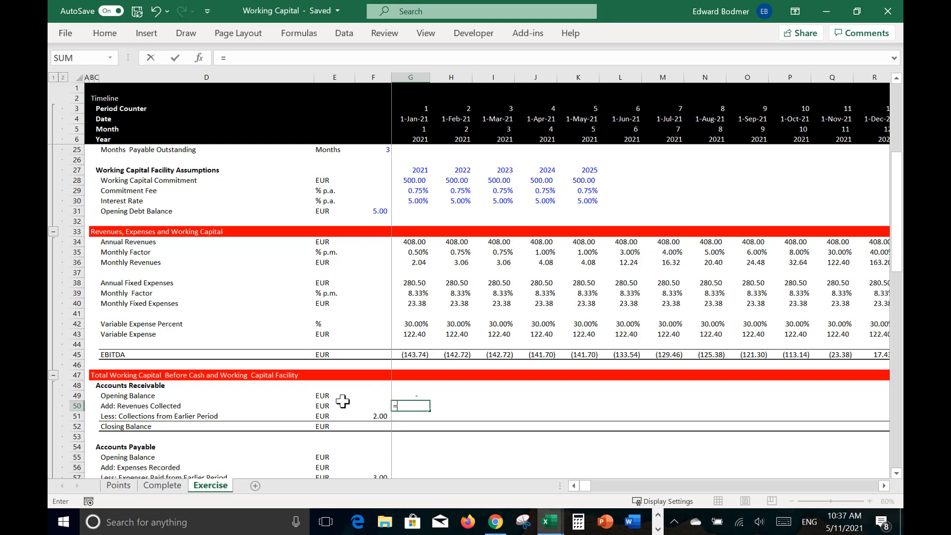
# Step: Link the January 2021 receivables addition in G50 to the monthly revenues in G36
pyautogui.press('Up')
pyautogui.press('Up')
pyautogui.press('Up')
pyautogui.press('Up')
pyautogui.press('Up')
pyautogui.press('Up')
pyautogui.press('Up')
pyautogui.press('Up')
pyautogui.press('Up')
pyautogui.press('Up')
pyautogui.press('Up')
pyautogui.press('Up')
pyautogui.press('Up')
pyautogui.press('Up')
pyautogui.press('Up')
pyautogui.press('Up')
pyautogui.press('Down')
pyautogui.press('Down')
pyautogui.press('Return')
pyautogui.press('Up')
pyautogui.press('Up')
pyautogui.press('Up')
pyautogui.press('Down')
pyautogui.press('Down')
pyautogui.press('Down')
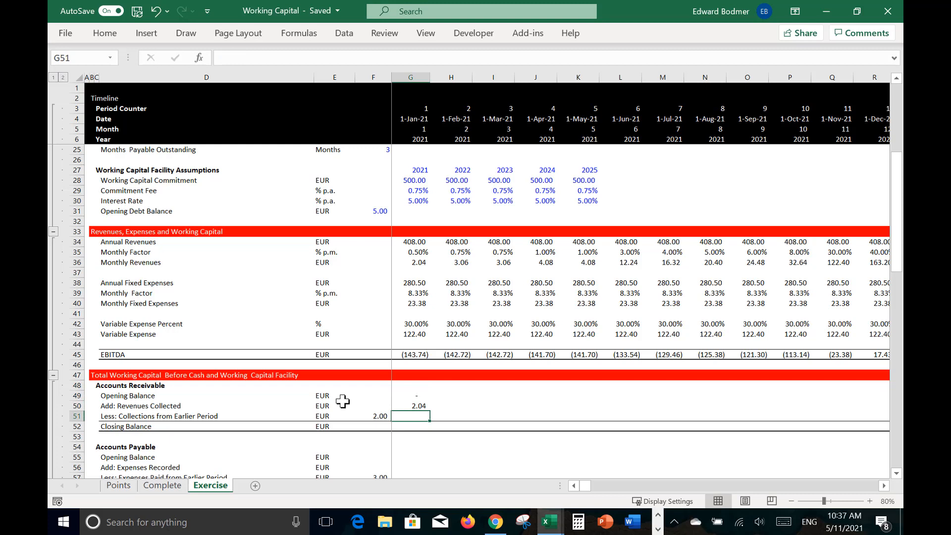
# Step: Begin the collections formula in G51 with an IF test that period counter G3 exceeds the collection lag $F$51
pyautogui.write('=if')
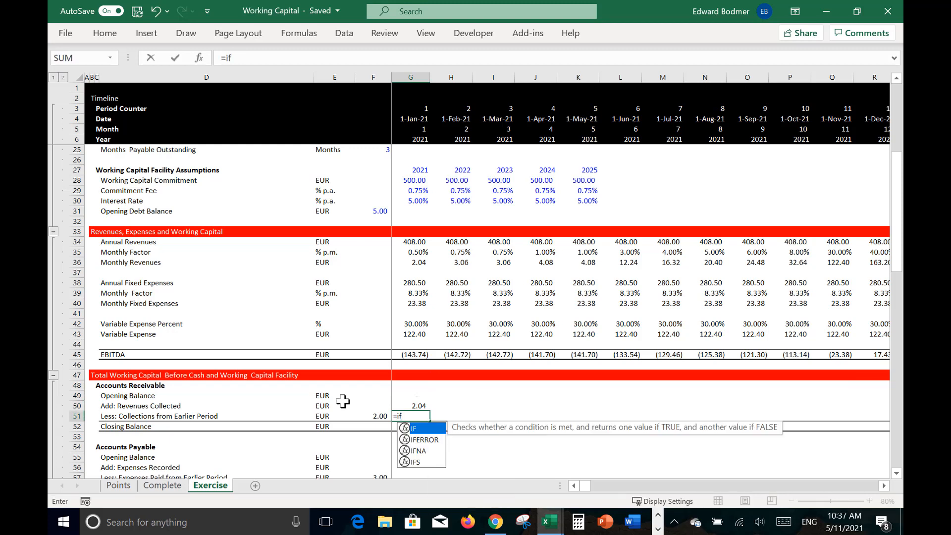
pyautogui.write('(')
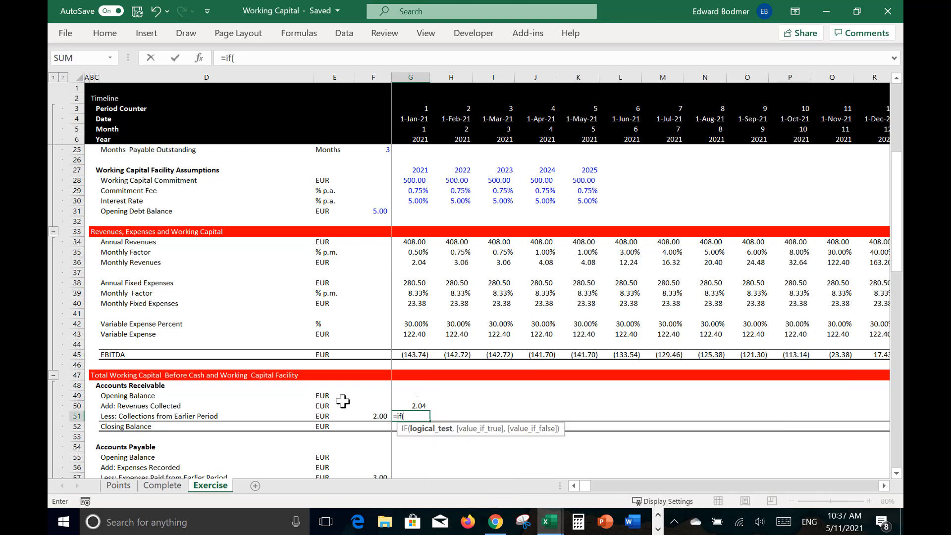
pyautogui.click(412, 100)
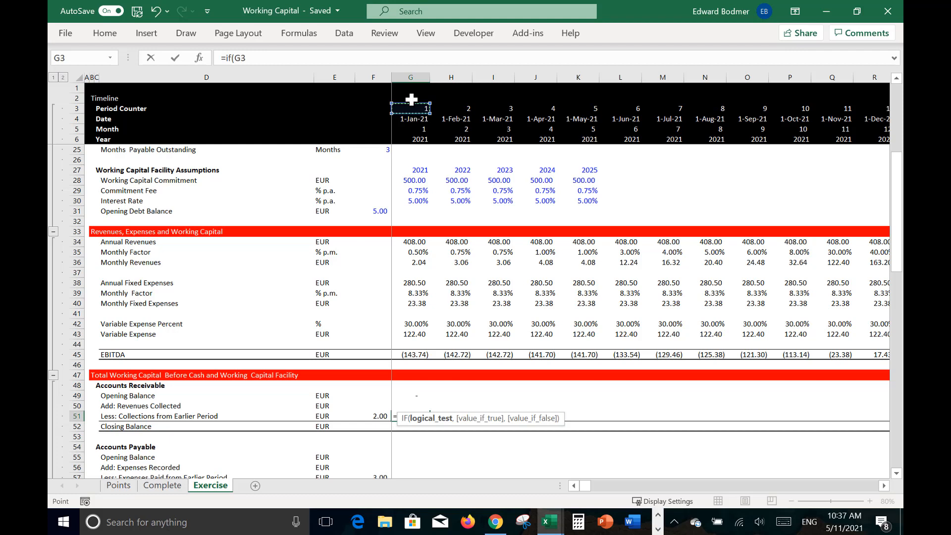
pyautogui.write('>')
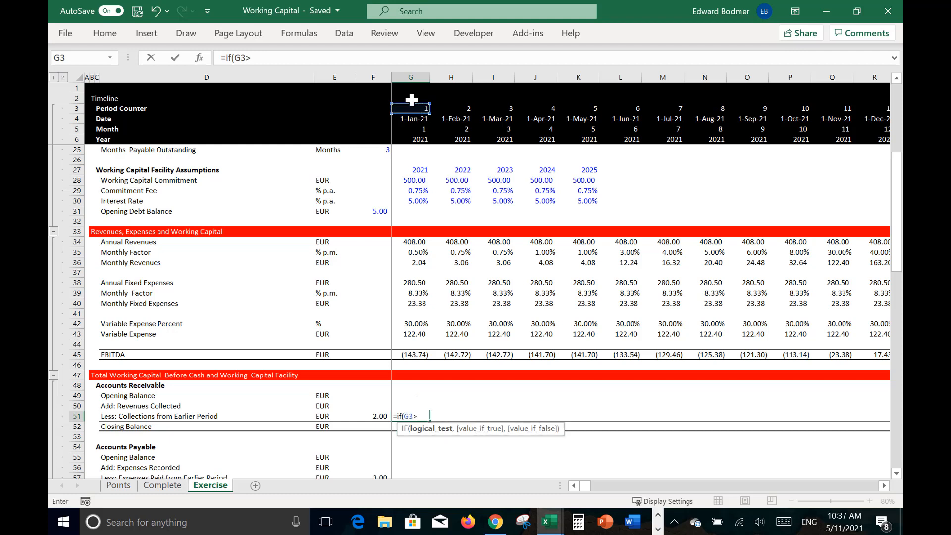
pyautogui.press('Left')
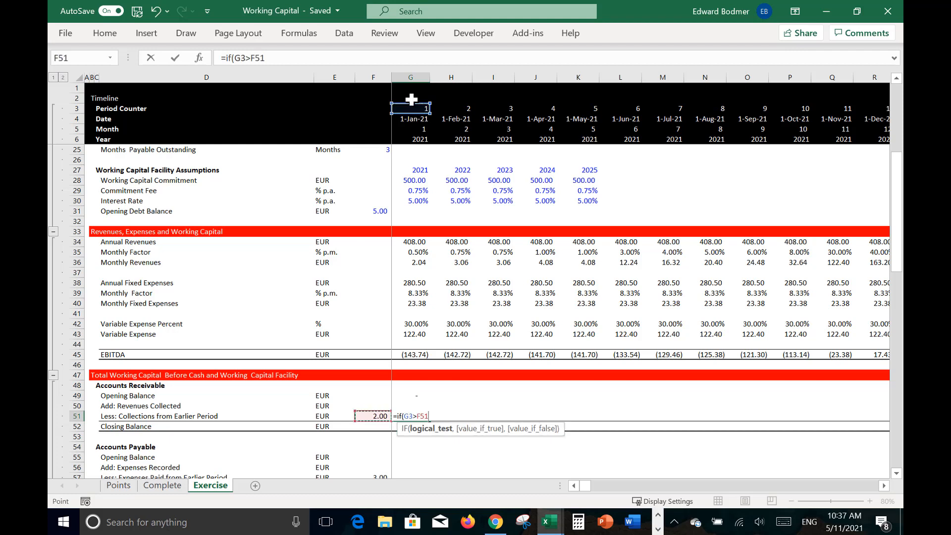
pyautogui.press('F4')
# Step: Complete the G51 formula with OFFSET(G50,0,-$F$51) as the true value, accepting the closing bracket correction
pyautogui.write(',off')
pyautogui.press('Tab')
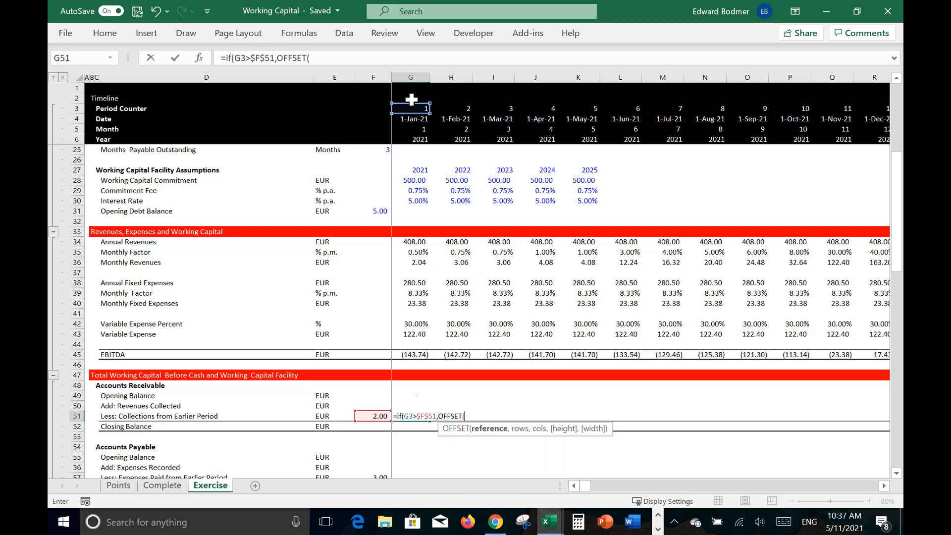
pyautogui.press('Up')
pyautogui.write(',')
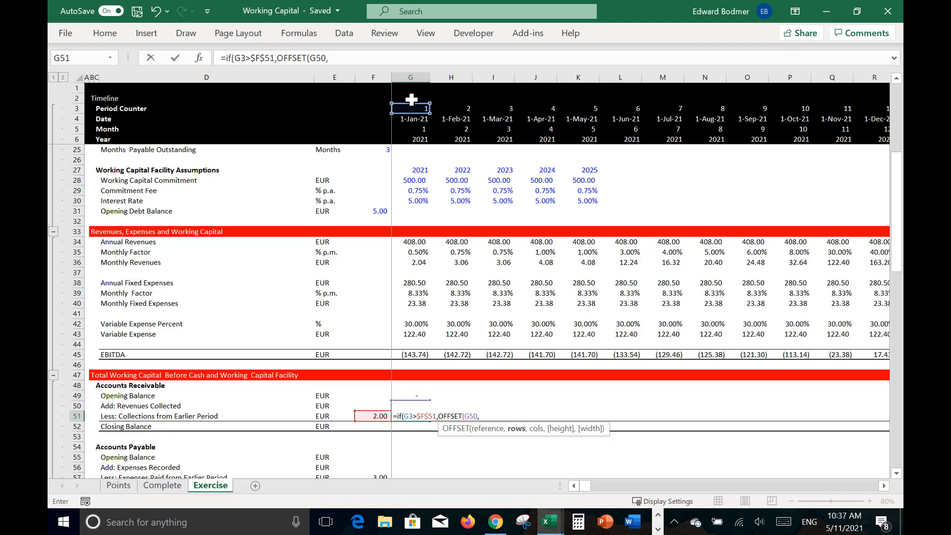
pyautogui.write('0,-')
pyautogui.press('Left')
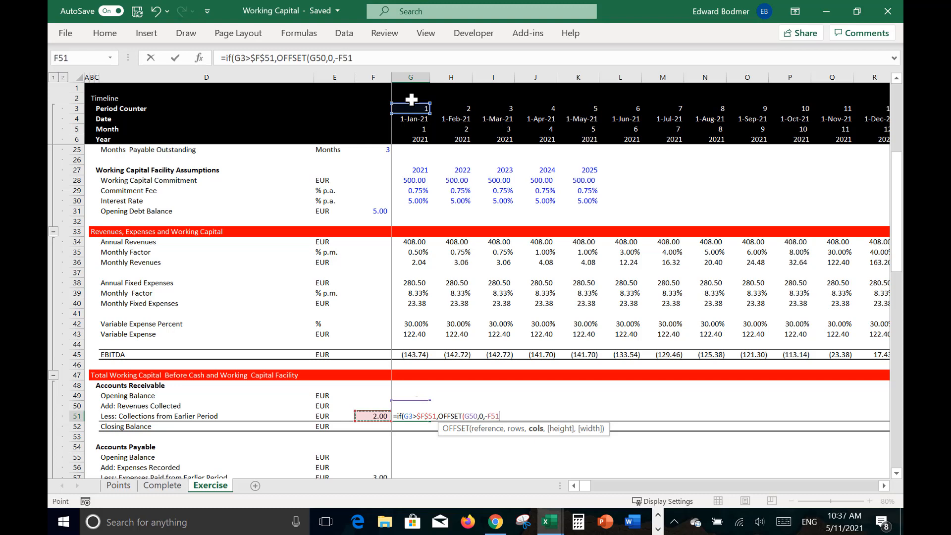
pyautogui.press('F4')
pyautogui.press('Return')
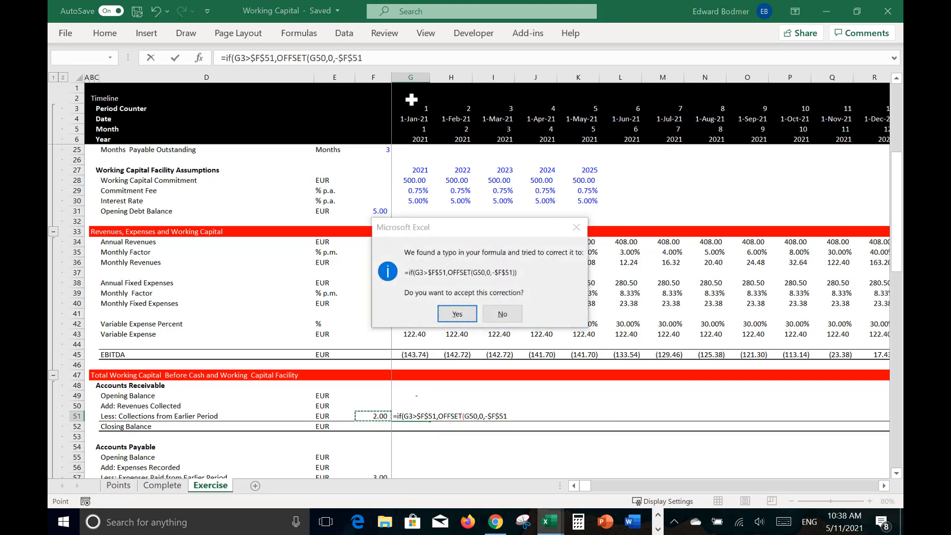
pyautogui.press('Return')
# Step: Multiply the collections formula in G51 by 1 so that a false result is numeric
pyautogui.press('Up')
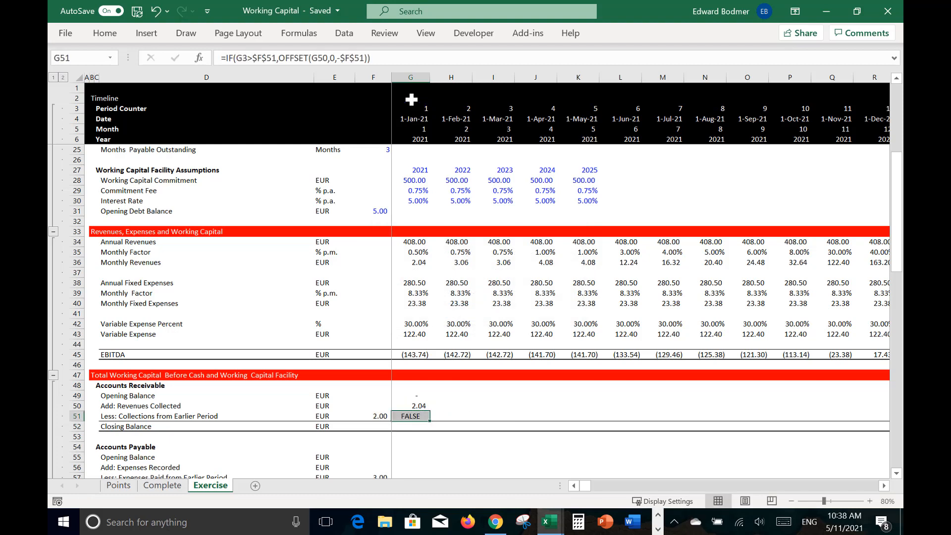
pyautogui.press('F2')
pyautogui.write('*1')
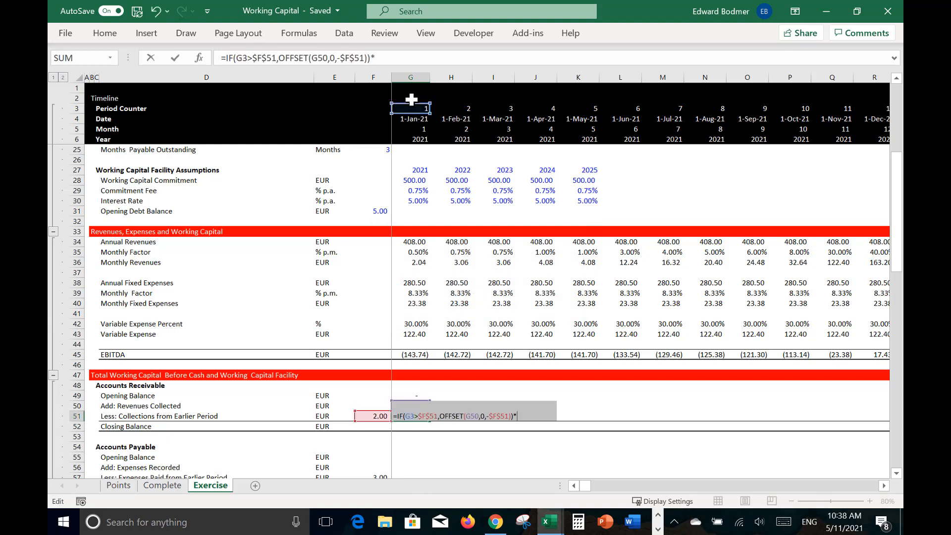
pyautogui.hotkey('ctrl', 'Return')
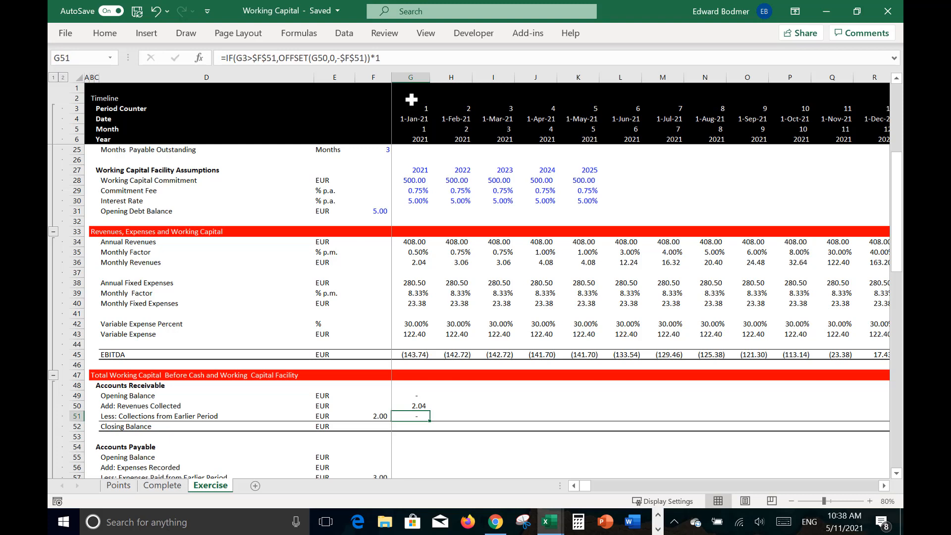
# Step: Try to enter the accounts receivable closing balance formula in G52, starting from the opening balance G49
pyautogui.press('Down')
pyautogui.write('=')
pyautogui.press('Up')
pyautogui.press('Up')
pyautogui.press('Up')
pyautogui.press('Up')
pyautogui.press('Down')
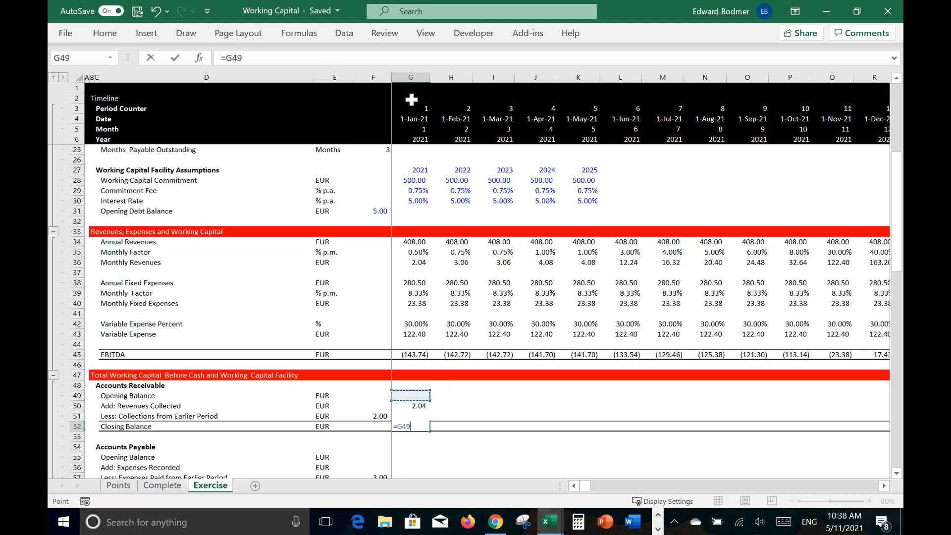
pyautogui.write('_')
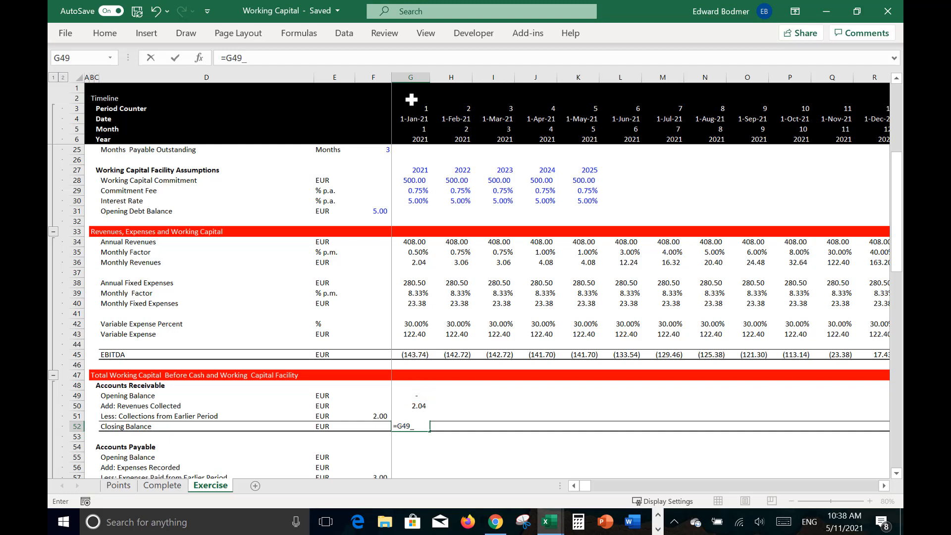
pyautogui.press('Up')
pyautogui.press('Down')
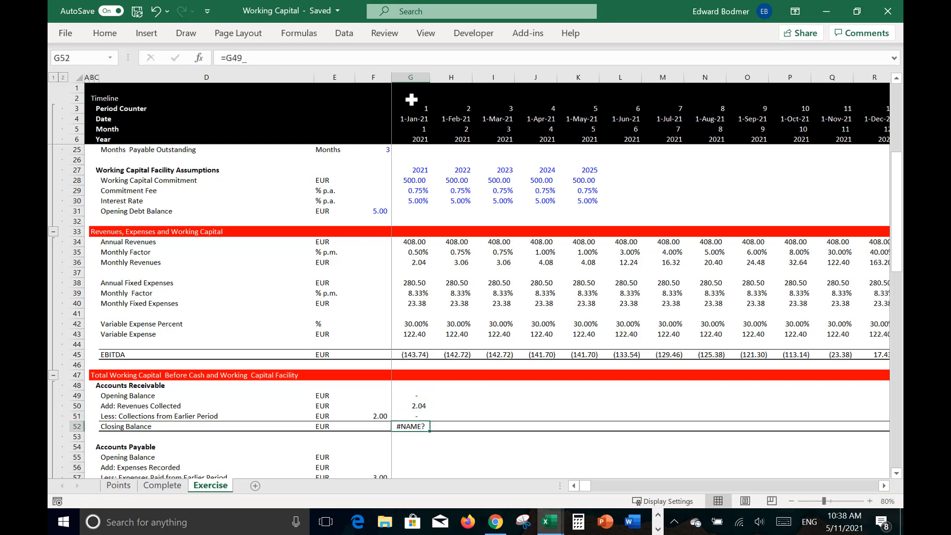
# Step: Calculate the January 2021 receivable closing balance in G52 as =G49+G50-G51
pyautogui.write('=')
pyautogui.press('Up')
pyautogui.press('Up')
pyautogui.press('Up')
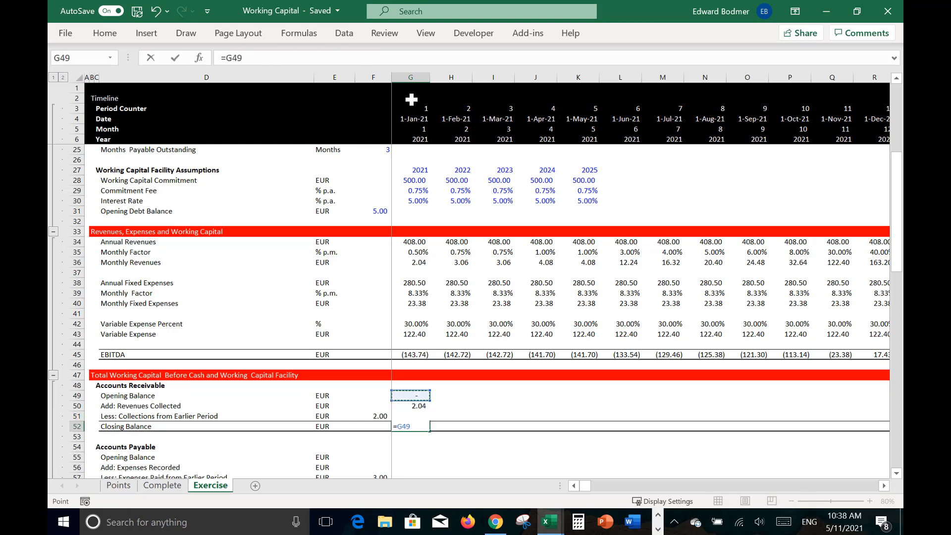
pyautogui.write('+')
pyautogui.press('Up')
pyautogui.press('Up')
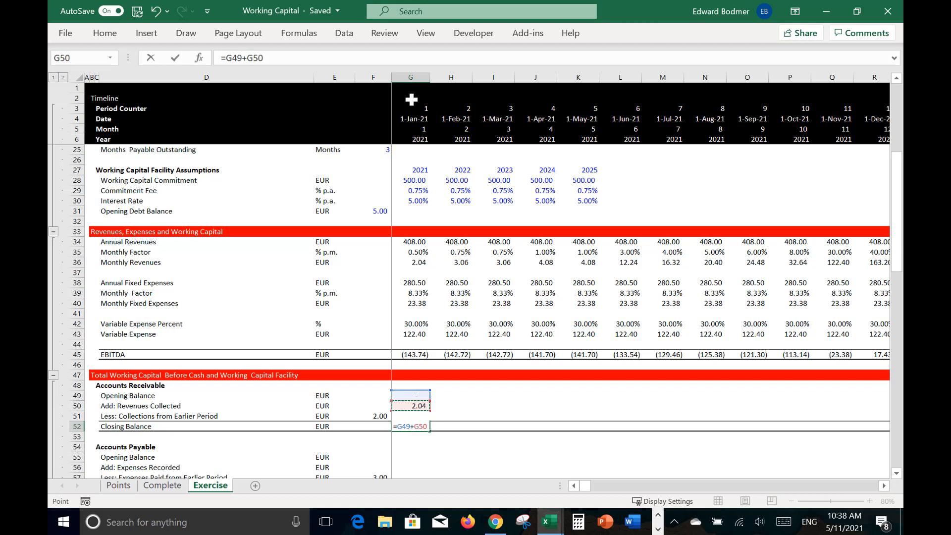
pyautogui.write('-')
pyautogui.press('Up')
pyautogui.press('Return')
# Step: Fill the Accounts Receivable formulas in G49:G52 across the timeline
pyautogui.press('Up')
pyautogui.press('Up')
pyautogui.press('Up')
pyautogui.press('Up')
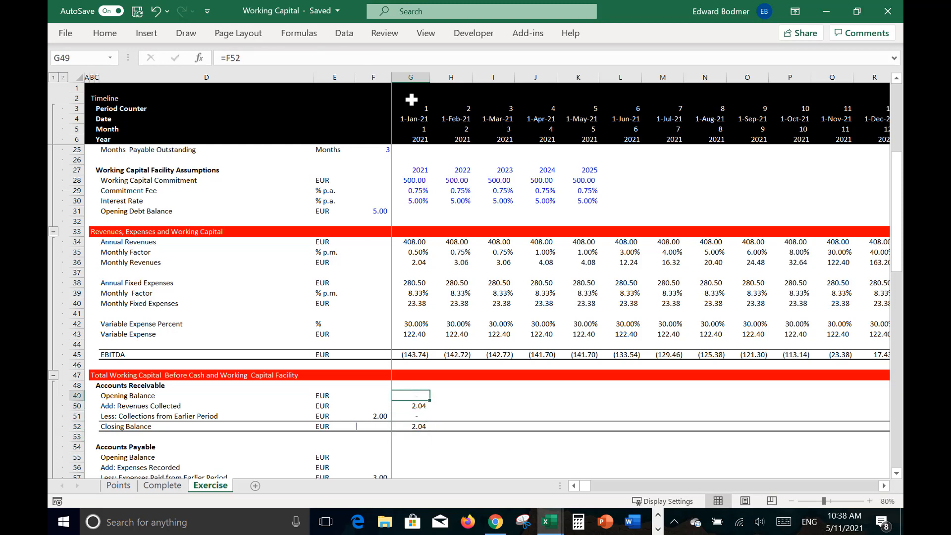
pyautogui.hotkey('shift', 'Down')
pyautogui.hotkey('shift', 'Down')
pyautogui.hotkey('shift', 'Down')
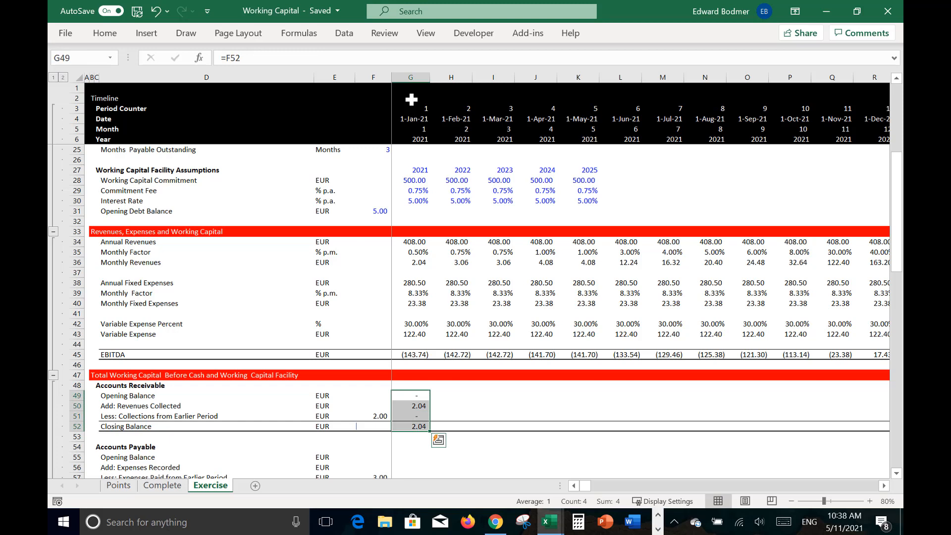
pyautogui.hotkey('ctrl', 'shift', 'r')
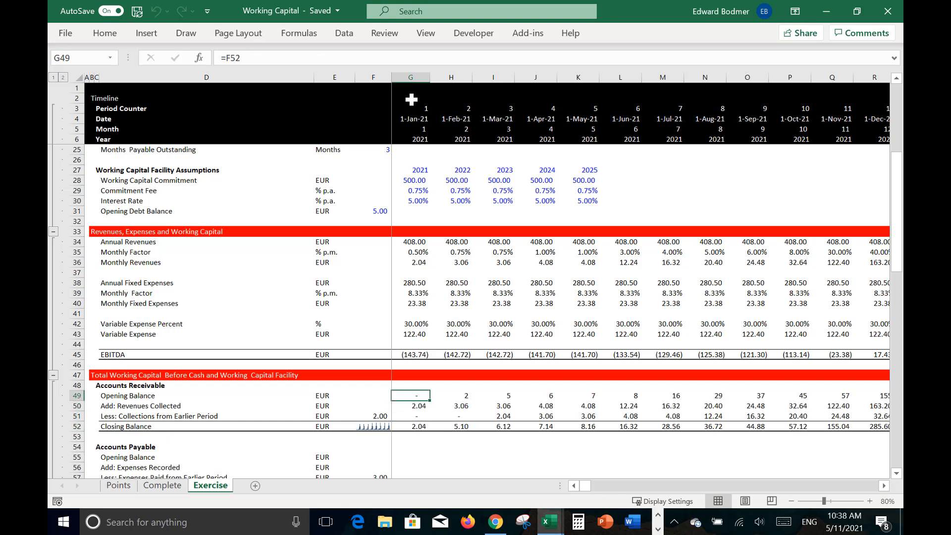
# Step: Examine the March 2021 formulas for earlier-period collections in I51 and the closing balance in I52
pyautogui.press('Down')
pyautogui.press('Down')
pyautogui.press('Right')
pyautogui.press('Right')
pyautogui.press('Right')
pyautogui.press('Left')
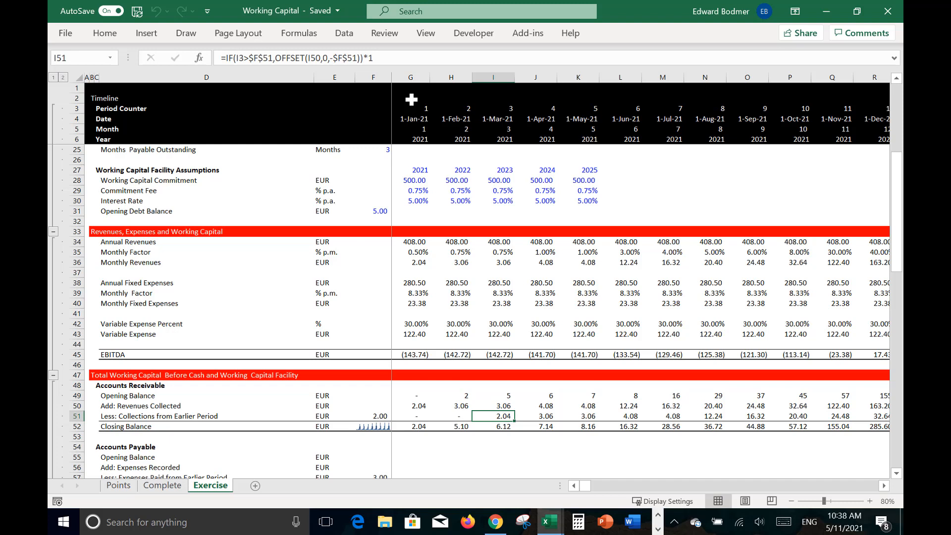
pyautogui.press('Down')
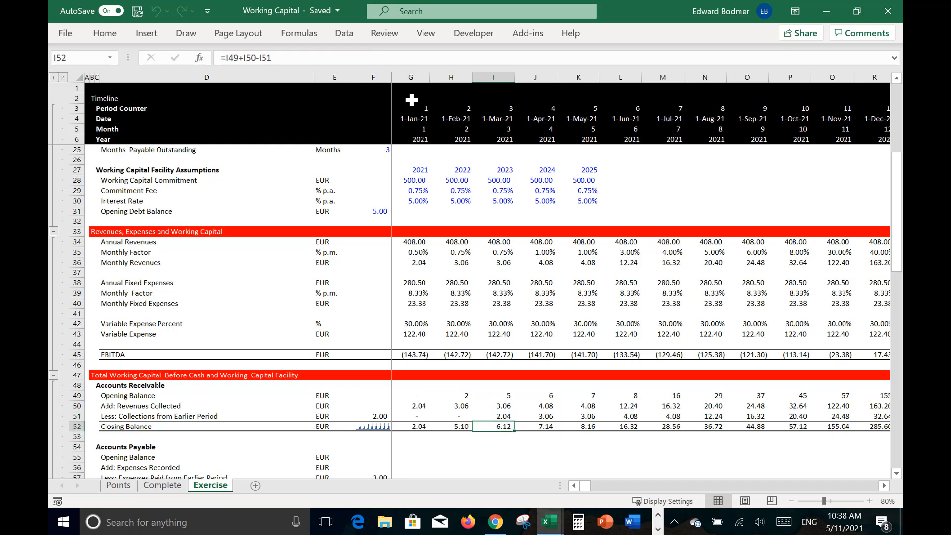
# Step: Link the January 2021 accounts payable opening balance in G55 to the prior period's closing balance in F58
pyautogui.press('Down')
pyautogui.press('Down')
pyautogui.press('Down')
pyautogui.press('Down')
pyautogui.press('Down')
pyautogui.press('Down')
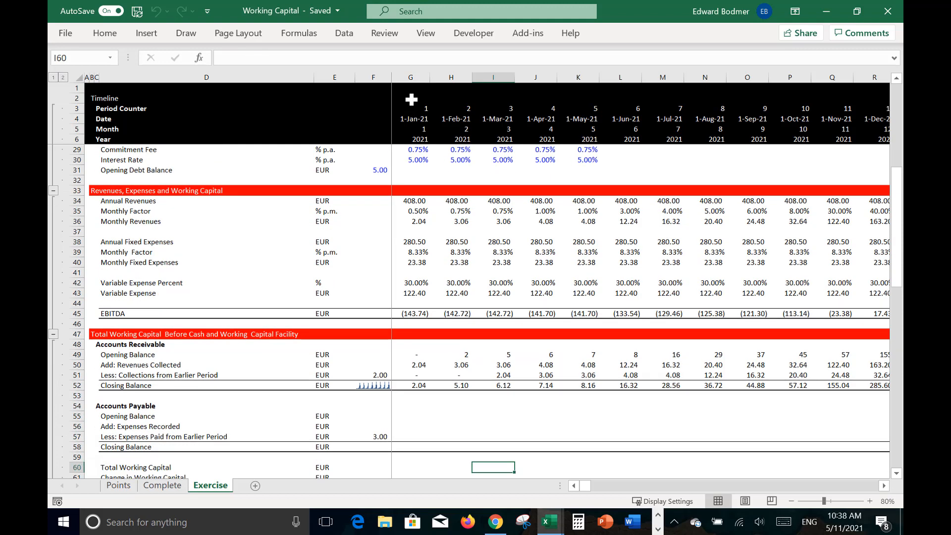
pyautogui.press('Up')
pyautogui.press('Up')
pyautogui.press('Left')
pyautogui.press('Left')
pyautogui.press('Left')
pyautogui.press('Left')
pyautogui.press('Up')
pyautogui.press('Right')
pyautogui.press('Right')
pyautogui.write('=')
pyautogui.press('Down')
pyautogui.press('Down')
pyautogui.press('Down')
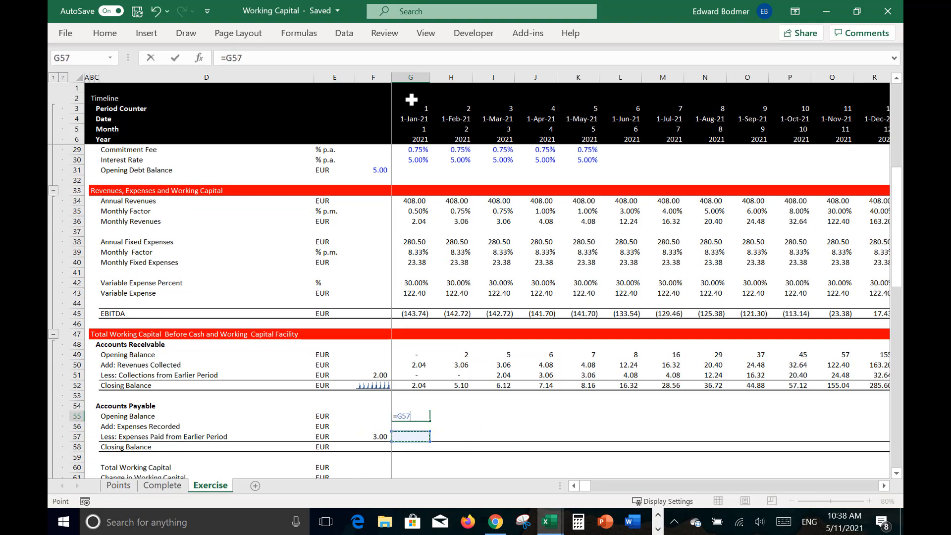
pyautogui.press('Left')
pyautogui.press('Return')
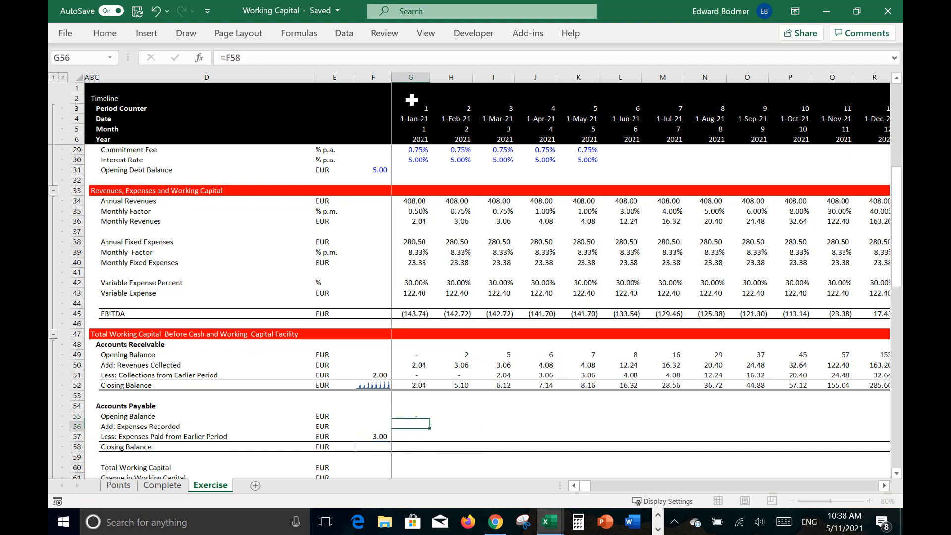
# Step: Set the January 2021 expenses recorded in G56 to the sum of variable expense G43 and monthly fixed expenses G40
pyautogui.write('=')
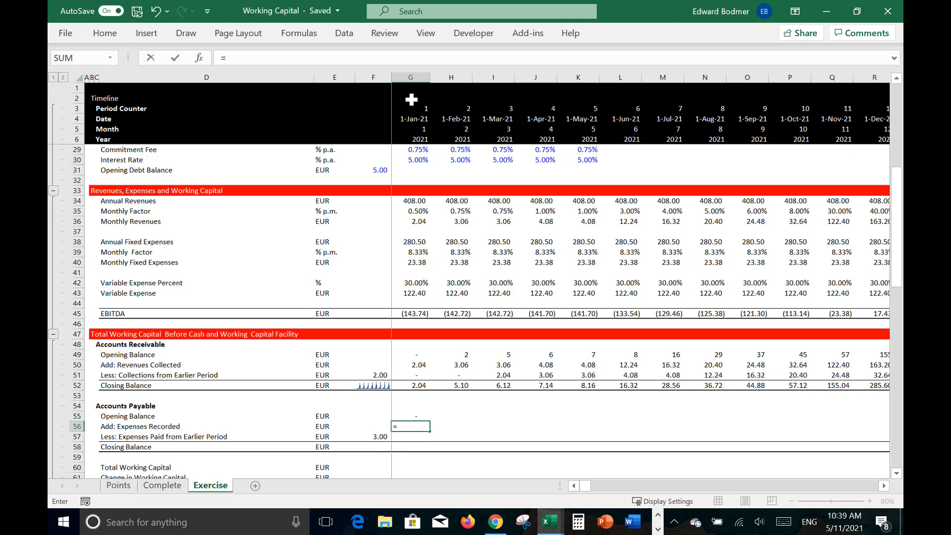
pyautogui.press('Up')
pyautogui.press('Up')
pyautogui.press('Up')
pyautogui.press('Up')
pyautogui.press('Up')
pyautogui.press('Up')
pyautogui.press('Up')
pyautogui.press('Up')
pyautogui.press('Up')
pyautogui.press('Up')
pyautogui.press('Up')
pyautogui.press('Up')
pyautogui.press('Up')
pyautogui.press('Up')
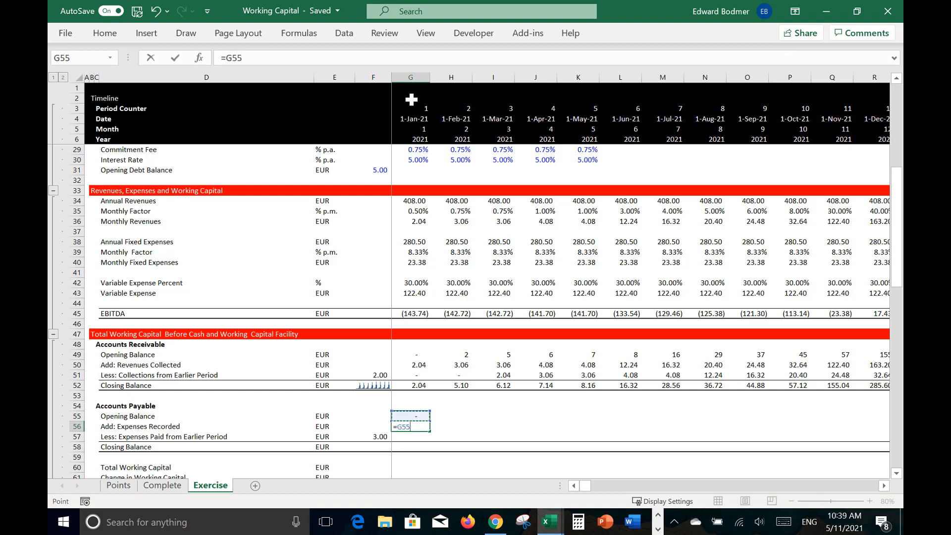
pyautogui.press('Down')
pyautogui.write('+')
pyautogui.press('Up')
pyautogui.press('Up')
pyautogui.press('Up')
pyautogui.press('Up')
pyautogui.press('Up')
pyautogui.press('Up')
pyautogui.press('Up')
pyautogui.press('Up')
pyautogui.press('Up')
pyautogui.press('Up')
pyautogui.press('Up')
pyautogui.press('Up')
pyautogui.press('Up')
pyautogui.press('Up')
pyautogui.press('Up')
pyautogui.press('Up')
pyautogui.press('Up')
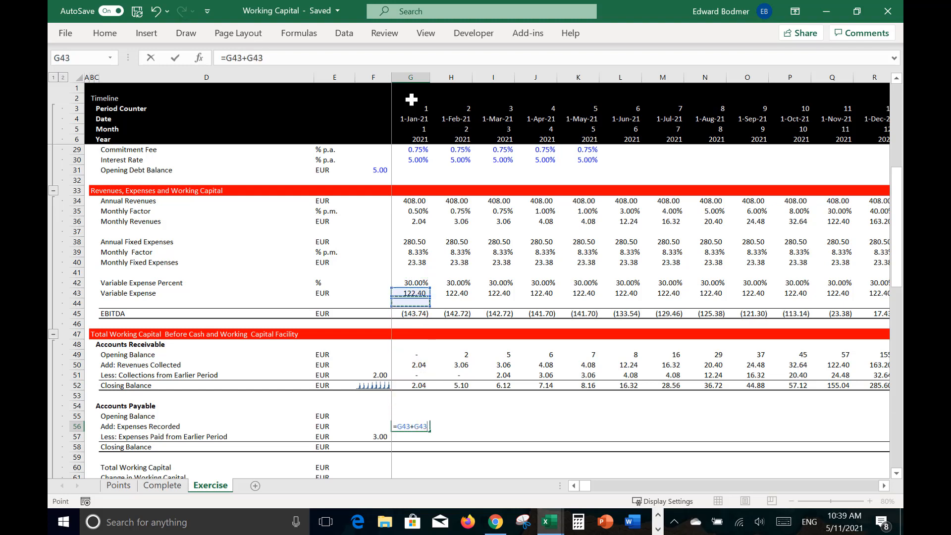
pyautogui.press('Down')
pyautogui.press('Return')
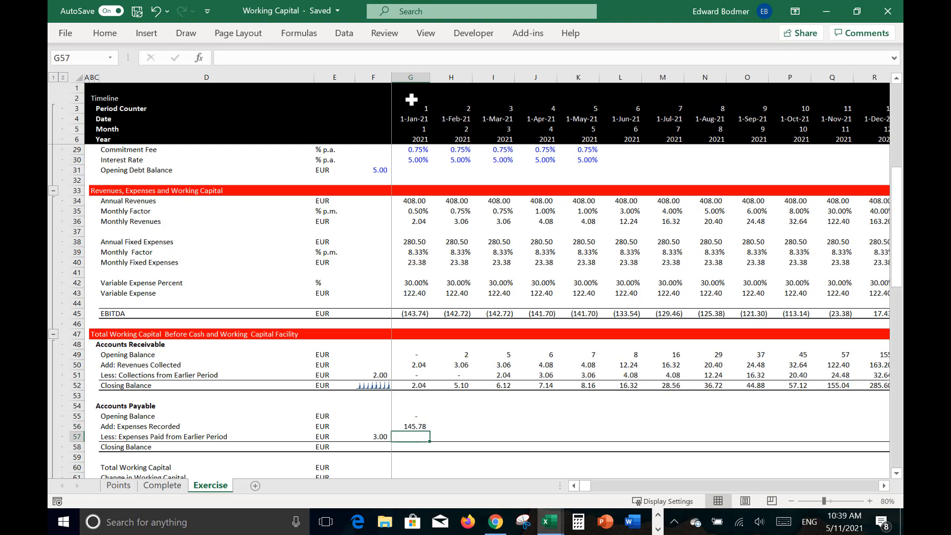
# Step: Begin the January 2021 expenses paid formula in G57 with an IF test that period counter G3 exceeds $F$57
pyautogui.write('=if(')
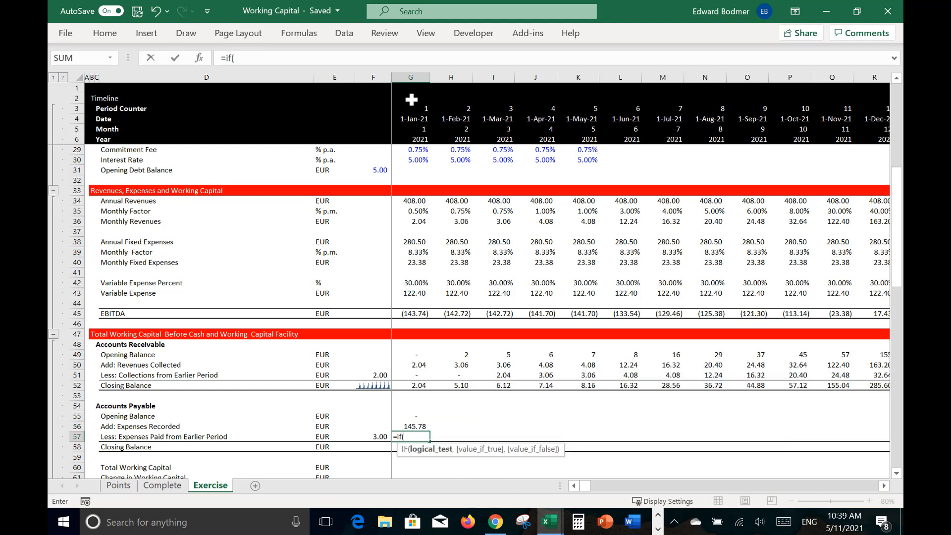
pyautogui.click(412, 112)
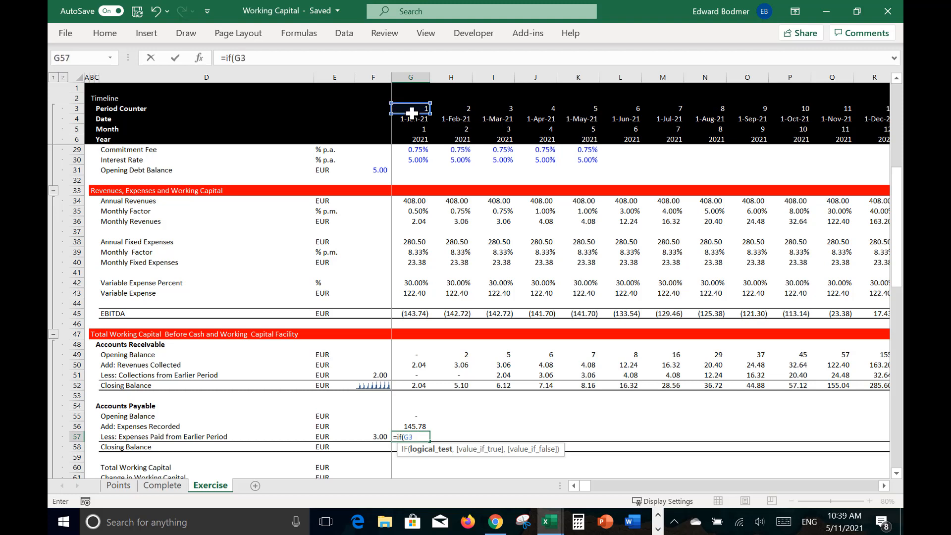
pyautogui.write('>')
pyautogui.press('Left')
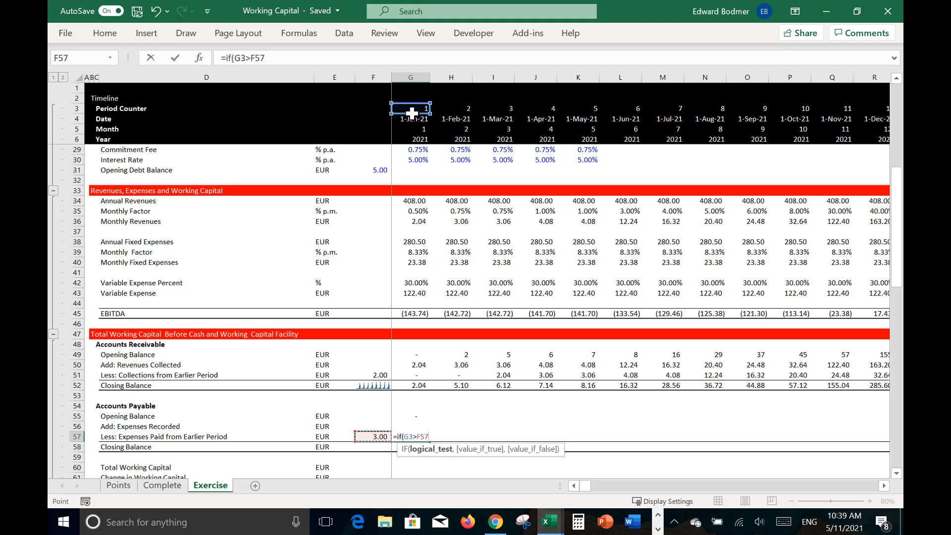
pyautogui.press('F4')
pyautogui.write(',')
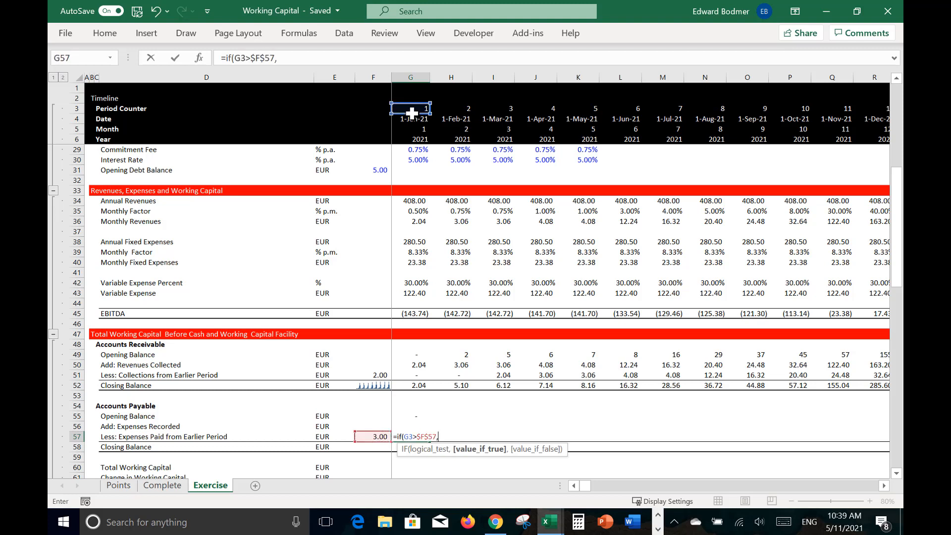
pyautogui.write('off')
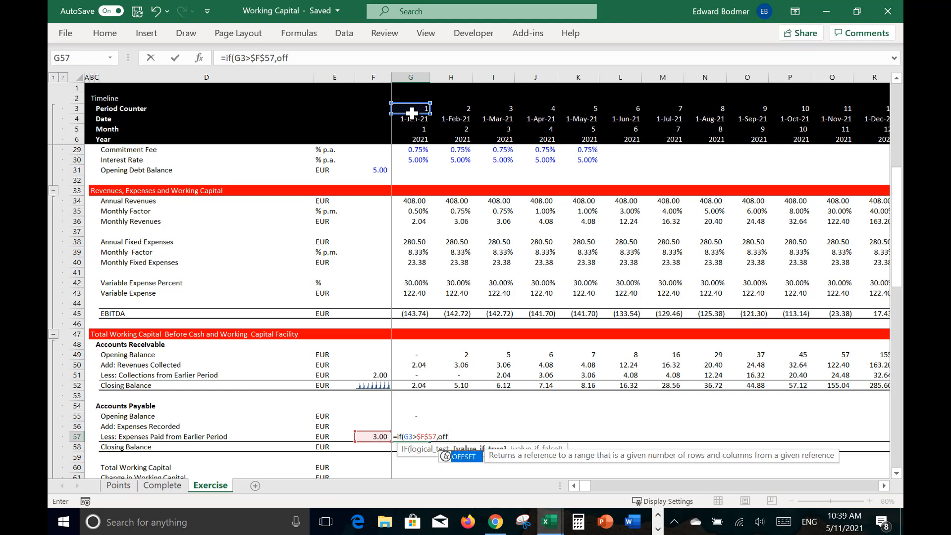
# Step: Complete the G57 IF formula with OFFSET(G56,0,-$F$57)*1 as the value if true
pyautogui.press('Tab')
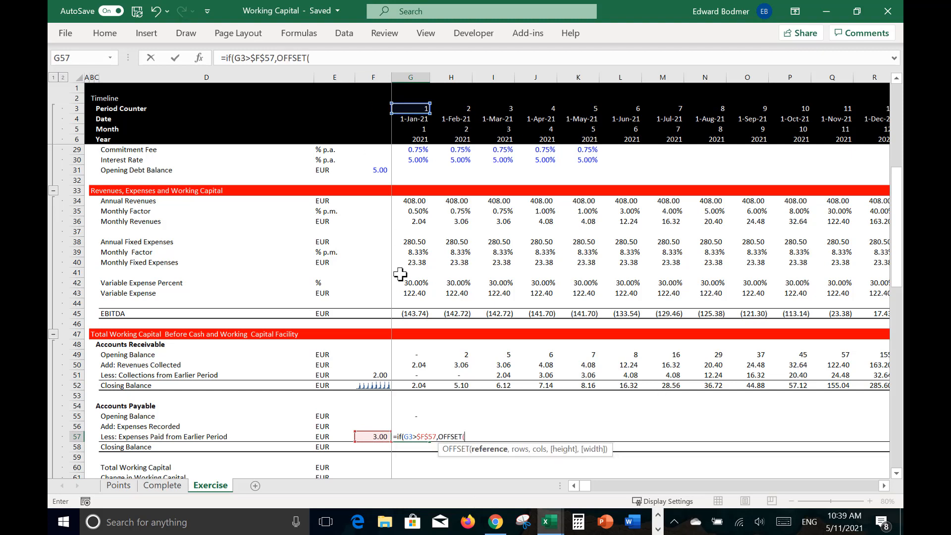
pyautogui.click(424, 410)
pyautogui.press('Left')
pyautogui.press('Down')
pyautogui.press('Down')
pyautogui.press('Right')
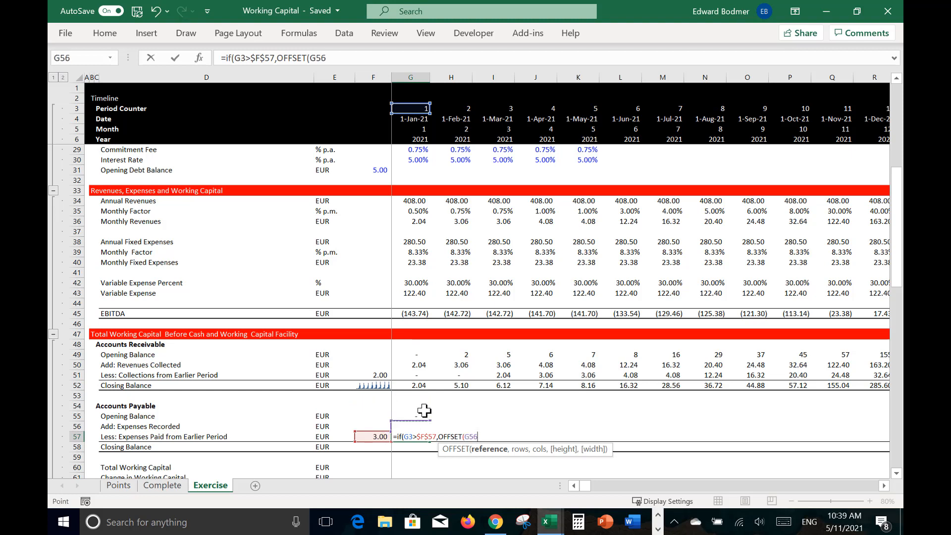
pyautogui.write(',0')
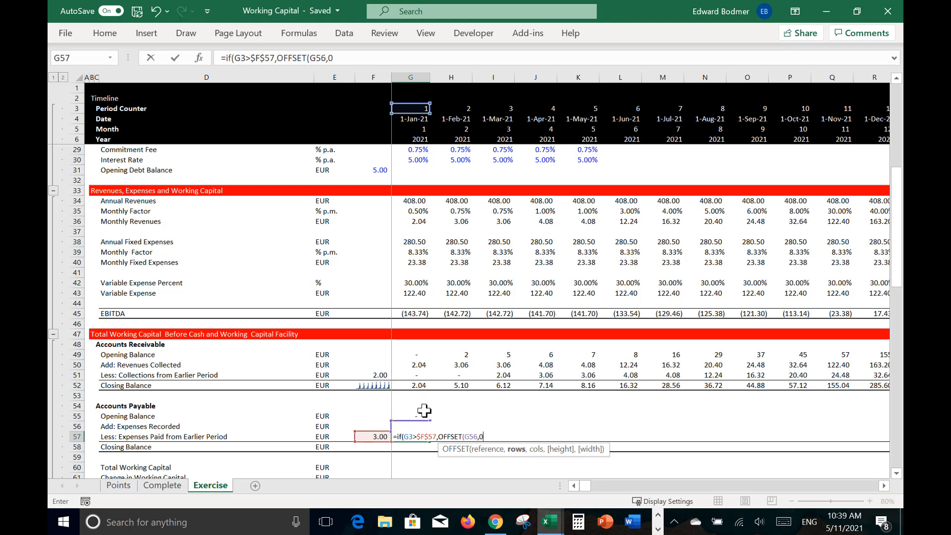
pyautogui.write(',-')
pyautogui.press('Left')
pyautogui.press('F4')
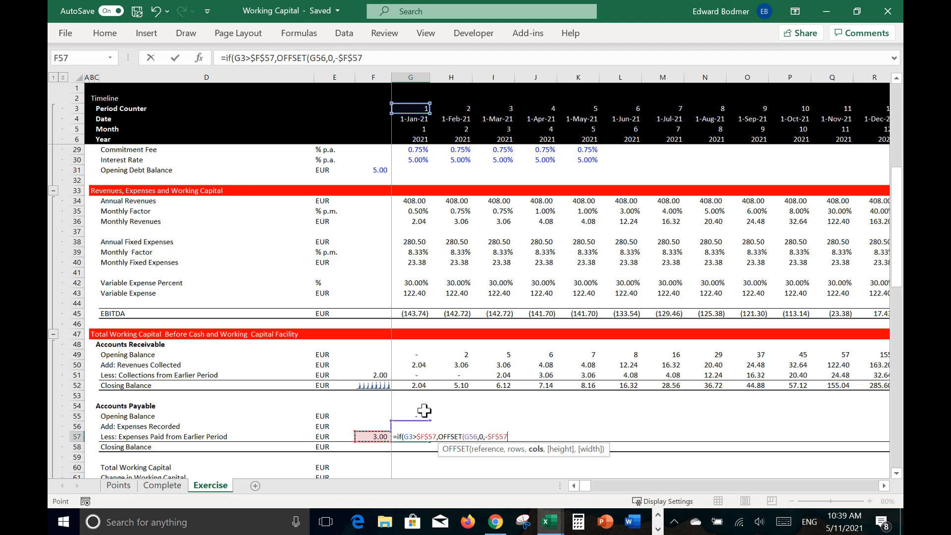
pyautogui.write(')*1')
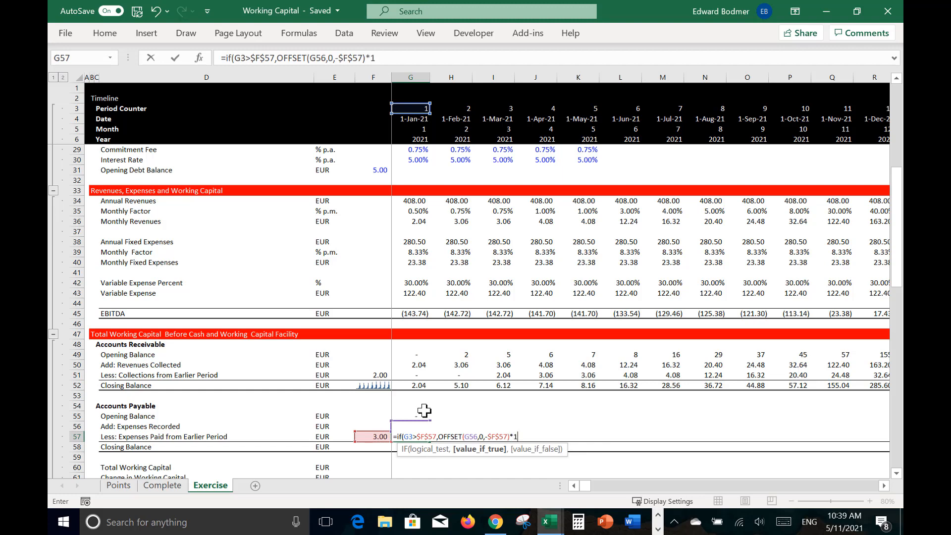
pyautogui.press('Return')
pyautogui.press('Return')
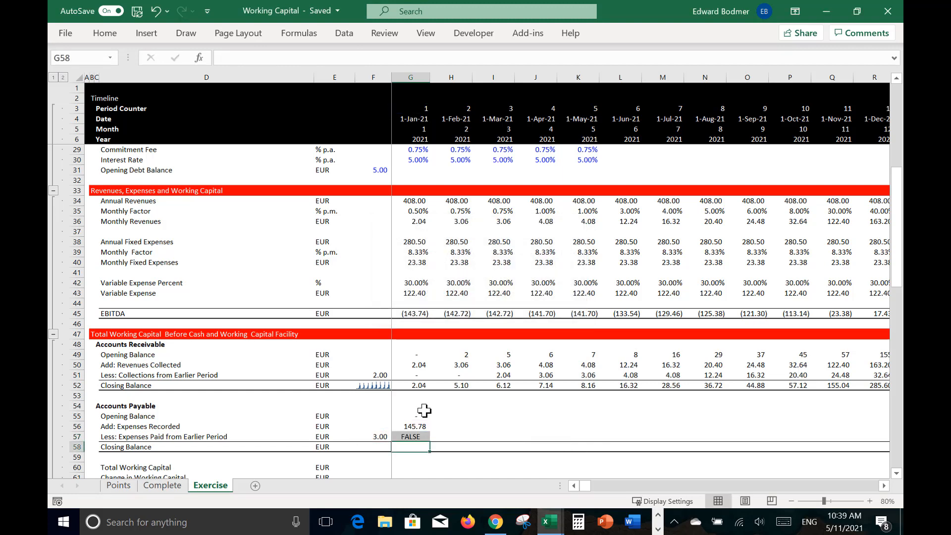
# Step: Correct the G57 formula so the multiplication by 1 applies outside the IF function
pyautogui.press('Up')
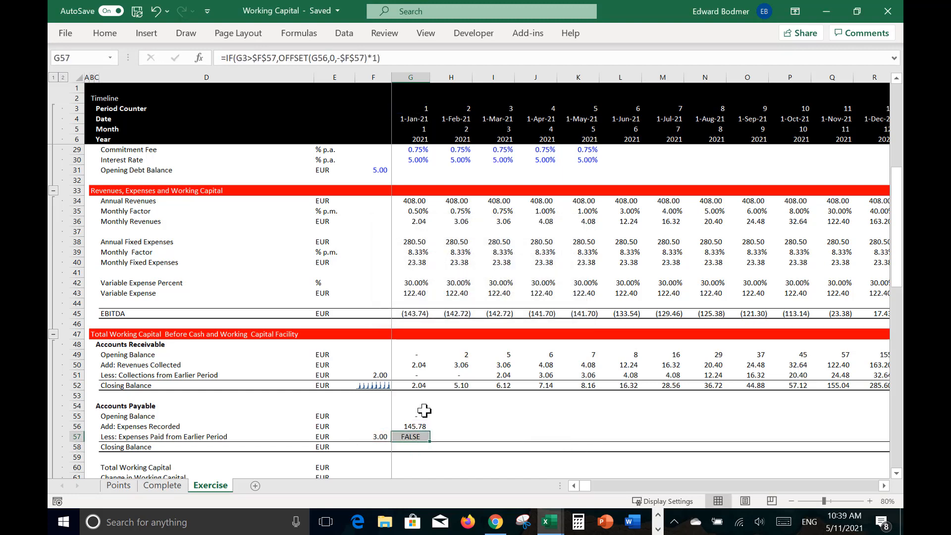
pyautogui.click(410, 58)
pyautogui.press('BackSpace')
pyautogui.press('BackSpace')
pyautogui.press('BackSpace')
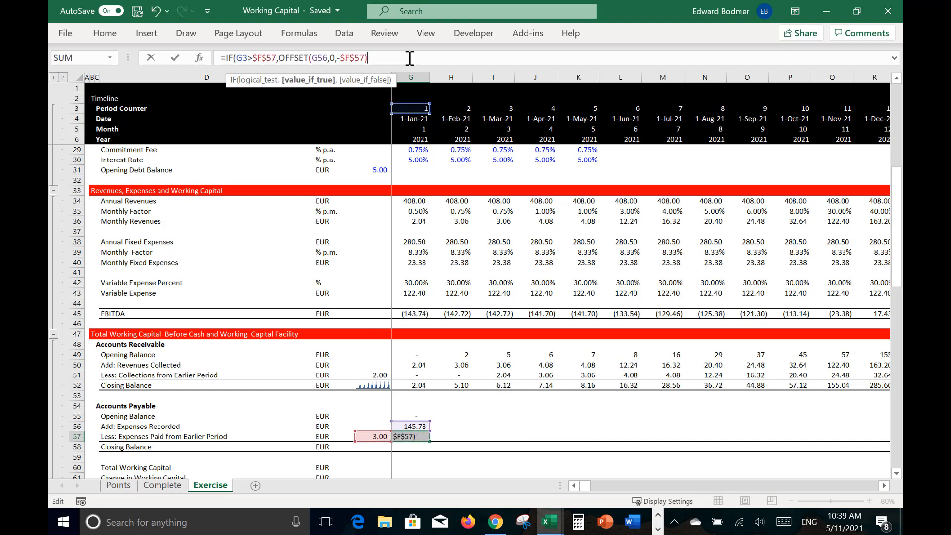
pyautogui.write(')')
pyautogui.write('*1')
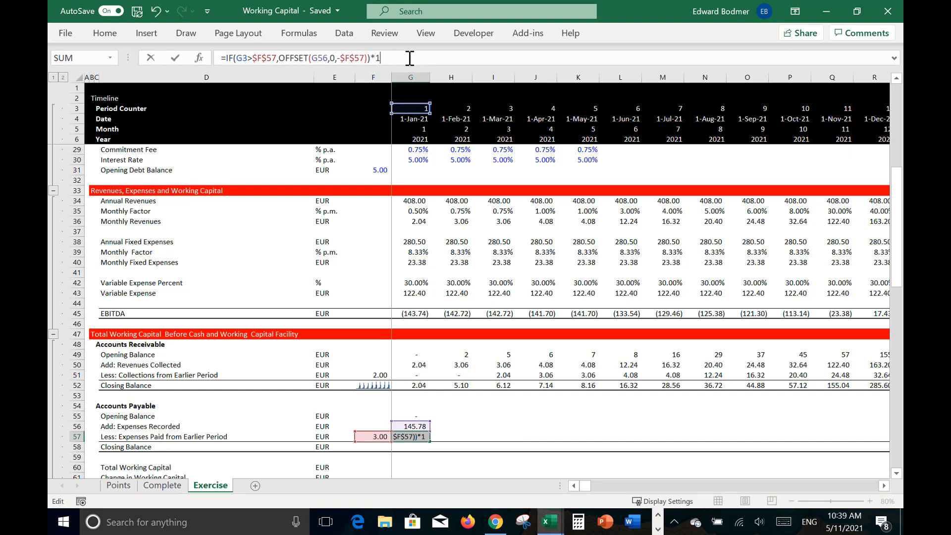
pyautogui.press('Return')
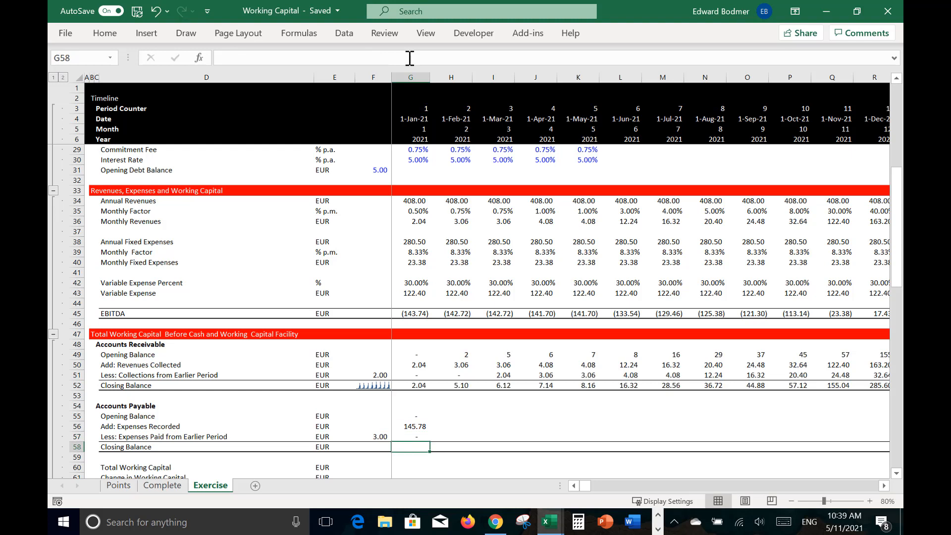
# Step: Set the January 2021 accounts payable closing balance in G58 to G55 plus G56 minus G57
pyautogui.write('=')
pyautogui.press('Up')
pyautogui.press('Up')
pyautogui.press('Up')
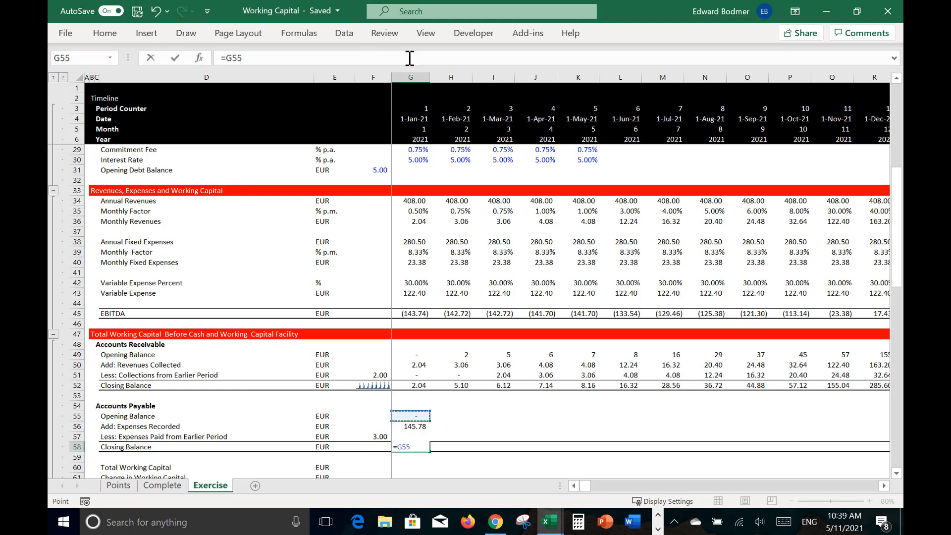
pyautogui.write('+')
pyautogui.press('Up')
pyautogui.press('Up')
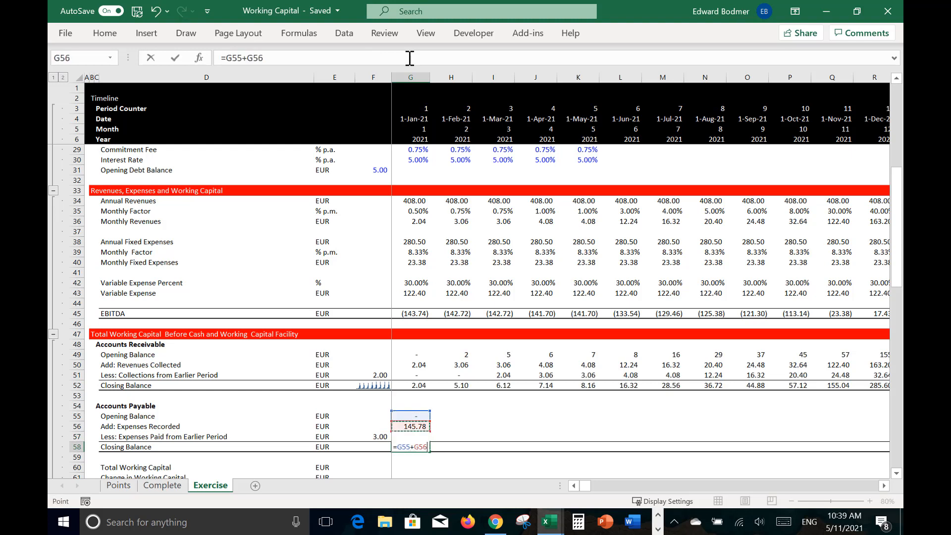
pyautogui.write('-')
pyautogui.press('Up')
pyautogui.press('Return')
# Step: Fill the Accounts Payable formulas in G55:G58 across the timeline
pyautogui.press('Up')
pyautogui.press('Up')
pyautogui.press('Up')
pyautogui.press('Up')
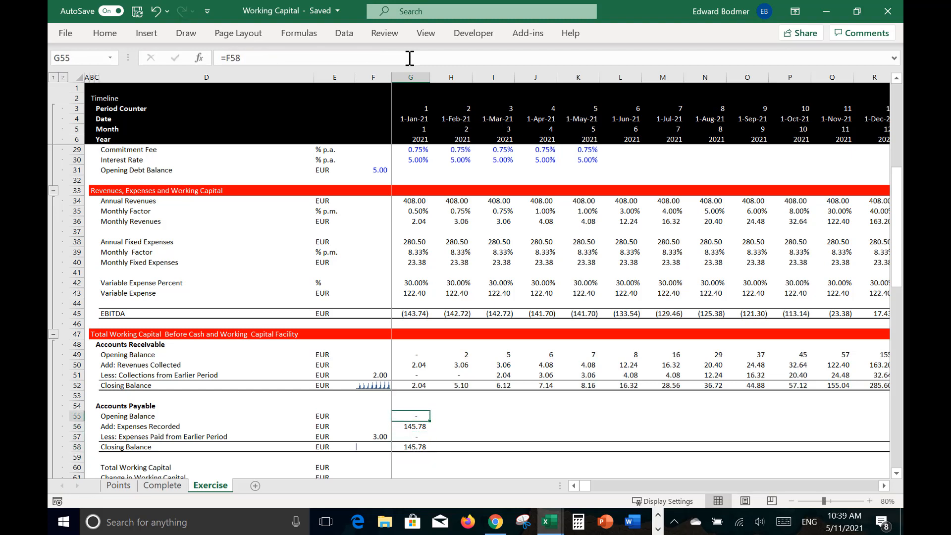
pyautogui.hotkey('shift', 'Down')
pyautogui.hotkey('shift', 'Down')
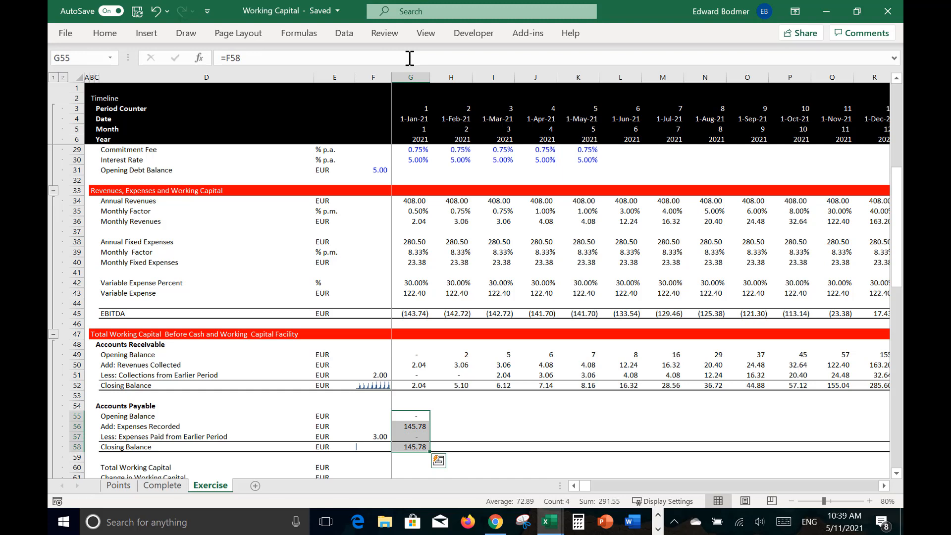
pyautogui.hotkey('ctrl', 'shift', 'r')
# Step: Set Total Working Capital in G60 to receivables closing balance G52 minus payables closing balance G58, and fill it across the timeline
pyautogui.press('Down')
pyautogui.press('Down')
pyautogui.press('Down')
pyautogui.press('Down')
pyautogui.press('Down')
pyautogui.press('Down')
pyautogui.press('Down')
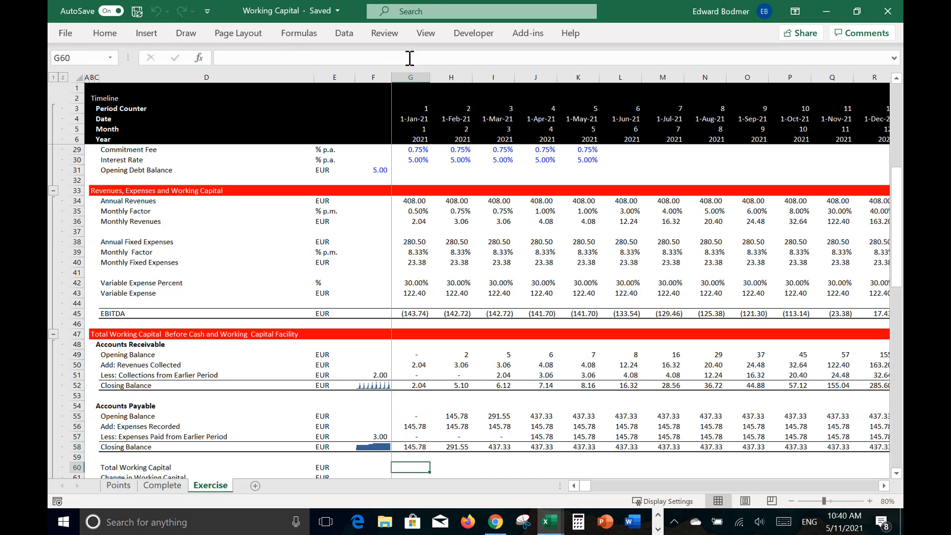
pyautogui.press('Up')
pyautogui.press('Up')
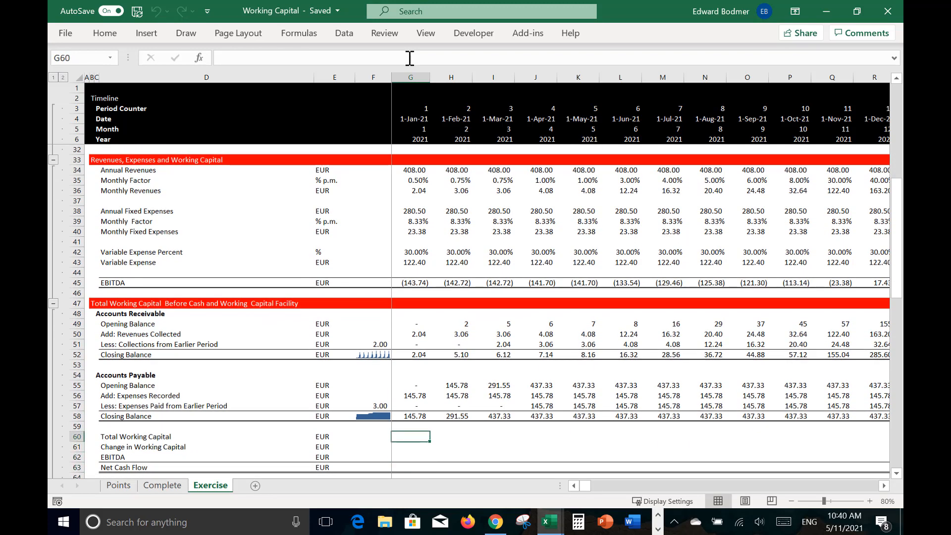
pyautogui.write('=')
pyautogui.press('Up')
pyautogui.press('Up')
pyautogui.press('Up')
pyautogui.press('Up')
pyautogui.press('Up')
pyautogui.press('Up')
pyautogui.press('Up')
pyautogui.press('Up')
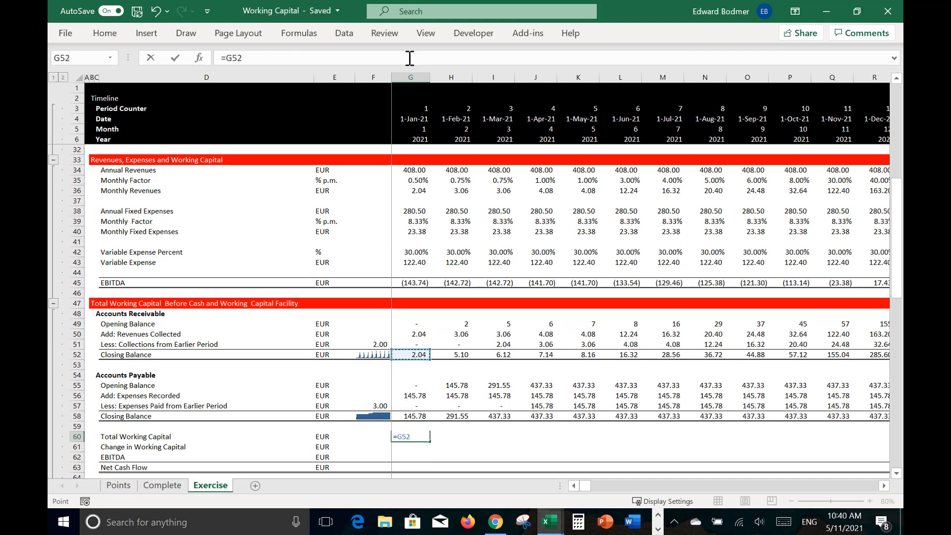
pyautogui.write('-')
pyautogui.press('Up')
pyautogui.press('Up')
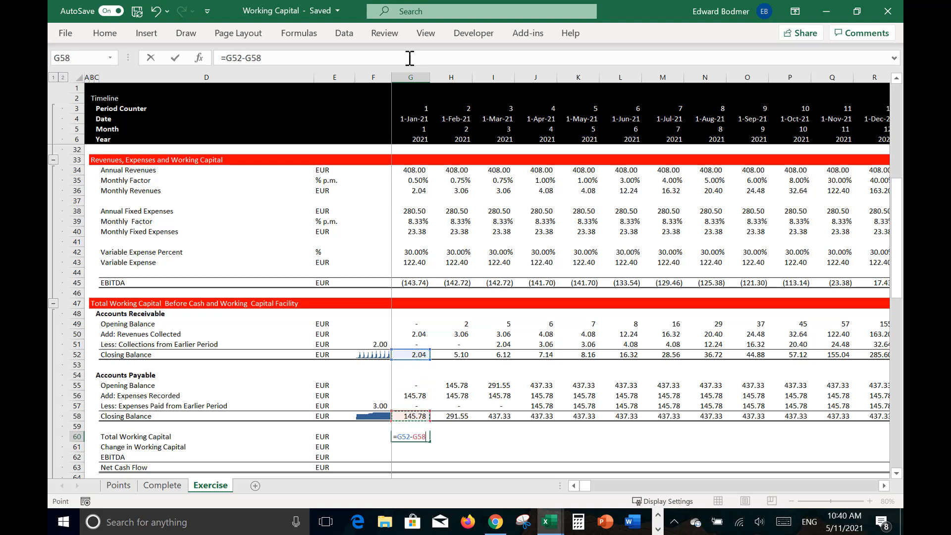
pyautogui.press('Return')
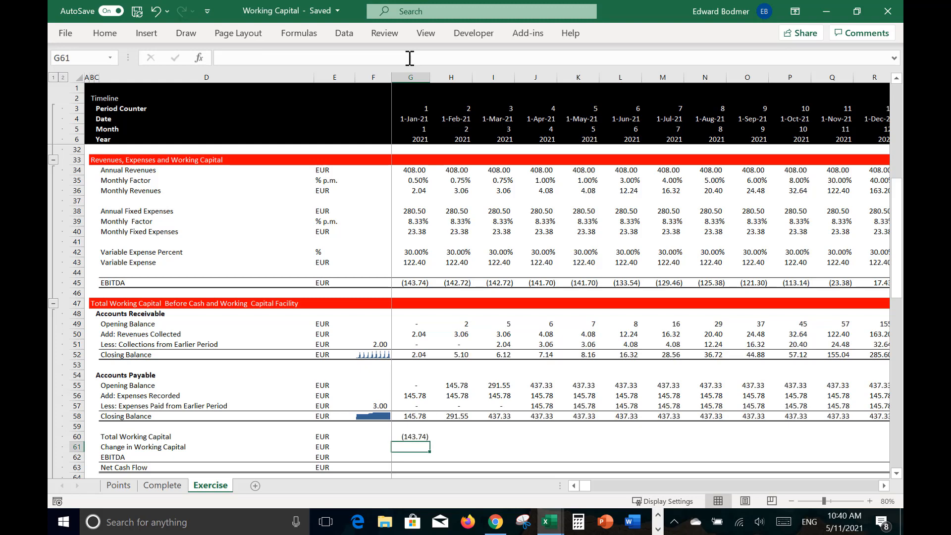
pyautogui.press('Up')
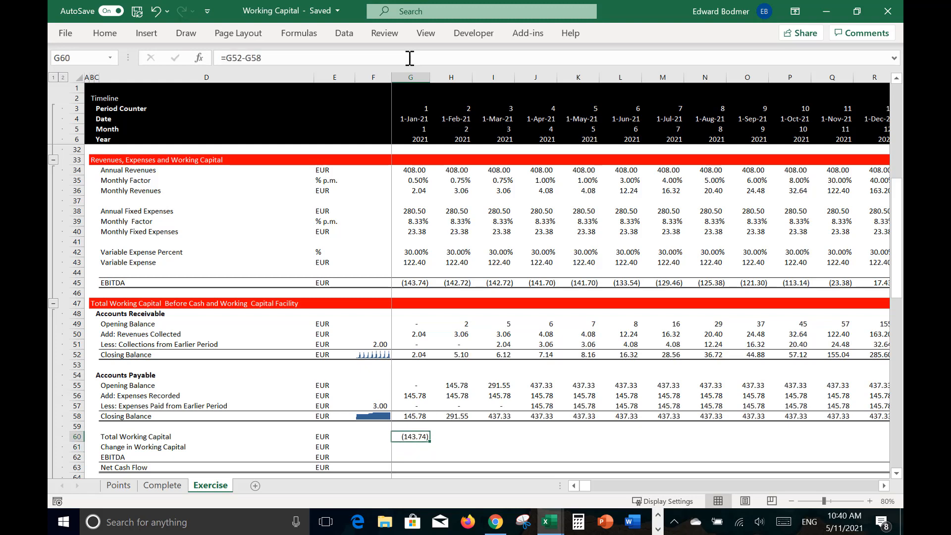
pyautogui.hotkey('ctrl', 'shift', 'r')
# Step: Examine the Total Working Capital formulas and values in row 60 along the timeline through 2025
pyautogui.press('Right')
pyautogui.press('Right')
pyautogui.press('Right')
pyautogui.press('Right')
pyautogui.press('Right')
pyautogui.press('Right')
pyautogui.press('Right')
pyautogui.press('Right')
pyautogui.press('Right')
pyautogui.press('Right')
pyautogui.press('Right')
pyautogui.press('Right')
pyautogui.press('Right')
pyautogui.press('Right')
pyautogui.press('Right')
pyautogui.press('Right')
pyautogui.press('Right')
pyautogui.press('Right')
pyautogui.press('Right')
pyautogui.press('Right')
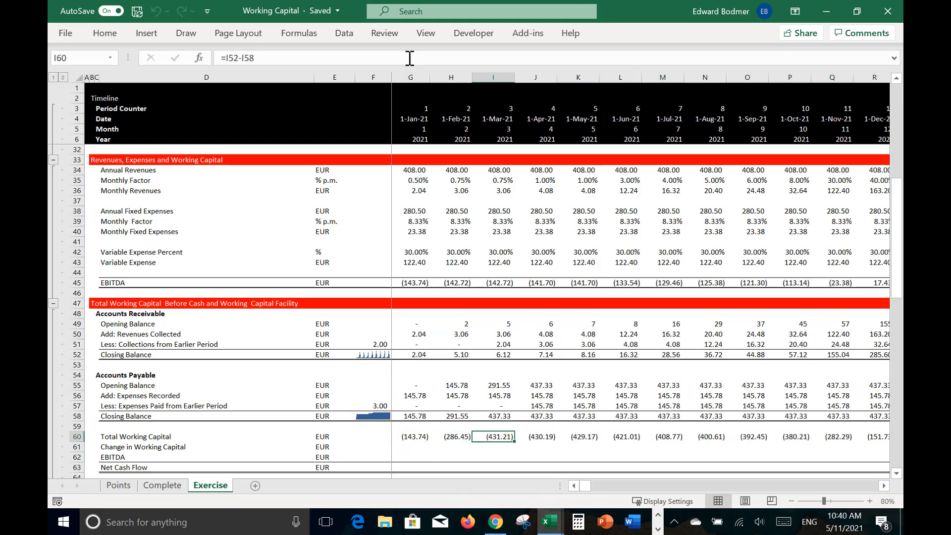
pyautogui.press('Right')
pyautogui.press('Right')
pyautogui.press('Right')
pyautogui.press('Right')
pyautogui.press('Right')
pyautogui.press('Right')
pyautogui.press('Right')
pyautogui.press('Right')
pyautogui.press('Right')
pyautogui.press('Right')
pyautogui.press('Right')
pyautogui.press('Right')
pyautogui.press('Right')
pyautogui.press('Right')
pyautogui.press('Right')
pyautogui.press('Right')
pyautogui.press('Right')
pyautogui.press('Right')
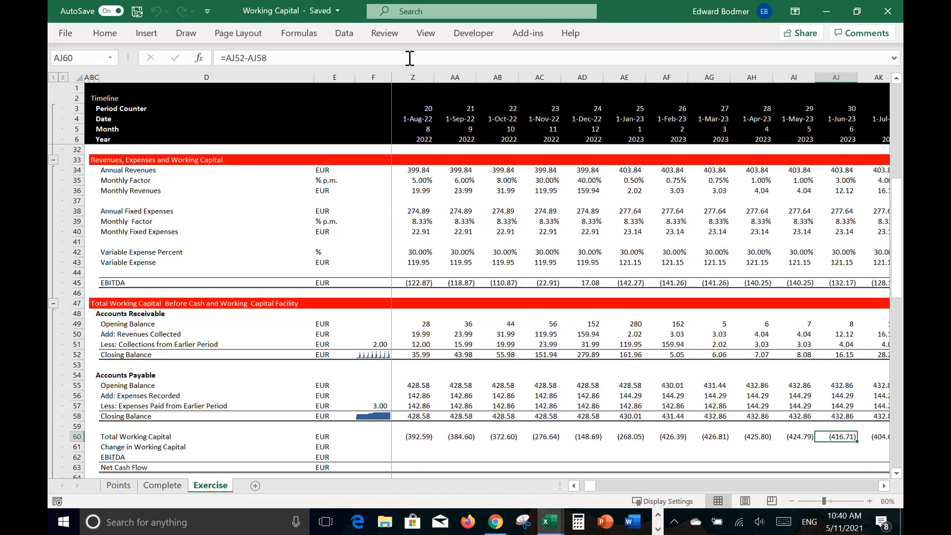
pyautogui.press('Right')
pyautogui.press('Right')
pyautogui.press('Right')
pyautogui.press('Right')
pyautogui.press('Right')
pyautogui.press('Right')
pyautogui.press('Right')
pyautogui.press('Right')
pyautogui.press('Right')
pyautogui.press('Right')
pyautogui.press('Right')
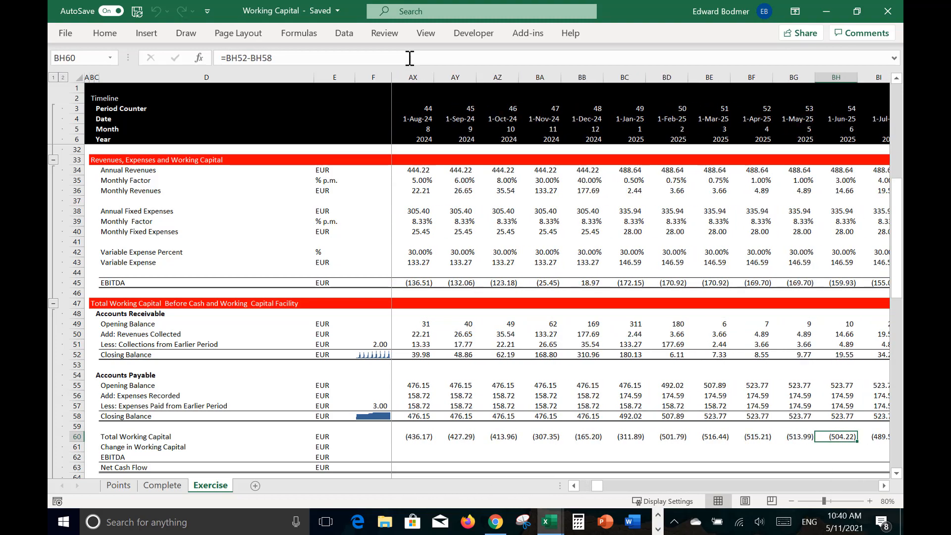
pyautogui.press('Left')
pyautogui.press('Left')
pyautogui.press('Left')
pyautogui.press('Left')
pyautogui.press('Left')
pyautogui.press('Left')
pyautogui.press('Left')
pyautogui.press('Left')
pyautogui.press('Left')
pyautogui.press('Left')
pyautogui.press('Left')
pyautogui.press('Left')
pyautogui.press('Left')
pyautogui.press('Left')
pyautogui.press('Left')
pyautogui.press('Left')
pyautogui.press('Left')
pyautogui.press('Left')
pyautogui.press('Left')
pyautogui.press('Left')
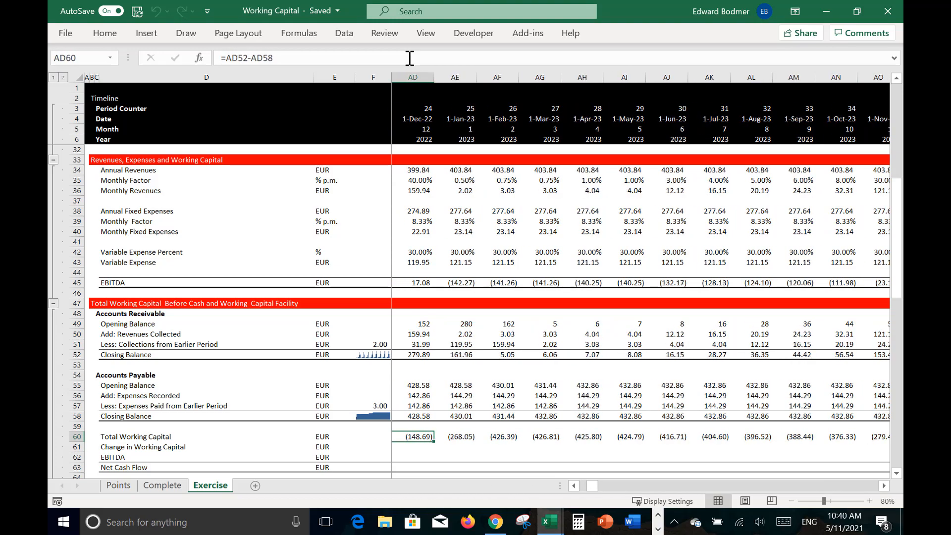
pyautogui.press('Left')
pyautogui.press('Left')
pyautogui.press('Left')
pyautogui.press('Left')
pyautogui.press('Left')
pyautogui.press('Left')
pyautogui.press('Left')
pyautogui.press('Left')
pyautogui.press('Left')
pyautogui.press('Left')
pyautogui.press('Left')
pyautogui.press('Left')
pyautogui.press('Left')
pyautogui.press('Left')
pyautogui.press('Left')
pyautogui.press('Left')
pyautogui.press('Left')
pyautogui.press('Left')
pyautogui.press('Left')
pyautogui.press('Left')
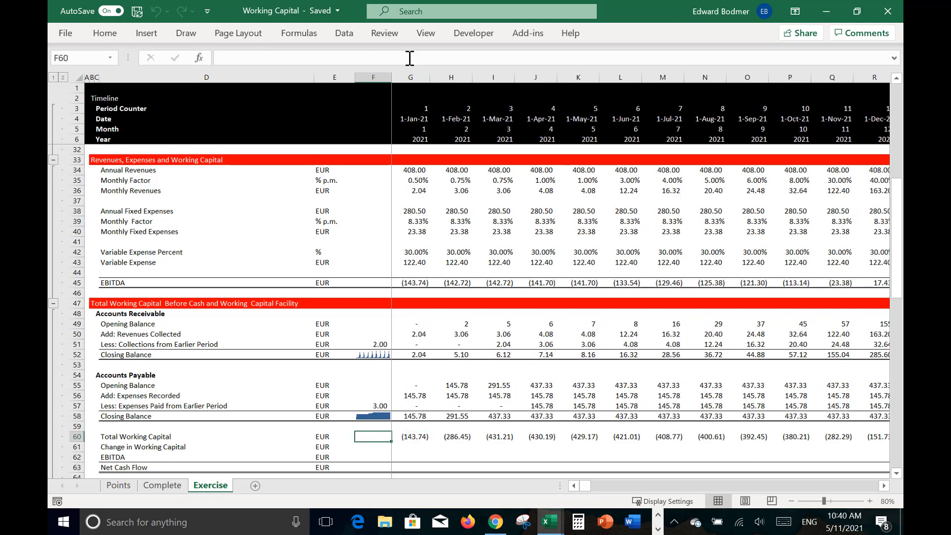
# Step: Examine Total Working Capital month by month through 2021, comparing December 2021 with January 2022
pyautogui.press('Right')
pyautogui.press('Right')
pyautogui.press('Right')
pyautogui.press('Right')
pyautogui.press('Right')
pyautogui.press('Right')
pyautogui.press('Right')
pyautogui.press('Right')
pyautogui.press('Right')
pyautogui.press('Right')
pyautogui.press('Right')
pyautogui.press('Right')
pyautogui.press('Right')
pyautogui.press('Right')
pyautogui.press('Right')
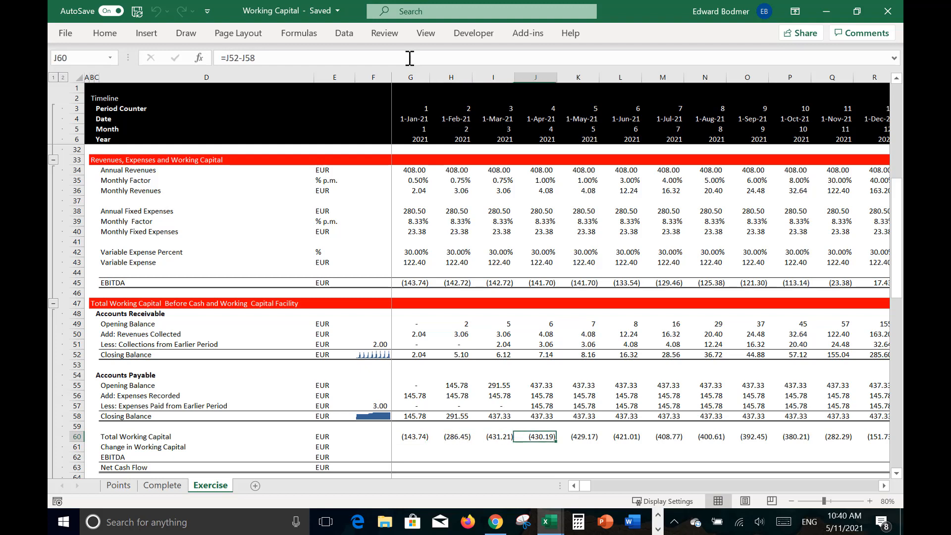
pyautogui.press('Right')
pyautogui.press('Right')
pyautogui.press('Right')
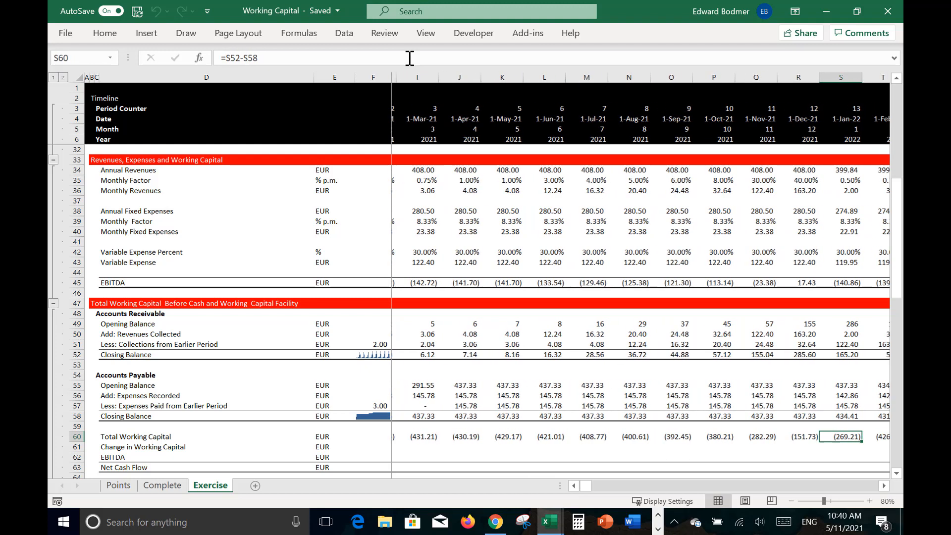
pyautogui.press('Left')
pyautogui.press('Left')
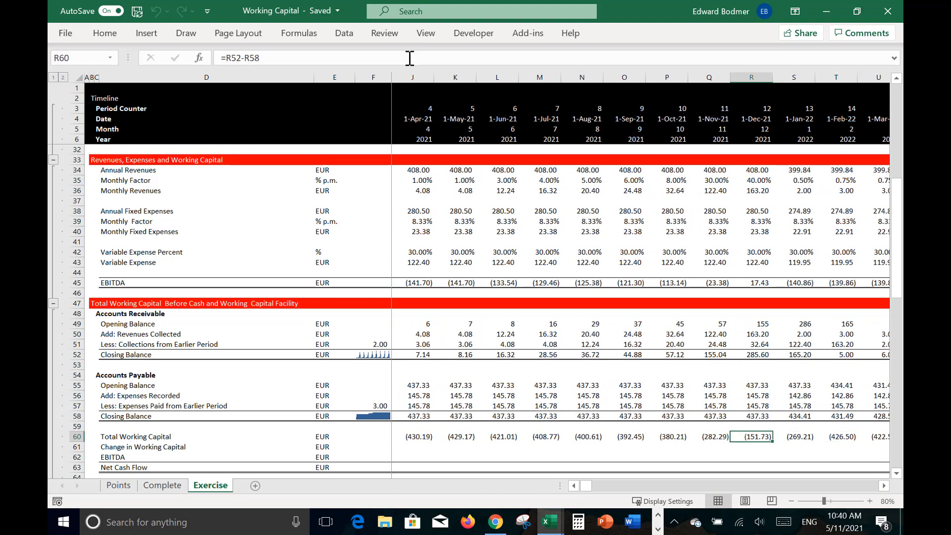
# Step: Set Change in Working Capital in G61 to the current Total Working Capital G60 minus the prior-period cell F60
pyautogui.press('Down')
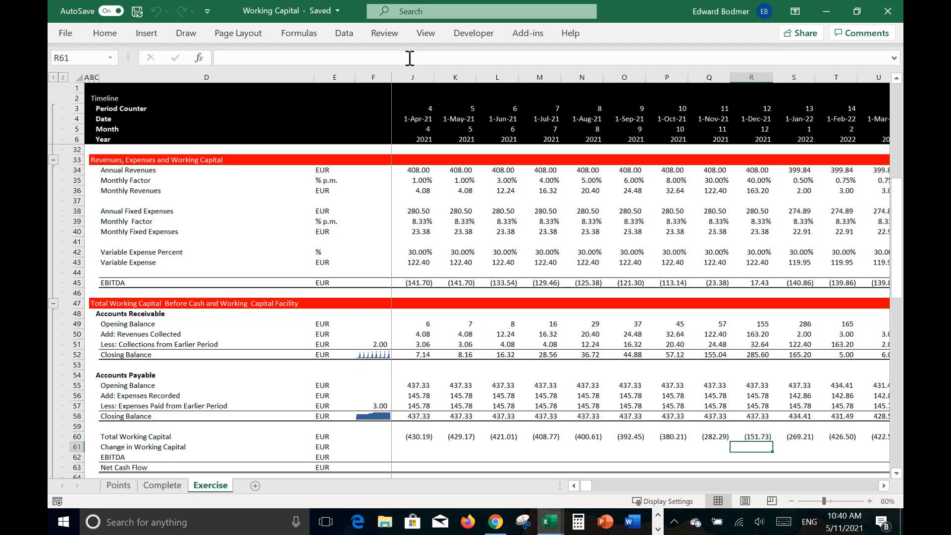
pyautogui.press('Left')
pyautogui.press('Home')
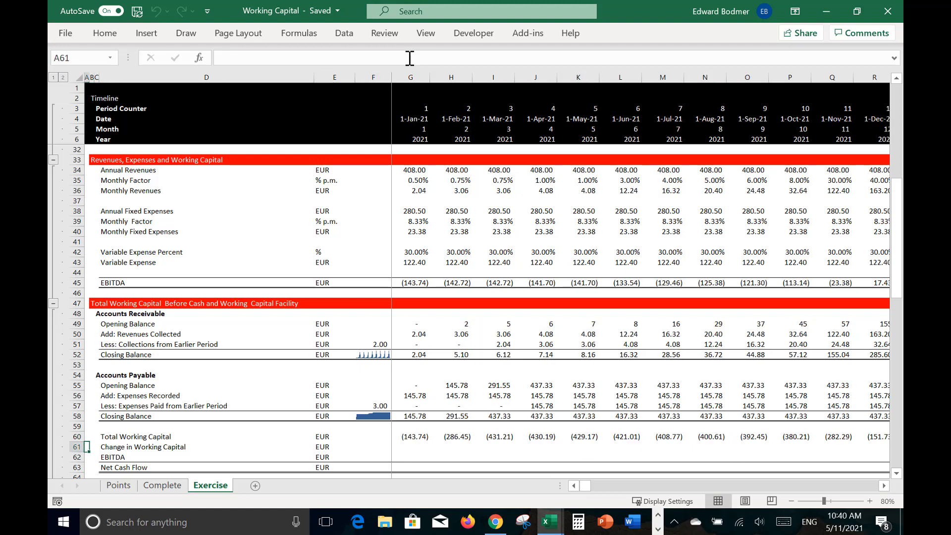
pyautogui.press('Right')
pyautogui.press('Right')
pyautogui.press('Right')
pyautogui.press('Right')
pyautogui.press('Right')
pyautogui.press('Right')
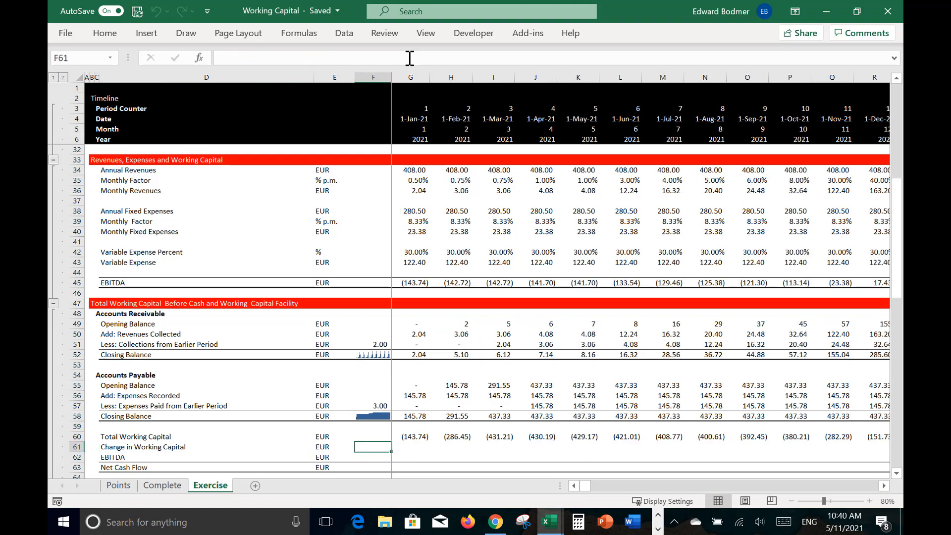
pyautogui.write('=')
pyautogui.press('Up')
pyautogui.write('-')
pyautogui.press('Left')
pyautogui.press('Up')
pyautogui.press('Return')
pyautogui.press('Down')
pyautogui.press('Up')
pyautogui.press('Up')
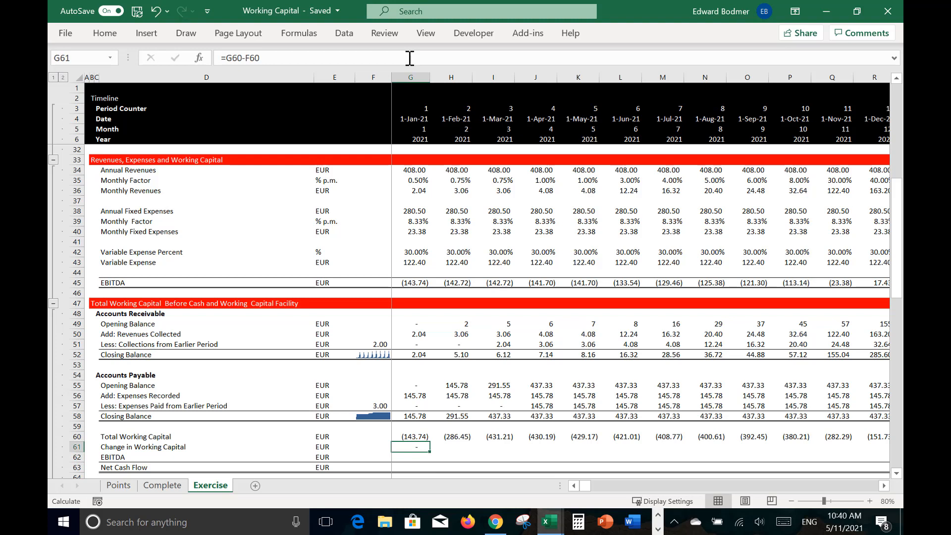
# Step: Fill the Change in Working Capital formula from G61 across the timeline
pyautogui.hotkey('ctrl', 'shift', 'Right')
pyautogui.hotkey('ctrl', 'r')
pyautogui.press('Left')
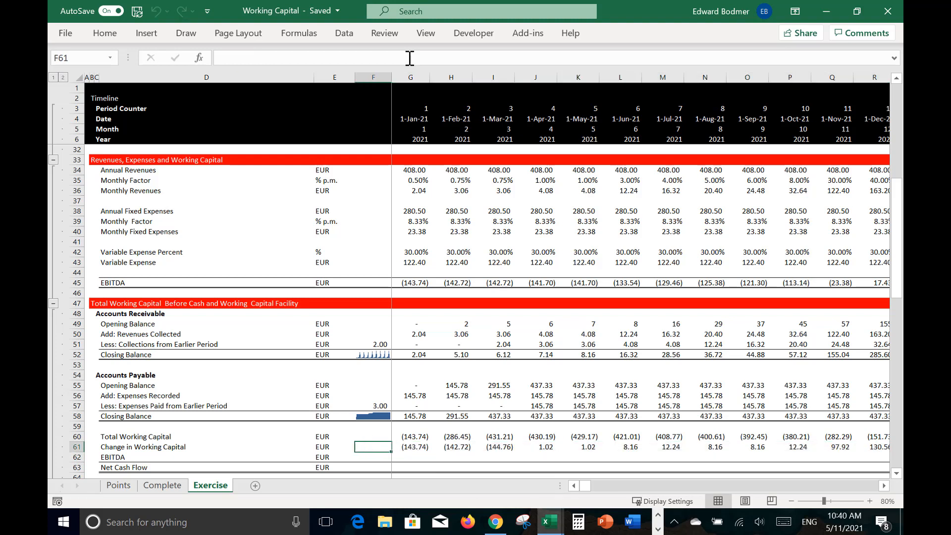
# Step: Examine the Change in Working Capital formulas and values in row 61 month by month through 2021
pyautogui.press('Right')
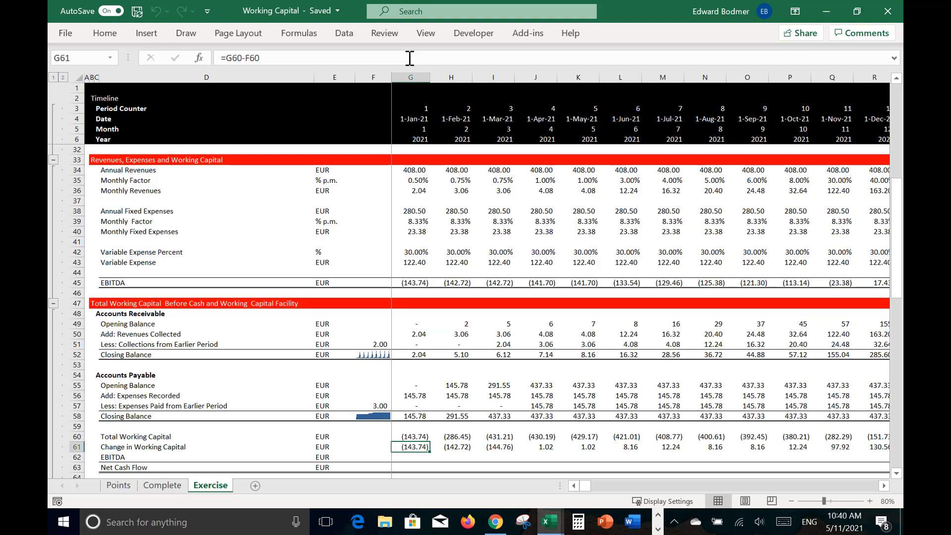
pyautogui.press('Right')
pyautogui.press('Right')
pyautogui.press('Left')
pyautogui.press('Left')
pyautogui.press('Right')
pyautogui.press('Right')
pyautogui.press('Right')
pyautogui.press('Right')
pyautogui.press('Right')
pyautogui.press('Right')
pyautogui.press('Right')
pyautogui.press('Right')
pyautogui.press('Right')
pyautogui.press('Right')
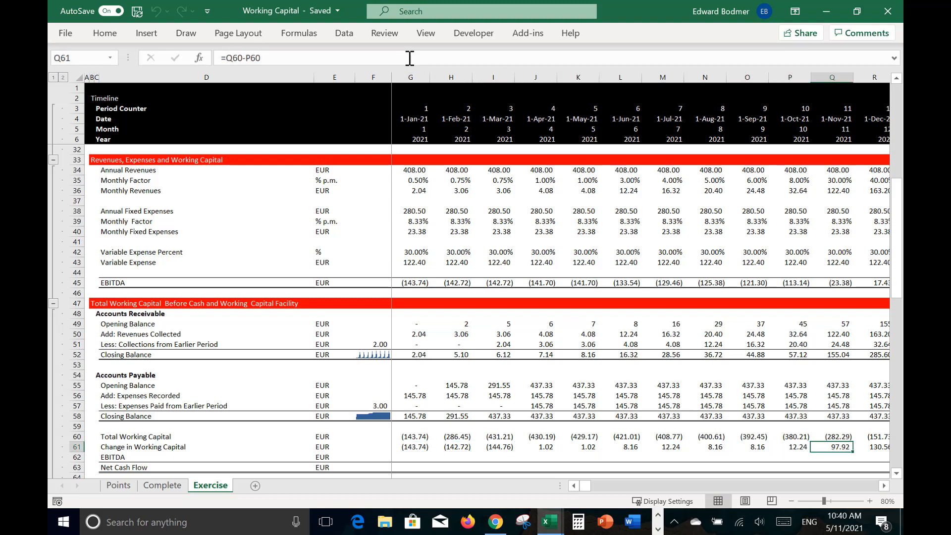
pyautogui.press('Right')
pyautogui.press('Right')
pyautogui.press('Right')
pyautogui.press('Left')
pyautogui.press('Left')
pyautogui.press('Left')
pyautogui.press('Left')
pyautogui.press('Left')
pyautogui.press('Left')
pyautogui.press('Left')
pyautogui.press('Left')
pyautogui.press('Left')
pyautogui.press('Left')
pyautogui.press('Left')
pyautogui.press('Left')
pyautogui.press('Left')
pyautogui.press('Left')
pyautogui.press('Left')
pyautogui.press('Left')
pyautogui.press('Left')
pyautogui.press('Left')
pyautogui.press('Left')
# Step: Link EBITDA in G62 to the EBITDA in G45 and fill it across the timeline
pyautogui.press('Down')
pyautogui.press('Right')
pyautogui.press('Right')
pyautogui.press('Right')
pyautogui.press('Right')
pyautogui.press('Right')
pyautogui.press('Right')
pyautogui.write('=')
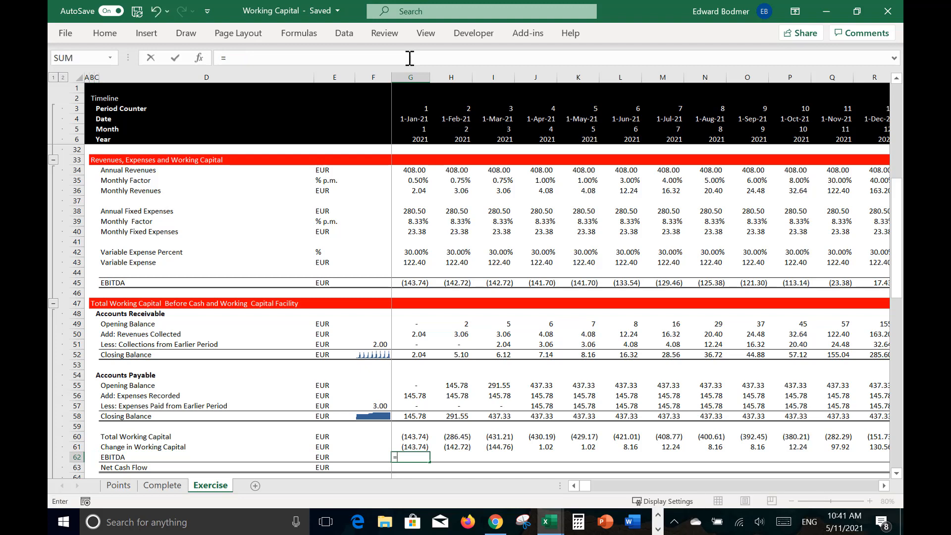
pyautogui.press('Up')
pyautogui.press('Up')
pyautogui.press('Up')
pyautogui.press('Up')
pyautogui.press('Up')
pyautogui.press('Up')
pyautogui.press('Up')
pyautogui.press('Up')
pyautogui.press('Up')
pyautogui.press('Up')
pyautogui.press('Up')
pyautogui.press('Up')
pyautogui.press('Up')
pyautogui.press('Up')
pyautogui.press('Up')
pyautogui.press('Up')
pyautogui.press('Up')
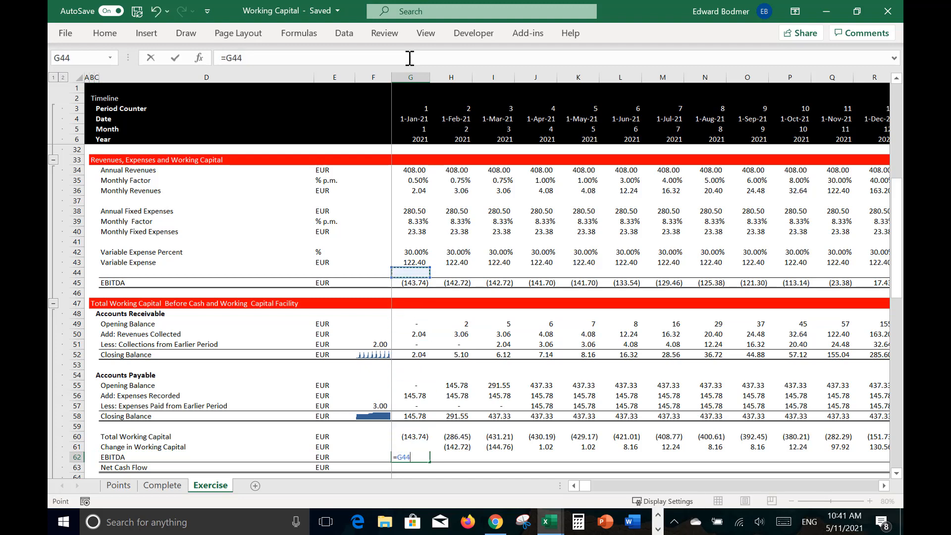
pyautogui.hotkey('ctrl', 'Return')
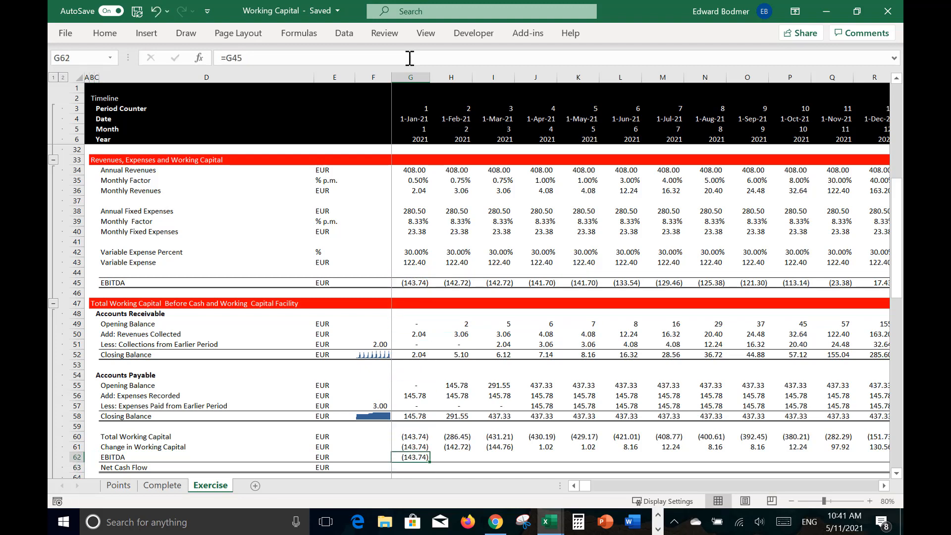
pyautogui.hotkey('ctrl', 'shift', 'Right')
pyautogui.hotkey('ctrl', 'r')
# Step: Set Net Cash Flow in G63 to EBITDA G62 minus Change in Working Capital G61, and fill it across the timeline
pyautogui.press('Down')
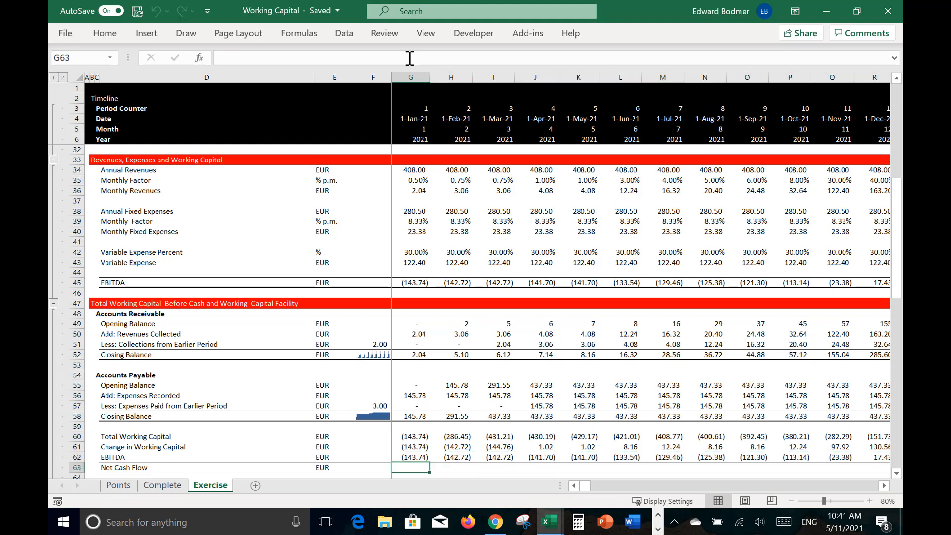
pyautogui.write('=')
pyautogui.press('Up')
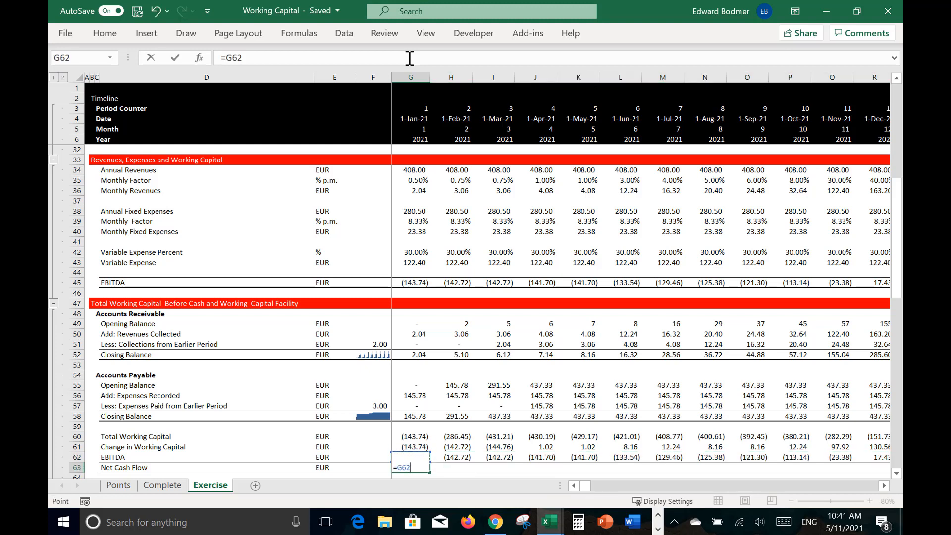
pyautogui.write('-')
pyautogui.press('Up')
pyautogui.press('Return')
pyautogui.press('Up')
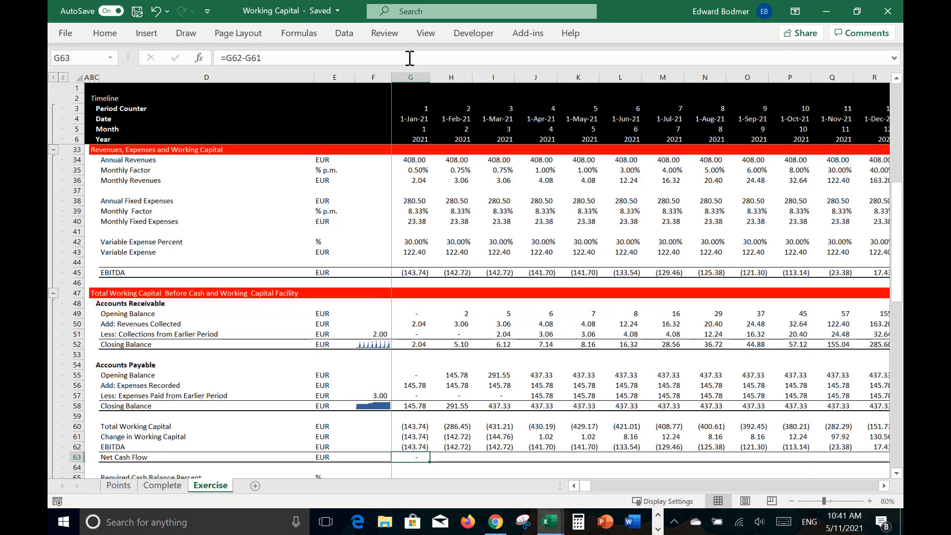
pyautogui.hotkey('ctrl', 'shift', 'Right')
pyautogui.hotkey('ctrl', 'r')
# Step: Start a LOOKUP formula for Required Cash Balance Percent in G65 with the timeline year G6 as the lookup value
pyautogui.press('Down')
pyautogui.press('Down')
pyautogui.press('Down')
pyautogui.press('Down')
pyautogui.press('Down')
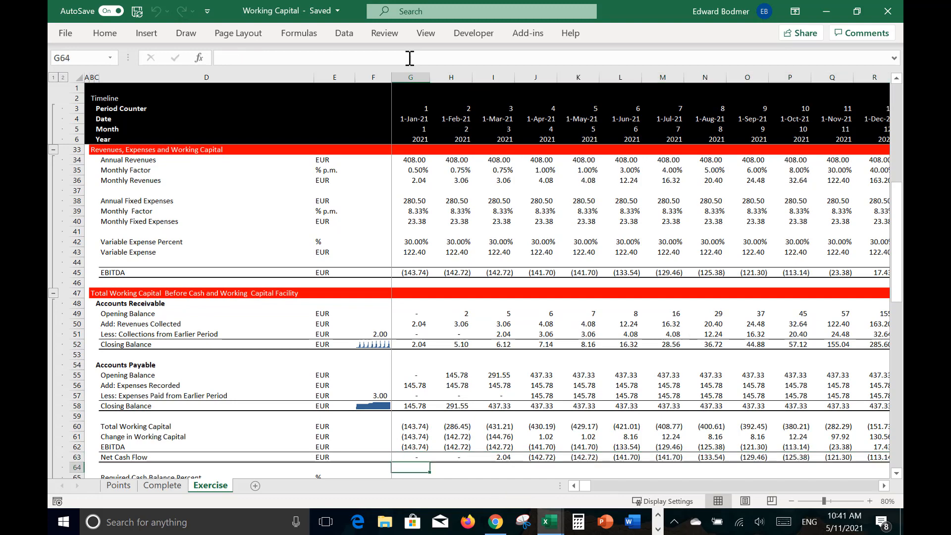
pyautogui.press('Up')
pyautogui.press('Up')
pyautogui.press('Up')
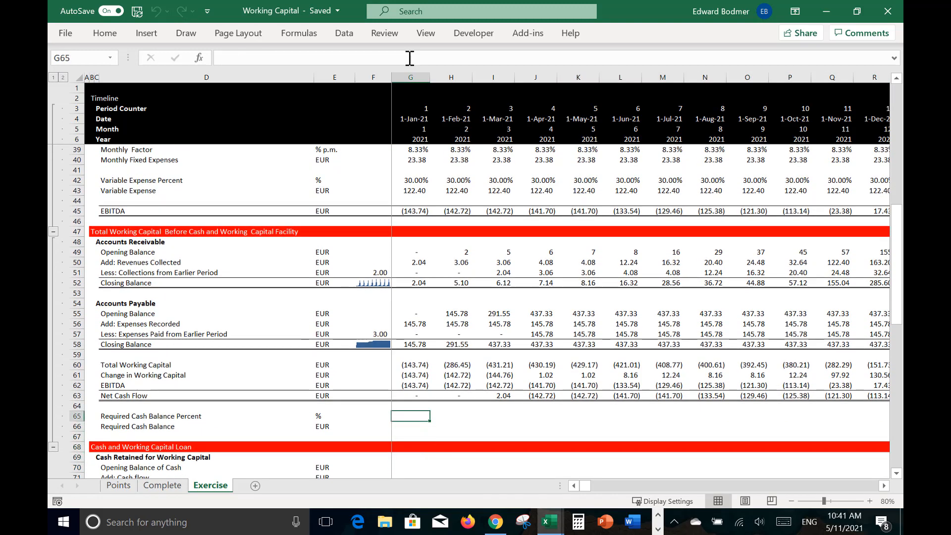
pyautogui.write('=loo')
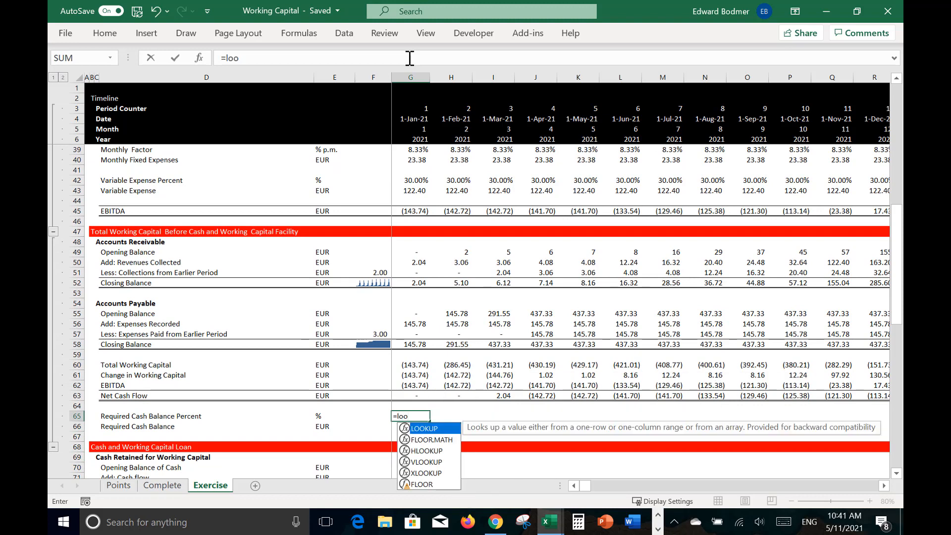
pyautogui.press('Tab')
pyautogui.click(411, 137)
# Step: Use the entire input Year row 11:11 as the lookup vector of the LOOKUP formula in G65
pyautogui.write(',')
pyautogui.press('Up')
pyautogui.press('Up')
pyautogui.press('Up')
pyautogui.press('Up')
pyautogui.press('Up')
pyautogui.press('Up')
pyautogui.press('Up')
pyautogui.press('Up')
pyautogui.press('Up')
pyautogui.press('Up')
pyautogui.press('Up')
pyautogui.press('Up')
pyautogui.press('Up')
pyautogui.press('Up')
pyautogui.press('Up')
pyautogui.press('Up')
pyautogui.press('Up')
pyautogui.press('Up')
pyautogui.press('Up')
pyautogui.press('Up')
pyautogui.press('Up')
pyautogui.press('Up')
pyautogui.press('Up')
pyautogui.press('Up')
pyautogui.press('Up')
pyautogui.press('Up')
pyautogui.press('Up')
pyautogui.press('Up')
pyautogui.press('Up')
pyautogui.press('Up')
pyautogui.press('Up')
pyautogui.press('Up')
pyautogui.press('Up')
pyautogui.press('Up')
pyautogui.press('Up')
pyautogui.press('Up')
pyautogui.press('Up')
pyautogui.press('Up')
pyautogui.press('Up')
pyautogui.press('Up')
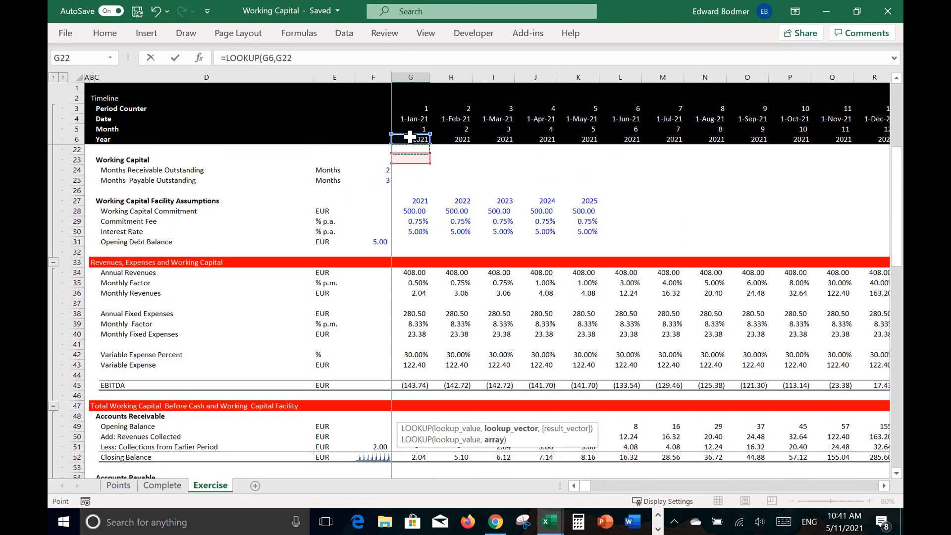
pyautogui.press('Up')
pyautogui.press('Up')
pyautogui.press('Up')
pyautogui.press('Up')
pyautogui.press('Up')
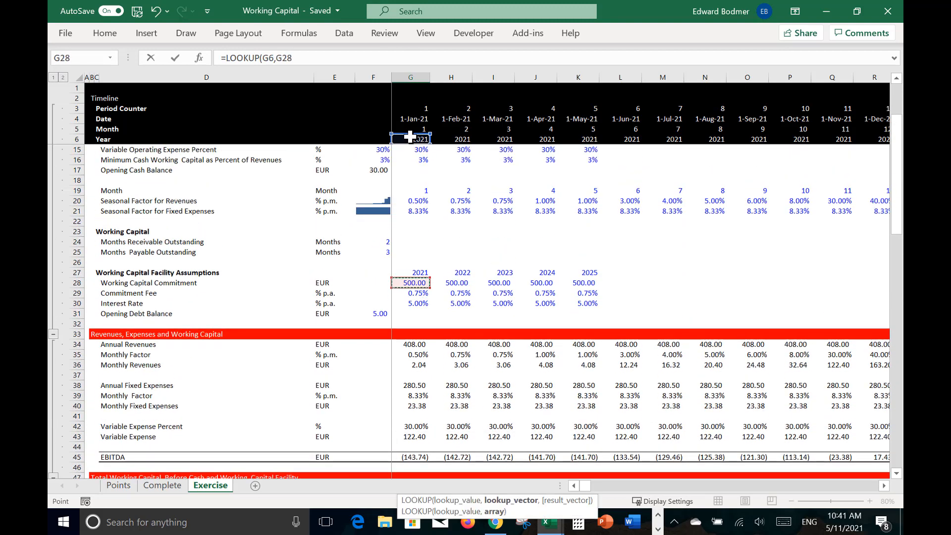
pyautogui.press('Up')
pyautogui.press('Up')
pyautogui.press('Up')
pyautogui.press('Up')
pyautogui.press('Up')
pyautogui.press('Up')
pyautogui.press('Up')
pyautogui.press('Up')
pyautogui.press('Up')
pyautogui.press('Down')
pyautogui.press('Down')
pyautogui.press('Down')
pyautogui.press('Down')
pyautogui.press('Down')
pyautogui.press('Down')
pyautogui.press('Down')
pyautogui.press('Down')
pyautogui.press('Down')
pyautogui.press('Down')
pyautogui.press('Down')
pyautogui.press('Down')
pyautogui.press('Down')
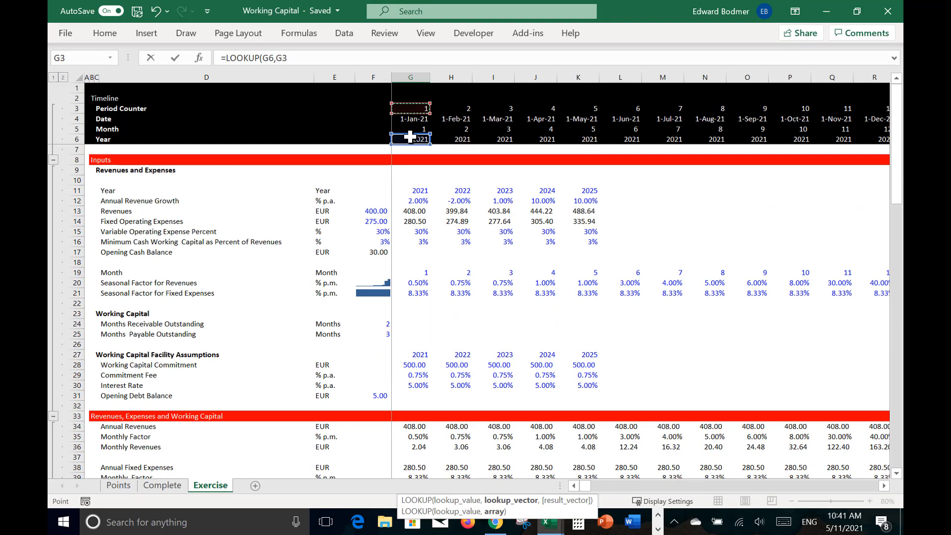
pyautogui.press('Up')
pyautogui.press('Up')
pyautogui.press('Up')
pyautogui.press('Up')
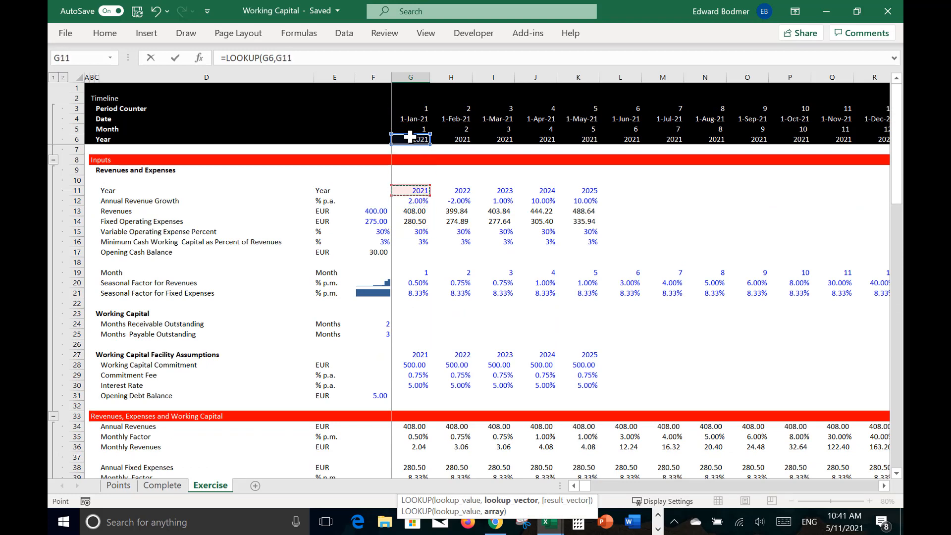
pyautogui.hotkey('shift', 'space')
pyautogui.write(',')
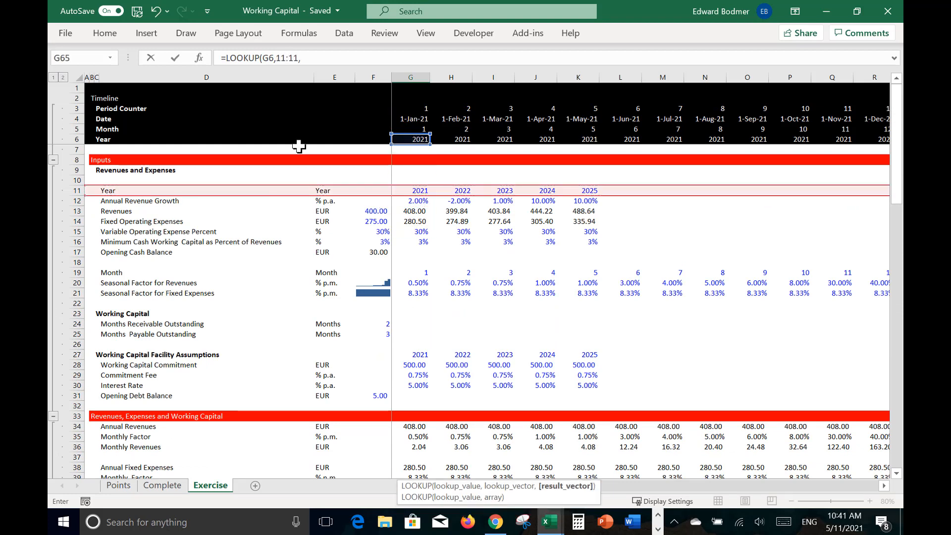
# Step: Complete the G65 LOOKUP with the minimum cash percent row 16:16 as result vector, and fill it across the timeline
pyautogui.click(77, 242)
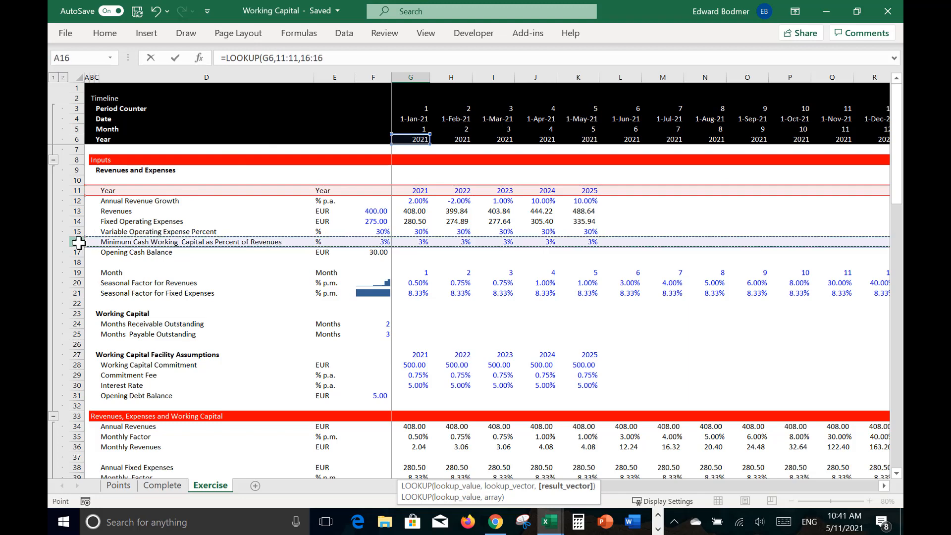
pyautogui.press('Return')
pyautogui.press('Up')
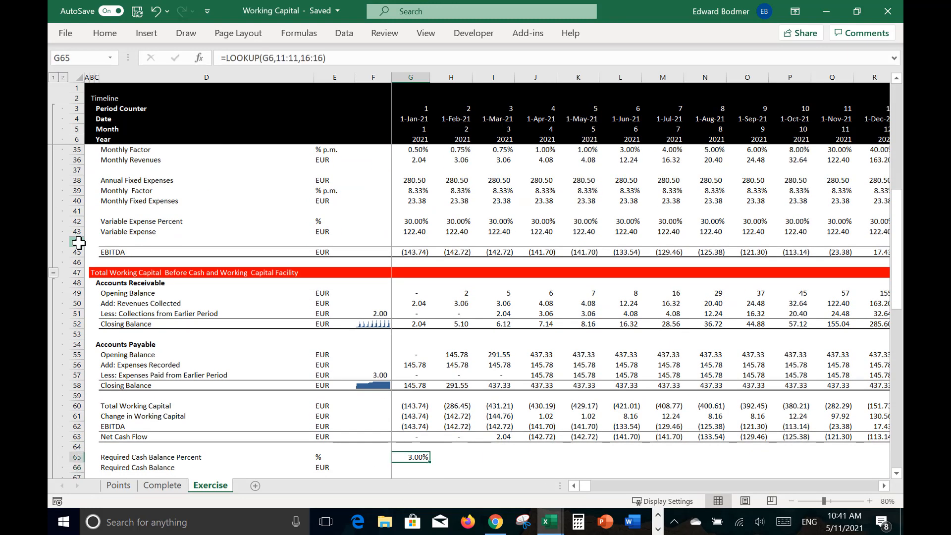
pyautogui.hotkey('ctrl', 'shift', 'r')
# Step: Set Required Cash Balance in G66 to percent G65 times Monthly Revenues G36, and fill it across the timeline
pyautogui.press('Down')
pyautogui.press('Left')
pyautogui.press('Left')
pyautogui.press('Right')
pyautogui.press('Right')
pyautogui.write('=')
pyautogui.press('Up')
pyautogui.write('*')
pyautogui.press('Up')
pyautogui.press('Up')
pyautogui.press('Up')
pyautogui.press('Up')
pyautogui.press('Up')
pyautogui.press('Up')
pyautogui.press('Up')
pyautogui.press('Up')
pyautogui.press('Up')
pyautogui.press('Up')
pyautogui.press('Up')
pyautogui.press('Up')
pyautogui.press('Up')
pyautogui.press('Up')
pyautogui.press('Up')
pyautogui.press('Up')
pyautogui.press('Up')
pyautogui.press('Up')
pyautogui.press('Up')
pyautogui.press('Up')
pyautogui.press('Up')
pyautogui.press('Up')
pyautogui.press('Up')
pyautogui.press('Return')
pyautogui.press('Up')
pyautogui.hotkey('ctrl', 'shift', 'Right')
pyautogui.hotkey('ctrl', 'r')
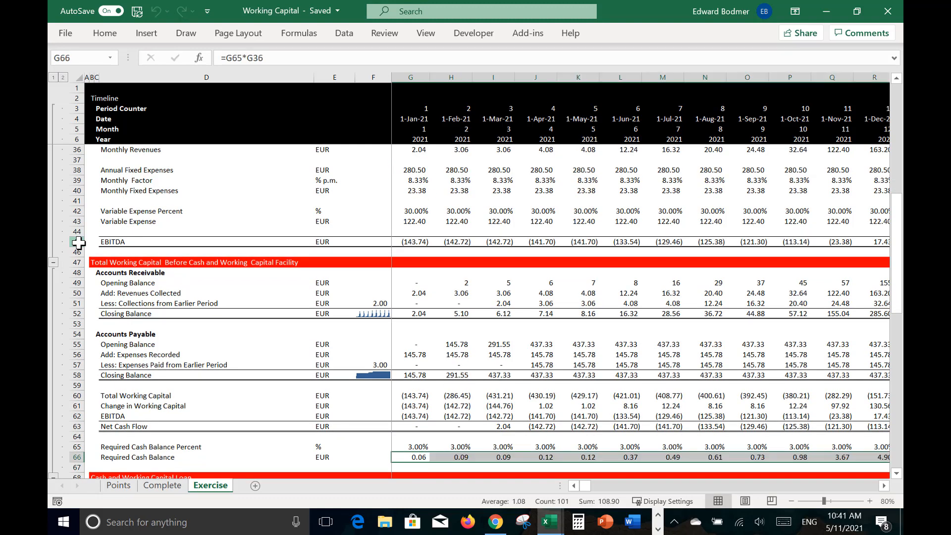
# Step: Change Required Cash Balance in G66 to percent G65 times Annual Revenues G34, and fill it across the timeline
pyautogui.press('Left')
pyautogui.press('Right')
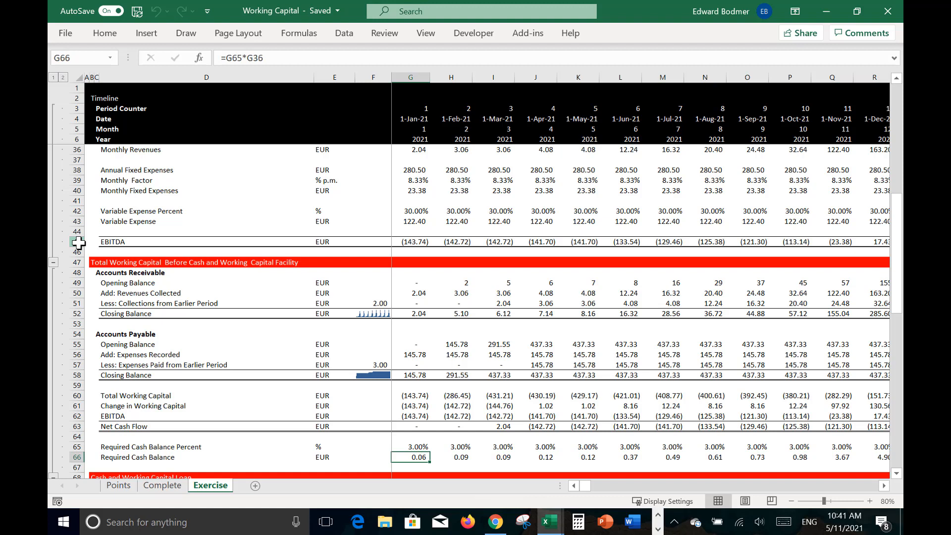
pyautogui.write('=')
pyautogui.press('Up')
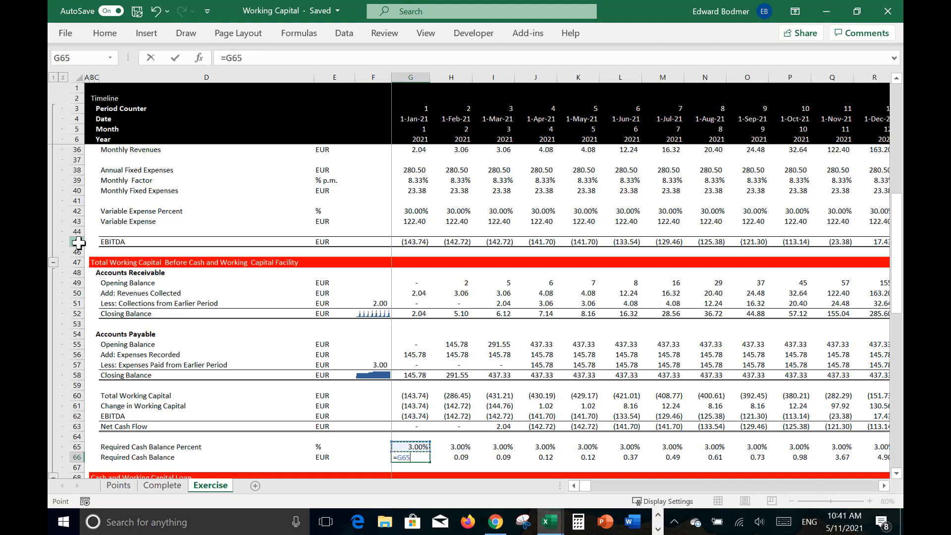
pyautogui.write('*')
pyautogui.press('Up')
pyautogui.press('Up')
pyautogui.press('Up')
pyautogui.press('Up')
pyautogui.press('Up')
pyautogui.press('Up')
pyautogui.press('Up')
pyautogui.press('Up')
pyautogui.press('Up')
pyautogui.press('Up')
pyautogui.press('Up')
pyautogui.press('Up')
pyautogui.press('Up')
pyautogui.press('Up')
pyautogui.press('Up')
pyautogui.press('Up')
pyautogui.press('Up')
pyautogui.press('Up')
pyautogui.press('Up')
pyautogui.press('Up')
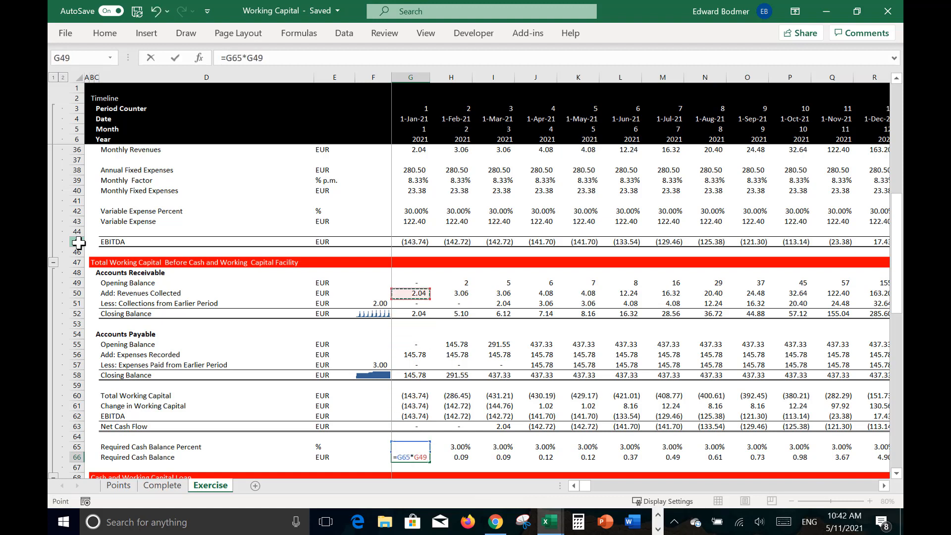
pyautogui.press('Down')
pyautogui.press('Down')
pyautogui.press('Down')
pyautogui.press('Up')
pyautogui.press('Return')
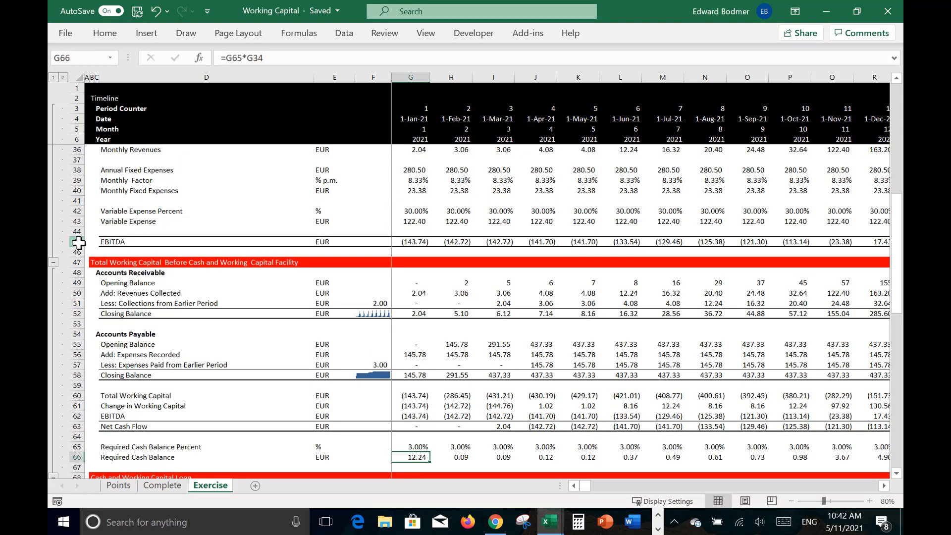
pyautogui.hotkey('ctrl', 'shift', 'r')
# Step: Link the Opening Balance of Cash in G70 to the prior Closing Cash Balance in F80
pyautogui.click(78, 243)
pyautogui.press('Down')
pyautogui.press('Down')
pyautogui.press('Down')
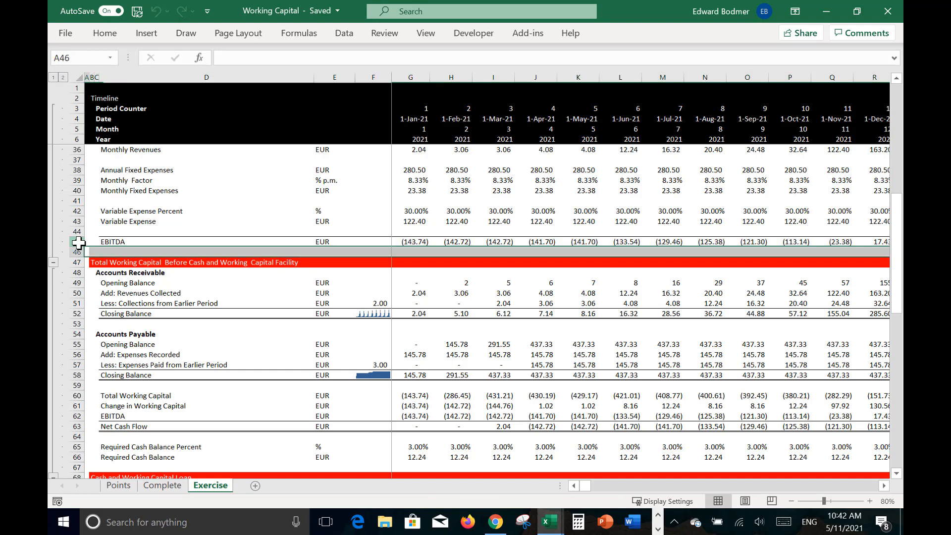
pyautogui.press('Down')
pyautogui.press('Down')
pyautogui.press('Down')
pyautogui.press('Down')
pyautogui.press('Down')
pyautogui.press('Down')
pyautogui.press('Down')
pyautogui.press('Down')
pyautogui.press('Down')
pyautogui.press('Down')
pyautogui.press('Down')
pyautogui.press('Down')
pyautogui.press('Down')
pyautogui.press('Down')
pyautogui.press('Down')
pyautogui.press('Down')
pyautogui.press('Down')
pyautogui.press('Down')
pyautogui.press('Down')
pyautogui.press('Down')
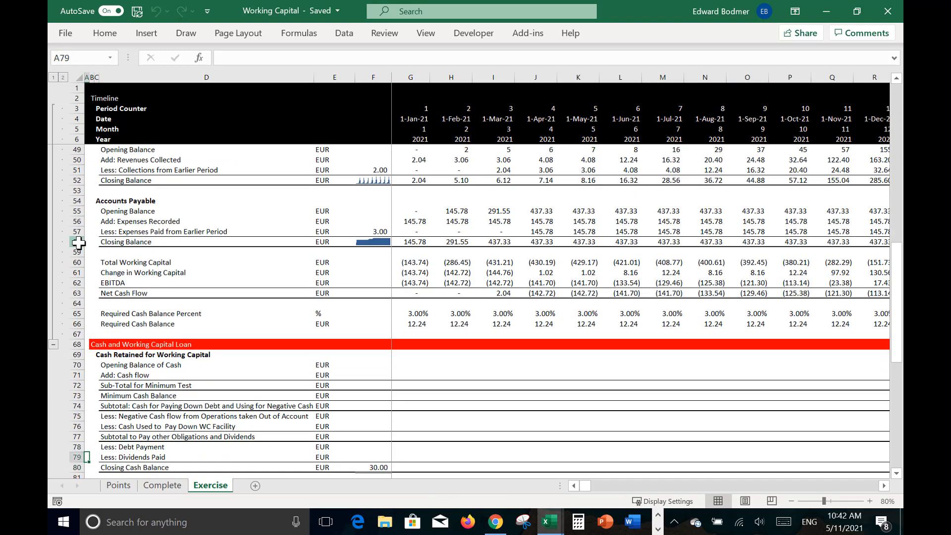
pyautogui.press('Up')
pyautogui.press('Up')
pyautogui.press('Up')
pyautogui.press('Up')
pyautogui.press('Up')
pyautogui.press('Up')
pyautogui.press('Up')
pyautogui.press('Right')
pyautogui.press('Right')
pyautogui.press('Right')
pyautogui.press('Right')
pyautogui.press('Right')
pyautogui.press('Right')
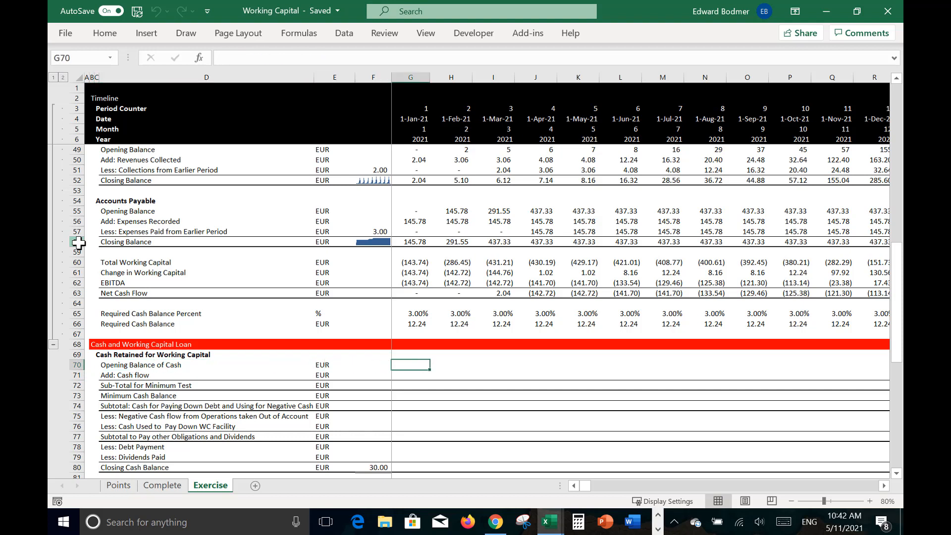
pyautogui.write('=')
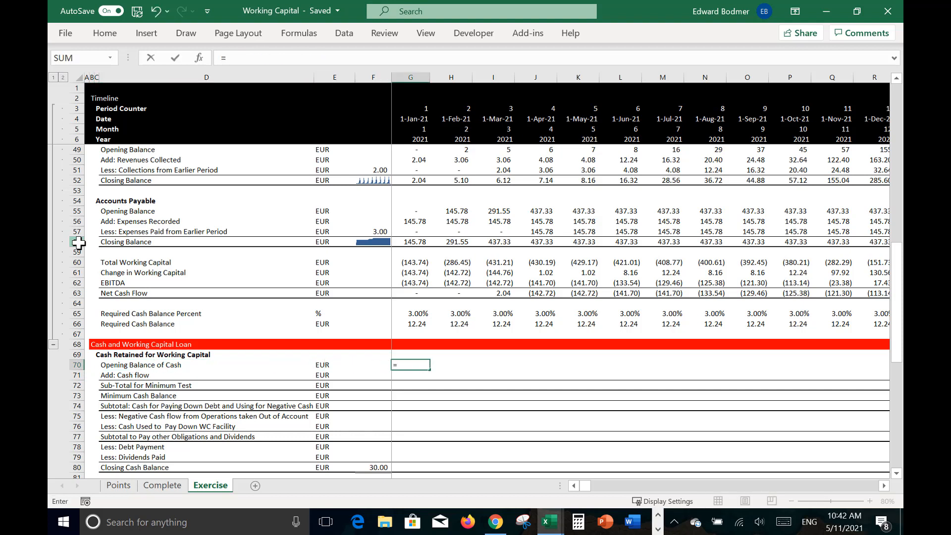
pyautogui.press('Up')
pyautogui.press('Up')
pyautogui.press('Up')
pyautogui.press('Up')
pyautogui.press('Up')
pyautogui.press('Up')
pyautogui.press('Up')
pyautogui.press('Up')
pyautogui.press('Up')
pyautogui.press('Up')
pyautogui.press('Up')
pyautogui.press('Down')
pyautogui.press('Down')
pyautogui.press('Down')
pyautogui.press('Down')
pyautogui.press('Down')
pyautogui.press('Down')
pyautogui.press('Down')
pyautogui.press('Down')
pyautogui.press('Down')
pyautogui.press('Down')
pyautogui.press('Down')
pyautogui.press('Down')
pyautogui.press('Down')
pyautogui.press('Down')
pyautogui.press('Down')
pyautogui.press('Down')
pyautogui.press('Down')
pyautogui.press('Down')
pyautogui.press('Down')
pyautogui.press('Down')
pyautogui.press('Down')
pyautogui.press('Left')
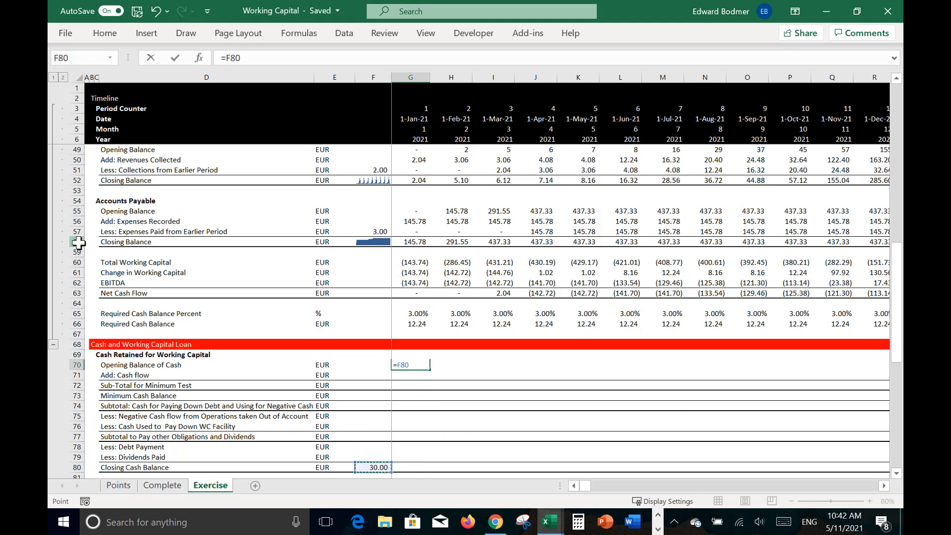
pyautogui.press('Return')
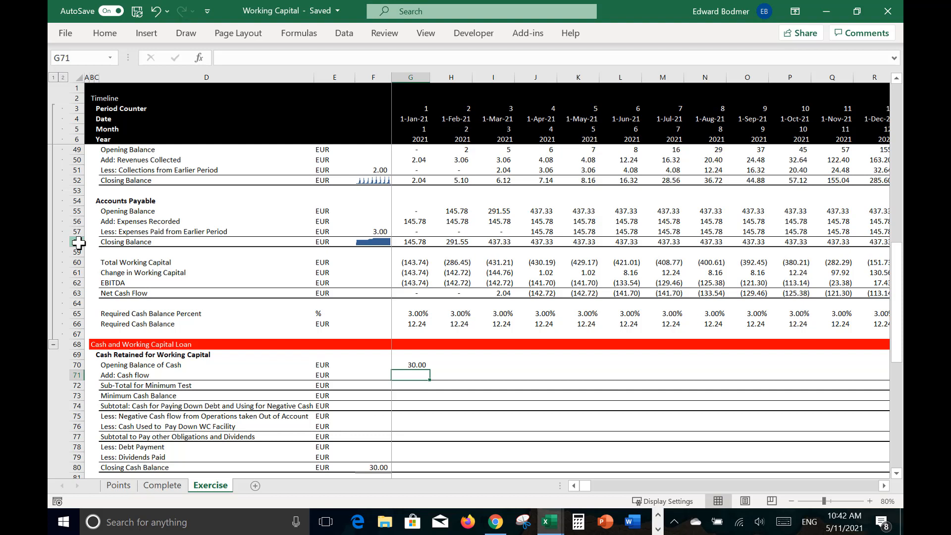
# Step: Change the row label in D71 to "Add: Cash Positive flow"
pyautogui.write('=')
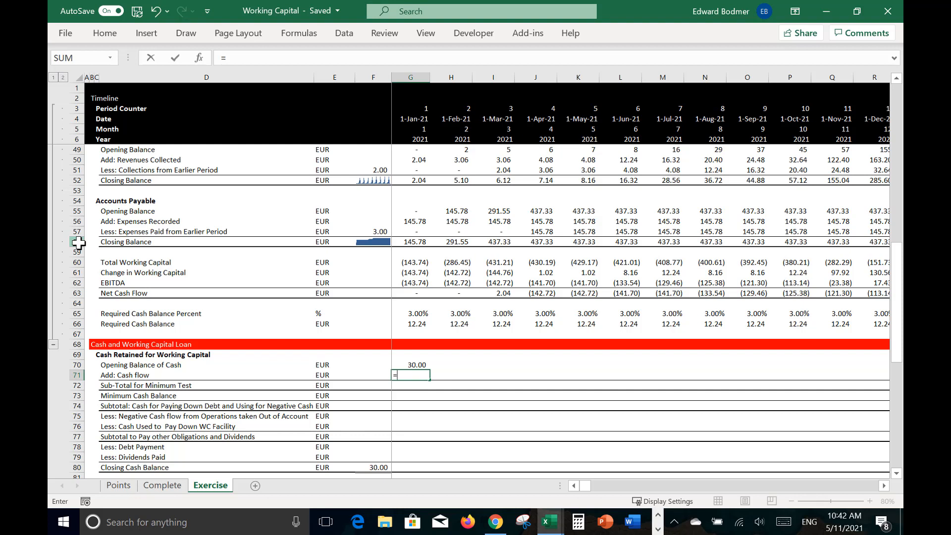
pyautogui.press('Escape')
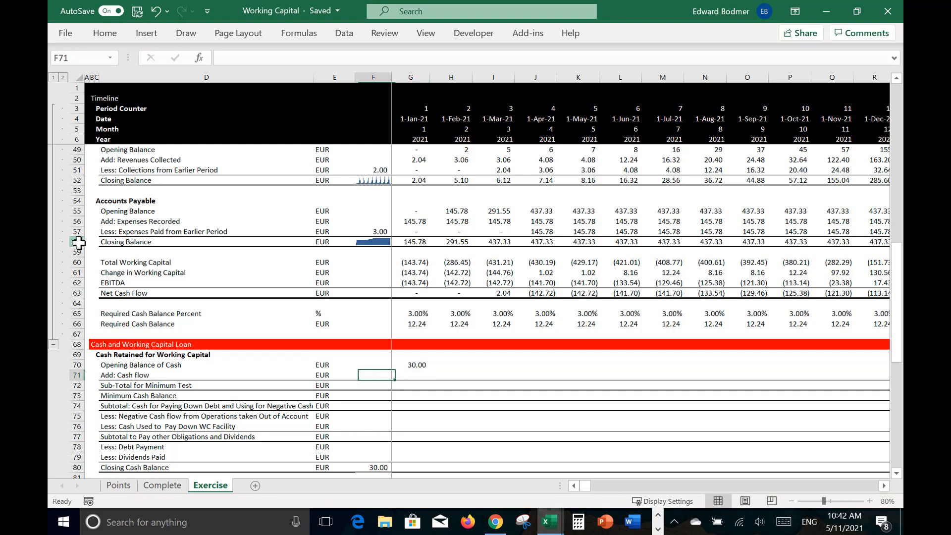
pyautogui.press('Left')
pyautogui.press('Left')
pyautogui.press('Left')
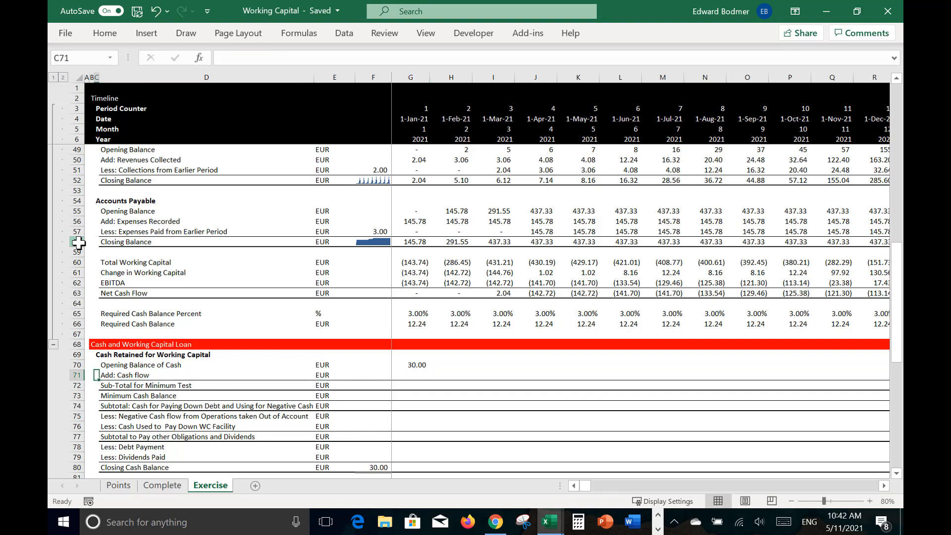
pyautogui.press('F2')
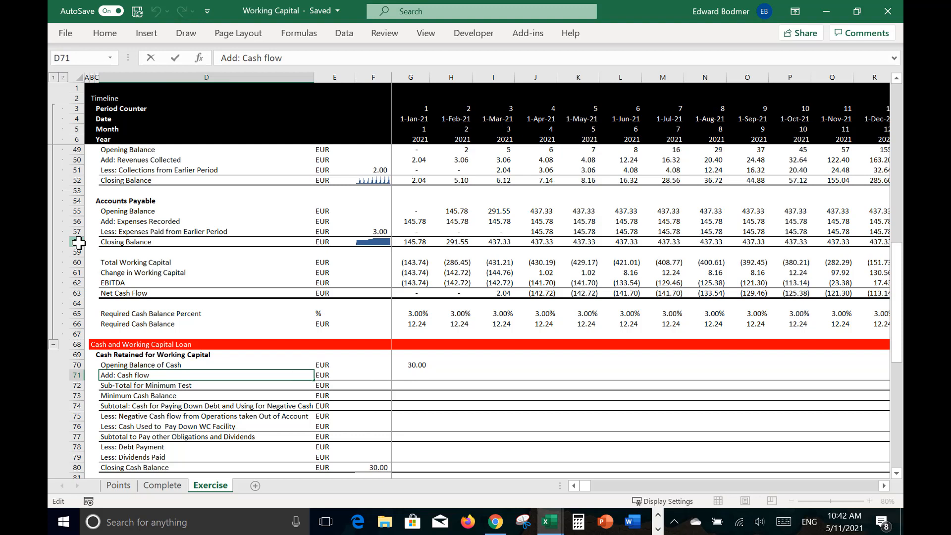
pyautogui.write('Positive')
pyautogui.press('Return')
pyautogui.press('Up')
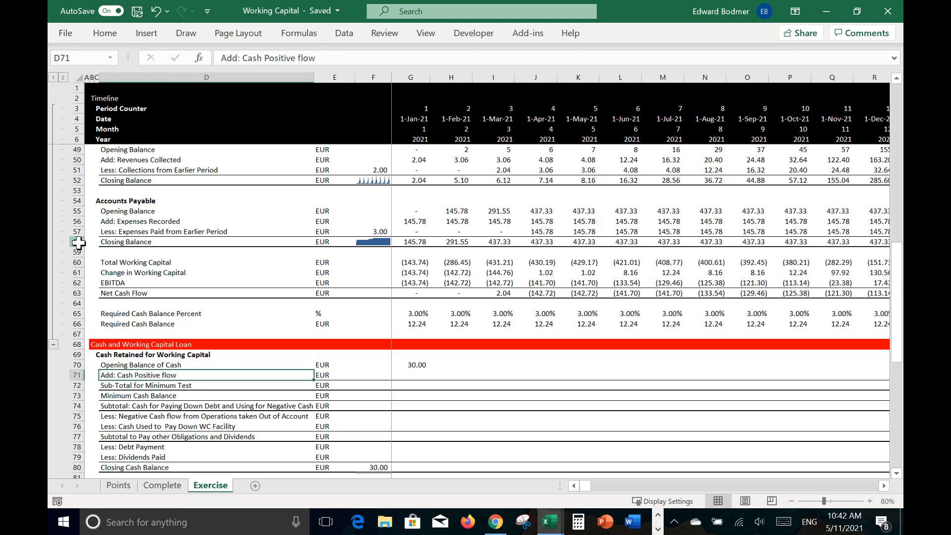
# Step: Set Cash Positive flow in G71 to the larger of Net Cash Flow G63 and zero, using =MAX(G63,0)
pyautogui.press('Right')
pyautogui.press('Right')
pyautogui.press('Right')
pyautogui.write('=')
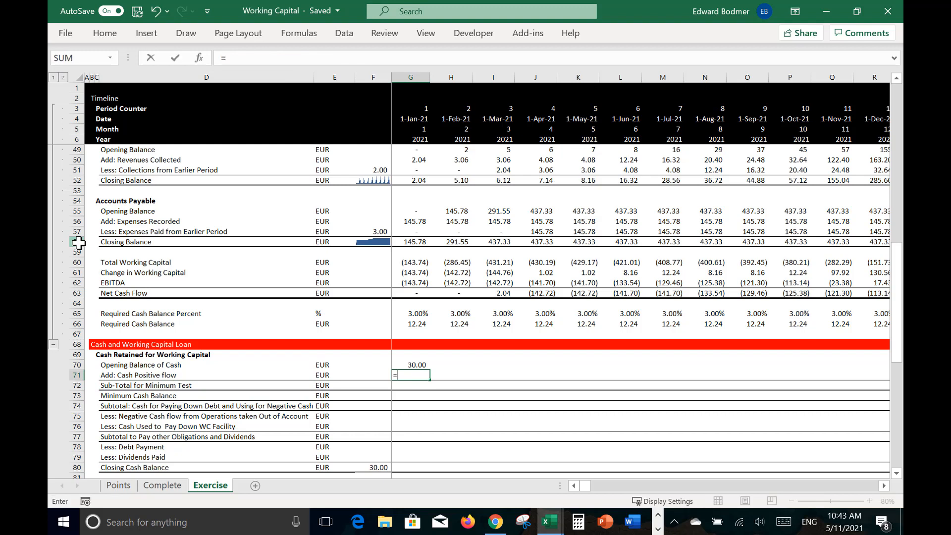
pyautogui.write('ma')
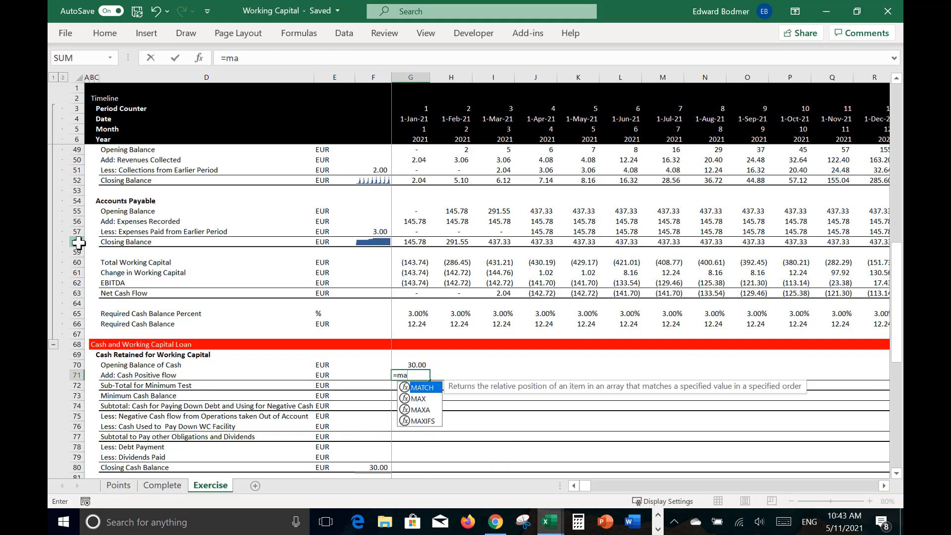
pyautogui.write('x')
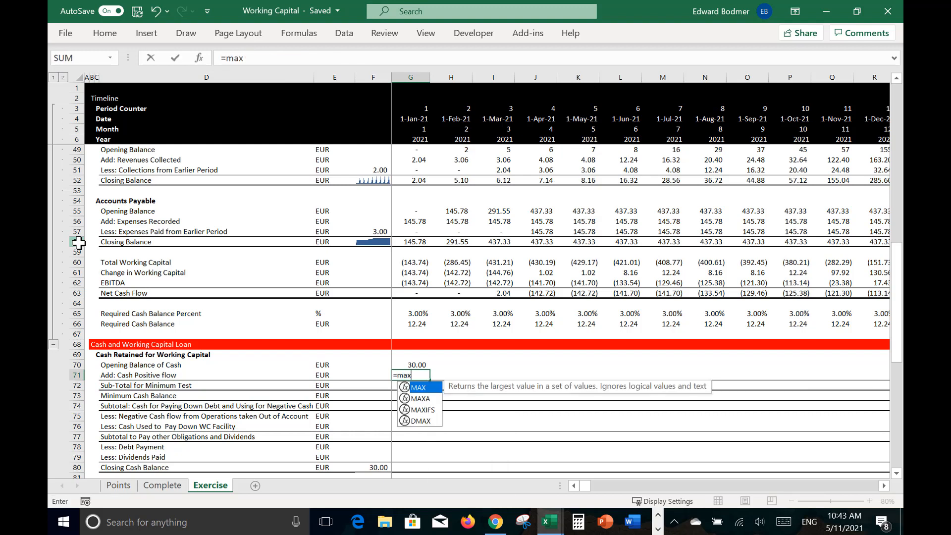
pyautogui.write('(')
pyautogui.press('Up')
pyautogui.press('Up')
pyautogui.press('Up')
pyautogui.press('Up')
pyautogui.press('Up')
pyautogui.press('Up')
pyautogui.press('Up')
pyautogui.press('Up')
pyautogui.press('Up')
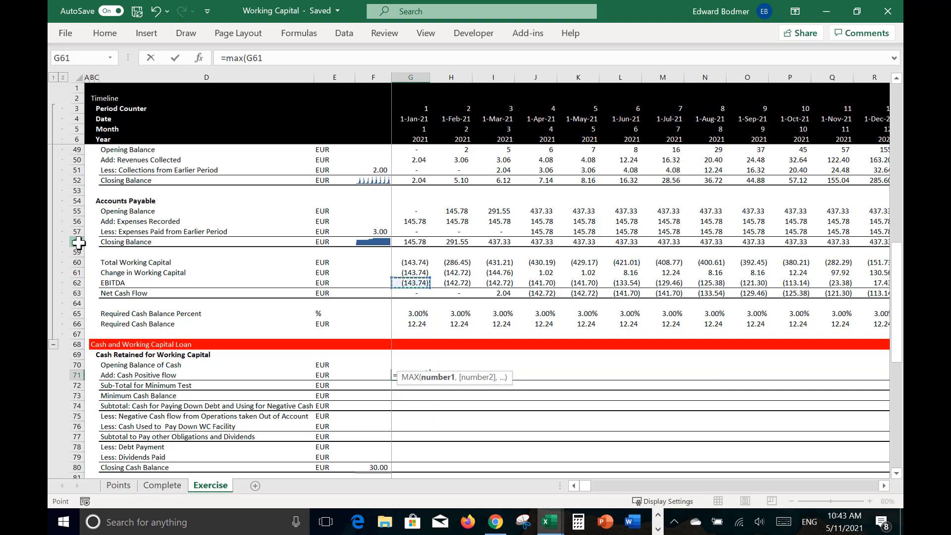
pyautogui.press('Down')
pyautogui.write(',0)')
pyautogui.press('Return')
pyautogui.press('Up')
pyautogui.press('Up')
pyautogui.press('Down')
pyautogui.press('Down')
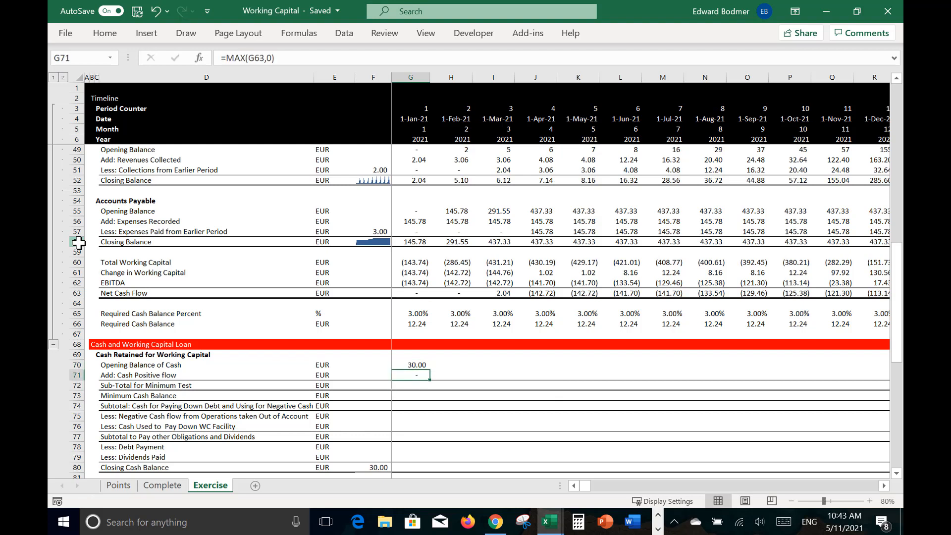
# Step: Set Sub-Total for Minimum Test in G72 to Opening Balance G70 plus Cash Positive flow G71
pyautogui.write('=')
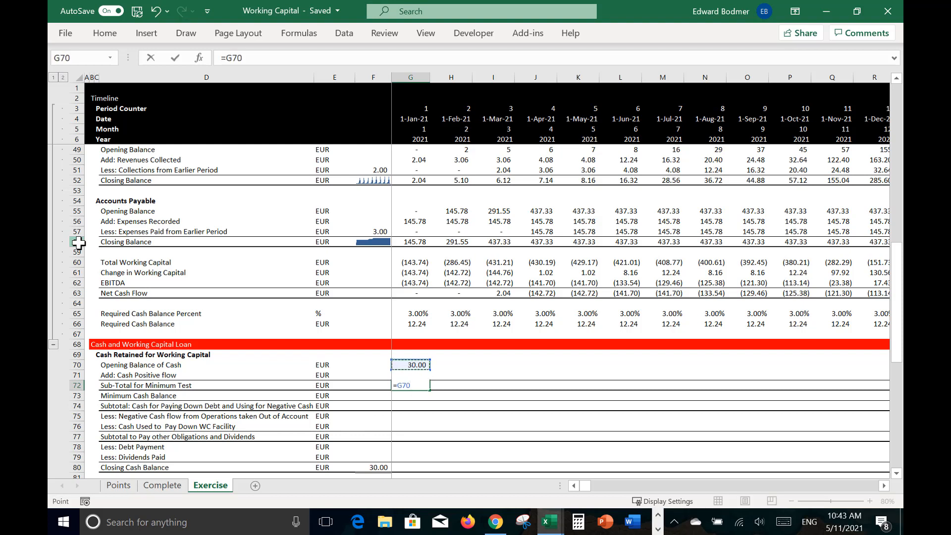
pyautogui.write('+')
pyautogui.press('Up')
pyautogui.press('Return')
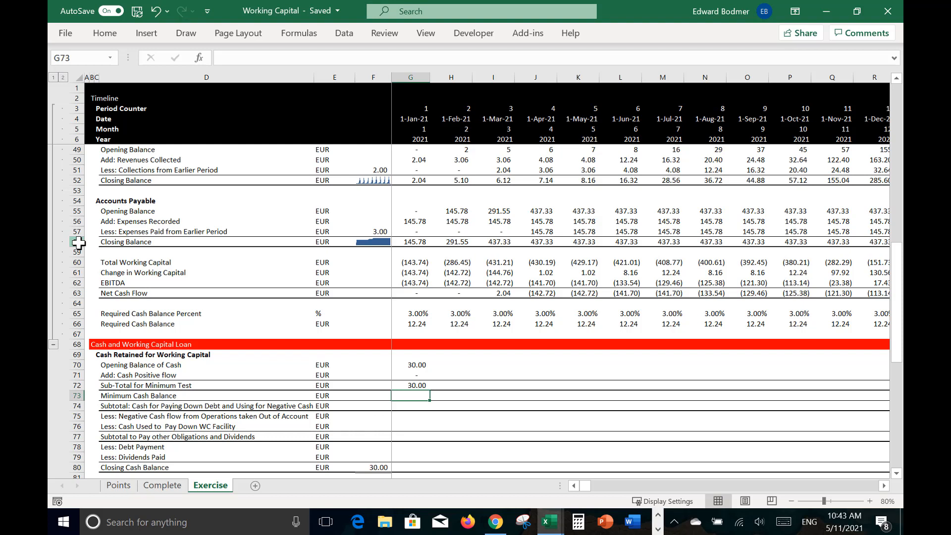
# Step: Link Minimum Cash Balance in G73 to Required Cash Balance G66
pyautogui.write('=')
pyautogui.press('Up')
pyautogui.press('Up')
pyautogui.press('Up')
pyautogui.press('Up')
pyautogui.press('Up')
pyautogui.press('Up')
pyautogui.press('Up')
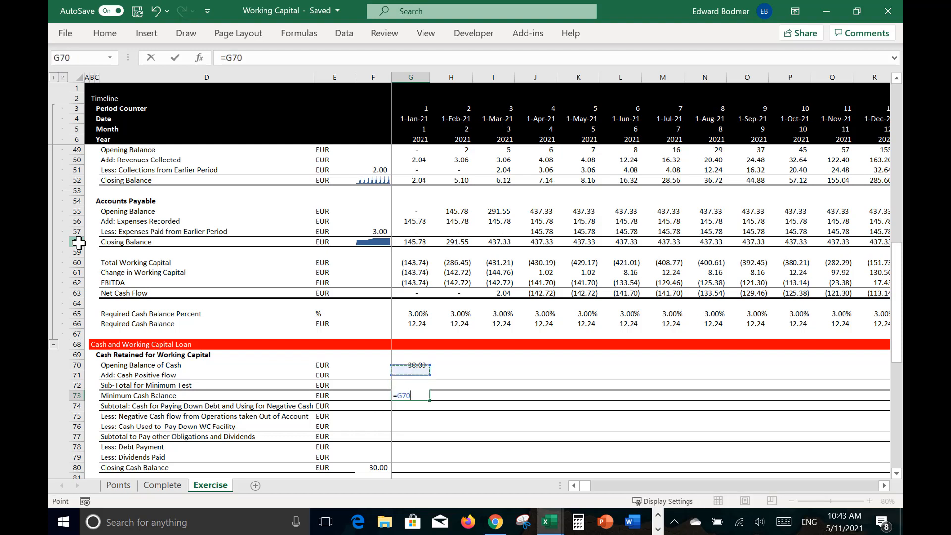
pyautogui.press('Return')
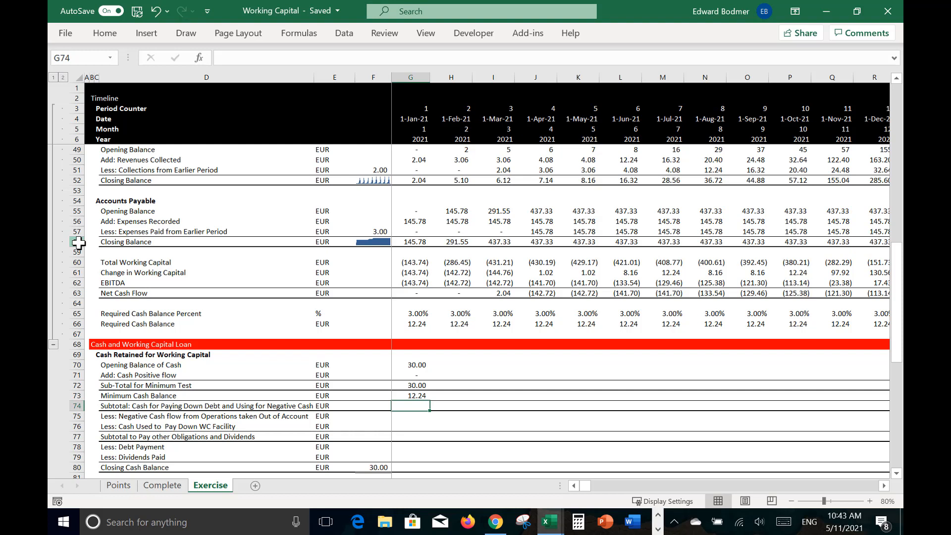
# Step: Set the cash subtotal in G74 to Sub-Total for Minimum Test G72 minus Minimum Cash Balance G73
pyautogui.write('=')
pyautogui.press('Up')
pyautogui.press('Up')
pyautogui.write('-')
pyautogui.press('Up')
pyautogui.press('Return')
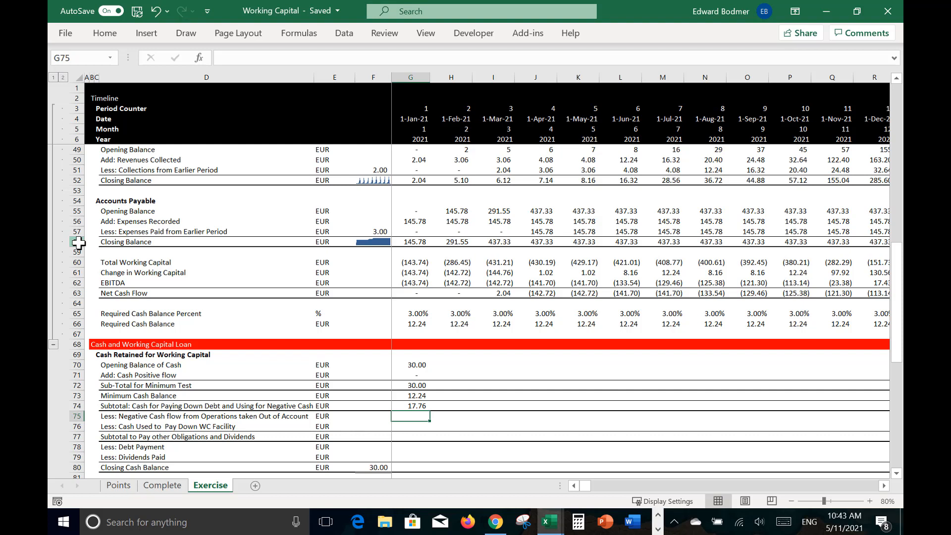
# Step: Set Negative Cash flow taken out of account in G75 to =MAX(-G63,0), based on Net Cash Flow
pyautogui.press('Left')
pyautogui.press('Right')
pyautogui.write('=max(-')
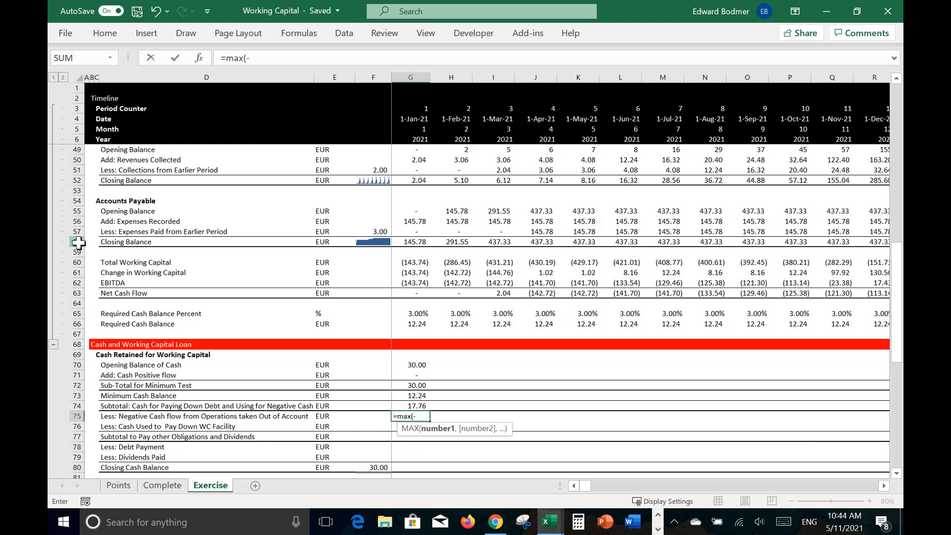
pyautogui.press('Up')
pyautogui.press('Up')
pyautogui.press('Up')
pyautogui.press('Up')
pyautogui.press('Up')
pyautogui.press('Up')
pyautogui.press('Up')
pyautogui.press('Up')
pyautogui.press('Up')
pyautogui.press('Up')
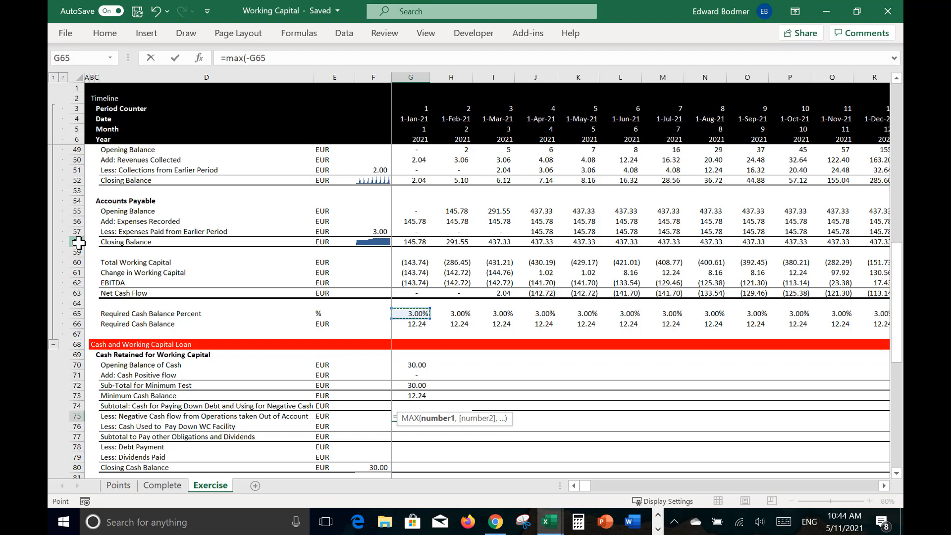
pyautogui.press('Up')
pyautogui.press('Up')
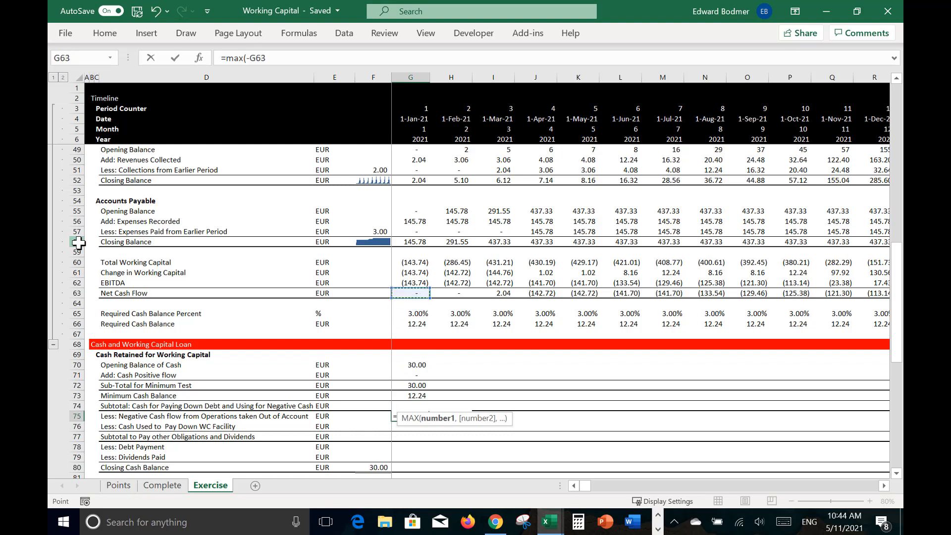
pyautogui.write(',0)')
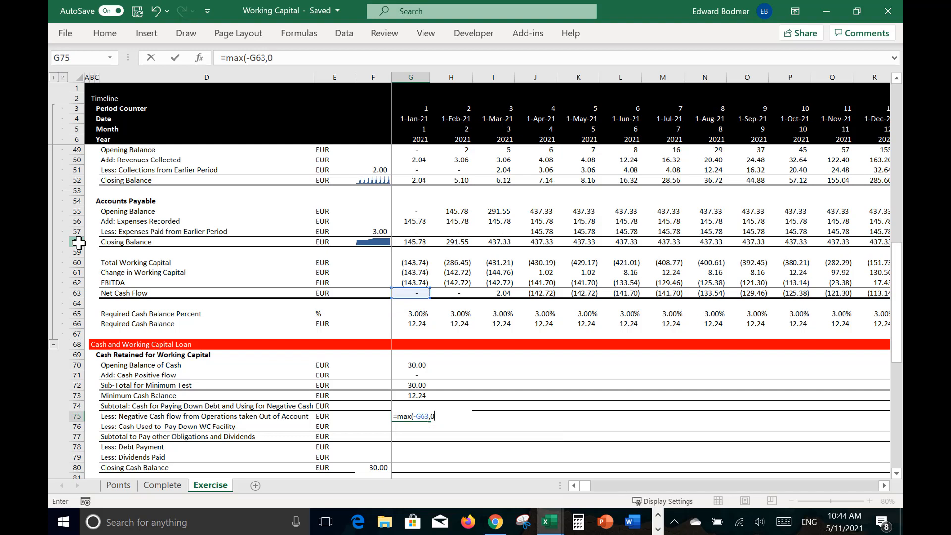
pyautogui.press('Return')
pyautogui.press('Up')
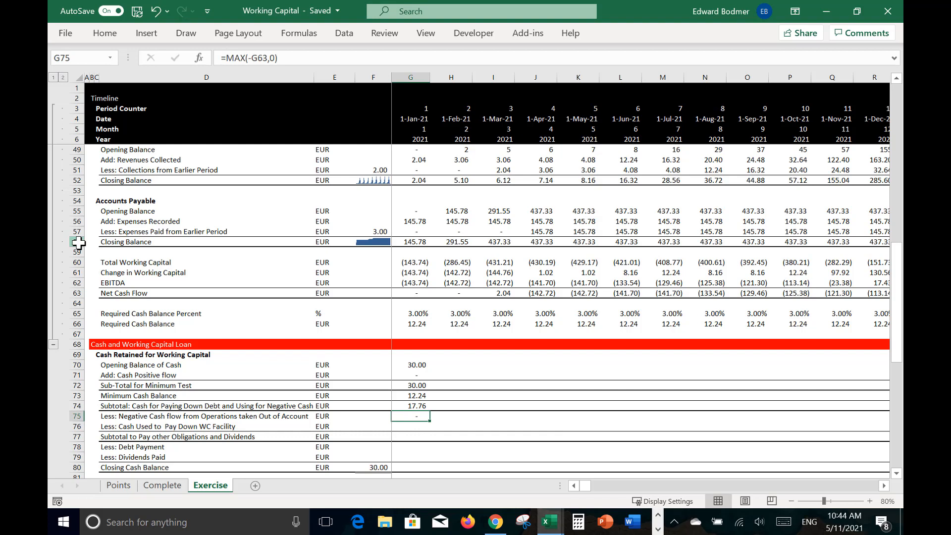
# Step: Cap the negative cash flow in G75 at the available cash subtotal, making the formula =MIN(G74,MAX(-G63,0))
pyautogui.press('F2')
pyautogui.press('Left')
pyautogui.press('Left')
pyautogui.press('Left')
pyautogui.press('Left')
pyautogui.press('Left')
pyautogui.press('Left')
pyautogui.press('Left')
pyautogui.press('Left')
pyautogui.press('Left')
pyautogui.press('Left')
pyautogui.press('Left')
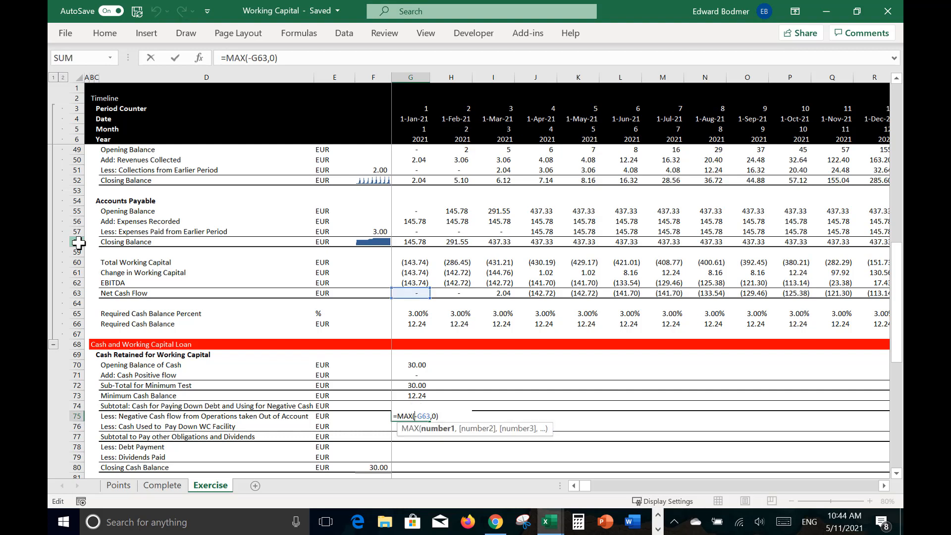
pyautogui.write('min')
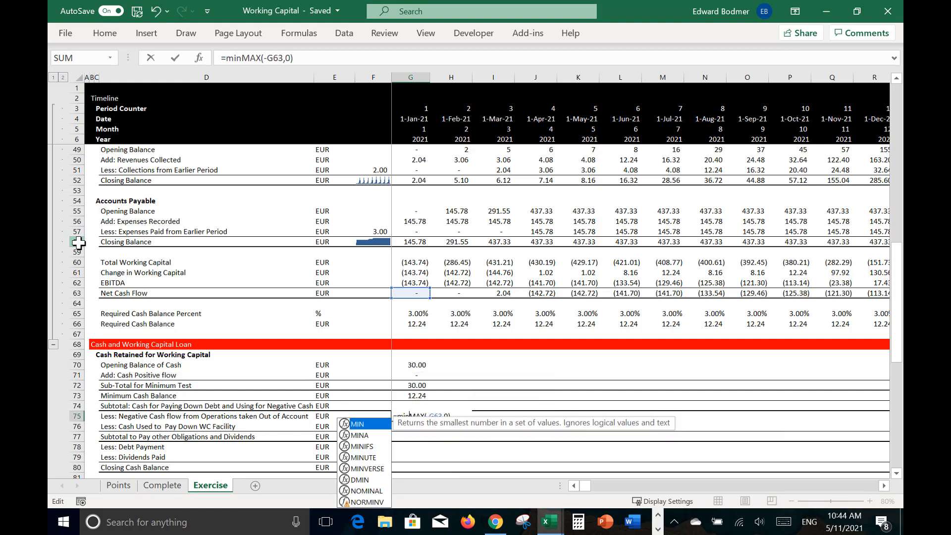
pyautogui.write('(')
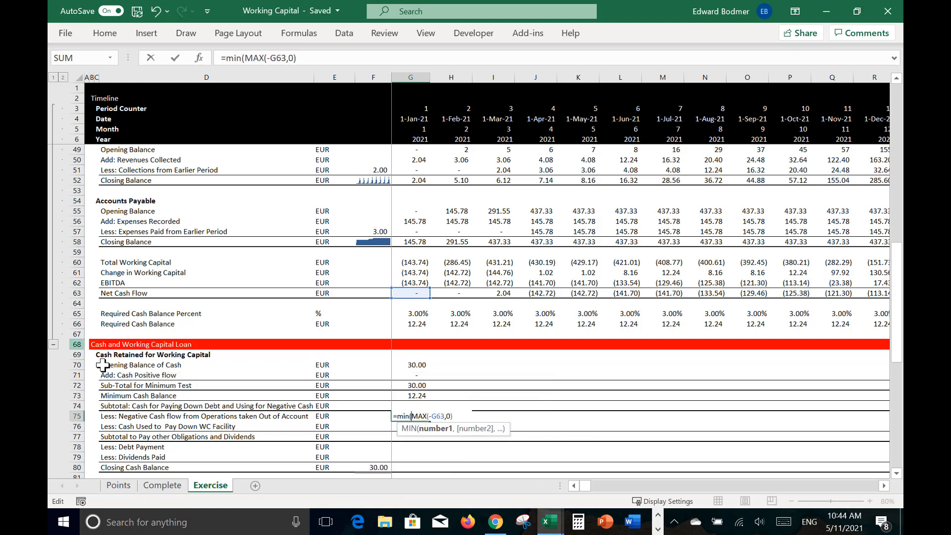
pyautogui.click(496, 406)
pyautogui.press('Left')
pyautogui.press('Left')
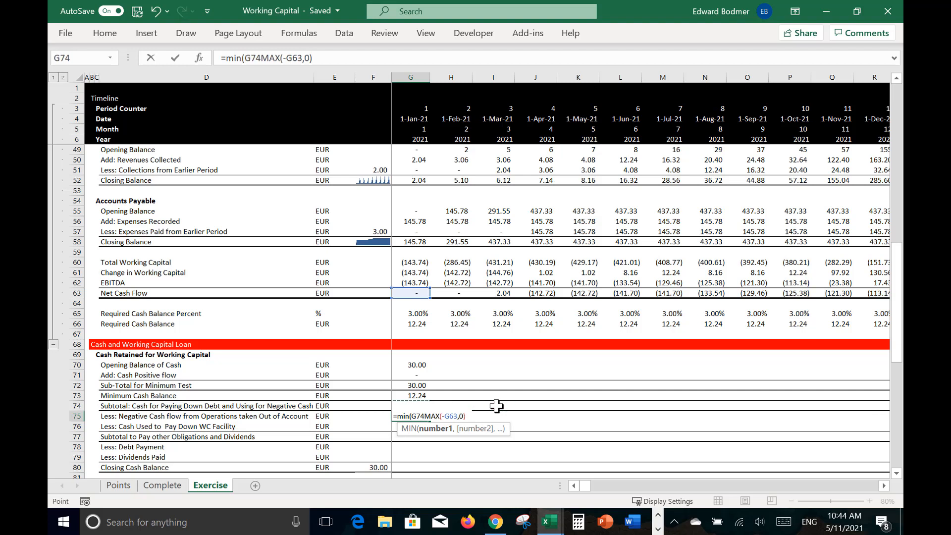
pyautogui.write(',')
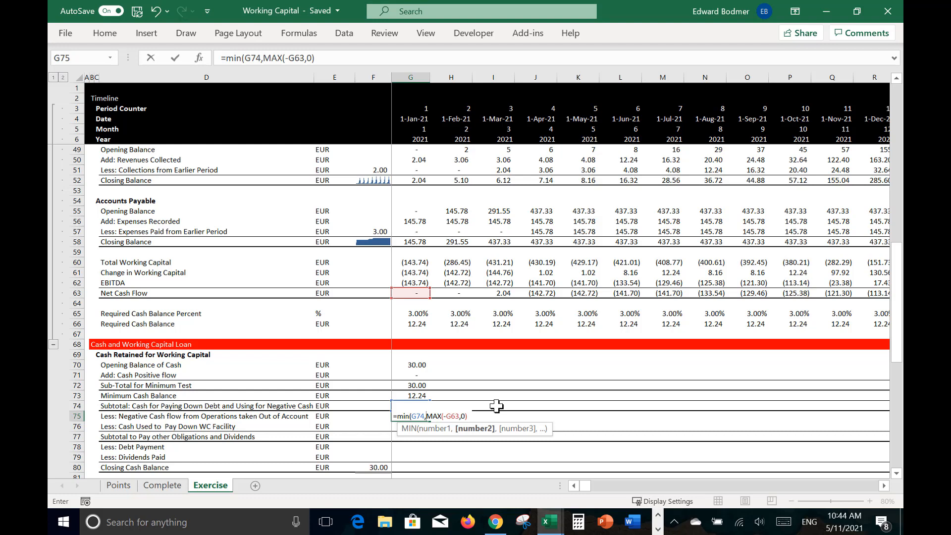
pyautogui.press('Return')
pyautogui.press('Return')
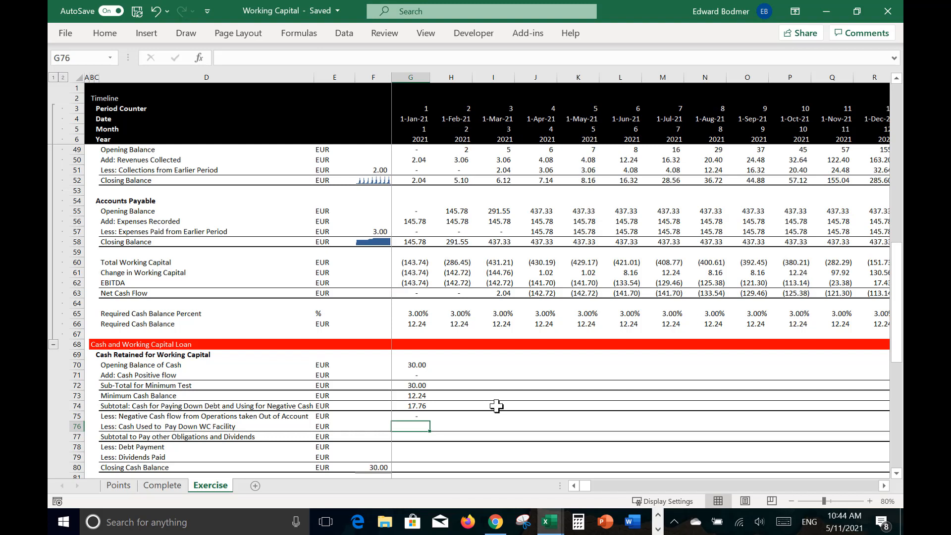
# Step: Review the negative cash flow formula in G75 and the cash rows above it
pyautogui.press('Left')
pyautogui.press('Right')
pyautogui.press('Up')
pyautogui.press('Up')
pyautogui.press('Up')
pyautogui.press('Up')
pyautogui.press('Up')
pyautogui.press('Up')
pyautogui.press('Down')
pyautogui.press('Down')
pyautogui.press('Down')
pyautogui.press('Down')
pyautogui.press('Down')
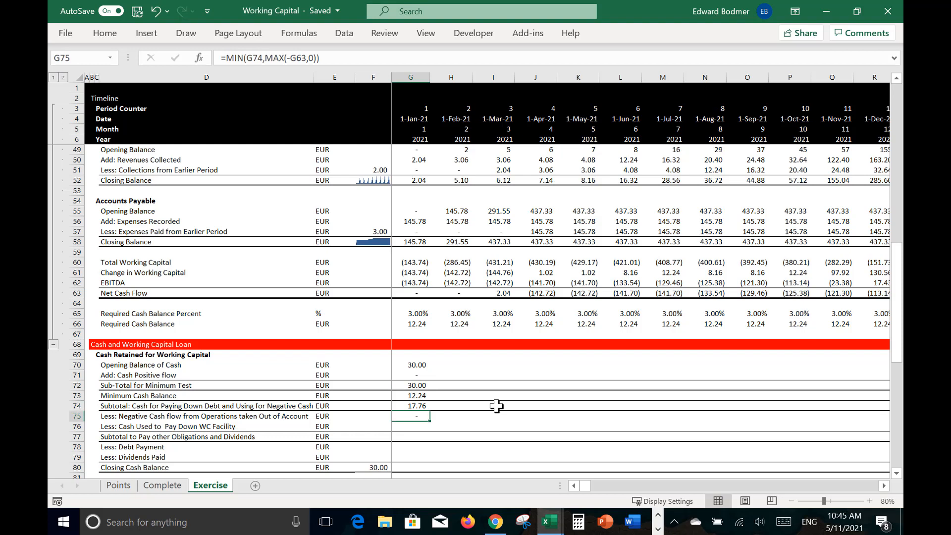
# Step: Set Cash Used to Pay Down WC Facility in G76 to =(G74-G75)
pyautogui.press('Down')
pyautogui.write('=')
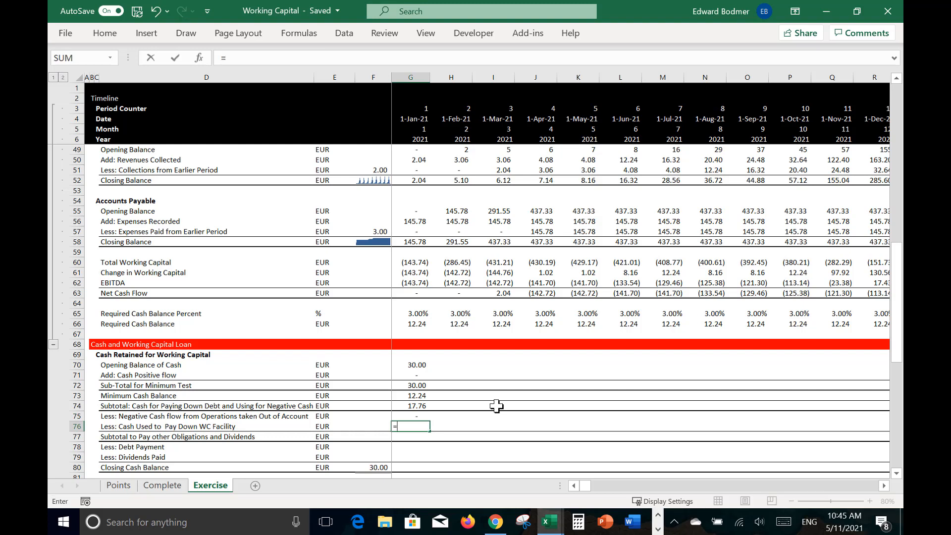
pyautogui.write('(')
pyautogui.press('Up')
pyautogui.press('Up')
pyautogui.write('-')
pyautogui.press('Up')
pyautogui.press('Return')
pyautogui.press('Return')
pyautogui.press('Up')
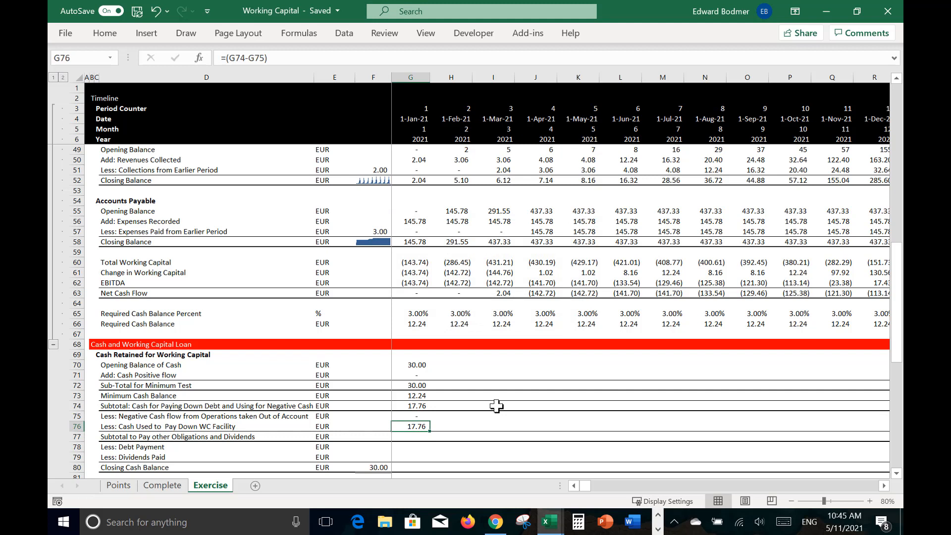
pyautogui.press('XF86AudioLowerVolume')
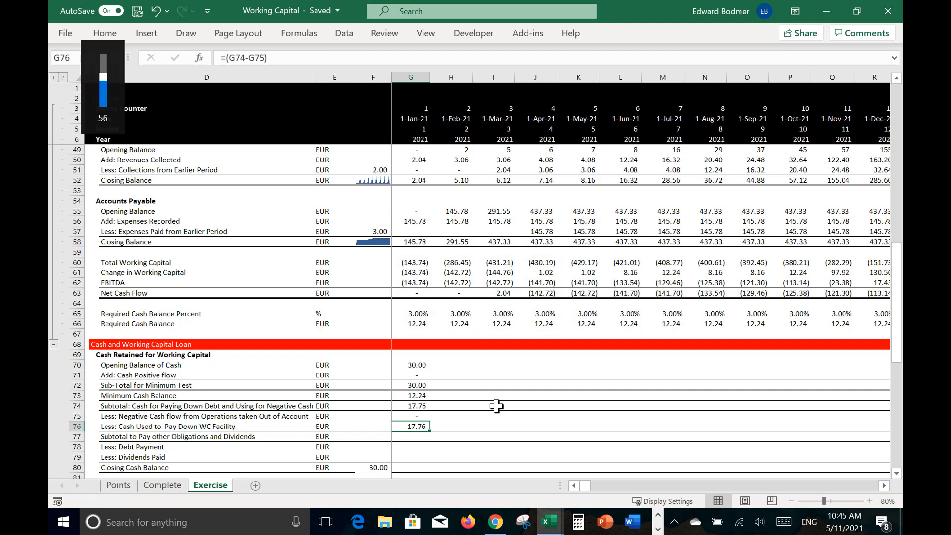
# Step: Wrap the Cash Used to Pay Down WC Facility formula in G76 with a MIN function
pyautogui.press('F2')
pyautogui.press('Left')
pyautogui.press('Left')
pyautogui.press('Left')
pyautogui.press('Left')
pyautogui.press('Left')
pyautogui.press('Left')
pyautogui.press('Left')
pyautogui.press('Left')
pyautogui.write('min')
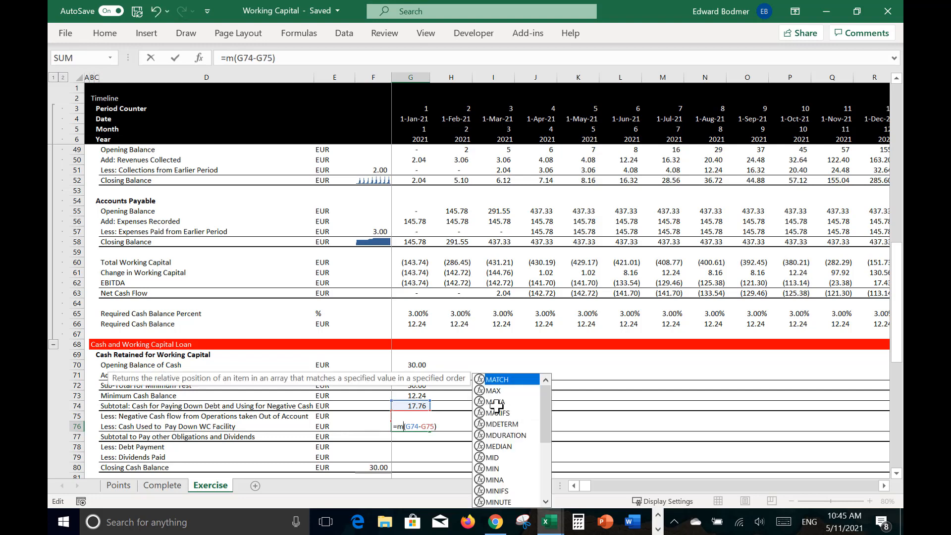
pyautogui.write('(')
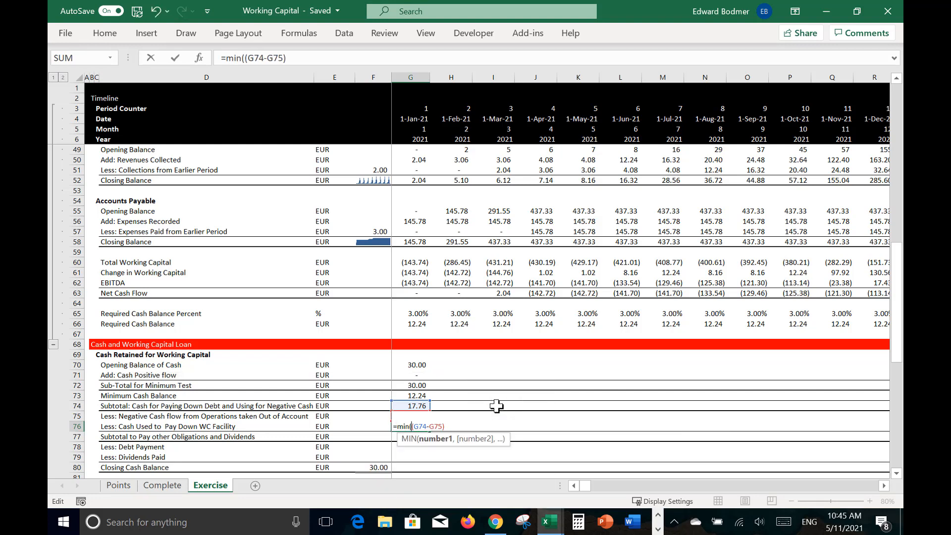
pyautogui.click(410, 466)
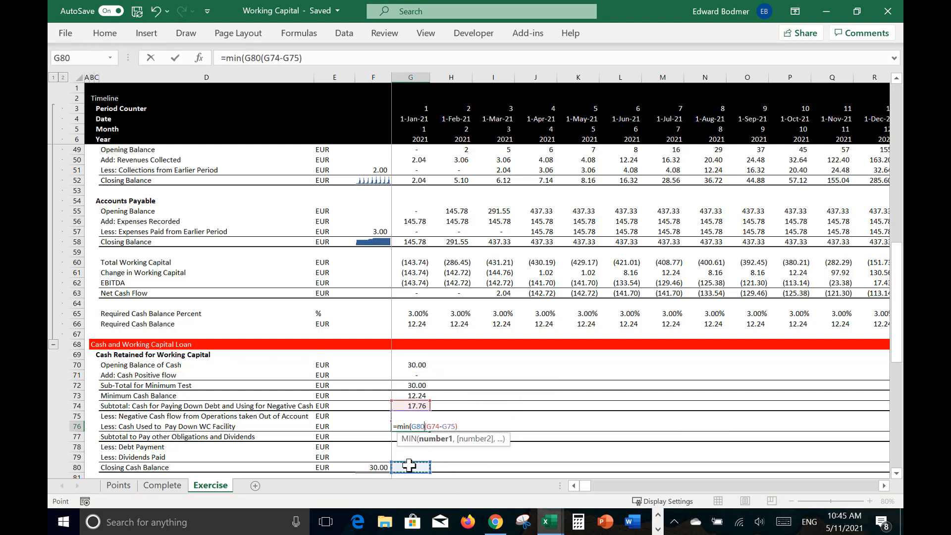
pyautogui.press('Down')
pyautogui.press('Down')
pyautogui.press('Down')
pyautogui.press('Down')
pyautogui.press('Down')
pyautogui.press('Down')
pyautogui.press('Down')
pyautogui.press('Down')
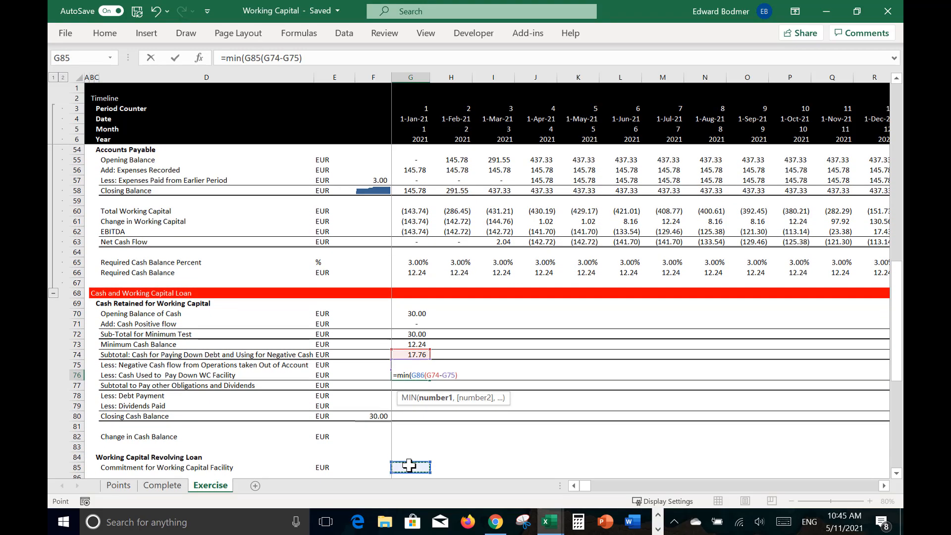
pyautogui.press('Up')
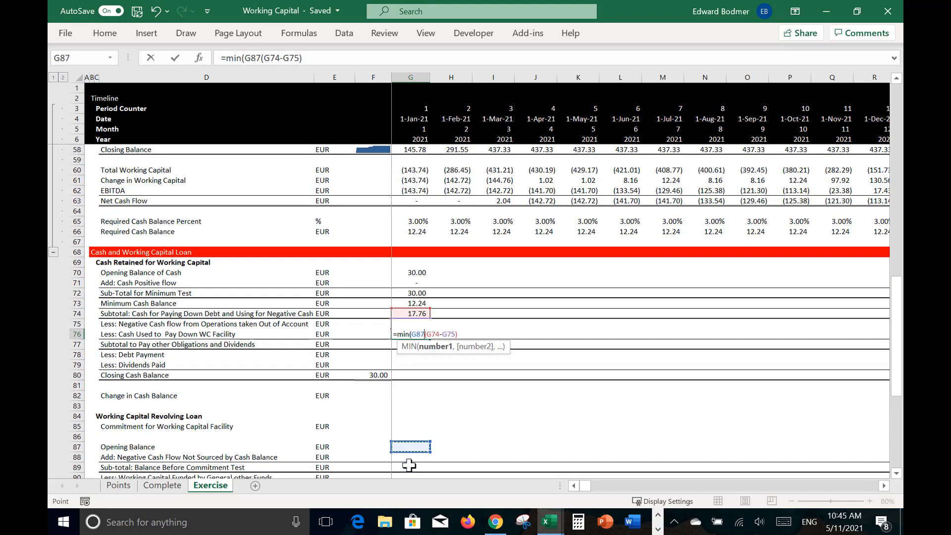
pyautogui.write(',')
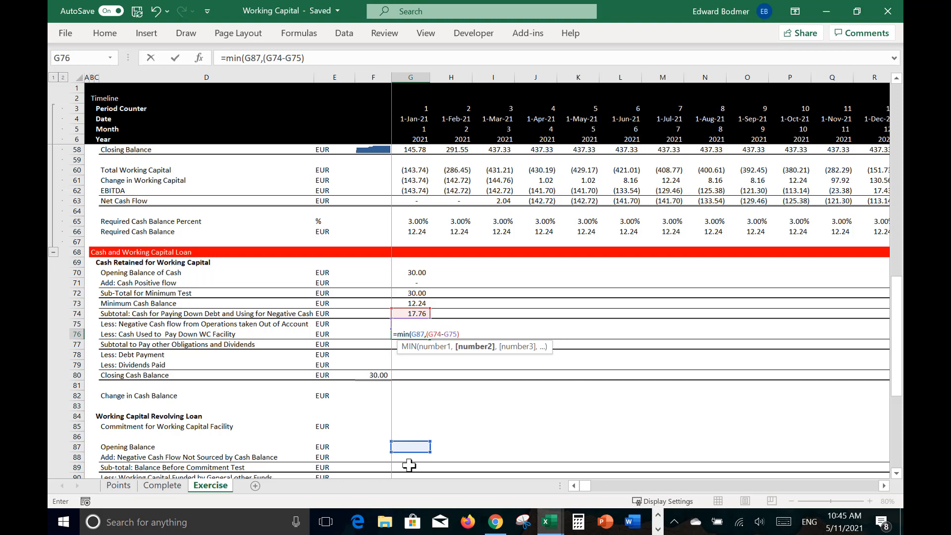
pyautogui.press('BackSpace')
pyautogui.press('BackSpace')
pyautogui.press('BackSpace')
pyautogui.press('BackSpace')
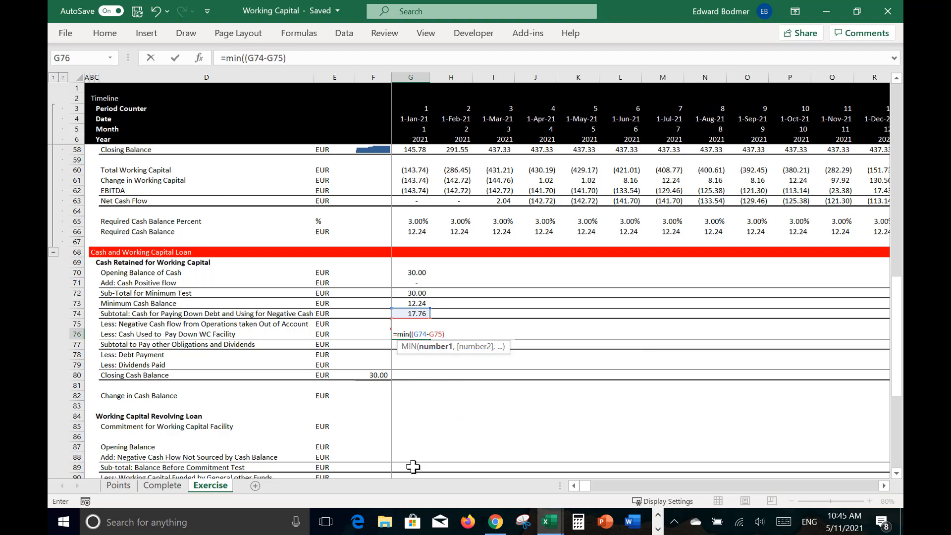
# Step: Cap G76 at the loan's balance before commitment test, making the formula =MIN(G89,(G74-G75))
pyautogui.click(413, 467)
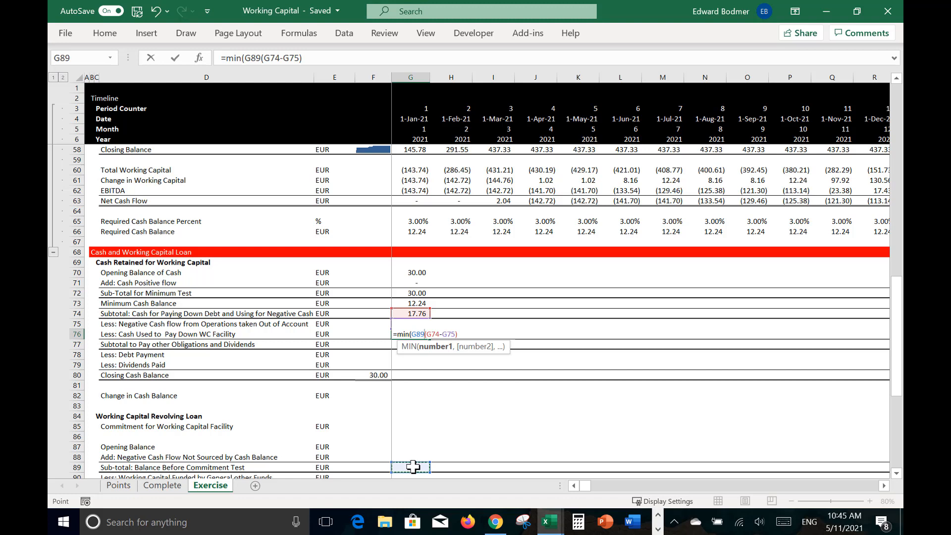
pyautogui.write(',')
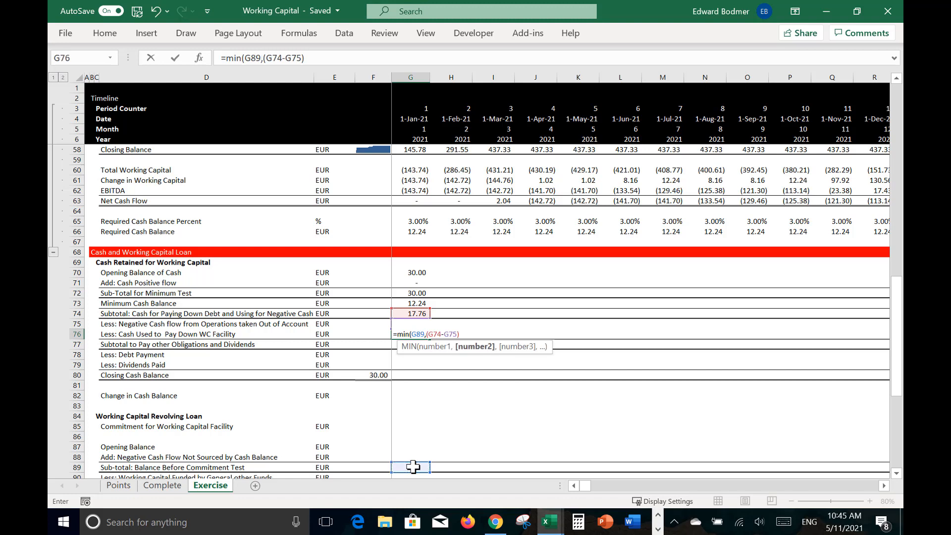
pyautogui.press('Return')
pyautogui.press('Return')
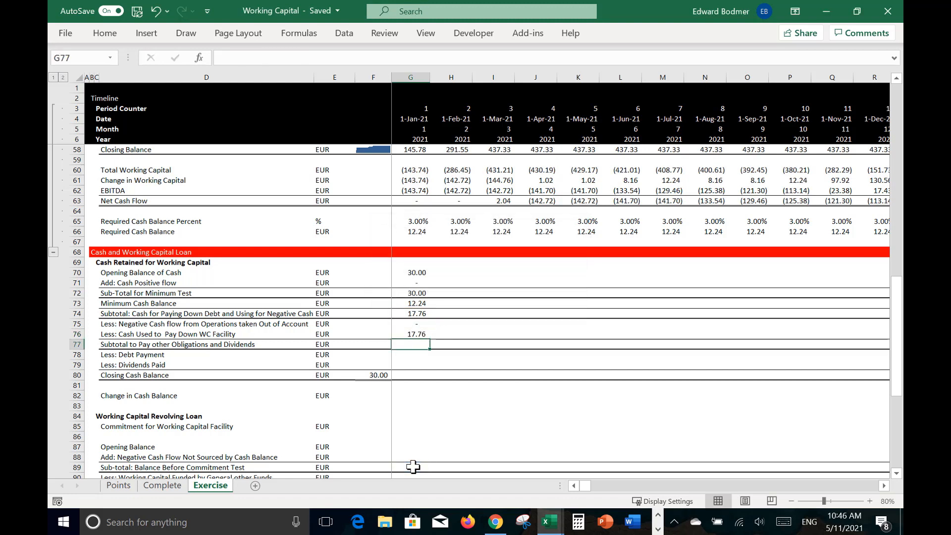
# Step: Set Subtotal to Pay other Obligations and Dividends in G77 to =G74-G75-G76
pyautogui.write('=')
pyautogui.press('Up')
pyautogui.press('Up')
pyautogui.press('Up')
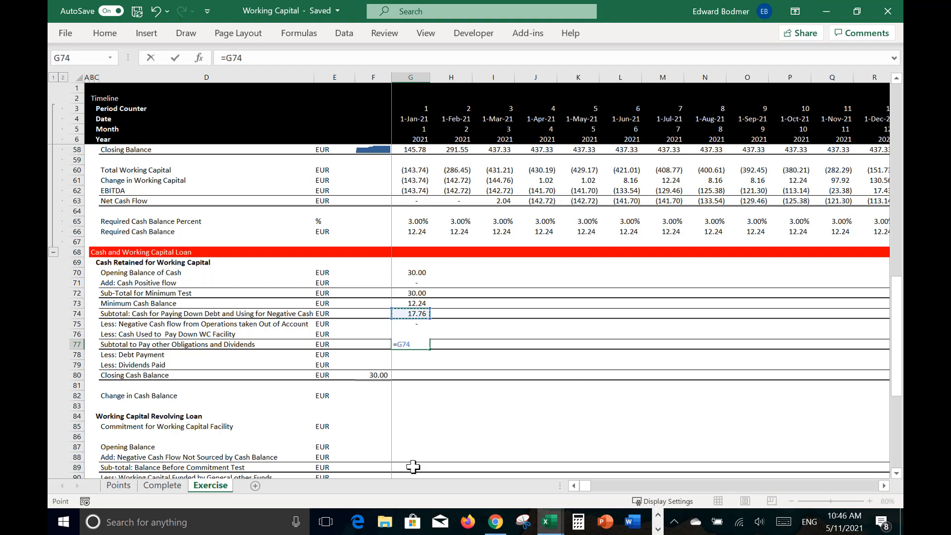
pyautogui.write('-')
pyautogui.press('Up')
pyautogui.press('Up')
pyautogui.write('-')
pyautogui.press('Up')
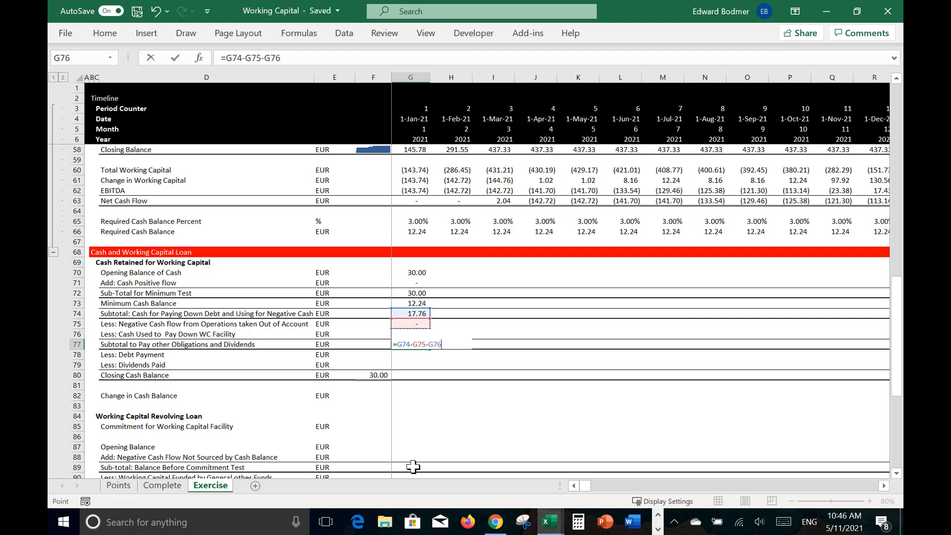
pyautogui.press('Return')
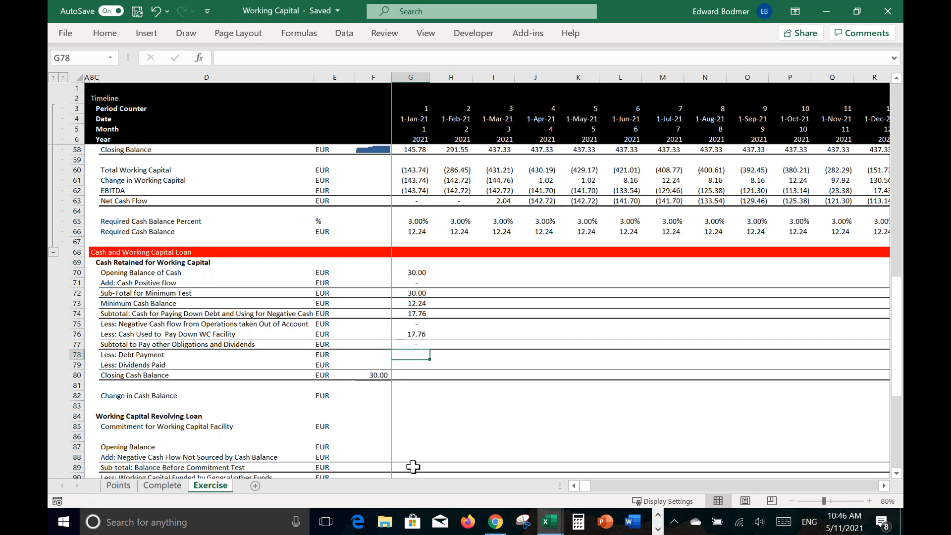
# Step: Set Closing Cash Balance in G80 to =G70+G71-G75-G76, leaving the debt payment and dividends rows blank
pyautogui.press('Down')
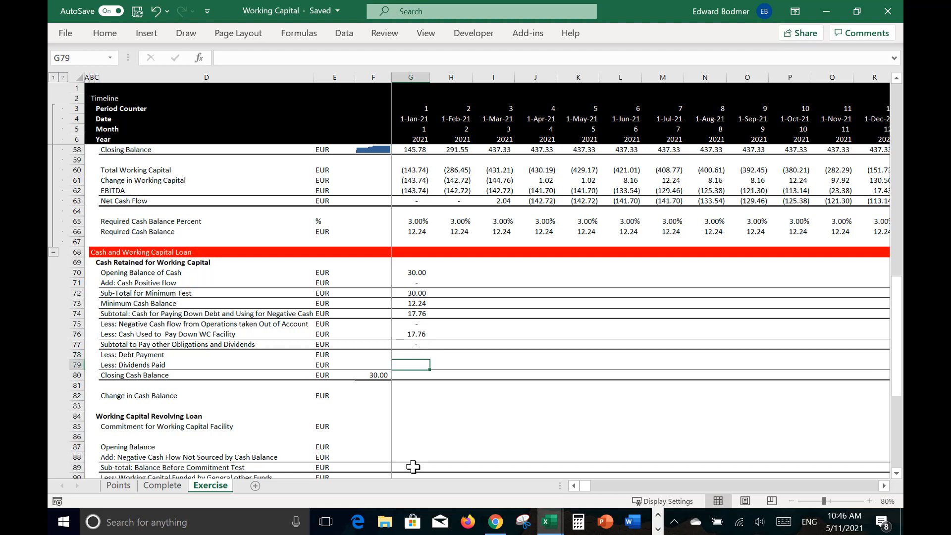
pyautogui.press('Down')
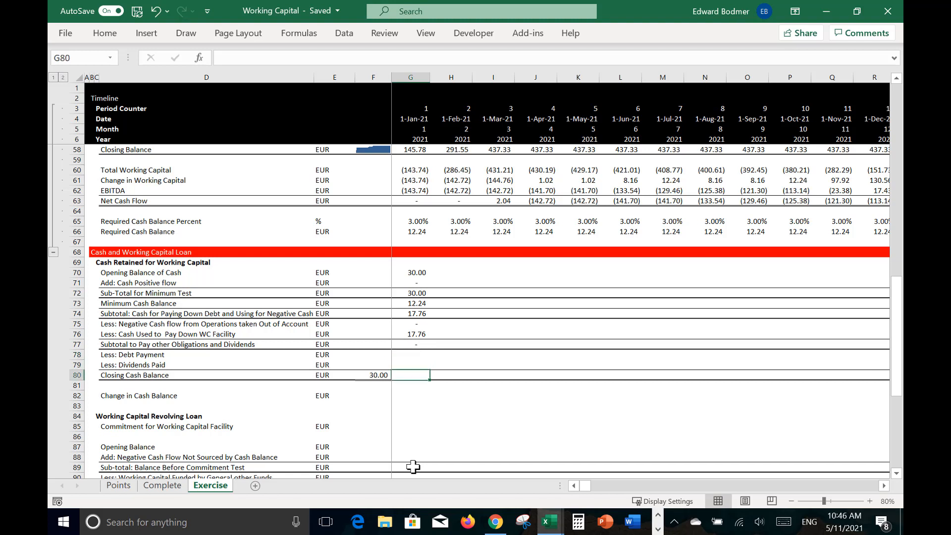
pyautogui.write('=')
pyautogui.press('Up')
pyautogui.press('Up')
pyautogui.press('Up')
pyautogui.press('Up')
pyautogui.press('Up')
pyautogui.press('Up')
pyautogui.press('Up')
pyautogui.press('Up')
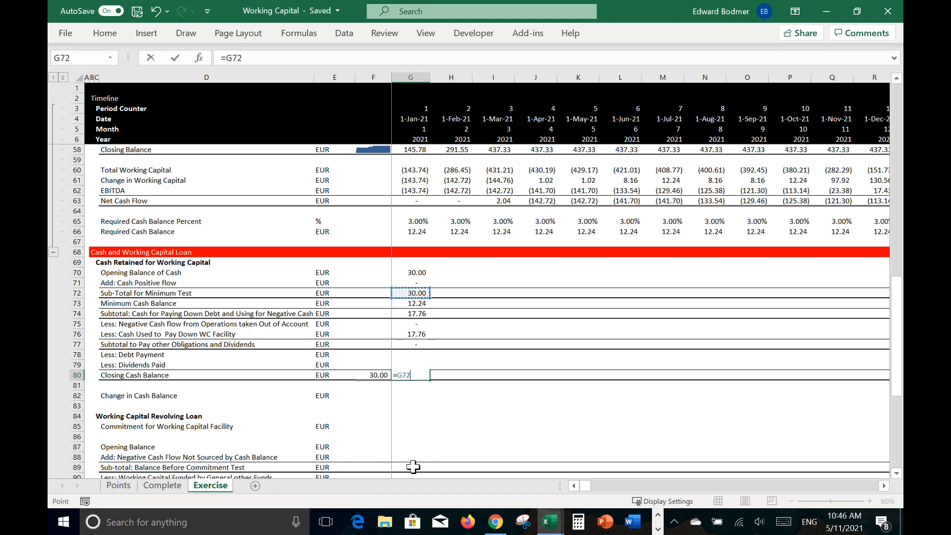
pyautogui.press('Up')
pyautogui.press('Up')
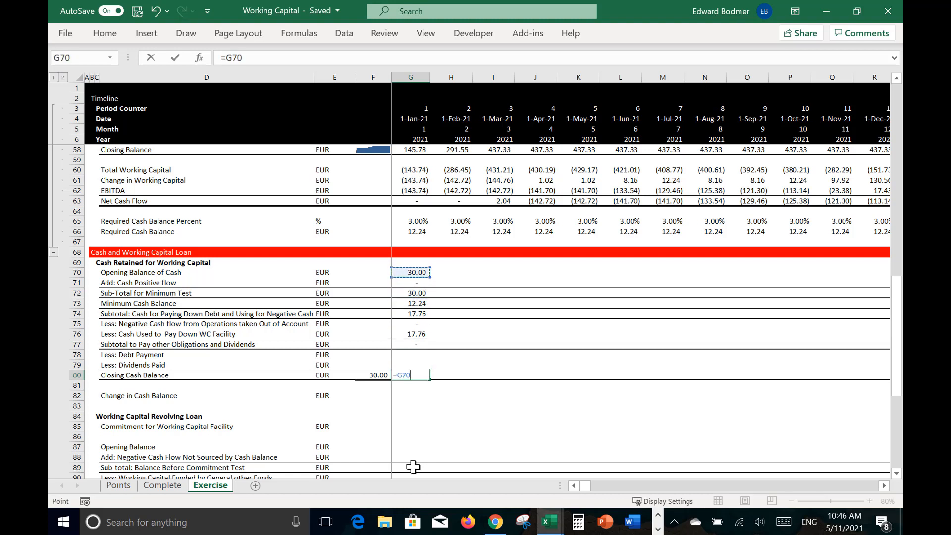
pyautogui.write('+')
pyautogui.press('Up')
pyautogui.press('Up')
pyautogui.press('Up')
pyautogui.press('Up')
pyautogui.press('Up')
pyautogui.press('Up')
pyautogui.press('Up')
pyautogui.press('Up')
pyautogui.press('Up')
pyautogui.write('-')
pyautogui.press('Up')
pyautogui.press('Up')
pyautogui.press('Up')
pyautogui.press('Up')
pyautogui.press('Up')
pyautogui.write('-')
pyautogui.press('Up')
pyautogui.press('Up')
pyautogui.press('Up')
pyautogui.press('Up')
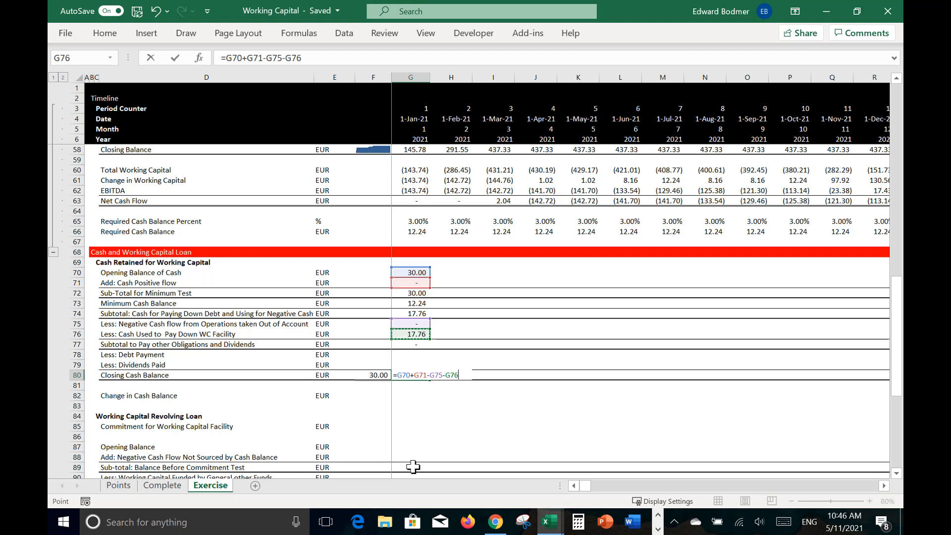
pyautogui.press('Return')
# Step: Set Change in Cash Balance in G82 to =G80-F80, the closing balance less the prior closing balance
pyautogui.press('Up')
pyautogui.press('Up')
pyautogui.press('Up')
pyautogui.press('Up')
pyautogui.press('Up')
pyautogui.press('Up')
pyautogui.press('Up')
pyautogui.press('Up')
pyautogui.press('Up')
pyautogui.press('Up')
pyautogui.press('Up')
pyautogui.press('Down')
pyautogui.press('Down')
pyautogui.press('Down')
pyautogui.press('Down')
pyautogui.press('Down')
pyautogui.press('Down')
pyautogui.press('Down')
pyautogui.press('Down')
pyautogui.press('Down')
pyautogui.press('Down')
pyautogui.press('Down')
pyautogui.press('Down')
pyautogui.press('Down')
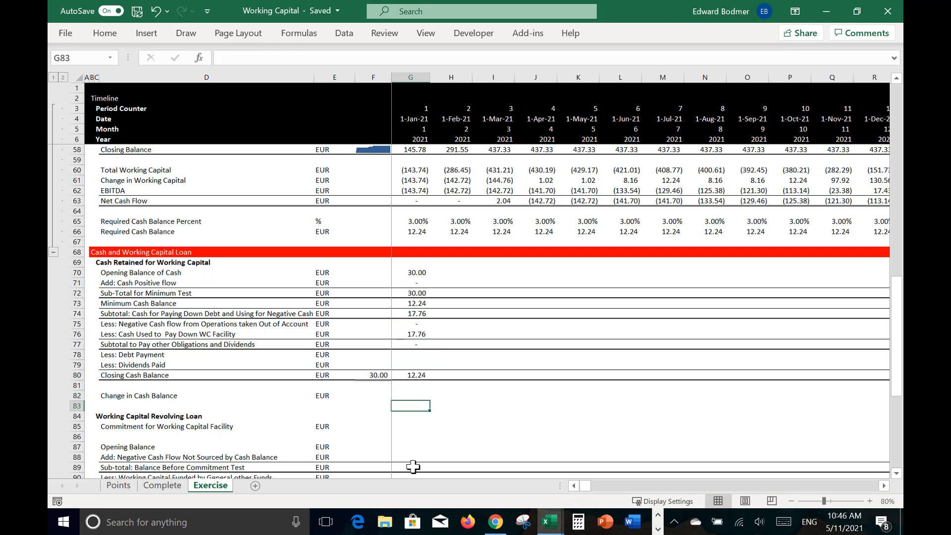
pyautogui.press('Down')
pyautogui.press('Down')
pyautogui.press('Down')
pyautogui.press('Down')
pyautogui.press('Down')
pyautogui.press('Down')
pyautogui.press('Down')
pyautogui.press('Down')
pyautogui.press('Down')
pyautogui.press('Down')
pyautogui.press('Down')
pyautogui.press('Down')
pyautogui.press('Up')
pyautogui.press('Up')
pyautogui.press('Up')
pyautogui.press('Up')
pyautogui.press('Up')
pyautogui.press('Up')
pyautogui.press('Up')
pyautogui.press('Up')
pyautogui.press('Up')
pyautogui.press('Up')
pyautogui.press('Up')
pyautogui.press('Up')
pyautogui.press('Up')
pyautogui.write('=')
pyautogui.press('Up')
pyautogui.press('Up')
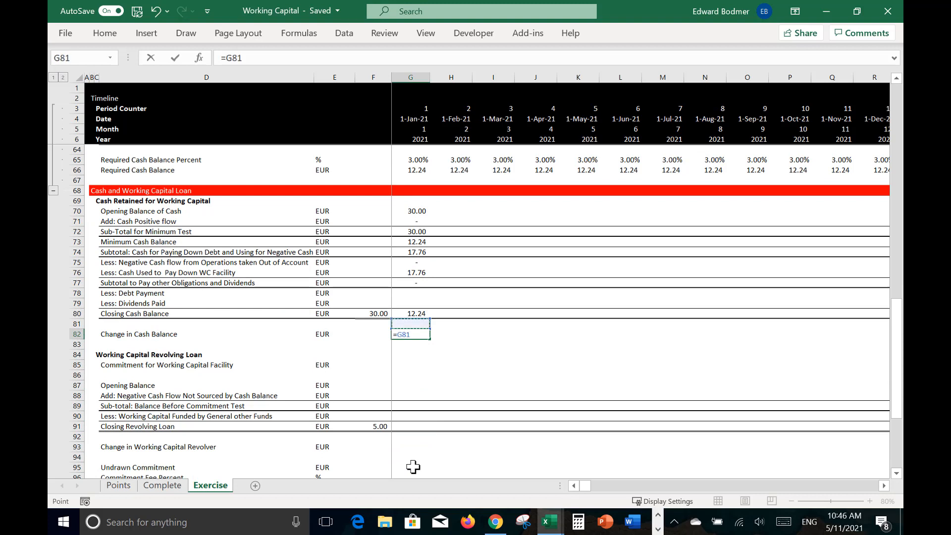
pyautogui.write('-')
pyautogui.press('Left')
# Step: Set Commitment for Working Capital Facility in G85 to =LOOKUP(G6,27:27,28:28), looking up the year's commitment in the facility assumptions
pyautogui.press('Up')
pyautogui.press('Up')
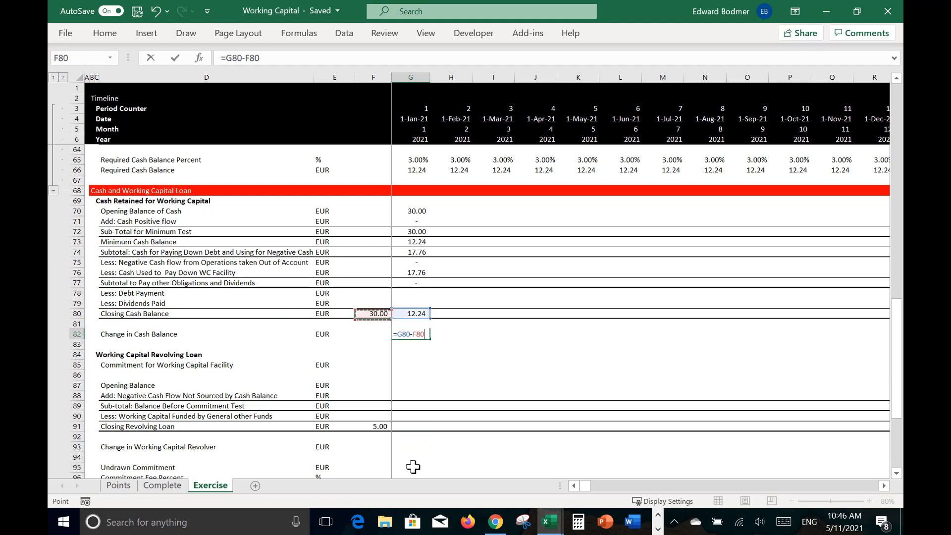
pyautogui.press('Return')
pyautogui.press('Up')
pyautogui.press('Down')
pyautogui.press('Down')
pyautogui.press('Down')
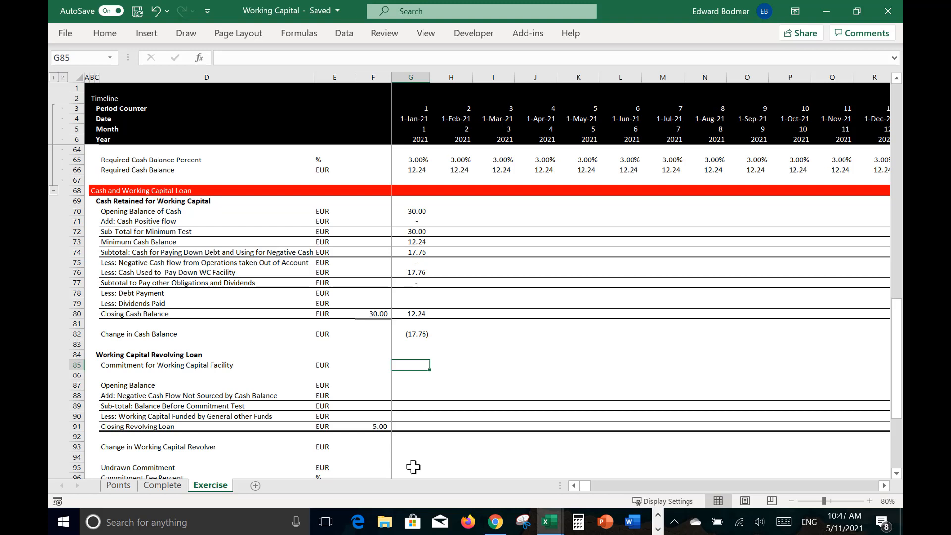
pyautogui.write('=loo')
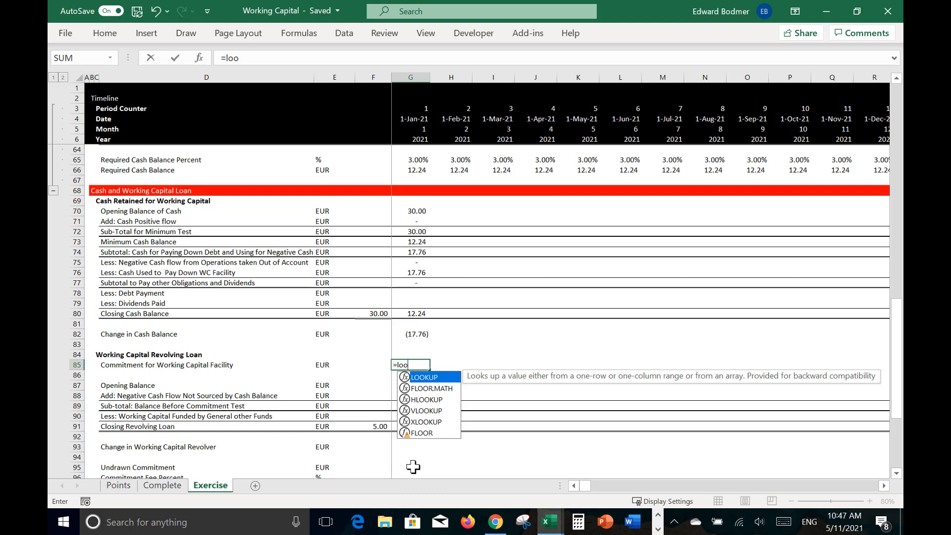
pyautogui.press('Tab')
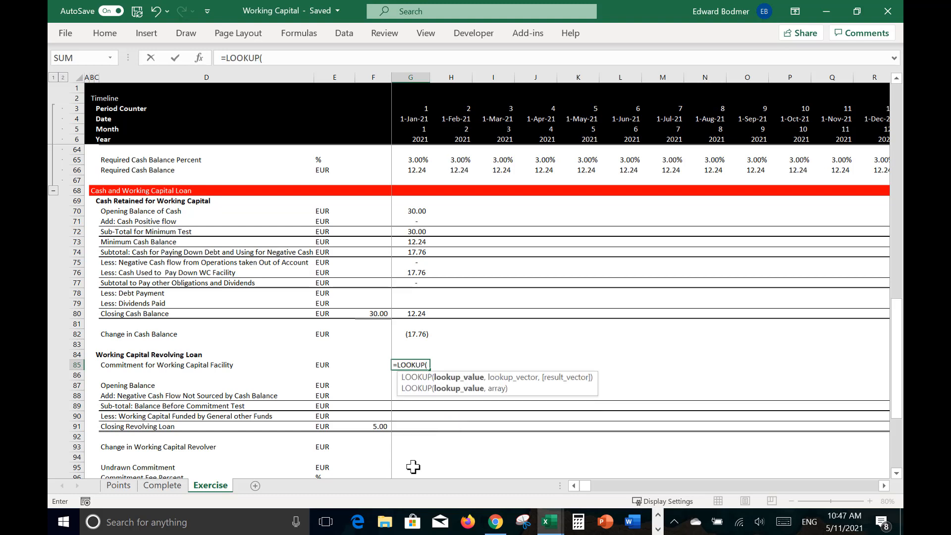
pyautogui.click(410, 141)
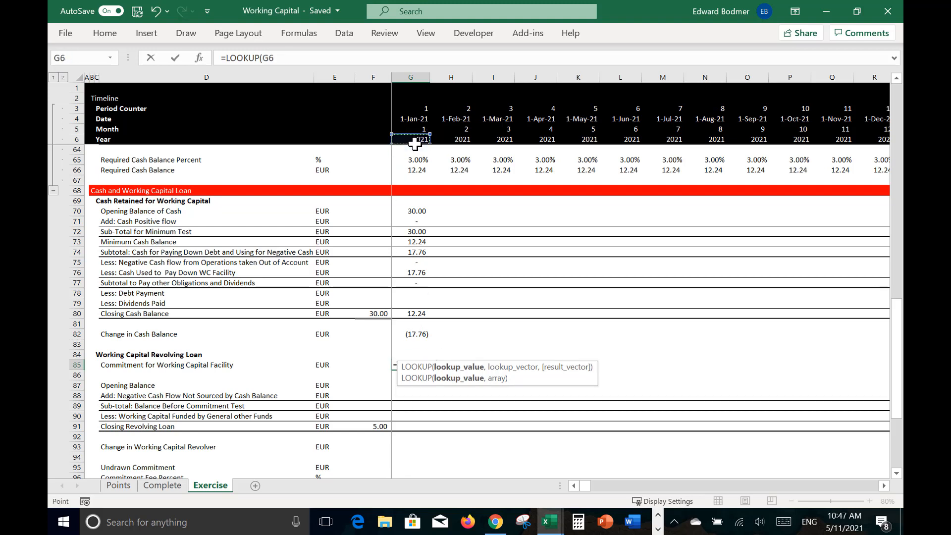
pyautogui.write(',')
pyautogui.press('Up')
pyautogui.press('Up')
pyautogui.press('Up')
pyautogui.press('Up')
pyautogui.press('Up')
pyautogui.press('Up')
pyautogui.press('Up')
pyautogui.press('Up')
pyautogui.press('Up')
pyautogui.press('Up')
pyautogui.press('Up')
pyautogui.press('Up')
pyautogui.press('Up')
pyautogui.press('Up')
pyautogui.press('Up')
pyautogui.press('Up')
pyautogui.press('Up')
pyautogui.press('Up')
pyautogui.press('Up')
pyautogui.press('Up')
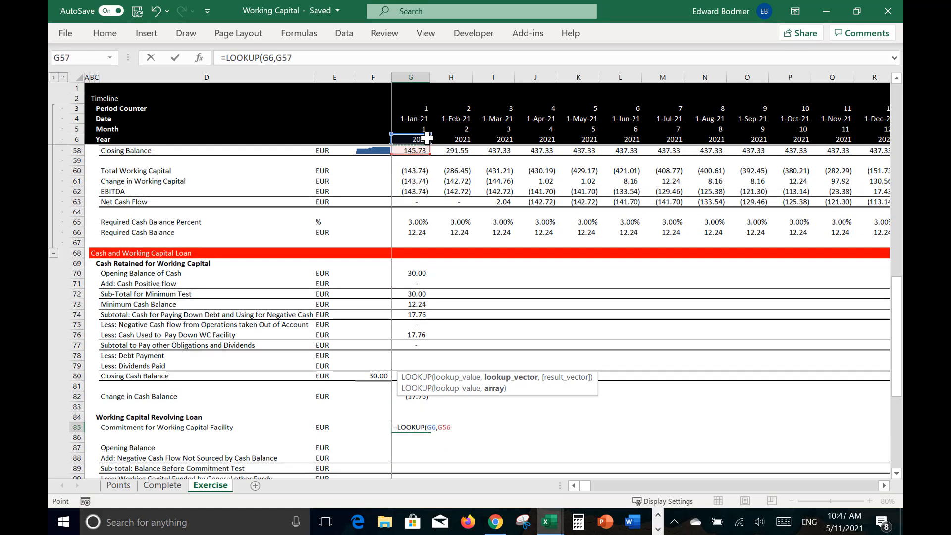
pyautogui.press('Up')
pyautogui.press('Up')
pyautogui.press('Up')
pyautogui.press('Up')
pyautogui.press('Up')
pyautogui.press('Up')
pyautogui.press('Up')
pyautogui.press('Up')
pyautogui.press('Up')
pyautogui.press('Up')
pyautogui.press('Up')
pyautogui.press('Up')
pyautogui.press('Up')
pyautogui.press('Up')
pyautogui.press('Up')
pyautogui.press('Up')
pyautogui.press('Up')
pyautogui.press('Up')
pyautogui.press('Up')
pyautogui.press('Up')
pyautogui.press('Up')
pyautogui.press('Up')
pyautogui.press('Up')
pyautogui.press('Up')
pyautogui.press('Up')
pyautogui.press('Up')
pyautogui.press('Up')
pyautogui.press('Up')
pyautogui.press('Down')
pyautogui.press('Down')
pyautogui.press('Down')
pyautogui.press('Down')
pyautogui.press('Down')
pyautogui.press('Down')
pyautogui.press('Down')
pyautogui.press('Down')
pyautogui.press('Down')
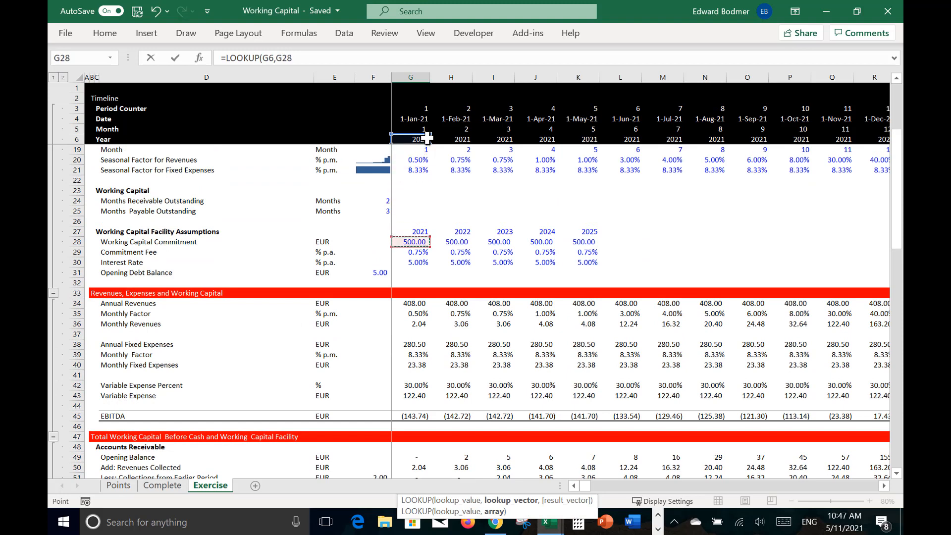
pyautogui.press('Up')
pyautogui.hotkey('shift', 'space')
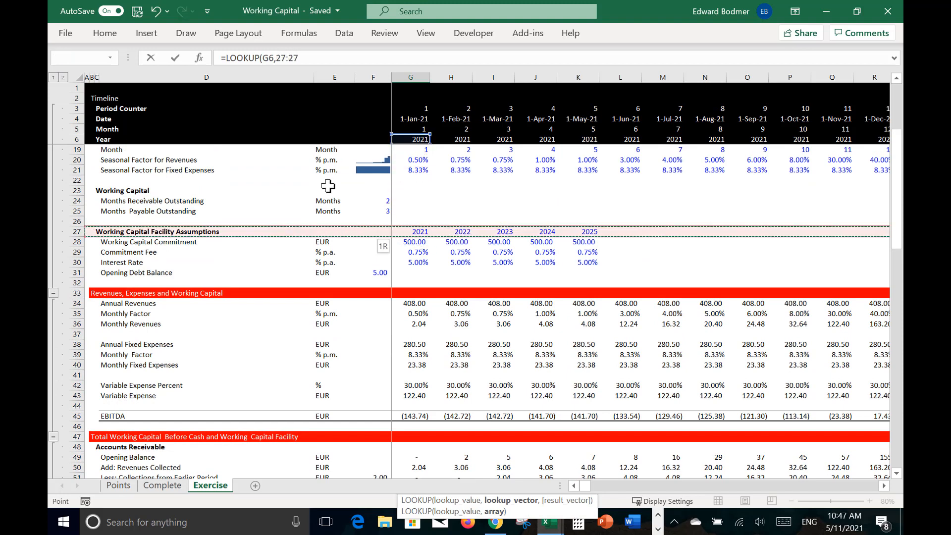
pyautogui.write(',')
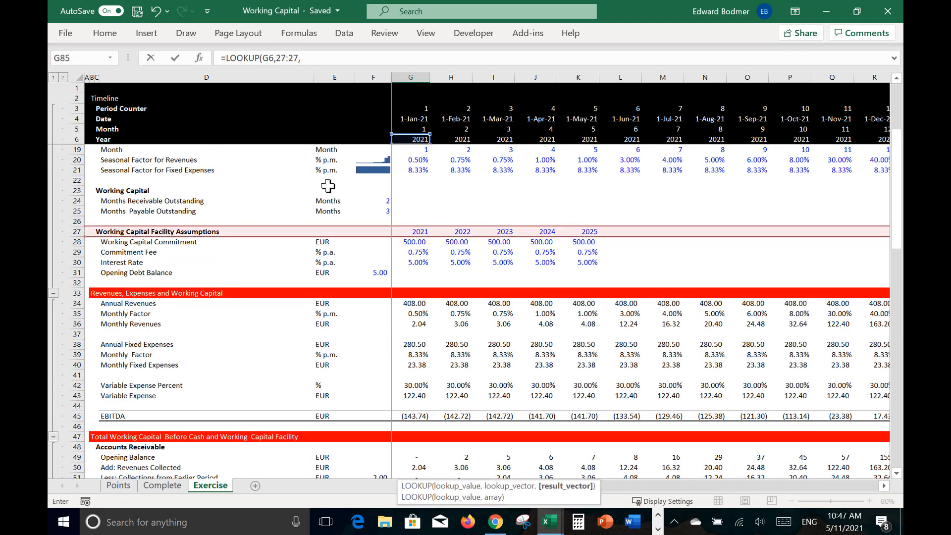
pyautogui.click(78, 242)
pyautogui.press('Return')
# Step: Link the revolving loan's Opening Balance in G87 to the prior Closing Revolving Loan in F91
pyautogui.press('Up')
pyautogui.press('Down')
pyautogui.press('Down')
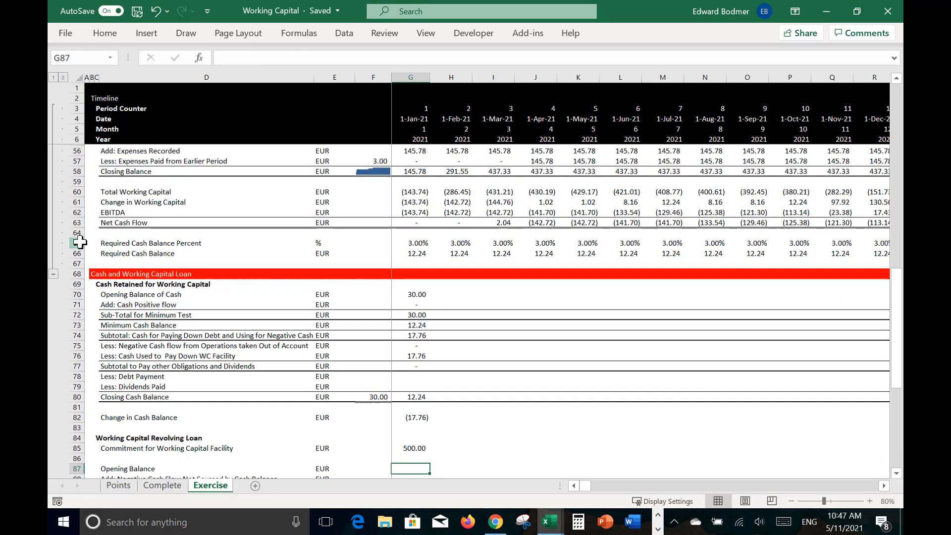
pyautogui.write('=')
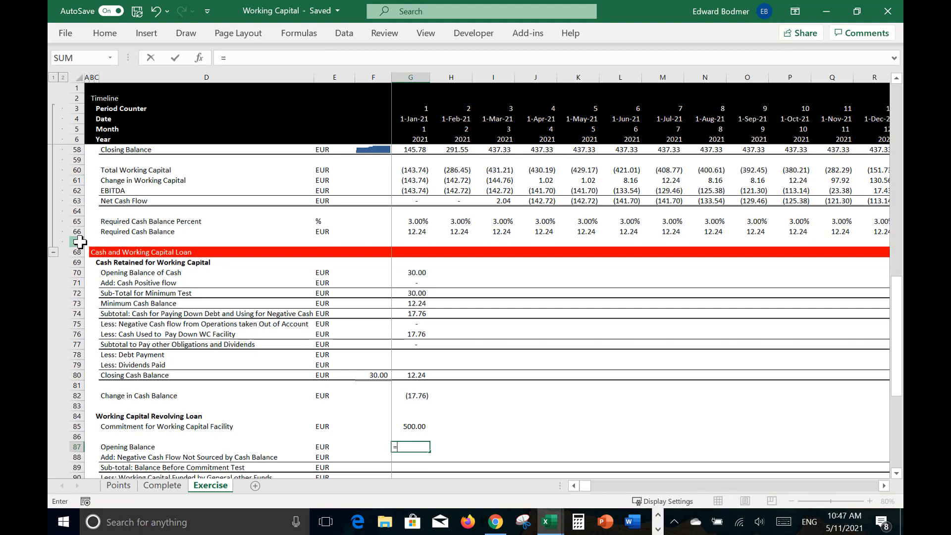
pyautogui.press('Down')
pyautogui.press('Down')
pyautogui.press('Down')
pyautogui.press('Down')
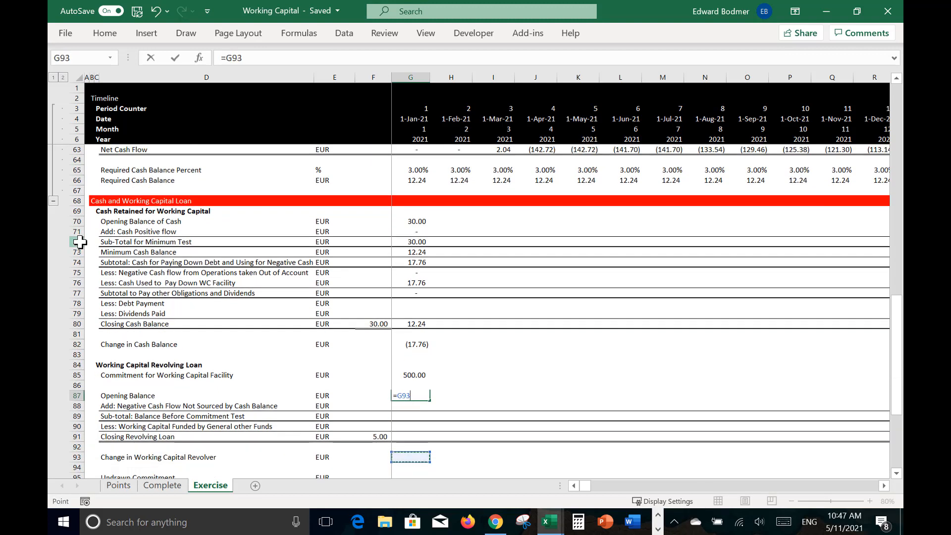
pyautogui.press('Left')
pyautogui.press('Return')
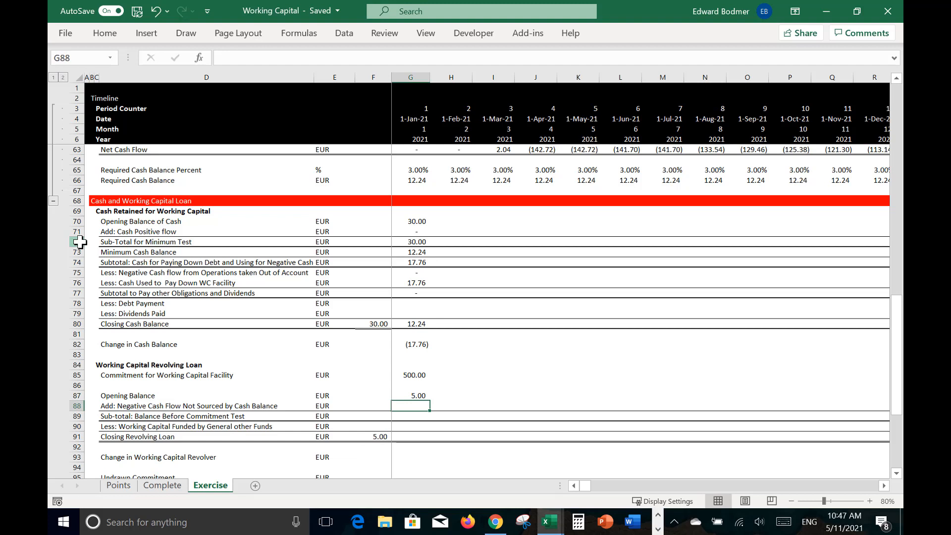
# Step: Set Negative Cash Flow Not Sourced by Cash Balance in G88 to =MAX(-G63-G76)
pyautogui.write('=m')
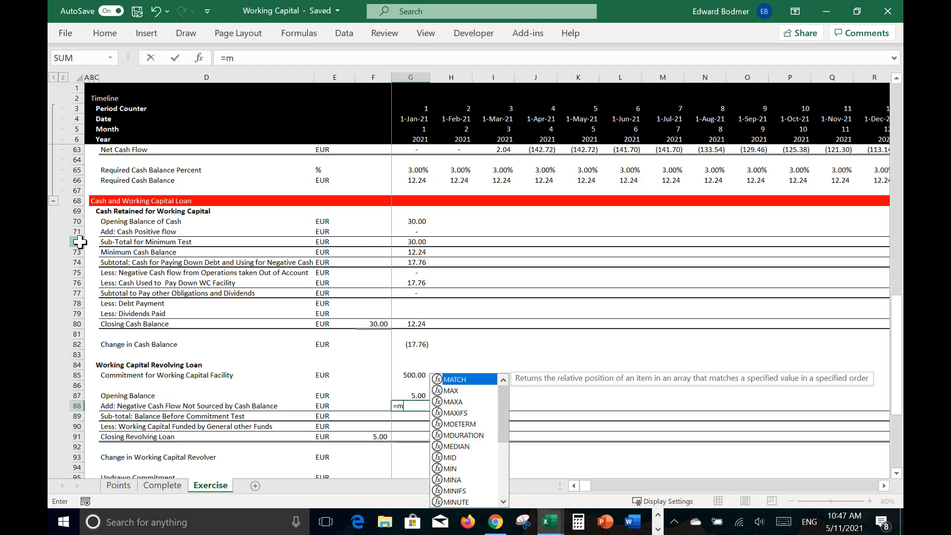
pyautogui.write('ax(-')
pyautogui.press('Up')
pyautogui.press('Up')
pyautogui.press('Up')
pyautogui.press('Up')
pyautogui.press('Up')
pyautogui.press('Up')
pyautogui.press('Up')
pyautogui.press('Up')
pyautogui.press('Up')
pyautogui.press('Up')
pyautogui.press('Up')
pyautogui.press('Up')
pyautogui.press('Up')
pyautogui.press('Up')
pyautogui.press('Up')
pyautogui.press('Up')
pyautogui.press('Up')
pyautogui.press('Up')
pyautogui.press('Up')
pyautogui.press('Up')
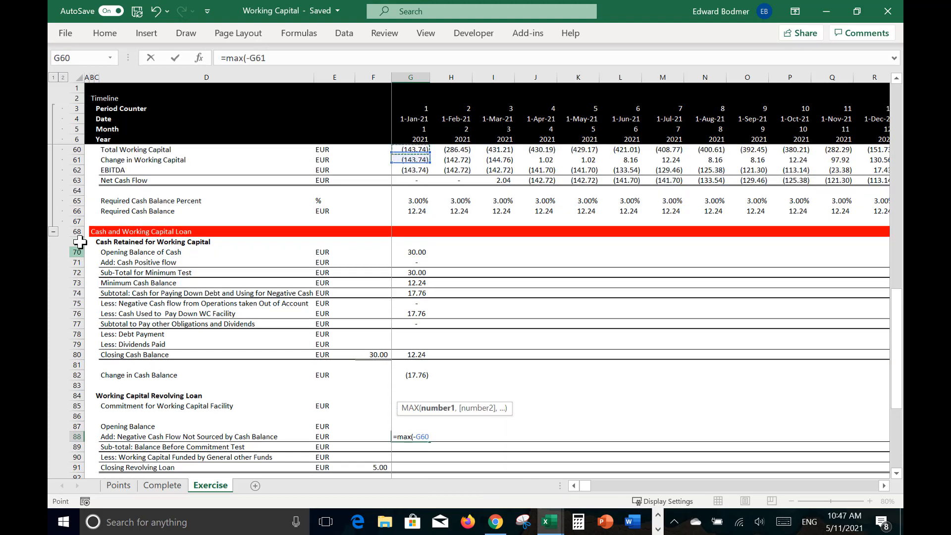
pyautogui.press('Up')
pyautogui.press('Up')
pyautogui.press('Up')
pyautogui.press('Down')
pyautogui.press('Down')
pyautogui.press('Down')
pyautogui.press('Down')
pyautogui.press('Down')
pyautogui.press('Down')
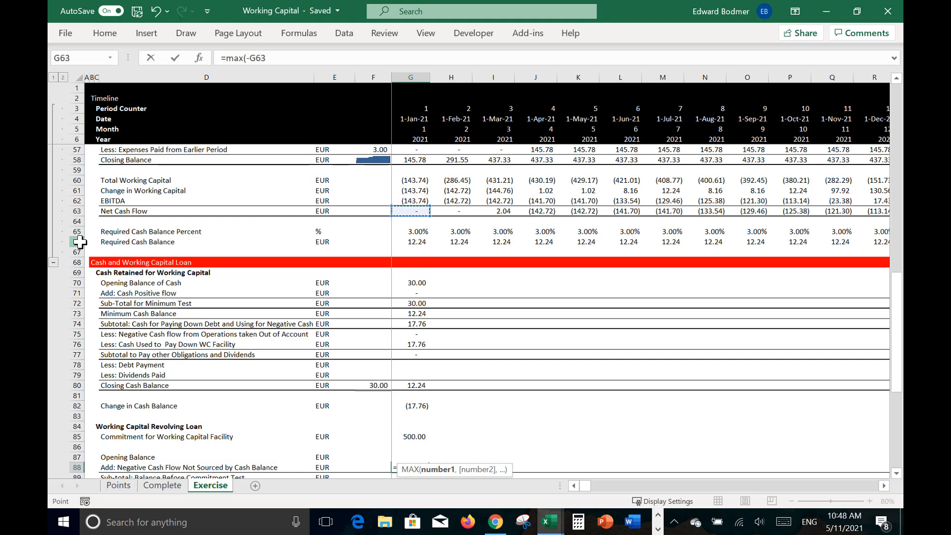
pyautogui.write('-')
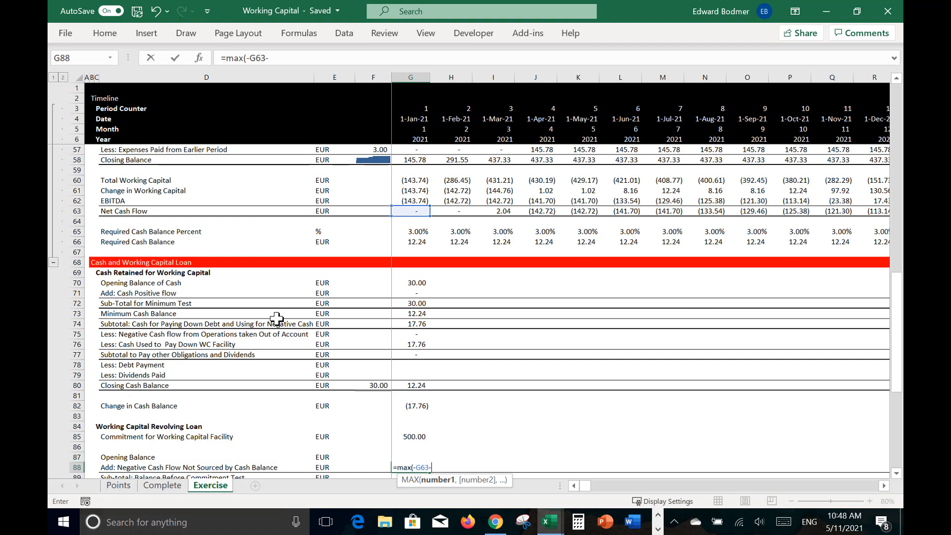
pyautogui.click(409, 346)
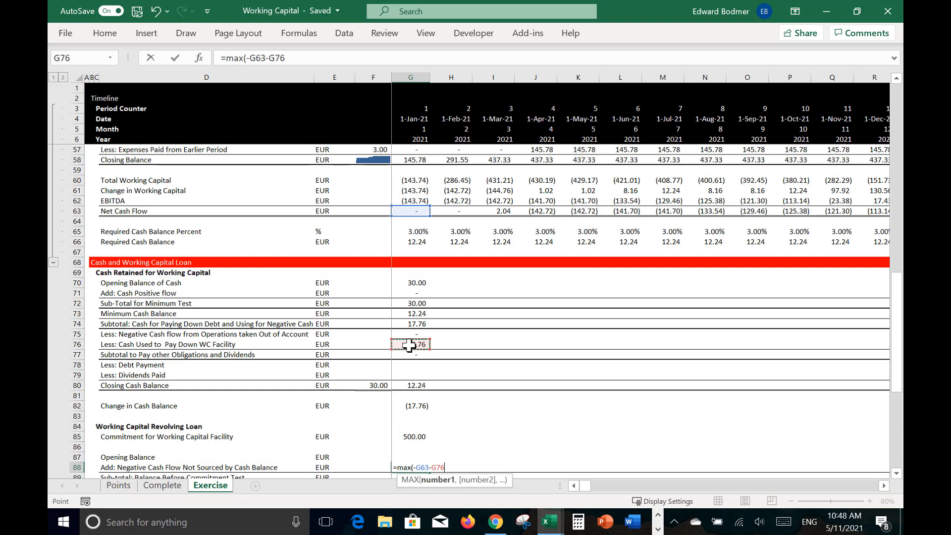
pyautogui.press('Return')
# Step: Review the formula for Cash Used to Pay Down WC Facility in G76 and the rows down to the closing cash balance
pyautogui.press('Up')
pyautogui.press('Up')
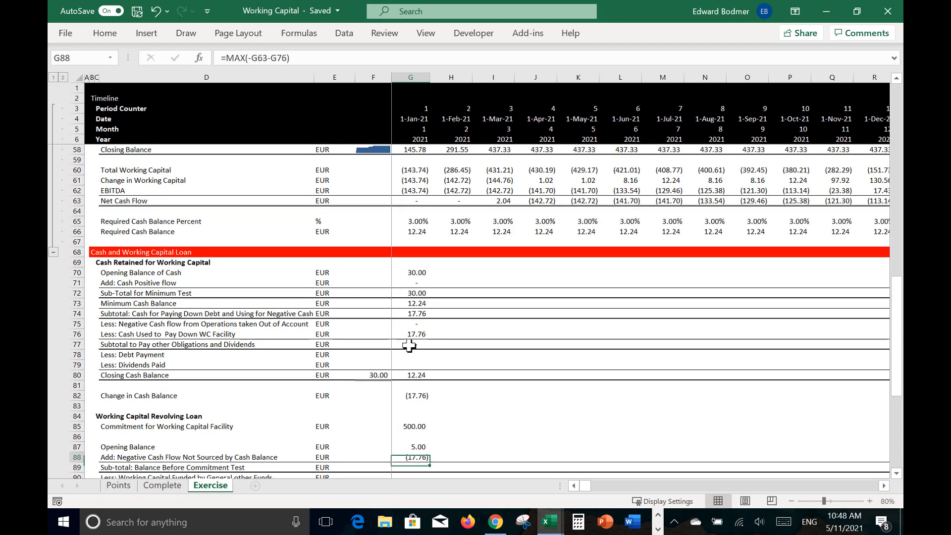
pyautogui.press('Up')
pyautogui.press('Up')
pyautogui.press('Up')
pyautogui.press('Up')
pyautogui.press('Up')
pyautogui.press('Up')
pyautogui.press('Up')
pyautogui.press('Up')
pyautogui.press('Up')
pyautogui.press('Up')
pyautogui.press('Up')
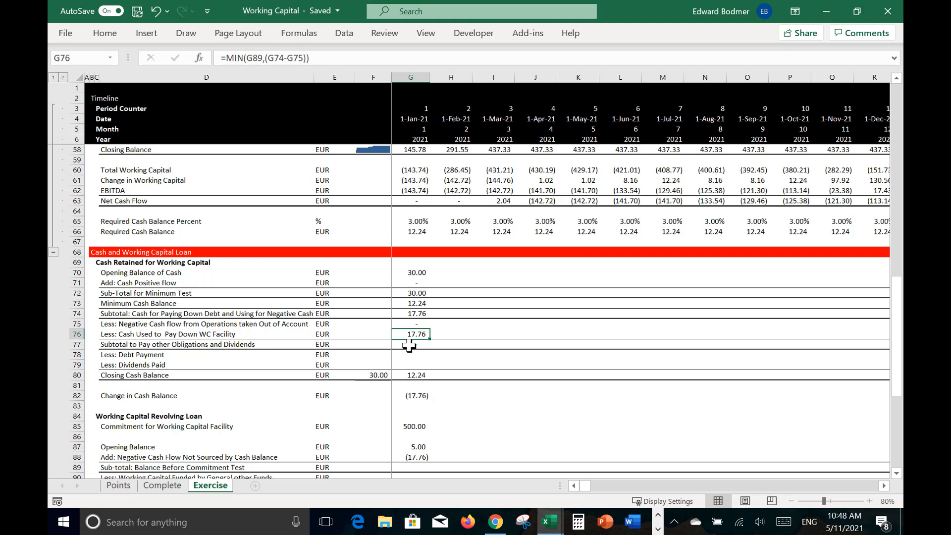
pyautogui.press('F2')
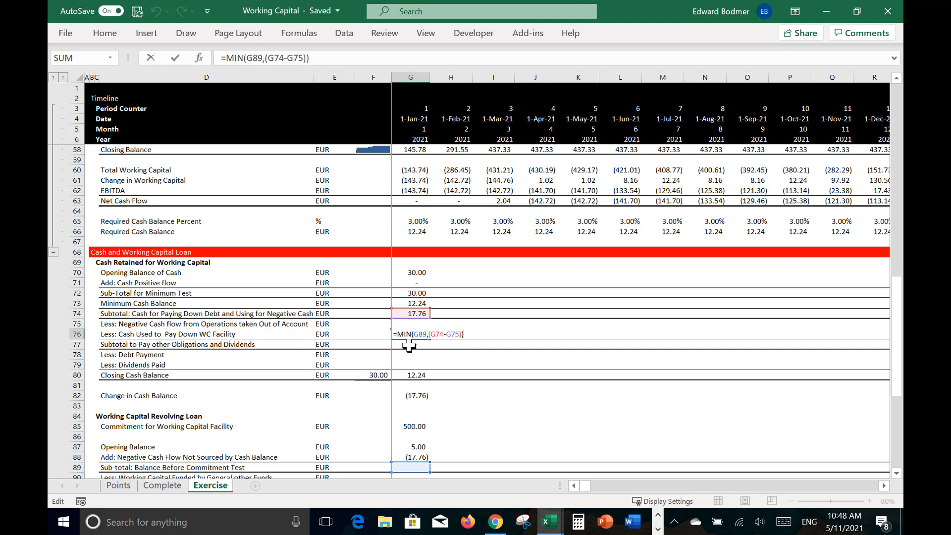
pyautogui.press('Return')
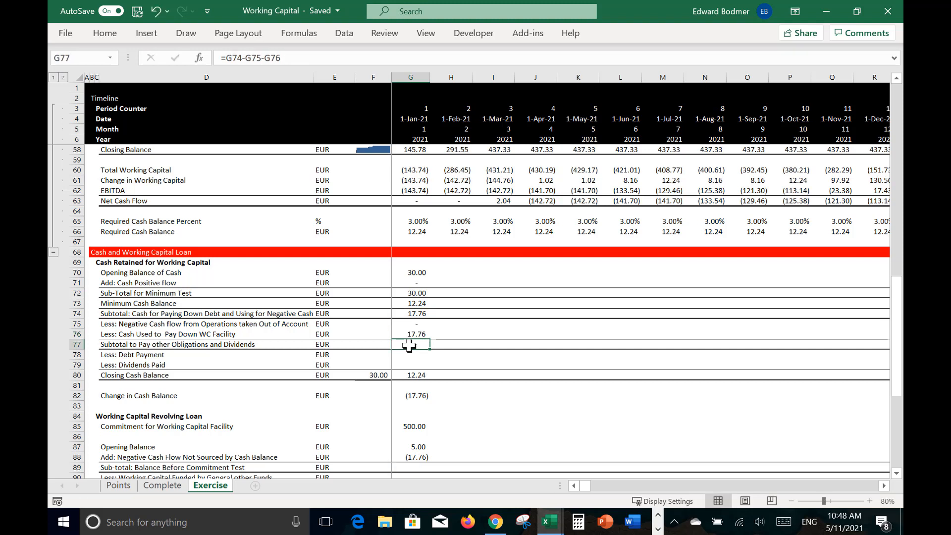
pyautogui.press('Down')
pyautogui.press('Down')
pyautogui.press('Down')
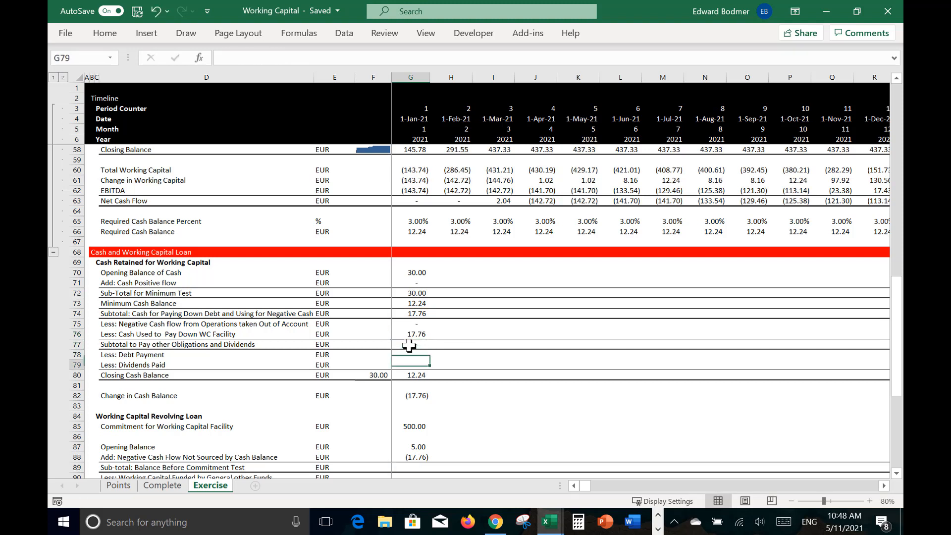
pyautogui.press('Down')
pyautogui.press('Down')
pyautogui.press('Up')
pyautogui.press('Up')
pyautogui.press('Up')
pyautogui.press('Up')
pyautogui.press('Up')
pyautogui.press('Down')
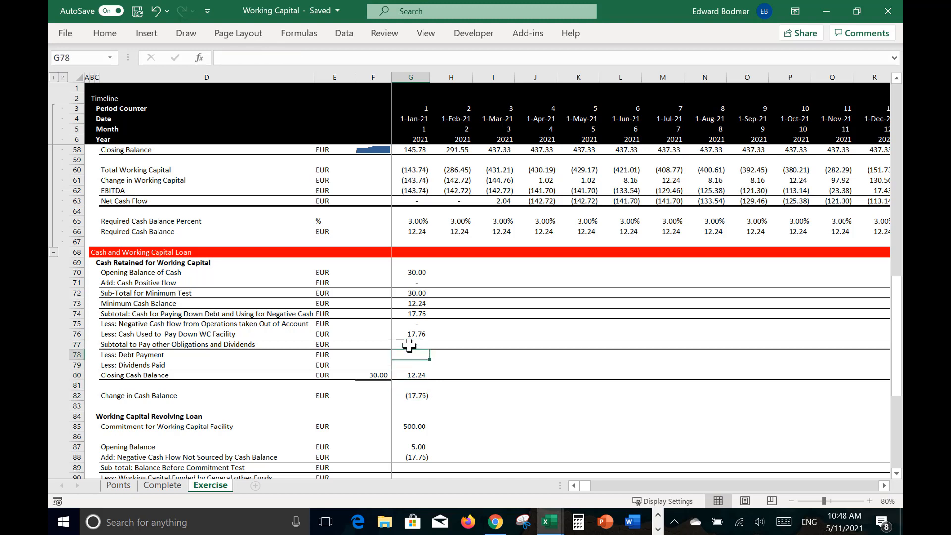
# Step: Set the Balance Before Commitment Test sub-total in G89 to =G87-G88
pyautogui.press('Down')
pyautogui.press('Down')
pyautogui.press('Down')
pyautogui.press('Down')
pyautogui.press('Down')
pyautogui.press('Down')
pyautogui.press('Down')
pyautogui.press('Down')
pyautogui.press('Down')
pyautogui.press('Down')
pyautogui.press('Down')
pyautogui.press('Down')
pyautogui.press('Down')
pyautogui.press('Up')
pyautogui.press('Up')
pyautogui.press('Up')
pyautogui.press('Down')
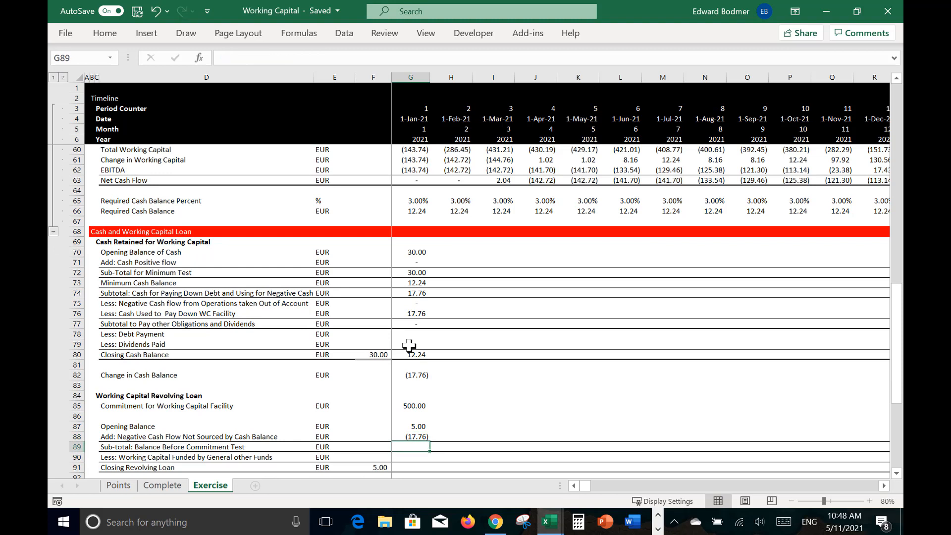
pyautogui.write('=')
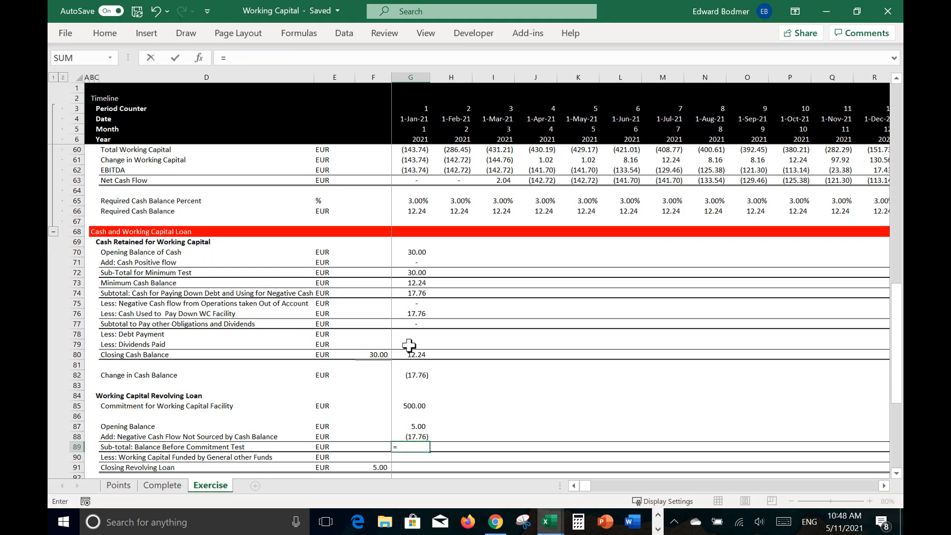
pyautogui.press('Up')
pyautogui.press('Up')
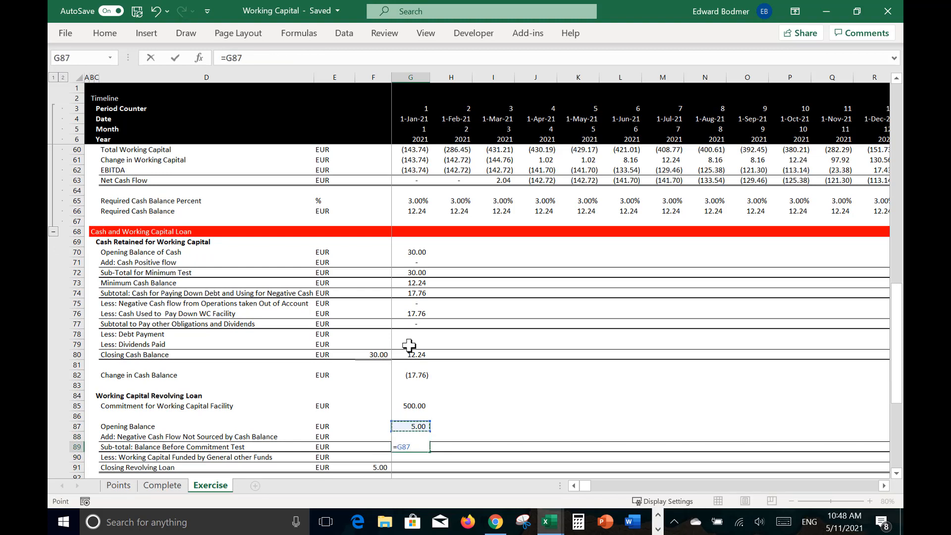
pyautogui.write('-')
pyautogui.press('Up')
pyautogui.press('Return')
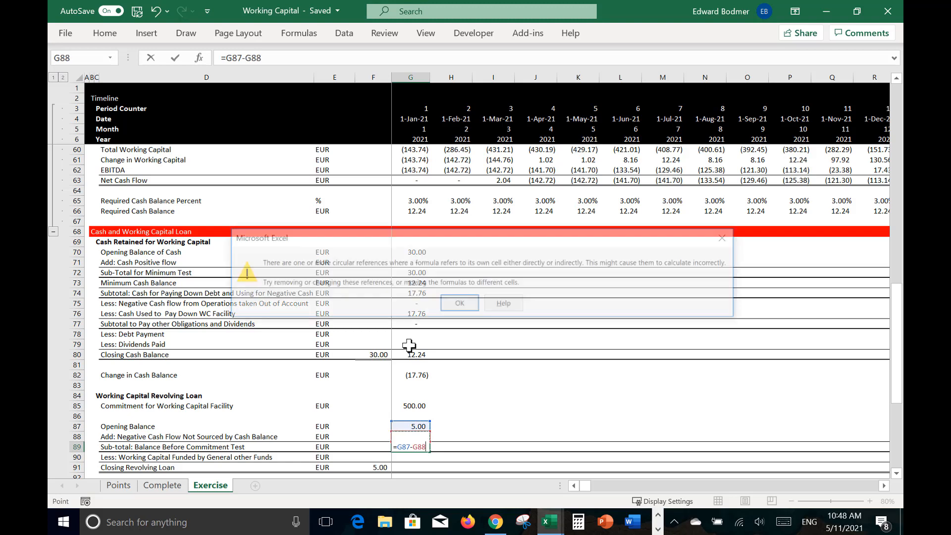
pyautogui.press('Return')
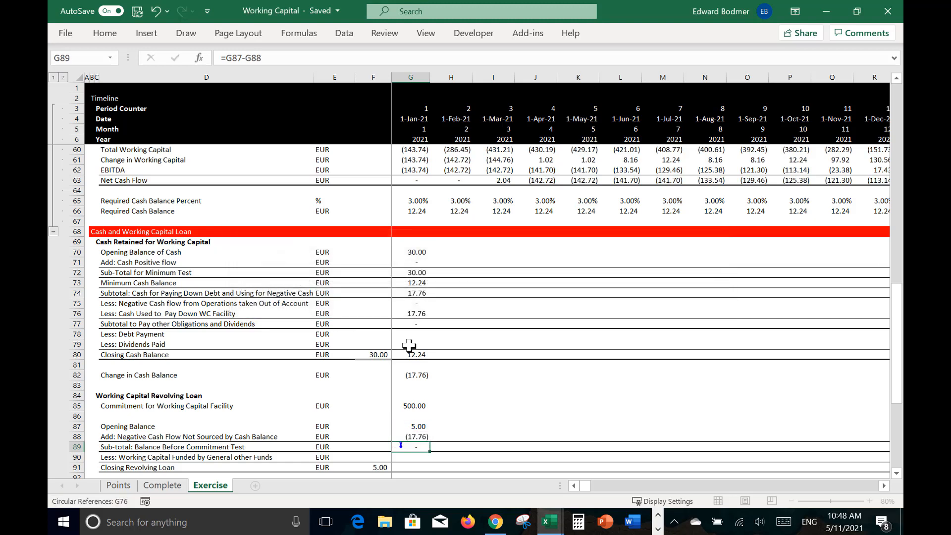
# Step: Change the Cash Used to Pay Down WC Facility formula in G76 to =MIN(G87,(G74-G75)), referring to the revolver's opening balance
pyautogui.press('Up')
pyautogui.press('Up')
pyautogui.press('Up')
pyautogui.press('Up')
pyautogui.press('Up')
pyautogui.press('Up')
pyautogui.press('Up')
pyautogui.press('Up')
pyautogui.press('Up')
pyautogui.press('Up')
pyautogui.press('Up')
pyautogui.press('Up')
pyautogui.press('Up')
pyautogui.press('Up')
pyautogui.press('Up')
pyautogui.press('Up')
pyautogui.press('Up')
pyautogui.press('Down')
pyautogui.press('Down')
pyautogui.press('Down')
pyautogui.press('F2')
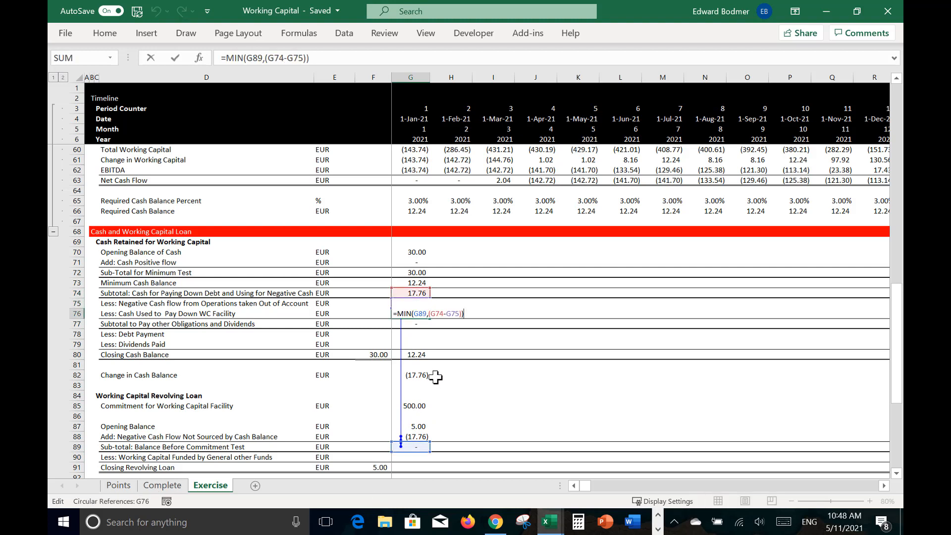
pyautogui.moveTo(419, 440); pyautogui.dragTo(423, 432)
pyautogui.press('Return')
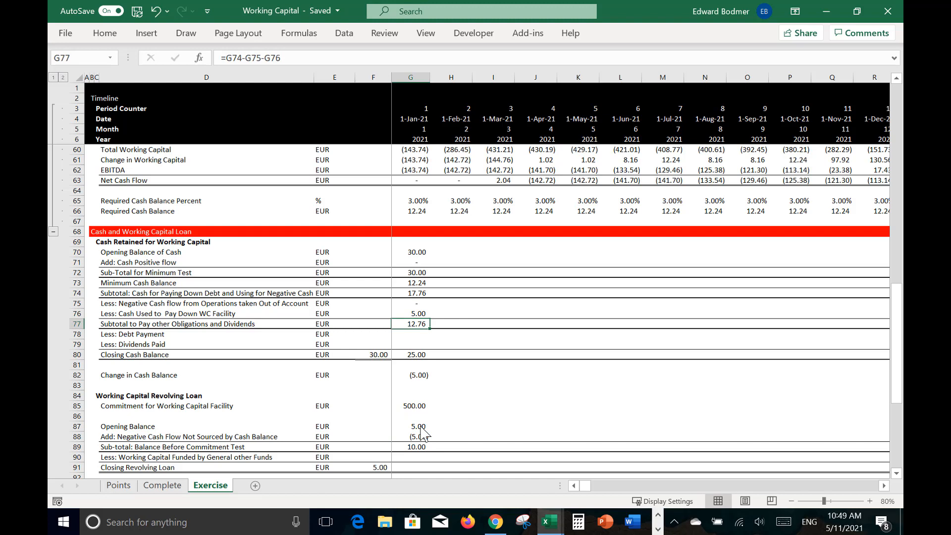
# Step: Set Working Capital Funded by General other Funds in G90 to =MAX(-G63-G75,0)
pyautogui.click(406, 435)
pyautogui.press('Down')
pyautogui.press('Down')
pyautogui.scroll(-1, 407, 434)
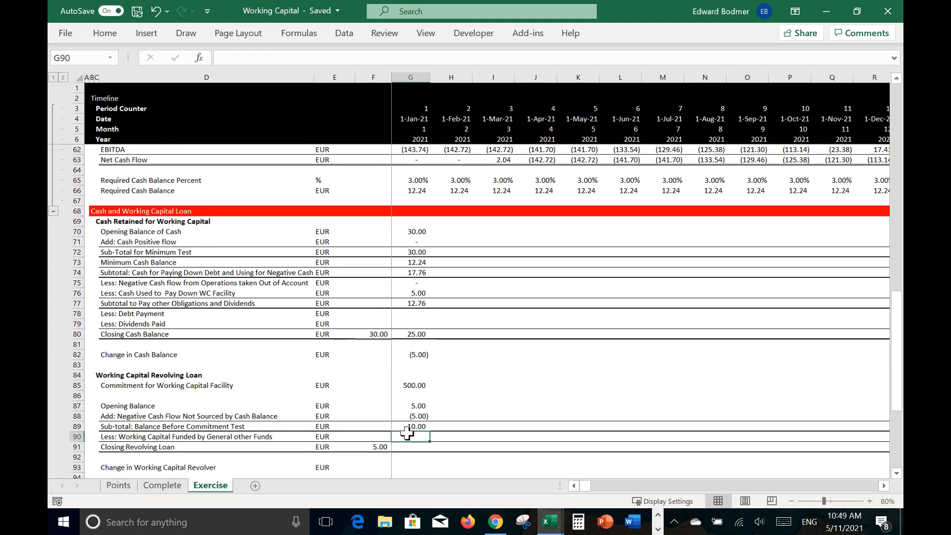
pyautogui.write('=ma')
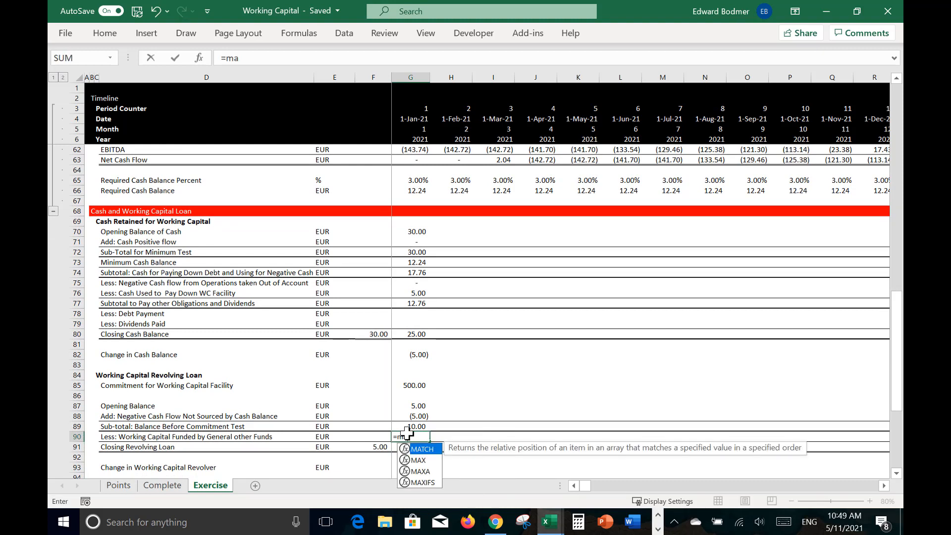
pyautogui.write('x(')
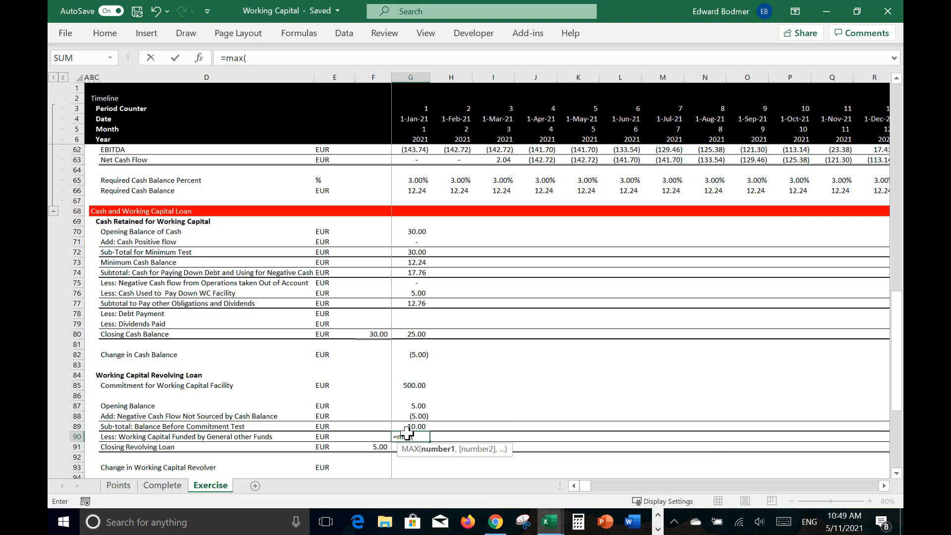
pyautogui.write('-')
pyautogui.click(416, 161)
pyautogui.write('-')
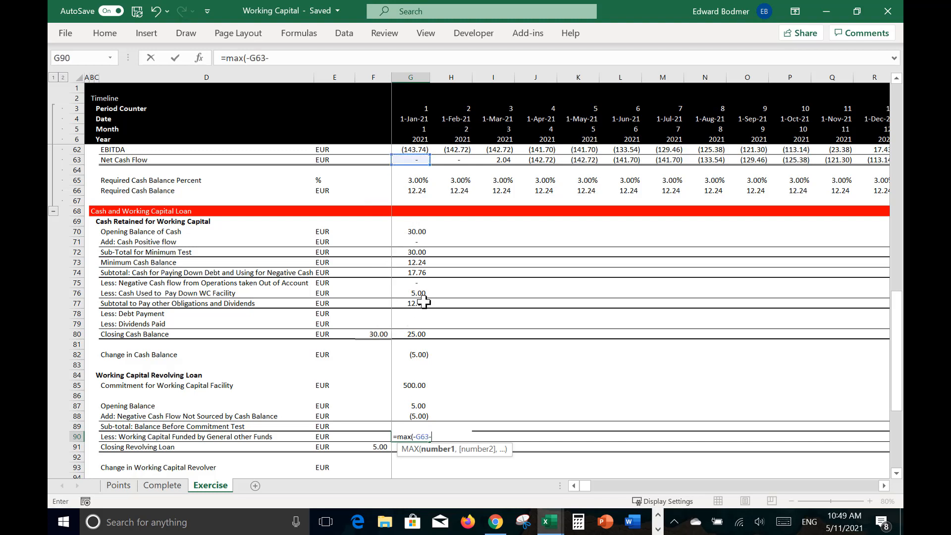
pyautogui.click(416, 284)
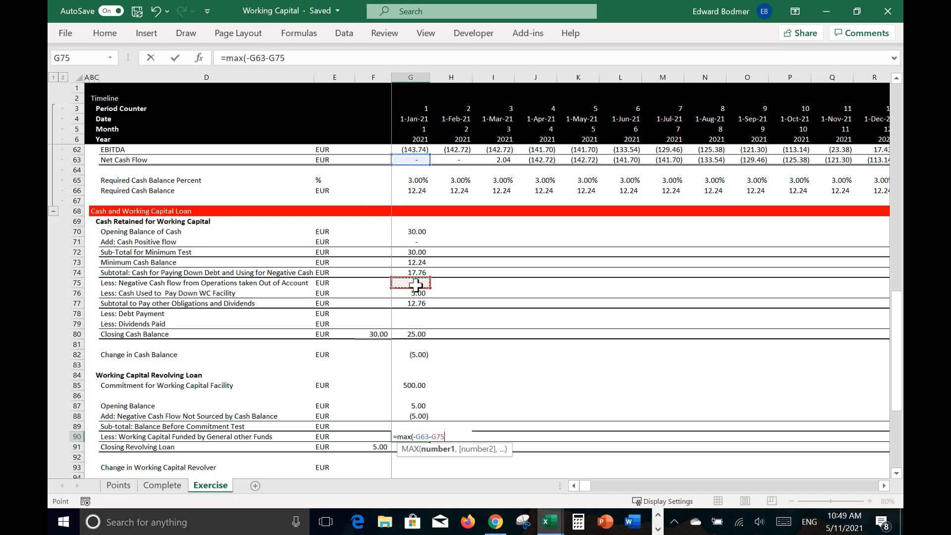
pyautogui.write(',0)')
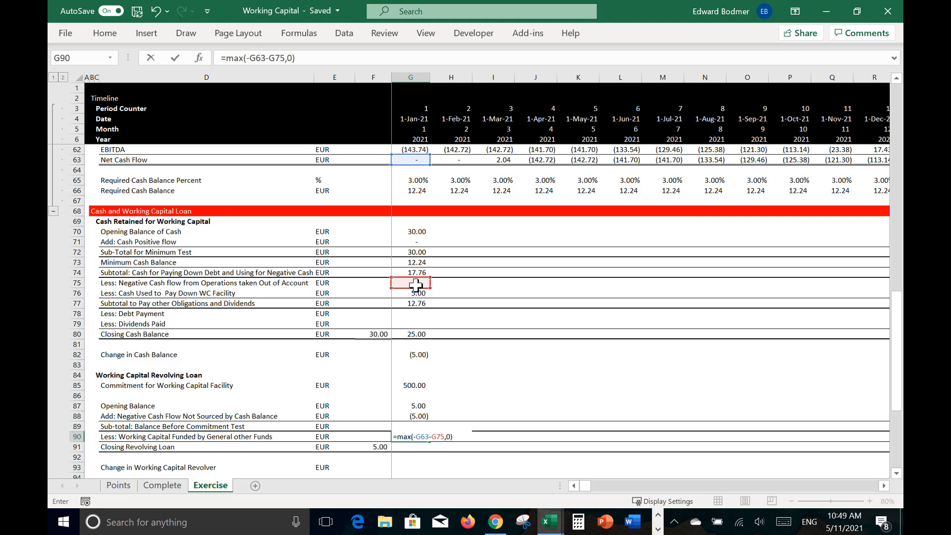
pyautogui.press('Return')
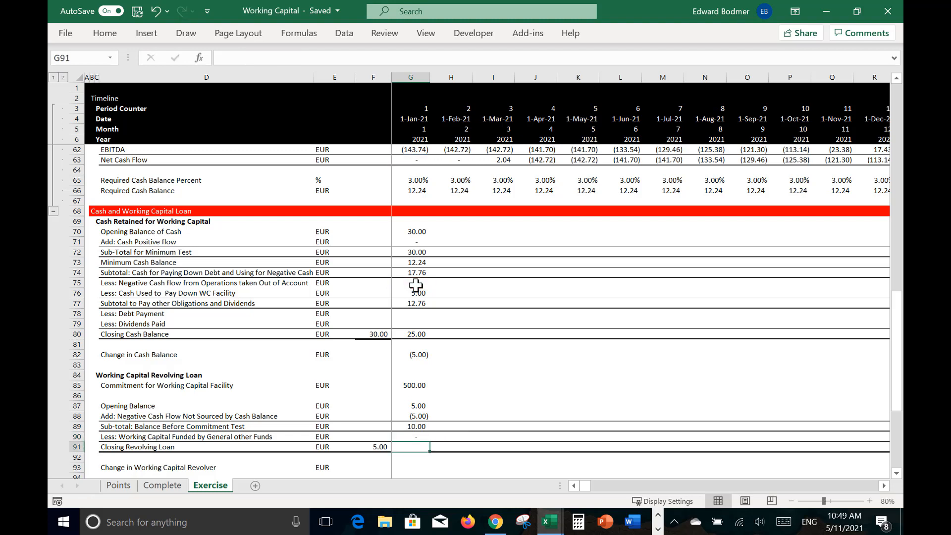
# Step: Set Closing Revolving Loan in G91 to =G87+G88-G90
pyautogui.write('=')
pyautogui.press('Up')
pyautogui.press('Up')
pyautogui.press('Up')
pyautogui.press('Up')
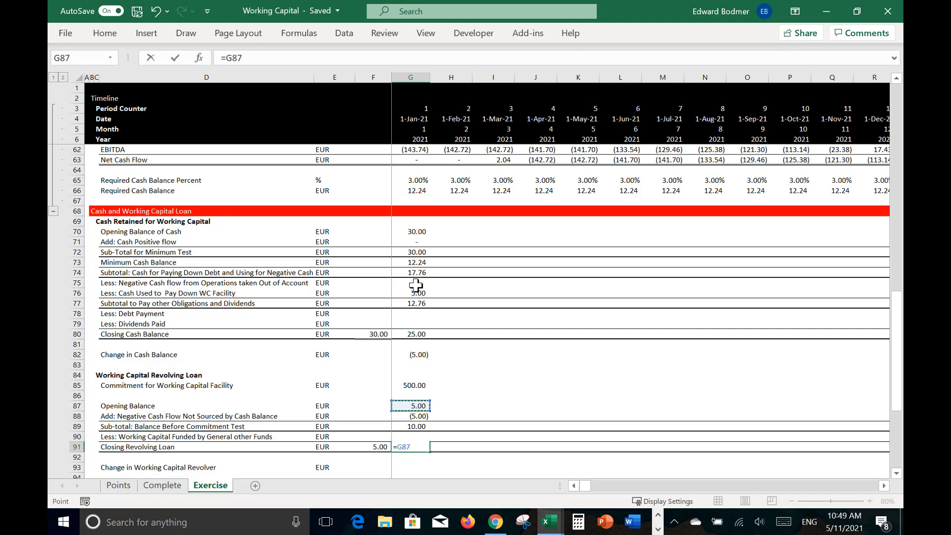
pyautogui.write('+')
pyautogui.press('Up')
pyautogui.press('Up')
pyautogui.press('Up')
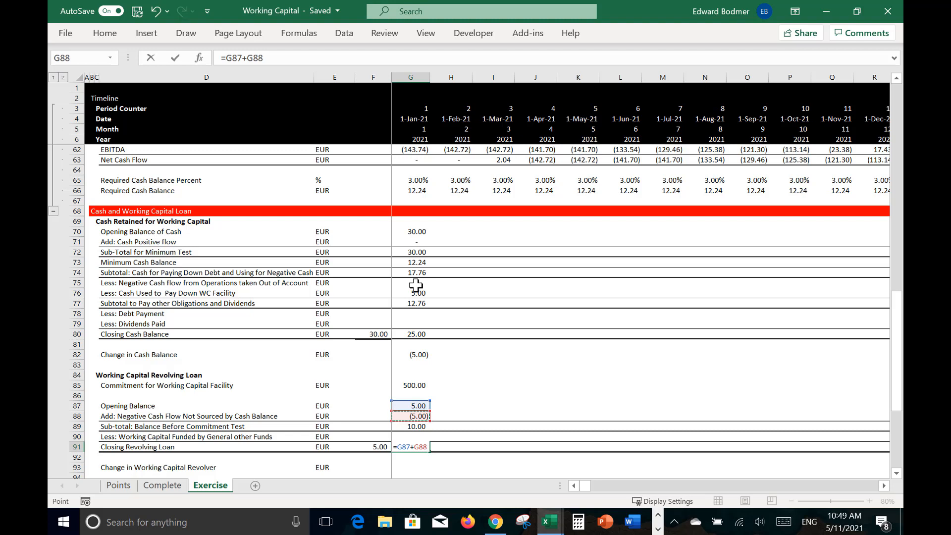
pyautogui.write('-G90')
pyautogui.press('Return')
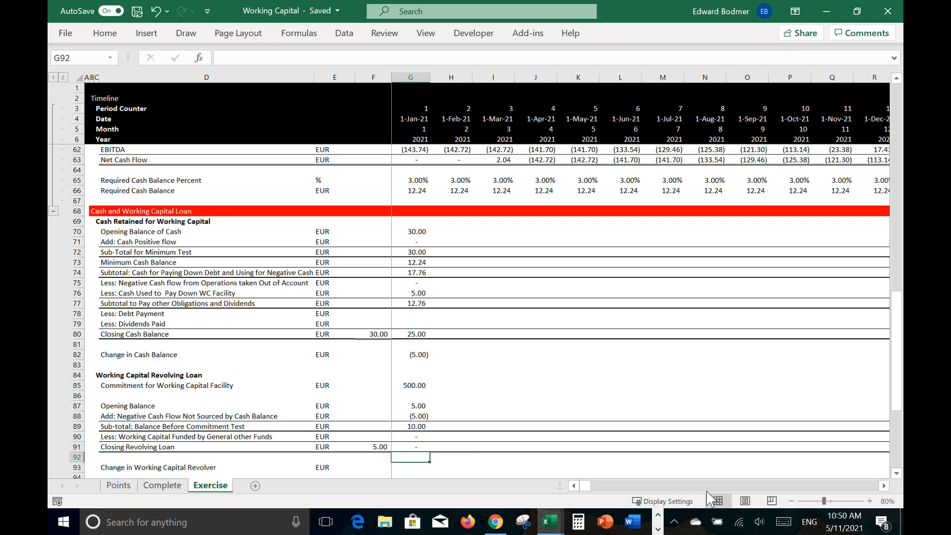
pyautogui.click(659, 529)
pyautogui.click(561, 523)
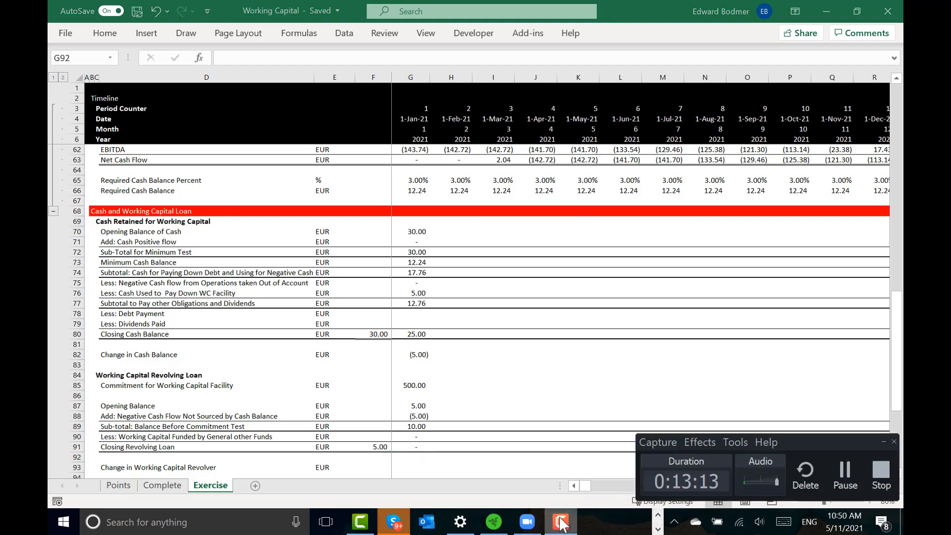
pyautogui.click(846, 473)
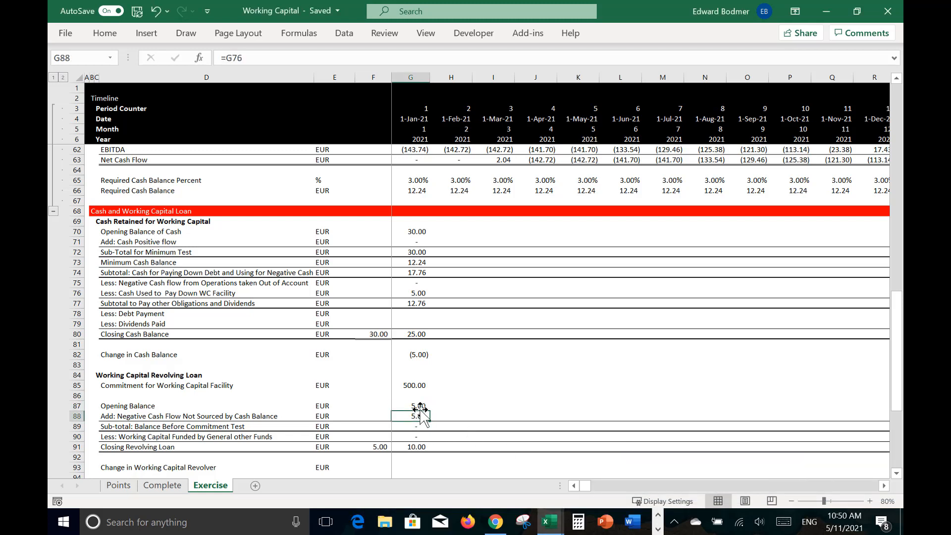
# Step: Copy the cash and revolving loan formulas in G70:G91 across all the remaining timeline columns
pyautogui.press('Down')
pyautogui.press('Down')
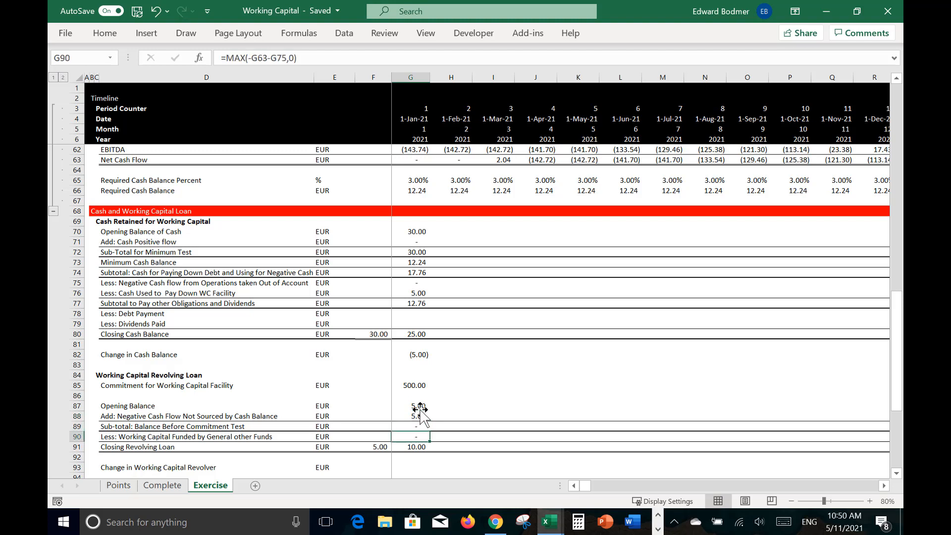
pyautogui.press('Up')
pyautogui.press('Up')
pyautogui.press('Up')
pyautogui.press('Up')
pyautogui.press('Up')
pyautogui.press('Up')
pyautogui.press('Up')
pyautogui.press('Up')
pyautogui.press('Up')
pyautogui.press('Up')
pyautogui.press('Up')
pyautogui.press('Up')
pyautogui.press('Up')
pyautogui.press('Up')
pyautogui.press('Up')
pyautogui.press('Up')
pyautogui.press('Up')
pyautogui.press('Up')
pyautogui.press('Up')
pyautogui.press('Up')
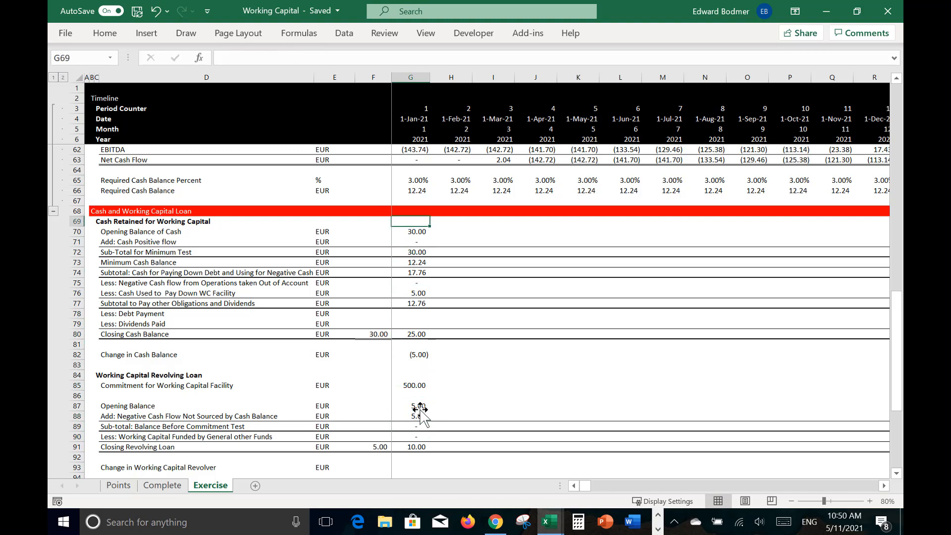
pyautogui.hotkey('shift', 'Down')
pyautogui.hotkey('shift', 'Down')
pyautogui.hotkey('shift', 'Down')
pyautogui.hotkey('shift', 'Down')
pyautogui.hotkey('shift', 'Down')
pyautogui.hotkey('shift', 'Down')
pyautogui.hotkey('shift', 'Down')
pyautogui.hotkey('shift', 'Down')
pyautogui.hotkey('shift', 'Down')
pyautogui.hotkey('shift', 'Down')
pyautogui.hotkey('shift', 'Down')
pyautogui.hotkey('shift', 'Down')
pyautogui.hotkey('shift', 'Down')
pyautogui.hotkey('shift', 'Down')
pyautogui.hotkey('shift', 'Down')
pyautogui.hotkey('shift', 'Down')
pyautogui.hotkey('shift', 'Down')
pyautogui.hotkey('shift', 'Down')
pyautogui.hotkey('shift', 'Down')
pyautogui.hotkey('shift', 'Down')
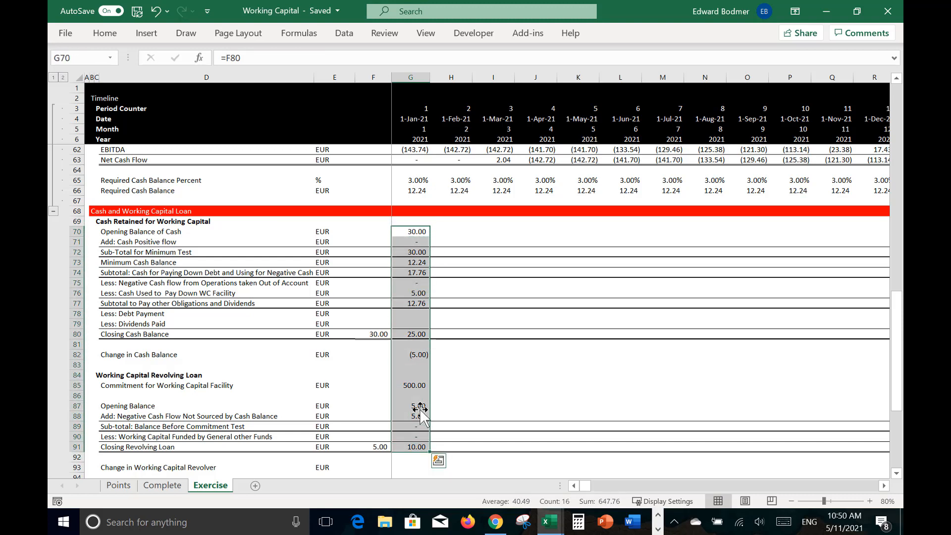
pyautogui.hotkey('ctrl', 'shift', 'r')
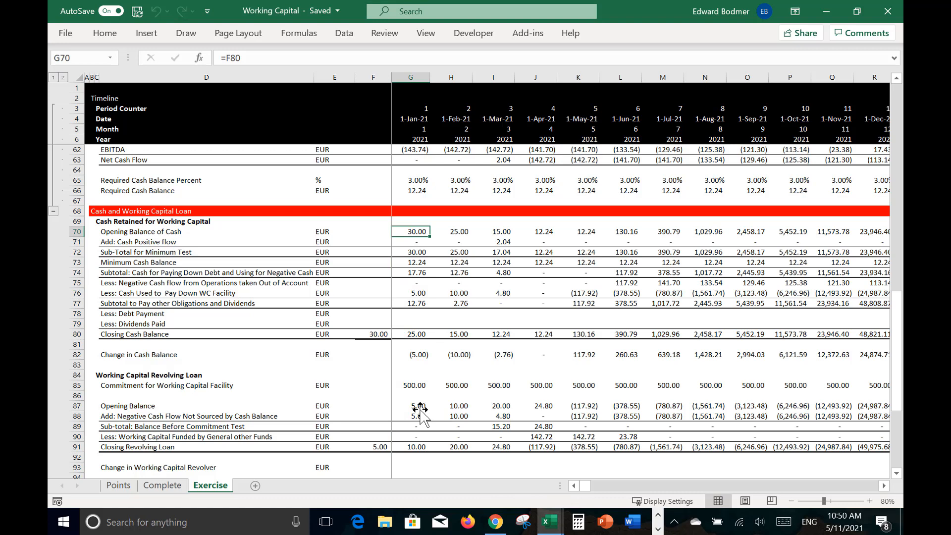
# Step: Examine the March cash retained formulas in I71:I76, from the positive cash flow down to the WC facility paydown
pyautogui.press('Down')
pyautogui.press('Down')
pyautogui.press('Up')
pyautogui.press('Right')
pyautogui.press('Right')
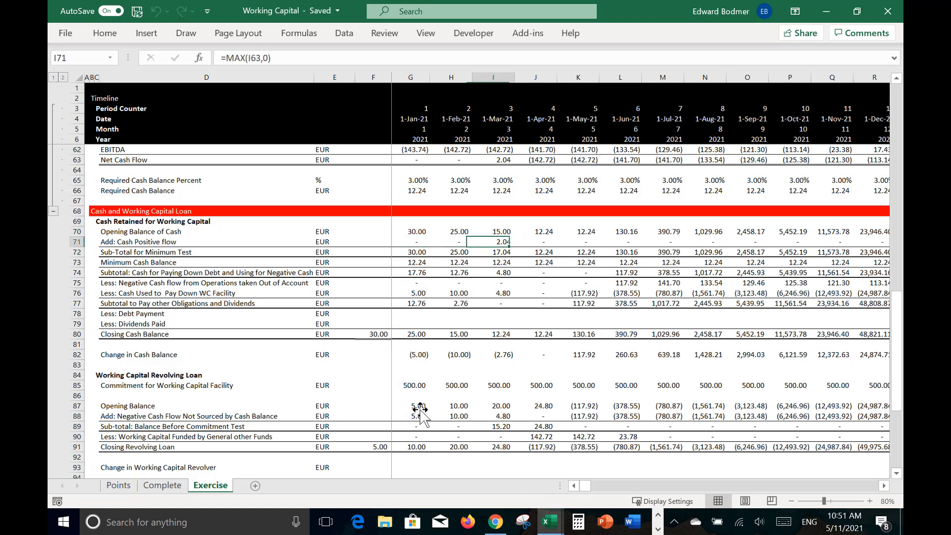
pyautogui.press('Down')
pyautogui.press('Down')
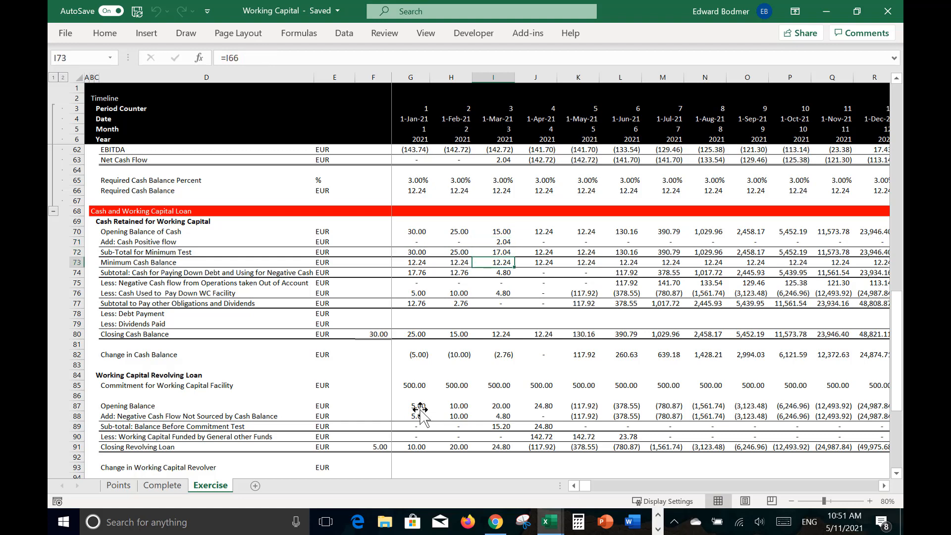
pyautogui.press('Down')
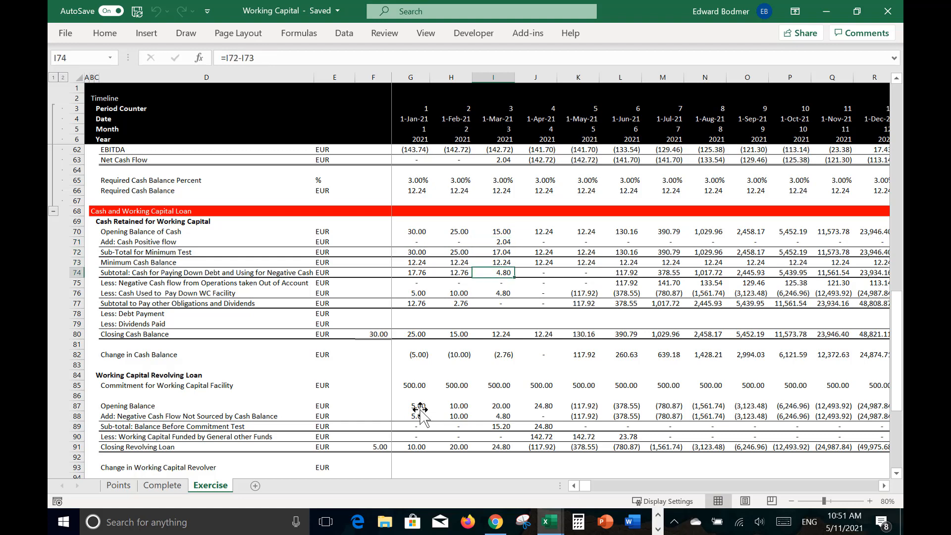
pyautogui.press('Down')
pyautogui.press('Down')
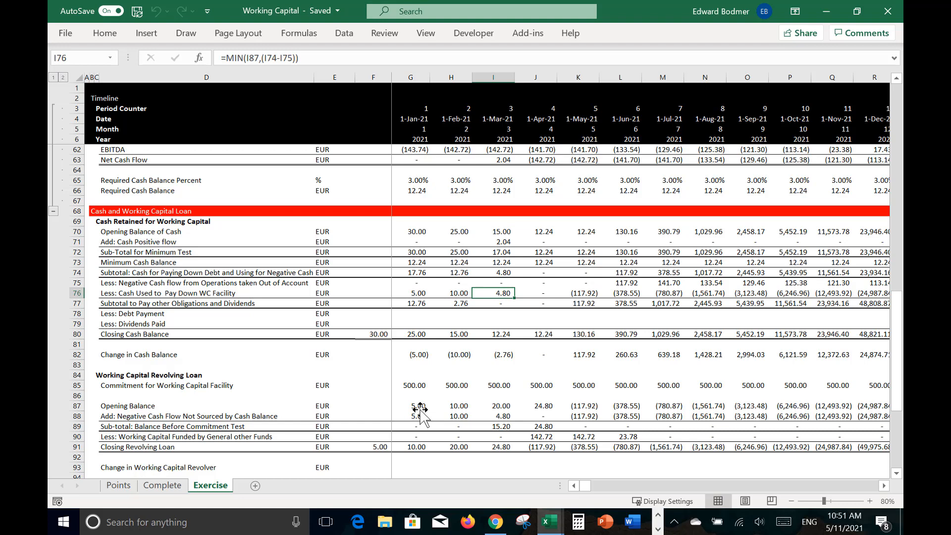
pyautogui.press('Down')
pyautogui.press('Down')
pyautogui.press('Down')
pyautogui.press('Down')
pyautogui.press('Down')
pyautogui.press('Down')
pyautogui.press('Down')
pyautogui.press('Down')
pyautogui.press('Down')
# Step: Change Closing Revolving Loan in G91 to =G87-G88-G90 and copy it across all the timeline columns
pyautogui.press('Left')
pyautogui.press('Left')
pyautogui.press('Down')
pyautogui.press('Down')
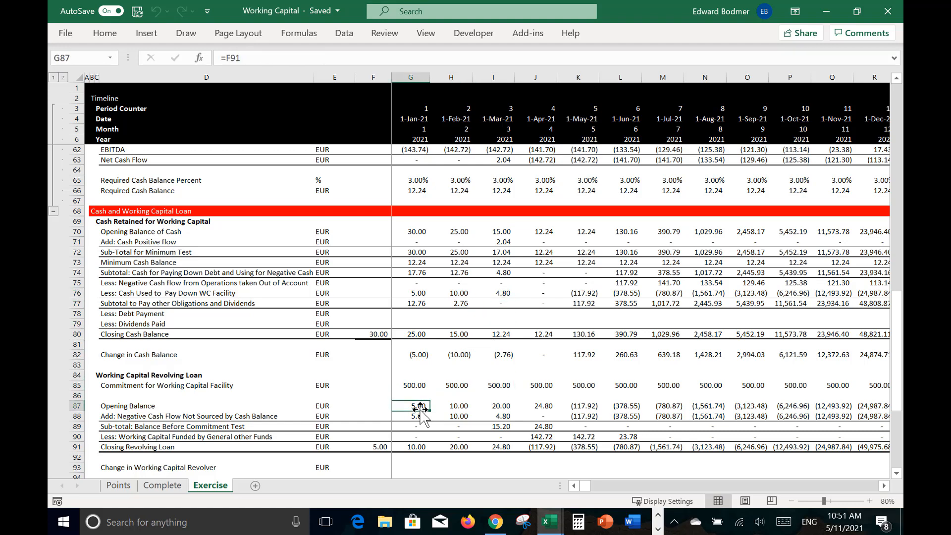
pyautogui.press('Down')
pyautogui.press('Down')
pyautogui.press('Down')
pyautogui.press('Down')
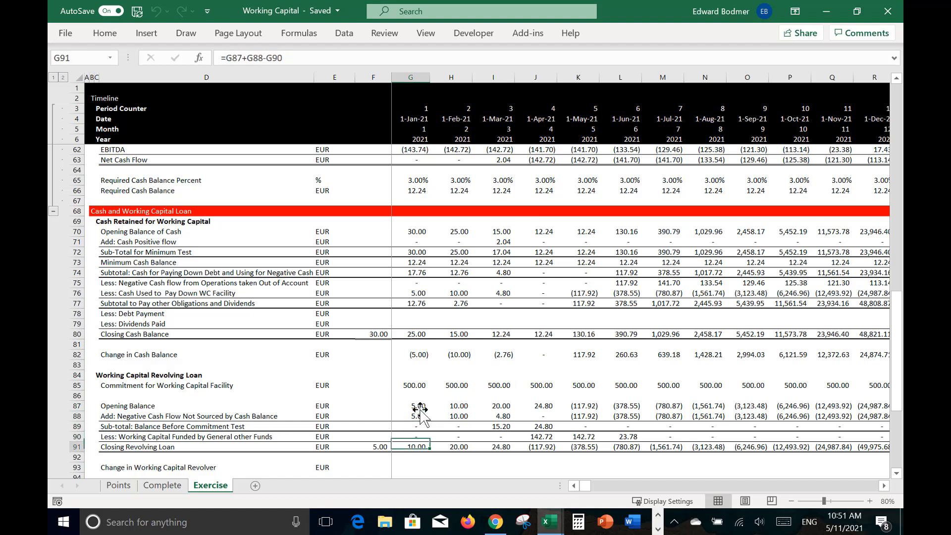
pyautogui.press('F2')
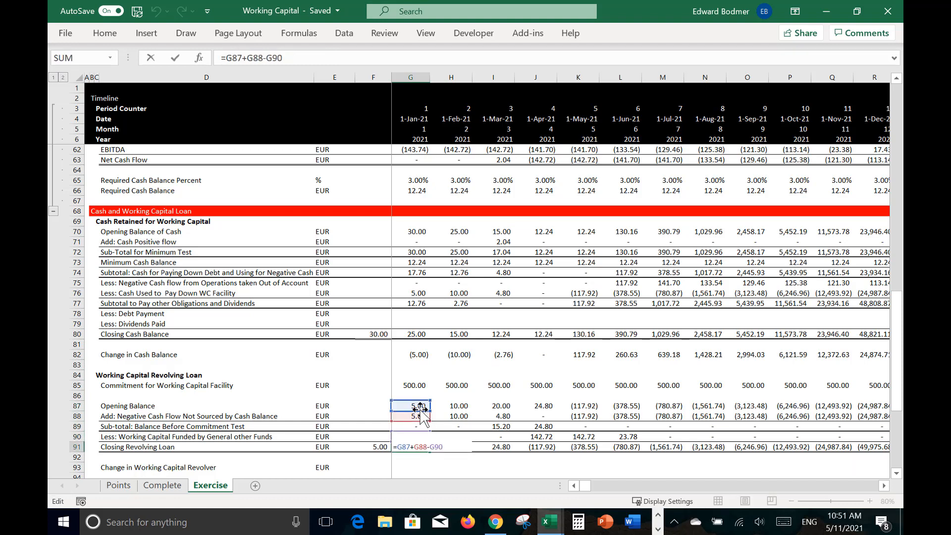
pyautogui.press('Left')
pyautogui.press('Left')
pyautogui.press('Left')
pyautogui.press('Left')
pyautogui.press('Left')
pyautogui.press('Left')
pyautogui.press('Left')
pyautogui.press('BackSpace')
pyautogui.write('-')
pyautogui.hotkey('ctrl', 'Return')
pyautogui.hotkey('ctrl', 'shift', 'Right')
pyautogui.hotkey('ctrl', 'r')
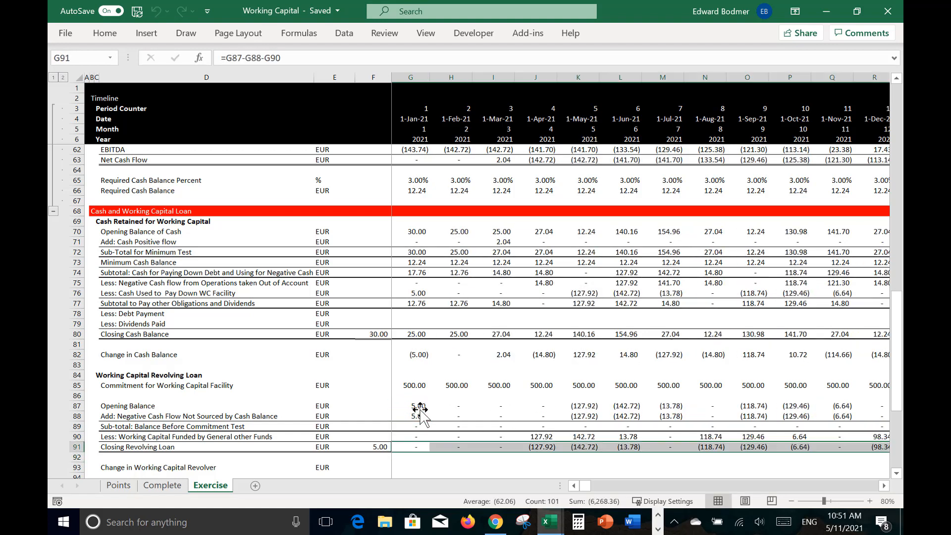
# Step: Examine the cash retained rows across January to April, tracing the April subtotal and the negative cash flow taken out of account
pyautogui.press('Up')
pyautogui.press('Up')
pyautogui.press('Up')
pyautogui.press('Up')
pyautogui.press('Up')
pyautogui.press('Up')
pyautogui.press('Up')
pyautogui.press('Up')
pyautogui.press('Up')
pyautogui.press('Up')
pyautogui.press('Up')
pyautogui.press('Up')
pyautogui.press('Up')
pyautogui.press('Up')
pyautogui.press('Up')
pyautogui.press('Up')
pyautogui.press('Up')
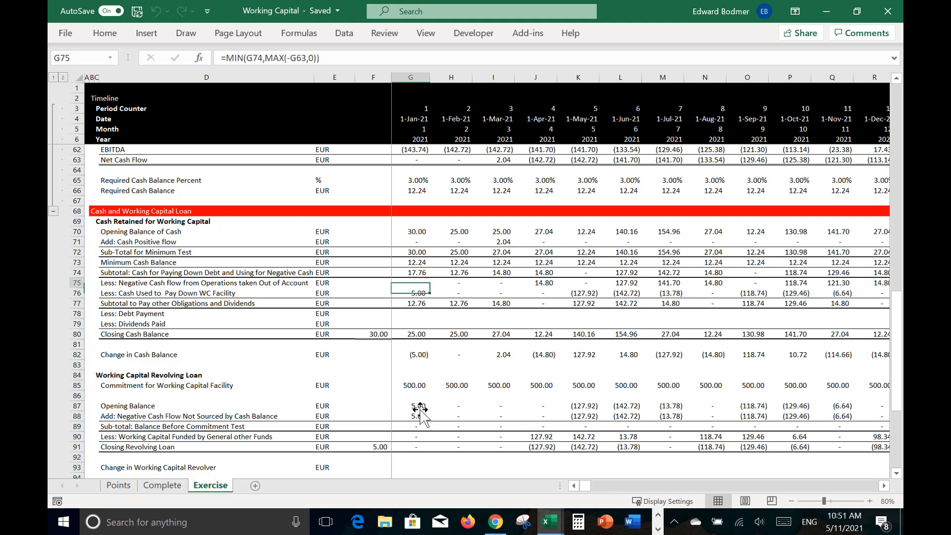
pyautogui.press('Down')
pyautogui.press('Right')
pyautogui.press('Right')
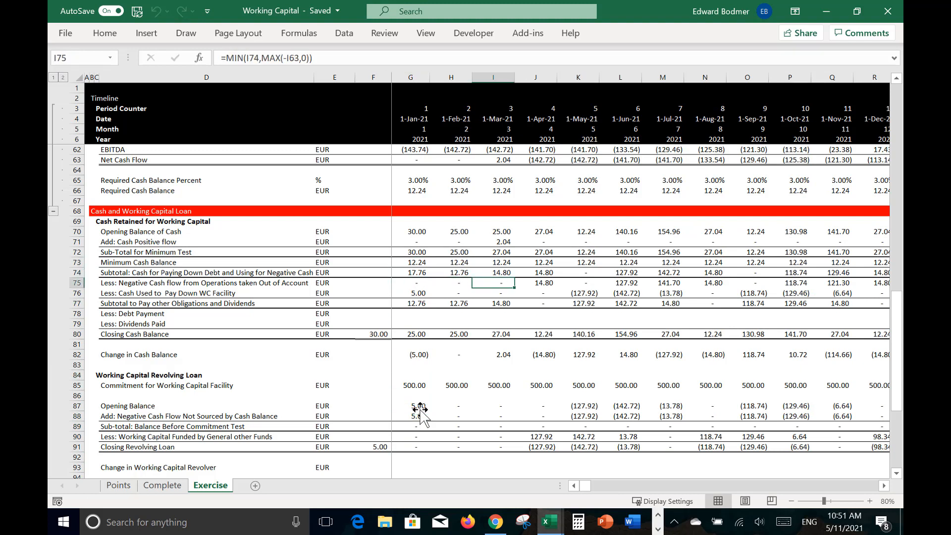
pyautogui.press('Right')
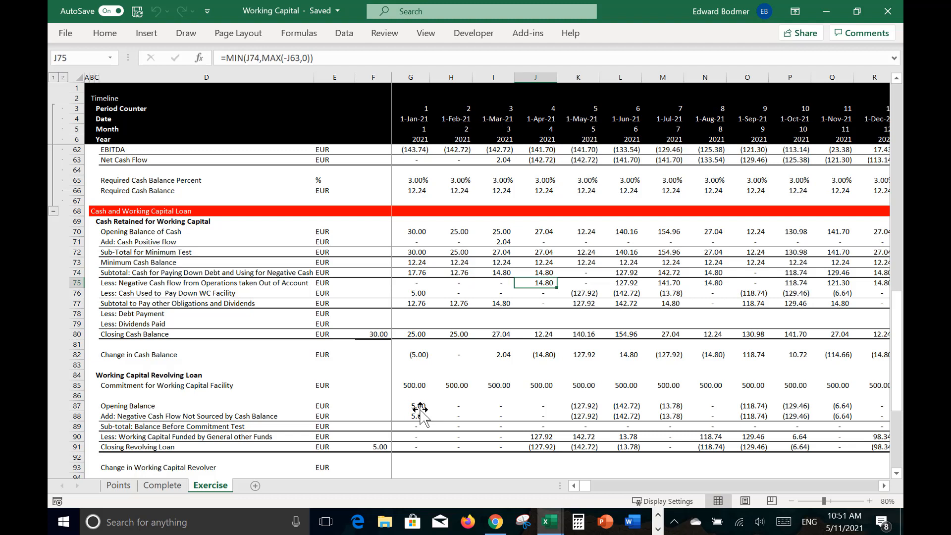
pyautogui.press('Up')
pyautogui.press('Up')
pyautogui.press('Up')
pyautogui.press('Down')
pyautogui.press('Down')
pyautogui.press('Up')
pyautogui.press('Up')
pyautogui.press('Down')
pyautogui.press('Down')
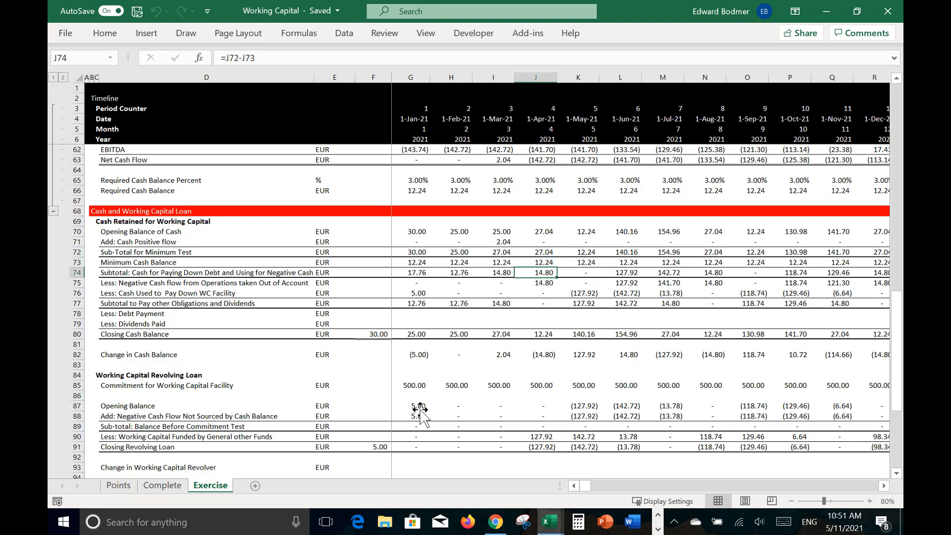
# Step: Change the Cash Used to Pay Down WC Facility formula in J76 to =MIN(J87,MAX(J74-J75,0))
pyautogui.press('Down')
pyautogui.press('Down')
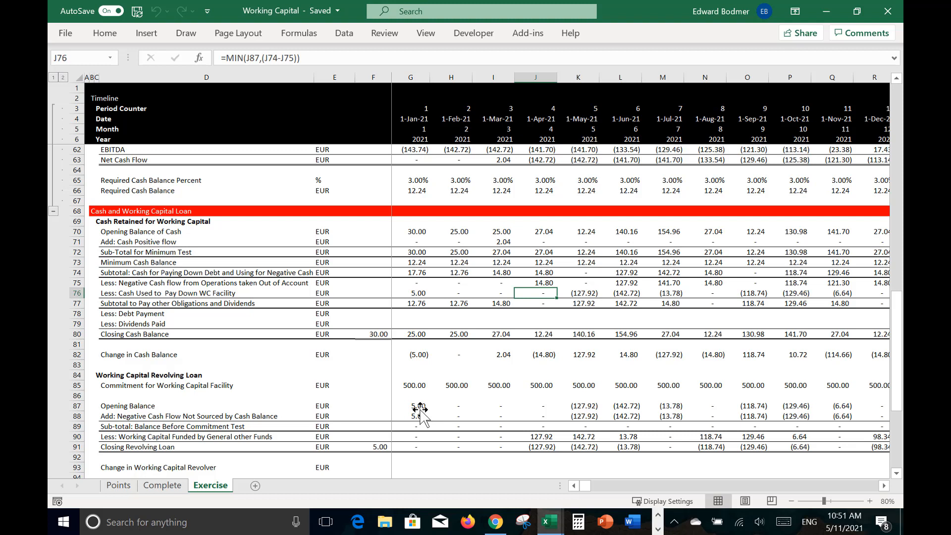
pyautogui.click(264, 59)
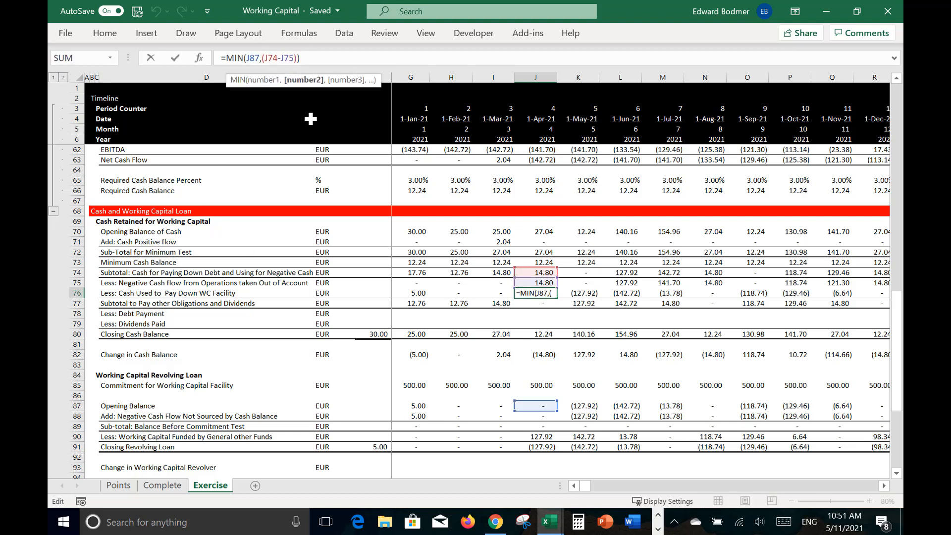
pyautogui.write('max')
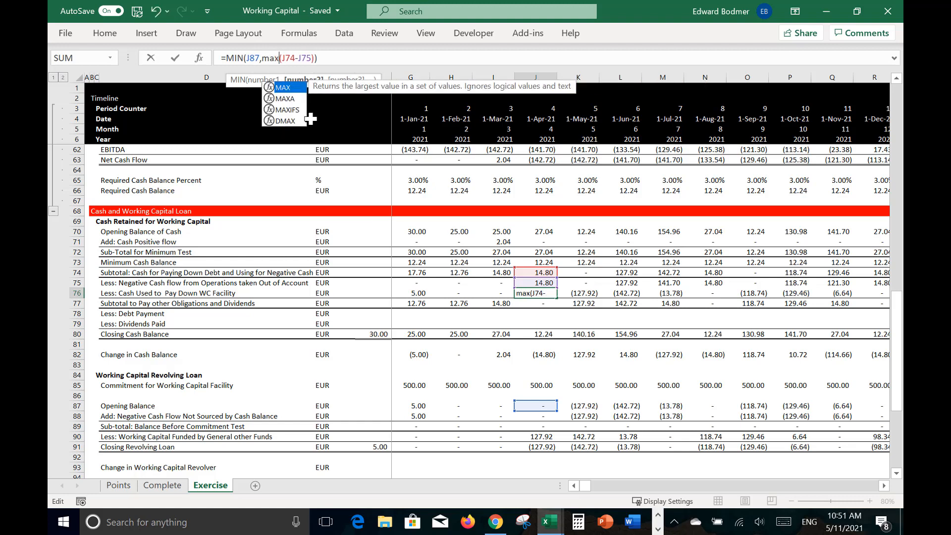
pyautogui.click(313, 59)
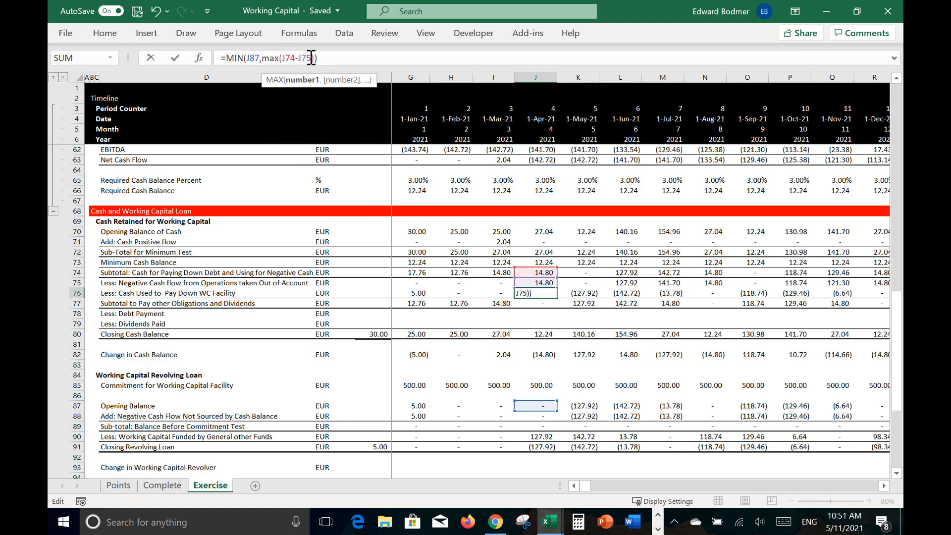
pyautogui.write(',0')
pyautogui.press('Return')
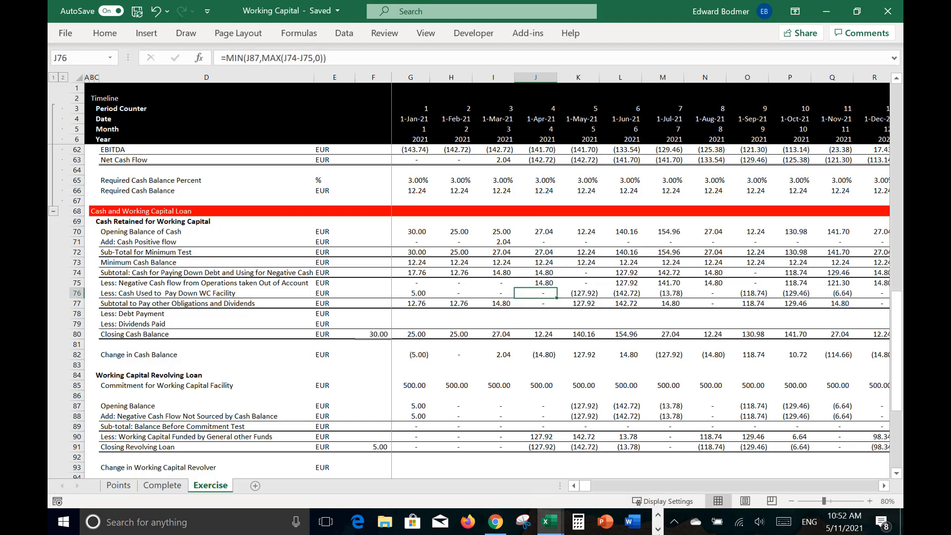
pyautogui.click(657, 529)
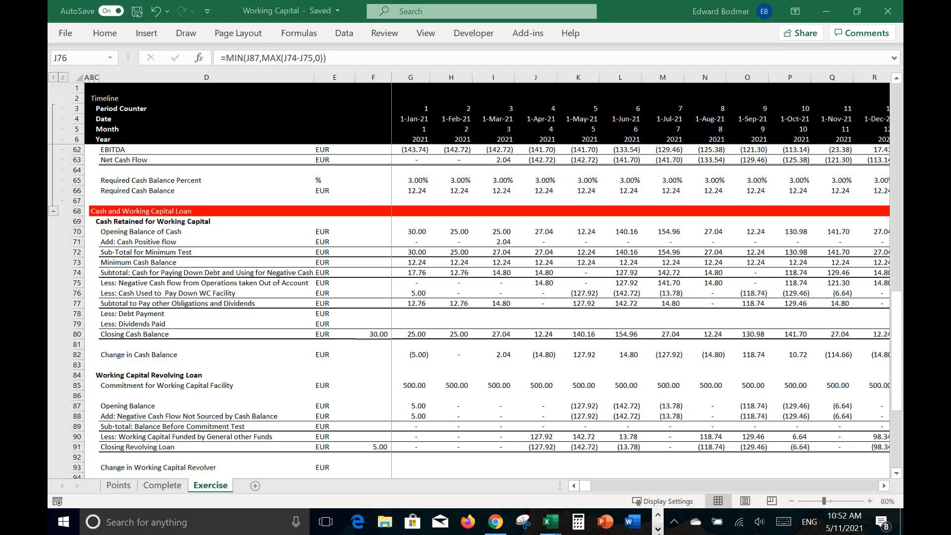
pyautogui.click(657, 529)
pyautogui.click(563, 530)
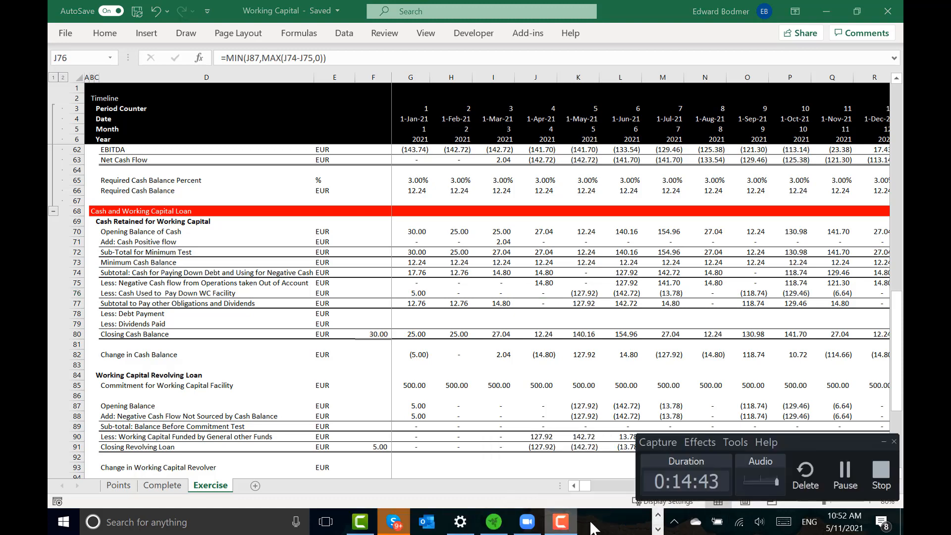
pyautogui.click(842, 473)
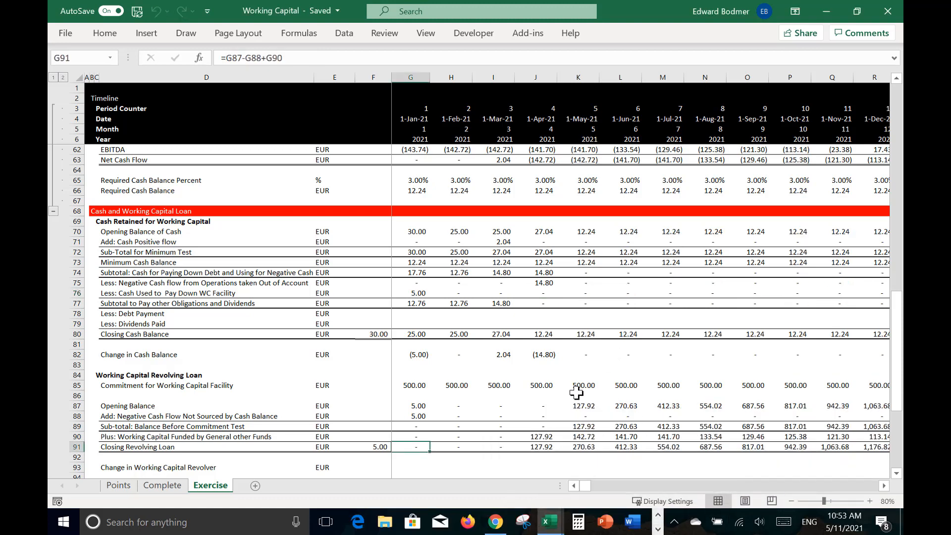
# Step: Examine the April closing revolving loan in J91 and trace the April cash retained rows down to the negative cash flow in J75
pyautogui.click(560, 392)
pyautogui.press('Down')
pyautogui.press('Down')
pyautogui.press('Down')
pyautogui.press('Down')
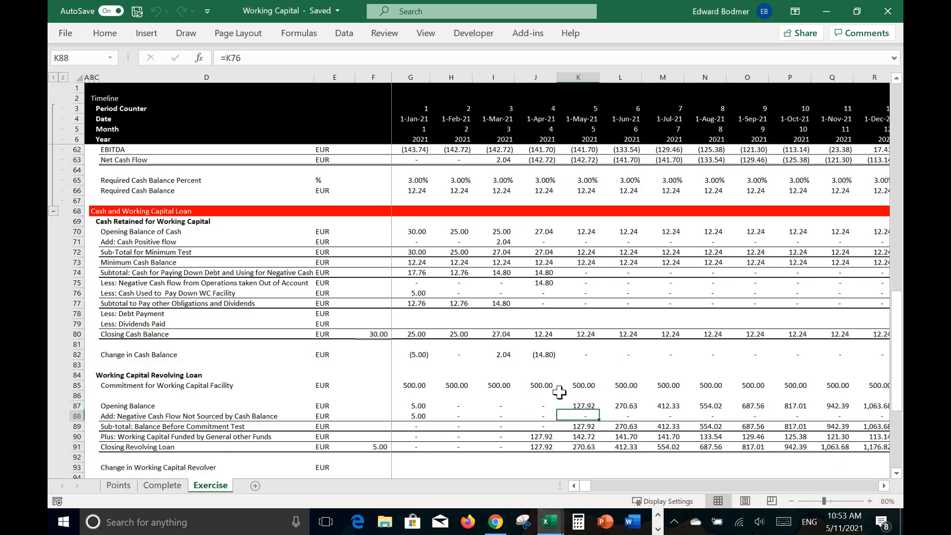
pyautogui.press('Left')
pyautogui.press('Down')
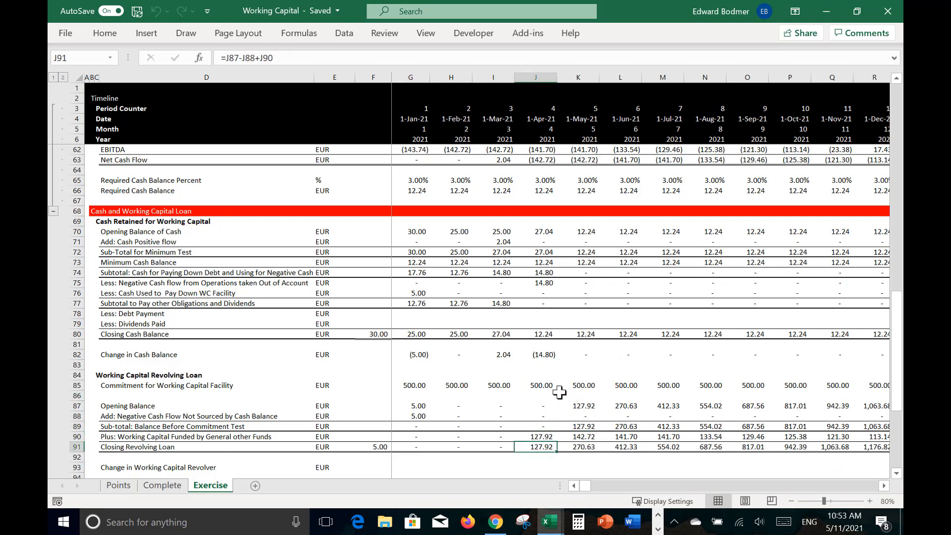
pyautogui.press('Up')
pyautogui.press('Up')
pyautogui.press('Up')
pyautogui.press('Up')
pyautogui.press('Up')
pyautogui.press('Up')
pyautogui.press('Up')
pyautogui.press('Up')
pyautogui.press('Up')
pyautogui.press('Up')
pyautogui.press('Up')
pyautogui.press('Up')
pyautogui.press('Up')
pyautogui.press('Up')
pyautogui.press('Up')
pyautogui.press('Up')
pyautogui.press('Up')
pyautogui.press('Up')
pyautogui.press('Up')
pyautogui.press('Up')
pyautogui.press('Up')
pyautogui.press('Up')
pyautogui.press('Up')
pyautogui.press('Up')
pyautogui.press('Down')
pyautogui.press('Down')
pyautogui.press('Down')
pyautogui.press('Down')
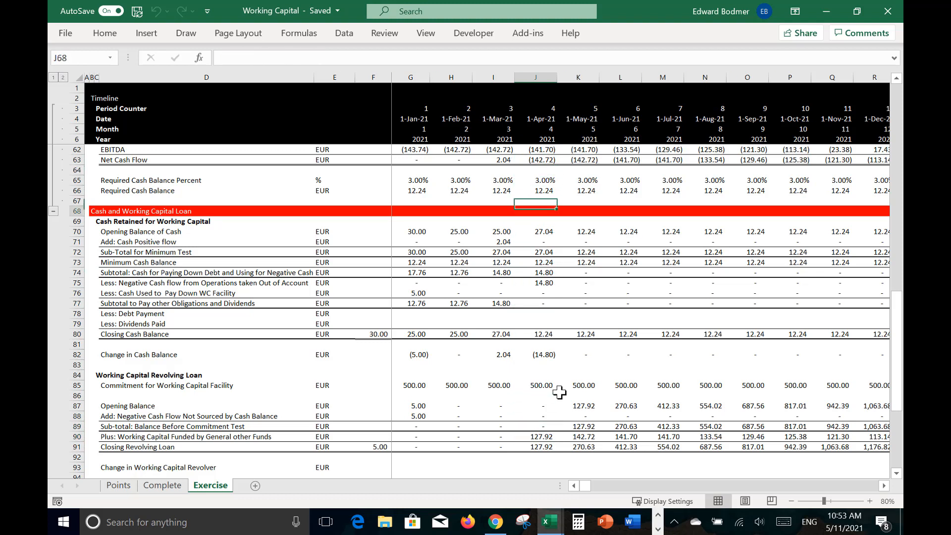
pyautogui.press('Down')
pyautogui.press('Down')
pyautogui.press('Down')
pyautogui.press('Down')
pyautogui.press('Down')
pyautogui.press('Down')
pyautogui.press('Down')
pyautogui.press('Down')
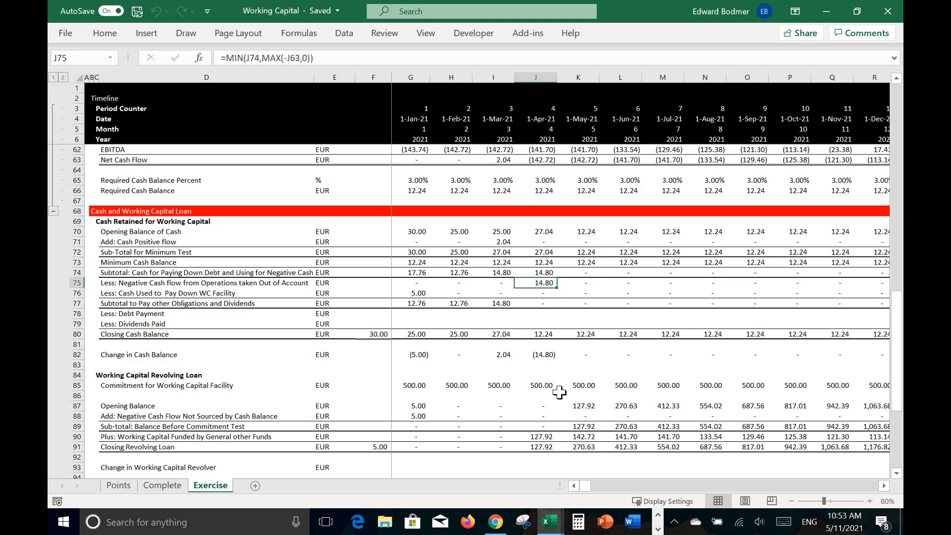
# Step: Examine the April revolving loan rows, checking the Working Capital Funded by General other Funds formula in J90
pyautogui.press('Down')
pyautogui.press('Down')
pyautogui.press('Down')
pyautogui.press('Down')
pyautogui.press('Down')
pyautogui.press('Down')
pyautogui.press('Down')
pyautogui.press('Down')
pyautogui.press('Down')
pyautogui.press('Down')
pyautogui.press('Down')
pyautogui.press('Down')
pyautogui.press('Down')
pyautogui.press('Down')
pyautogui.press('Down')
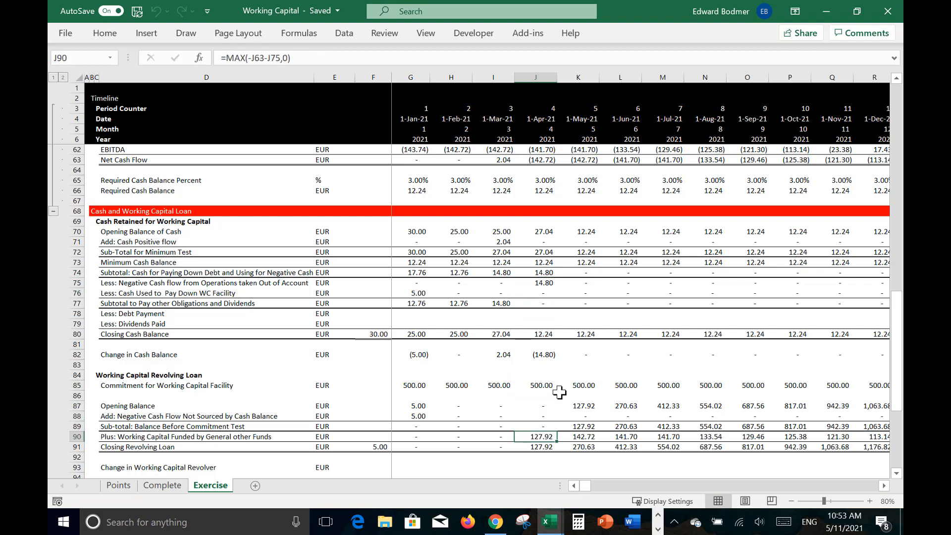
pyautogui.press('Up')
pyautogui.press('Up')
pyautogui.press('Up')
pyautogui.press('Up')
pyautogui.press('Up')
pyautogui.press('Up')
pyautogui.press('Up')
pyautogui.press('Up')
pyautogui.press('Up')
pyautogui.press('Up')
pyautogui.press('Up')
pyautogui.press('Up')
pyautogui.press('Up')
pyautogui.press('Up')
pyautogui.press('Up')
pyautogui.press('Down')
pyautogui.press('Down')
pyautogui.press('Down')
pyautogui.press('Down')
pyautogui.press('Down')
pyautogui.press('Down')
pyautogui.press('Down')
pyautogui.press('Down')
pyautogui.press('Down')
pyautogui.press('Down')
pyautogui.press('Down')
pyautogui.press('Down')
pyautogui.press('Down')
pyautogui.press('Down')
pyautogui.press('Down')
pyautogui.press('Down')
pyautogui.press('Down')
pyautogui.press('Down')
pyautogui.press('Up')
pyautogui.press('Up')
pyautogui.press('Up')
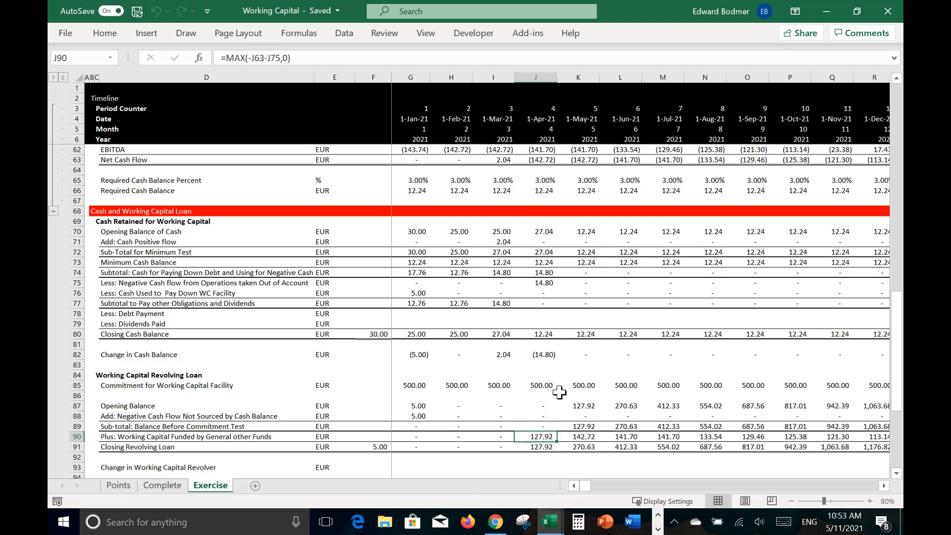
# Step: Examine the Working Capital Funded by General other Funds in row 90 from April 2021 through March 2022
pyautogui.press('Right')
pyautogui.press('Right')
pyautogui.press('Left')
pyautogui.press('Left')
pyautogui.press('Right')
pyautogui.press('Right')
pyautogui.press('Right')
pyautogui.press('Right')
pyautogui.press('Right')
pyautogui.press('Right')
pyautogui.press('Right')
pyautogui.press('Right')
pyautogui.press('Right')
pyautogui.press('Right')
pyautogui.press('Right')
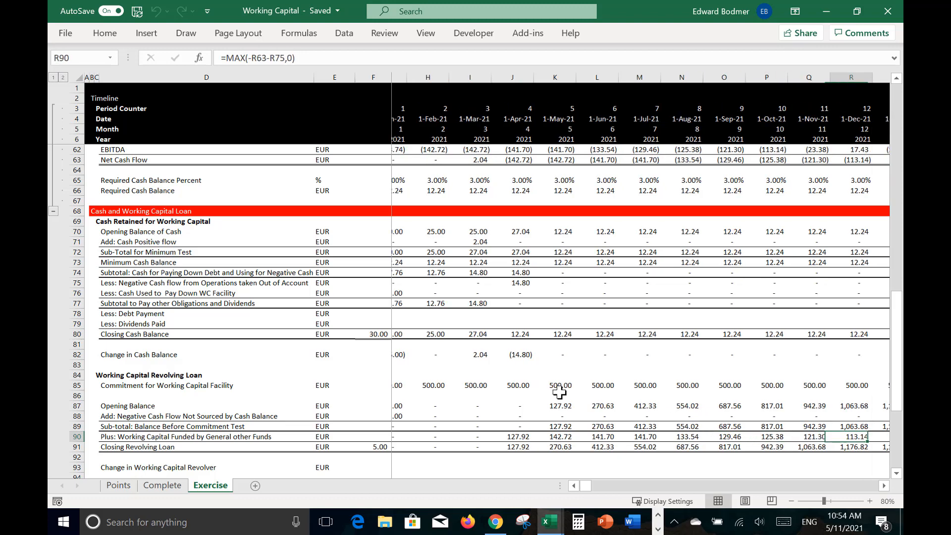
pyautogui.press('Right')
pyautogui.press('Right')
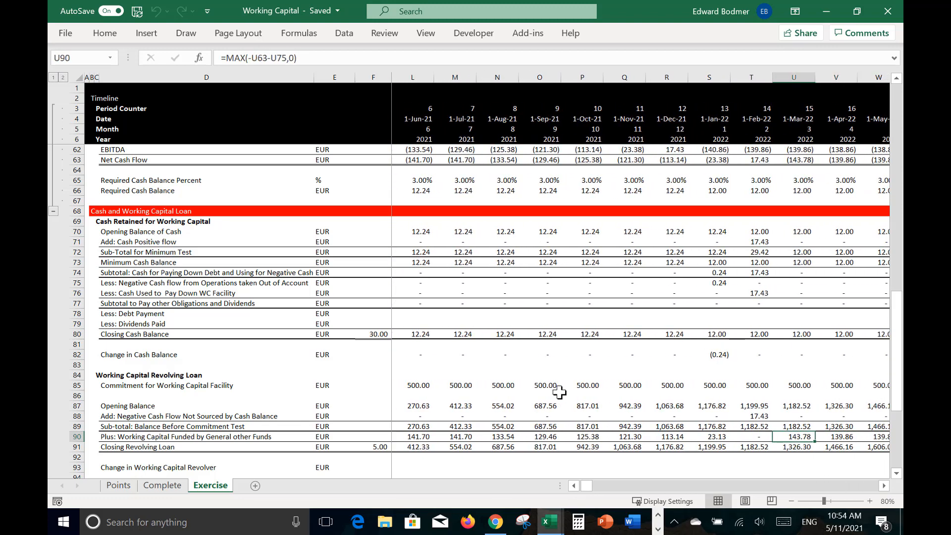
# Step: Compare the row 90 funding amounts for the months around February 2022, going back to December 2021
pyautogui.press('Left')
pyautogui.press('Left')
pyautogui.press('Left')
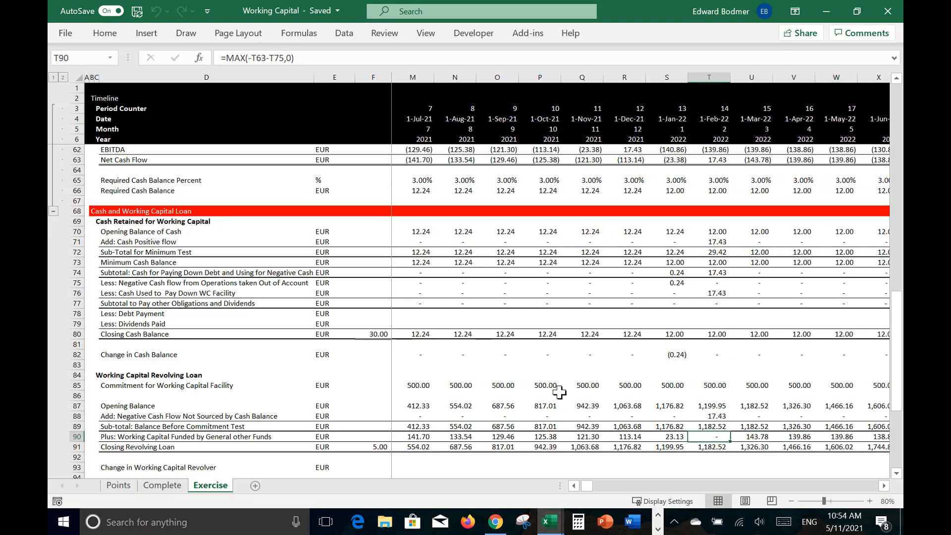
pyautogui.press('Right')
pyautogui.press('Right')
pyautogui.press('Right')
pyautogui.press('Right')
pyautogui.press('Right')
pyautogui.press('Left')
pyautogui.press('Left')
pyautogui.press('Left')
pyautogui.press('Left')
pyautogui.press('Left')
pyautogui.press('Left')
pyautogui.press('Left')
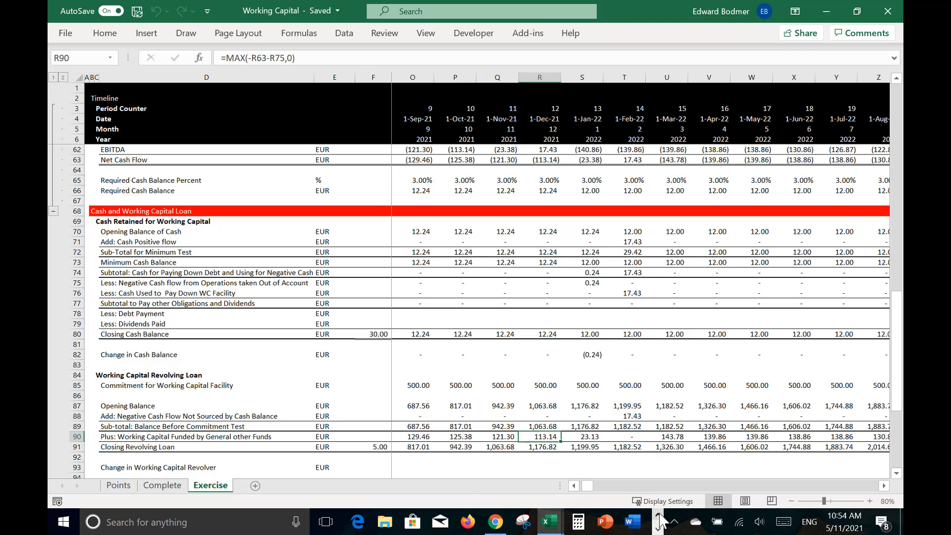
pyautogui.click(674, 522)
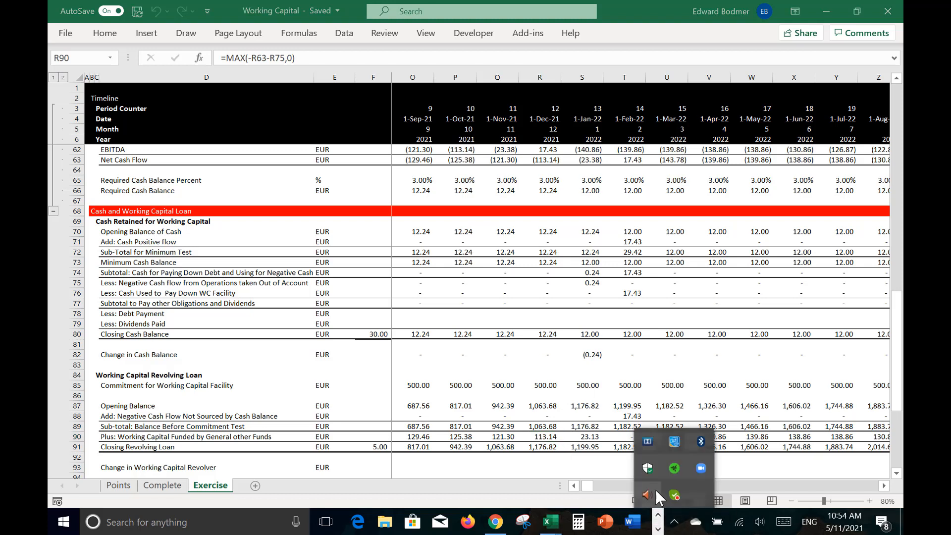
pyautogui.click(657, 529)
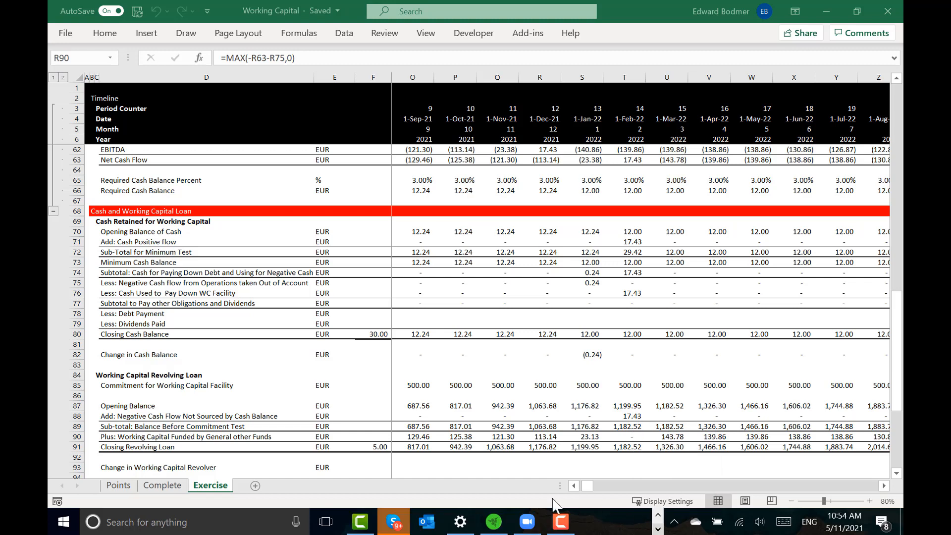
pyautogui.click(559, 527)
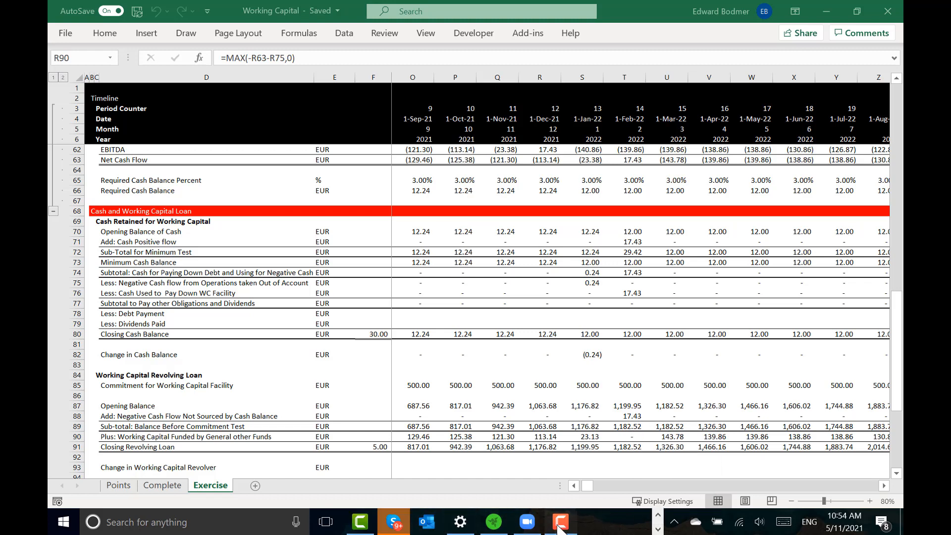
pyautogui.click(833, 483)
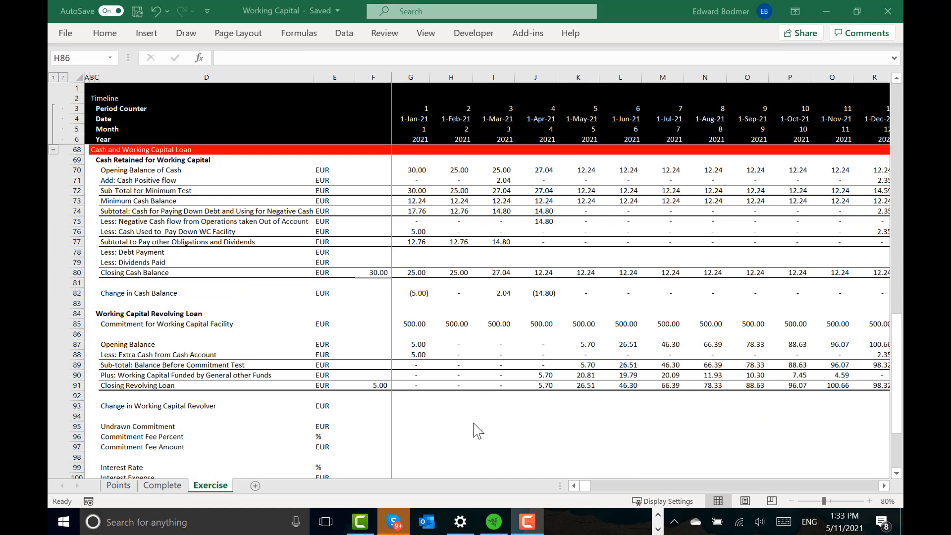
# Step: Review the revenue, expense and working capital rows, checking the January Variable Expense formula in G43
pyautogui.press('Up')
pyautogui.press('Up')
pyautogui.press('Up')
pyautogui.press('Up')
pyautogui.press('Up')
pyautogui.press('Up')
pyautogui.press('Up')
pyautogui.press('Up')
pyautogui.press('Up')
pyautogui.press('Up')
pyautogui.press('Up')
pyautogui.press('Up')
pyautogui.press('Up')
pyautogui.press('Up')
pyautogui.press('Up')
pyautogui.press('Up')
pyautogui.press('Up')
pyautogui.press('Up')
pyautogui.press('Up')
pyautogui.press('Up')
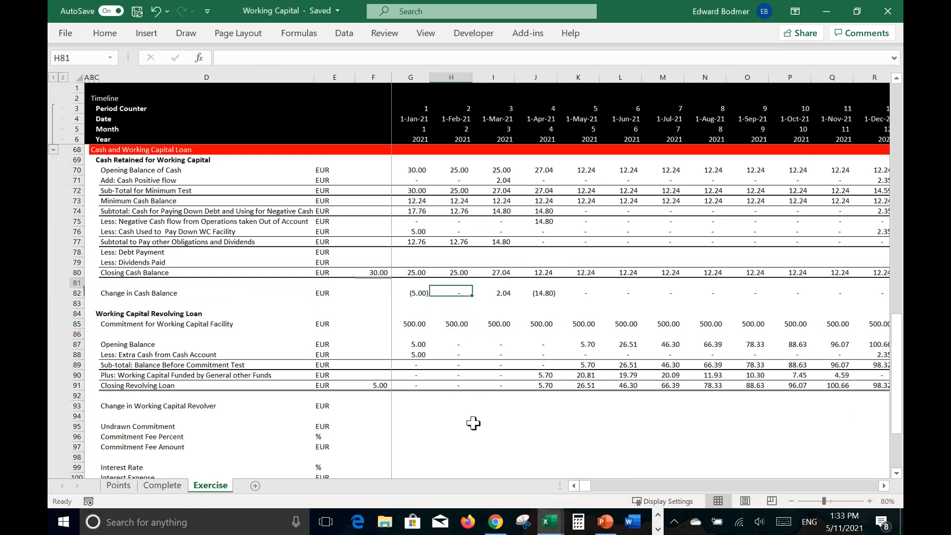
pyautogui.press('Up')
pyautogui.press('Up')
pyautogui.press('Up')
pyautogui.press('Up')
pyautogui.press('Up')
pyautogui.press('Up')
pyautogui.press('Up')
pyautogui.press('Up')
pyautogui.press('Up')
pyautogui.press('Up')
pyautogui.press('Up')
pyautogui.press('Up')
pyautogui.press('Up')
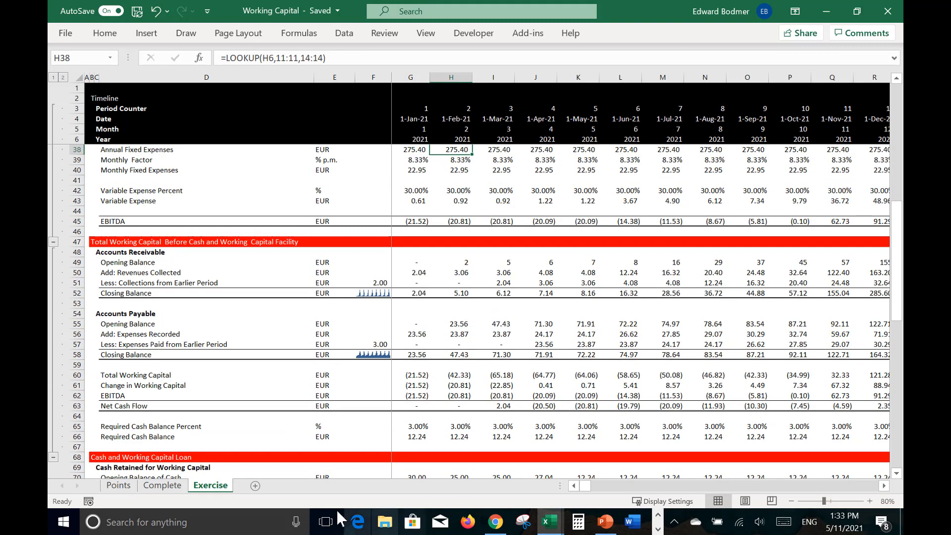
pyautogui.press('Up')
pyautogui.press('Up')
pyautogui.press('Up')
pyautogui.press('Up')
pyautogui.press('Up')
pyautogui.press('Up')
pyautogui.press('Up')
pyautogui.press('Up')
pyautogui.press('Up')
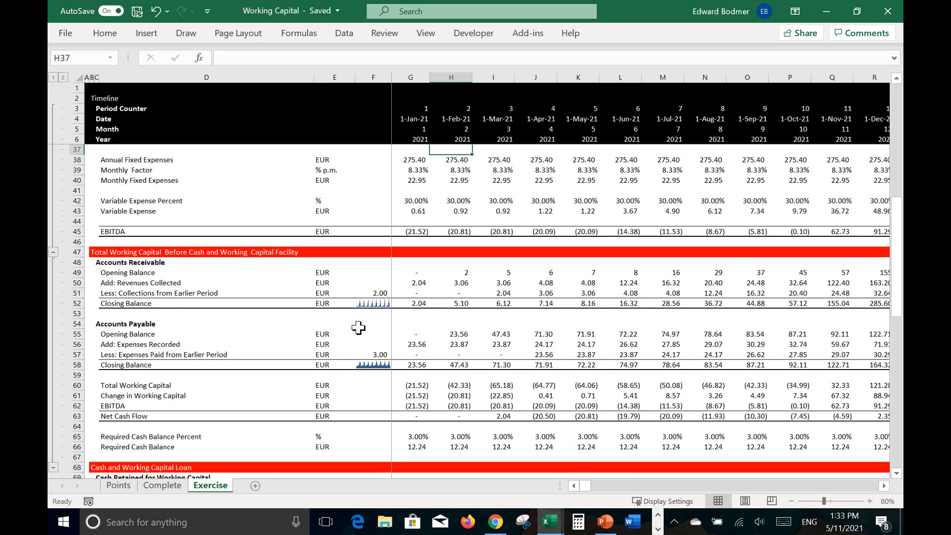
pyautogui.click(408, 292)
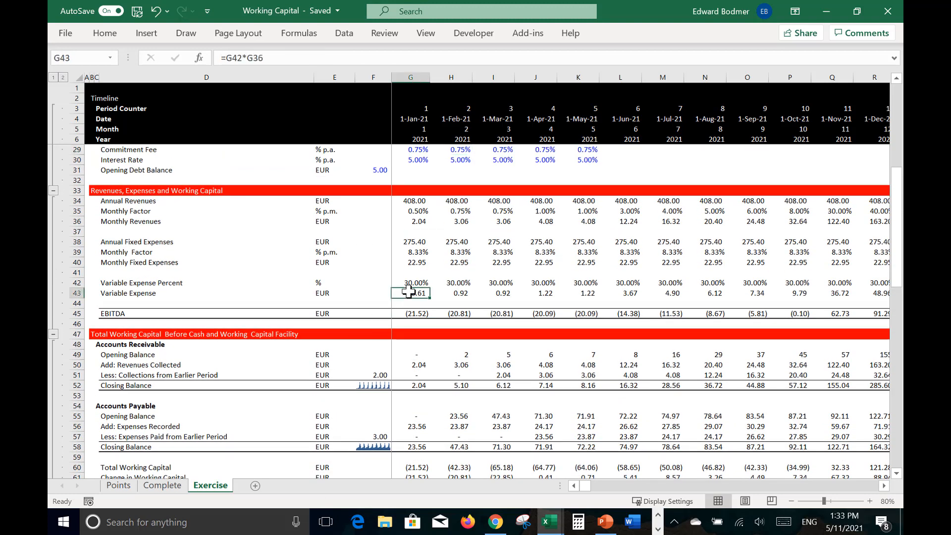
pyautogui.doubleClick(409, 293)
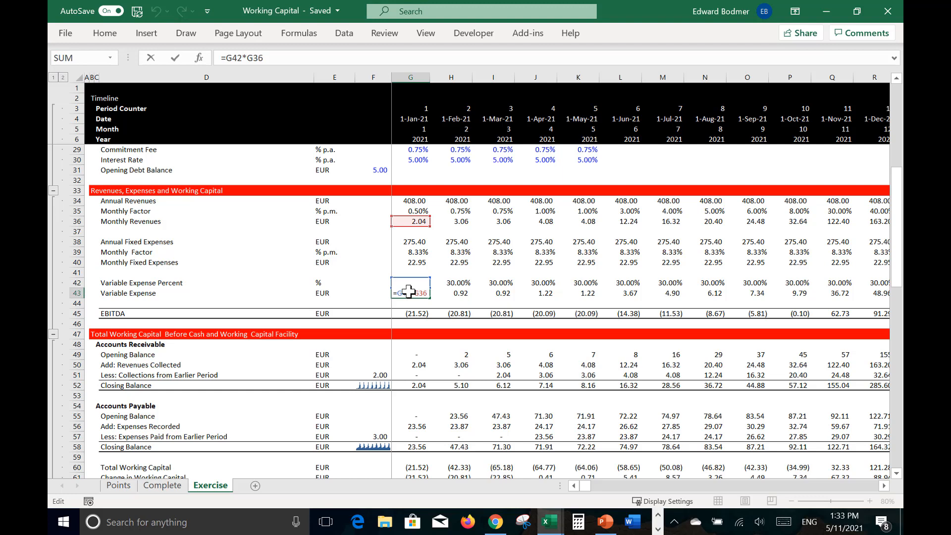
pyautogui.press('Up')
pyautogui.press('Up')
pyautogui.press('Up')
pyautogui.press('Up')
pyautogui.press('Up')
pyautogui.press('Up')
pyautogui.press('Up')
pyautogui.press('Up')
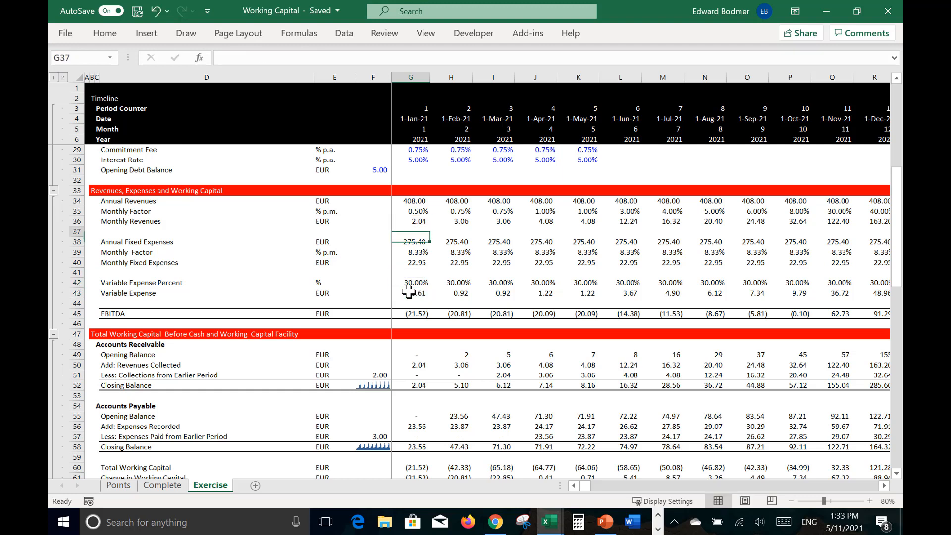
# Step: Trace the January column from the accounts payable Expenses Recorded in G56 down to the Extra Cash from Cash Account in G88
pyautogui.press('Down')
pyautogui.press('Down')
pyautogui.press('Down')
pyautogui.press('Down')
pyautogui.press('Down')
pyautogui.press('Down')
pyautogui.press('Down')
pyautogui.press('Down')
pyautogui.press('Down')
pyautogui.press('Down')
pyautogui.press('Down')
pyautogui.press('Down')
pyautogui.press('Down')
pyautogui.press('Down')
pyautogui.press('Down')
pyautogui.press('Down')
pyautogui.press('Down')
pyautogui.press('Down')
pyautogui.press('Down')
pyautogui.press('Down')
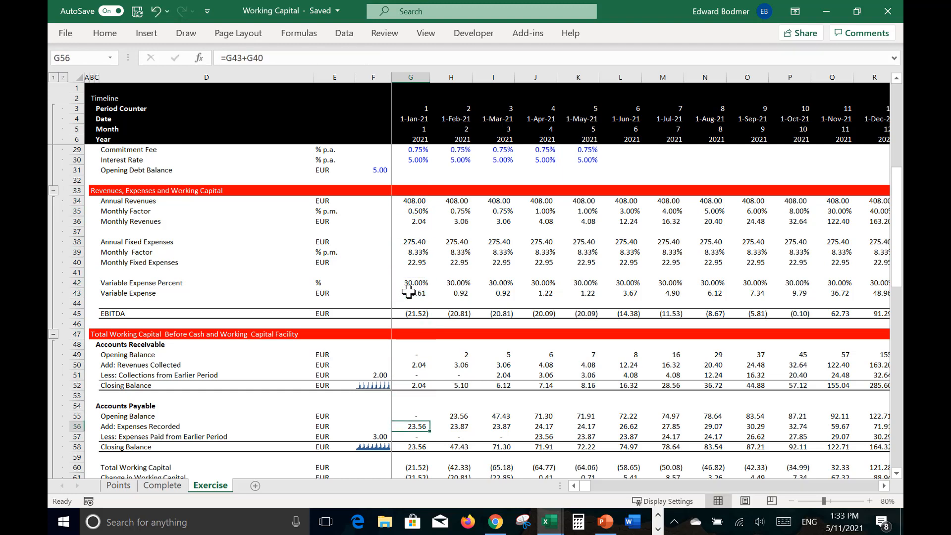
pyautogui.press('Down')
pyautogui.press('Down')
pyautogui.press('Down')
pyautogui.press('Down')
pyautogui.press('Down')
pyautogui.press('Down')
pyautogui.press('Down')
pyautogui.press('Down')
pyautogui.press('Down')
pyautogui.press('Down')
pyautogui.press('Down')
pyautogui.press('Down')
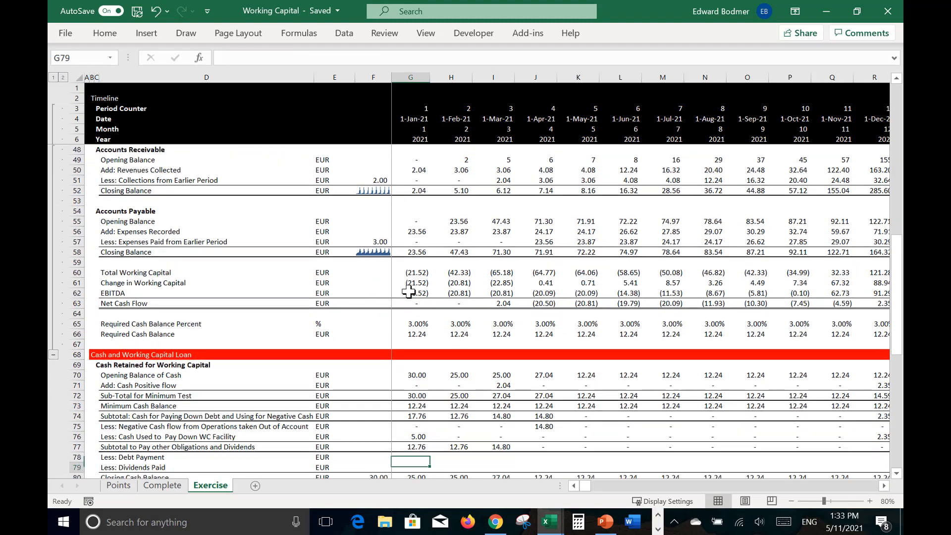
pyautogui.press('Up')
pyautogui.press('Up')
pyautogui.press('Up')
pyautogui.press('Up')
pyautogui.press('Down')
pyautogui.press('Down')
pyautogui.press('Down')
# Step: Examine the cash retained rows from January to April, including the February subtotal in H74 and the April Cash Positive flow in J71
pyautogui.press('Down')
pyautogui.press('Down')
pyautogui.press('Down')
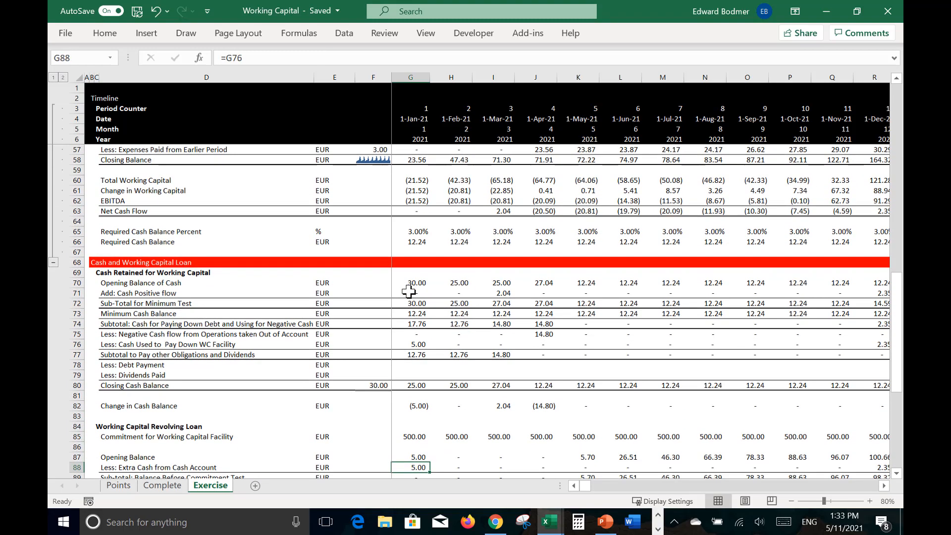
pyautogui.press('Up')
pyautogui.press('Up')
pyautogui.press('Up')
pyautogui.press('Up')
pyautogui.press('Up')
pyautogui.press('Up')
pyautogui.press('Up')
pyautogui.press('Up')
pyautogui.press('Up')
pyautogui.press('Up')
pyautogui.press('Up')
pyautogui.press('Down')
pyautogui.press('Down')
pyautogui.press('Down')
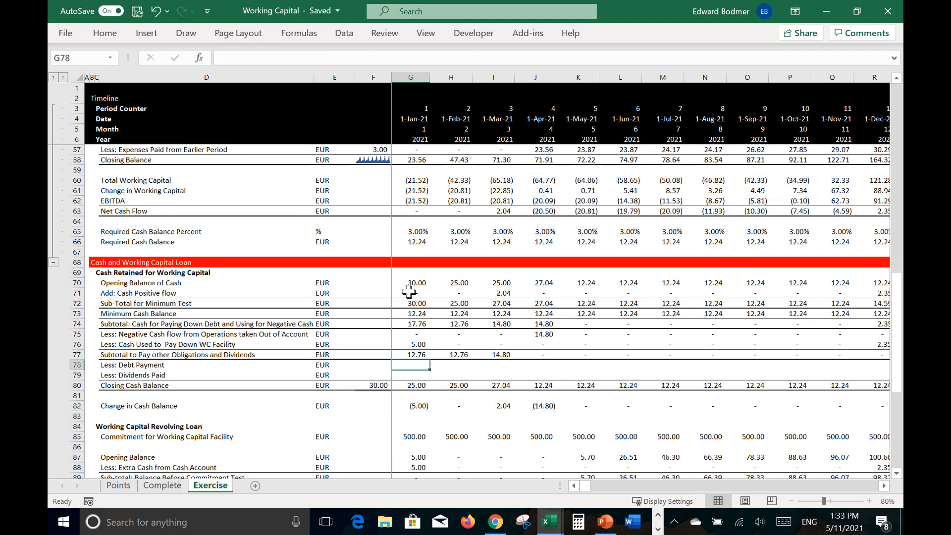
pyautogui.press('Up')
pyautogui.press('Right')
pyautogui.press('Up')
pyautogui.press('Up')
pyautogui.press('Up')
pyautogui.press('Up')
pyautogui.press('Up')
pyautogui.press('Up')
pyautogui.press('Up')
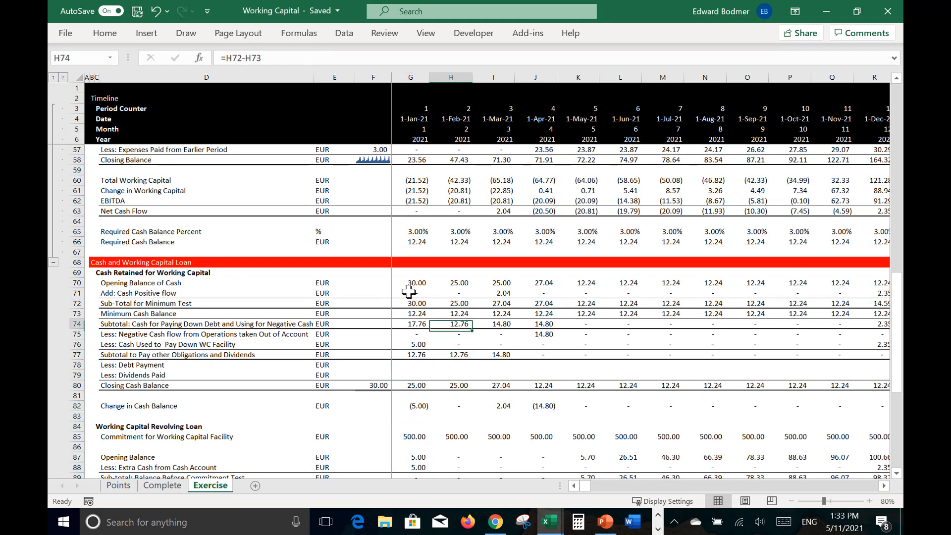
pyautogui.press('Right')
pyautogui.press('Right')
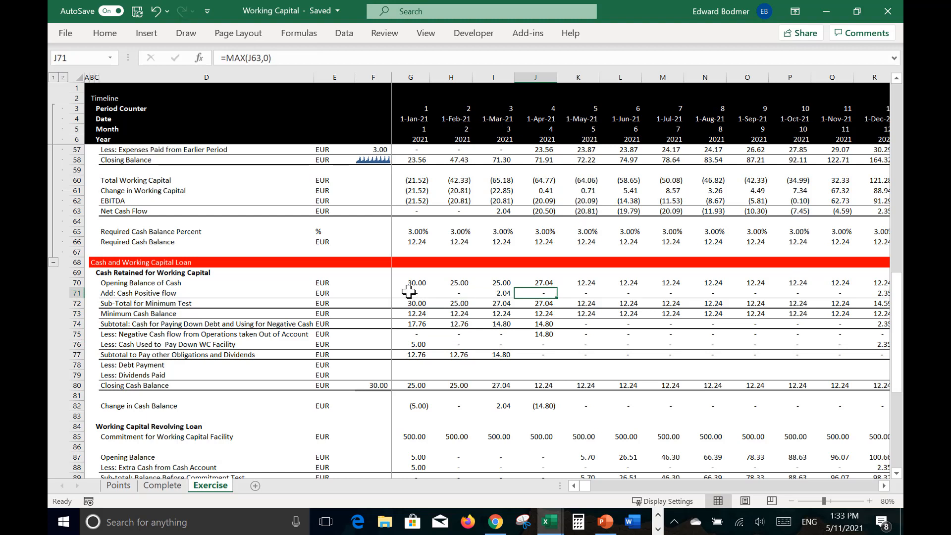
# Step: Check the April formulas for negative cash flow taken out of account in J75 and cash used to pay down the WC facility in J76
pyautogui.press('Down')
pyautogui.press('Up')
pyautogui.press('Down')
pyautogui.press('Down')
pyautogui.press('Down')
pyautogui.press('Down')
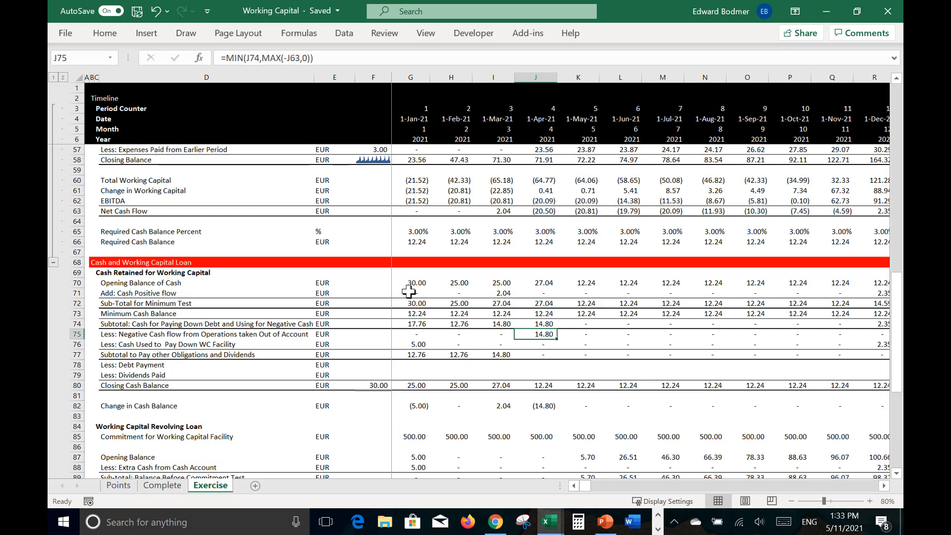
pyautogui.press('F2')
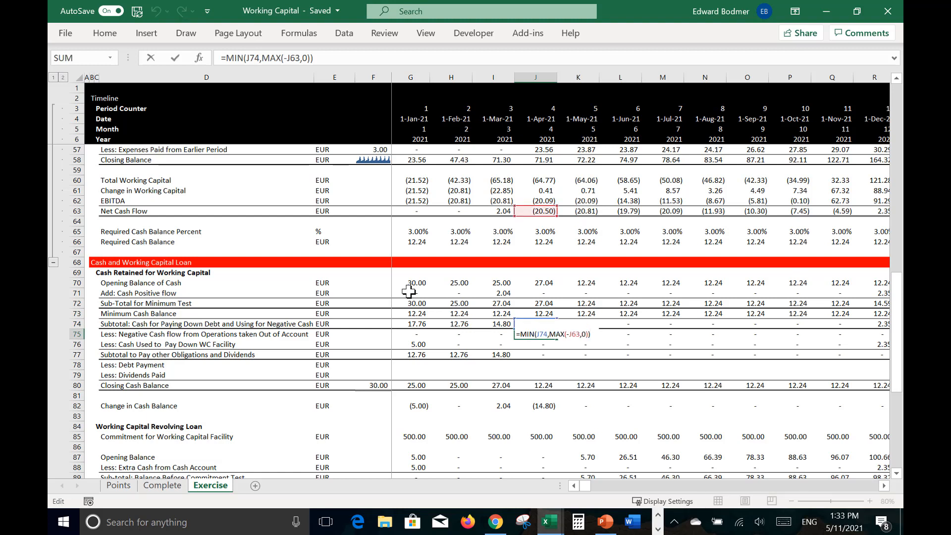
pyautogui.hotkey('ctrl', 'Return')
pyautogui.press('Down')
pyautogui.press('Down')
pyautogui.press('Down')
pyautogui.press('Down')
pyautogui.press('Down')
pyautogui.press('Down')
pyautogui.press('Down')
pyautogui.press('Down')
pyautogui.press('Down')
pyautogui.press('Down')
pyautogui.press('Down')
pyautogui.press('Down')
pyautogui.press('Down')
pyautogui.press('Down')
pyautogui.press('Down')
pyautogui.press('Down')
pyautogui.press('Down')
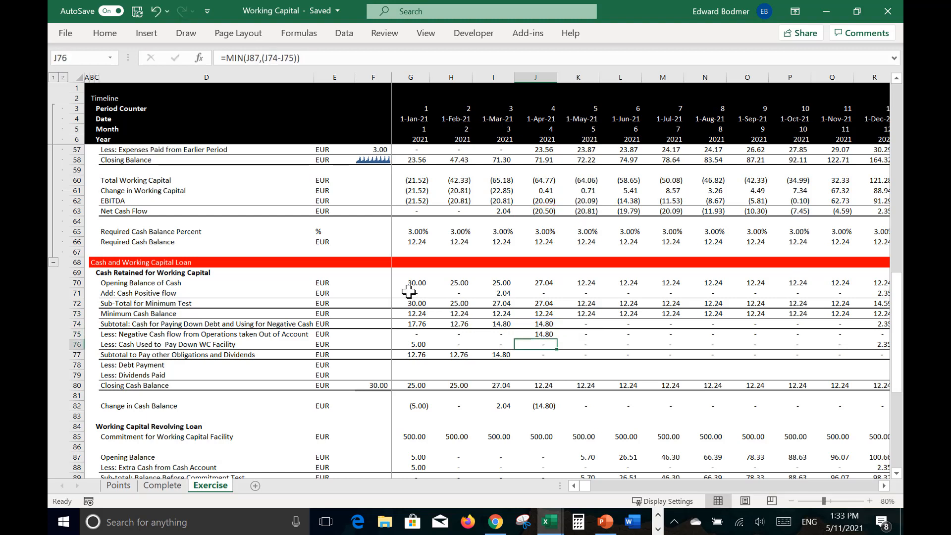
# Step: Review the April revolving loan rows around J90 and the Subtotal to Pay other Obligations and Dividends in J77
pyautogui.press('Up')
pyautogui.press('Up')
pyautogui.press('Up')
pyautogui.press('Up')
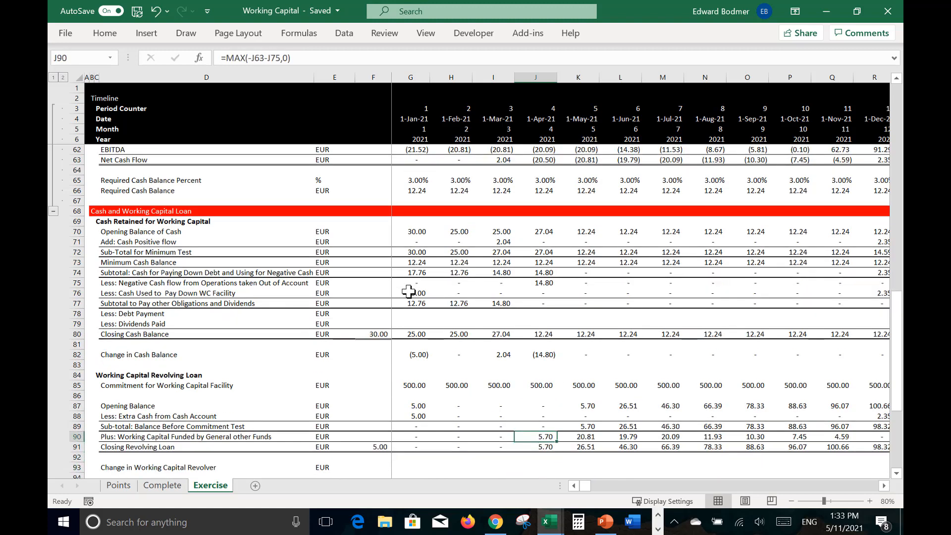
pyautogui.press('Up')
pyautogui.press('Up')
pyautogui.press('Up')
pyautogui.press('Up')
pyautogui.press('Up')
pyautogui.press('Up')
pyautogui.press('Up')
pyautogui.press('Up')
pyautogui.press('Up')
pyautogui.press('Up')
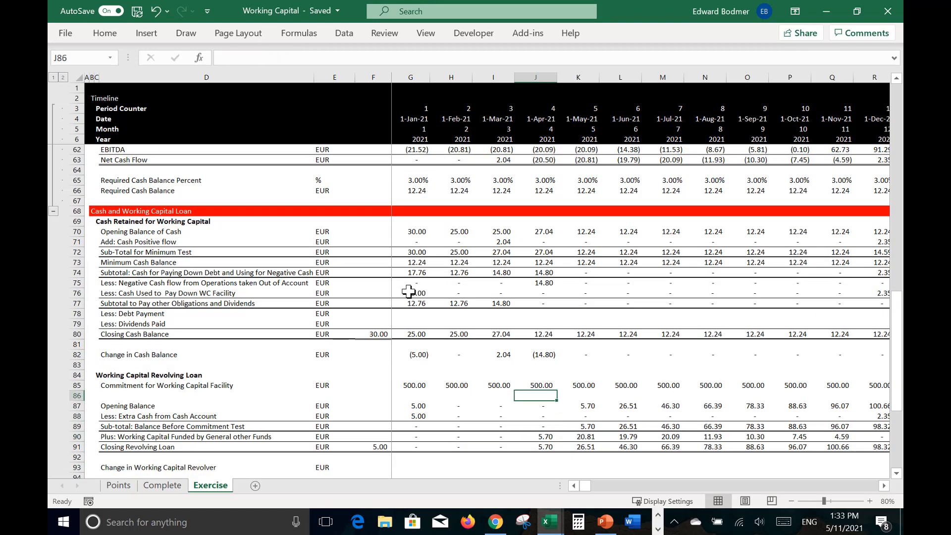
pyautogui.press('Down')
pyautogui.press('Down')
pyautogui.press('Down')
pyautogui.press('Down')
pyautogui.press('Down')
pyautogui.press('Down')
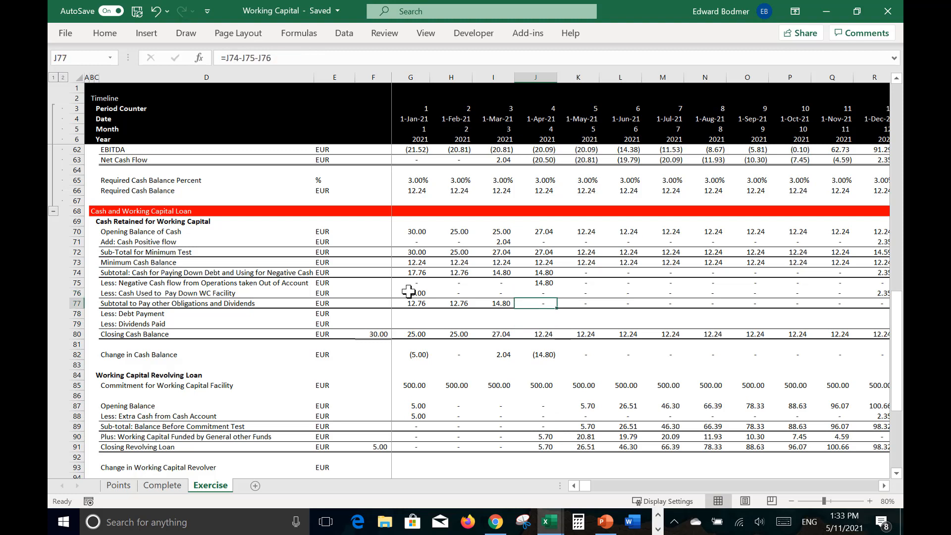
# Step: Trace the April column from the Net Cash Flow area down through the cash retained rows to the Change in Cash Balance
pyautogui.press('Up')
pyautogui.press('Up')
pyautogui.press('Up')
pyautogui.press('Up')
pyautogui.press('Up')
pyautogui.press('Up')
pyautogui.press('Up')
pyautogui.press('Up')
pyautogui.press('Up')
pyautogui.press('Up')
pyautogui.press('Up')
pyautogui.press('Up')
pyautogui.press('Up')
pyautogui.press('Up')
pyautogui.press('Up')
pyautogui.press('Up')
pyautogui.press('Up')
pyautogui.press('Up')
pyautogui.press('Up')
pyautogui.press('Up')
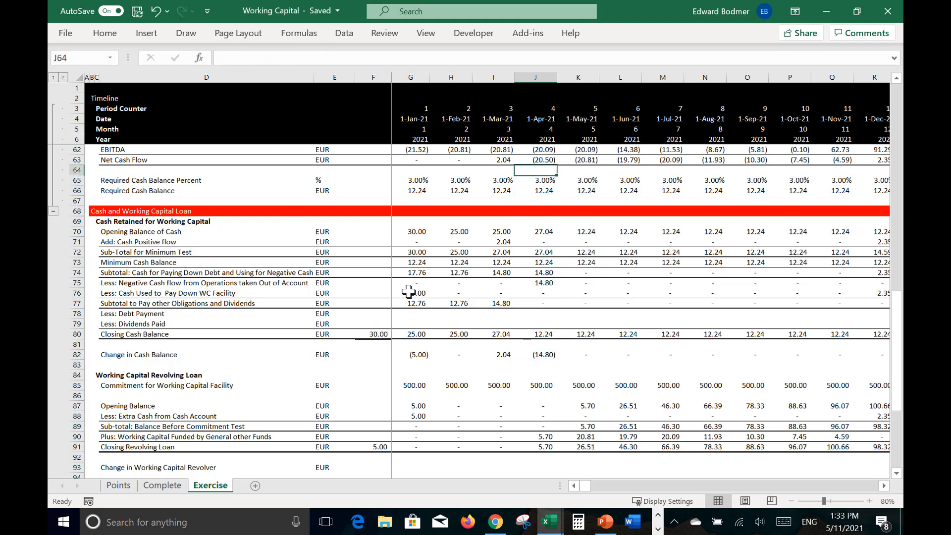
pyautogui.press('Down')
pyautogui.press('Down')
pyautogui.press('Down')
pyautogui.press('Down')
pyautogui.press('Down')
pyautogui.press('Down')
pyautogui.press('Down')
pyautogui.press('Down')
pyautogui.press('Down')
pyautogui.press('Down')
pyautogui.press('Down')
pyautogui.press('Down')
pyautogui.press('Down')
pyautogui.press('Down')
pyautogui.press('Down')
pyautogui.press('Down')
pyautogui.press('Down')
pyautogui.press('Down')
pyautogui.press('Down')
pyautogui.press('Down')
pyautogui.press('Down')
pyautogui.press('Down')
pyautogui.press('Down')
pyautogui.press('Down')
pyautogui.press('Down')
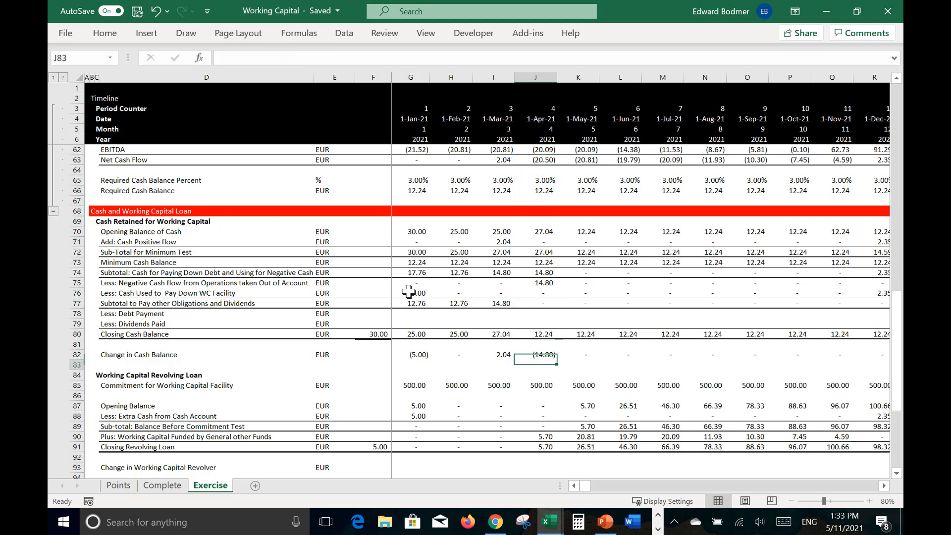
# Step: Check the general funding formulas in J90 and K90 and follow row 90 across to April 2022
pyautogui.press('F2')
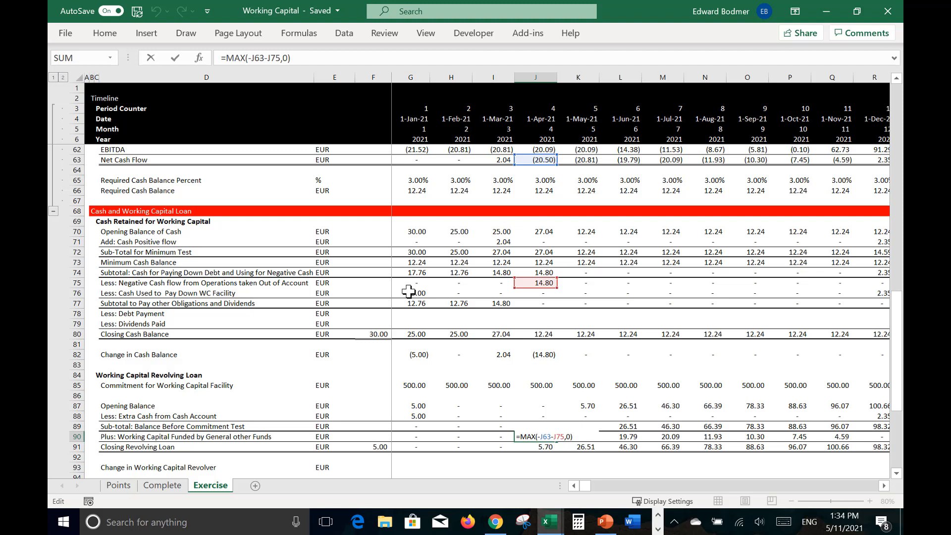
pyautogui.press('Tab')
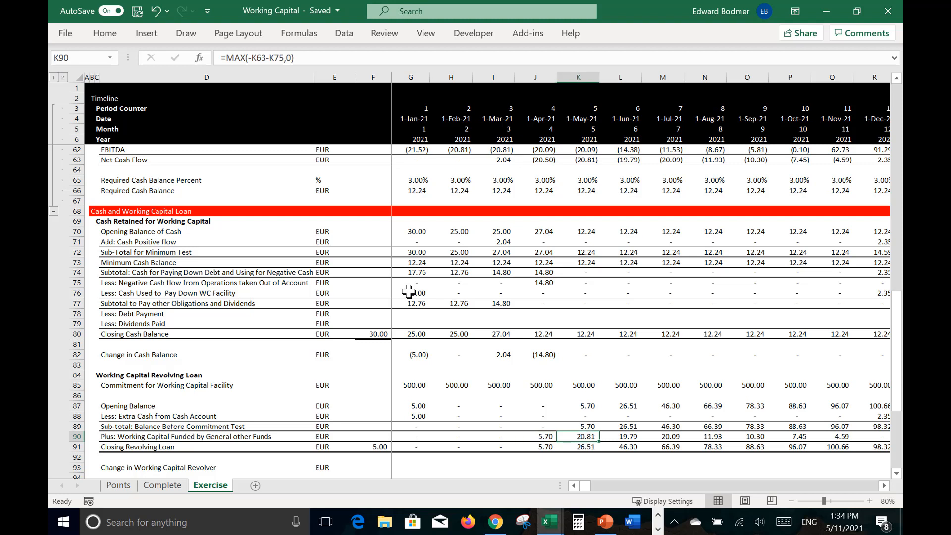
pyautogui.press('F2')
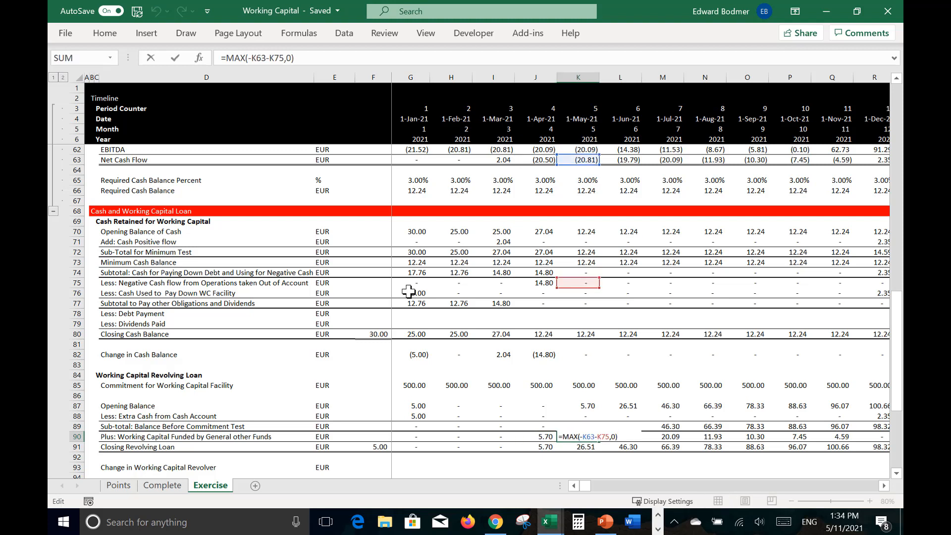
pyautogui.press('Tab')
pyautogui.press('Tab')
pyautogui.press('Tab')
pyautogui.press('Tab')
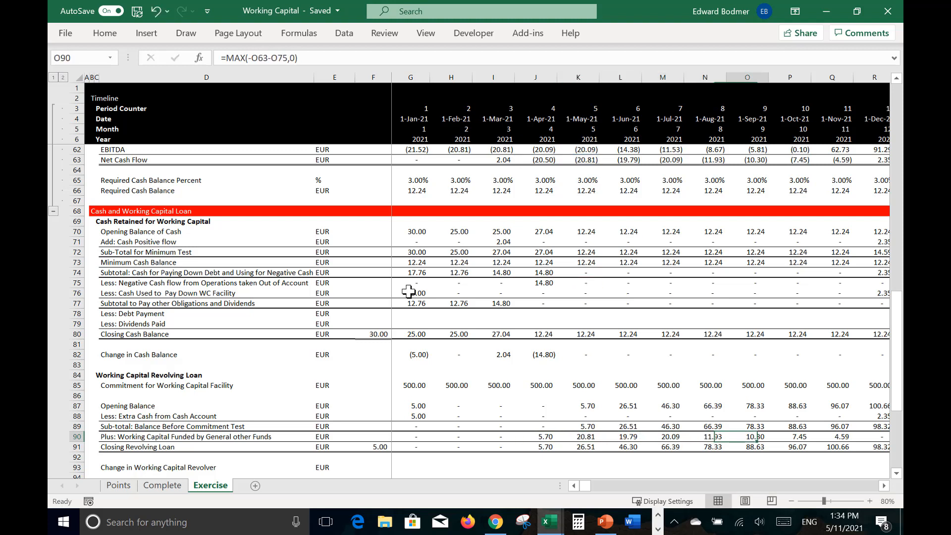
pyautogui.press('Tab')
pyautogui.press('Tab')
pyautogui.press('Tab')
pyautogui.press('Tab')
pyautogui.press('Tab')
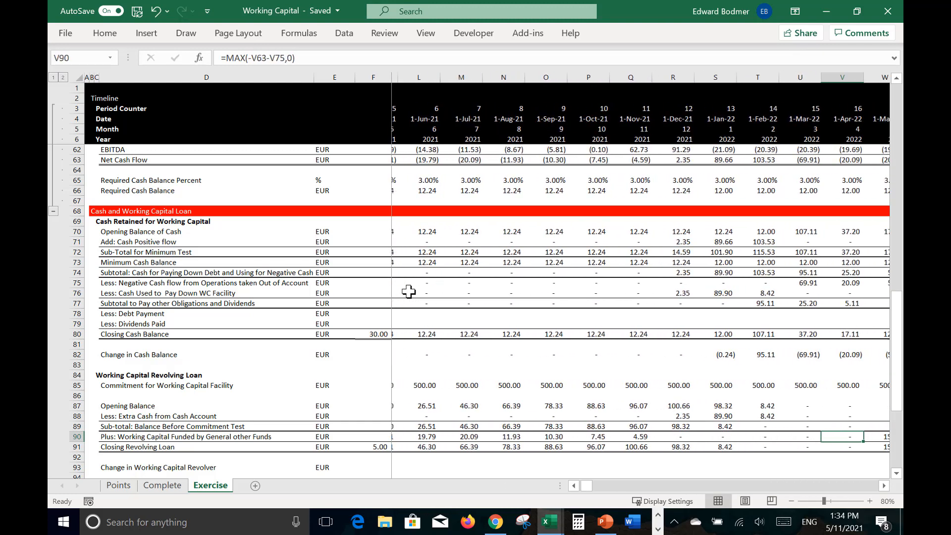
# Step: Check the December 2021 revolving loan subtotal in R89 and the cash positive flow formula in R71
pyautogui.press('Left')
pyautogui.press('Left')
pyautogui.press('Up')
pyautogui.press('Up')
pyautogui.press('Up')
pyautogui.press('Up')
pyautogui.press('Up')
pyautogui.press('Up')
pyautogui.press('Up')
pyautogui.press('Up')
pyautogui.press('Up')
pyautogui.press('Up')
pyautogui.press('Up')
pyautogui.press('Up')
pyautogui.press('Up')
pyautogui.press('Up')
pyautogui.press('Up')
pyautogui.press('Up')
pyautogui.press('Up')
pyautogui.press('Up')
pyautogui.press('Up')
pyautogui.press('Up')
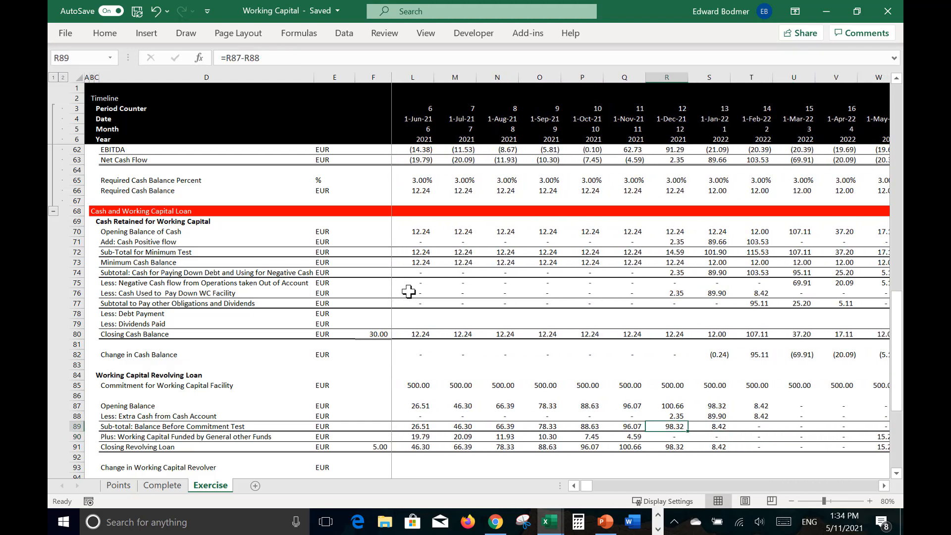
pyautogui.press('Down')
pyautogui.press('F2')
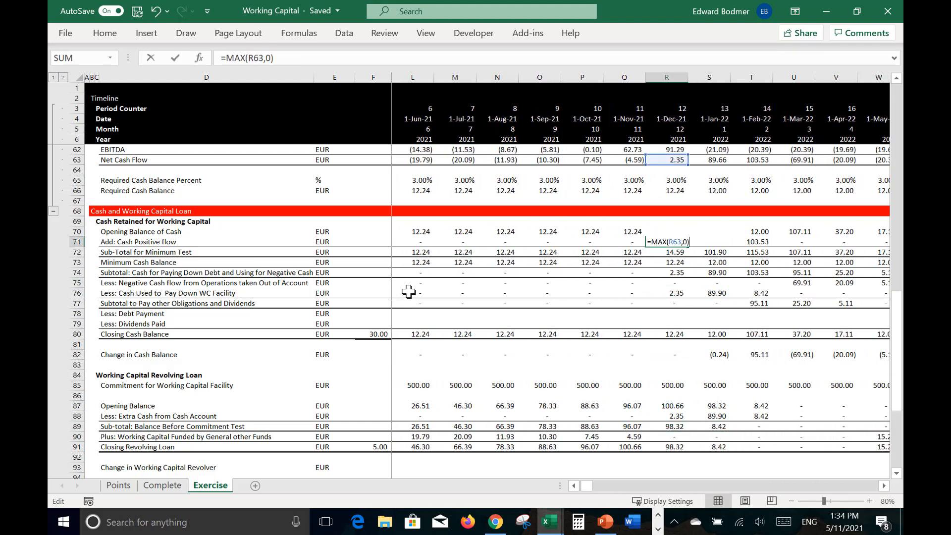
pyautogui.hotkey('ctrl', 'Return')
# Step: Trace the December 2021 column from the R74 subtotal through the WC facility paydown in R76 to the extra cash in R88
pyautogui.press('Down')
pyautogui.press('Down')
pyautogui.press('Down')
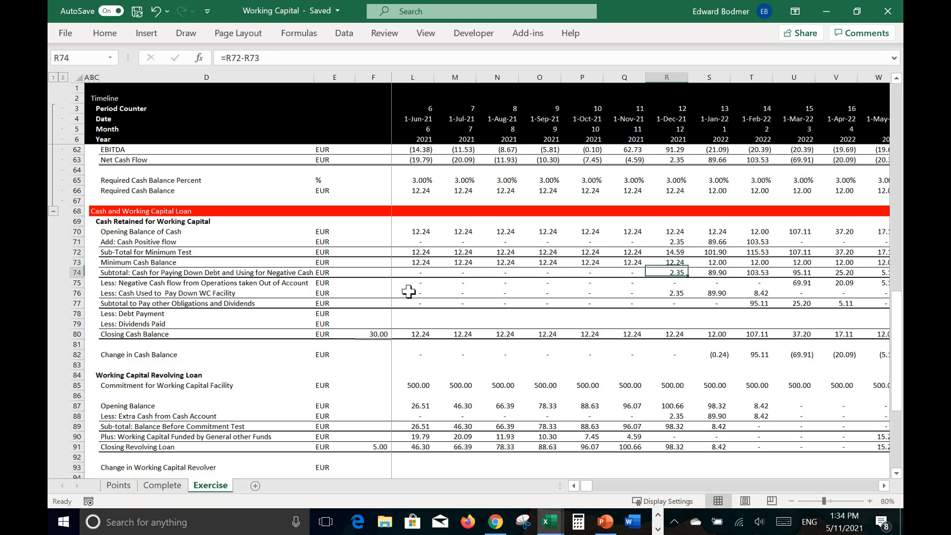
pyautogui.press('Down')
pyautogui.press('Down')
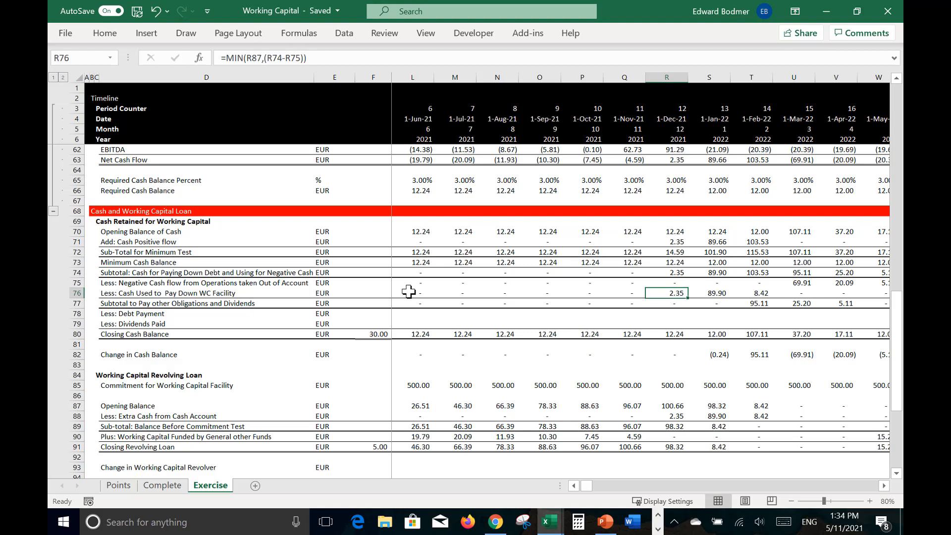
pyautogui.press('Down')
pyautogui.press('Down')
pyautogui.press('Down')
pyautogui.press('Down')
pyautogui.press('Down')
pyautogui.press('Down')
pyautogui.press('Down')
pyautogui.press('Down')
pyautogui.press('Down')
pyautogui.press('Down')
pyautogui.press('Down')
pyautogui.press('Down')
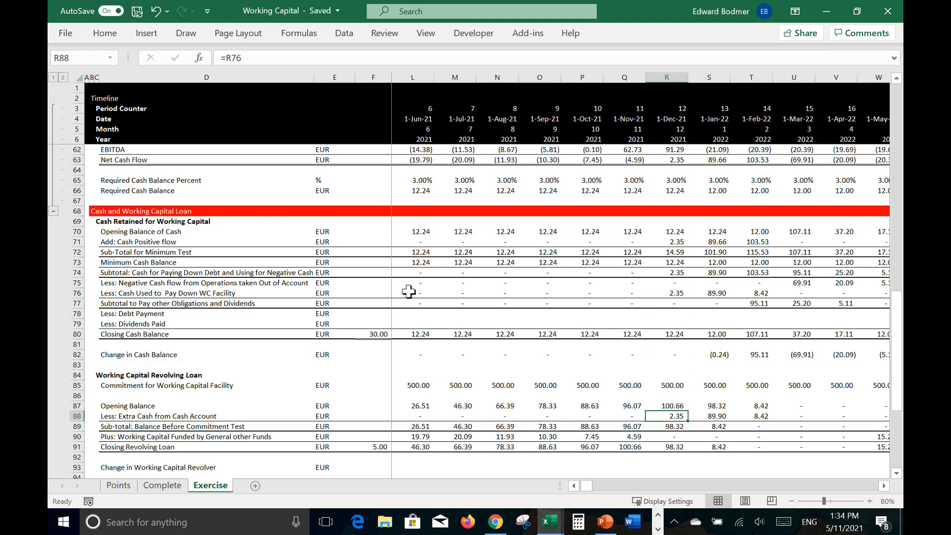
# Step: Check the January 2022 extra cash from the cash account in S88 and the revolving loan opening balance in S87
pyautogui.press('Right')
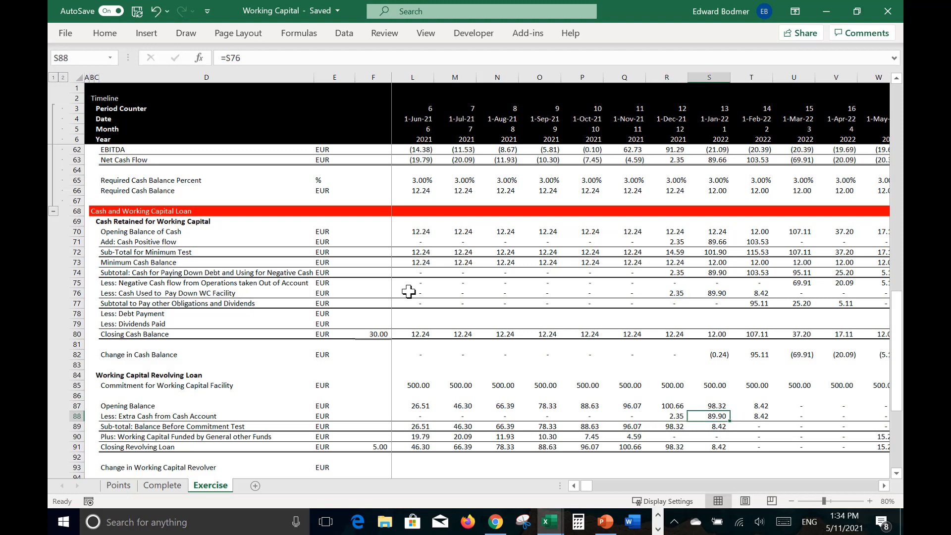
pyautogui.press('Left')
pyautogui.press('Left')
pyautogui.press('Right')
pyautogui.press('Right')
pyautogui.press('Up')
pyautogui.press('Up')
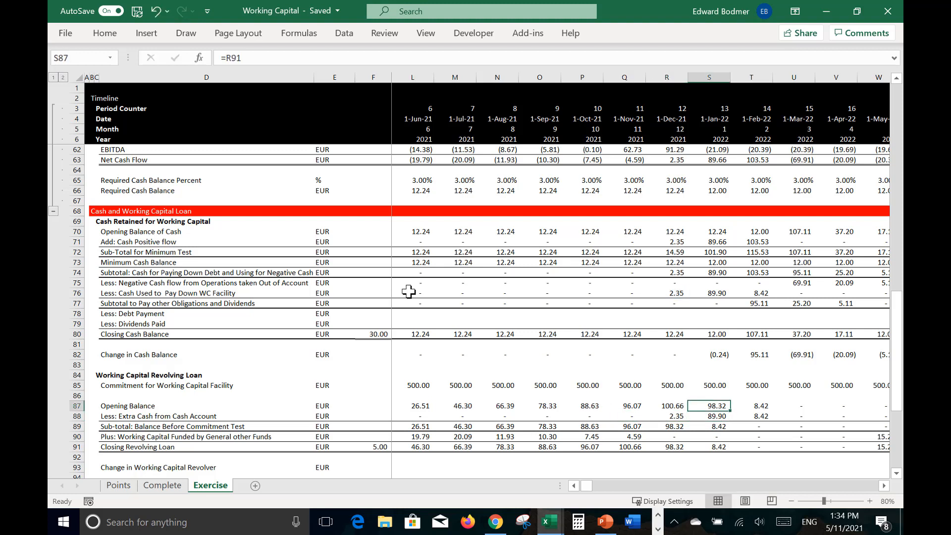
pyautogui.press('Up')
pyautogui.press('Up')
pyautogui.press('Up')
pyautogui.press('Up')
pyautogui.press('Up')
pyautogui.press('Up')
pyautogui.press('Up')
pyautogui.press('Up')
pyautogui.press('Up')
pyautogui.press('Up')
pyautogui.press('Up')
pyautogui.press('Up')
pyautogui.press('Up')
pyautogui.press('Up')
pyautogui.press('Up')
pyautogui.press('Up')
pyautogui.press('Down')
pyautogui.press('Down')
pyautogui.press('Down')
pyautogui.press('Down')
pyautogui.press('F2')
pyautogui.press('Escape')
# Step: Trace the January 2022 column through the cash retained rows and the revolving loan rows to the closing balance in S91
pyautogui.press('Up')
pyautogui.press('Up')
pyautogui.press('Down')
pyautogui.press('Down')
pyautogui.press('Down')
pyautogui.press('Down')
pyautogui.press('Down')
pyautogui.press('Down')
pyautogui.press('Down')
pyautogui.press('Down')
pyautogui.press('Down')
pyautogui.press('Down')
pyautogui.press('Down')
pyautogui.press('Down')
pyautogui.press('Down')
pyautogui.press('Down')
pyautogui.press('Down')
pyautogui.press('Down')
pyautogui.press('Down')
pyautogui.press('Down')
pyautogui.press('Down')
pyautogui.press('Up')
pyautogui.press('Up')
pyautogui.press('Up')
pyautogui.press('Down')
pyautogui.press('Down')
pyautogui.press('Down')
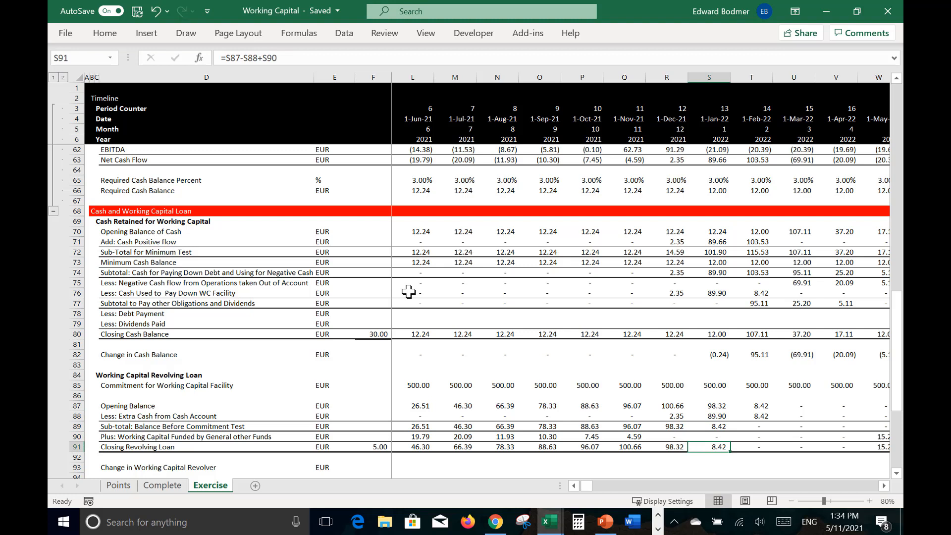
pyautogui.press('Up')
pyautogui.press('Up')
pyautogui.press('Up')
pyautogui.press('Up')
pyautogui.press('Up')
pyautogui.press('Up')
pyautogui.press('Up')
pyautogui.press('Up')
pyautogui.press('Up')
pyautogui.press('Up')
pyautogui.press('Up')
pyautogui.press('Up')
pyautogui.press('Up')
pyautogui.press('Up')
pyautogui.press('Up')
pyautogui.press('Up')
pyautogui.press('Up')
pyautogui.press('Up')
pyautogui.press('Up')
pyautogui.press('Up')
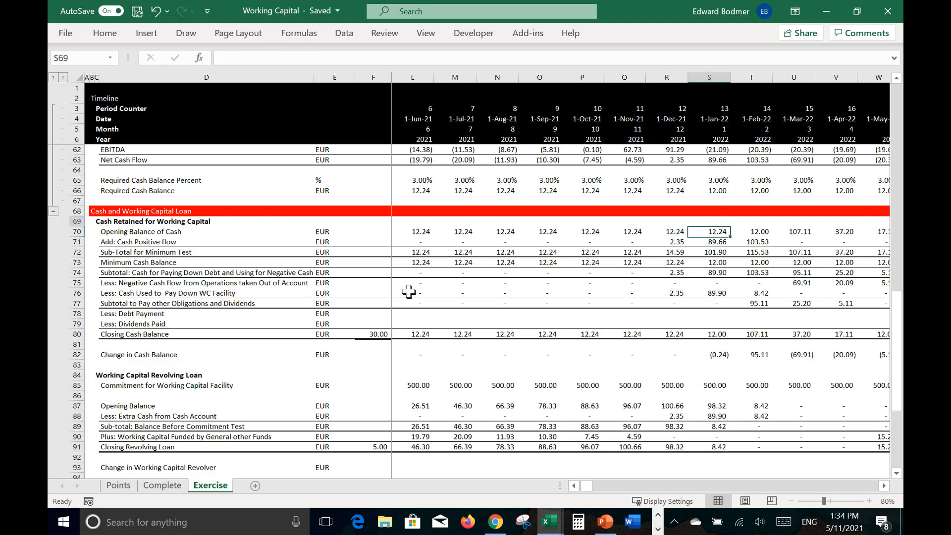
pyautogui.press('Down')
pyautogui.press('Down')
pyautogui.press('Down')
pyautogui.press('Down')
pyautogui.press('Down')
pyautogui.press('Down')
pyautogui.press('Down')
pyautogui.press('Down')
pyautogui.press('Down')
pyautogui.press('Down')
pyautogui.press('Down')
pyautogui.press('Down')
pyautogui.press('Down')
pyautogui.press('Down')
pyautogui.press('Down')
pyautogui.press('Down')
pyautogui.press('Down')
pyautogui.press('Down')
pyautogui.press('Down')
pyautogui.press('Down')
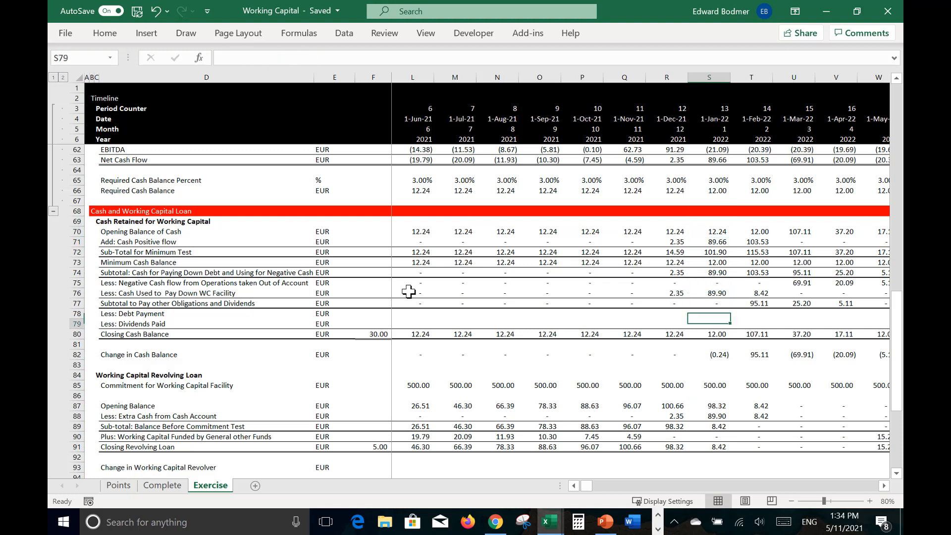
pyautogui.press('Up')
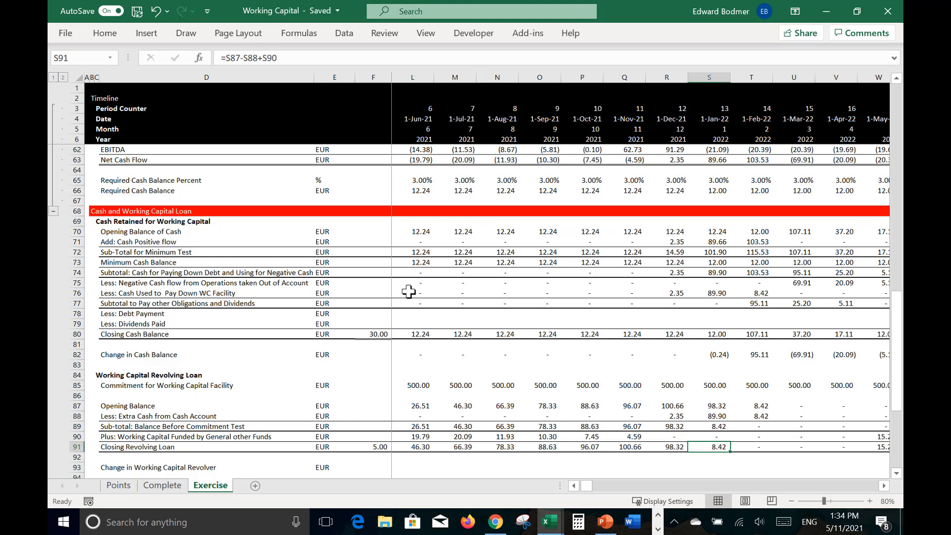
# Step: Follow the Closing Revolving Loan in row 91 across the timeline to March 2026
pyautogui.press('Right')
pyautogui.press('Right')
pyautogui.press('Right')
pyautogui.press('Right')
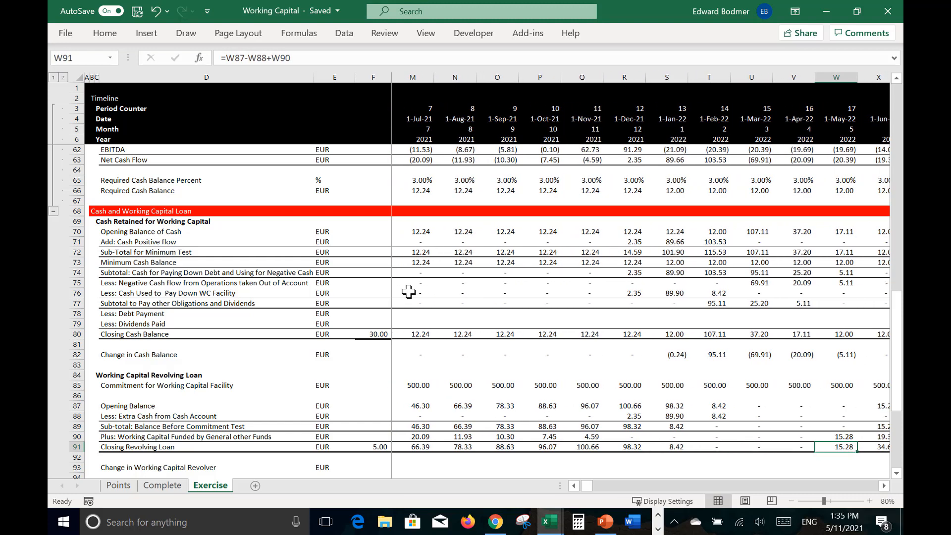
pyautogui.press('Right')
pyautogui.press('Right')
pyautogui.press('Right')
pyautogui.press('Right')
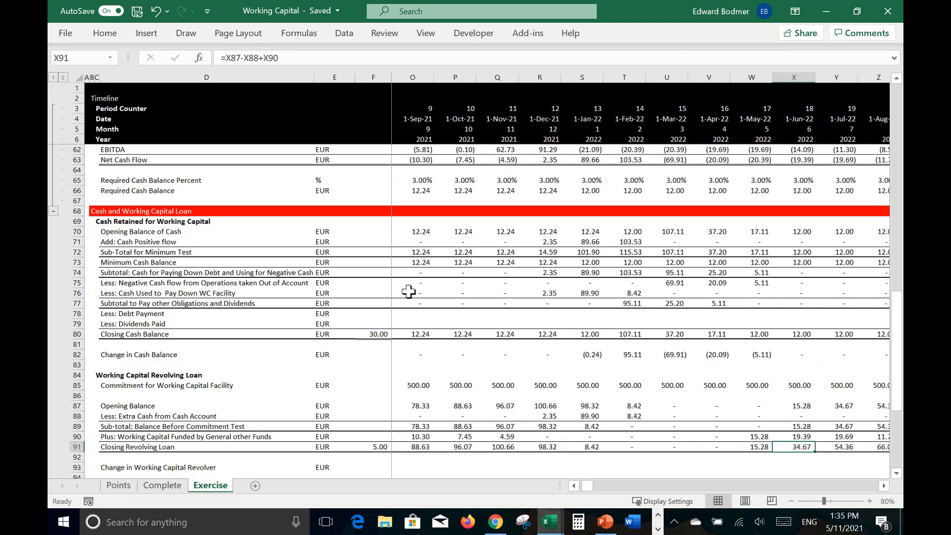
pyautogui.press('Right')
pyautogui.press('Right')
pyautogui.press('Right')
pyautogui.press('Right')
pyautogui.press('Right')
pyautogui.press('Right')
pyautogui.press('Right')
pyautogui.press('Right')
pyautogui.press('Right')
pyautogui.press('Right')
pyautogui.press('Right')
pyautogui.press('Right')
pyautogui.press('Right')
pyautogui.press('Right')
pyautogui.press('Right')
pyautogui.press('Right')
pyautogui.press('Right')
pyautogui.press('Right')
pyautogui.press('Right')
pyautogui.press('Right')
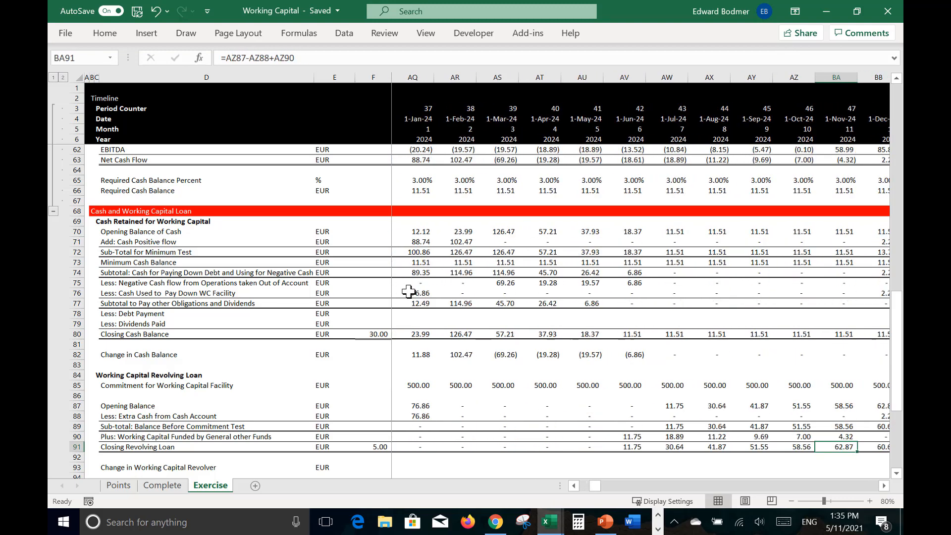
pyautogui.press('Right')
pyautogui.press('Right')
pyautogui.press('Right')
pyautogui.press('Right')
pyautogui.press('Right')
pyautogui.press('Right')
pyautogui.press('Right')
pyautogui.press('Right')
pyautogui.press('Right')
pyautogui.press('Right')
pyautogui.press('Right')
pyautogui.press('Right')
pyautogui.press('Right')
pyautogui.press('Right')
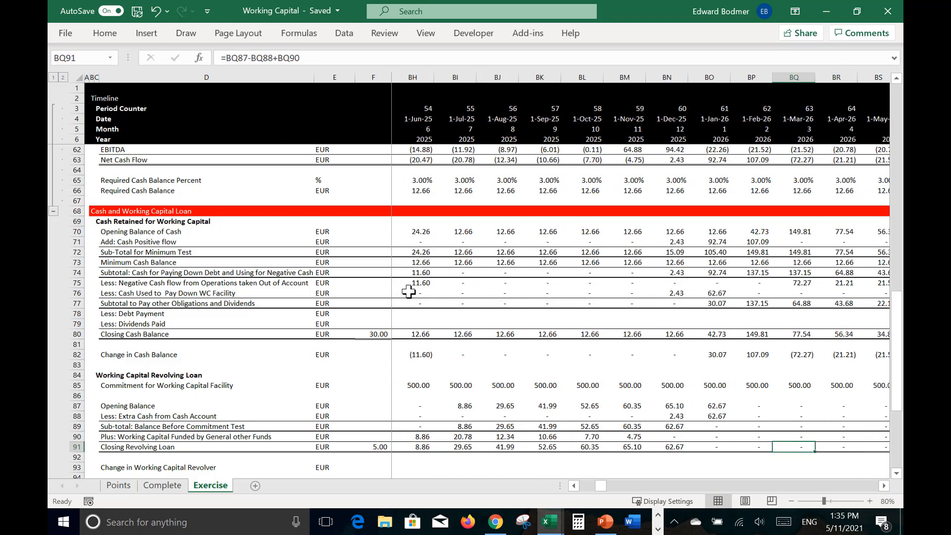
# Step: Follow the Closing Revolving Loan row back to 2021 and check the June subtotal before the commitment test in L89
pyautogui.press('Left')
pyautogui.press('Left')
pyautogui.press('Left')
pyautogui.press('Left')
pyautogui.press('Left')
pyautogui.press('Left')
pyautogui.press('Left')
pyautogui.press('Left')
pyautogui.press('Left')
pyautogui.press('Left')
pyautogui.press('Left')
pyautogui.press('Left')
pyautogui.press('Left')
pyautogui.press('Left')
pyautogui.press('Left')
pyautogui.press('Left')
pyautogui.press('Left')
pyautogui.press('Left')
pyautogui.press('Left')
pyautogui.press('Left')
pyautogui.press('Left')
pyautogui.press('Left')
pyautogui.press('Left')
pyautogui.press('Left')
pyautogui.press('Left')
pyautogui.press('Left')
pyautogui.press('Left')
pyautogui.press('Left')
pyautogui.press('Left')
pyautogui.press('Left')
pyautogui.press('Left')
pyautogui.press('Left')
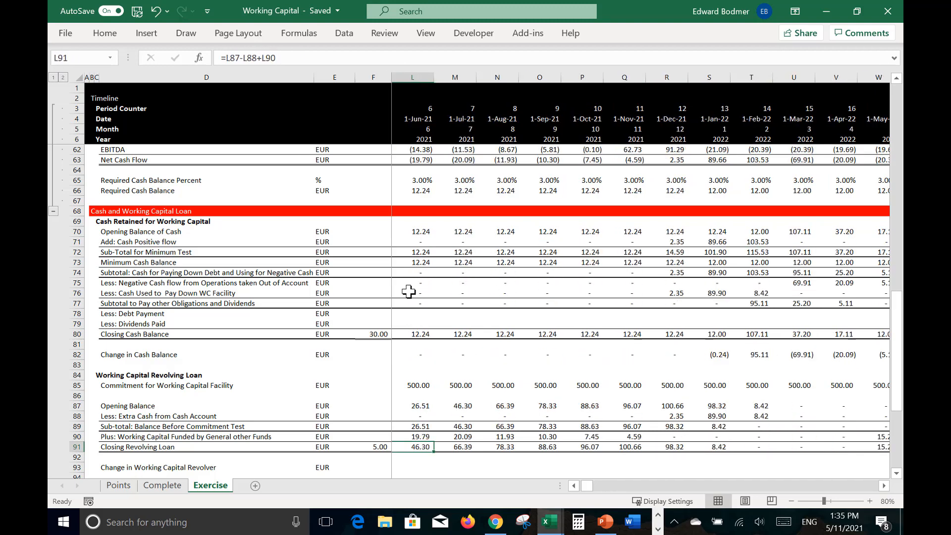
pyautogui.press('Right')
pyautogui.press('Right')
pyautogui.press('Right')
pyautogui.press('Right')
pyautogui.press('Right')
pyautogui.press('Right')
pyautogui.press('Right')
pyautogui.press('Right')
pyautogui.press('Right')
pyautogui.press('Right')
pyautogui.press('Up')
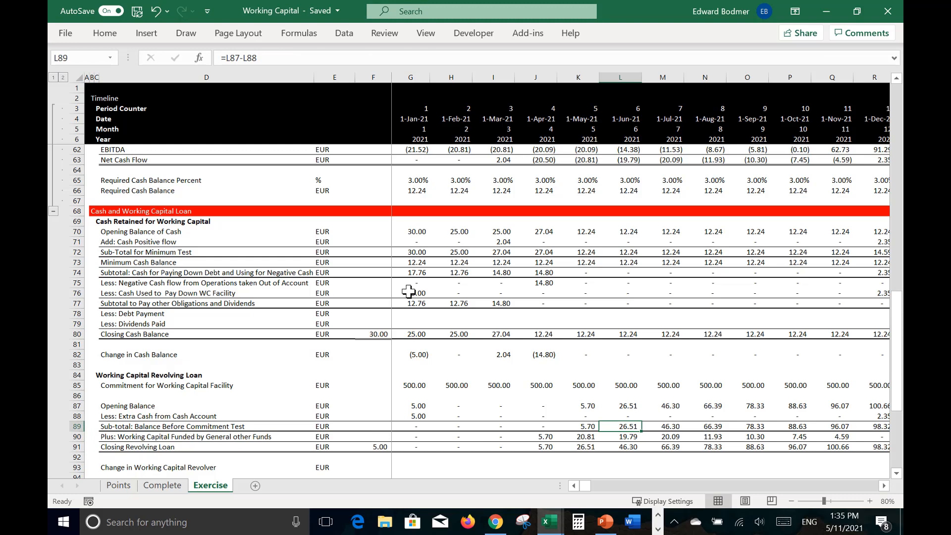
# Step: Review the 2021 revolving loan rows and go down to the January Undrawn Commitment cell, G95
pyautogui.press('Down')
pyautogui.press('Left')
pyautogui.press('Left')
pyautogui.press('Up')
pyautogui.press('Up')
pyautogui.press('Up')
pyautogui.press('Up')
pyautogui.press('Up')
pyautogui.press('Right')
pyautogui.press('Right')
pyautogui.press('Right')
pyautogui.press('Right')
pyautogui.press('Right')
pyautogui.press('Right')
pyautogui.press('Right')
pyautogui.press('Right')
pyautogui.press('Right')
pyautogui.press('Right')
pyautogui.press('Right')
pyautogui.press('Right')
pyautogui.press('Right')
pyautogui.press('Right')
pyautogui.press('Right')
pyautogui.press('Right')
pyautogui.press('Right')
pyautogui.press('Right')
pyautogui.press('Right')
pyautogui.press('Right')
pyautogui.press('Down')
pyautogui.press('Down')
pyautogui.press('Down')
pyautogui.press('Down')
pyautogui.press('Down')
pyautogui.press('Down')
pyautogui.press('Left')
pyautogui.press('Left')
pyautogui.press('Left')
pyautogui.press('Left')
pyautogui.press('Left')
pyautogui.press('Left')
pyautogui.press('Left')
pyautogui.press('Left')
pyautogui.press('Left')
pyautogui.press('Left')
pyautogui.press('Left')
pyautogui.press('Left')
pyautogui.press('Left')
pyautogui.press('Left')
pyautogui.press('Left')
pyautogui.press('Left')
pyautogui.press('Left')
pyautogui.press('Left')
pyautogui.press('Left')
pyautogui.press('Left')
pyautogui.press('Left')
pyautogui.press('Down')
pyautogui.press('Down')
pyautogui.press('Down')
pyautogui.press('Down')
pyautogui.press('Down')
pyautogui.press('Down')
pyautogui.press('Right')
pyautogui.press('Right')
pyautogui.press('Right')
pyautogui.press('Right')
pyautogui.press('Right')
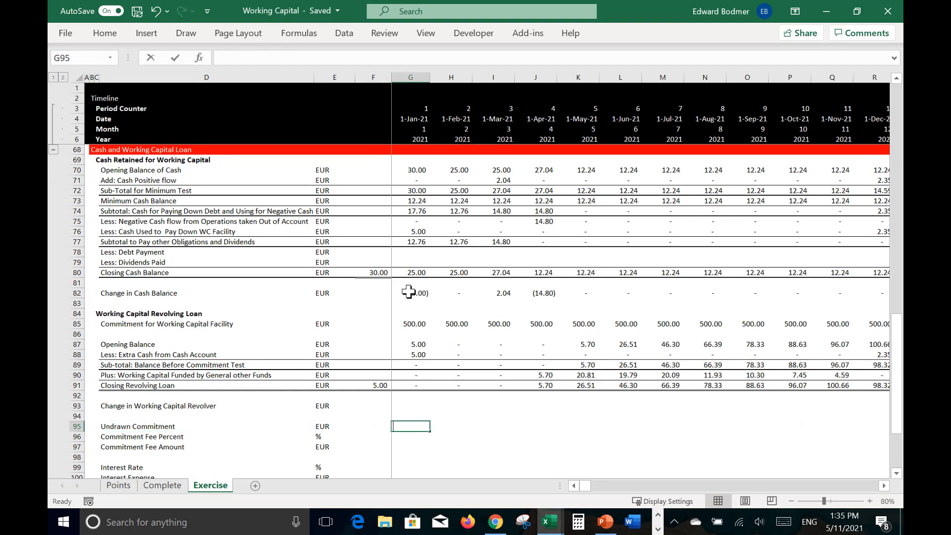
# Step: Calculate the Undrawn Commitment in G95 as =G85-G87 and fill the formula across the timeline
pyautogui.write('=')
pyautogui.press('Up')
pyautogui.press('Up')
pyautogui.press('Up')
pyautogui.press('Up')
pyautogui.press('Up')
pyautogui.press('Up')
pyautogui.press('Up')
pyautogui.press('Up')
pyautogui.press('Up')
pyautogui.press('Up')
pyautogui.press('Up')
pyautogui.press('Up')
pyautogui.press('Down')
pyautogui.press('Down')
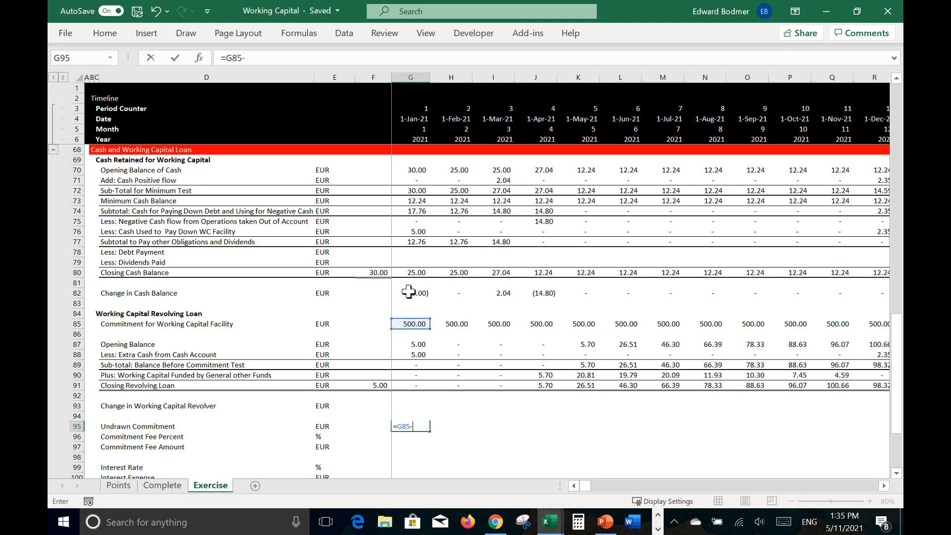
pyautogui.press('Up')
pyautogui.press('Up')
pyautogui.press('Up')
pyautogui.press('Up')
pyautogui.press('Up')
pyautogui.press('Up')
pyautogui.press('Up')
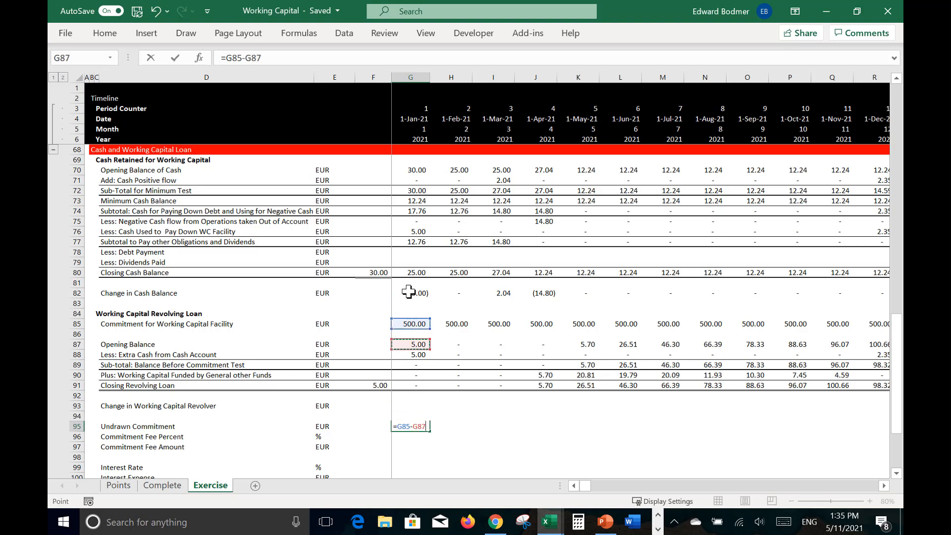
pyautogui.press('Return')
pyautogui.press('Up')
pyautogui.hotkey('shift', 'ctrl', 'Right')
pyautogui.hotkey('ctrl', 'r')
# Step: Calculate the monthly Commitment Fee Percent in G96 as =LOOKUP(G6,27:27,29:29)/12 and fill it across the timeline
pyautogui.press('Down')
pyautogui.press('Left')
pyautogui.press('Left')
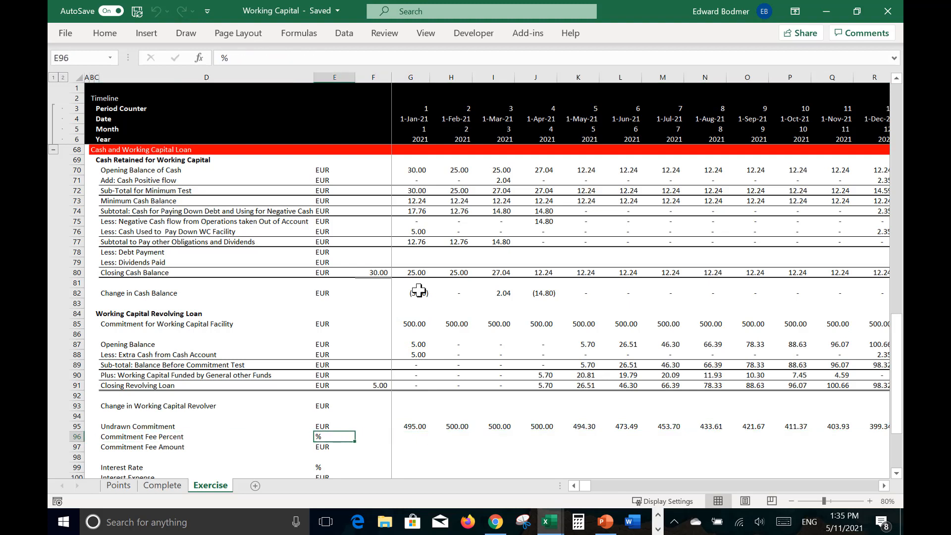
pyautogui.press('Right')
pyautogui.press('Right')
pyautogui.write('=')
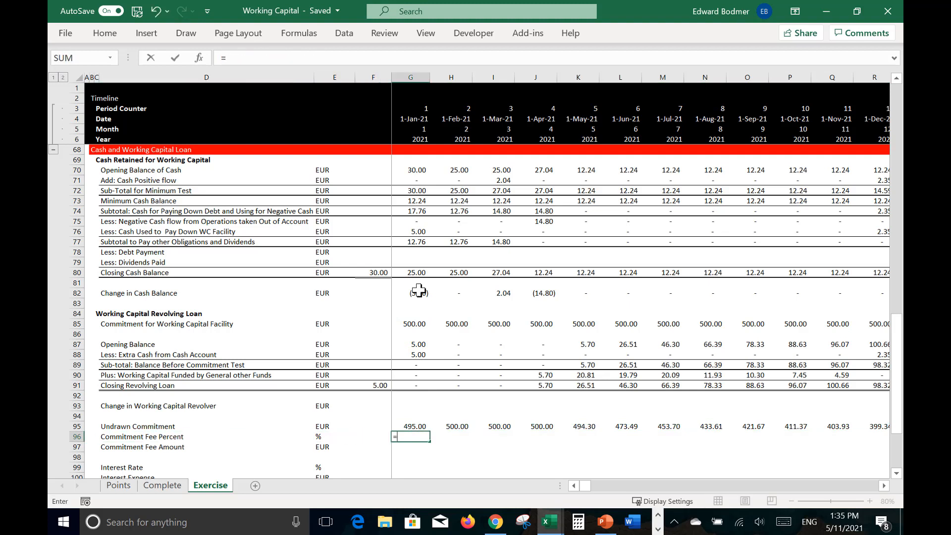
pyautogui.write('loo')
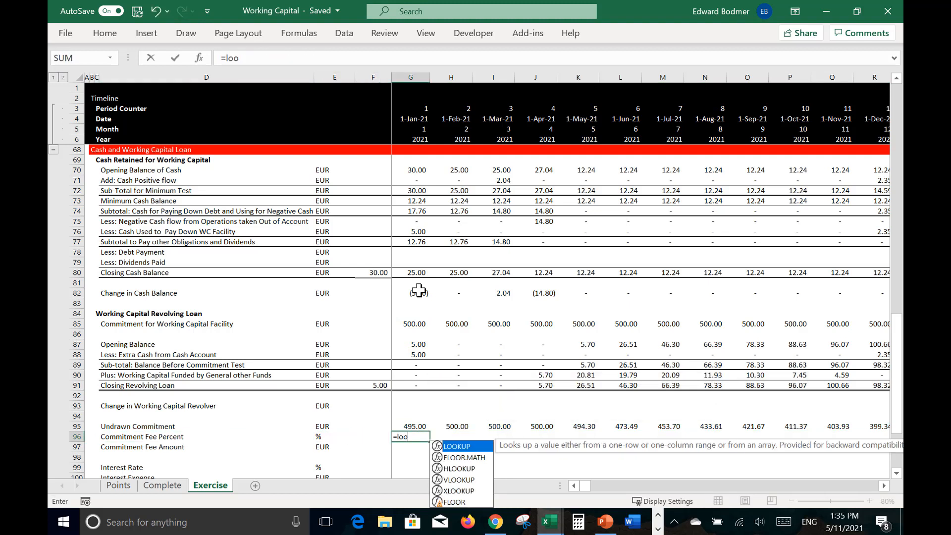
pyautogui.press('Tab')
pyautogui.click(423, 140)
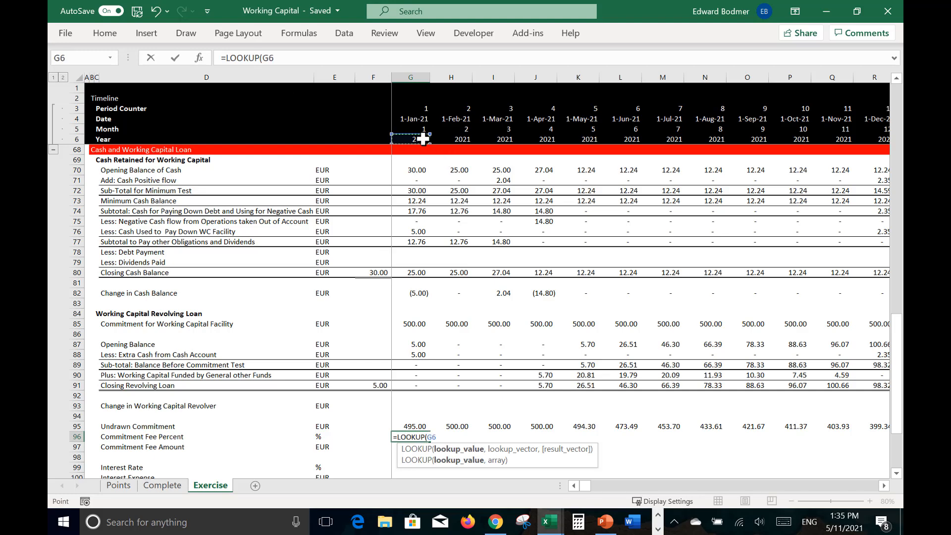
pyautogui.write(',')
pyautogui.press('Up')
pyautogui.press('Up')
pyautogui.press('Up')
pyautogui.press('Up')
pyautogui.press('Up')
pyautogui.press('Up')
pyautogui.press('Up')
pyautogui.press('Up')
pyautogui.press('Up')
pyautogui.press('Up')
pyautogui.press('Up')
pyautogui.press('Up')
pyautogui.press('Up')
pyautogui.press('Up')
pyautogui.press('Up')
pyautogui.press('Up')
pyautogui.press('Up')
pyautogui.press('Up')
pyautogui.press('Up')
pyautogui.press('Up')
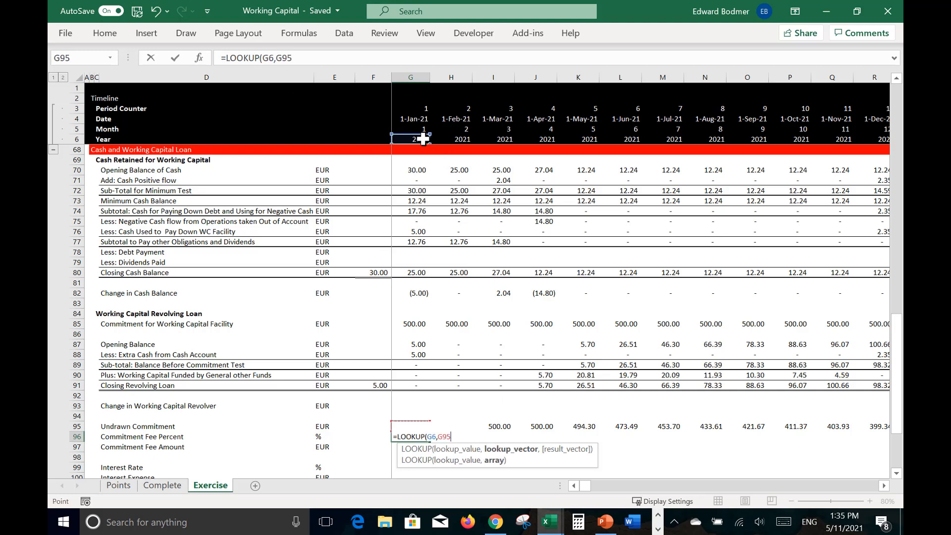
pyautogui.press('Up')
pyautogui.press('Up')
pyautogui.press('Up')
pyautogui.press('Up')
pyautogui.press('Up')
pyautogui.press('Up')
pyautogui.press('Up')
pyautogui.press('Up')
pyautogui.press('Up')
pyautogui.press('Up')
pyautogui.press('Up')
pyautogui.press('Up')
pyautogui.press('Up')
pyautogui.press('Up')
pyautogui.press('Up')
pyautogui.press('Up')
pyautogui.press('Up')
pyautogui.press('Up')
pyautogui.press('Up')
pyautogui.press('Up')
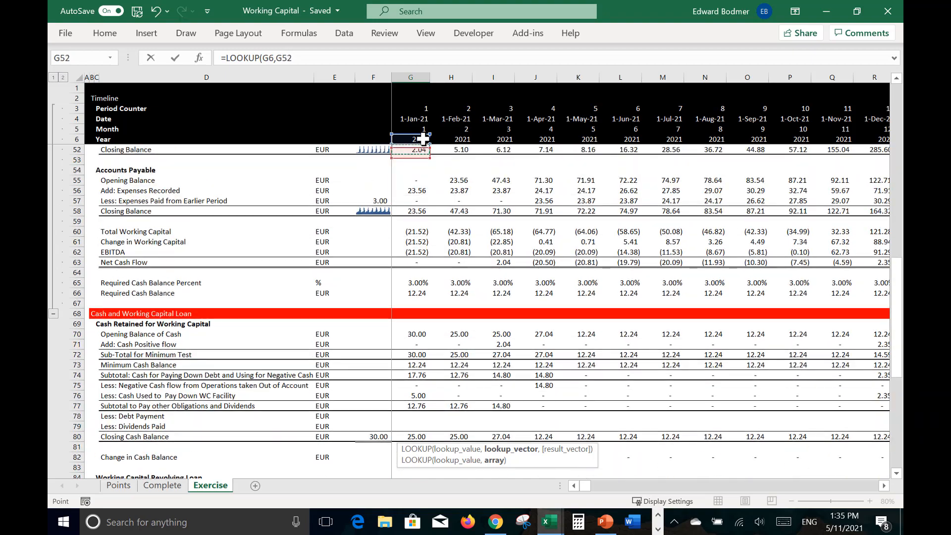
pyautogui.press('Down')
pyautogui.press('Down')
pyautogui.press('Down')
pyautogui.press('Down')
pyautogui.press('Down')
pyautogui.press('Down')
pyautogui.press('Down')
pyautogui.press('Down')
pyautogui.press('Down')
pyautogui.press('Down')
pyautogui.press('Down')
pyautogui.press('Down')
pyautogui.press('Down')
pyautogui.press('Down')
pyautogui.press('Down')
pyautogui.press('Down')
pyautogui.press('Down')
pyautogui.press('Down')
pyautogui.press('Down')
pyautogui.press('Down')
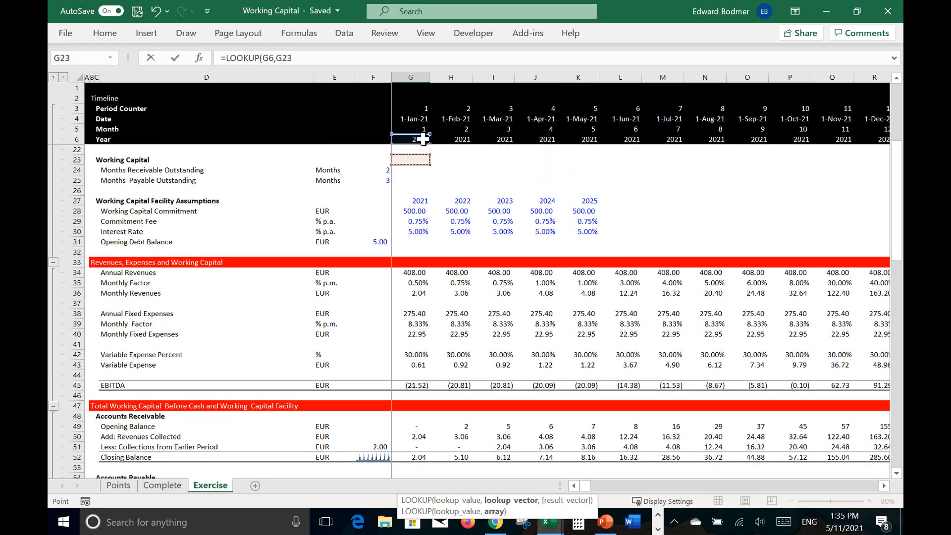
pyautogui.press('Up')
pyautogui.press('Up')
pyautogui.press('Up')
pyautogui.press('Up')
pyautogui.press('Up')
pyautogui.press('Up')
pyautogui.press('Up')
pyautogui.press('Up')
pyautogui.press('Up')
pyautogui.press('Up')
pyautogui.press('Up')
pyautogui.press('Up')
pyautogui.press('Up')
pyautogui.press('Up')
pyautogui.press('Up')
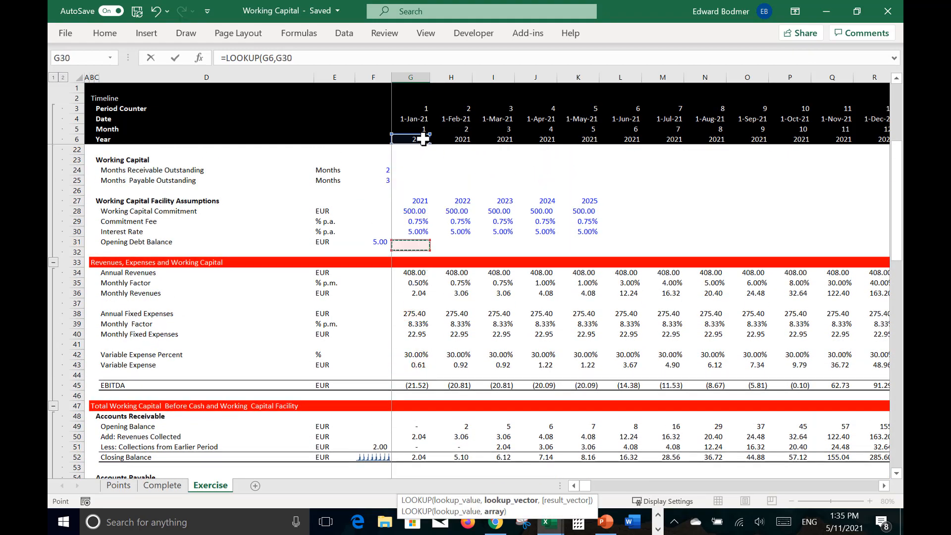
pyautogui.press('Down')
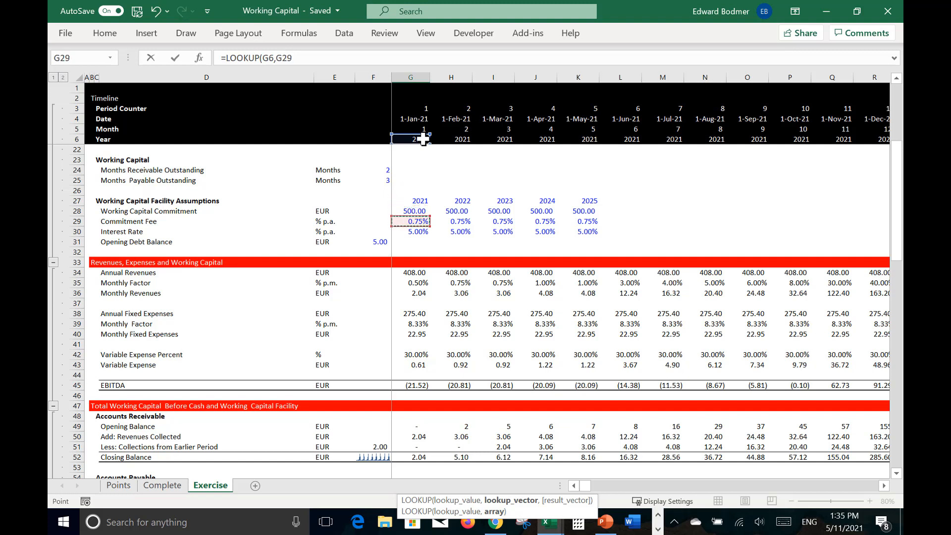
pyautogui.press('Up')
pyautogui.press('Up')
pyautogui.hotkey('shift', 'space')
pyautogui.write(',')
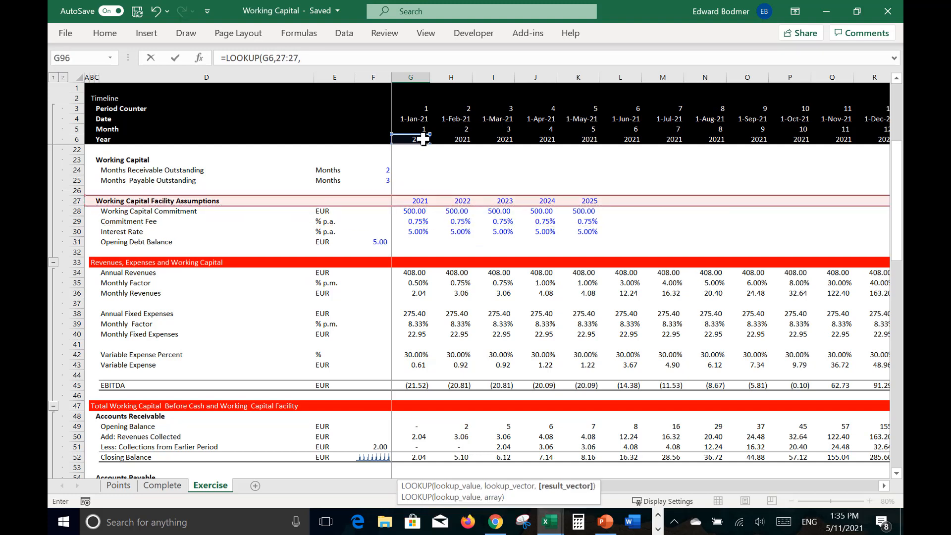
pyautogui.click(69, 222)
pyautogui.write(')/12')
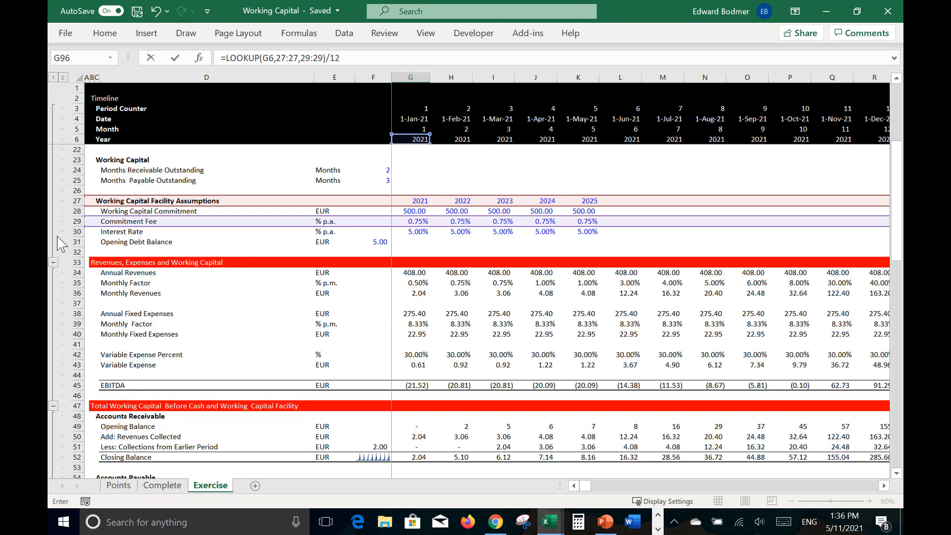
pyautogui.hotkey('ctrl', 'Return')
pyautogui.hotkey('ctrl', 'shift', 'r')
# Step: Calculate the Commitment Fee Amount in G97 as =G95*G96
pyautogui.press('Down')
pyautogui.press('Down')
pyautogui.press('Down')
pyautogui.press('Up')
pyautogui.press('Up')
pyautogui.press('Left')
pyautogui.press('Right')
pyautogui.write('=')
pyautogui.press('Up')
pyautogui.press('Up')
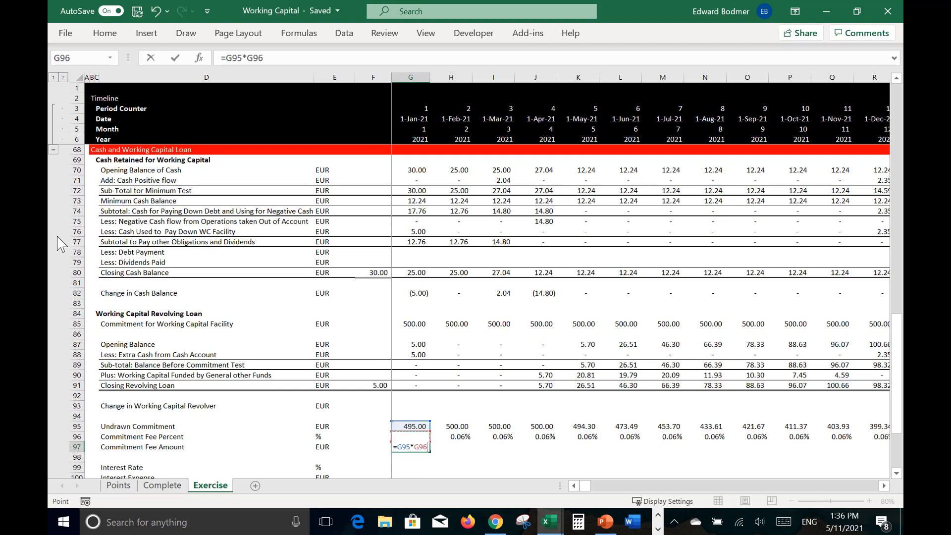
pyautogui.hotkey('ctrl', 'Return')
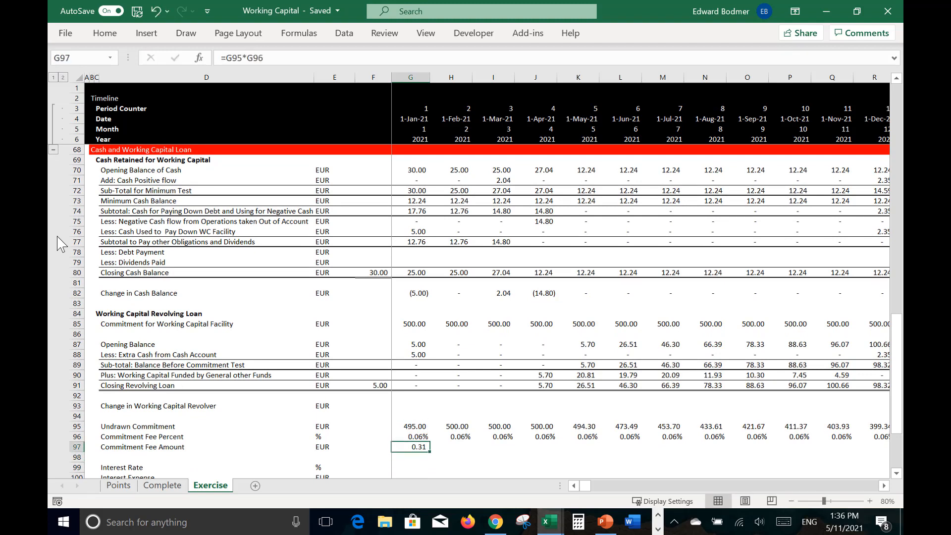
# Step: Fill the Commitment Fee Amount formula from G97 across the timeline and look along the filled months
pyautogui.hotkey('ctrl', 'shift', 'Right')
pyautogui.hotkey('ctrl', 'r')
pyautogui.press('Right')
pyautogui.press('Right')
pyautogui.press('Right')
pyautogui.press('Right')
pyautogui.press('Right')
pyautogui.press('Right')
pyautogui.press('Right')
pyautogui.press('Right')
pyautogui.press('Right')
pyautogui.press('Right')
pyautogui.press('Right')
pyautogui.press('Right')
pyautogui.press('Right')
pyautogui.press('Right')
pyautogui.press('Right')
pyautogui.press('Right')
pyautogui.press('Right')
pyautogui.press('Right')
pyautogui.press('Right')
pyautogui.press('Right')
pyautogui.press('Right')
pyautogui.press('Right')
pyautogui.press('Right')
pyautogui.press('Right')
pyautogui.press('Right')
pyautogui.press('Right')
pyautogui.press('Right')
pyautogui.press('Right')
pyautogui.press('Right')
pyautogui.press('Right')
pyautogui.press('Right')
pyautogui.press('Right')
pyautogui.press('Right')
pyautogui.press('Right')
pyautogui.press('Right')
pyautogui.press('Right')
pyautogui.press('Right')
pyautogui.press('Right')
pyautogui.press('Right')
pyautogui.press('Left')
pyautogui.press('Left')
pyautogui.press('Left')
pyautogui.press('Left')
pyautogui.press('Left')
pyautogui.press('Left')
pyautogui.press('Left')
pyautogui.press('Left')
pyautogui.press('Left')
pyautogui.press('Left')
pyautogui.press('Left')
pyautogui.press('Left')
pyautogui.press('Left')
pyautogui.press('Left')
pyautogui.press('Left')
pyautogui.press('Left')
pyautogui.press('Left')
pyautogui.press('Left')
pyautogui.press('Left')
pyautogui.press('Left')
pyautogui.press('Left')
pyautogui.press('Left')
pyautogui.press('Left')
pyautogui.press('Left')
pyautogui.press('Left')
pyautogui.press('Left')
pyautogui.press('Left')
pyautogui.press('Left')
pyautogui.press('Left')
pyautogui.press('Left')
pyautogui.press('Left')
pyautogui.press('Left')
pyautogui.press('Left')
pyautogui.press('Left')
pyautogui.press('Left')
pyautogui.press('Left')
pyautogui.press('Left')
pyautogui.press('Left')
pyautogui.press('Left')
pyautogui.press('Left')
# Step: Calculate the monthly Interest Rate in G99 as =LOOKUP(G6,27:27,30:30)/12 and fill it across the timeline
pyautogui.press('Down')
pyautogui.press('Down')
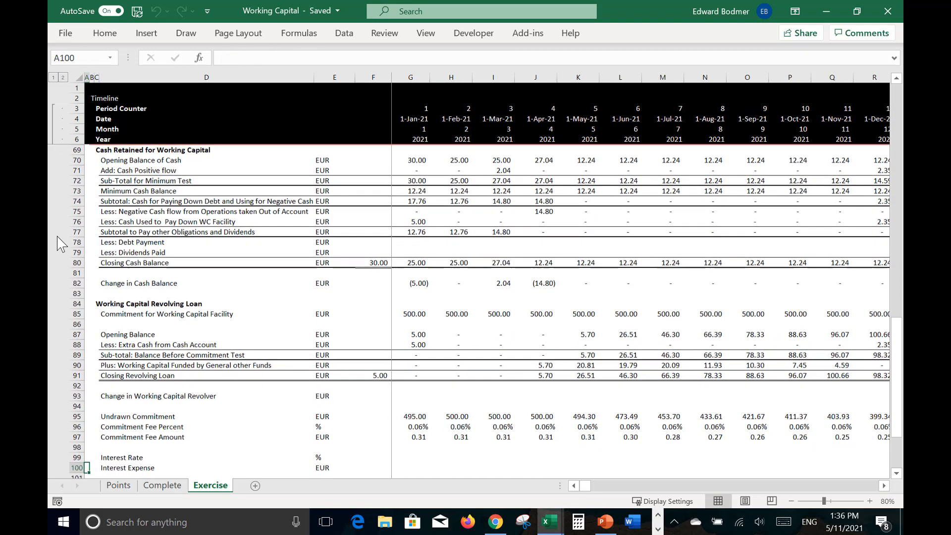
pyautogui.press('Right')
pyautogui.press('Right')
pyautogui.press('Right')
pyautogui.press('Right')
pyautogui.press('Right')
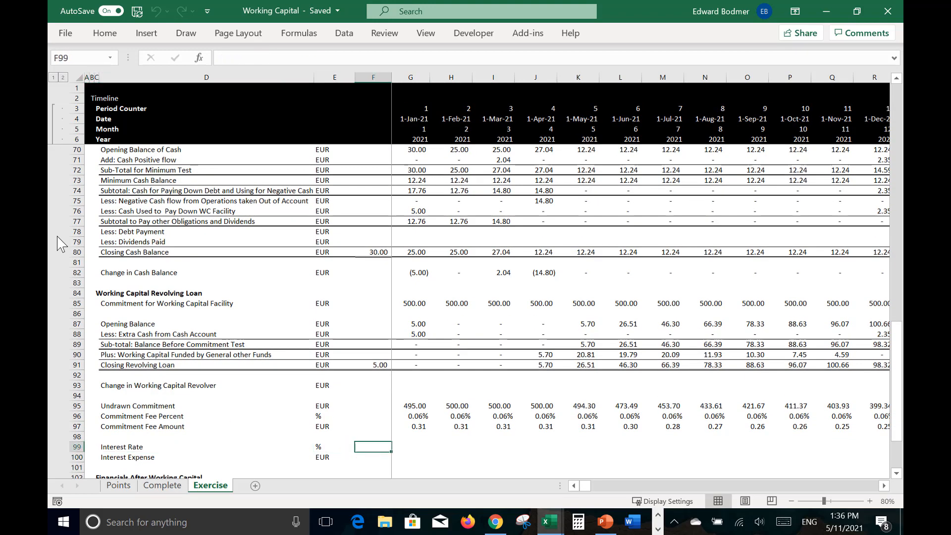
pyautogui.write('=look')
pyautogui.press('Tab')
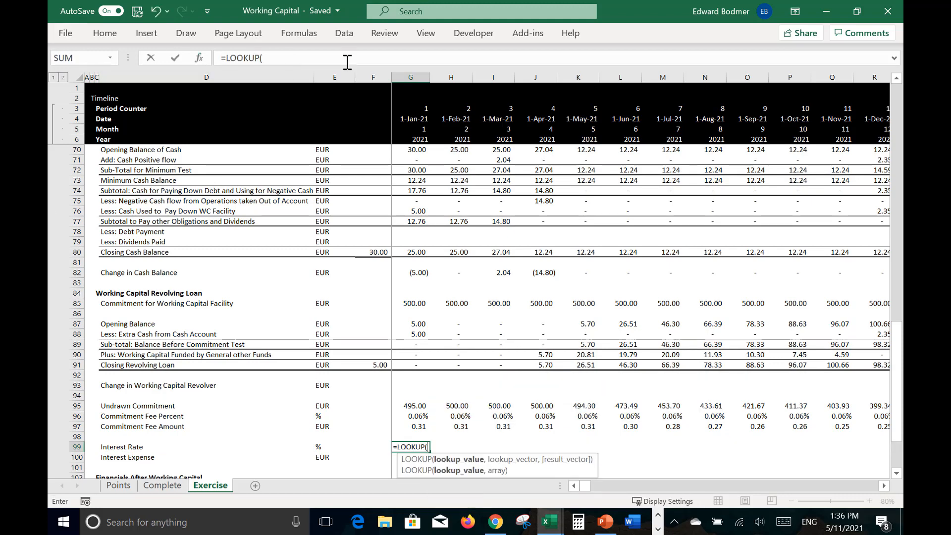
pyautogui.click(415, 140)
pyautogui.write(',')
pyautogui.press('Up')
pyautogui.press('Up')
pyautogui.press('Up')
pyautogui.press('Up')
pyautogui.press('Up')
pyautogui.press('Up')
pyautogui.press('Up')
pyautogui.press('Up')
pyautogui.press('Up')
pyautogui.press('Up')
pyautogui.press('Up')
pyautogui.press('Up')
pyautogui.press('Up')
pyautogui.press('Up')
pyautogui.press('Up')
pyautogui.press('Up')
pyautogui.press('Up')
pyautogui.press('Up')
pyautogui.press('Up')
pyautogui.press('Up')
pyautogui.press('Up')
pyautogui.press('Up')
pyautogui.press('Up')
pyautogui.press('Up')
pyautogui.press('Up')
pyautogui.press('Up')
pyautogui.press('Up')
pyautogui.press('Up')
pyautogui.press('Up')
pyautogui.press('Up')
pyautogui.press('Up')
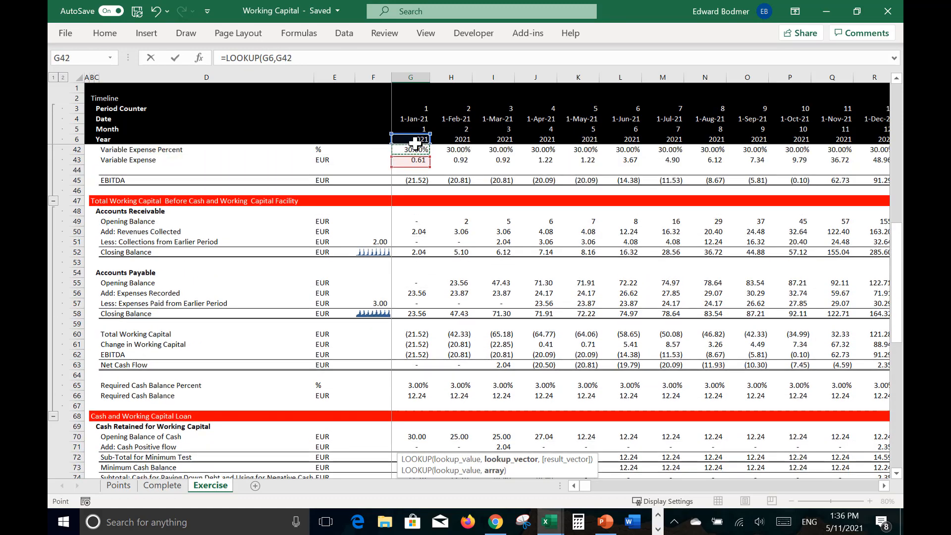
pyautogui.press('Up')
pyautogui.press('Up')
pyautogui.press('Up')
pyautogui.press('Up')
pyautogui.press('Up')
pyautogui.press('Up')
pyautogui.press('Up')
pyautogui.press('Up')
pyautogui.press('Up')
pyautogui.press('Up')
pyautogui.press('Up')
pyautogui.press('Up')
pyautogui.press('Up')
pyautogui.press('Up')
pyautogui.press('Up')
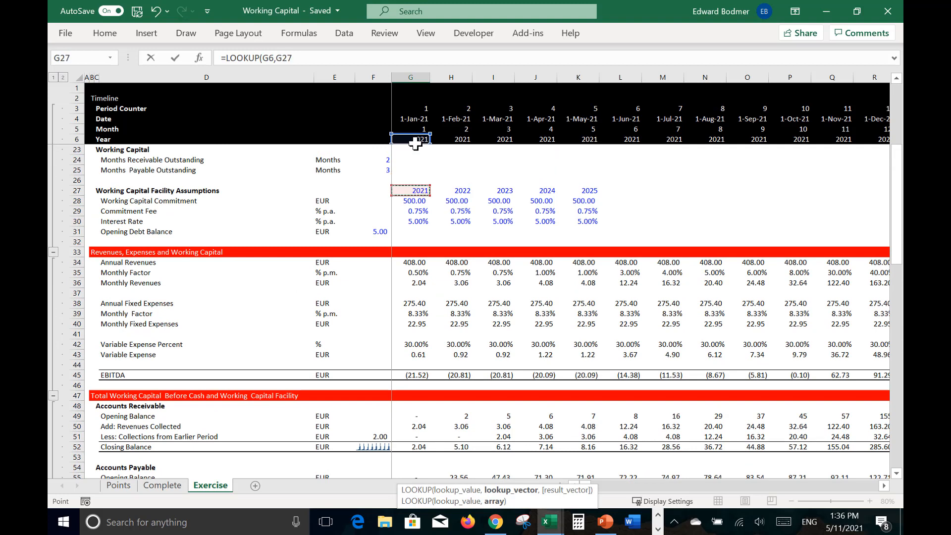
pyautogui.hotkey('shift', 'space')
pyautogui.write(',')
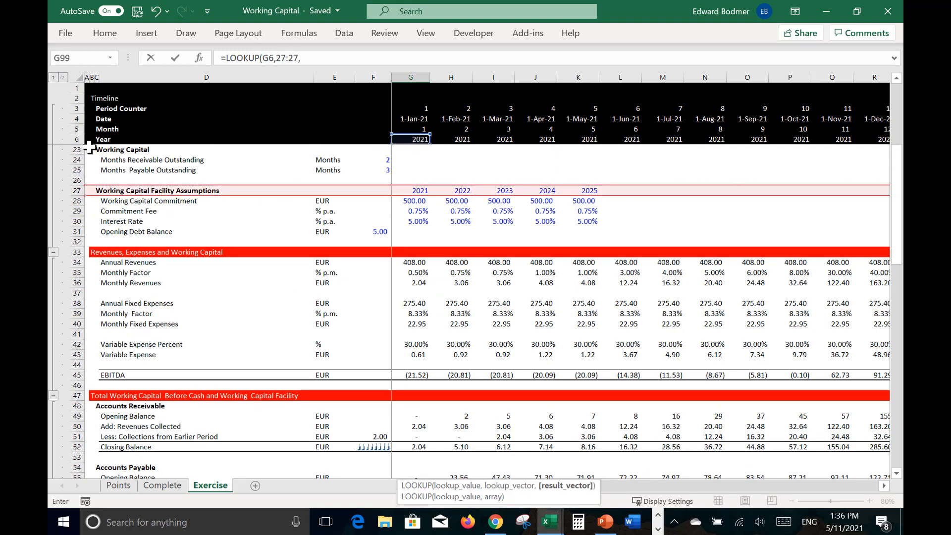
pyautogui.click(77, 219)
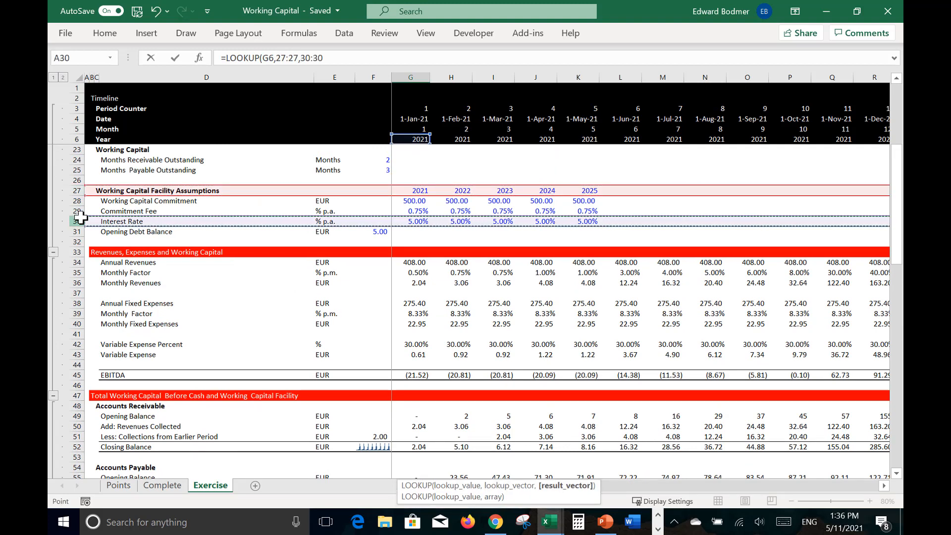
pyautogui.write(')/12')
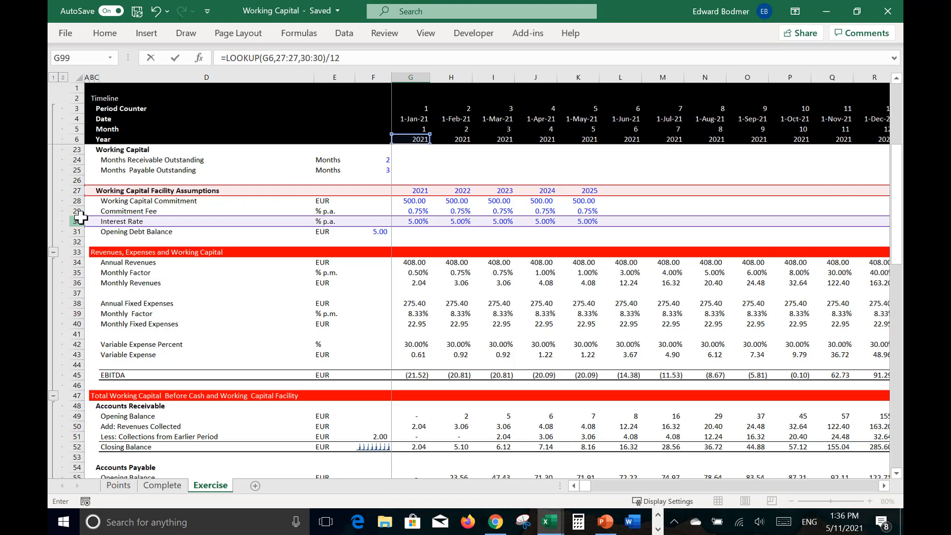
pyautogui.hotkey('ctrl', 'Return')
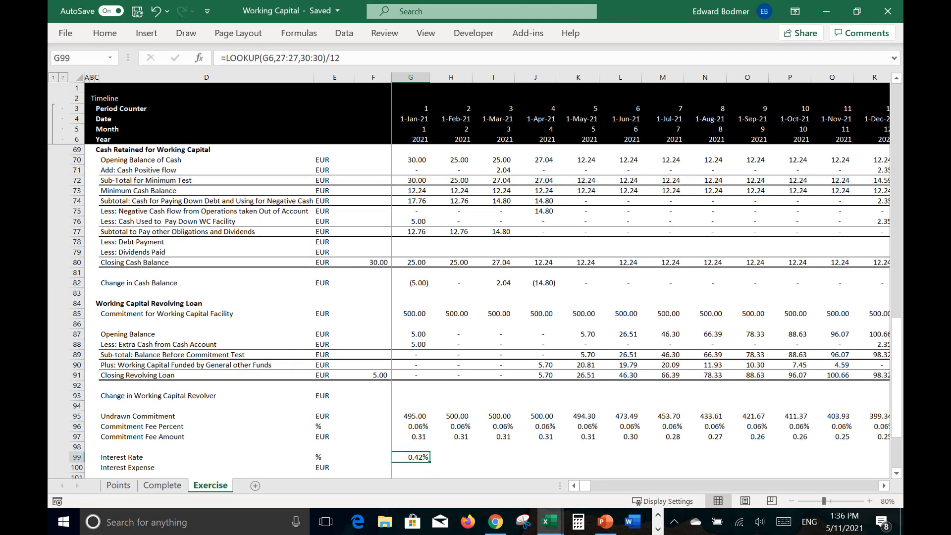
pyautogui.hotkey('ctrl', 'shift', 'Right')
pyautogui.hotkey('ctrl', 'r')
# Step: Calculate the Interest Expense in G100 as =G99*G87 and fill it across the timeline
pyautogui.press('Down')
pyautogui.write('=')
pyautogui.press('Up')
pyautogui.write('*')
pyautogui.hotkey('ctrl', 'Up')
pyautogui.hotkey('ctrl', 'Up')
pyautogui.hotkey('ctrl', 'Up')
pyautogui.hotkey('ctrl', 'Up')
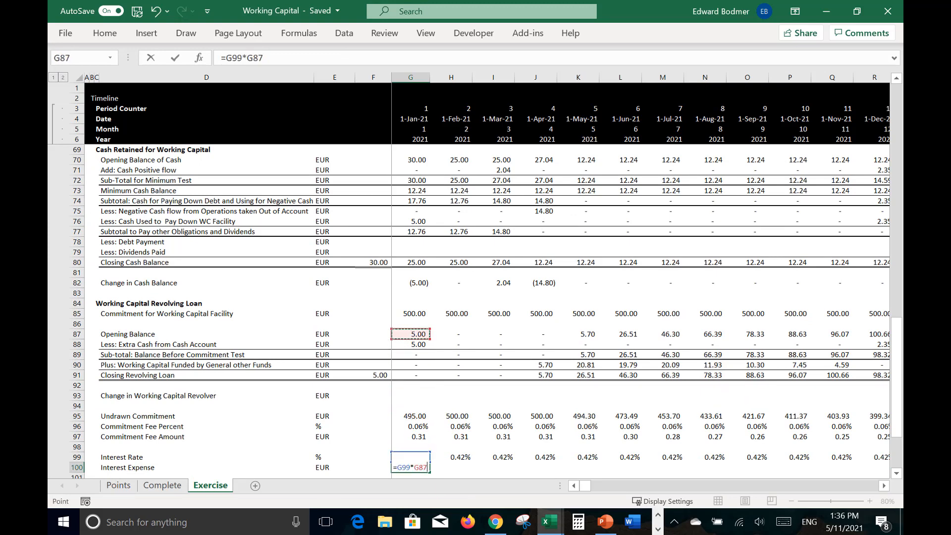
pyautogui.press('Return')
pyautogui.press('Up')
pyautogui.hotkey('ctrl', 'shift', 'r')
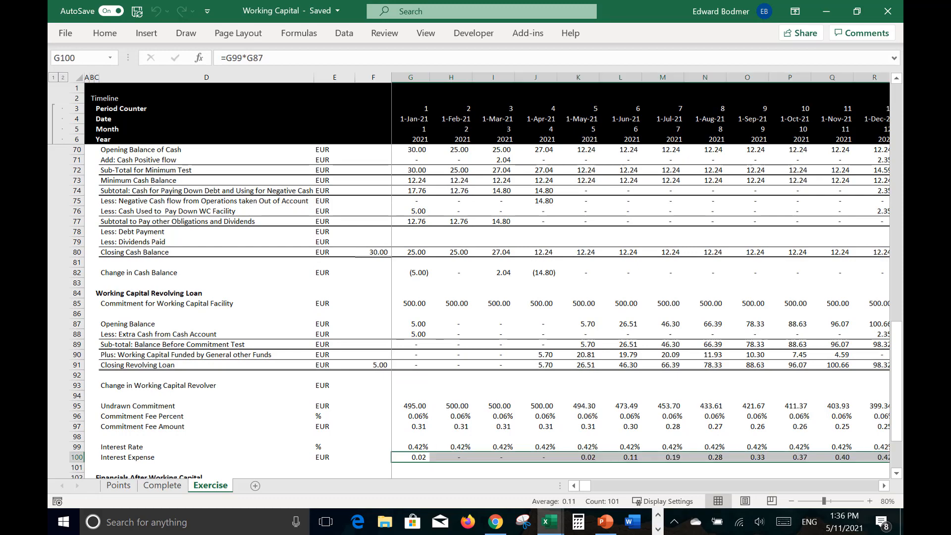
# Step: Link the January EBITDA under Financials After Working Capital, cell G103, to the EBITDA in G62
pyautogui.press('Down')
pyautogui.press('Down')
pyautogui.press('Down')
pyautogui.press('Down')
pyautogui.press('Down')
pyautogui.press('Down')
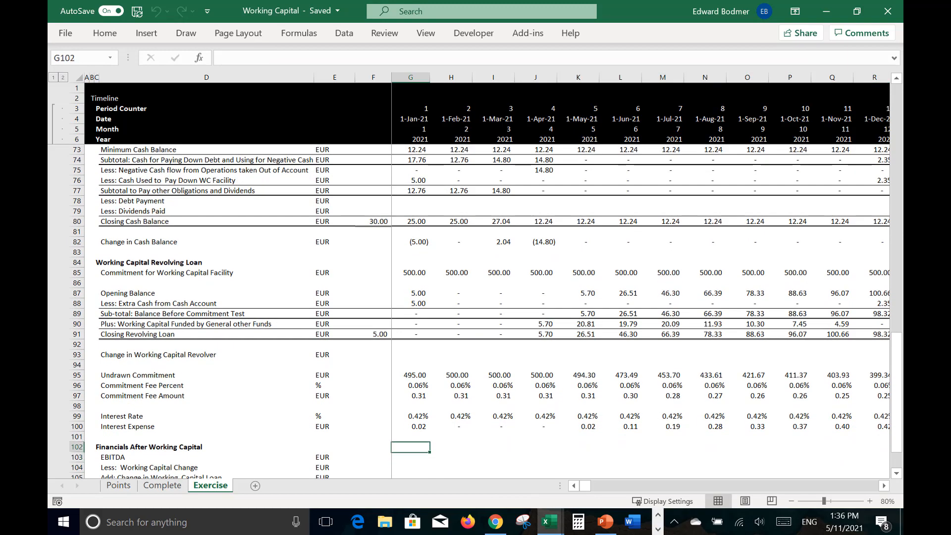
pyautogui.press('Up')
pyautogui.press('Up')
pyautogui.press('Up')
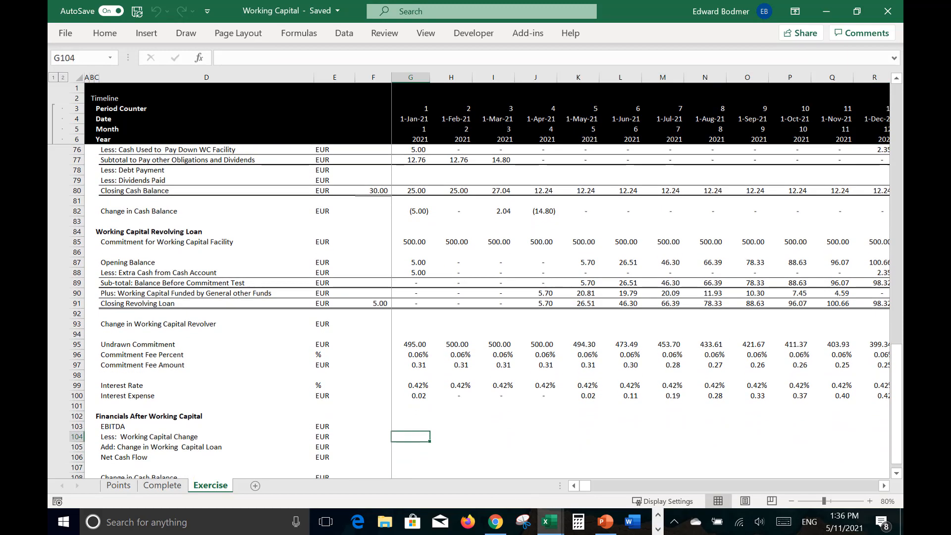
pyautogui.write('=')
pyautogui.press('Up')
pyautogui.press('Up')
pyautogui.press('Up')
pyautogui.press('Up')
pyautogui.press('Up')
pyautogui.press('Up')
pyautogui.press('Up')
pyautogui.press('Up')
pyautogui.press('Up')
pyautogui.press('Up')
pyautogui.press('Up')
pyautogui.press('Up')
pyautogui.press('Up')
pyautogui.press('Up')
pyautogui.press('Up')
pyautogui.press('Up')
pyautogui.press('Up')
pyautogui.press('Up')
pyautogui.press('Up')
pyautogui.press('Up')
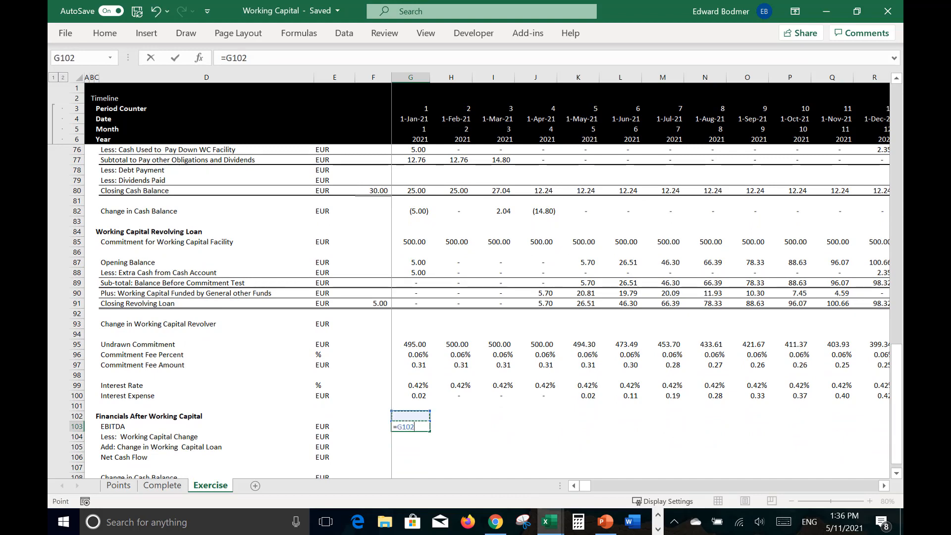
pyautogui.press('Up')
pyautogui.press('Up')
pyautogui.press('Up')
pyautogui.press('Up')
pyautogui.press('Up')
pyautogui.press('Up')
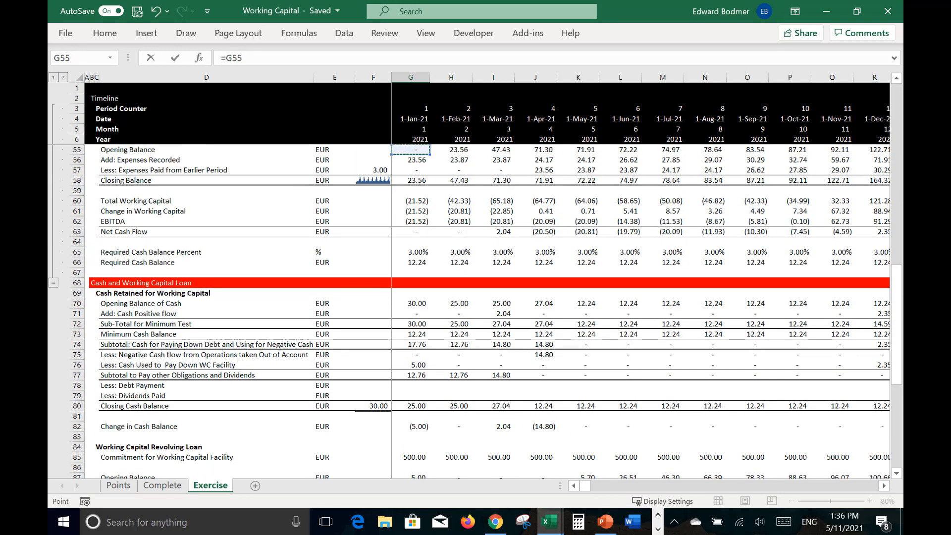
pyautogui.press('Down')
pyautogui.press('Down')
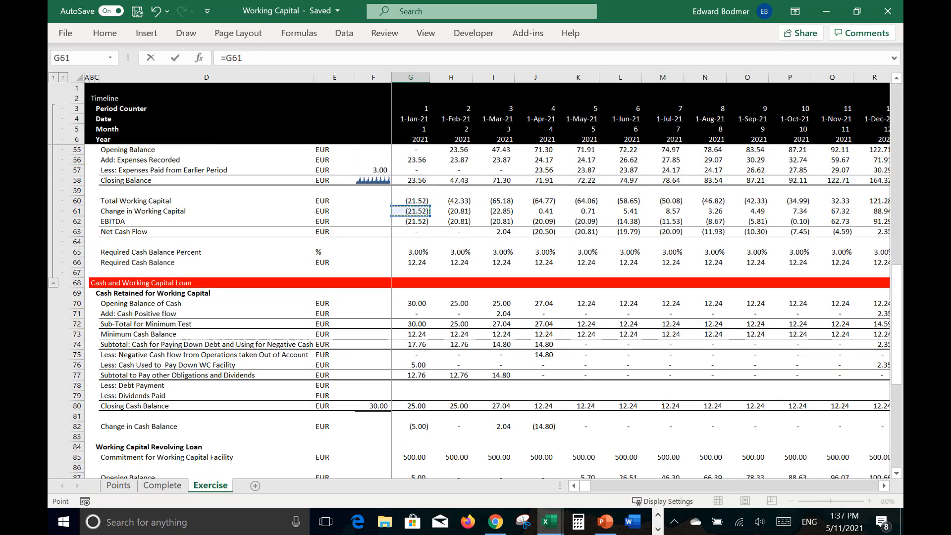
pyautogui.press('Down')
pyautogui.press('Return')
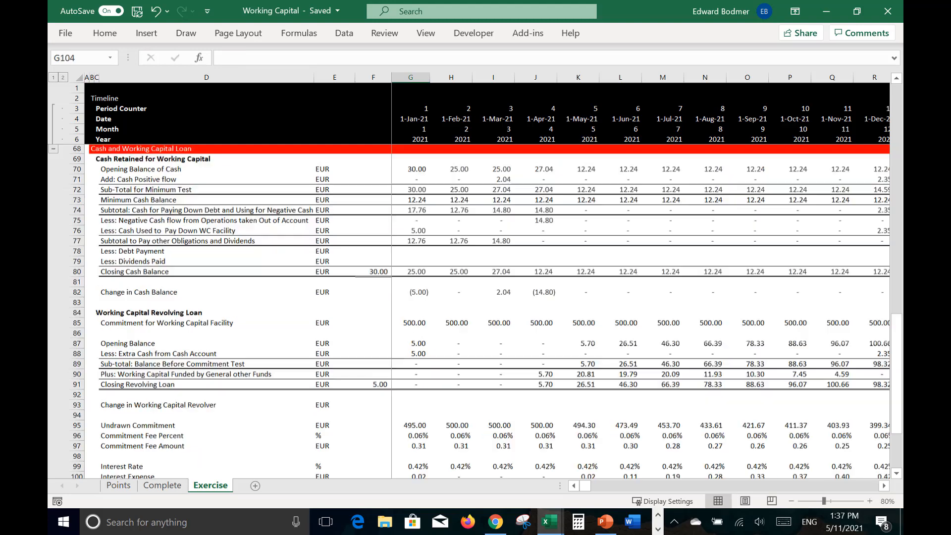
# Step: Link the January Less: Working Capital Change cell, G104, to the Change in Working Capital in G61
pyautogui.write('=')
pyautogui.press('Up')
pyautogui.press('Up')
pyautogui.press('Up')
pyautogui.press('Up')
pyautogui.press('Up')
pyautogui.press('Up')
pyautogui.press('Up')
pyautogui.press('Up')
pyautogui.press('Up')
pyautogui.press('Up')
pyautogui.press('Up')
pyautogui.press('Up')
pyautogui.press('Up')
pyautogui.press('Up')
pyautogui.press('Up')
pyautogui.press('Up')
pyautogui.press('Up')
pyautogui.press('Up')
pyautogui.press('Up')
pyautogui.press('Up')
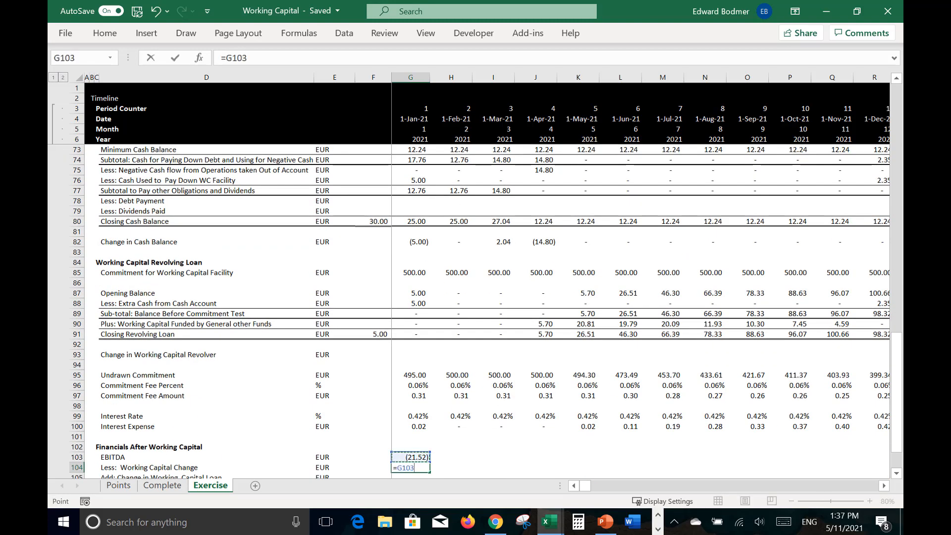
pyautogui.press('Up')
pyautogui.press('Up')
pyautogui.press('Up')
pyautogui.press('Up')
pyautogui.press('Up')
pyautogui.press('Up')
pyautogui.press('Up')
pyautogui.press('Up')
pyautogui.press('Up')
pyautogui.press('Up')
pyautogui.press('Up')
pyautogui.press('Up')
pyautogui.press('Up')
pyautogui.press('Up')
pyautogui.press('Up')
pyautogui.press('Up')
pyautogui.press('Up')
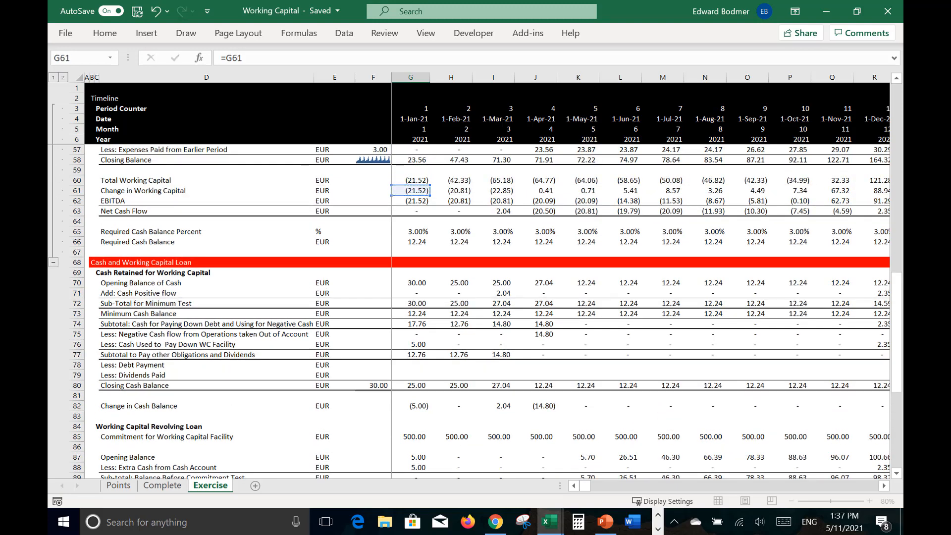
pyautogui.press('Return')
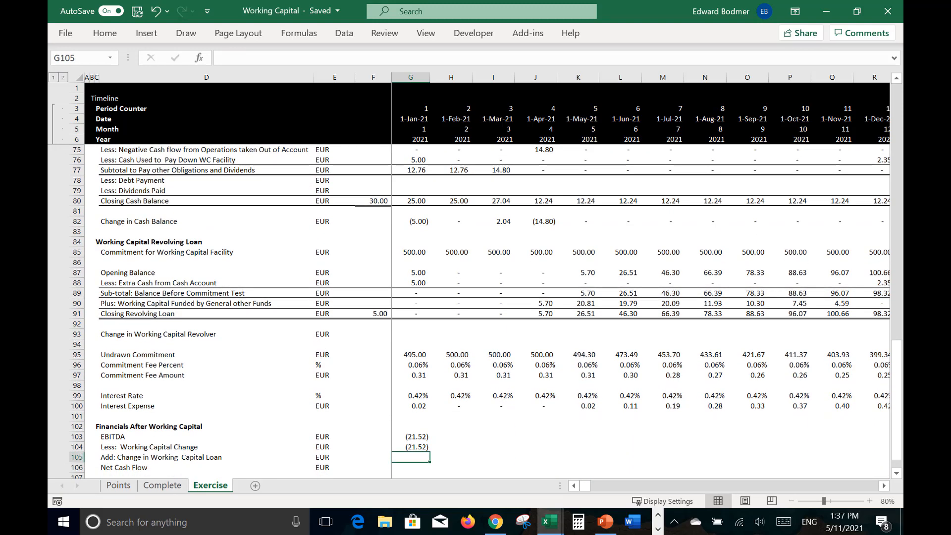
pyautogui.write('=')
pyautogui.press('Up')
pyautogui.press('Up')
pyautogui.press('Up')
pyautogui.press('Up')
pyautogui.press('Up')
pyautogui.press('Up')
pyautogui.press('Up')
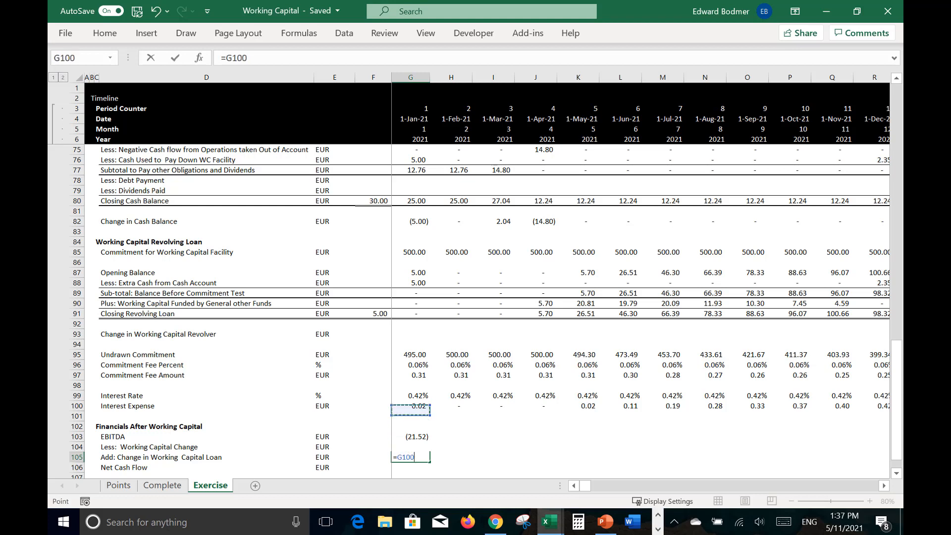
pyautogui.press('Escape')
# Step: Calculate the Change in Working Capital Revolver in G93 as =G91-F91 and fill it across the timeline
pyautogui.press('Up')
pyautogui.press('Up')
pyautogui.press('Up')
pyautogui.press('Up')
pyautogui.press('Up')
pyautogui.press('Up')
pyautogui.press('Up')
pyautogui.press('Up')
pyautogui.press('Up')
pyautogui.press('Up')
pyautogui.press('Up')
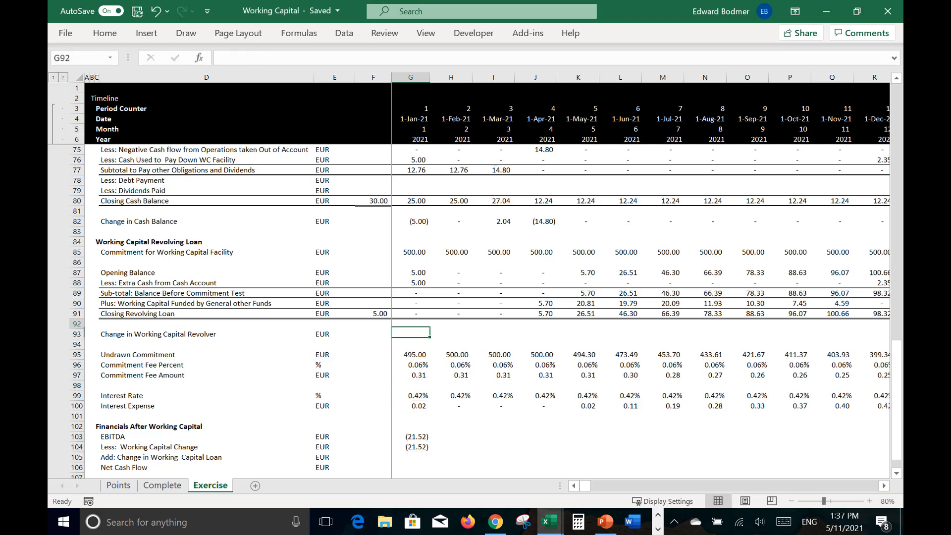
pyautogui.write('=')
pyautogui.press('Up')
pyautogui.press('Up')
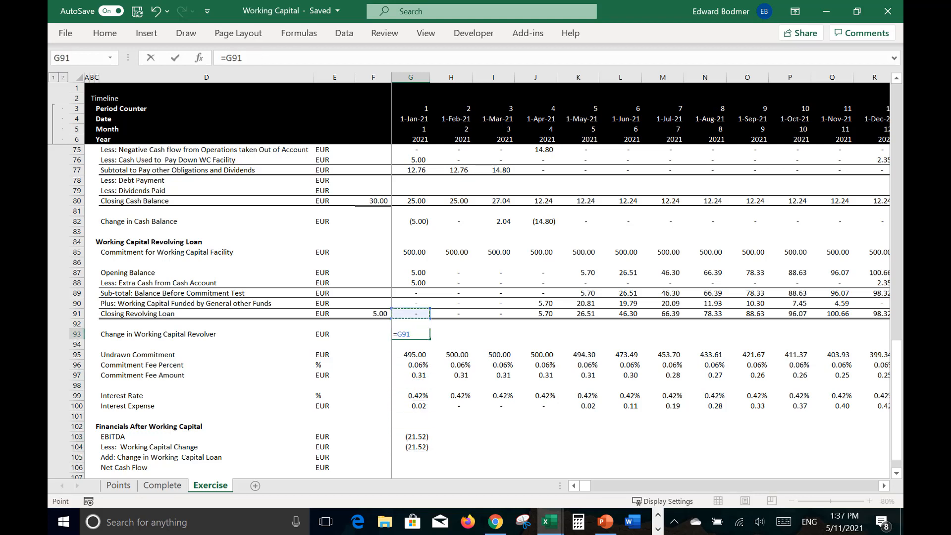
pyautogui.write('-')
pyautogui.press('Left')
pyautogui.press('Up')
pyautogui.press('Up')
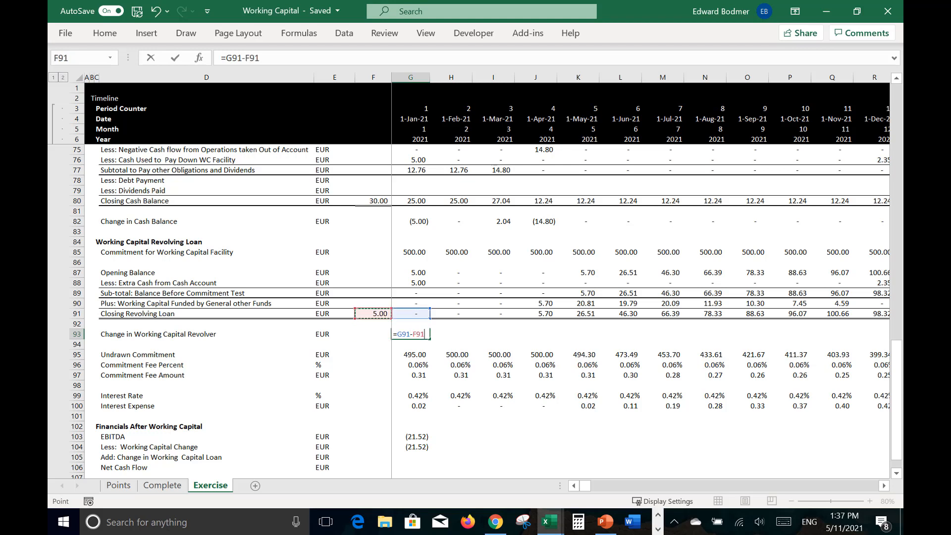
pyautogui.hotkey('ctrl', 'Return')
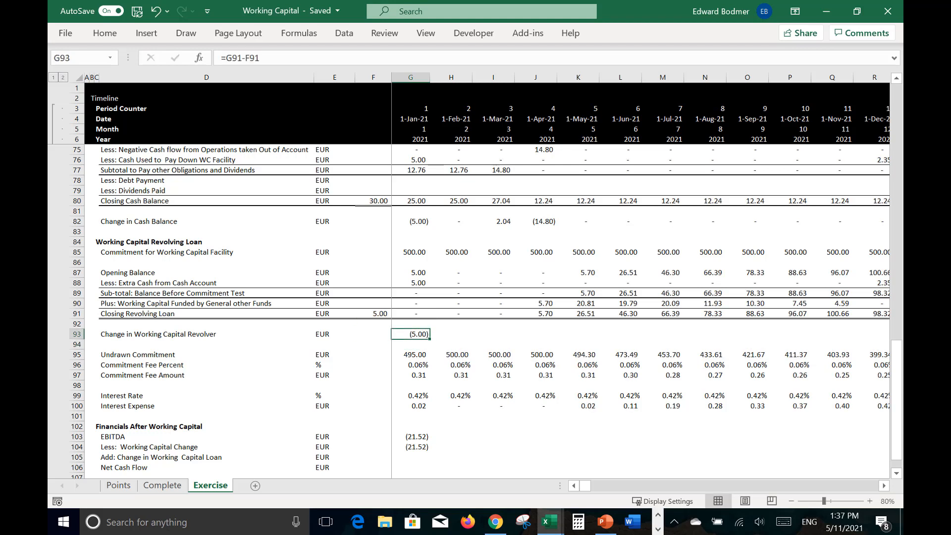
pyautogui.hotkey('ctrl', 'shift', 'Right')
pyautogui.hotkey('ctrl', 'r')
# Step: Link the January Add: Change in Working Capital Loan cell, G105, to the revolver change in G93
pyautogui.press('Down')
pyautogui.press('Down')
pyautogui.press('Down')
pyautogui.press('Down')
pyautogui.press('Down')
pyautogui.press('Down')
pyautogui.press('Down')
pyautogui.press('Down')
pyautogui.press('Down')
pyautogui.press('Down')
pyautogui.press('Down')
pyautogui.press('Down')
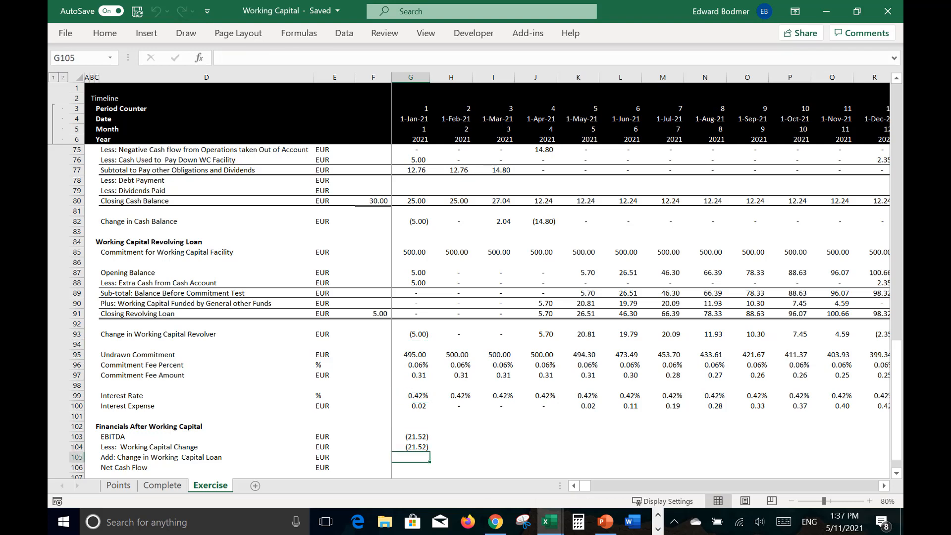
pyautogui.write('=')
pyautogui.press('Up')
pyautogui.press('Up')
pyautogui.press('Up')
pyautogui.press('Up')
pyautogui.press('Up')
pyautogui.press('Up')
pyautogui.press('Up')
pyautogui.press('Up')
pyautogui.press('Up')
pyautogui.press('Up')
pyautogui.press('Up')
pyautogui.press('Up')
pyautogui.press('Up')
pyautogui.press('Up')
pyautogui.press('Up')
pyautogui.press('Up')
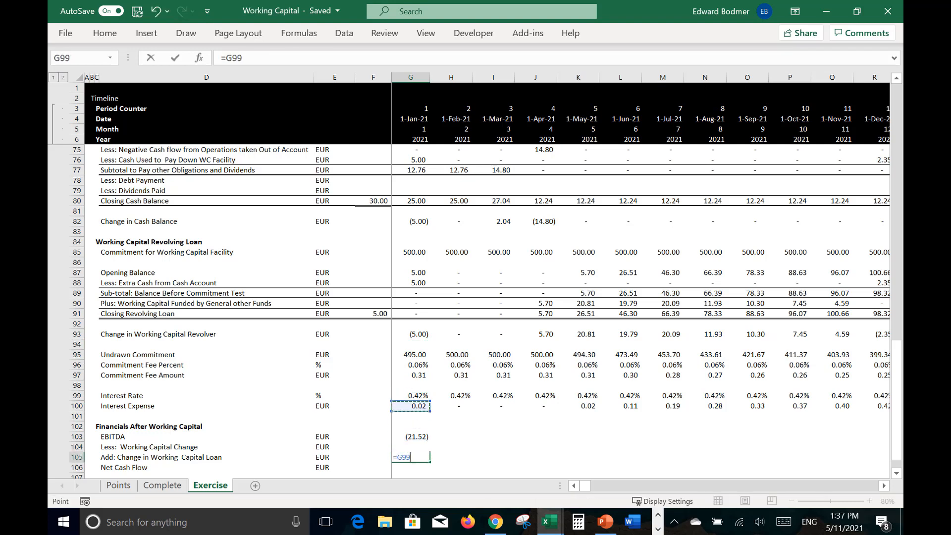
pyautogui.press('Down')
pyautogui.press('Down')
pyautogui.press('Down')
pyautogui.press('Down')
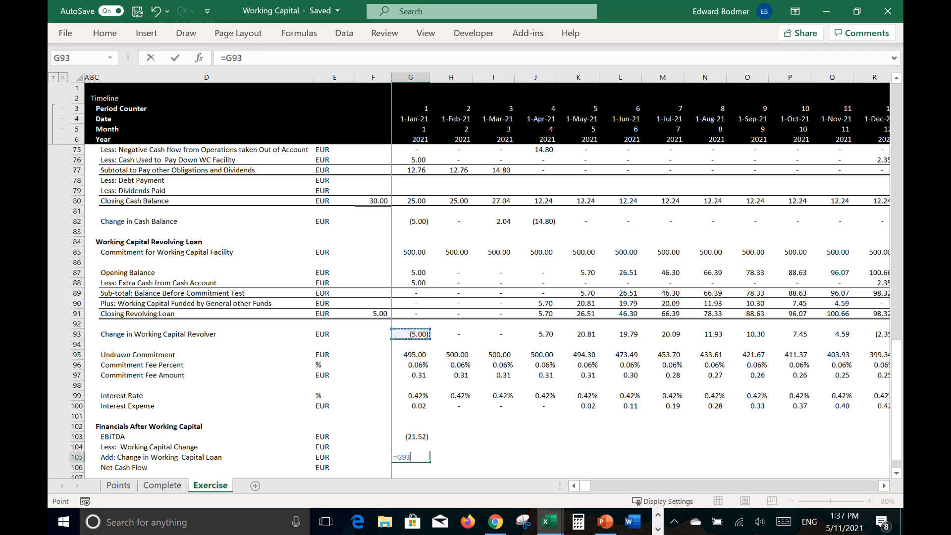
pyautogui.press('Return')
# Step: Calculate the January Net Cash Flow in G106 as =G103-G104+G105
pyautogui.write('=')
pyautogui.press('Up')
pyautogui.press('Up')
pyautogui.press('Up')
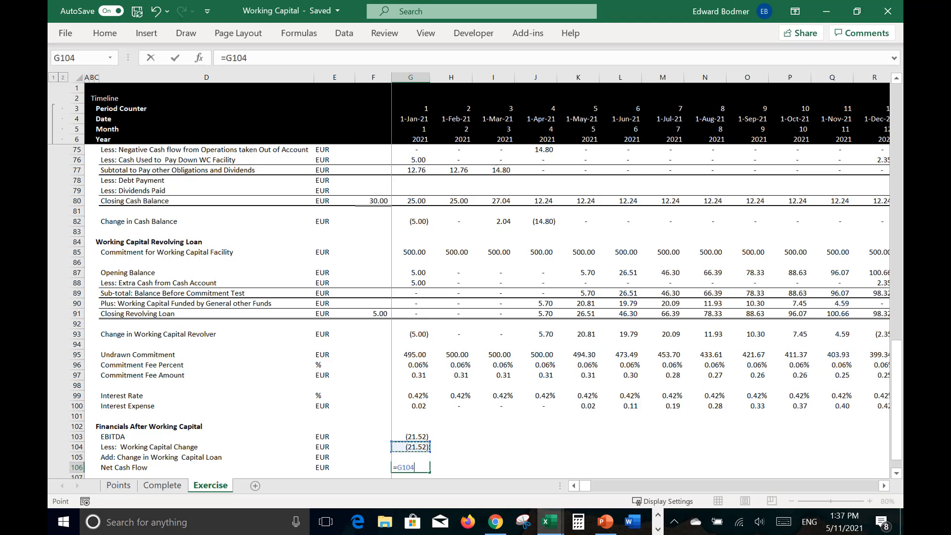
pyautogui.write('-')
pyautogui.press('Down')
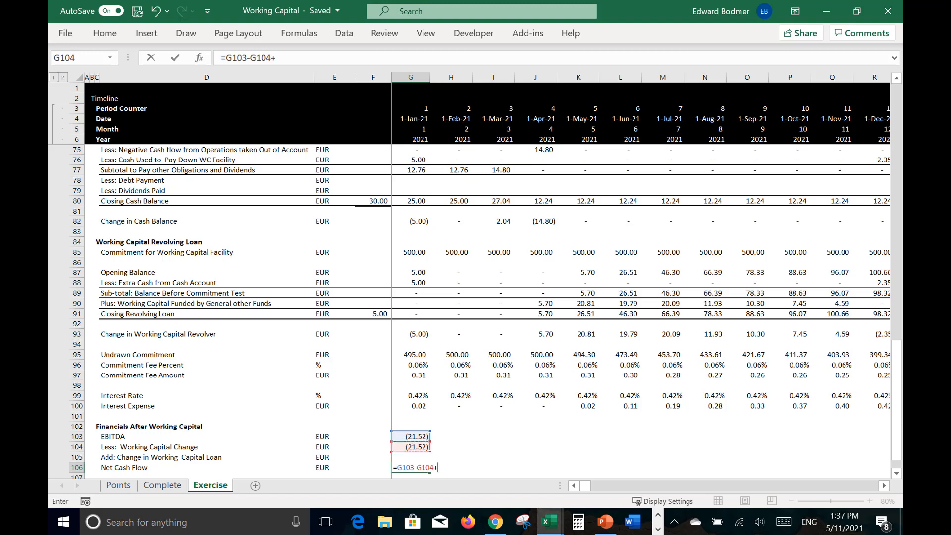
pyautogui.write('+')
pyautogui.press('Up')
pyautogui.press('Return')
pyautogui.press('Return')
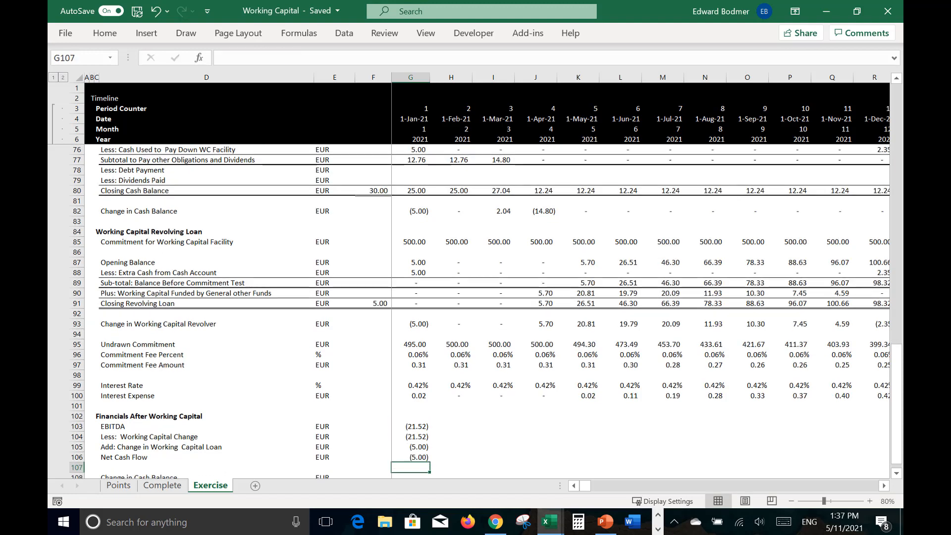
# Step: Link the January Change in Cash Balance in G108 to the cash account's change in G82
pyautogui.write('=')
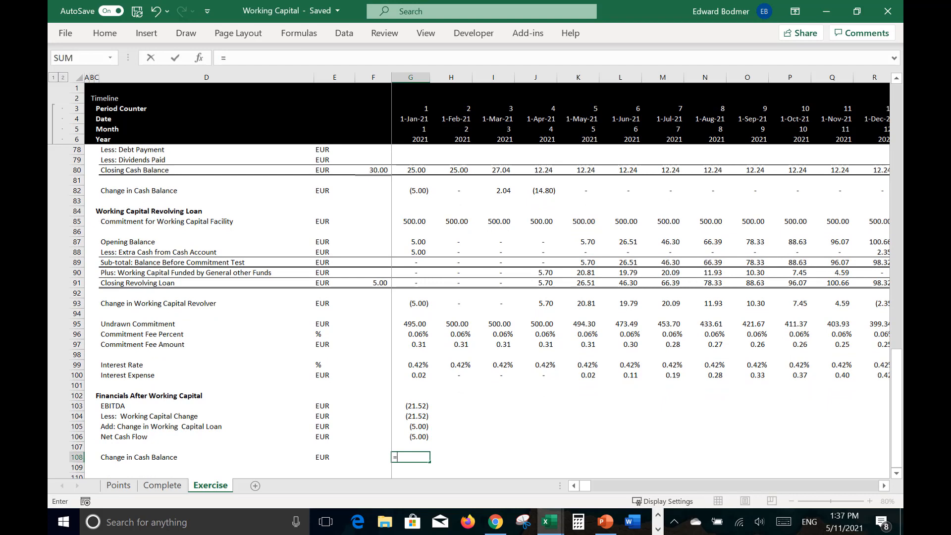
pyautogui.press('Up')
pyautogui.press('Up')
pyautogui.press('Up')
pyautogui.press('Up')
pyautogui.press('Up')
pyautogui.press('Up')
pyautogui.press('Up')
pyautogui.press('Up')
pyautogui.press('Up')
pyautogui.press('Up')
pyautogui.press('Up')
pyautogui.press('Up')
pyautogui.press('Up')
pyautogui.press('Up')
pyautogui.press('Up')
pyautogui.press('Up')
pyautogui.press('Up')
pyautogui.press('Up')
pyautogui.press('Up')
pyautogui.press('Up')
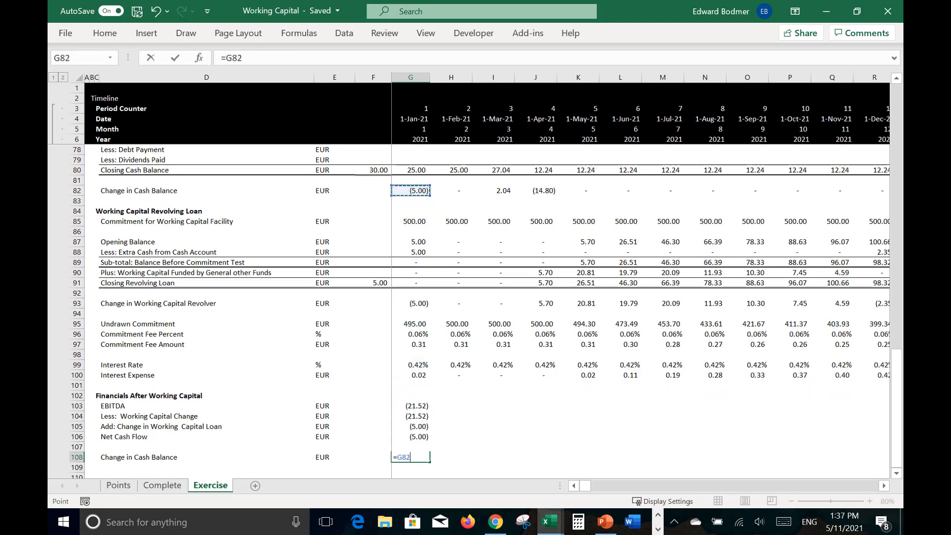
pyautogui.press('Return')
# Step: Fill the January Financials After Working Capital formulas, G103:G108, across the timeline
pyautogui.press('Up')
pyautogui.press('Up')
pyautogui.press('Up')
pyautogui.press('Up')
pyautogui.press('Up')
pyautogui.press('Up')
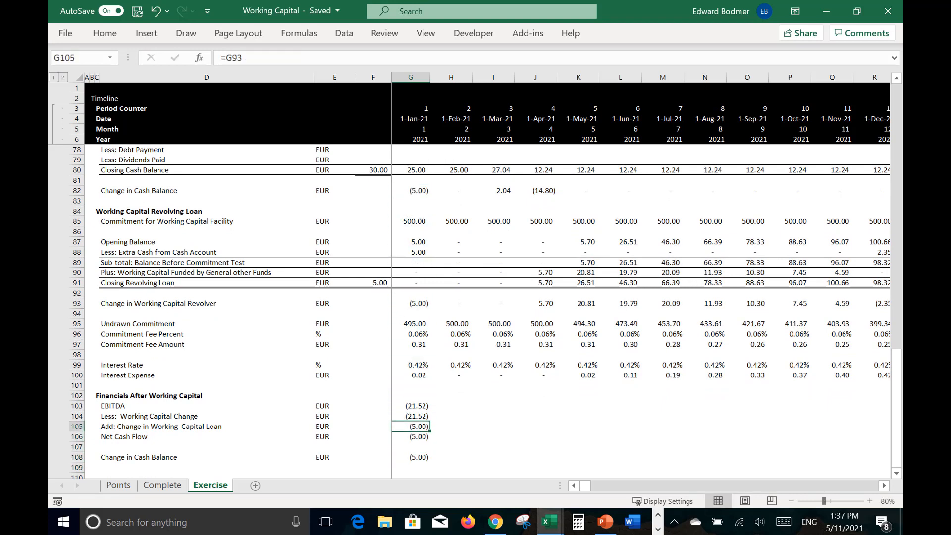
pyautogui.hotkey('shift', 'Down')
pyautogui.hotkey('shift', 'Down')
pyautogui.hotkey('shift', 'Down')
pyautogui.hotkey('shift', 'Down')
pyautogui.hotkey('shift', 'Down')
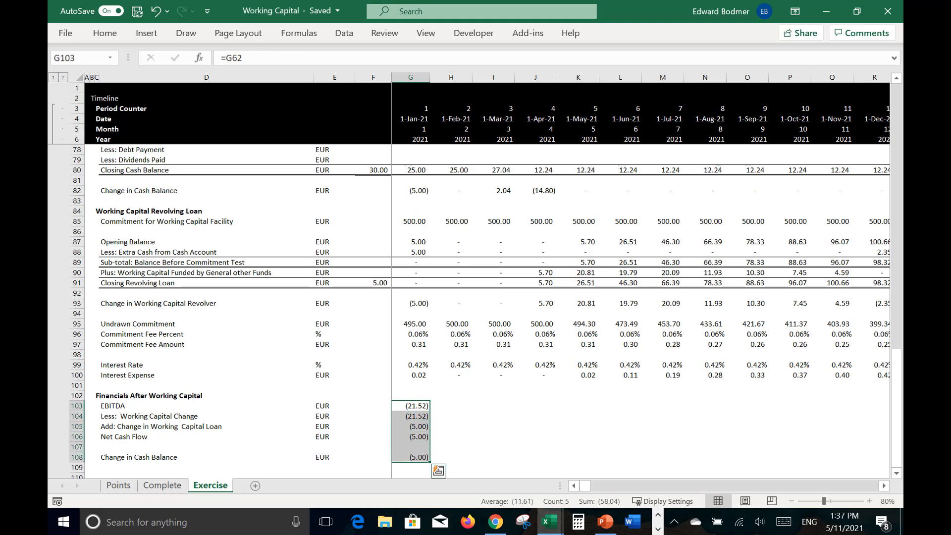
pyautogui.hotkey('ctrl', 'shift', 'r')
# Step: Enter the check =G108=G106 in G110 to compare cash balance change with net cash flow, and fill it across the timeline
pyautogui.press('Down')
pyautogui.press('Down')
pyautogui.press('Down')
pyautogui.press('Down')
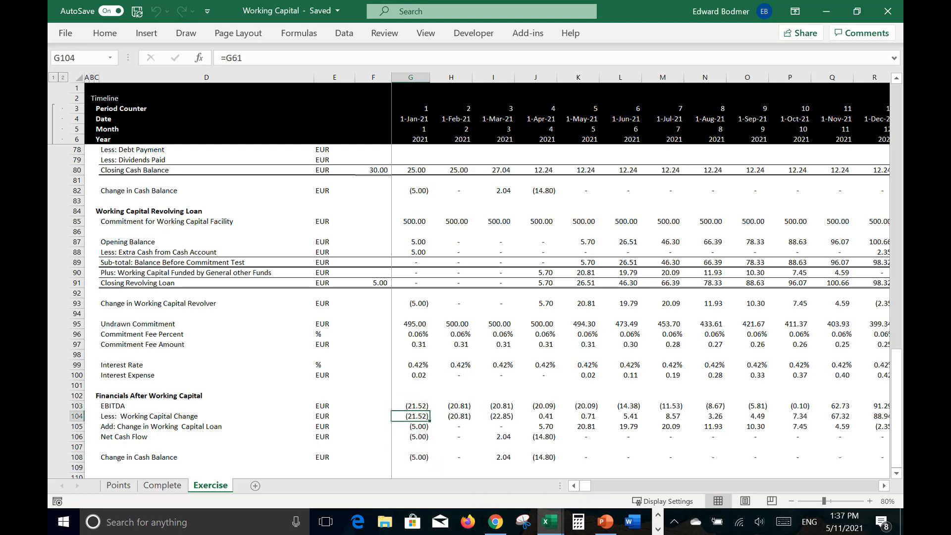
pyautogui.press('Up')
pyautogui.press('Down')
pyautogui.press('Down')
pyautogui.press('Down')
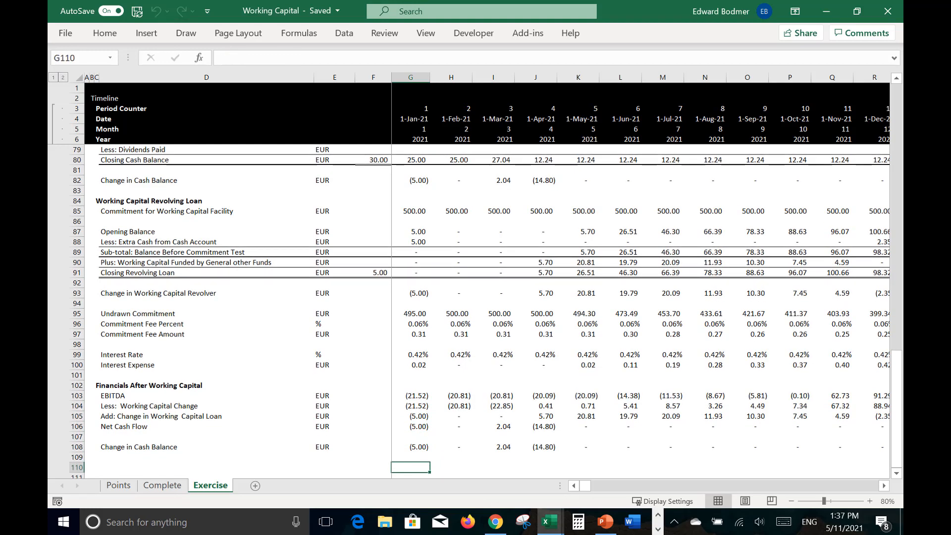
pyautogui.press('Down')
pyautogui.write('=')
pyautogui.press('Up')
pyautogui.press('Up')
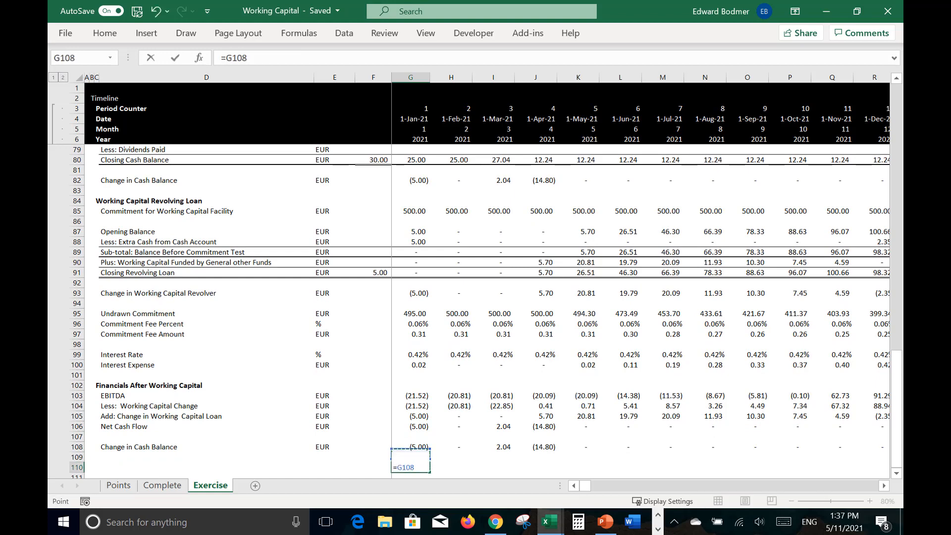
pyautogui.write('=')
pyautogui.press('Up')
pyautogui.press('Up')
pyautogui.press('Up')
pyautogui.press('Up')
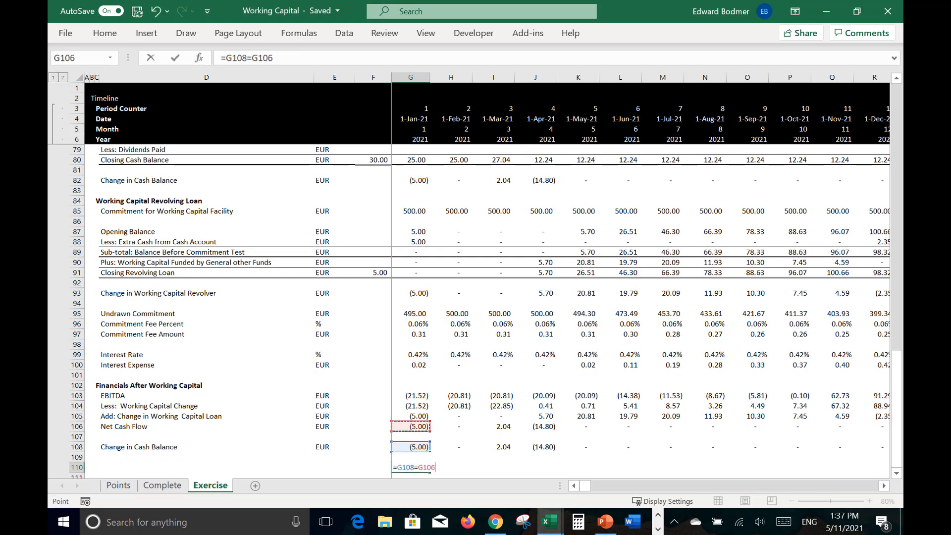
pyautogui.press('Return')
pyautogui.press('Up')
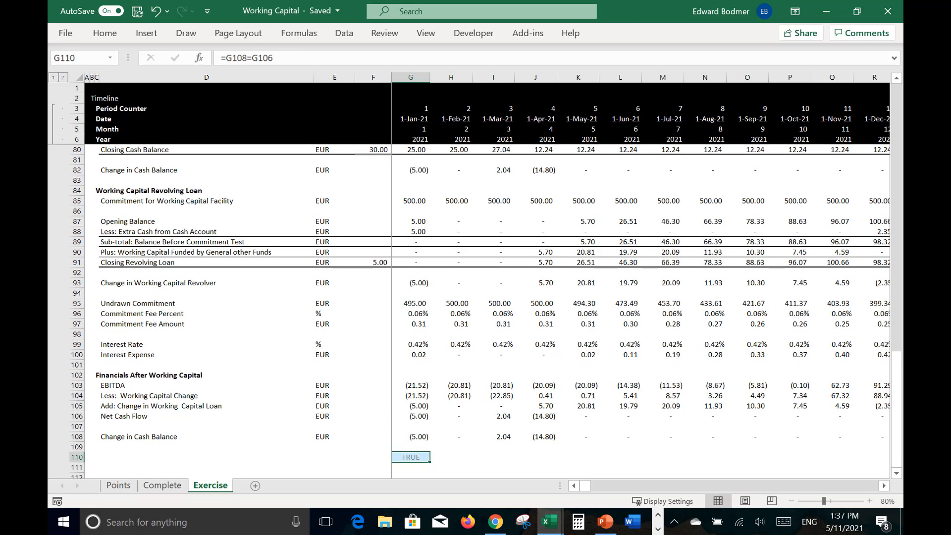
pyautogui.hotkey('ctrl', 'shift', 'r')
pyautogui.click(48, 202)
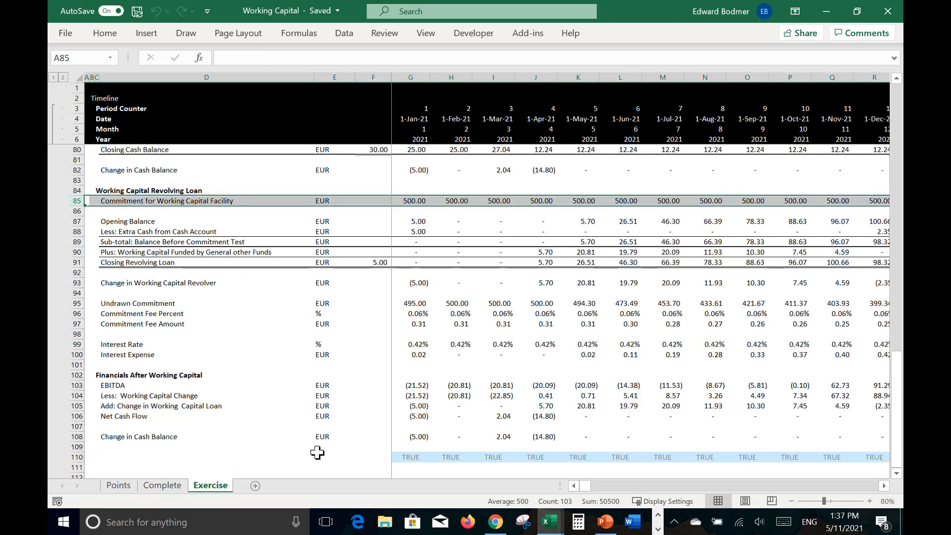
# Step: Enter an overall check in E110 as =AND(G110:DC110), covering the whole row of monthly checks
pyautogui.click(324, 459)
pyautogui.press('Right')
pyautogui.press('Right')
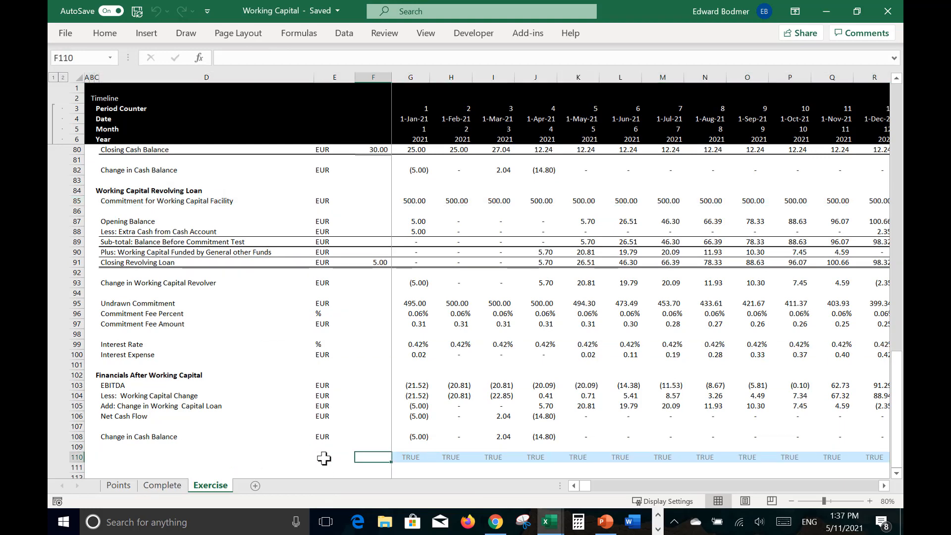
pyautogui.press('Left')
pyautogui.press('Left')
pyautogui.write('=a')
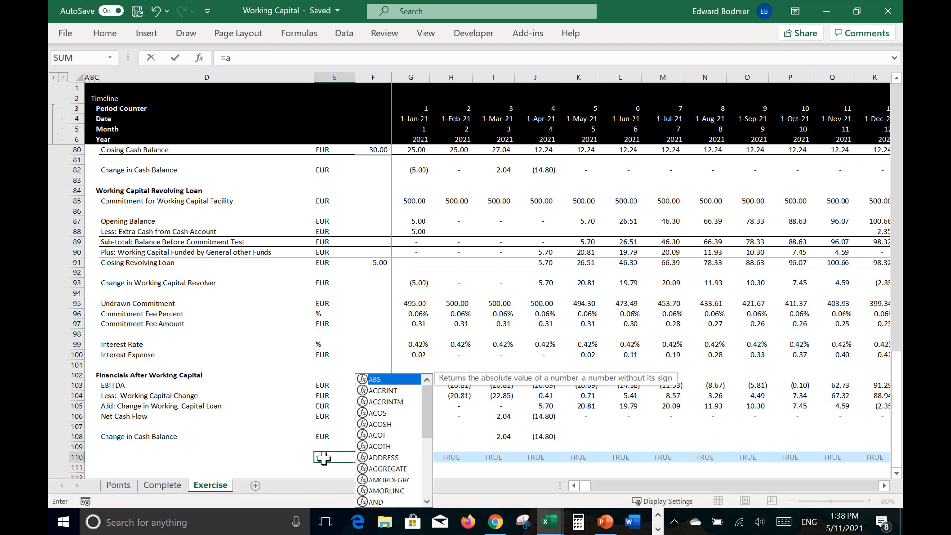
pyautogui.write('nd(')
pyautogui.press('Right')
pyautogui.press('Right')
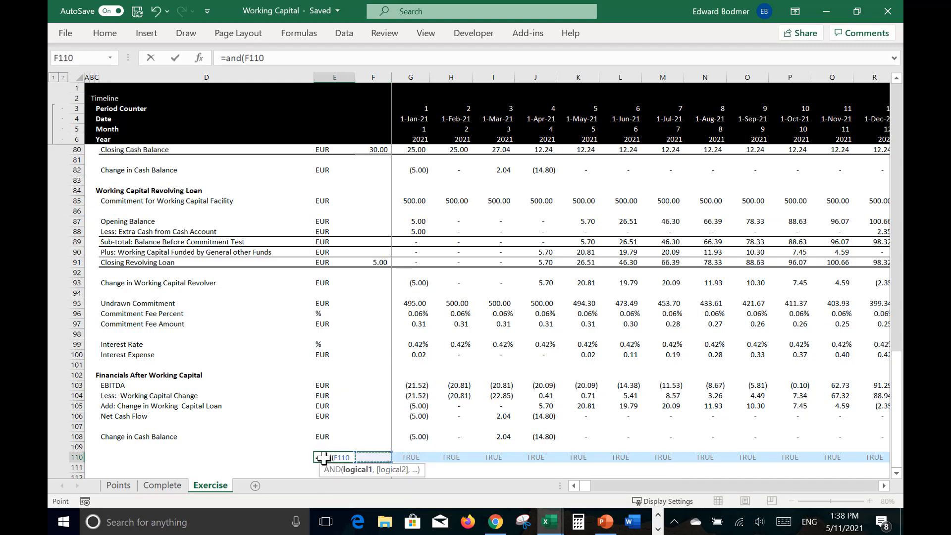
pyautogui.hotkey('ctrl', 'shift', 'Right')
pyautogui.press('Return')
# Step: Look along the row 110 checks for a failing month and inspect its Change in Cash Balance against Net Cash Flow
pyautogui.press('Up')
pyautogui.press('Right')
pyautogui.press('Right')
pyautogui.press('Right')
pyautogui.press('Right')
pyautogui.press('Right')
pyautogui.press('Right')
pyautogui.press('Right')
pyautogui.press('Right')
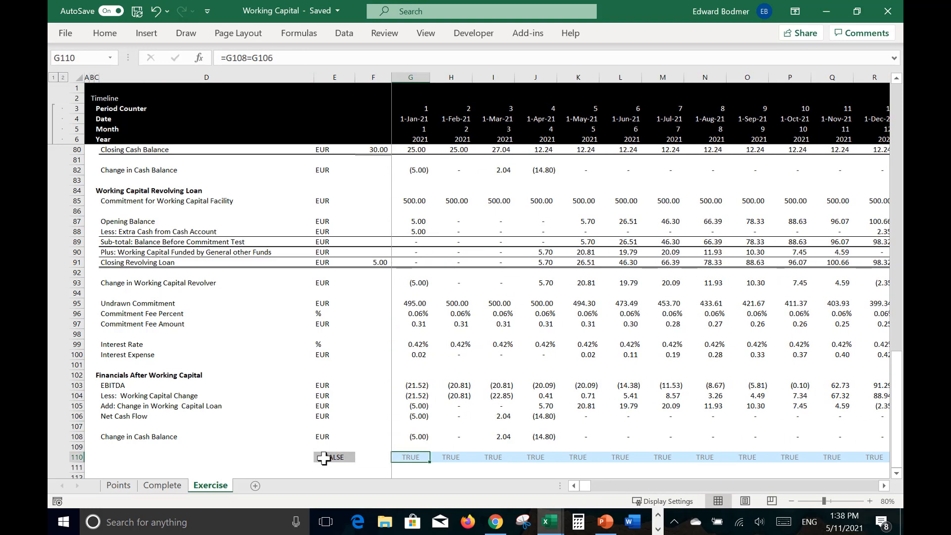
pyautogui.press('Right')
pyautogui.press('Right')
pyautogui.press('Right')
pyautogui.press('Right')
pyautogui.press('Right')
pyautogui.press('Right')
pyautogui.press('Right')
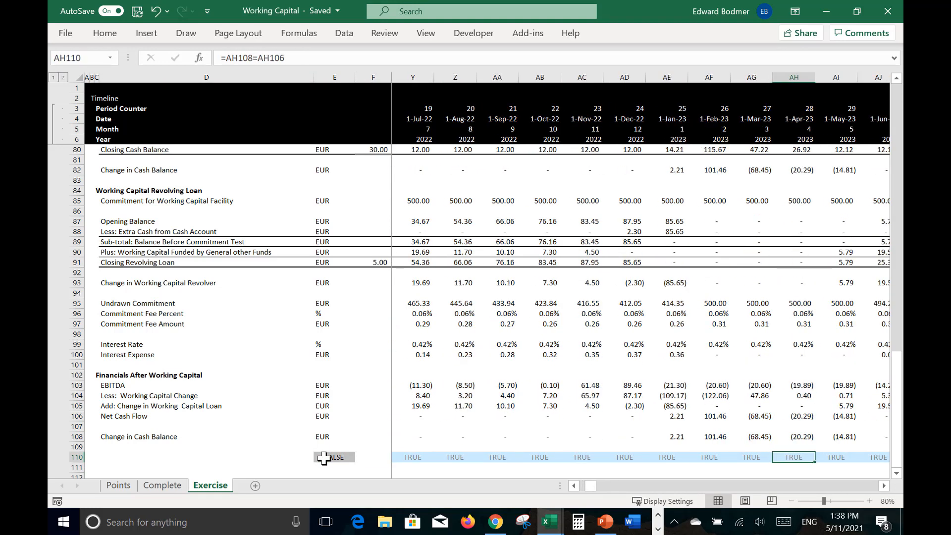
pyautogui.press('Right')
pyautogui.press('Right')
pyautogui.press('Left')
pyautogui.press('Left')
pyautogui.press('Left')
pyautogui.press('Left')
pyautogui.press('Left')
pyautogui.press('Left')
pyautogui.press('Left')
pyautogui.press('Left')
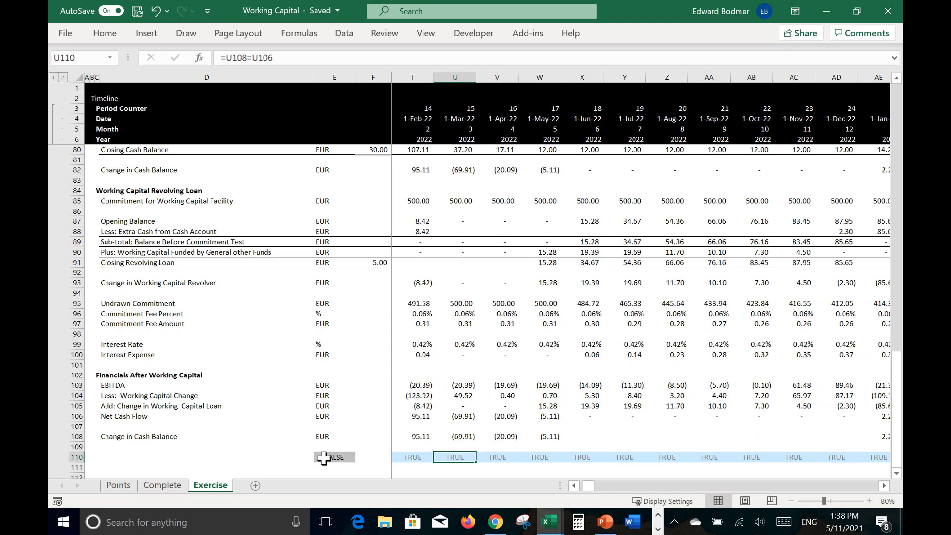
pyautogui.press('Right')
pyautogui.press('Right')
pyautogui.press('Right')
pyautogui.press('Right')
pyautogui.press('Right')
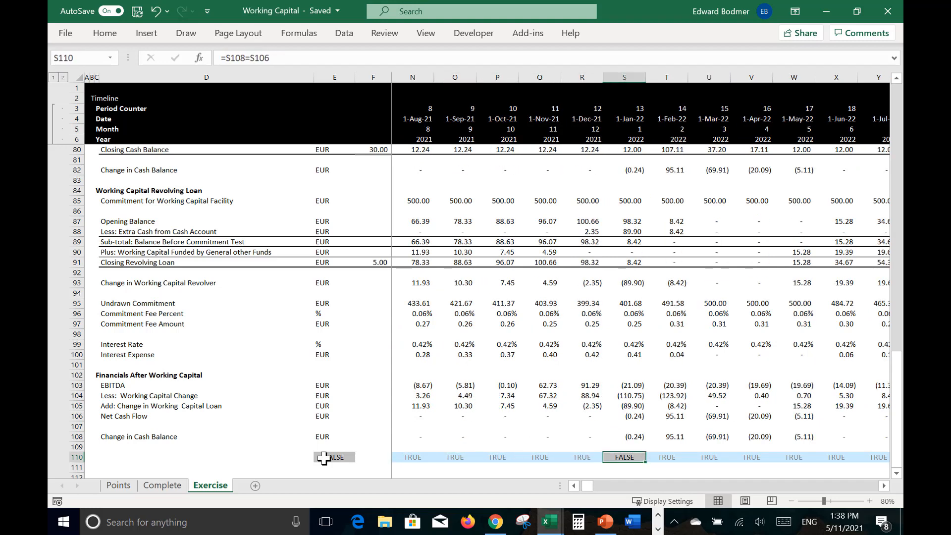
pyautogui.press('Up')
pyautogui.press('Up')
pyautogui.press('Up')
pyautogui.press('Up')
pyautogui.press('Up')
pyautogui.press('Up')
pyautogui.press('Up')
pyautogui.press('Up')
pyautogui.press('Up')
pyautogui.press('Up')
pyautogui.press('Up')
pyautogui.press('Up')
pyautogui.press('Up')
pyautogui.press('Up')
pyautogui.press('Up')
pyautogui.press('Up')
pyautogui.press('Up')
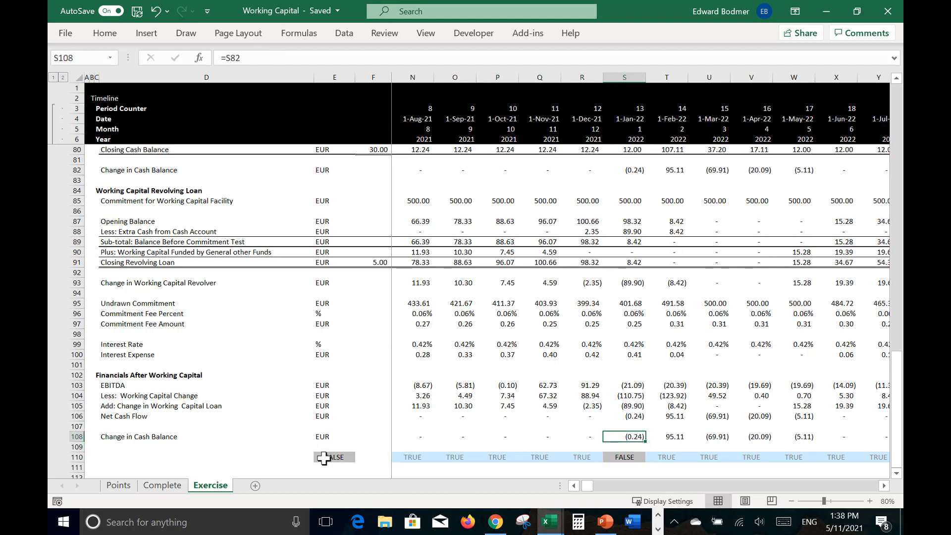
pyautogui.press('Down')
pyautogui.press('Down')
pyautogui.press('Down')
pyautogui.press('Down')
pyautogui.press('Down')
pyautogui.press('Down')
pyautogui.press('Down')
pyautogui.press('Down')
pyautogui.press('Down')
pyautogui.press('Down')
pyautogui.press('Down')
pyautogui.press('Down')
pyautogui.press('Down')
pyautogui.press('Down')
pyautogui.press('Down')
pyautogui.press('Down')
pyautogui.press('Down')
pyautogui.hotkey('ctrl', 'Left')
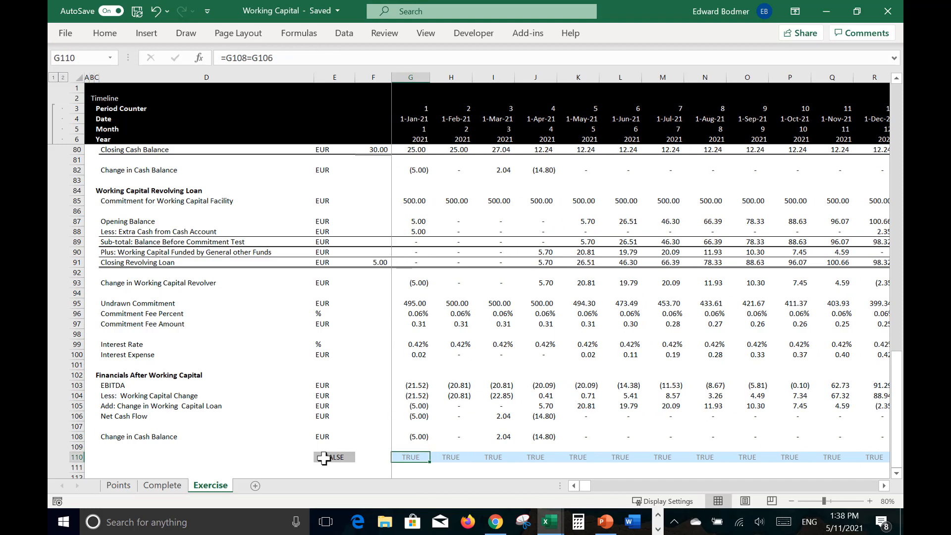
pyautogui.press('F2')
pyautogui.press('BackSpace')
pyautogui.press('BackSpace')
pyautogui.press('BackSpace')
pyautogui.press('BackSpace')
pyautogui.press('BackSpace')
pyautogui.press('BackSpace')
pyautogui.press('BackSpace')
pyautogui.press('BackSpace')
pyautogui.press('BackSpace')
pyautogui.write('rou')
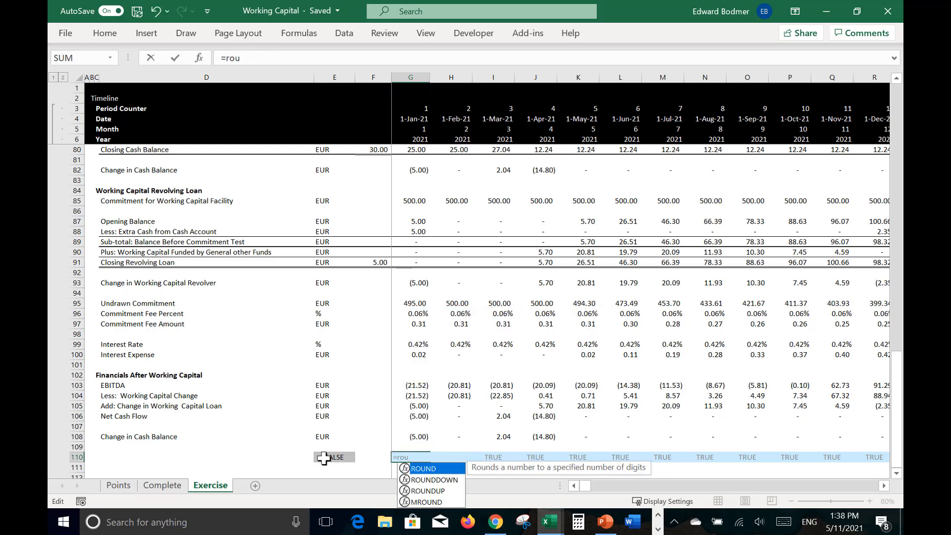
pyautogui.press('Tab')
pyautogui.press('Return')
pyautogui.press('Escape')
pyautogui.press('Escape')
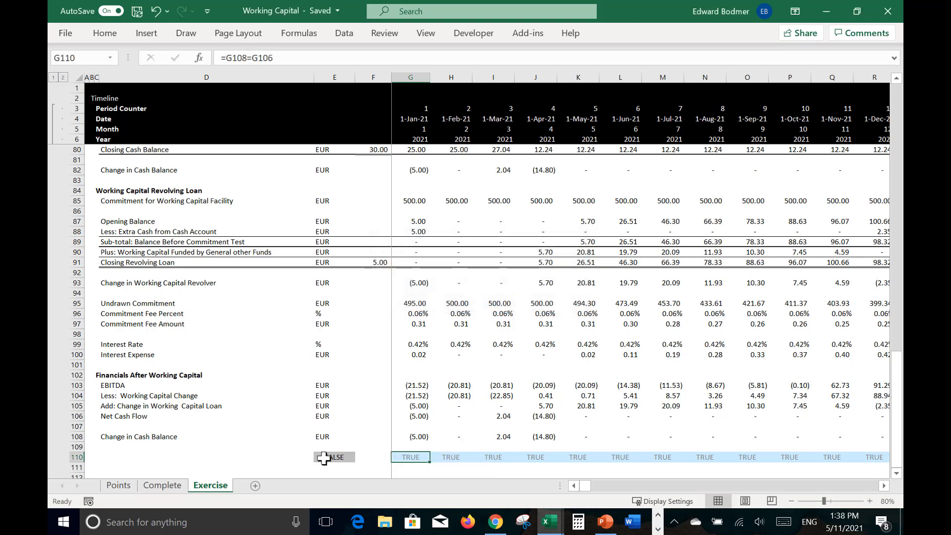
# Step: Replace the check in G110 with =ROUND(G106-G108,0)=0 and fill it across the timeline
pyautogui.write('=roun')
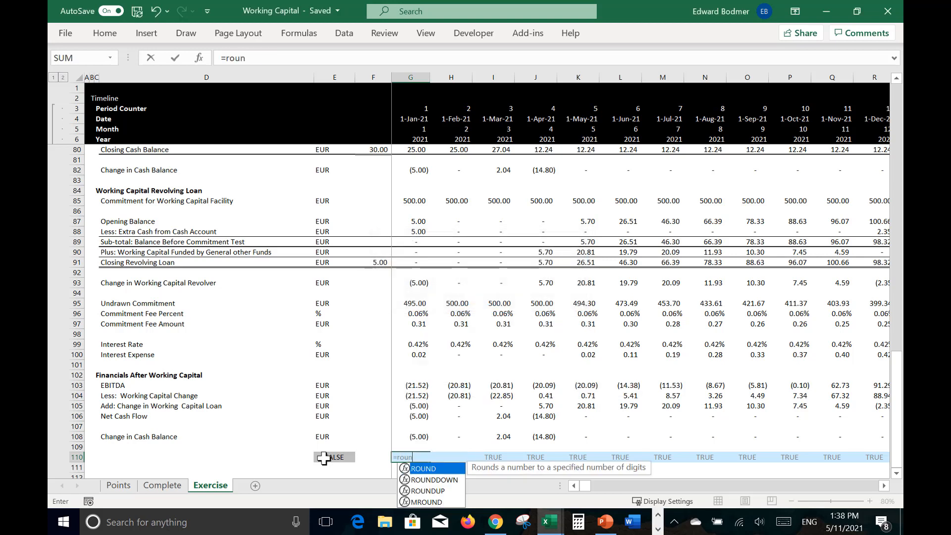
pyautogui.write('d')
pyautogui.press('Tab')
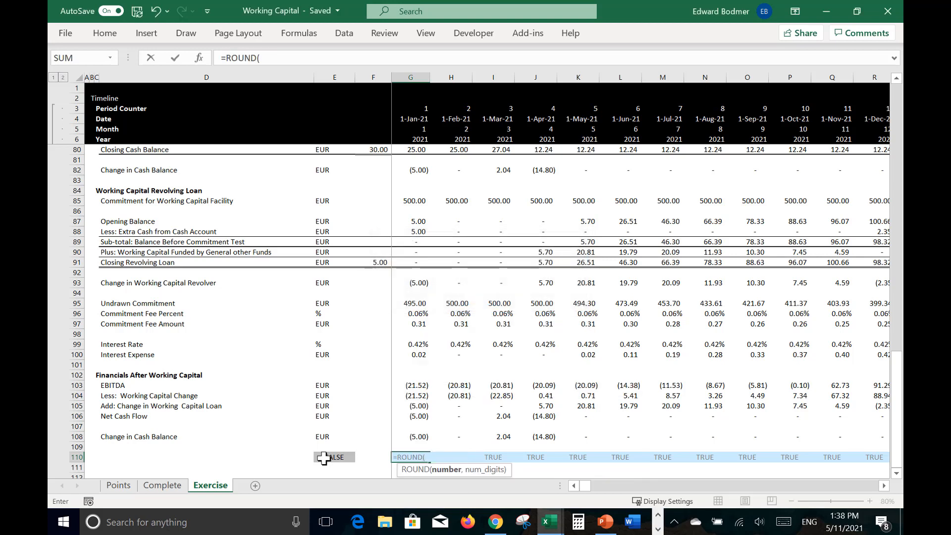
pyautogui.press('Up')
pyautogui.press('Up')
pyautogui.press('Up')
pyautogui.press('Up')
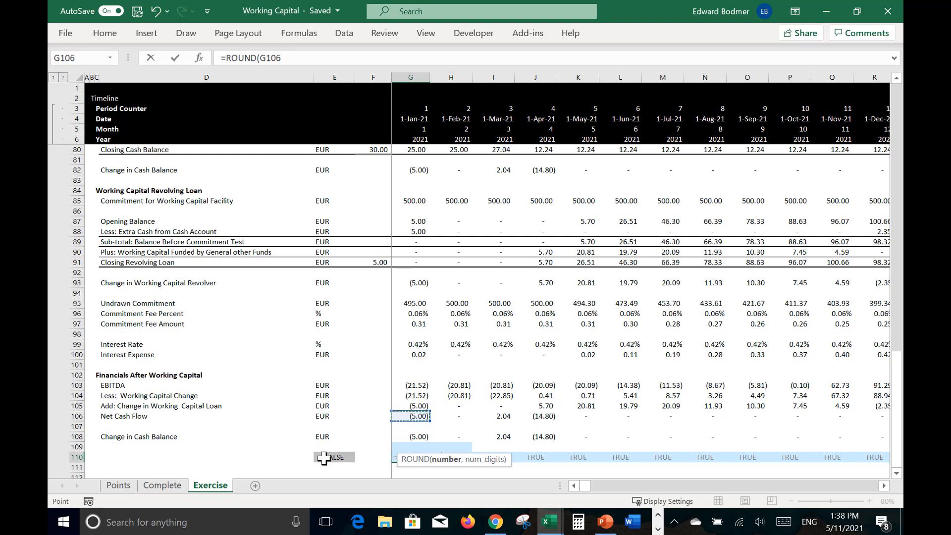
pyautogui.write('-')
pyautogui.press('Up')
pyautogui.press('Up')
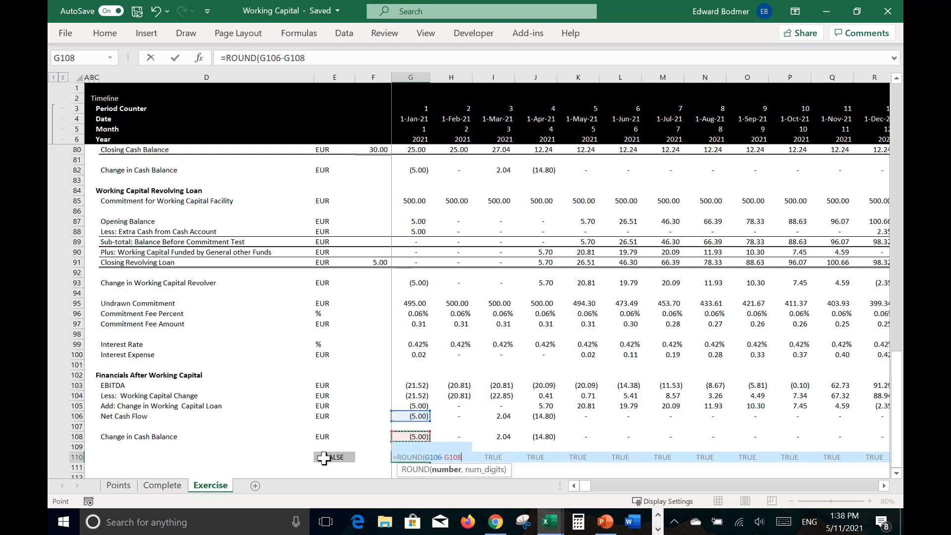
pyautogui.write(',0)=0')
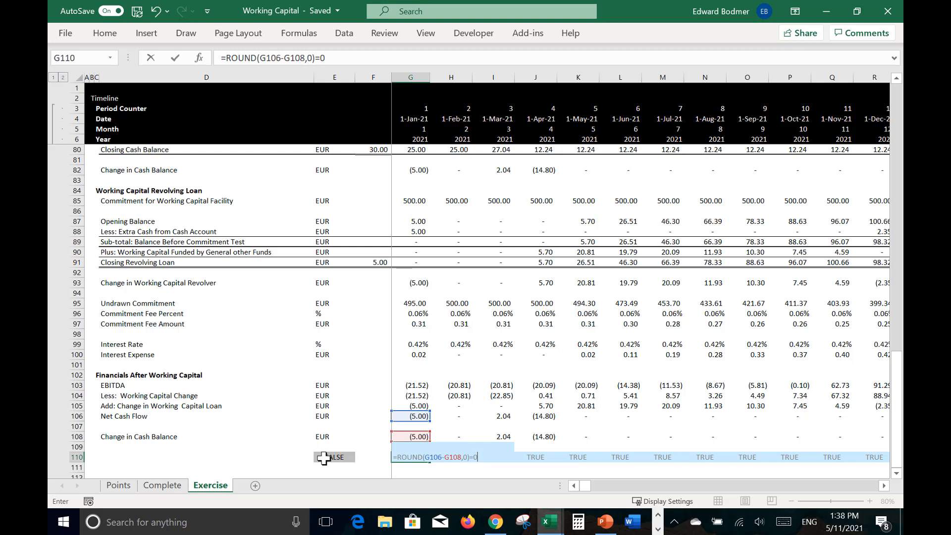
pyautogui.hotkey('ctrl', 'Return')
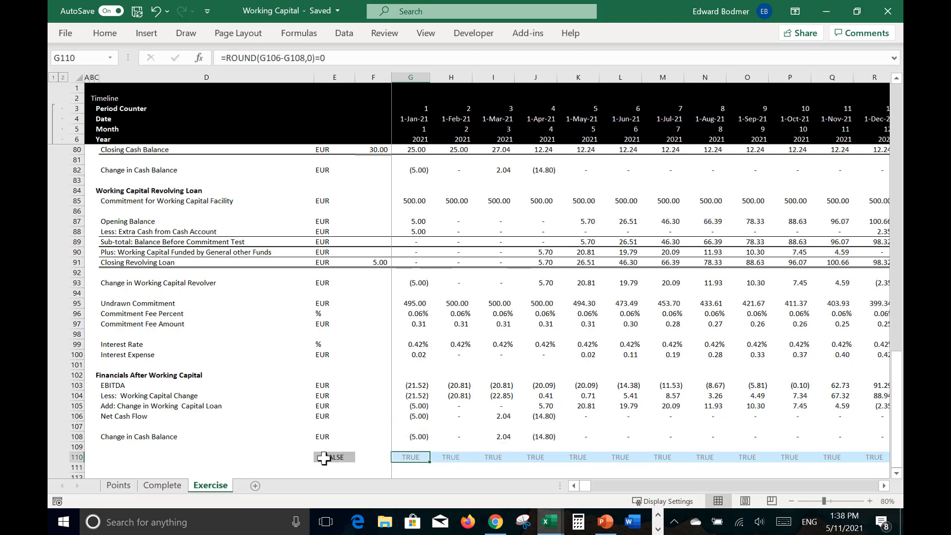
pyautogui.hotkey('ctrl', 'alt', 'r')
# Step: Label the check row as Test in D110
pyautogui.press('Left')
pyautogui.press('Left')
pyautogui.press('Left')
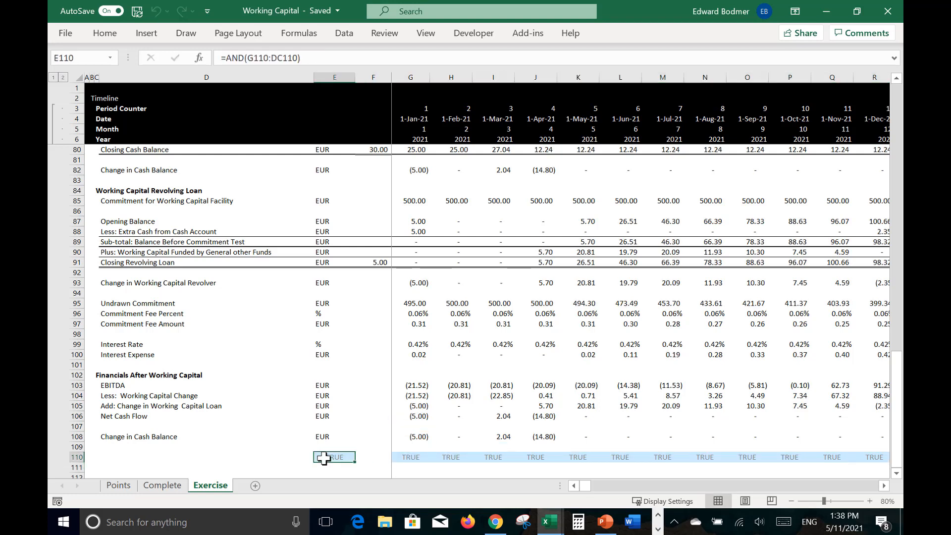
pyautogui.write('Te')
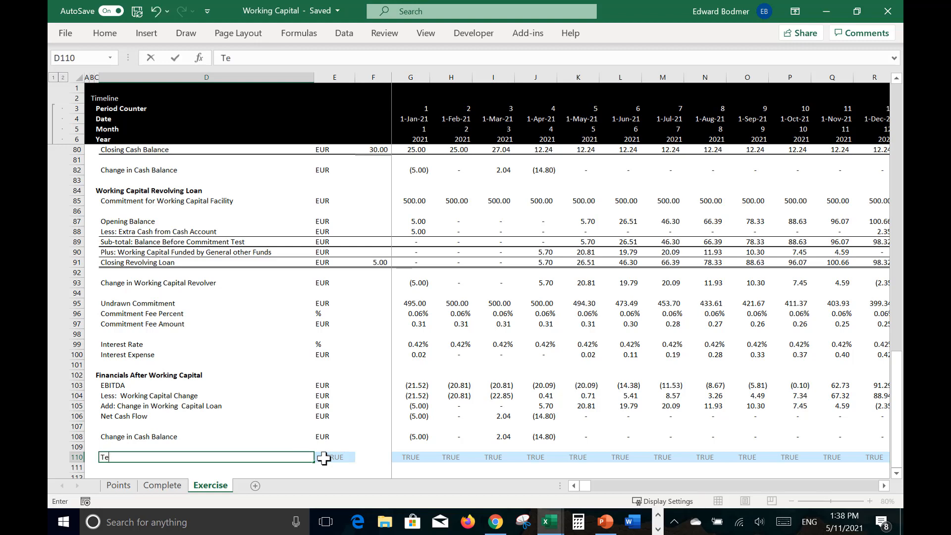
pyautogui.write('st')
pyautogui.press('Return')
# Step: Set the Working Capital Commitment in G28 to 80 and fill it across all years through 2025
pyautogui.press('Up')
pyautogui.press('Right')
pyautogui.press('Right')
pyautogui.press('Right')
pyautogui.press('Right')
pyautogui.press('Right')
pyautogui.press('Right')
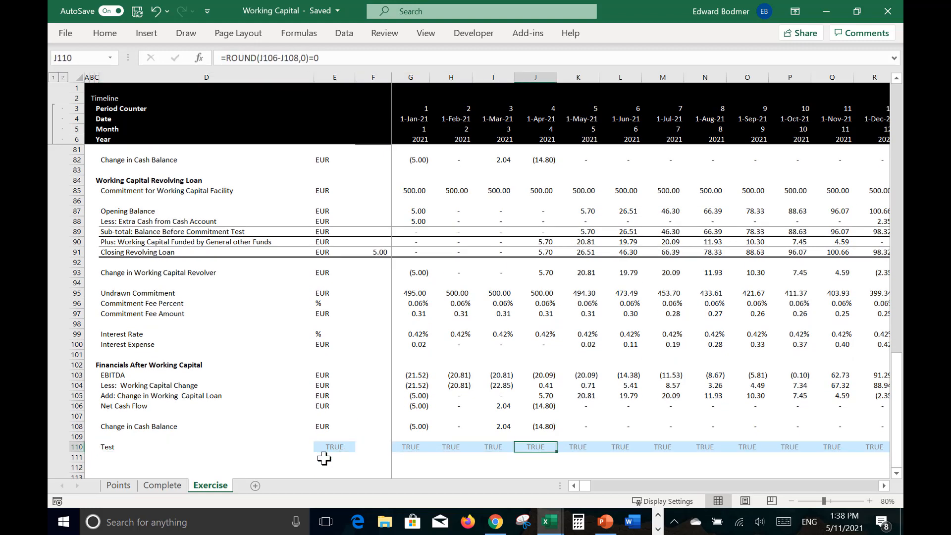
pyautogui.press('Up')
pyautogui.press('Up')
pyautogui.press('Up')
pyautogui.press('Up')
pyautogui.press('Up')
pyautogui.press('Up')
pyautogui.press('Up')
pyautogui.press('Up')
pyautogui.press('Up')
pyautogui.press('Up')
pyautogui.press('Up')
pyautogui.press('Up')
pyautogui.press('Up')
pyautogui.press('Up')
pyautogui.press('Up')
pyautogui.press('Up')
pyautogui.press('Up')
pyautogui.press('Up')
pyautogui.press('Up')
pyautogui.press('Up')
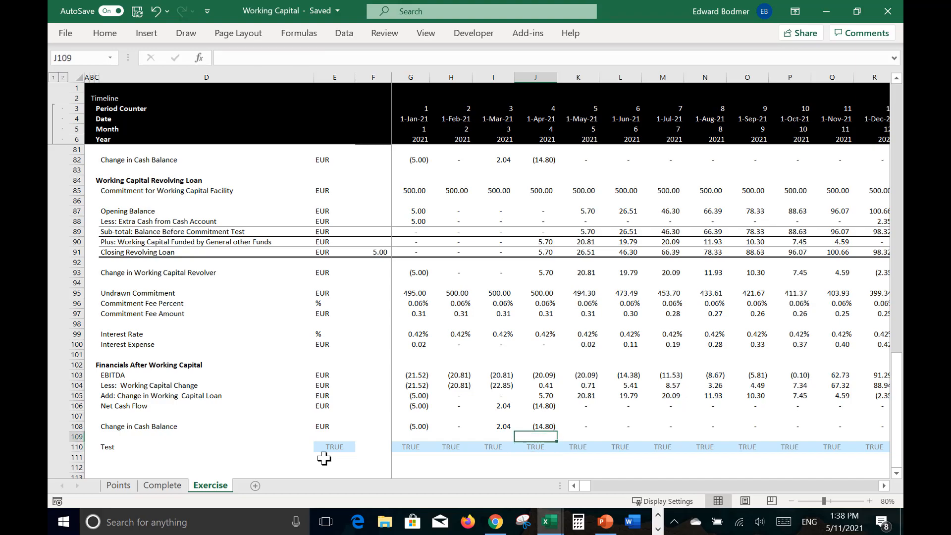
pyautogui.press('Up')
pyautogui.press('Up')
pyautogui.press('Up')
pyautogui.press('Up')
pyautogui.press('Up')
pyautogui.press('Up')
pyautogui.press('Up')
pyautogui.press('Up')
pyautogui.press('Up')
pyautogui.press('Up')
pyautogui.press('Up')
pyautogui.press('Up')
pyautogui.press('Up')
pyautogui.press('Up')
pyautogui.press('Up')
pyautogui.press('Up')
pyautogui.press('Up')
pyautogui.press('Up')
pyautogui.press('Up')
pyautogui.press('Up')
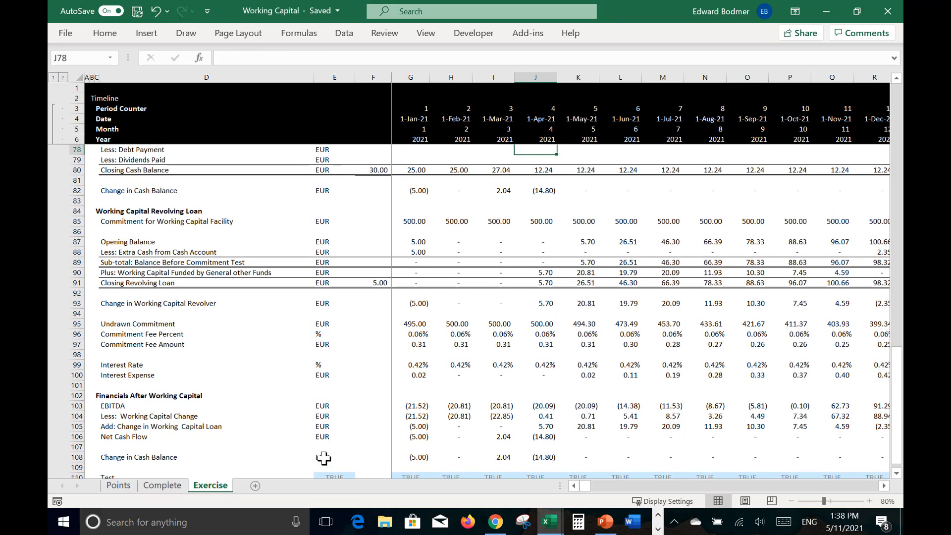
pyautogui.press('Up')
pyautogui.press('Up')
pyautogui.press('Up')
pyautogui.press('Up')
pyautogui.press('Up')
pyautogui.press('Up')
pyautogui.press('Up')
pyautogui.press('Up')
pyautogui.press('Up')
pyautogui.press('Up')
pyautogui.press('Up')
pyautogui.press('Up')
pyautogui.press('Up')
pyautogui.press('Up')
pyautogui.press('Up')
pyautogui.press('Up')
pyautogui.press('Up')
pyautogui.press('Up')
pyautogui.press('Up')
pyautogui.press('Up')
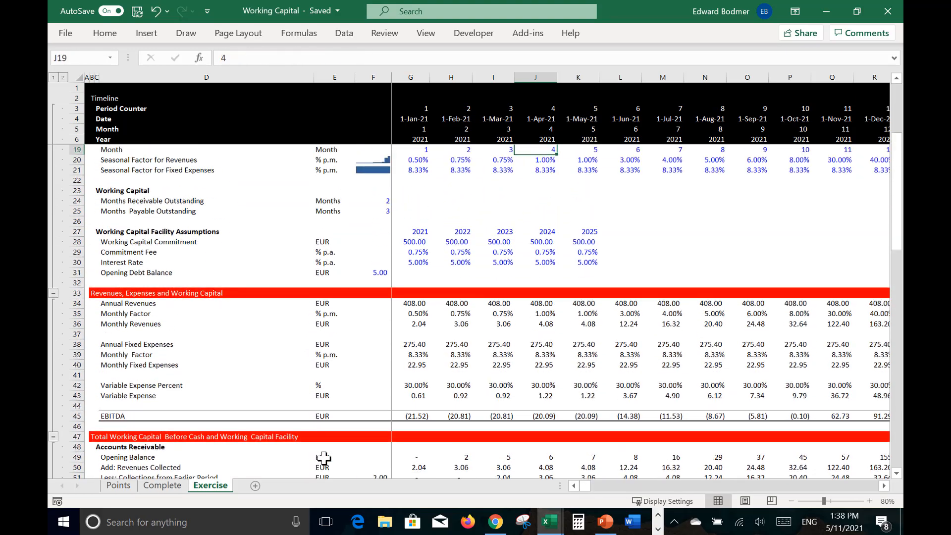
pyautogui.press('Down')
pyautogui.press('Down')
pyautogui.press('Down')
pyautogui.press('Down')
pyautogui.press('Down')
pyautogui.press('Down')
pyautogui.press('Down')
pyautogui.press('Down')
pyautogui.press('Down')
pyautogui.press('Down')
pyautogui.press('Down')
pyautogui.press('Down')
pyautogui.press('Left')
pyautogui.press('Down')
pyautogui.press('Down')
pyautogui.press('Down')
pyautogui.press('Down')
pyautogui.press('Down')
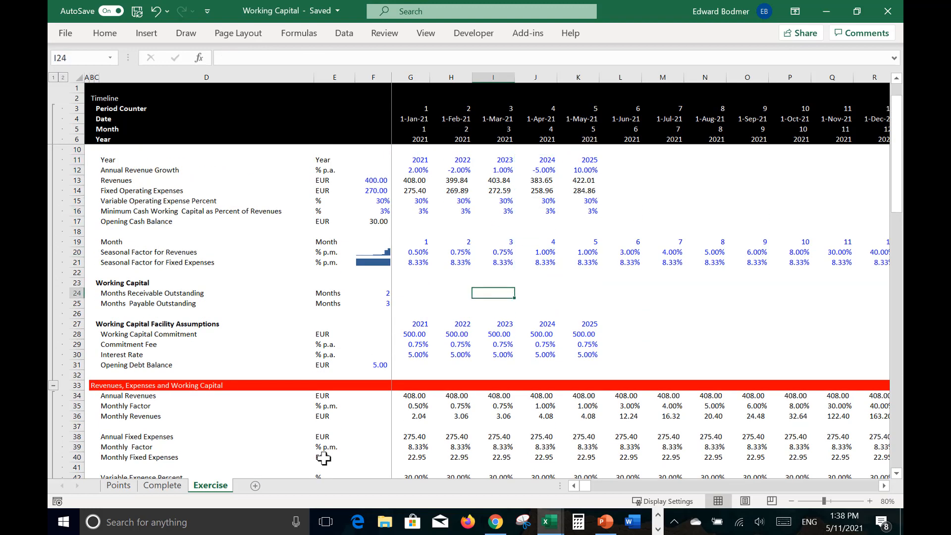
pyautogui.press('Left')
pyautogui.press('Left')
pyautogui.press('Left')
pyautogui.press('Right')
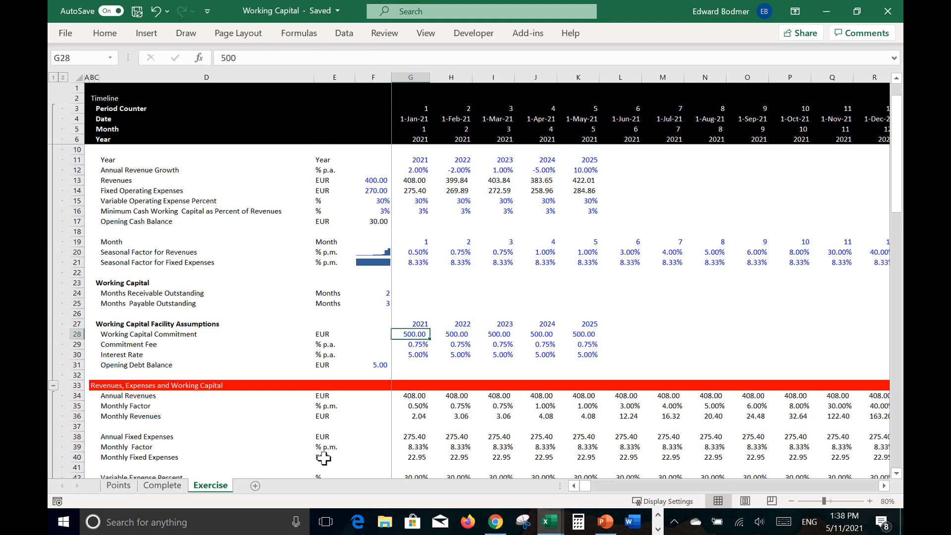
pyautogui.write('80')
pyautogui.press('Return')
pyautogui.press('Up')
pyautogui.hotkey('ctrl', 'shift', 'Right')
pyautogui.hotkey('ctrl', 'r')
# Step: Check the Closing Revolving Loan row across the timeline against the facility commitment in row 85
pyautogui.press('Down')
pyautogui.press('Down')
pyautogui.press('Down')
pyautogui.press('Down')
pyautogui.press('Down')
pyautogui.press('Down')
pyautogui.press('Down')
pyautogui.press('Down')
pyautogui.press('Down')
pyautogui.press('Down')
pyautogui.press('Down')
pyautogui.press('Down')
pyautogui.press('Down')
pyautogui.press('Down')
pyautogui.press('Down')
pyautogui.press('Down')
pyautogui.press('Down')
pyautogui.press('Down')
pyautogui.press('Down')
pyautogui.press('Down')
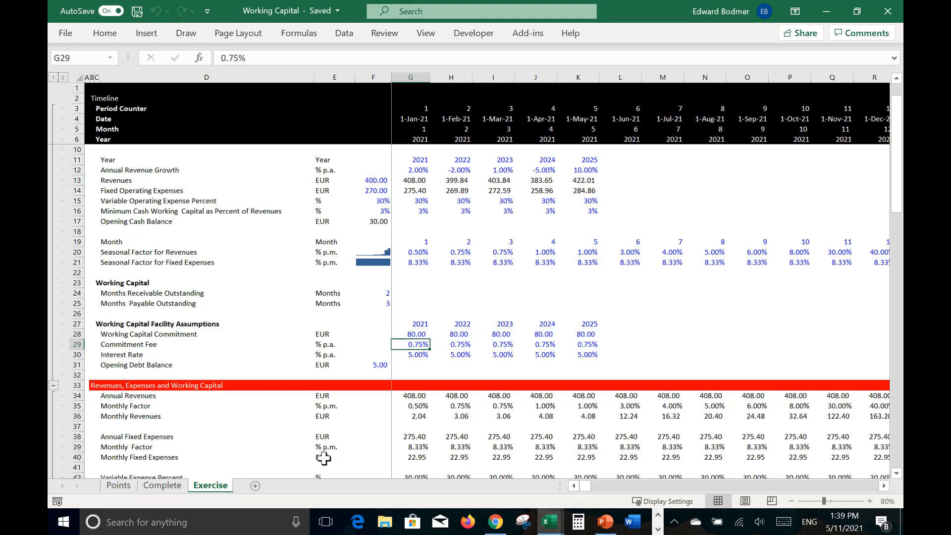
pyautogui.press('Down')
pyautogui.press('Down')
pyautogui.press('Down')
pyautogui.press('Down')
pyautogui.press('Down')
pyautogui.press('Down')
pyautogui.press('Down')
pyautogui.press('Down')
pyautogui.press('Down')
pyautogui.press('Down')
pyautogui.press('Down')
pyautogui.press('Down')
pyautogui.press('Down')
pyautogui.press('Down')
pyautogui.press('Down')
pyautogui.press('Down')
pyautogui.press('Down')
pyautogui.press('Down')
pyautogui.press('Down')
pyautogui.press('Down')
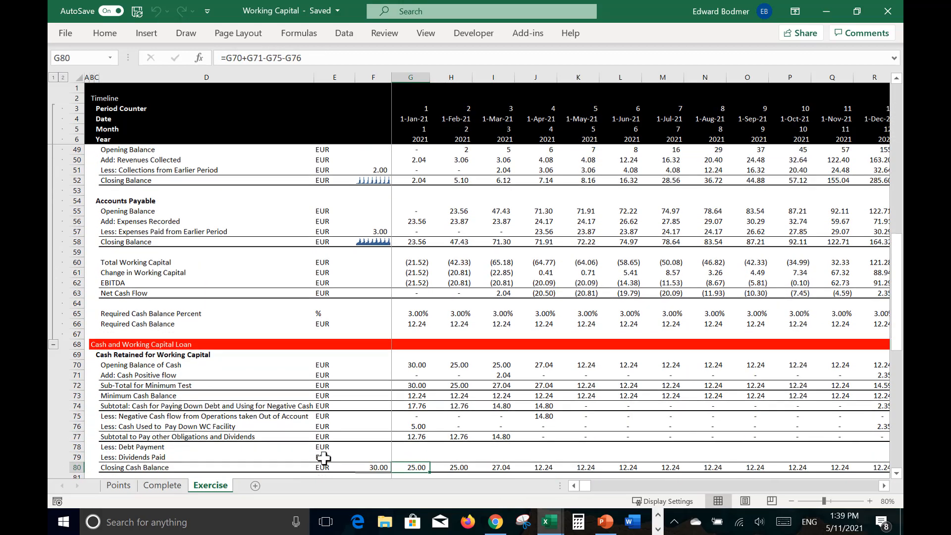
pyautogui.press('Down')
pyautogui.press('Down')
pyautogui.press('Up')
pyautogui.press('Up')
pyautogui.press('Up')
pyautogui.press('Up')
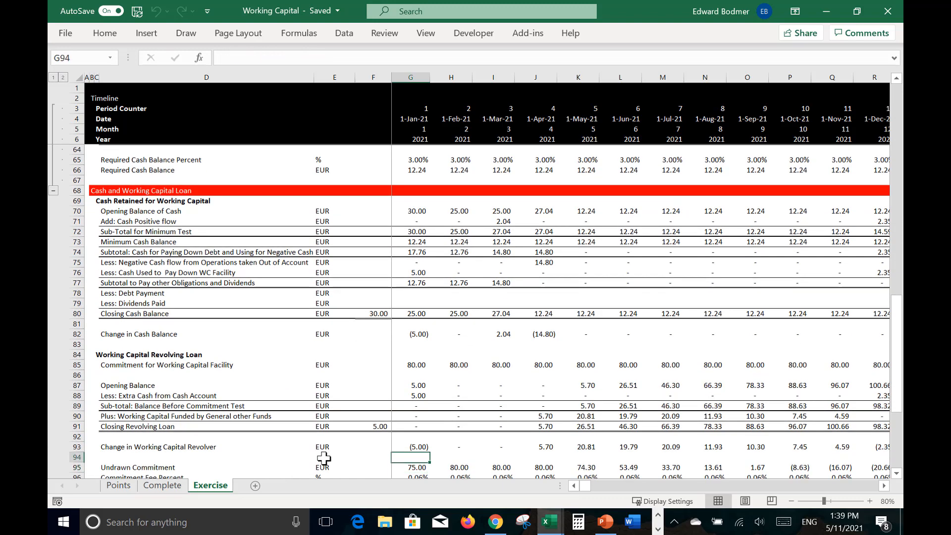
pyautogui.press('Right')
pyautogui.press('Right')
pyautogui.press('Right')
pyautogui.press('Right')
pyautogui.press('Right')
pyautogui.press('Right')
pyautogui.press('Right')
pyautogui.press('Right')
pyautogui.press('Right')
pyautogui.press('Right')
pyautogui.press('Right')
pyautogui.press('Right')
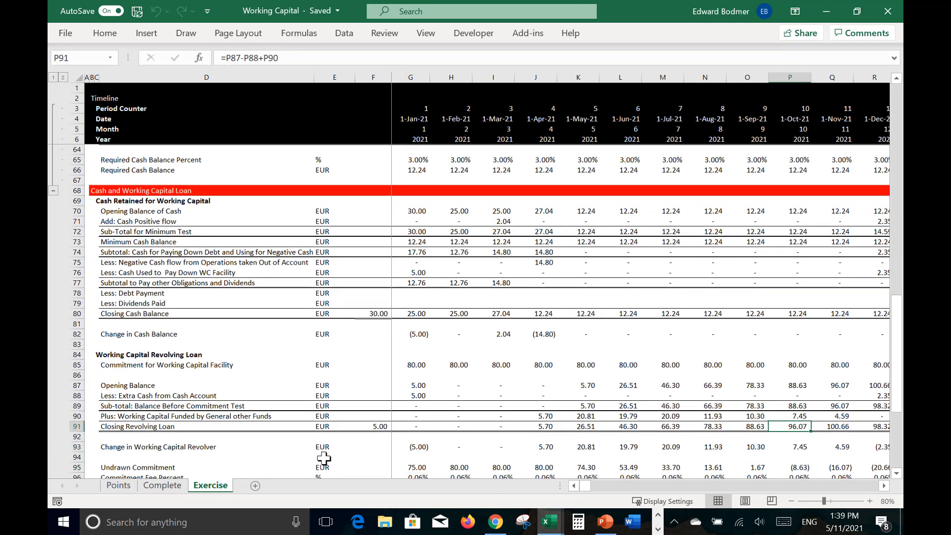
pyautogui.press('Right')
pyautogui.press('Left')
pyautogui.press('Left')
pyautogui.press('Left')
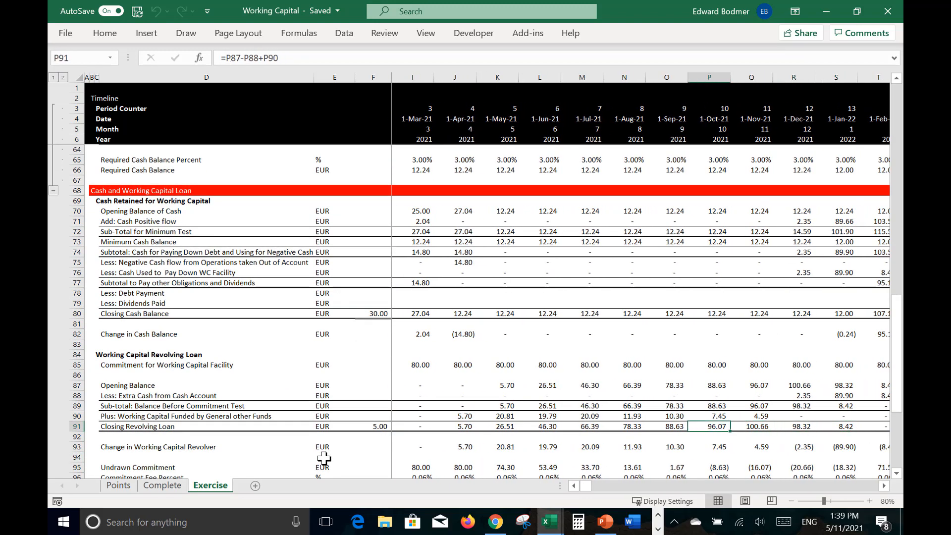
pyautogui.press('Right')
pyautogui.press('Right')
pyautogui.press('Right')
pyautogui.press('Right')
pyautogui.press('Right')
pyautogui.press('Right')
pyautogui.press('Right')
pyautogui.press('Right')
pyautogui.press('Right')
pyautogui.press('Right')
pyautogui.press('Right')
pyautogui.press('Right')
pyautogui.press('Right')
pyautogui.press('Right')
pyautogui.press('Right')
pyautogui.press('Right')
pyautogui.press('Right')
pyautogui.press('Right')
pyautogui.press('Right')
pyautogui.press('Right')
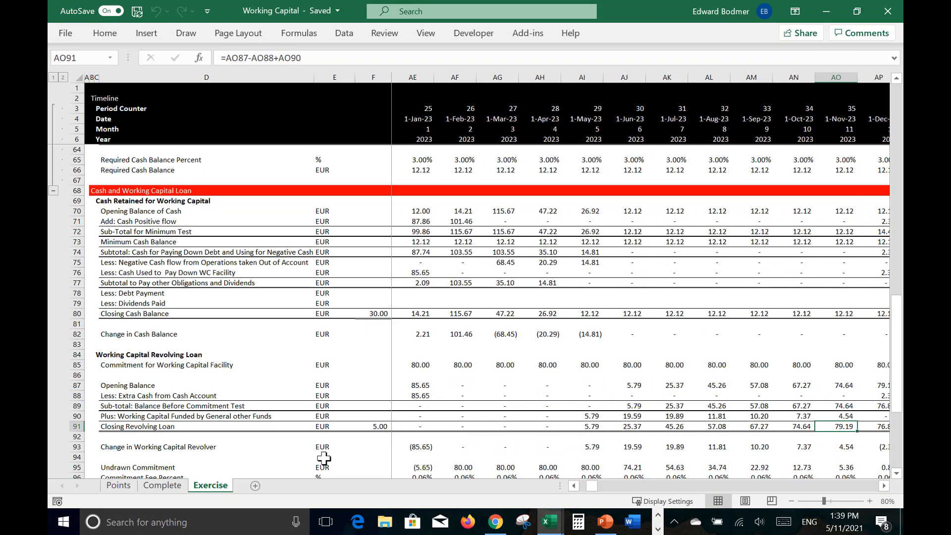
pyautogui.press('Left')
pyautogui.press('Left')
pyautogui.press('Left')
pyautogui.press('Left')
pyautogui.press('Left')
pyautogui.press('Left')
pyautogui.press('Left')
pyautogui.press('Left')
pyautogui.press('Left')
pyautogui.press('Left')
pyautogui.press('Left')
pyautogui.press('Left')
pyautogui.press('Left')
pyautogui.press('Left')
pyautogui.press('Left')
pyautogui.press('Left')
pyautogui.press('Left')
pyautogui.press('Left')
pyautogui.press('Left')
pyautogui.press('Left')
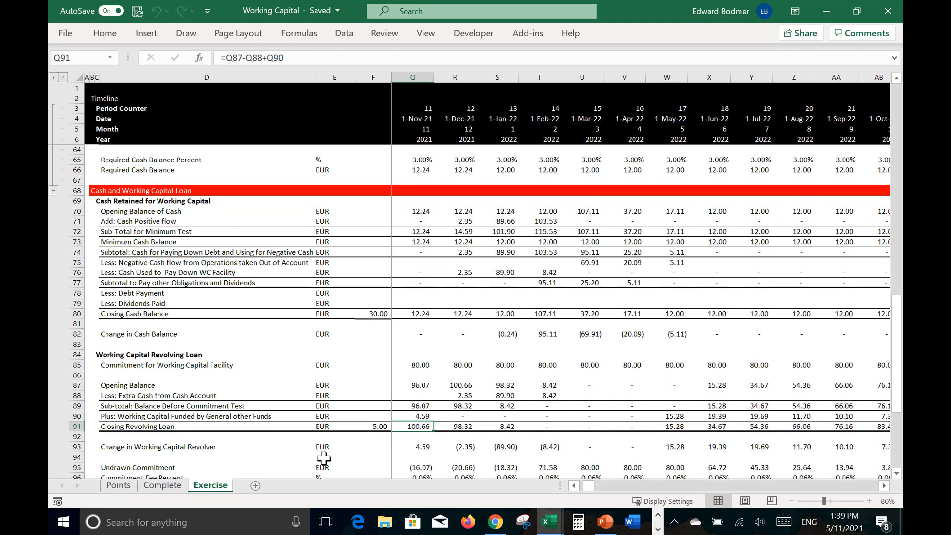
pyautogui.press('Right')
pyautogui.press('Right')
pyautogui.press('Right')
pyautogui.press('Right')
pyautogui.press('Right')
pyautogui.press('Right')
pyautogui.press('Right')
pyautogui.press('Right')
pyautogui.press('Right')
pyautogui.press('Right')
pyautogui.press('Right')
pyautogui.press('Right')
pyautogui.press('Right')
# Step: Insert a row above Plus: Working Capital Funded by General other Funds and label it Remaining Amount to Borrow
pyautogui.press('Left')
pyautogui.press('Left')
pyautogui.press('Left')
pyautogui.press('Left')
pyautogui.press('Left')
pyautogui.press('Up')
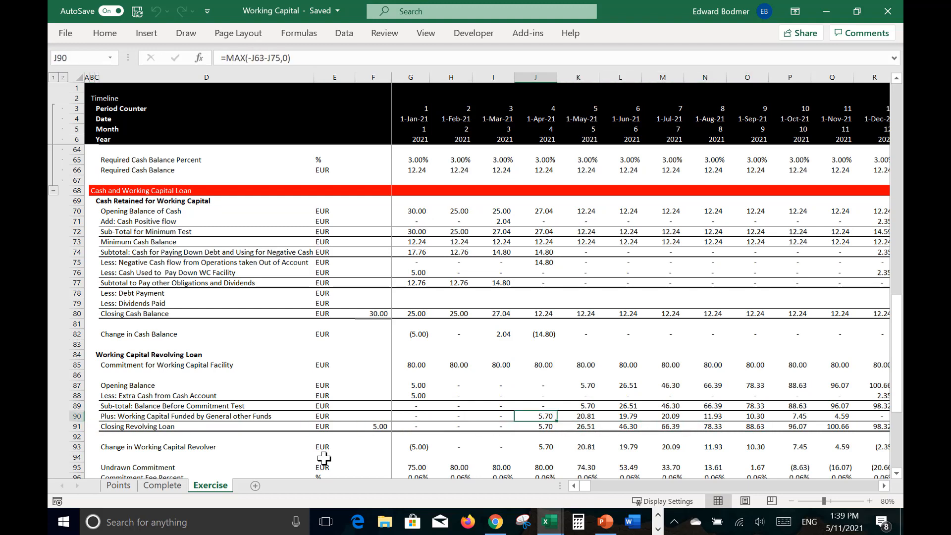
pyautogui.hotkey('shift', 'space')
pyautogui.hotkey('ctrl', 'shift', '=')
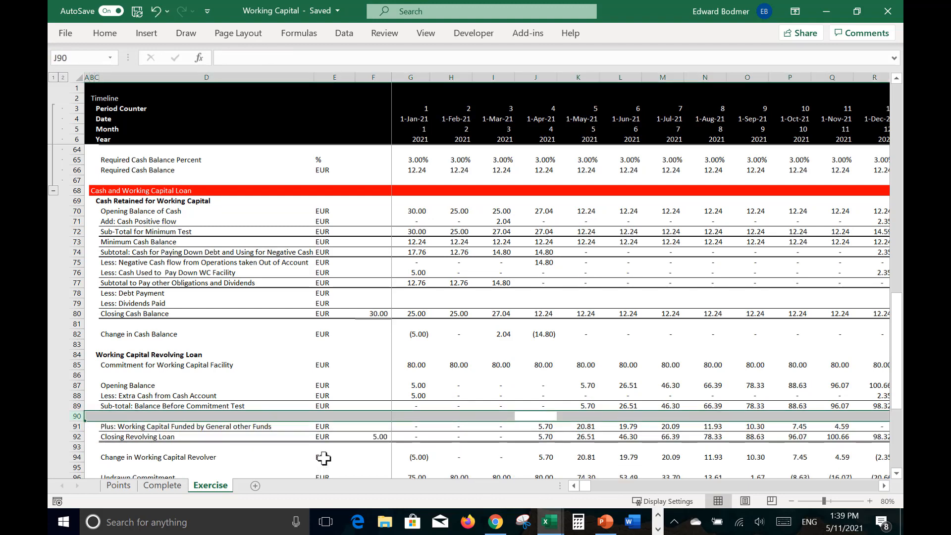
pyautogui.press('Home')
pyautogui.press('Right')
pyautogui.press('Right')
pyautogui.press('Right')
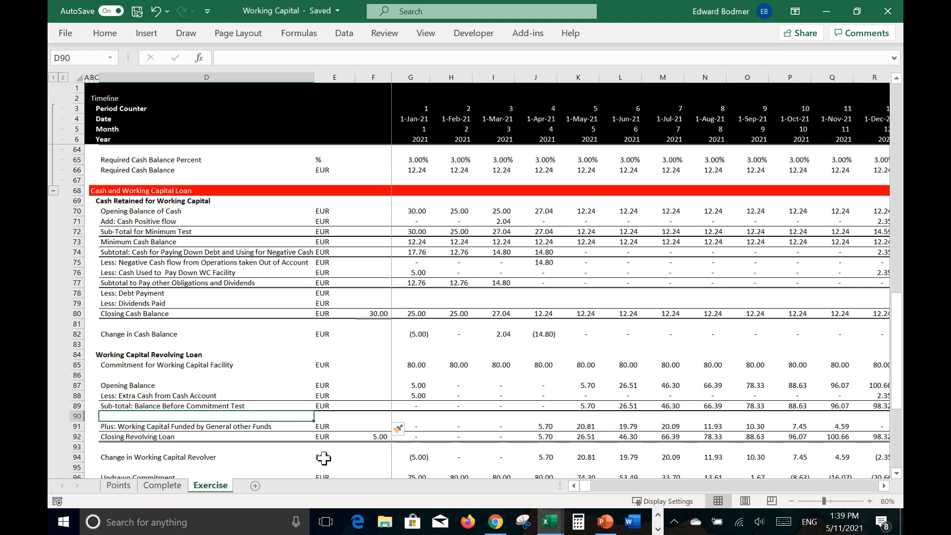
pyautogui.write('Remaining Amount to Borrow')
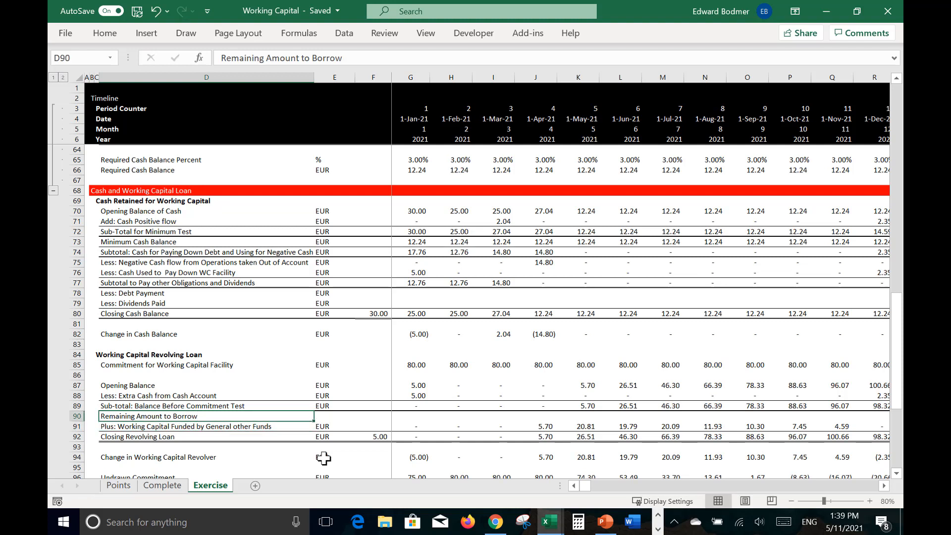
# Step: Copy the EUR unit from the row above into E90 of the Remaining Amount to Borrow row
pyautogui.press('Tab')
pyautogui.hotkey('ctrl', 'd')
pyautogui.press('Right')
pyautogui.press('Right')
pyautogui.press('Left')
pyautogui.press('Left')
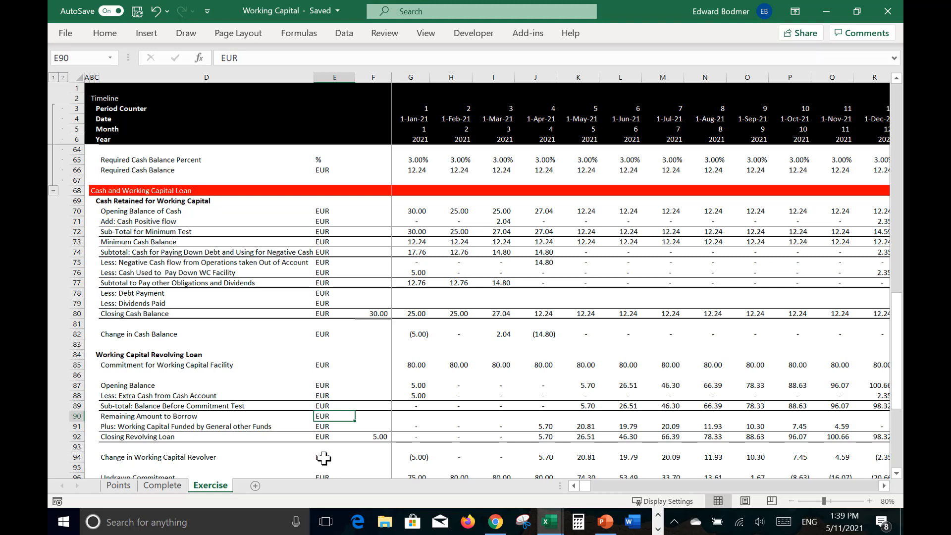
pyautogui.hotkey('ctrl', 'f')
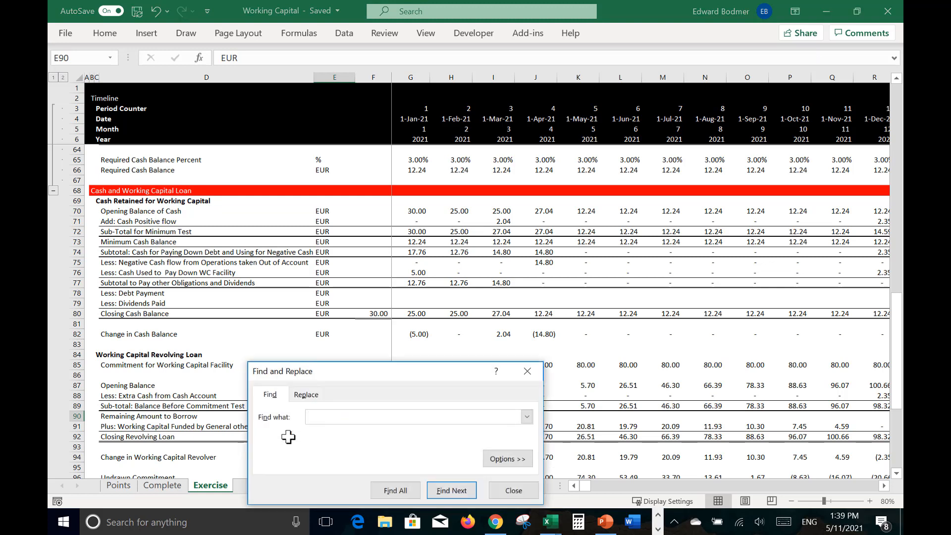
pyautogui.press('Escape')
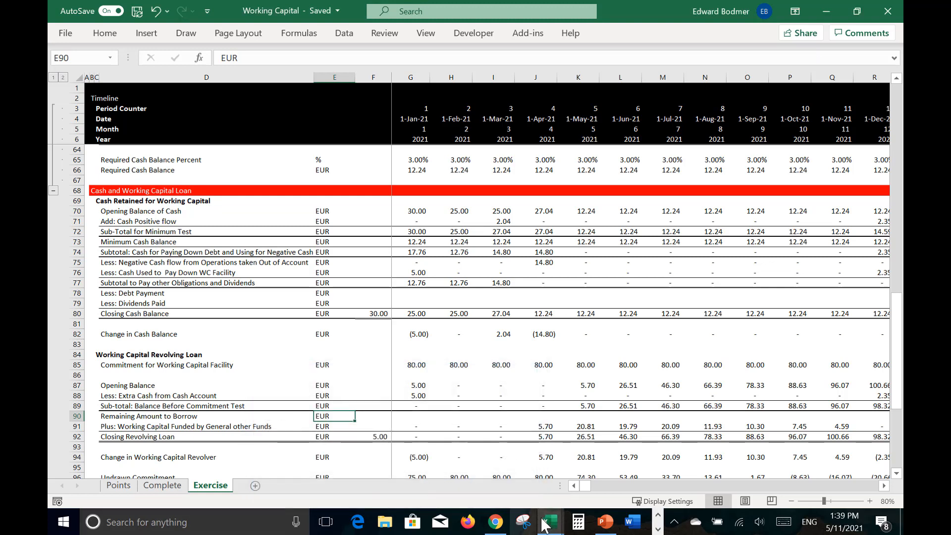
# Step: Switch to the Generic-Macros workbook
pyautogui.click(555, 528)
pyautogui.click(613, 488)
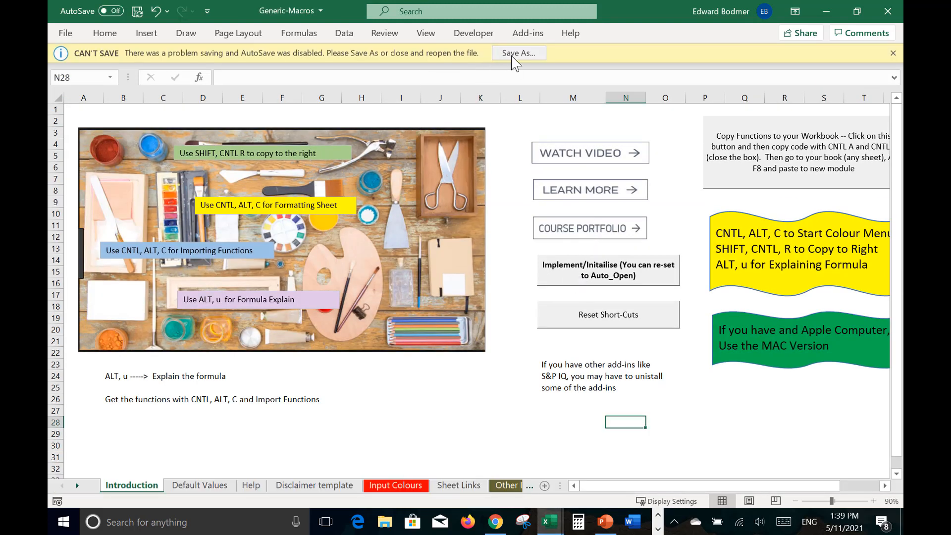
pyautogui.click(513, 55)
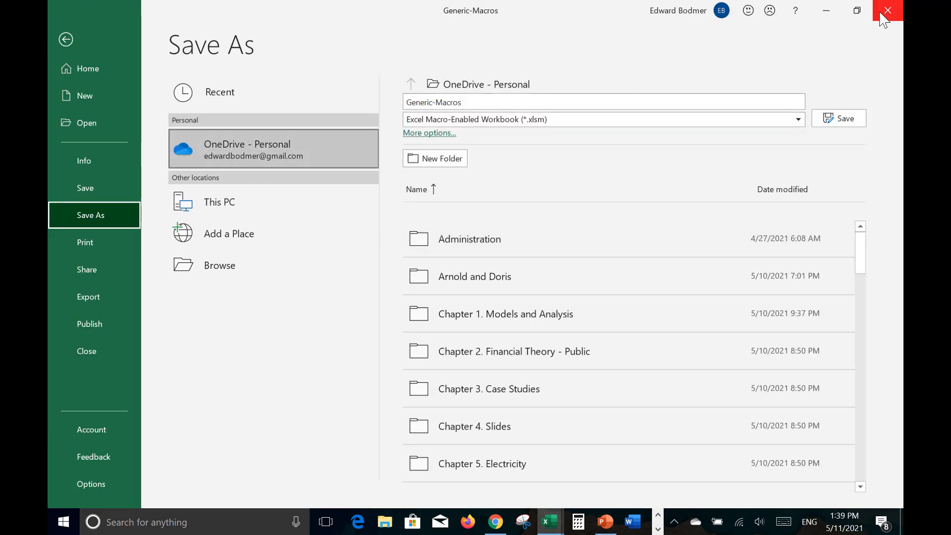
pyautogui.click(881, 14)
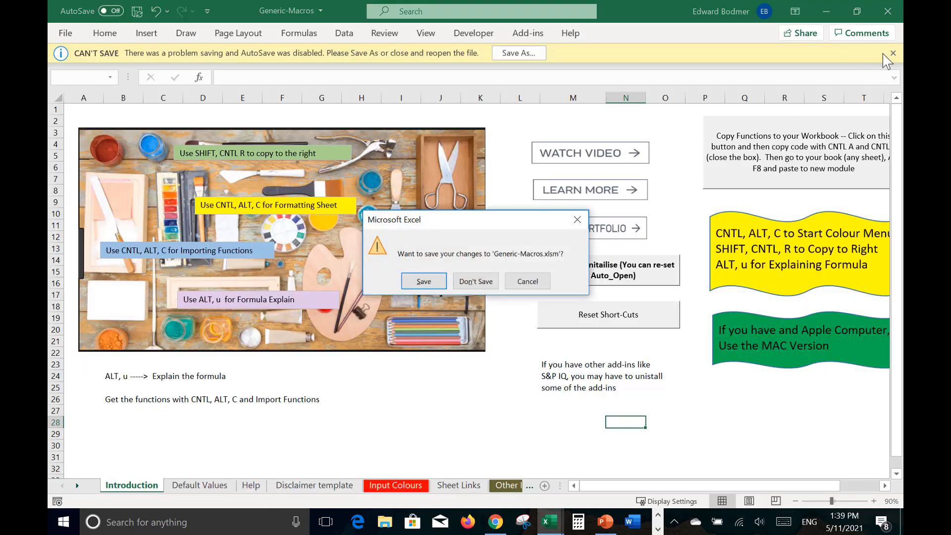
pyautogui.click(528, 281)
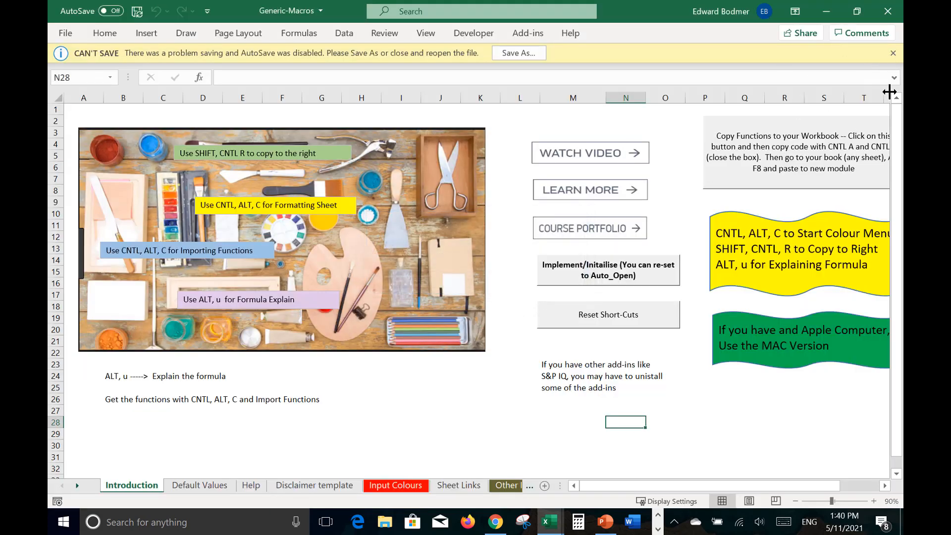
# Step: Dismiss the save warning and run the Implement/Initialise macro to reactivate the macro shortcuts
pyautogui.click(893, 53)
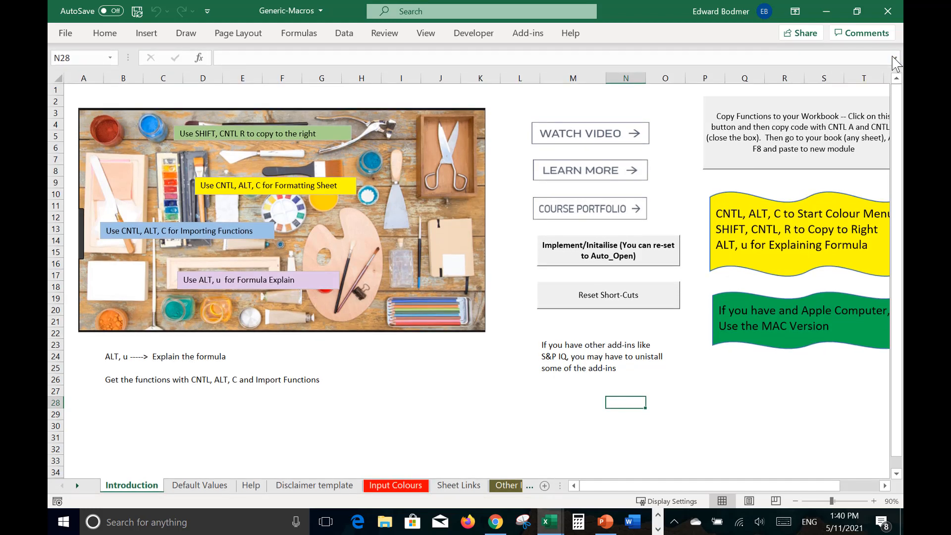
pyautogui.click(576, 260)
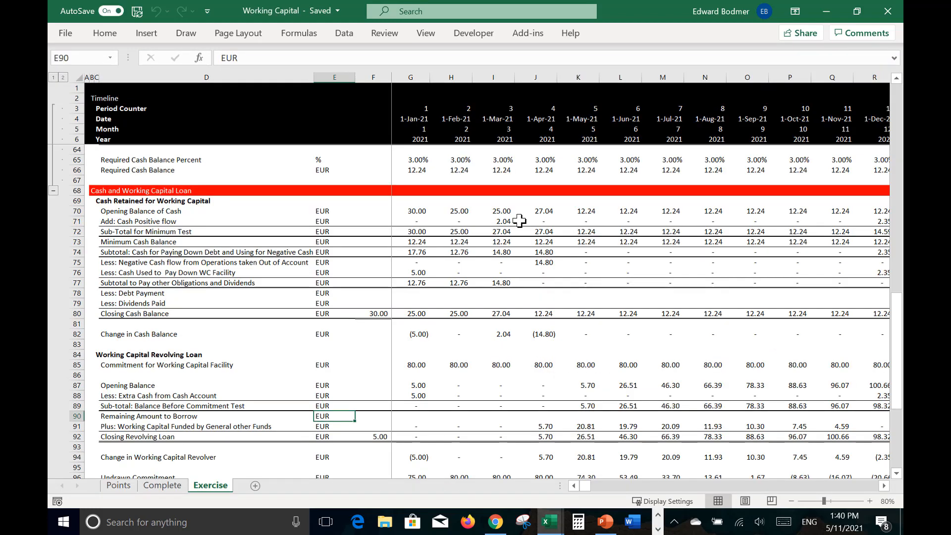
# Step: Select the Sub-total: Balance Before Commitment Test row from D89 to the end of the timeline
pyautogui.press('Left')
pyautogui.press('Left')
pyautogui.press('Up')
pyautogui.press('Right')
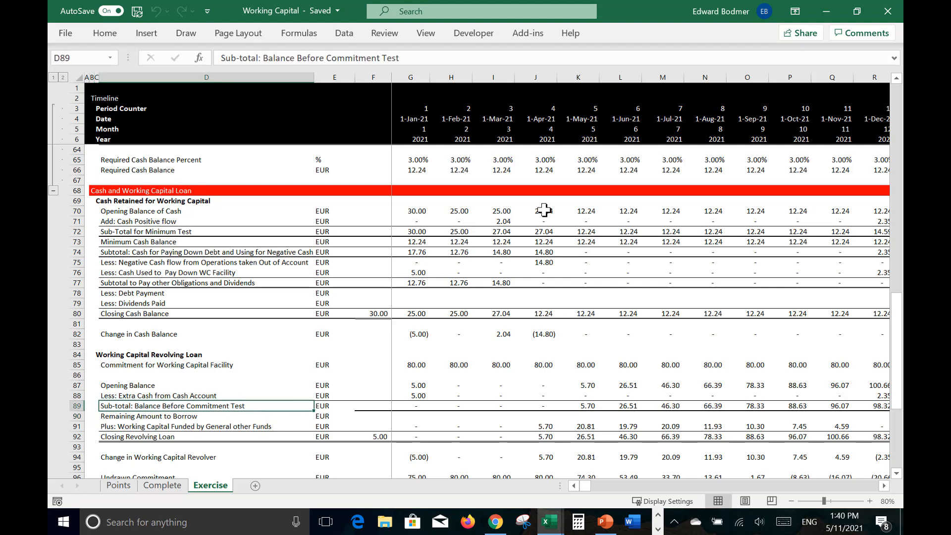
pyautogui.hotkey('shift', 'Right')
pyautogui.hotkey('shift', 'Right')
pyautogui.hotkey('shift', 'Right')
pyautogui.hotkey('ctrl', 'shift', 'Right')
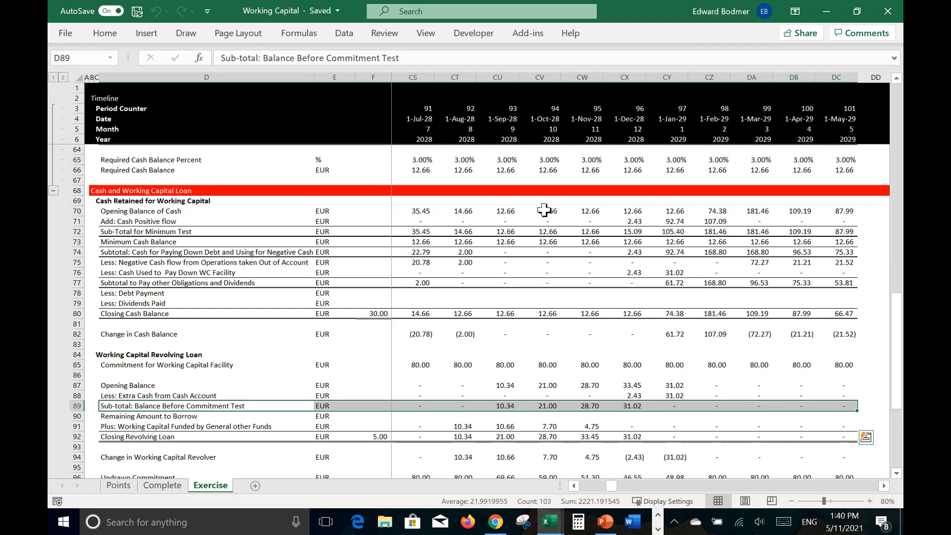
# Step: Calculate the Remaining Amount to Borrow in G90 with =G85-G87-G88
pyautogui.press('Down')
pyautogui.press('Right')
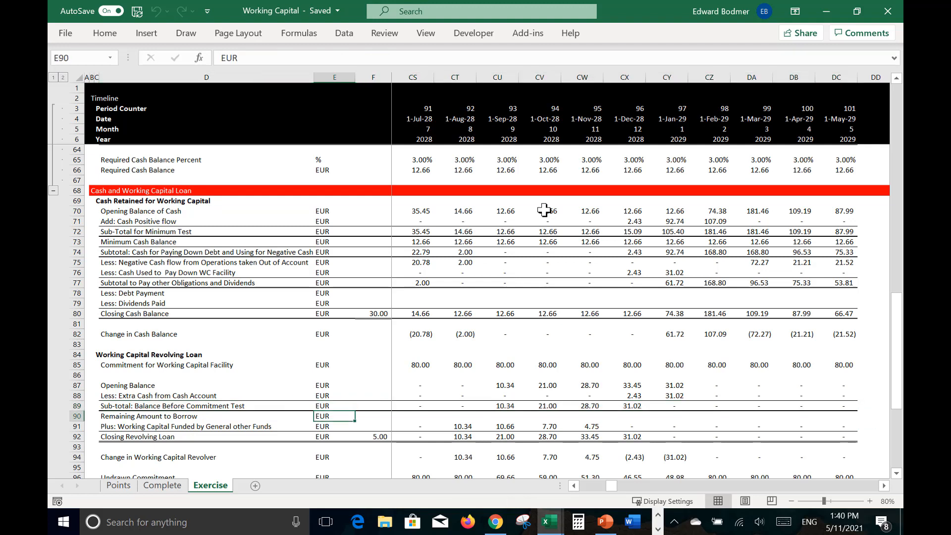
pyautogui.press('Right')
pyautogui.press('Right')
pyautogui.press('Right')
pyautogui.press('Right')
pyautogui.press('Left')
pyautogui.press('Left')
pyautogui.press('Left')
pyautogui.press('Right')
pyautogui.write('=')
pyautogui.press('Up')
pyautogui.press('Up')
pyautogui.press('Up')
pyautogui.press('Up')
pyautogui.press('Up')
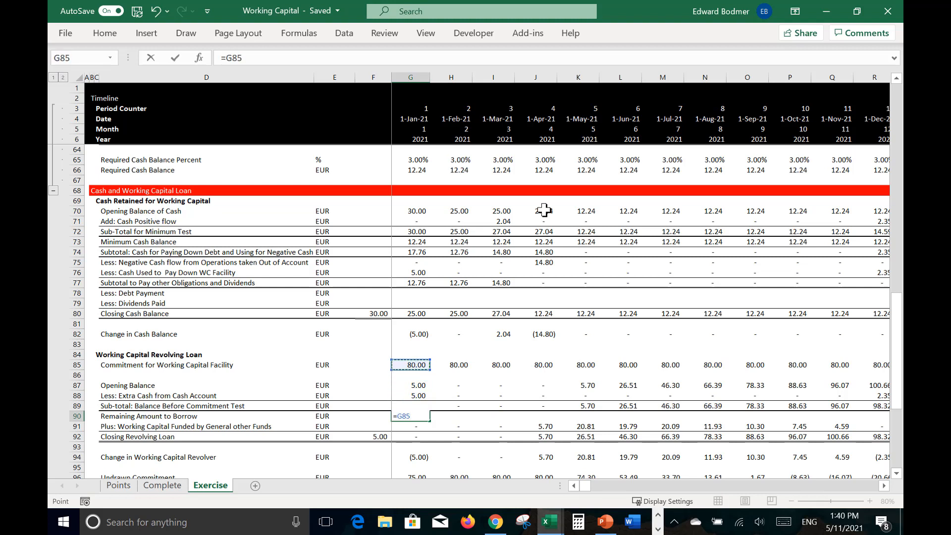
pyautogui.write('-')
pyautogui.press('Up')
pyautogui.press('Up')
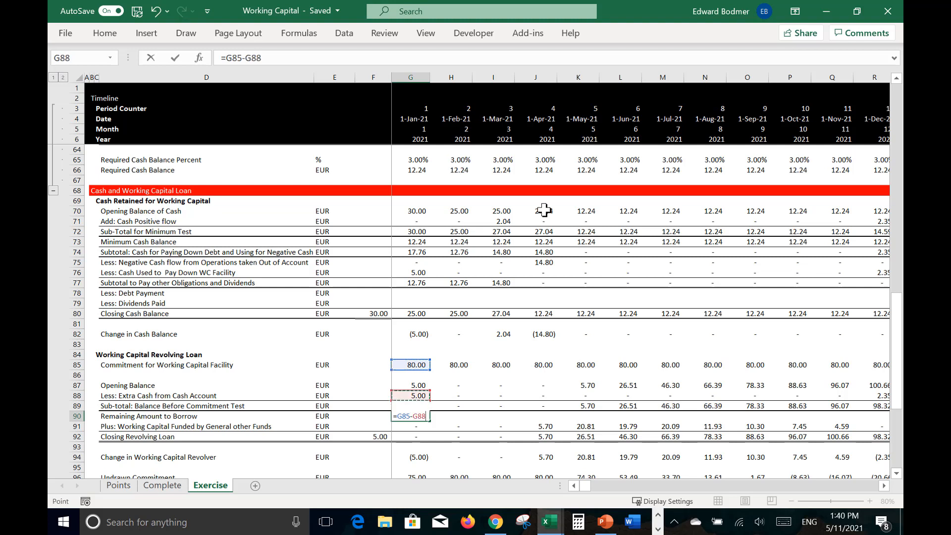
pyautogui.press('Up')
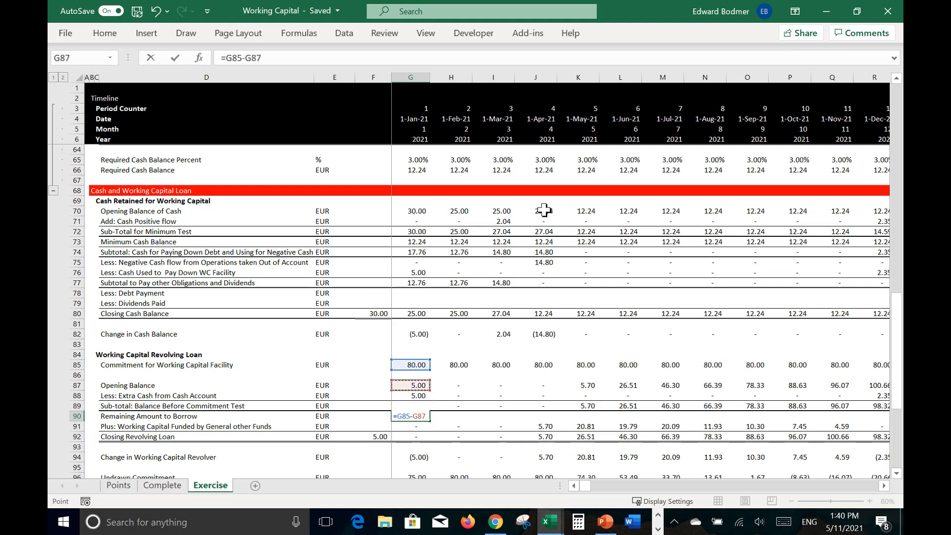
pyautogui.write('-')
pyautogui.press('Up')
pyautogui.press('Up')
pyautogui.hotkey('ctrl', 'Return')
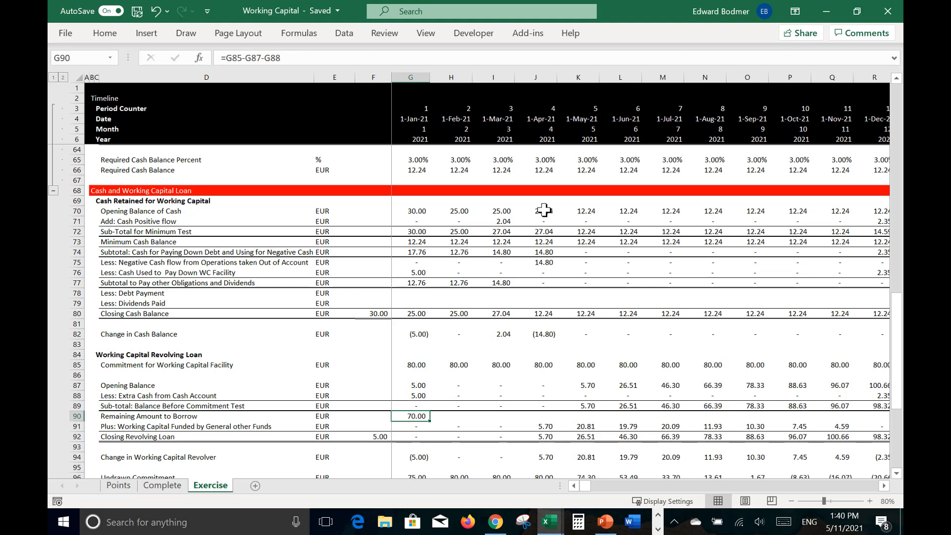
# Step: Correct the G90 formula to =G85-G87+G88 and fill it across the timeline
pyautogui.press('XF86AudioLowerVolume')
pyautogui.press('F2')
pyautogui.press('XF86AudioLowerVolume')
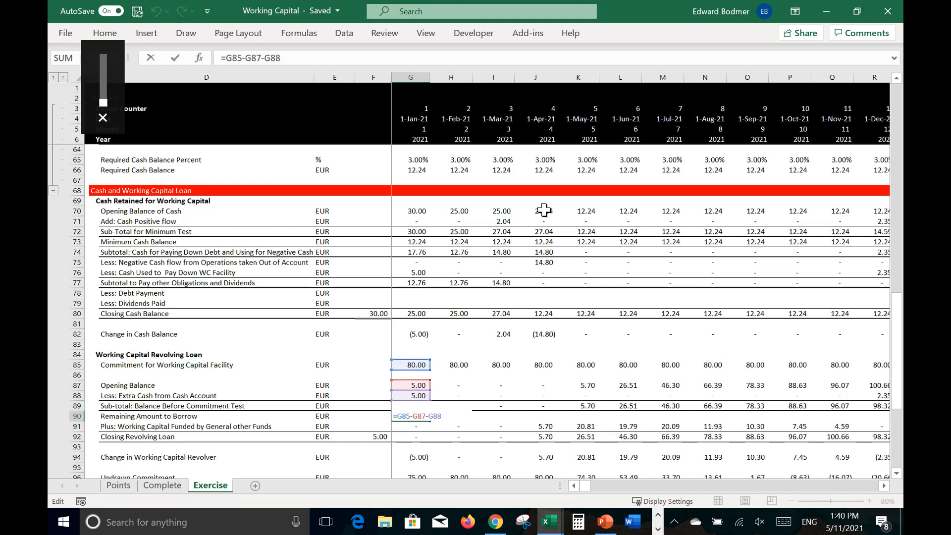
pyautogui.press('Left')
pyautogui.press('Left')
pyautogui.press('Left')
pyautogui.press('BackSpace')
pyautogui.write('+')
pyautogui.hotkey('ctrl', 'Return')
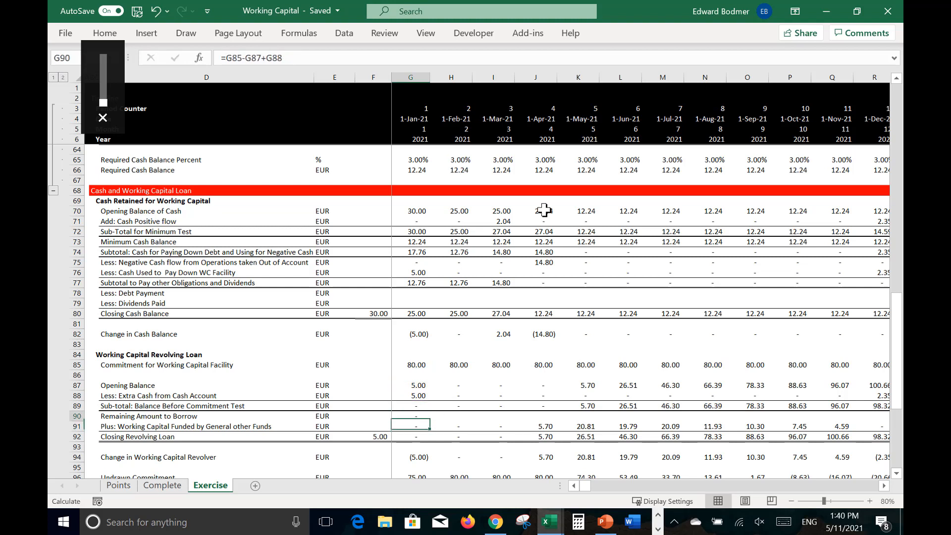
pyautogui.hotkey('ctrl', 'shift', 'r')
# Step: Compare the Remaining Amount to Borrow with the Working Capital Funded by General other Funds month by month through 2021
pyautogui.press('Left')
pyautogui.press('Right')
pyautogui.press('Right')
pyautogui.press('Right')
pyautogui.press('Right')
pyautogui.press('Right')
pyautogui.press('Right')
pyautogui.press('Right')
pyautogui.press('Right')
pyautogui.press('Right')
pyautogui.press('Right')
pyautogui.press('Right')
pyautogui.press('Right')
pyautogui.press('Right')
pyautogui.press('Right')
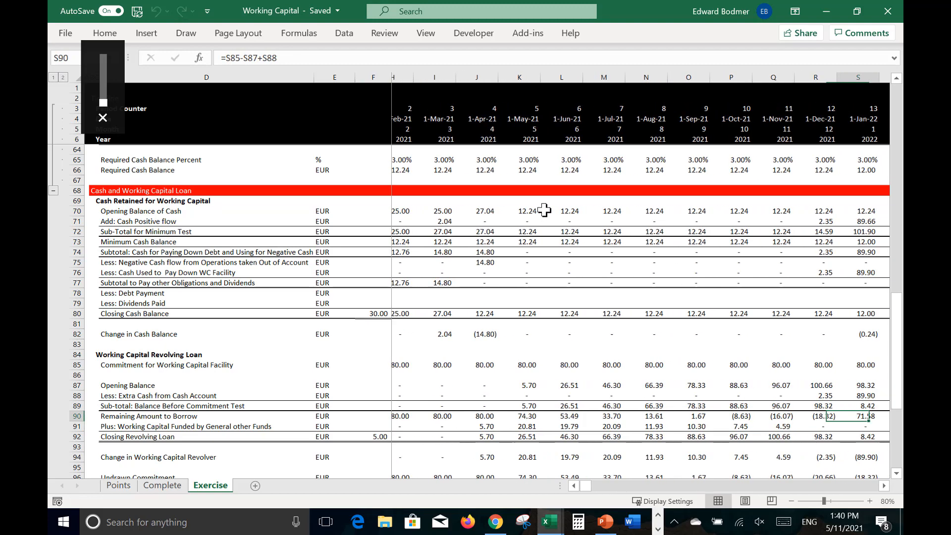
pyautogui.press('Left')
pyautogui.press('Left')
pyautogui.press('Left')
pyautogui.press('Left')
pyautogui.press('Left')
pyautogui.press('Left')
pyautogui.press('Left')
pyautogui.press('Left')
pyautogui.press('Left')
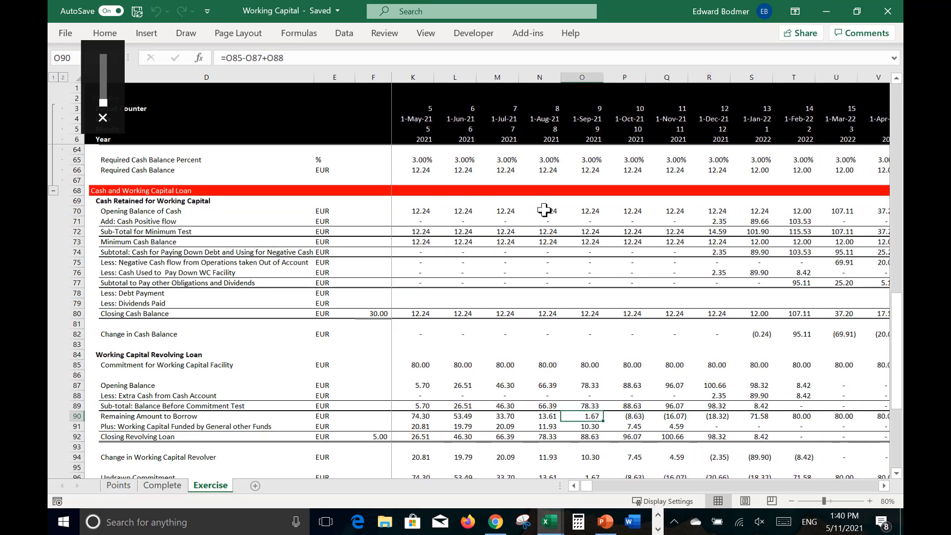
pyautogui.press('Left')
pyautogui.press('Left')
pyautogui.press('Right')
pyautogui.press('Right')
pyautogui.press('Right')
pyautogui.press('Right')
pyautogui.press('Right')
pyautogui.press('Right')
pyautogui.press('Right')
pyautogui.press('Right')
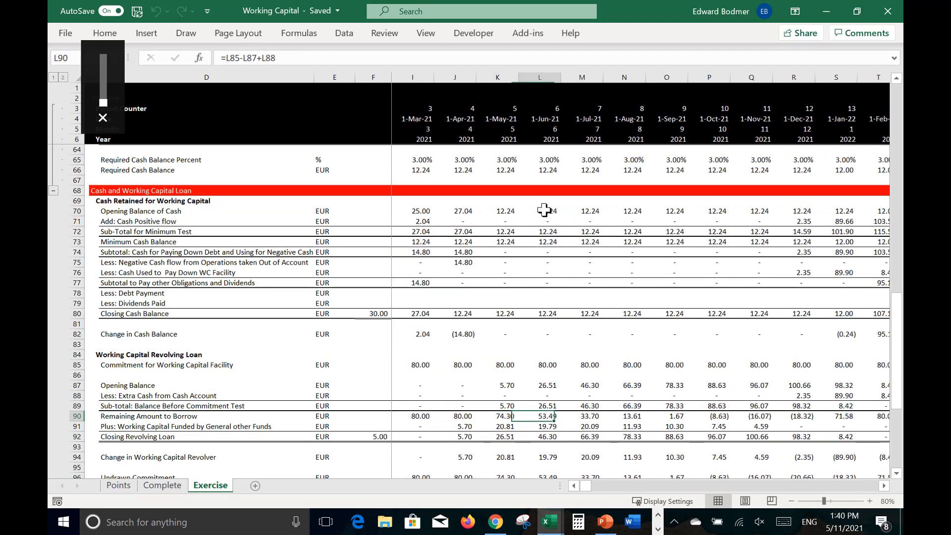
pyautogui.press('Left')
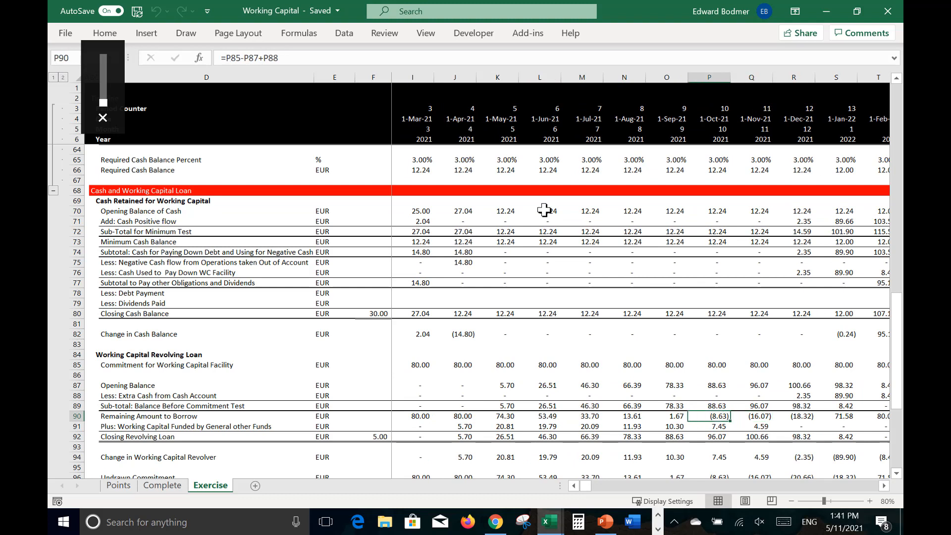
pyautogui.press('Down')
pyautogui.press('Left')
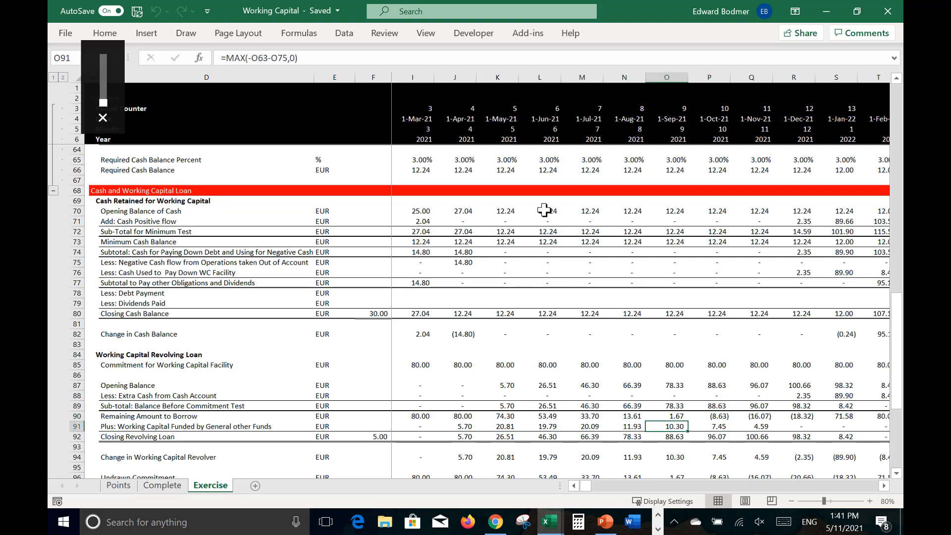
pyautogui.press('Left')
pyautogui.press('Left')
pyautogui.press('Left')
pyautogui.press('Left')
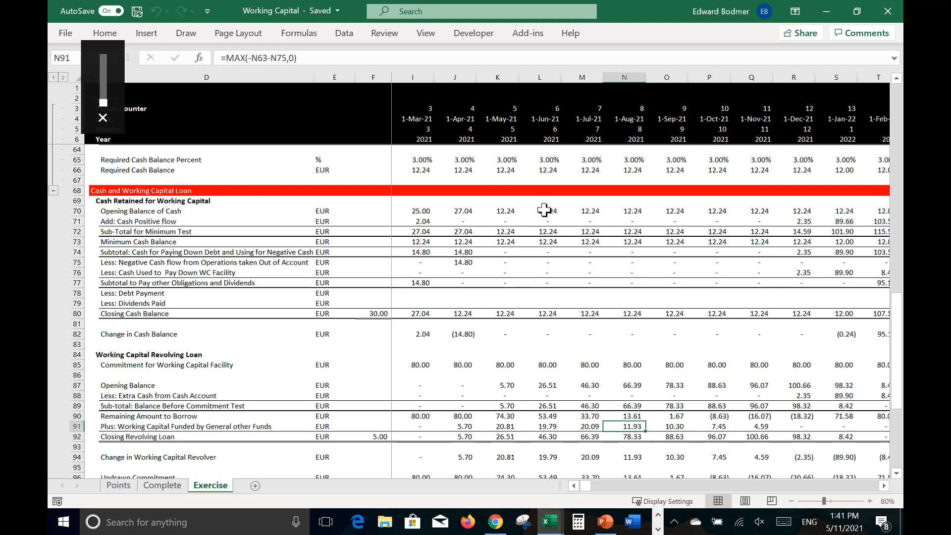
# Step: Check the monthly funding draws in row 91 against the Remaining Amount to Borrow from May to September 2021
pyautogui.press('Left')
pyautogui.press('Right')
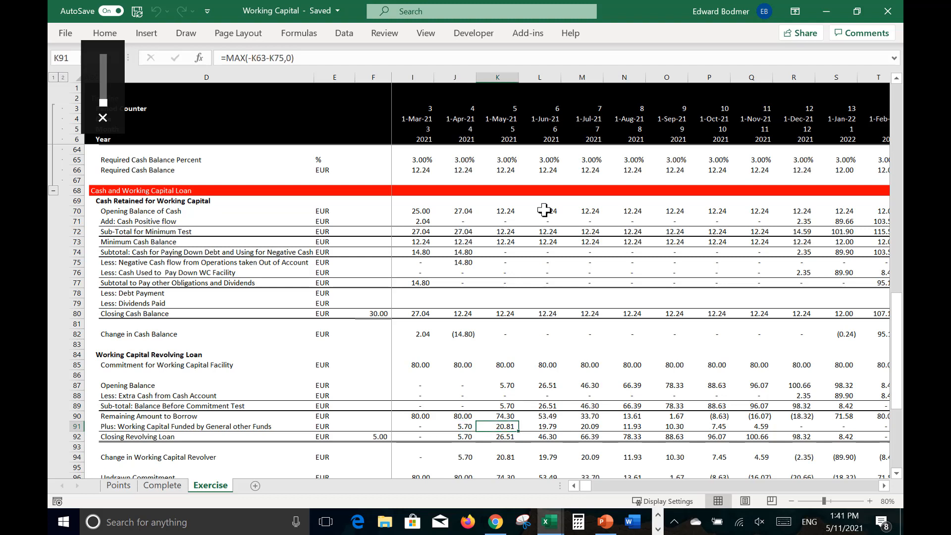
pyautogui.press('Right')
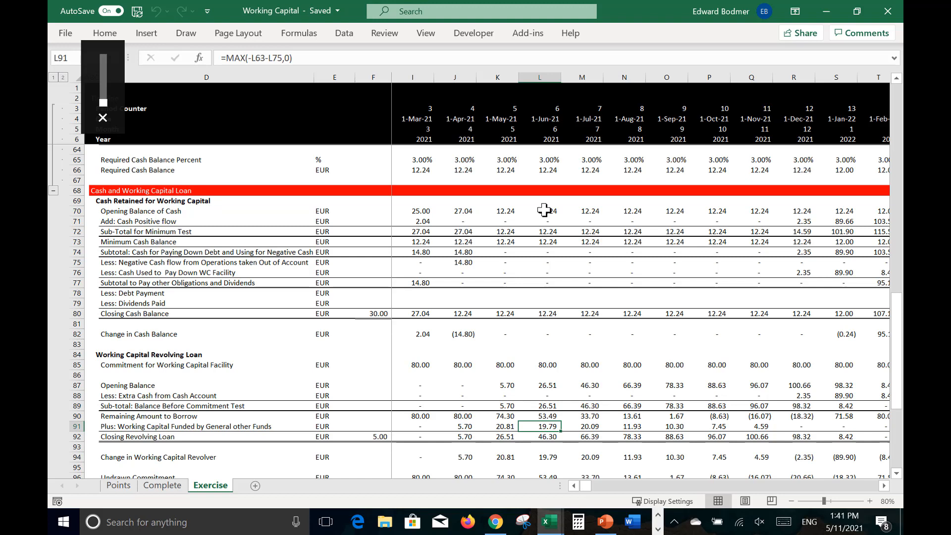
pyautogui.press('Right')
pyautogui.press('Right')
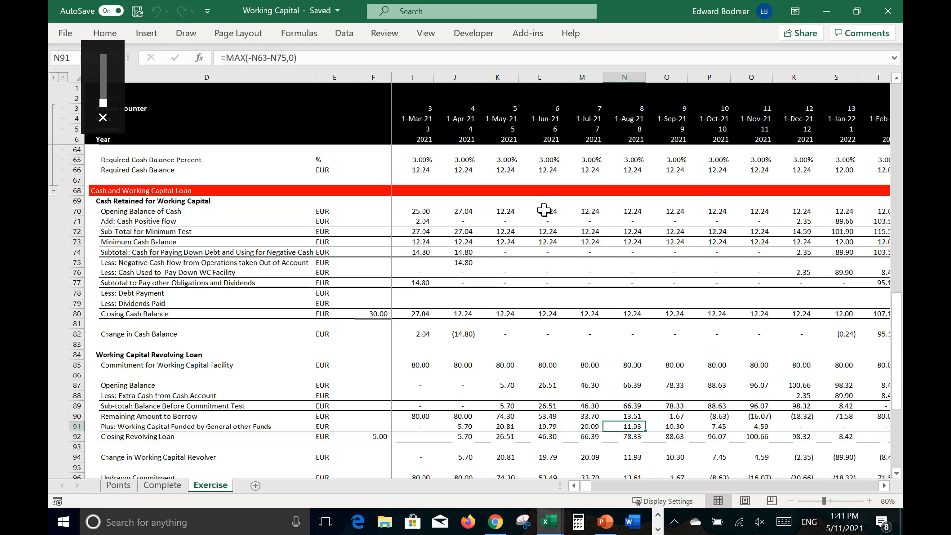
pyautogui.press('Right')
pyautogui.press('Left')
# Step: Cap the Working Capital Funded by General other Funds in G91 with =MIN(MAX(-G63-G75,0),G90) and fill it across the timeline
pyautogui.hotkey('ctrl', 'Left')
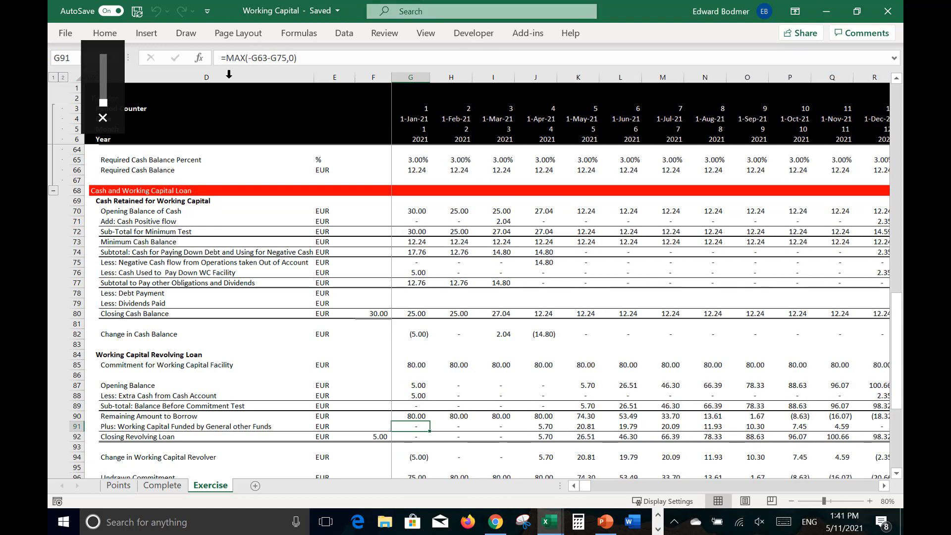
pyautogui.click(228, 58)
pyautogui.write('min(')
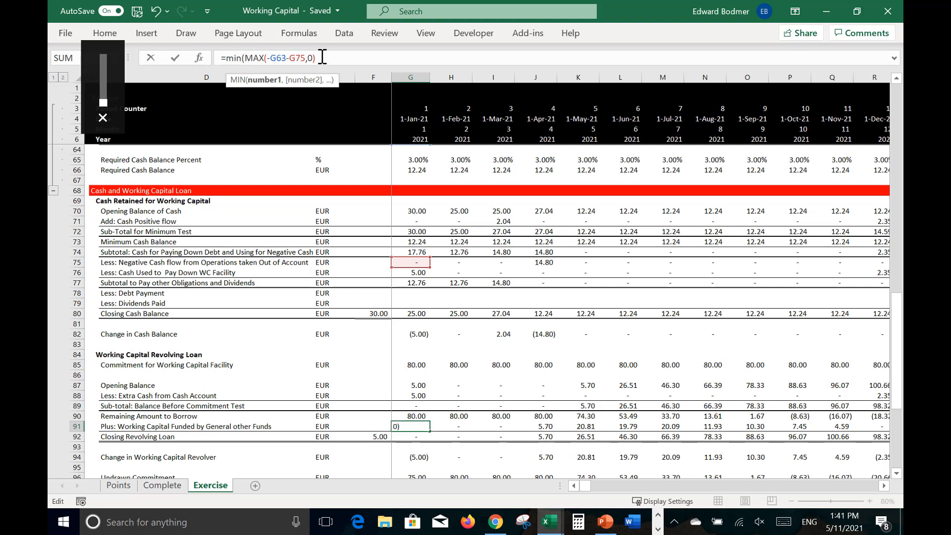
pyautogui.write(',')
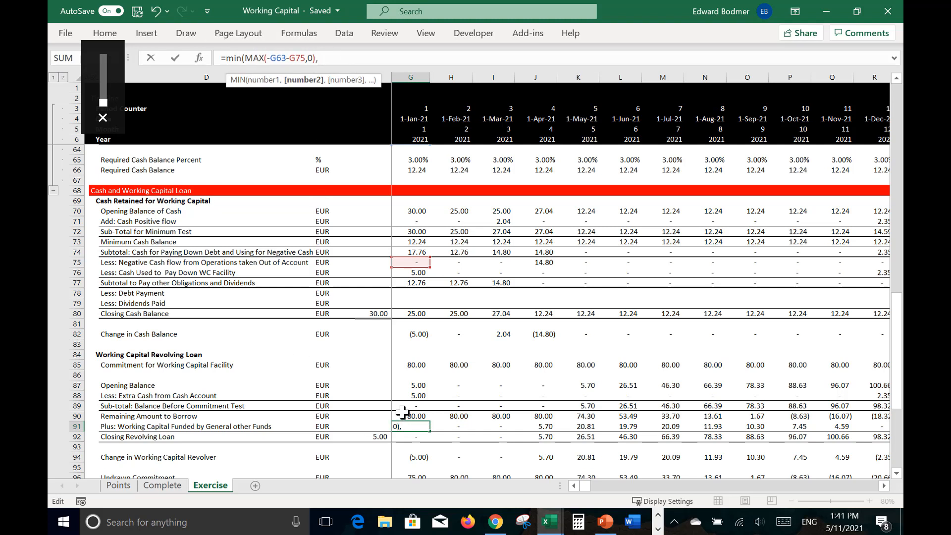
pyautogui.click(402, 417)
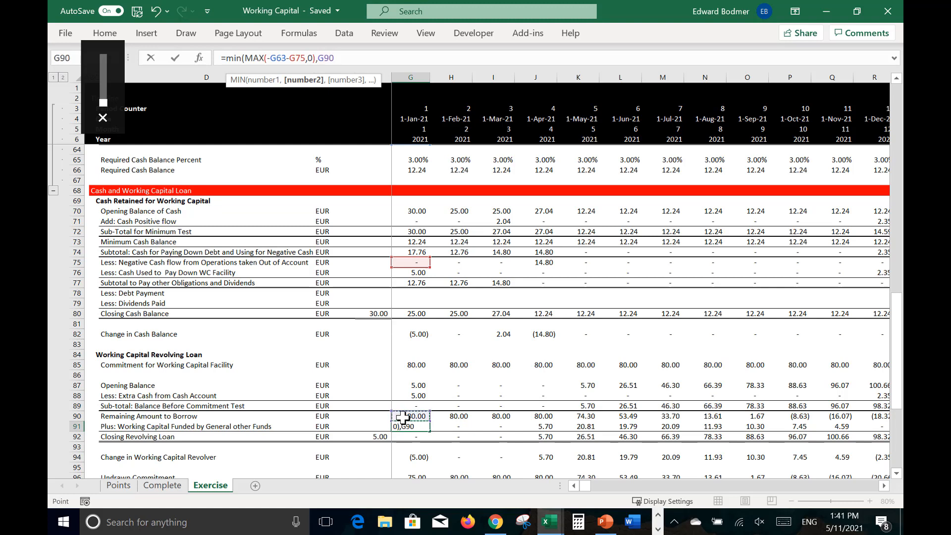
pyautogui.press('Return')
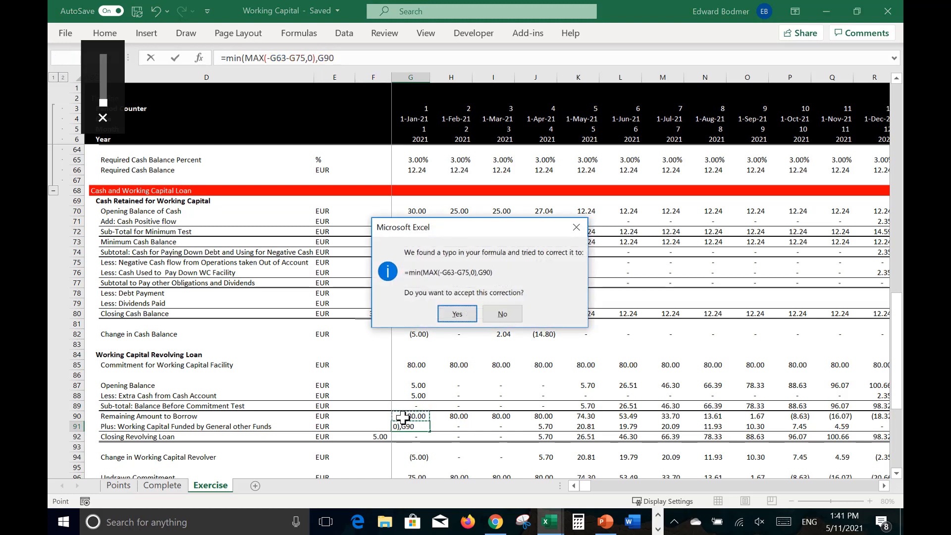
pyautogui.press('Return')
pyautogui.press('Up')
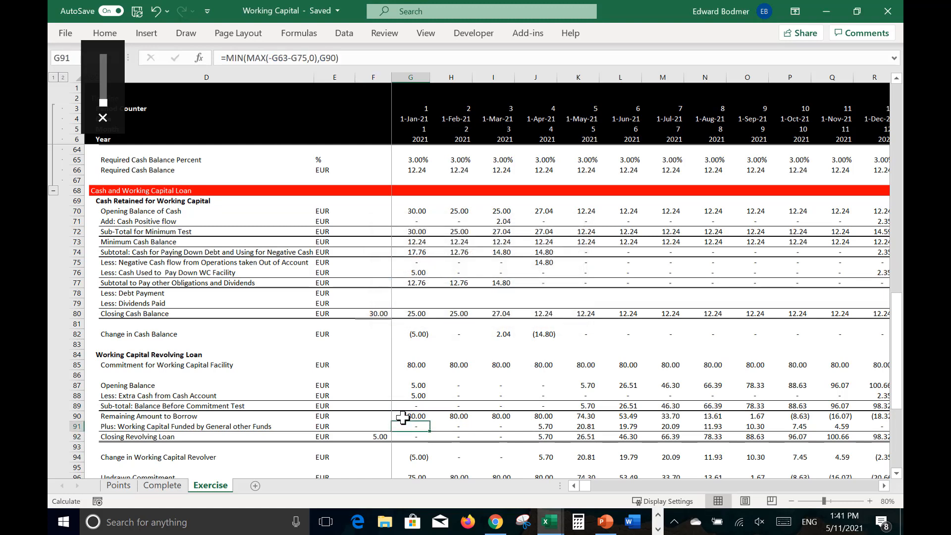
pyautogui.hotkey('ctrl', 'shift', 'Right')
pyautogui.hotkey('ctrl', 'r')
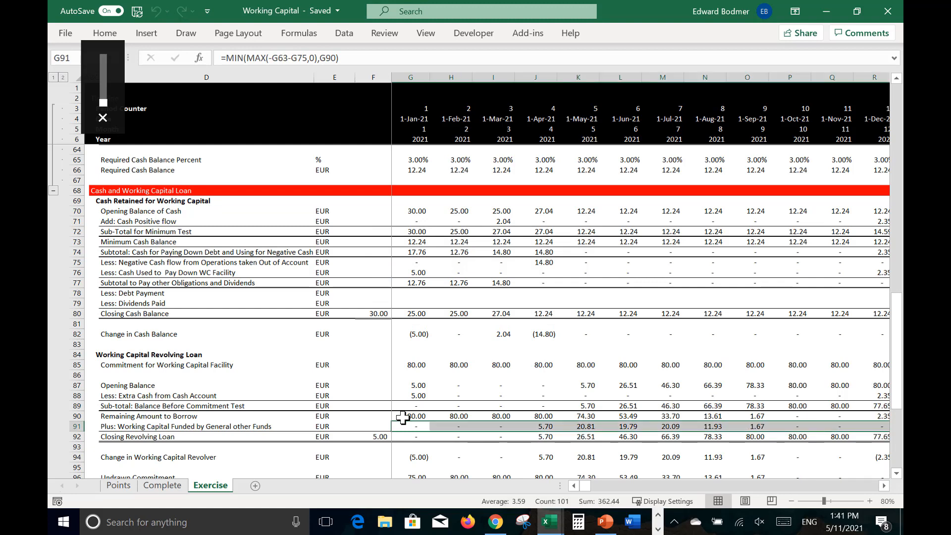
# Step: Review the capped draws in row 91 and the Closing Revolving Loan month by month through 2021 and into 2022
pyautogui.press('Right')
pyautogui.press('Right')
pyautogui.press('Right')
pyautogui.press('Right')
pyautogui.press('Right')
pyautogui.press('Right')
pyautogui.press('Right')
pyautogui.press('Right')
pyautogui.press('Right')
pyautogui.press('Right')
pyautogui.press('Right')
pyautogui.press('Right')
pyautogui.press('Right')
pyautogui.press('Left')
pyautogui.press('Left')
pyautogui.press('Right')
pyautogui.press('Right')
pyautogui.press('Right')
pyautogui.press('Right')
pyautogui.press('Right')
pyautogui.press('Right')
pyautogui.press('Right')
pyautogui.press('Right')
pyautogui.press('Right')
pyautogui.press('Right')
pyautogui.press('Right')
pyautogui.press('Right')
pyautogui.press('Right')
pyautogui.press('Right')
pyautogui.press('Right')
pyautogui.press('Right')
pyautogui.press('Right')
pyautogui.press('Right')
pyautogui.press('Right')
pyautogui.press('Right')
pyautogui.press('Left')
pyautogui.press('Left')
pyautogui.press('Left')
pyautogui.press('Left')
pyautogui.press('Left')
pyautogui.press('Left')
pyautogui.press('Left')
pyautogui.press('Left')
pyautogui.press('Left')
pyautogui.press('Left')
pyautogui.press('Left')
pyautogui.press('Left')
pyautogui.press('Left')
pyautogui.press('Left')
pyautogui.press('Left')
pyautogui.press('Left')
pyautogui.press('Left')
pyautogui.press('Left')
pyautogui.press('Left')
pyautogui.press('Left')
pyautogui.press('Right')
pyautogui.press('Right')
pyautogui.press('Right')
pyautogui.press('Right')
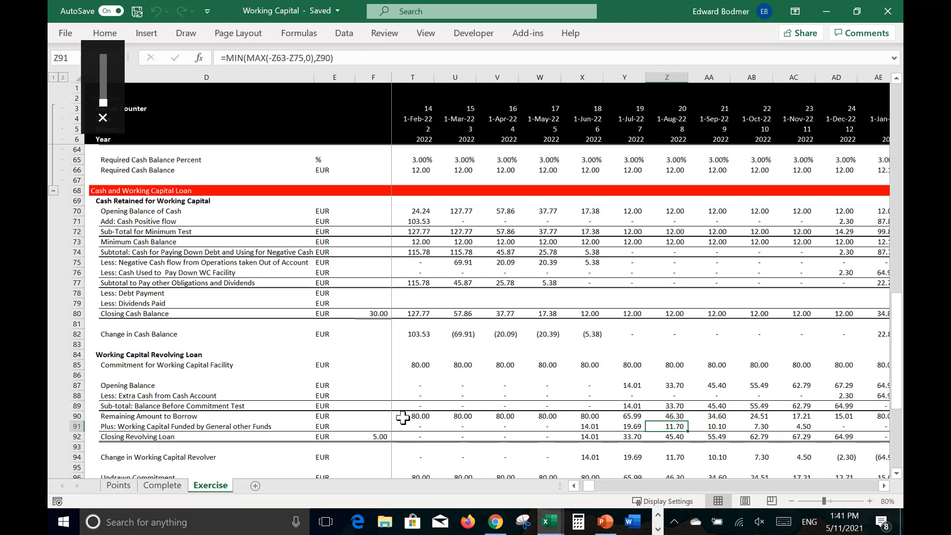
# Step: Review the revolver change, commitment fee, interest and Financials After Working Capital rows down to the Test row
pyautogui.press('Down')
pyautogui.press('Down')
pyautogui.press('Down')
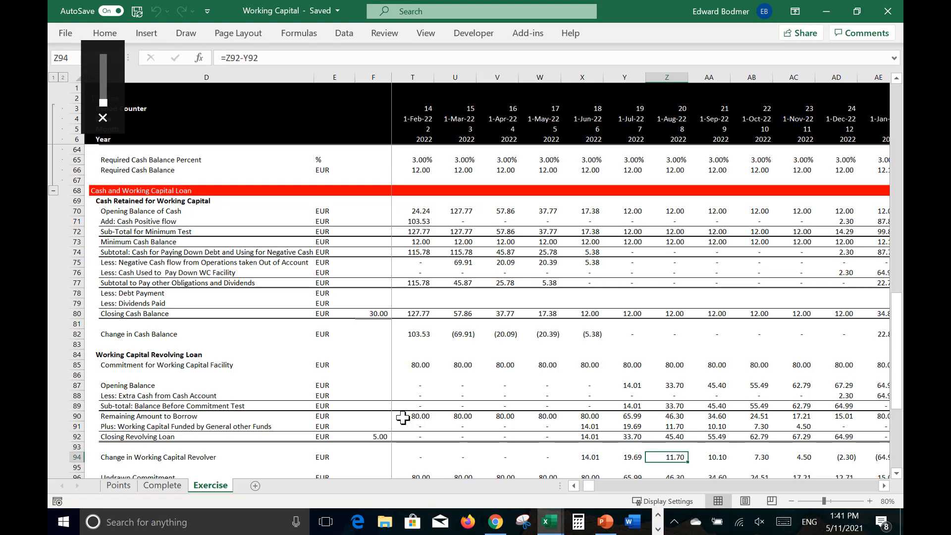
pyautogui.press('Down')
pyautogui.press('Down')
pyautogui.press('Down')
pyautogui.press('Down')
pyautogui.press('Down')
pyautogui.press('Down')
pyautogui.press('Down')
pyautogui.press('Down')
pyautogui.press('Down')
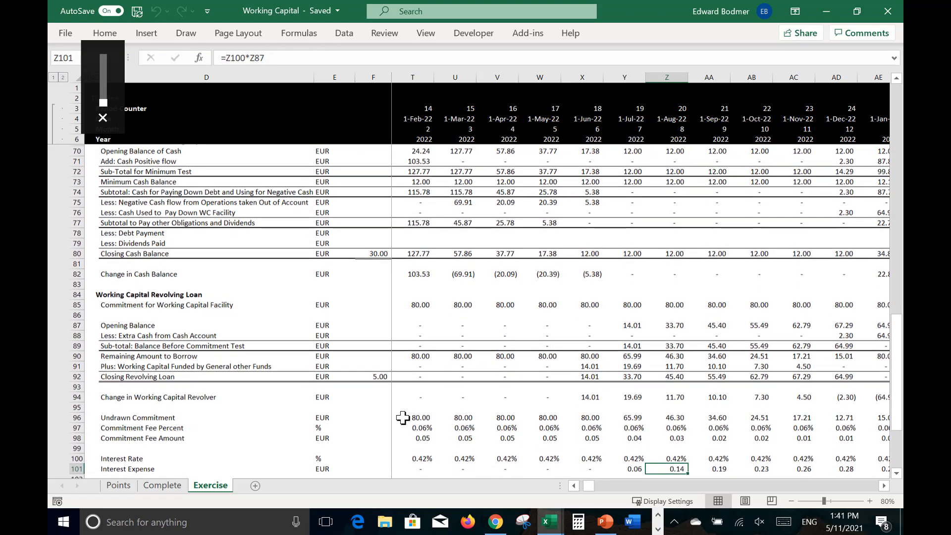
pyautogui.press('Down')
pyautogui.press('Down')
pyautogui.press('Down')
pyautogui.press('Down')
pyautogui.press('Down')
pyautogui.press('Down')
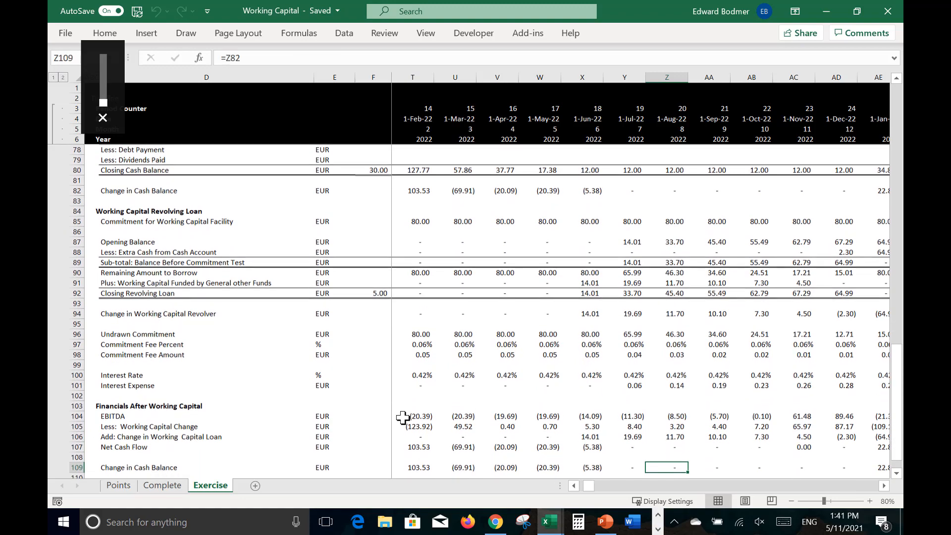
pyautogui.scroll(-2, 403, 418)
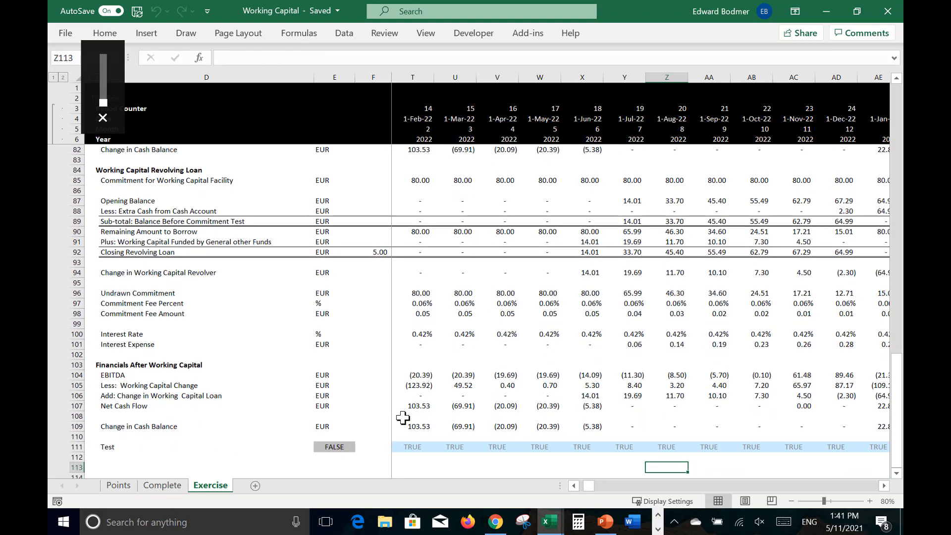
# Step: Examine the EBITDA, working capital change, loan change, Net Cash Flow and Test rows for September 2021
pyautogui.press('Left')
pyautogui.press('Left')
pyautogui.press('Left')
pyautogui.press('Left')
pyautogui.press('Left')
pyautogui.press('Left')
pyautogui.press('Left')
pyautogui.press('Left')
pyautogui.press('Left')
pyautogui.press('Left')
pyautogui.press('Left')
pyautogui.press('Left')
pyautogui.press('Left')
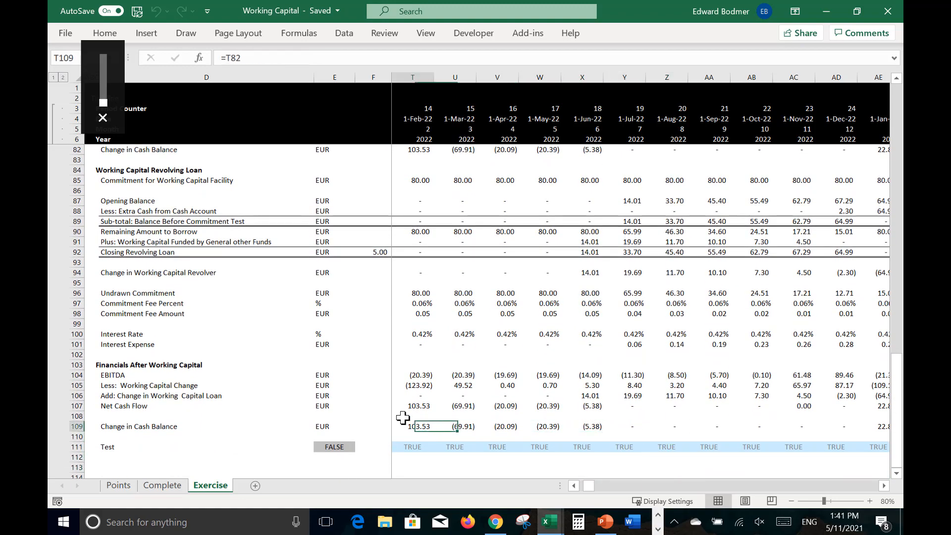
pyautogui.press('Right')
pyautogui.press('Right')
pyautogui.press('Right')
pyautogui.press('Left')
pyautogui.press('Up')
pyautogui.press('Up')
pyautogui.press('Up')
pyautogui.press('Up')
pyautogui.press('Up')
pyautogui.press('Up')
pyautogui.press('Up')
pyautogui.press('Up')
pyautogui.press('Up')
pyautogui.press('Up')
pyautogui.press('Up')
pyautogui.press('Up')
pyautogui.press('Up')
pyautogui.press('Up')
pyautogui.press('Up')
pyautogui.press('Down')
pyautogui.press('Down')
pyautogui.press('Down')
pyautogui.press('Down')
pyautogui.press('Down')
pyautogui.press('Down')
pyautogui.press('Down')
pyautogui.press('Down')
pyautogui.press('Down')
pyautogui.press('Down')
pyautogui.press('Down')
pyautogui.press('Down')
pyautogui.press('Down')
pyautogui.press('Down')
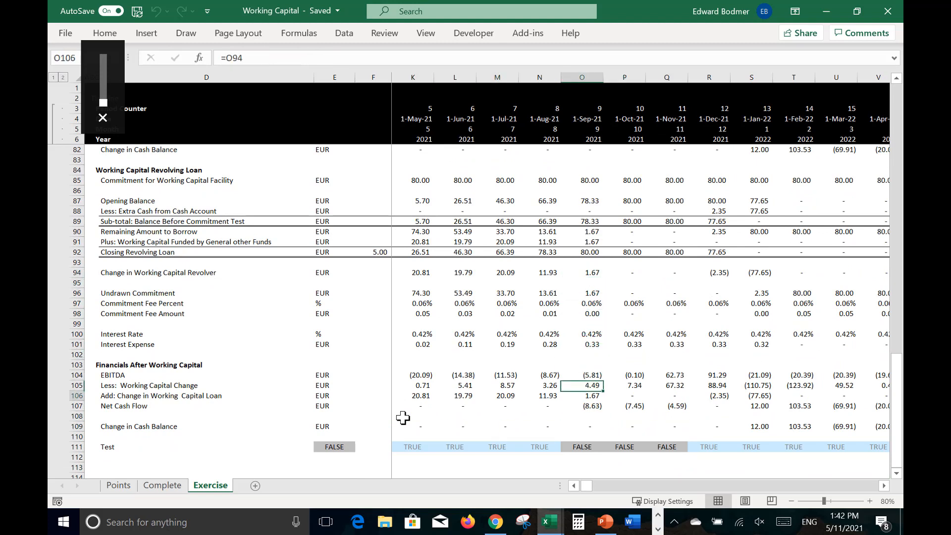
pyautogui.press('Up')
pyautogui.press('Up')
pyautogui.press('Down')
pyautogui.press('Down')
pyautogui.press('Down')
pyautogui.press('Down')
pyautogui.press('Down')
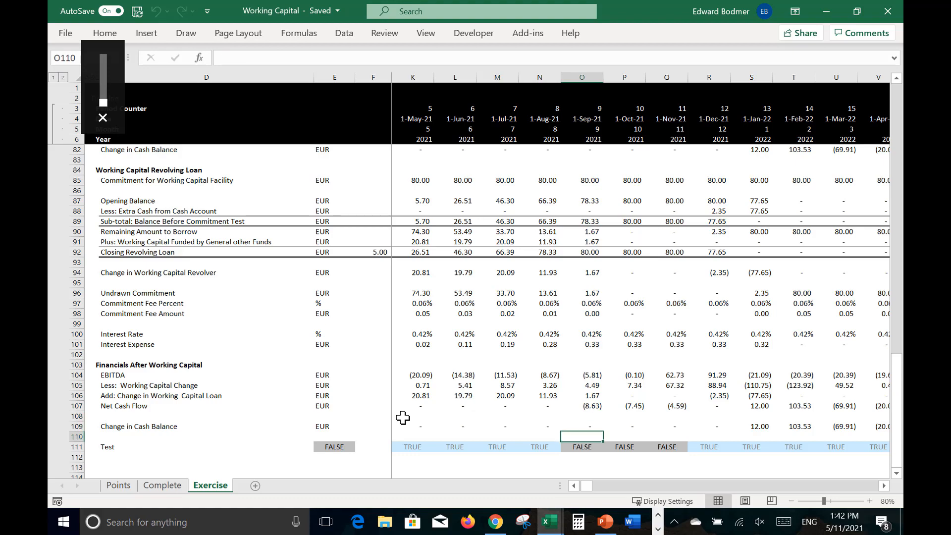
# Step: Trace September 2021 through the working capital, cash balance and revolving loan sections, and back to its Net Cash Flow
pyautogui.press('Up')
pyautogui.press('Up')
pyautogui.press('Up')
pyautogui.press('Up')
pyautogui.press('Up')
pyautogui.press('Up')
pyautogui.press('Up')
pyautogui.press('Up')
pyautogui.press('Up')
pyautogui.press('Up')
pyautogui.press('Up')
pyautogui.press('Up')
pyautogui.press('Up')
pyautogui.press('Up')
pyautogui.press('Up')
pyautogui.press('Up')
pyautogui.press('Up')
pyautogui.press('Up')
pyautogui.press('Up')
pyautogui.press('Up')
pyautogui.press('Up')
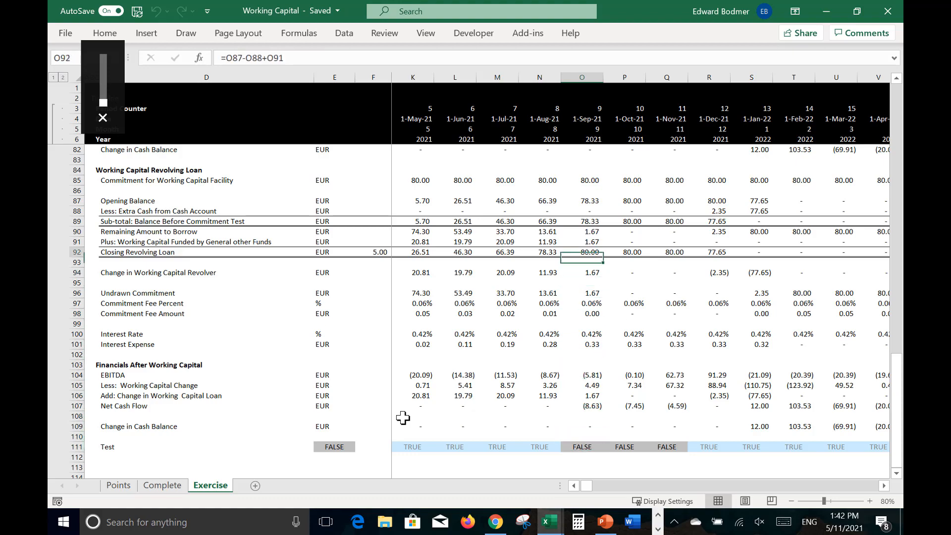
pyautogui.press('Up')
pyautogui.press('Up')
pyautogui.press('Up')
pyautogui.press('Up')
pyautogui.press('Up')
pyautogui.press('Up')
pyautogui.press('Up')
pyautogui.press('Up')
pyautogui.press('Up')
pyautogui.press('Up')
pyautogui.press('Up')
pyautogui.press('Down')
pyautogui.press('Down')
pyautogui.press('Down')
pyautogui.press('Down')
pyautogui.press('Down')
pyautogui.press('Down')
pyautogui.press('Down')
pyautogui.press('Down')
pyautogui.press('Down')
pyautogui.press('Down')
pyautogui.press('Down')
pyautogui.press('Down')
pyautogui.press('Down')
pyautogui.press('Down')
pyautogui.press('Down')
pyautogui.press('Down')
pyautogui.press('Down')
pyautogui.press('Down')
pyautogui.press('Down')
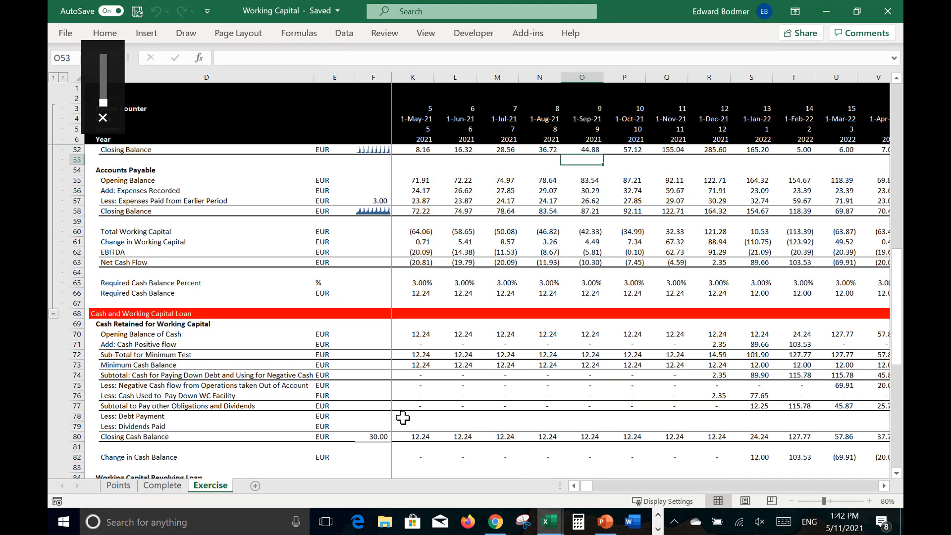
pyautogui.press('Down')
pyautogui.press('Down')
pyautogui.press('Down')
pyautogui.press('Down')
pyautogui.press('Down')
pyautogui.press('Down')
pyautogui.press('Down')
pyautogui.press('Down')
pyautogui.press('Down')
pyautogui.press('Down')
pyautogui.press('Down')
pyautogui.press('Down')
pyautogui.press('Down')
pyautogui.press('Down')
pyautogui.press('Down')
pyautogui.press('Down')
pyautogui.press('Down')
pyautogui.press('Down')
pyautogui.press('Down')
pyautogui.press('Down')
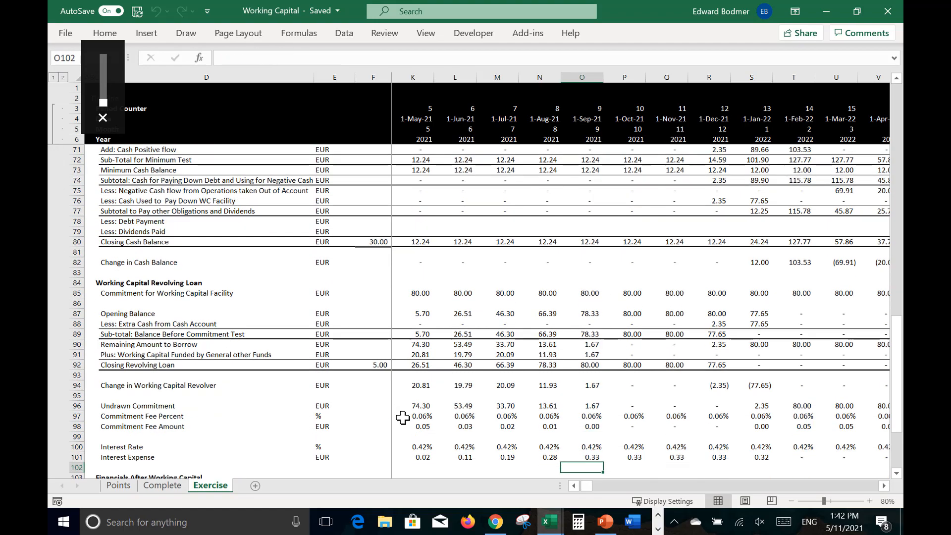
pyautogui.press('Down')
pyautogui.press('Down')
pyautogui.press('Down')
pyautogui.press('Down')
pyautogui.press('Down')
pyautogui.press('Down')
pyautogui.press('Down')
pyautogui.press('Down')
pyautogui.press('Down')
pyautogui.press('Down')
pyautogui.press('Down')
pyautogui.press('Down')
pyautogui.press('Down')
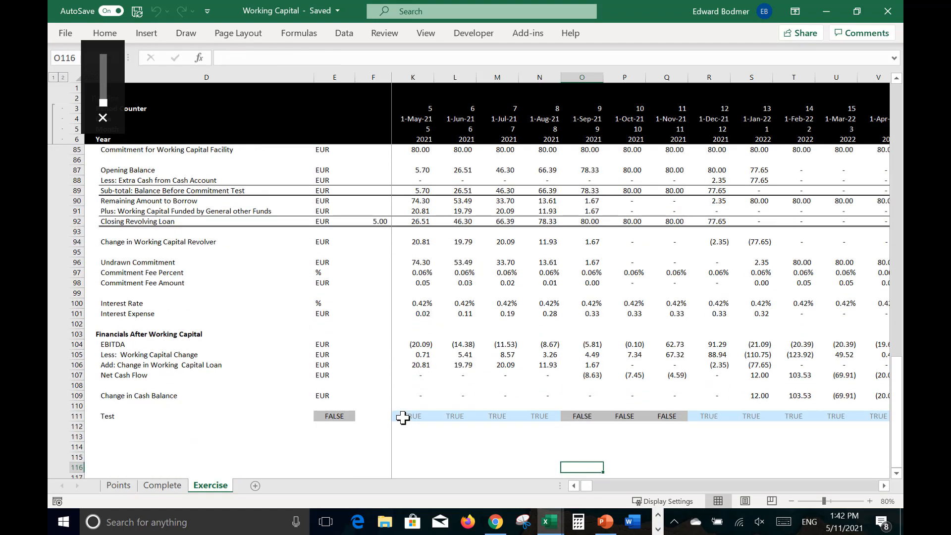
pyautogui.press('Up')
pyautogui.press('Up')
pyautogui.press('Up')
pyautogui.press('Up')
pyautogui.press('Up')
pyautogui.press('Up')
pyautogui.press('Up')
pyautogui.press('Up')
pyautogui.press('Up')
pyautogui.press('Up')
pyautogui.press('Up')
pyautogui.press('Up')
pyautogui.press('Up')
pyautogui.press('Up')
pyautogui.press('Up')
pyautogui.press('Up')
pyautogui.press('Up')
pyautogui.press('Up')
pyautogui.press('Up')
pyautogui.press('Up')
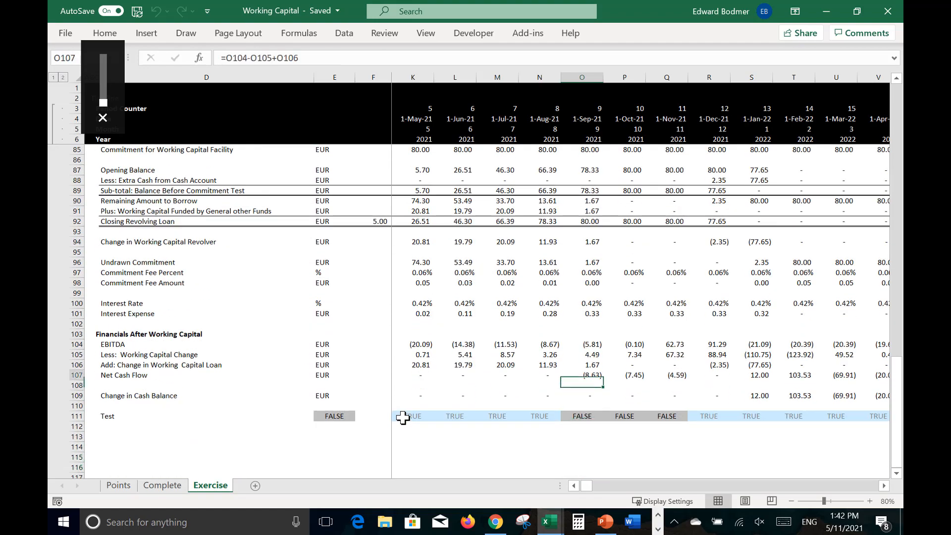
# Step: Set the Working Capital Commitment in the facility assumptions to 200 for every year from 2021 to 2025
pyautogui.press('Up')
pyautogui.press('Up')
pyautogui.press('Up')
pyautogui.press('Up')
pyautogui.press('Up')
pyautogui.press('Up')
pyautogui.press('Up')
pyautogui.press('Up')
pyautogui.press('Up')
pyautogui.press('Up')
pyautogui.press('Up')
pyautogui.press('Up')
pyautogui.press('Up')
pyautogui.press('Up')
pyautogui.press('Up')
pyautogui.press('Up')
pyautogui.press('Up')
pyautogui.press('Up')
pyautogui.press('Up')
pyautogui.press('Up')
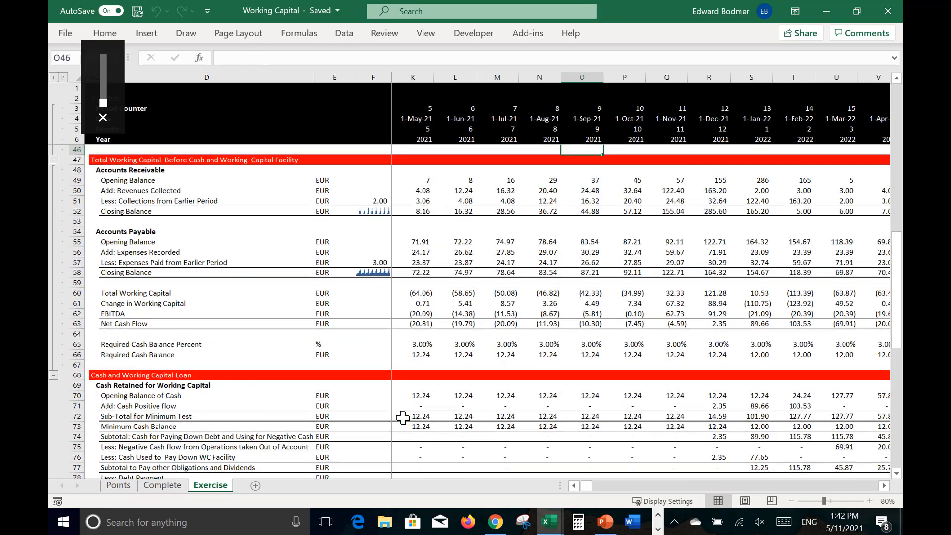
pyautogui.press('Up')
pyautogui.press('Up')
pyautogui.press('Up')
pyautogui.press('Up')
pyautogui.press('Up')
pyautogui.press('Up')
pyautogui.press('Up')
pyautogui.press('Up')
pyautogui.press('Up')
pyautogui.press('Up')
pyautogui.press('Up')
pyautogui.press('Down')
pyautogui.press('Down')
pyautogui.press('Down')
pyautogui.press('Down')
pyautogui.press('Down')
pyautogui.press('Down')
pyautogui.press('Down')
pyautogui.press('Down')
pyautogui.press('Down')
pyautogui.press('Down')
pyautogui.press('Down')
pyautogui.press('Down')
pyautogui.press('Down')
pyautogui.press('Down')
pyautogui.press('Down')
pyautogui.press('Down')
pyautogui.press('Down')
pyautogui.press('Down')
pyautogui.press('Down')
pyautogui.press('Down')
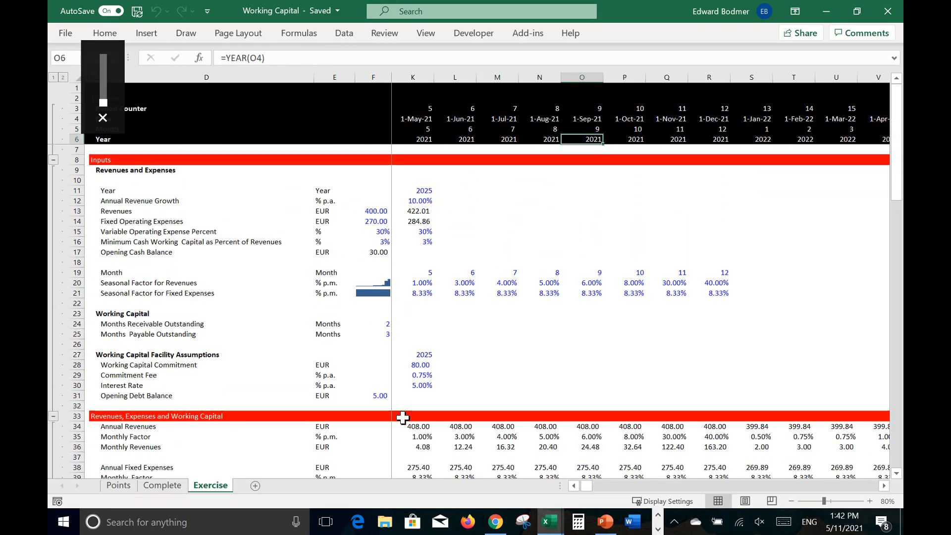
pyautogui.press('Left')
pyautogui.press('Left')
pyautogui.press('Left')
pyautogui.press('Left')
pyautogui.press('Left')
pyautogui.press('Left')
pyautogui.press('Left')
pyautogui.press('Left')
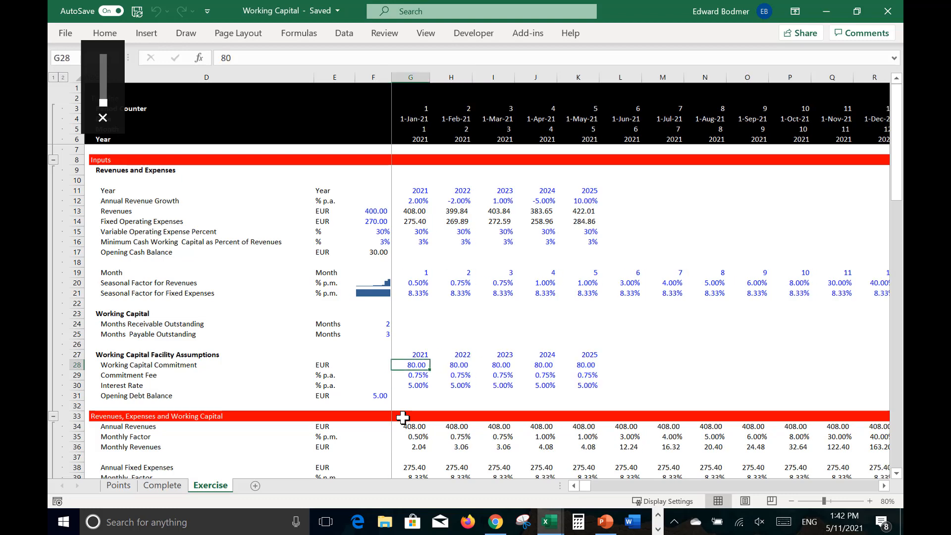
pyautogui.write('200')
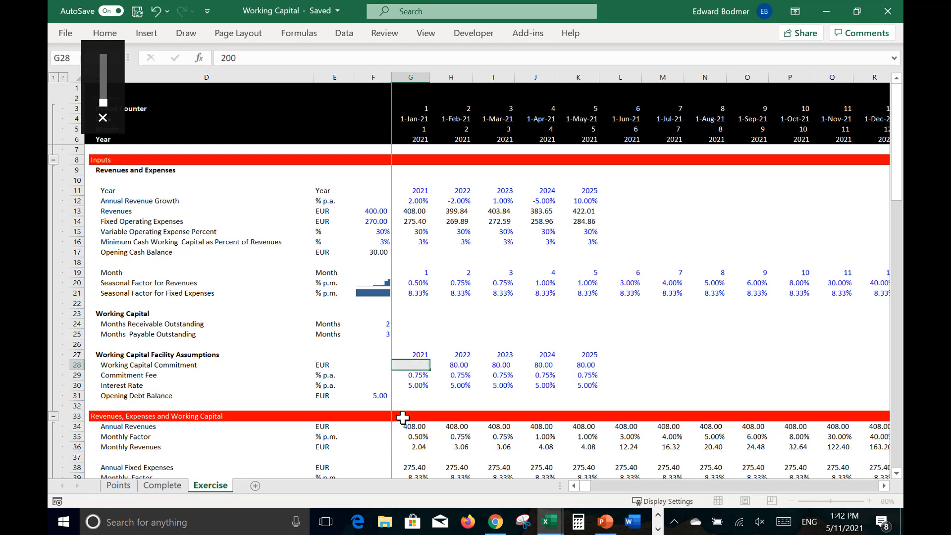
pyautogui.press('Return')
pyautogui.press('Up')
pyautogui.hotkey('ctrl', 'shift', 'Right')
pyautogui.hotkey('ctrl', 'r')
pyautogui.press('Left')
pyautogui.press('Home')
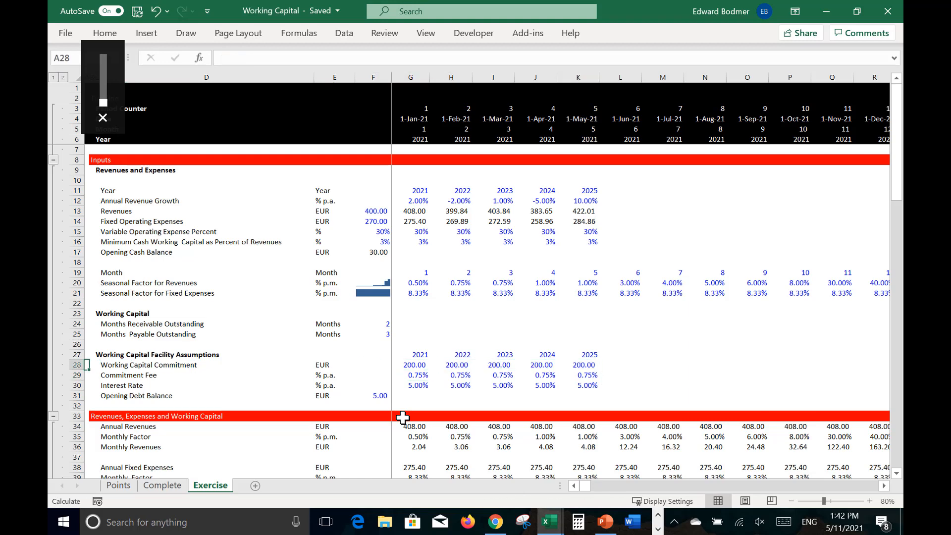
# Step: Recolour the Exercise sheet with the Format Options macro, keeping its existing colour settings
pyautogui.press('Down')
pyautogui.press('Down')
pyautogui.press('Down')
pyautogui.press('Down')
pyautogui.press('Down')
pyautogui.press('Down')
pyautogui.press('Down')
pyautogui.press('Down')
pyautogui.press('Down')
pyautogui.press('Down')
pyautogui.press('Down')
pyautogui.press('Down')
pyautogui.press('Down')
pyautogui.press('Down')
pyautogui.press('Down')
pyautogui.press('Down')
pyautogui.press('Down')
pyautogui.press('Down')
pyautogui.press('Down')
pyautogui.press('Down')
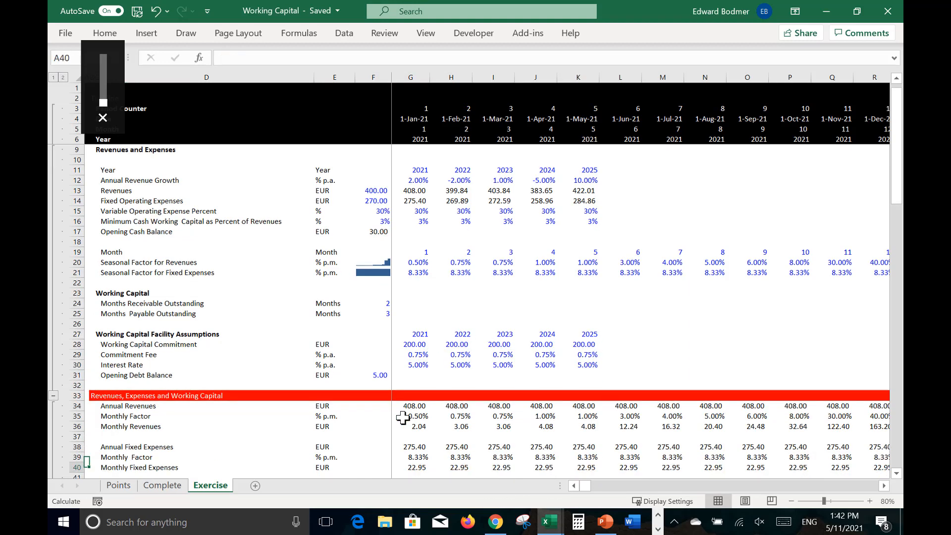
pyautogui.click(403, 418)
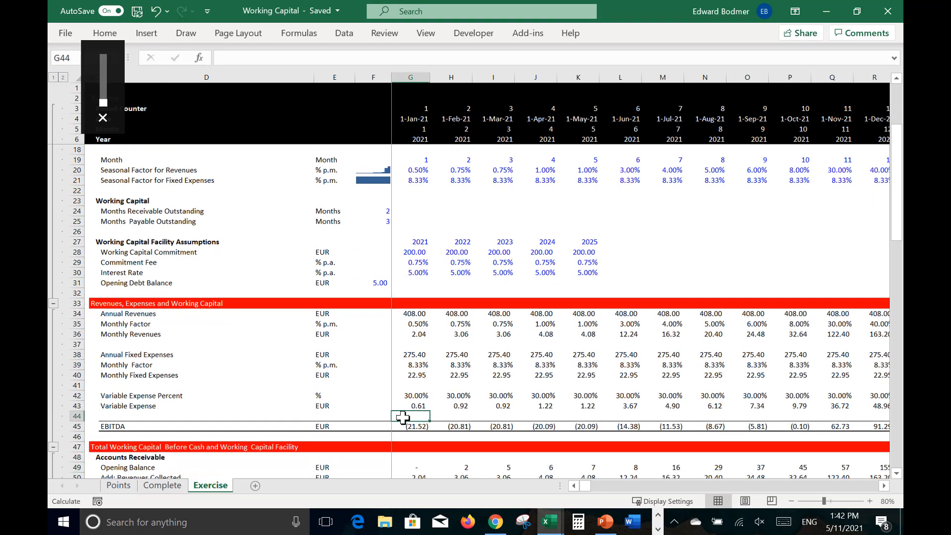
pyautogui.hotkey('ctrl', 'alt', 'c')
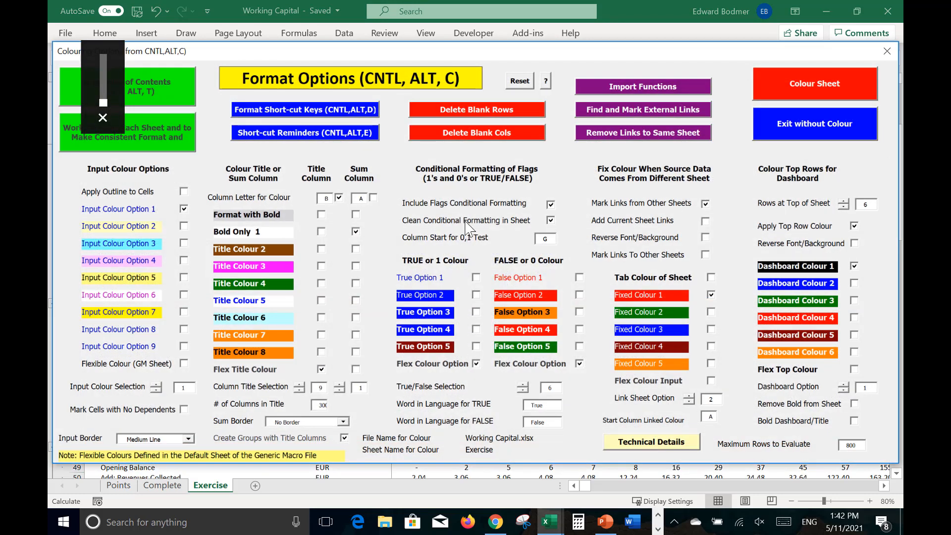
pyautogui.click(684, 106)
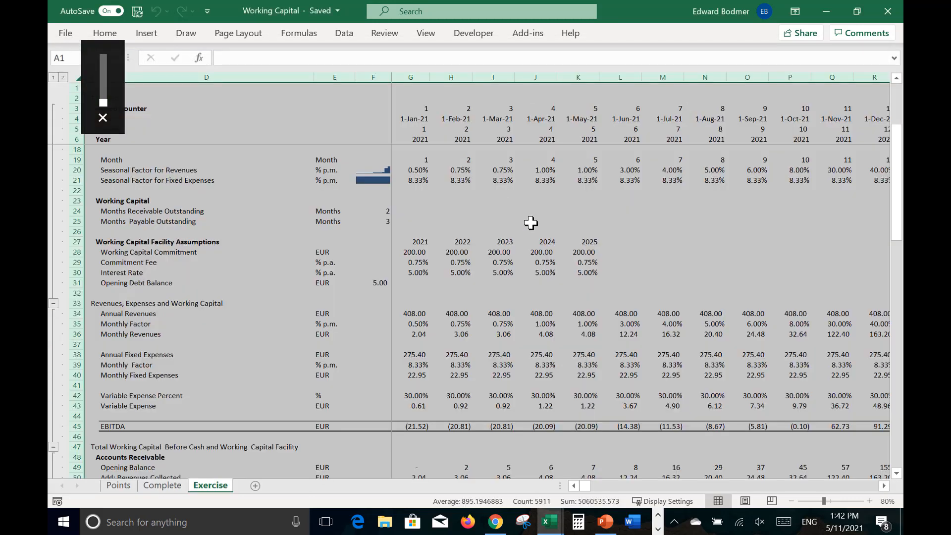
pyautogui.click(530, 222)
pyautogui.press('Left')
pyautogui.press('Left')
pyautogui.press('Left')
pyautogui.press('Left')
pyautogui.press('Left')
pyautogui.press('Up')
pyautogui.press('Up')
pyautogui.press('Up')
pyautogui.press('Up')
pyautogui.press('Up')
pyautogui.press('Up')
pyautogui.press('Up')
pyautogui.press('Up')
pyautogui.press('Up')
pyautogui.press('Up')
pyautogui.press('Up')
pyautogui.press('Up')
pyautogui.press('Up')
pyautogui.press('Up')
pyautogui.press('Up')
pyautogui.press('Up')
pyautogui.press('Up')
pyautogui.press('Up')
pyautogui.press('Up')
pyautogui.press('Up')
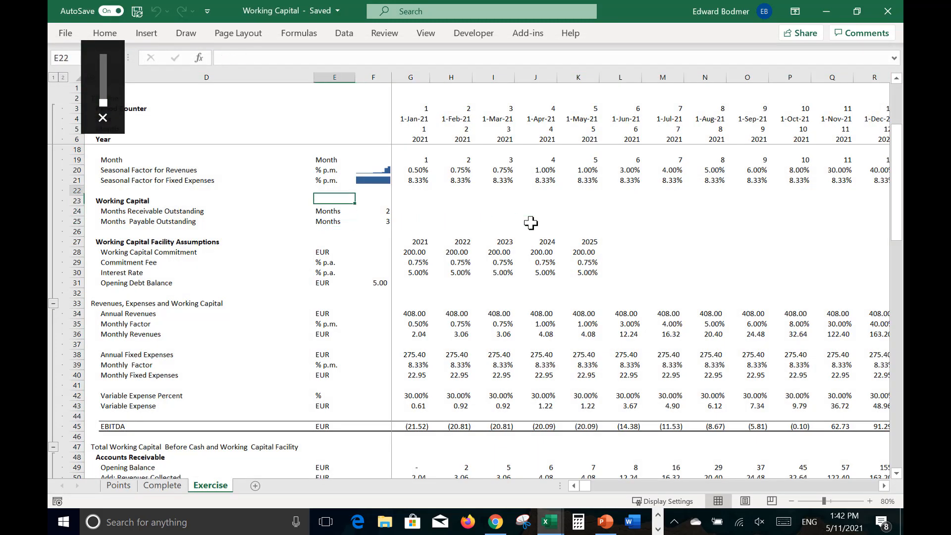
pyautogui.press('Down')
pyautogui.press('Down')
pyautogui.press('Down')
pyautogui.press('Down')
pyautogui.press('Down')
pyautogui.press('Down')
pyautogui.press('Down')
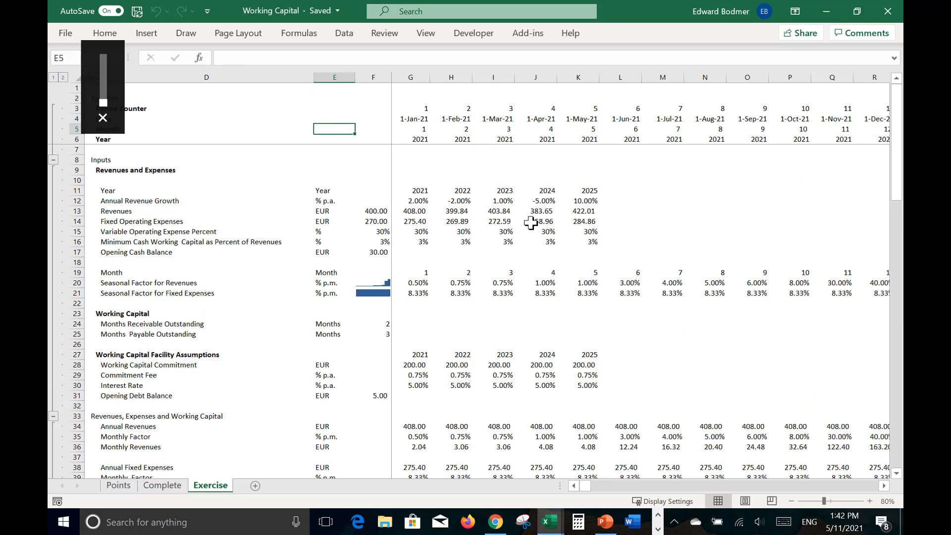
pyautogui.press('Left')
pyautogui.press('Left')
pyautogui.press('Left')
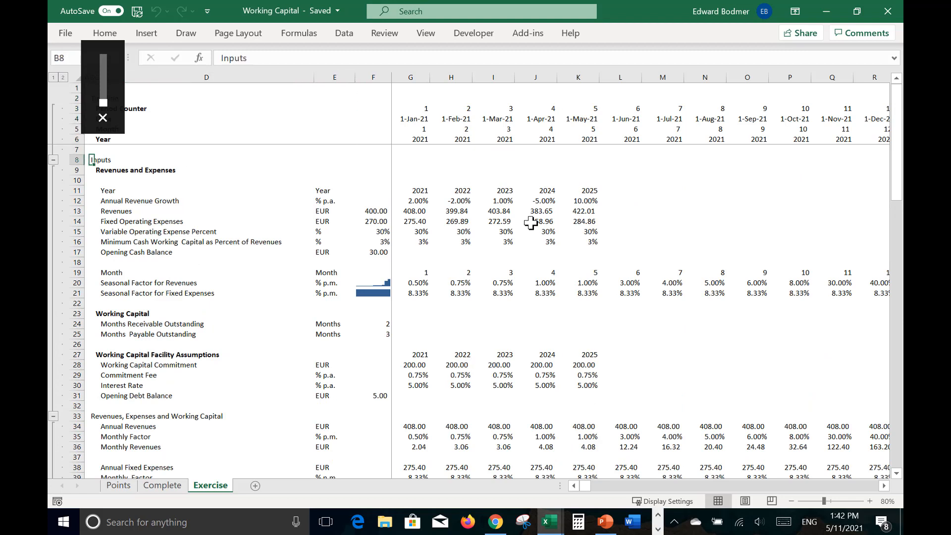
# Step: Total the Add: Cash Positive flow row in F71 with a SUM over all months, G71:DC71
pyautogui.press('Right')
pyautogui.press('Right')
pyautogui.press('Right')
pyautogui.press('Right')
pyautogui.press('Down')
pyautogui.press('Down')
pyautogui.press('Down')
pyautogui.press('Down')
pyautogui.press('Down')
pyautogui.press('Down')
pyautogui.press('Down')
pyautogui.press('Down')
pyautogui.press('Down')
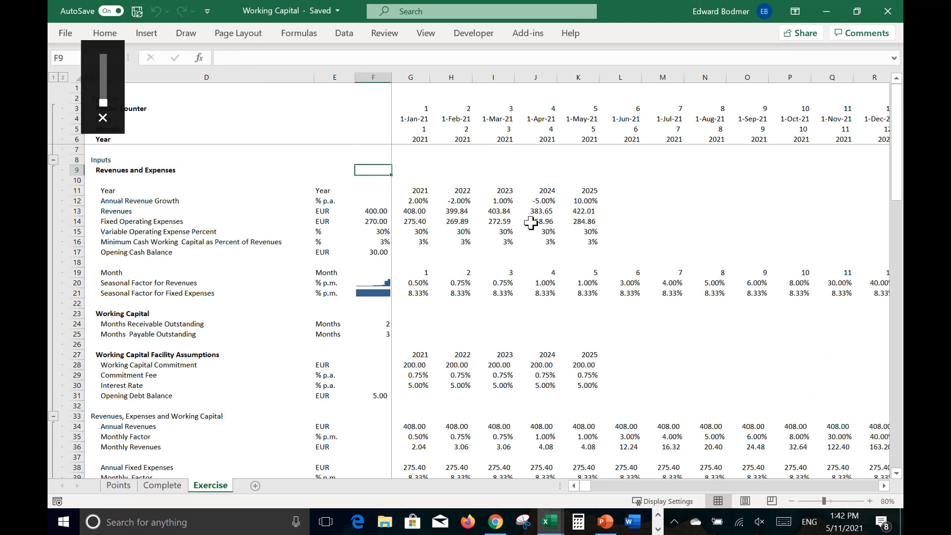
pyautogui.press('Down')
pyautogui.press('Down')
pyautogui.press('Down')
pyautogui.press('Down')
pyautogui.press('Down')
pyautogui.press('Down')
pyautogui.press('Down')
pyautogui.press('Down')
pyautogui.press('Down')
pyautogui.press('Down')
pyautogui.press('Down')
pyautogui.press('Down')
pyautogui.press('Down')
pyautogui.press('Down')
pyautogui.press('Down')
pyautogui.press('Down')
pyautogui.press('Down')
pyautogui.press('Down')
pyautogui.press('Down')
pyautogui.press('Down')
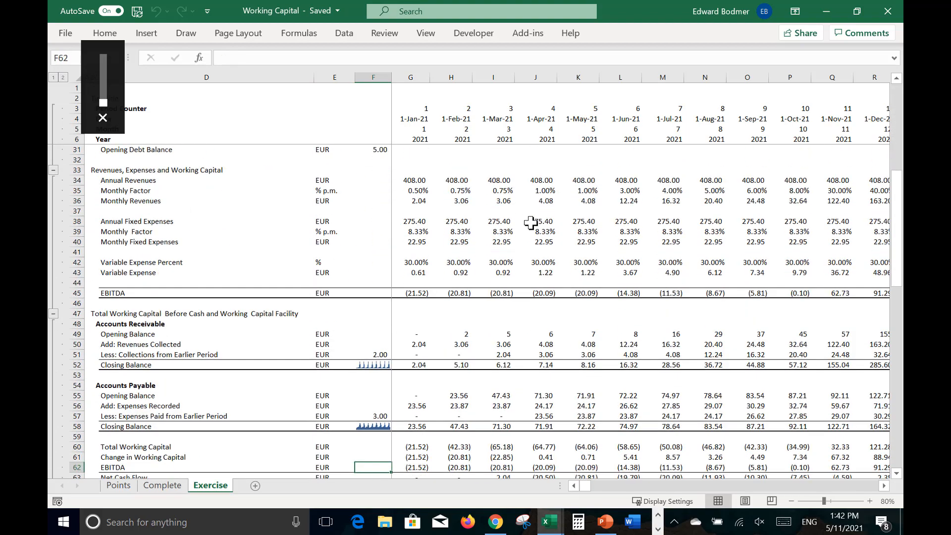
pyautogui.press('Up')
pyautogui.press('Up')
pyautogui.press('Up')
pyautogui.press('Up')
pyautogui.press('Up')
pyautogui.press('Up')
pyautogui.press('Up')
pyautogui.press('Up')
pyautogui.press('Up')
pyautogui.press('Down')
pyautogui.press('Down')
pyautogui.press('Down')
pyautogui.press('Down')
pyautogui.press('Down')
pyautogui.press('Down')
pyautogui.press('Down')
pyautogui.press('Down')
pyautogui.press('Down')
pyautogui.press('Down')
pyautogui.press('Down')
pyautogui.press('Down')
pyautogui.press('Down')
pyautogui.press('Down')
pyautogui.press('Down')
pyautogui.press('Down')
pyautogui.press('Down')
pyautogui.press('Down')
pyautogui.press('Down')
pyautogui.press('Down')
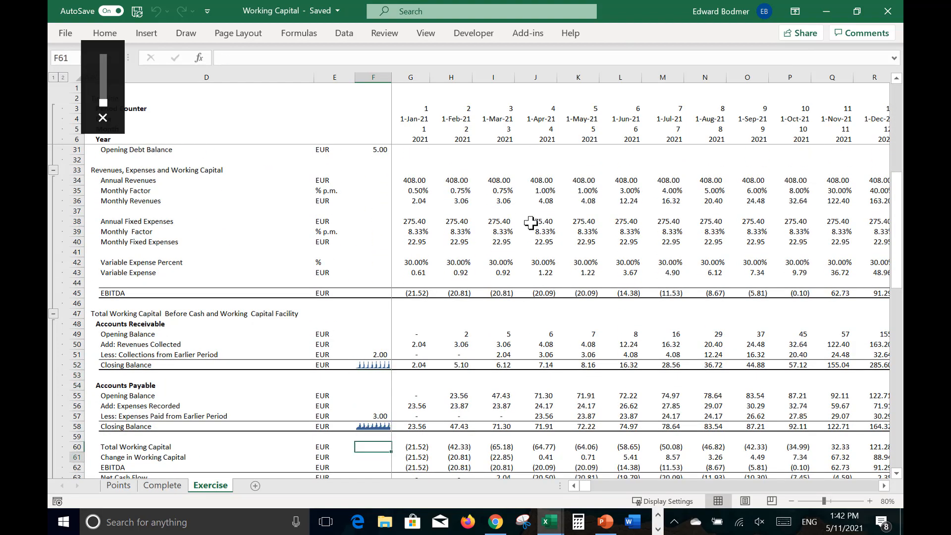
pyautogui.press('Down')
pyautogui.press('Down')
pyautogui.press('Down')
pyautogui.press('Down')
pyautogui.press('Down')
pyautogui.press('Down')
pyautogui.press('Down')
pyautogui.press('Down')
pyautogui.press('Down')
pyautogui.press('Down')
pyautogui.press('Down')
pyautogui.press('Up')
pyautogui.press('Up')
pyautogui.press('Up')
pyautogui.press('Up')
pyautogui.press('Up')
pyautogui.press('Up')
pyautogui.press('Up')
pyautogui.press('Up')
pyautogui.press('Up')
pyautogui.press('Up')
pyautogui.press('Up')
pyautogui.press('Up')
pyautogui.press('Up')
pyautogui.press('Up')
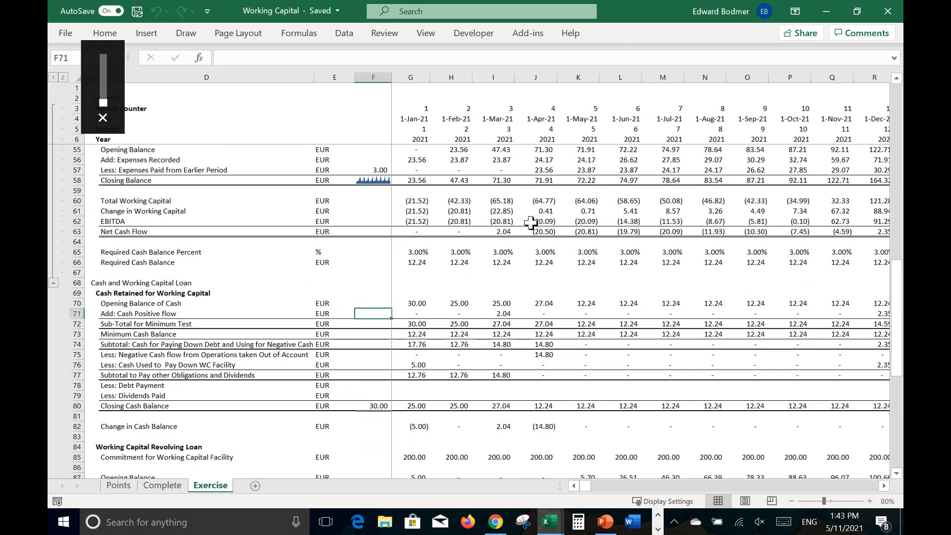
pyautogui.write('=sum(')
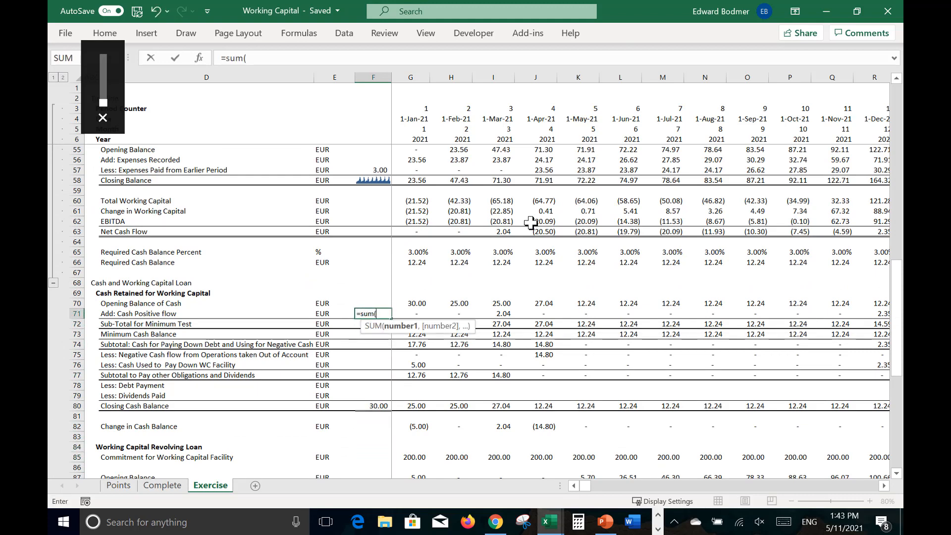
pyautogui.press('Right')
pyautogui.hotkey('ctrl', 'shift', 'Right')
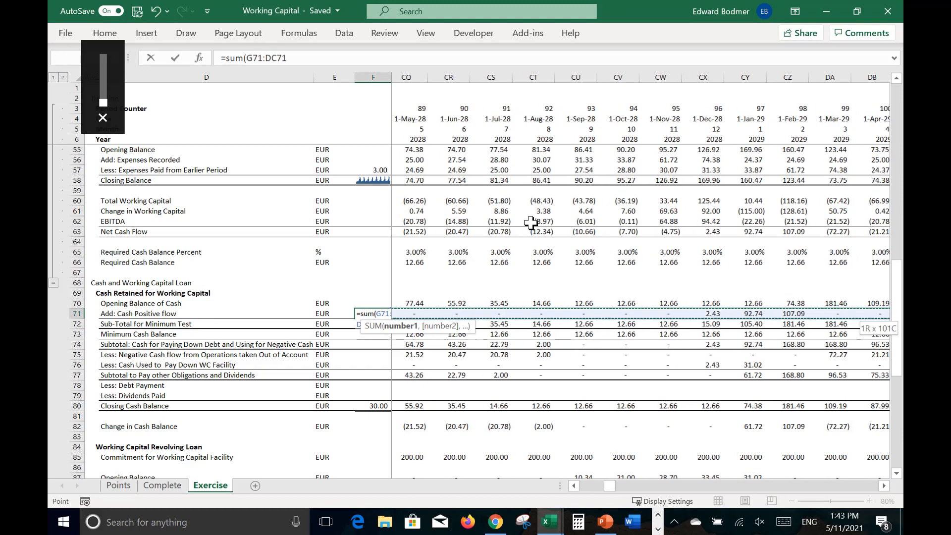
pyautogui.press('Return')
# Step: Total the monthly EBITDA row in F45 with a SUM over G45:DC45
pyautogui.press('Up')
pyautogui.press('Up')
pyautogui.press('Up')
pyautogui.press('Up')
pyautogui.press('Up')
pyautogui.press('Up')
pyautogui.press('Up')
pyautogui.press('Up')
pyautogui.press('Up')
pyautogui.press('Up')
pyautogui.press('Up')
pyautogui.press('Up')
pyautogui.press('Up')
pyautogui.press('Up')
pyautogui.press('Up')
pyautogui.press('Up')
pyautogui.press('Up')
pyautogui.press('Up')
pyautogui.press('Up')
pyautogui.press('Up')
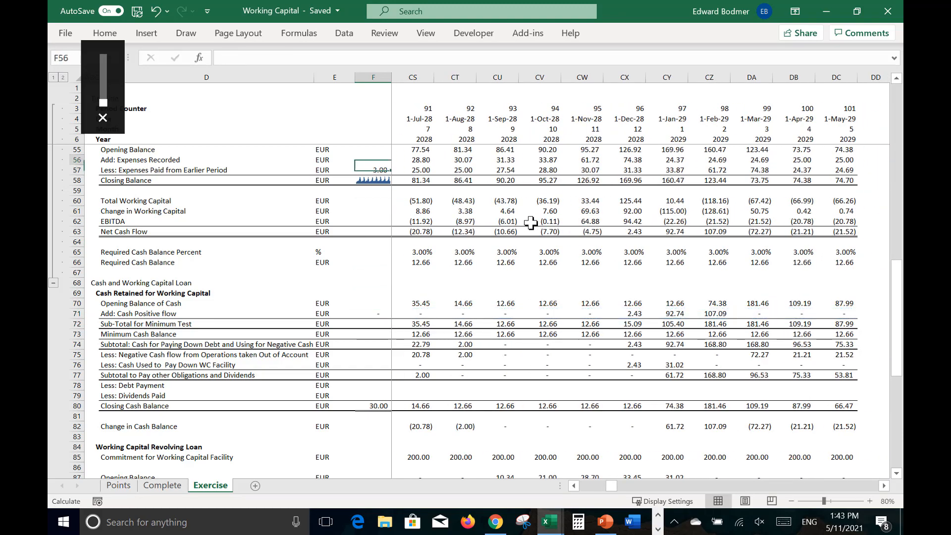
pyautogui.press('Up')
pyautogui.press('Down')
pyautogui.press('Down')
pyautogui.press('Down')
pyautogui.press('Down')
pyautogui.press('Down')
pyautogui.press('Down')
pyautogui.press('Down')
pyautogui.press('Down')
pyautogui.press('Down')
pyautogui.press('Down')
pyautogui.press('Down')
pyautogui.press('Down')
pyautogui.press('Down')
pyautogui.press('Down')
pyautogui.press('Down')
pyautogui.press('Down')
pyautogui.press('Down')
pyautogui.press('Down')
pyautogui.press('Down')
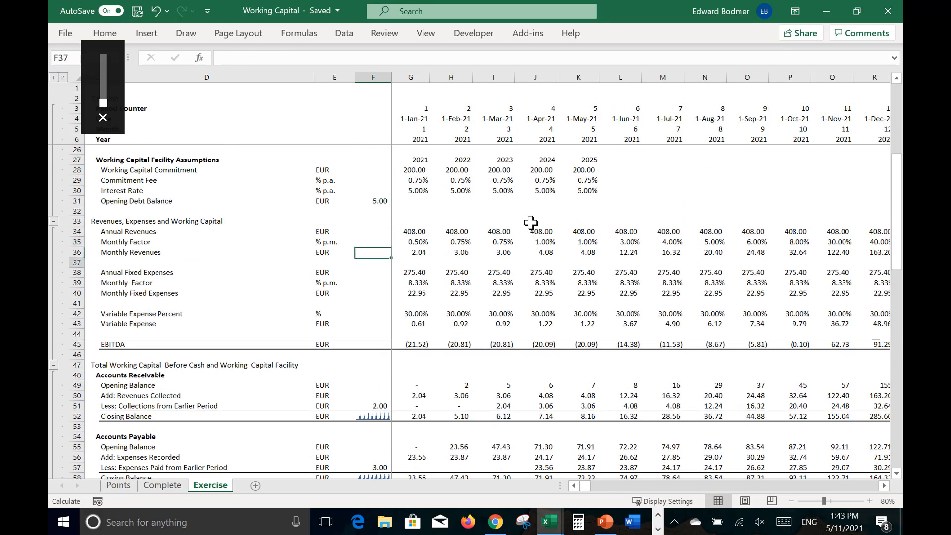
pyautogui.write('=sum(')
pyautogui.press('Right')
pyautogui.hotkey('ctrl', 'shift', 'Right')
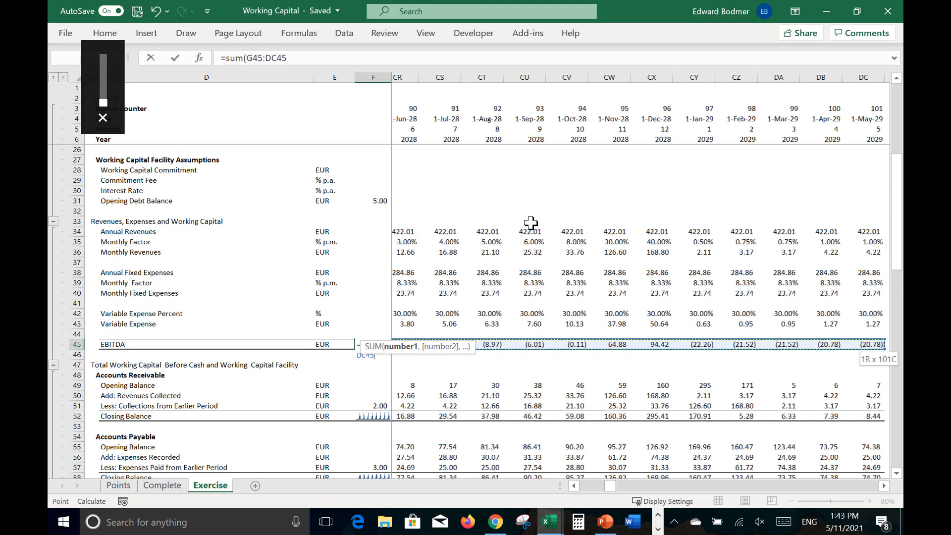
pyautogui.hotkey('ctrl', 'Return')
pyautogui.press('Right')
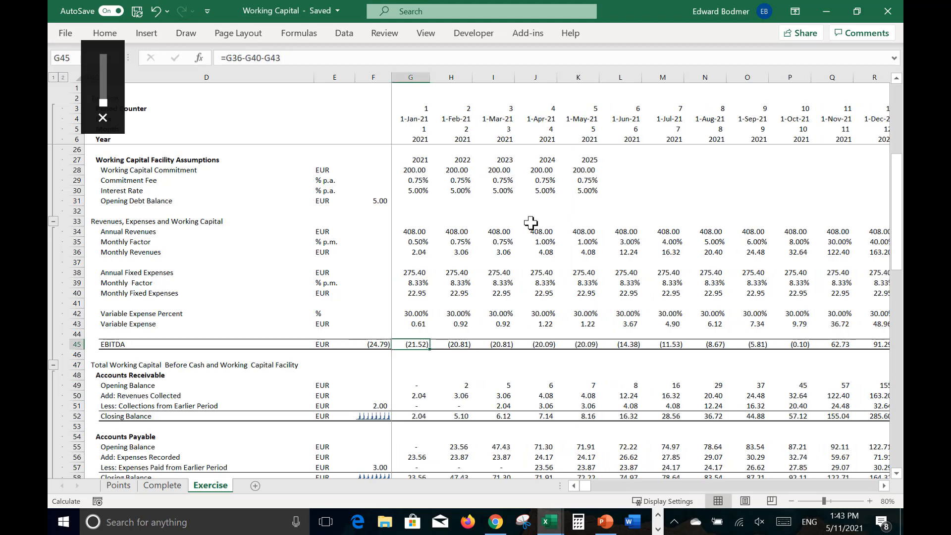
pyautogui.press('Left')
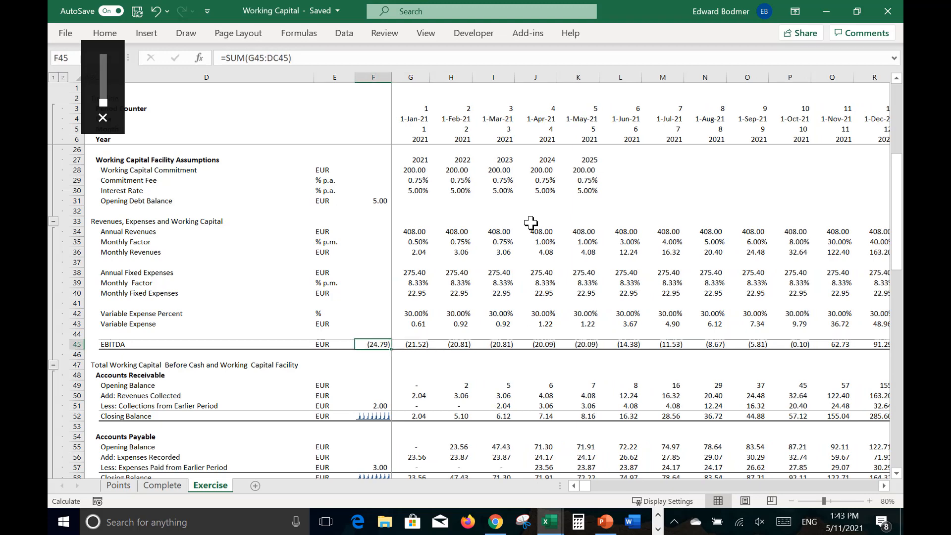
# Step: Total the Variable Expense row in F43 with a SUM over G43:DC43
pyautogui.press('Up')
pyautogui.press('Up')
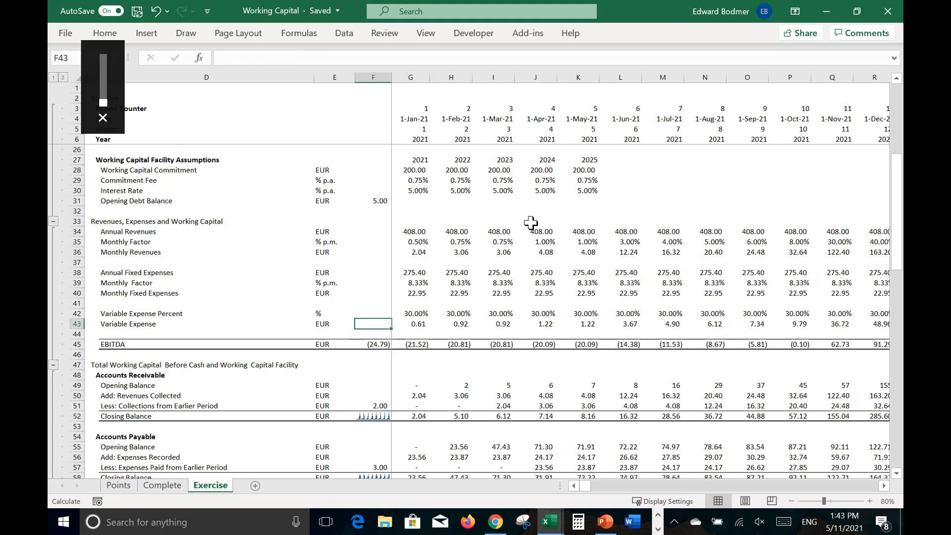
pyautogui.press('Up')
pyautogui.press('Down')
pyautogui.write('=sum(')
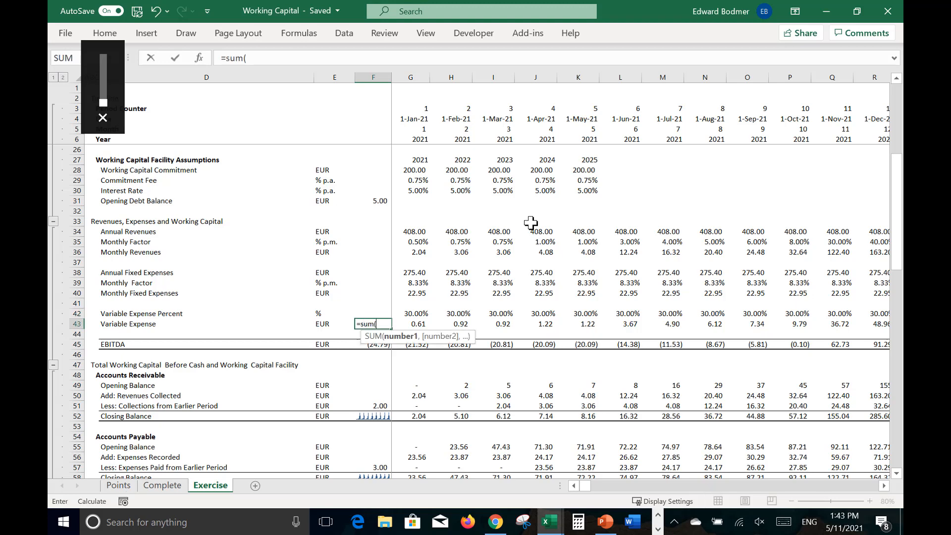
pyautogui.press('Right')
pyautogui.hotkey('ctrl', 'shift', 'Right')
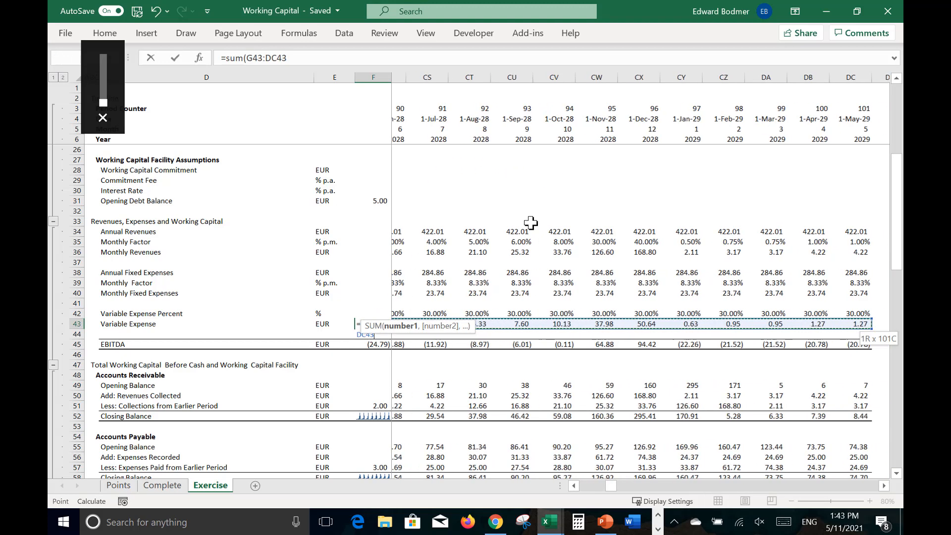
pyautogui.press('Return')
pyautogui.press('Up')
pyautogui.press('Right')
pyautogui.press('Left')
# Step: Recolour the Exercise sheet with the Format Options macro, enabling sum column F colouring and limiting the maximum rows to evaluate to 300
pyautogui.press('Up')
pyautogui.press('Up')
pyautogui.press('Up')
pyautogui.press('Up')
pyautogui.press('Up')
pyautogui.press('Up')
pyautogui.press('Up')
pyautogui.press('Up')
pyautogui.press('Up')
pyautogui.press('Up')
pyautogui.press('Up')
pyautogui.press('Up')
pyautogui.press('Up')
pyautogui.press('Up')
pyautogui.press('Up')
pyautogui.press('Up')
pyautogui.press('Up')
pyautogui.press('Up')
pyautogui.press('Up')
pyautogui.press('Up')
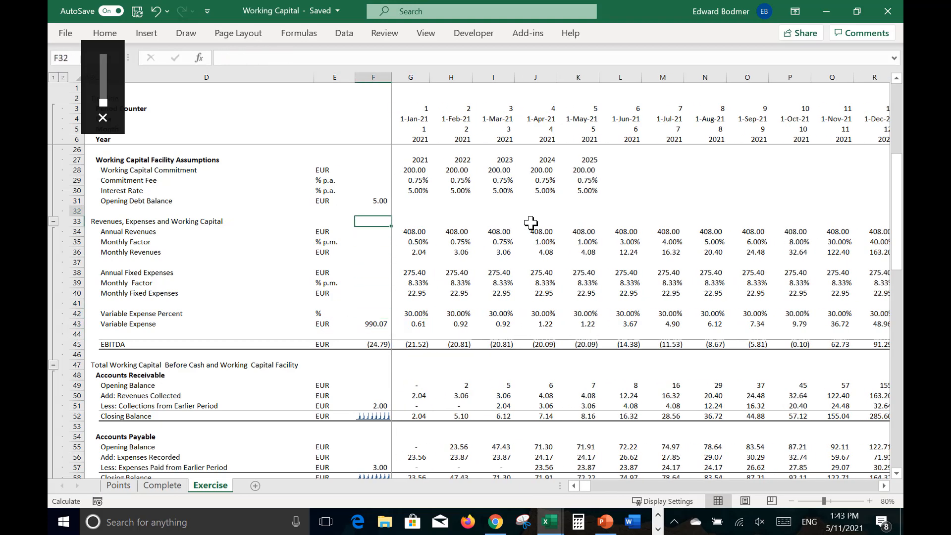
pyautogui.press('Up')
pyautogui.press('Up')
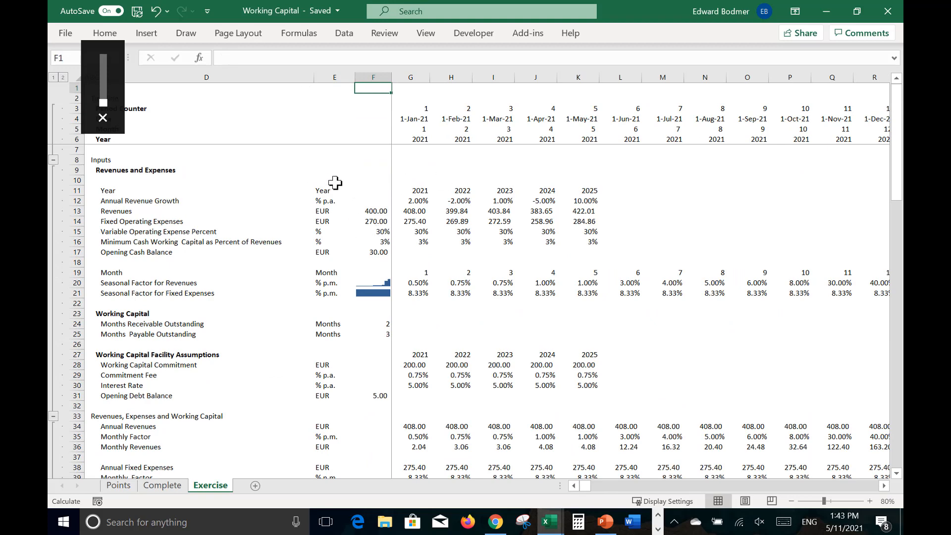
pyautogui.hotkey('ctrl', 'alt', 'c')
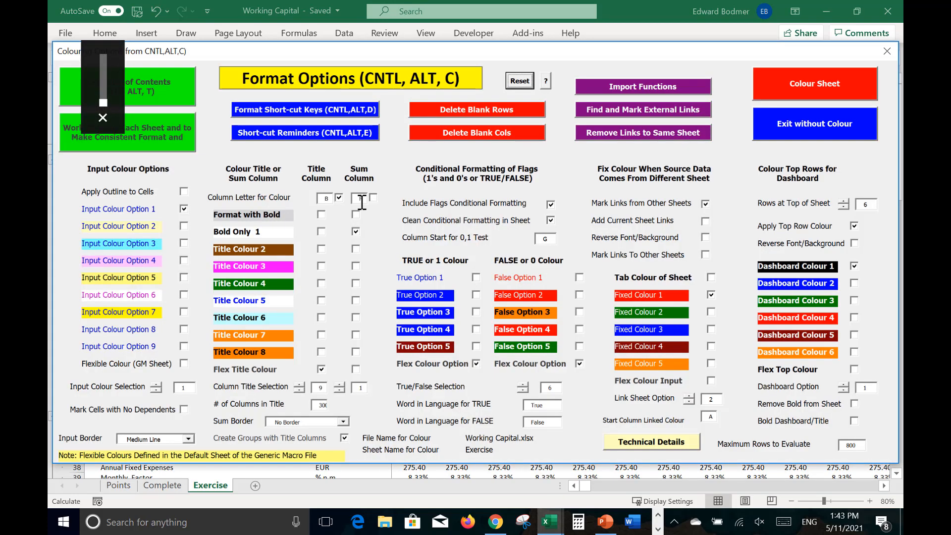
pyautogui.click(374, 198)
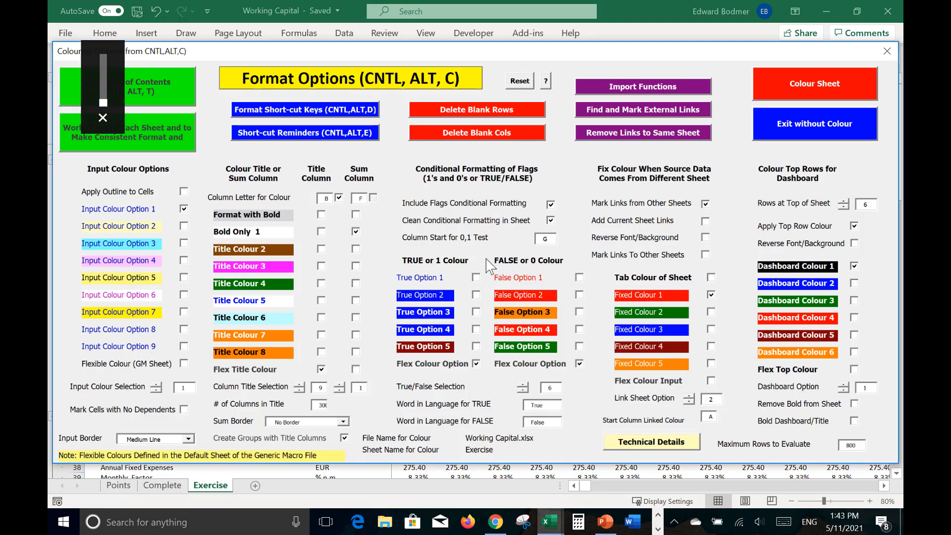
pyautogui.moveTo(489, 51); pyautogui.dragTo(530, 106)
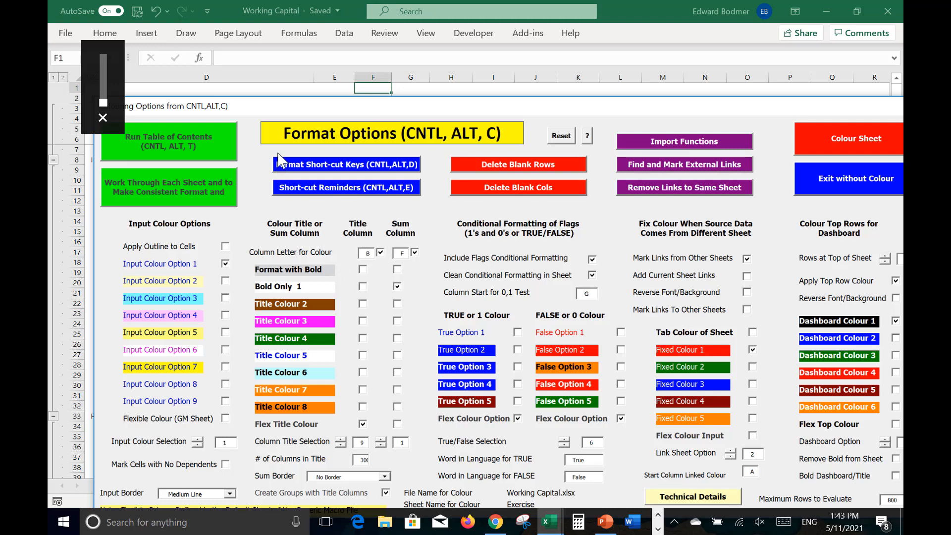
pyautogui.moveTo(551, 109); pyautogui.dragTo(509, 57)
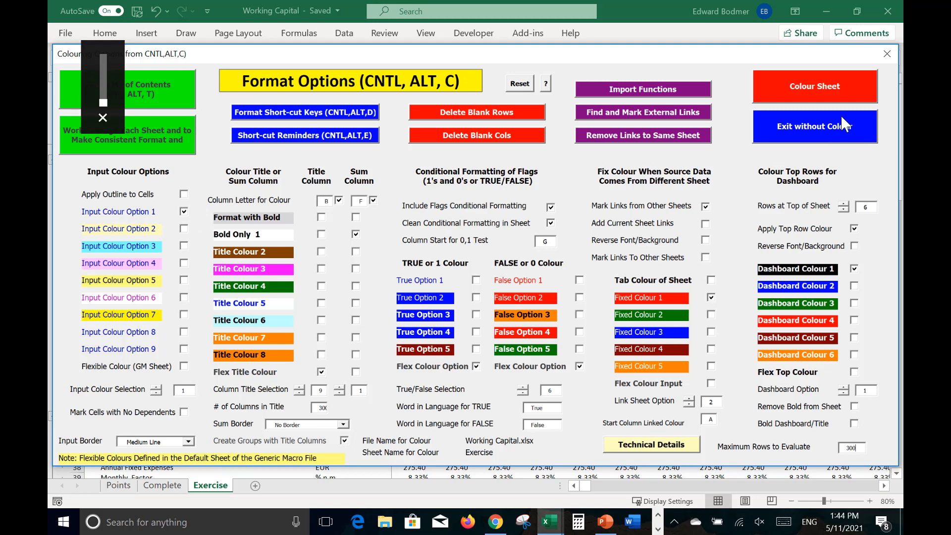
pyautogui.click(834, 99)
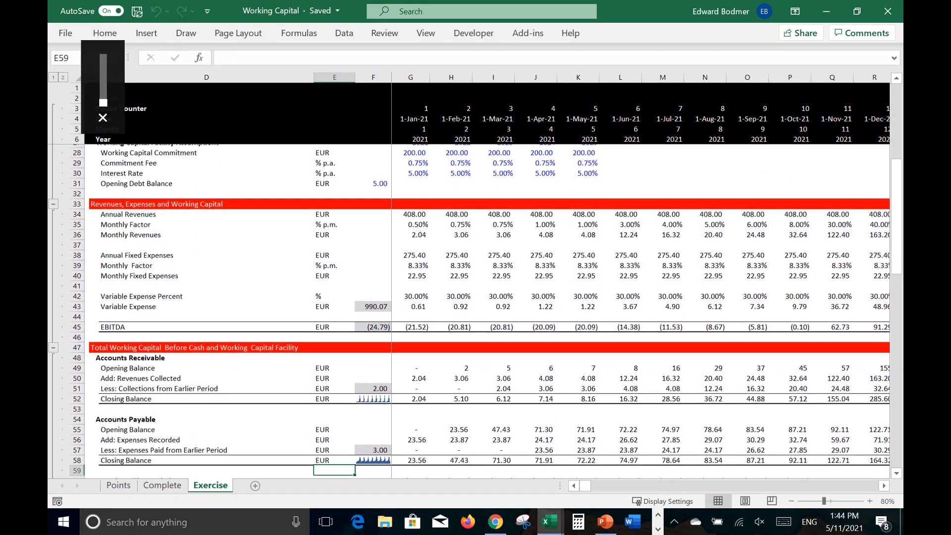
# Step: Trace March 2021's Minimum Cash Balance with the Explain the Formula macro through Required Cash Balance, Annual Revenues and Revenues
pyautogui.press('Right')
pyautogui.press('Right')
pyautogui.press('Right')
pyautogui.press('Up')
pyautogui.press('Up')
pyautogui.press('Down')
pyautogui.press('Down')
pyautogui.press('Down')
pyautogui.press('Down')
pyautogui.press('Down')
pyautogui.press('Down')
pyautogui.press('Down')
pyautogui.press('Down')
pyautogui.press('Down')
pyautogui.press('Down')
pyautogui.press('Down')
pyautogui.press('Down')
pyautogui.press('Down')
pyautogui.press('Down')
pyautogui.press('Down')
pyautogui.press('Down')
pyautogui.press('Down')
pyautogui.press('Down')
pyautogui.press('Down')
pyautogui.press('Down')
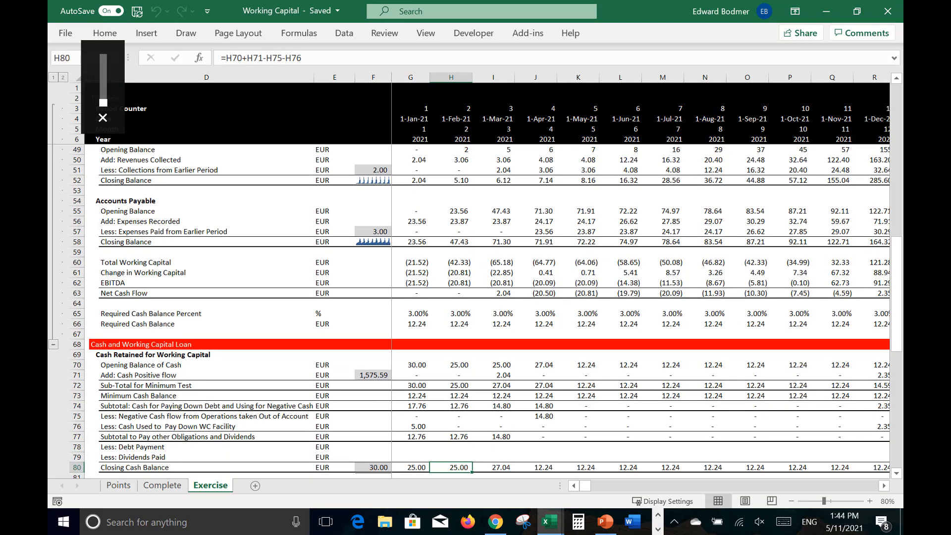
pyautogui.click(503, 395)
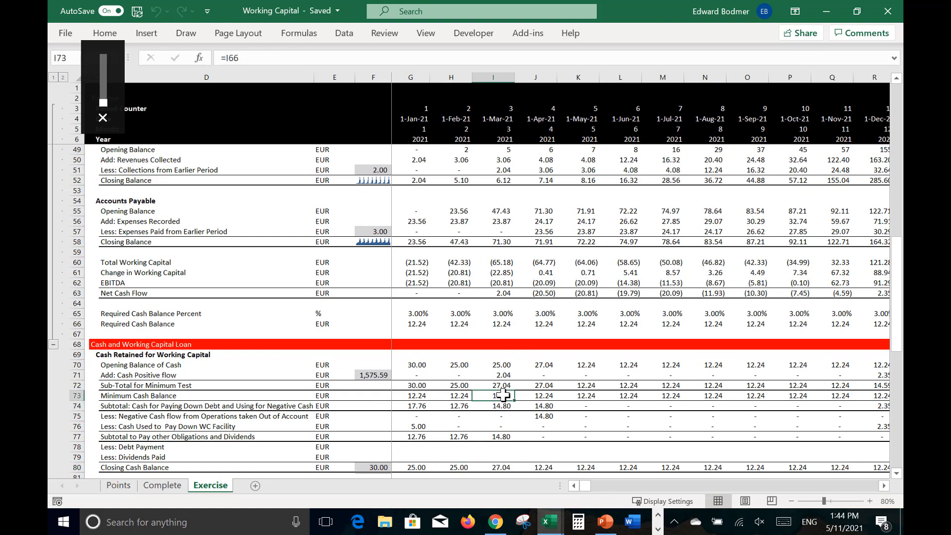
pyautogui.hotkey('ctrl', 'shift', 'a')
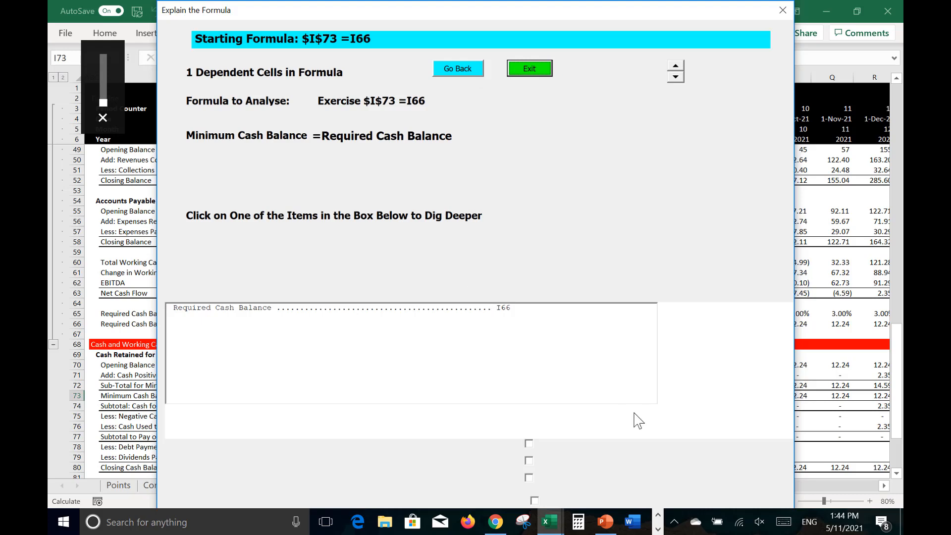
pyautogui.click(488, 311)
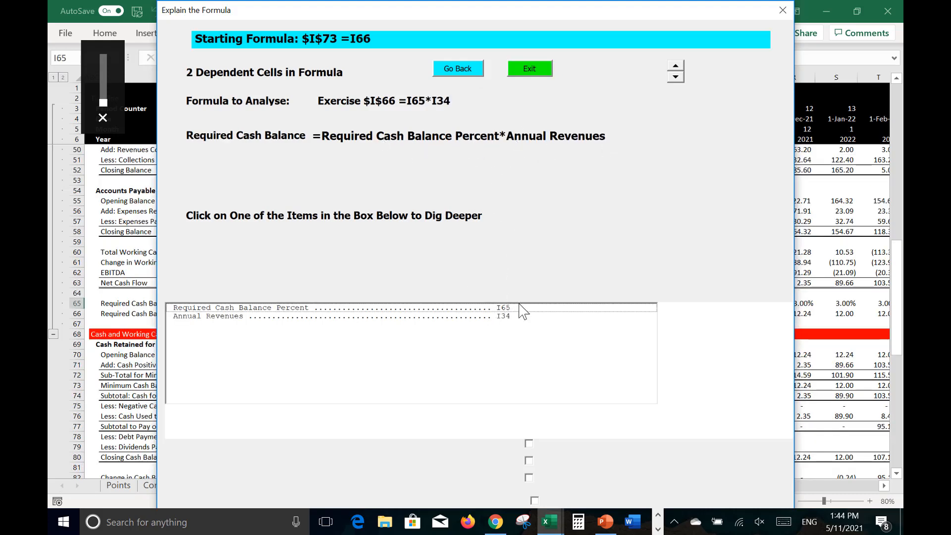
pyautogui.click(506, 319)
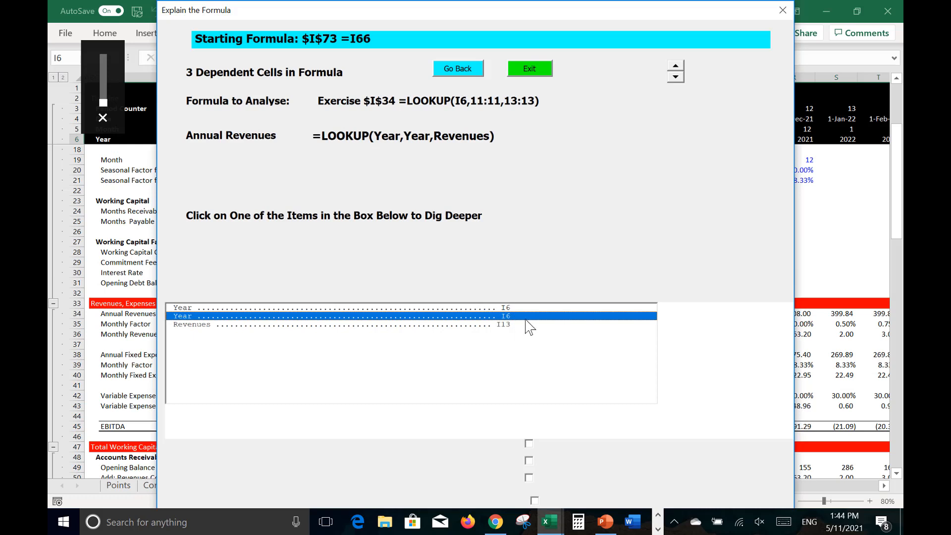
pyautogui.press('Down')
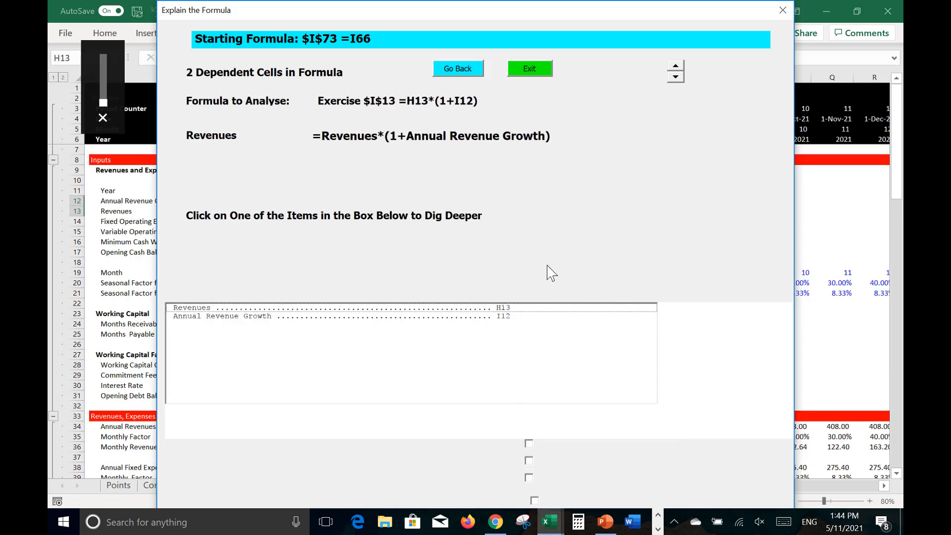
pyautogui.click(529, 69)
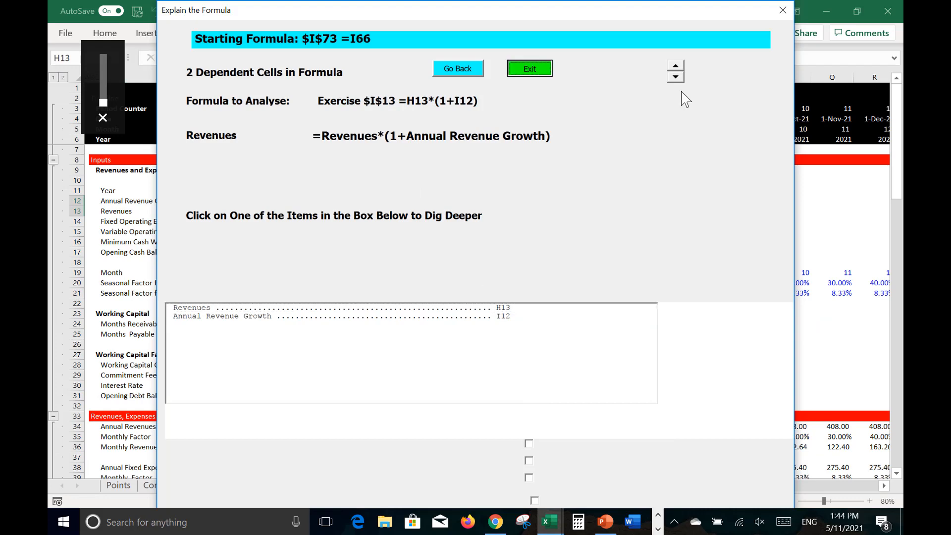
# Step: Look over the recoloured Exercise sheet's revenue and working capital sections, and switch to the Generic-Macros workbook's Introduction sheet
pyautogui.click(499, 438)
pyautogui.press('Down')
pyautogui.press('Down')
pyautogui.press('Down')
pyautogui.press('Down')
pyautogui.press('Down')
pyautogui.press('Down')
pyautogui.press('Down')
pyautogui.press('Down')
pyautogui.press('Down')
pyautogui.press('Down')
pyautogui.press('Down')
pyautogui.press('Down')
pyautogui.press('Down')
pyautogui.press('Down')
pyautogui.press('Down')
pyautogui.press('Down')
pyautogui.press('Down')
pyautogui.press('Down')
pyautogui.press('Down')
pyautogui.press('Down')
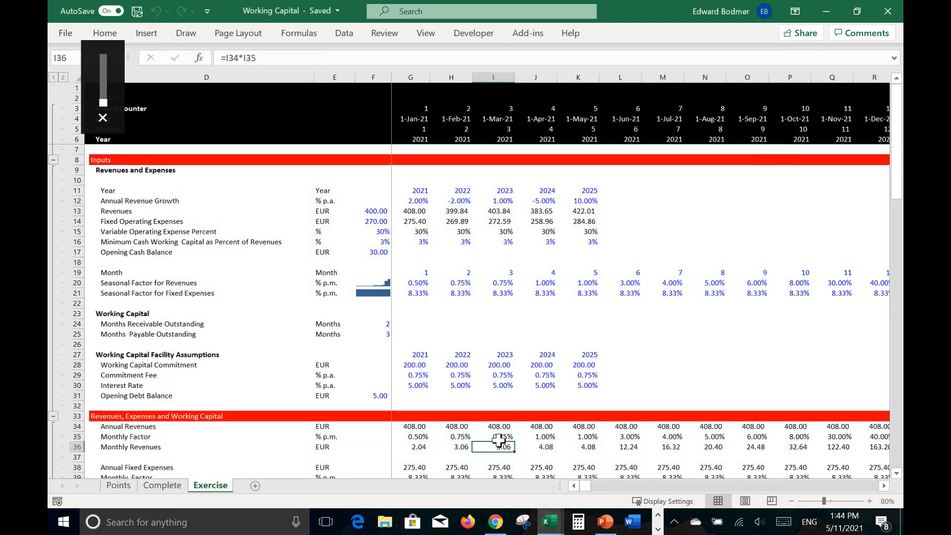
pyautogui.press('Down')
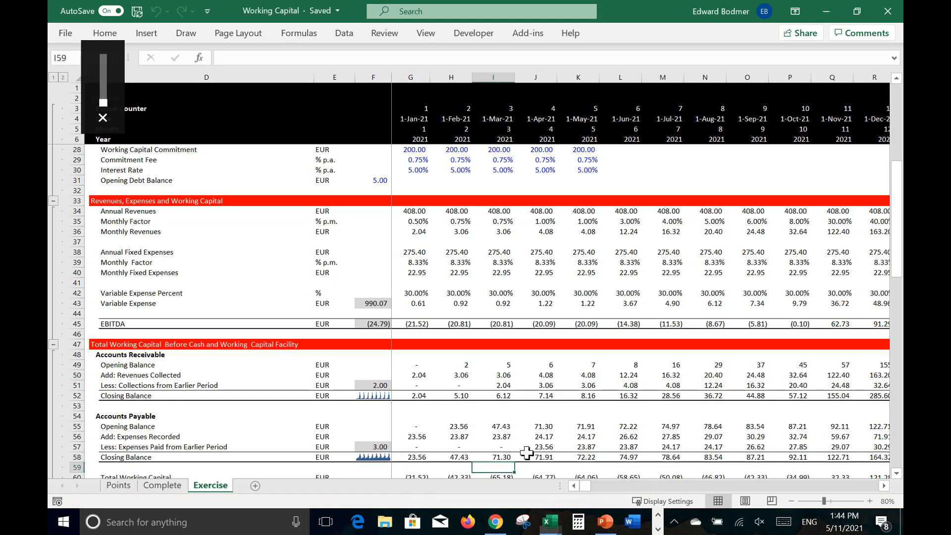
pyautogui.hotkey('ctrl', 'Tab')
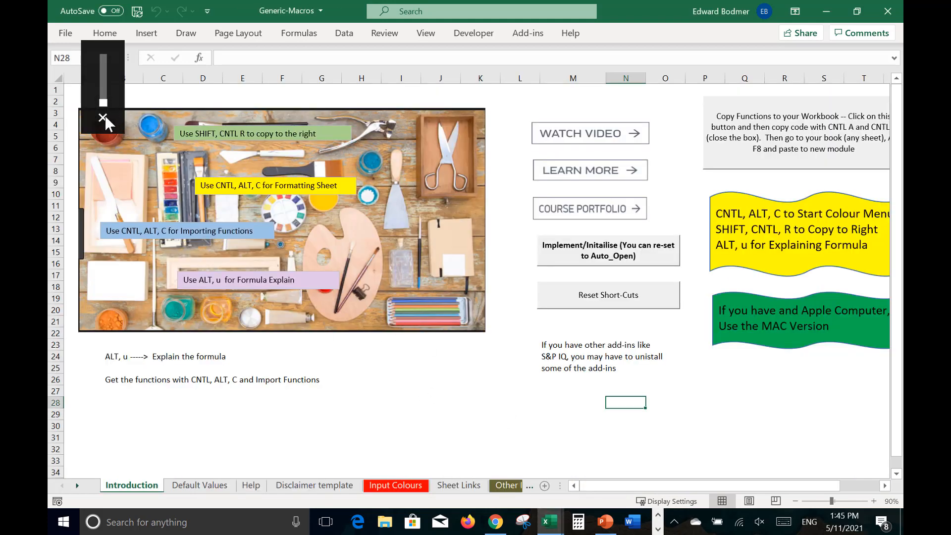
pyautogui.click(502, 261)
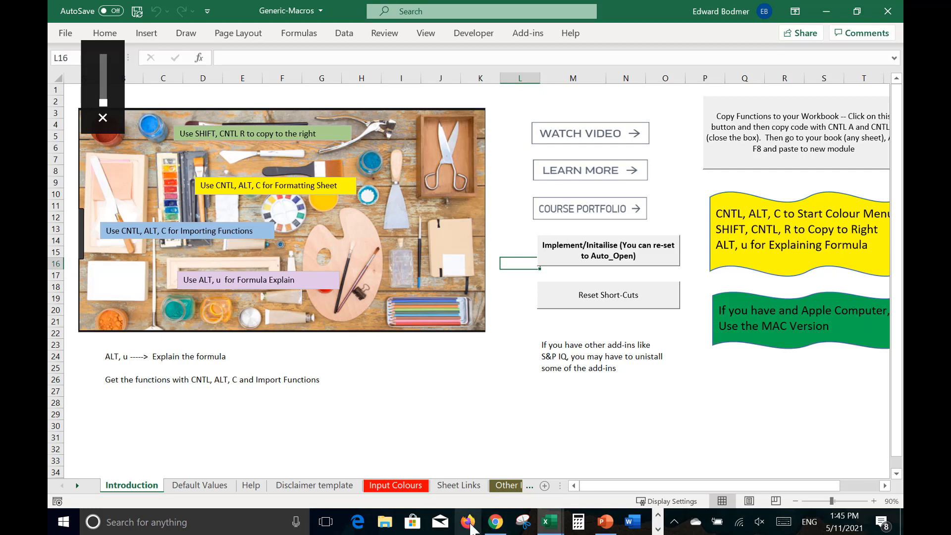
# Step: Switch to Chrome, close the Zoom Post Attendee page, and open edbodmer.com in a new tab
pyautogui.click(496, 522)
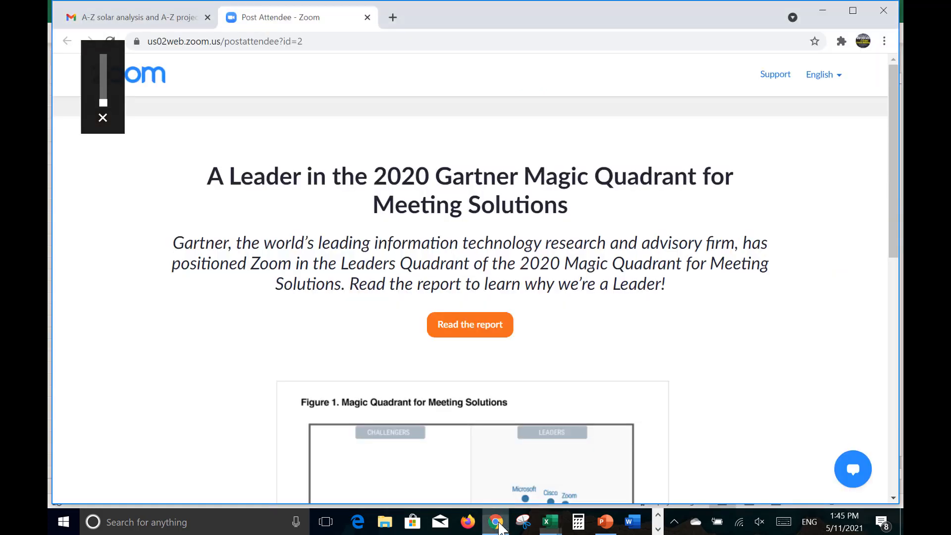
pyautogui.click(367, 18)
pyautogui.click(232, 18)
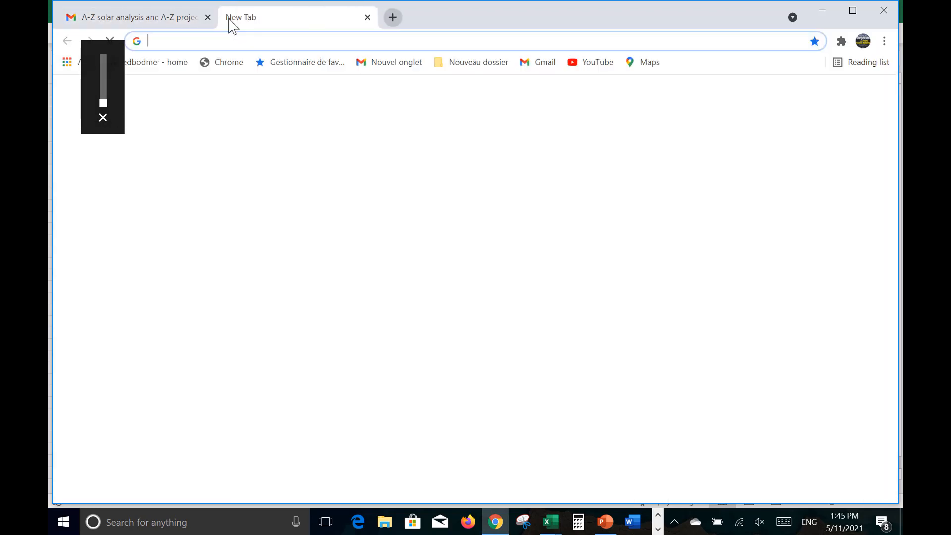
pyautogui.write('edbodmer.com')
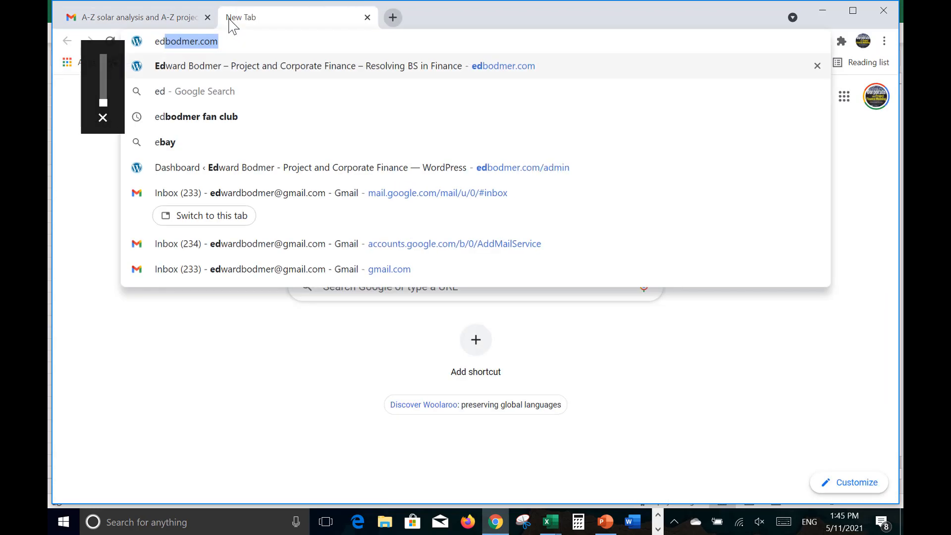
pyautogui.press('Right')
pyautogui.press('Return')
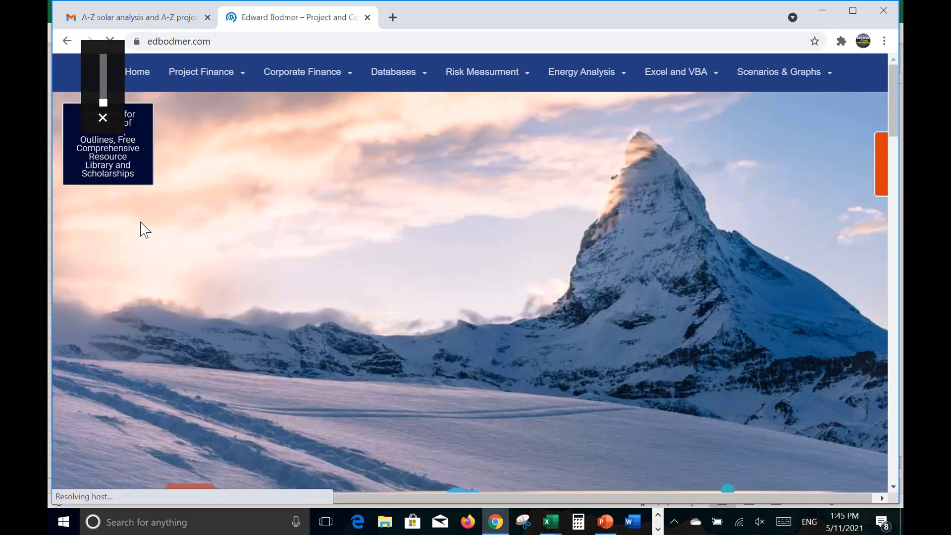
# Step: Look over the edbodmer.com home page down to the Generic Macro File link, and close the website's tab
pyautogui.scroll(-5, 140, 223)
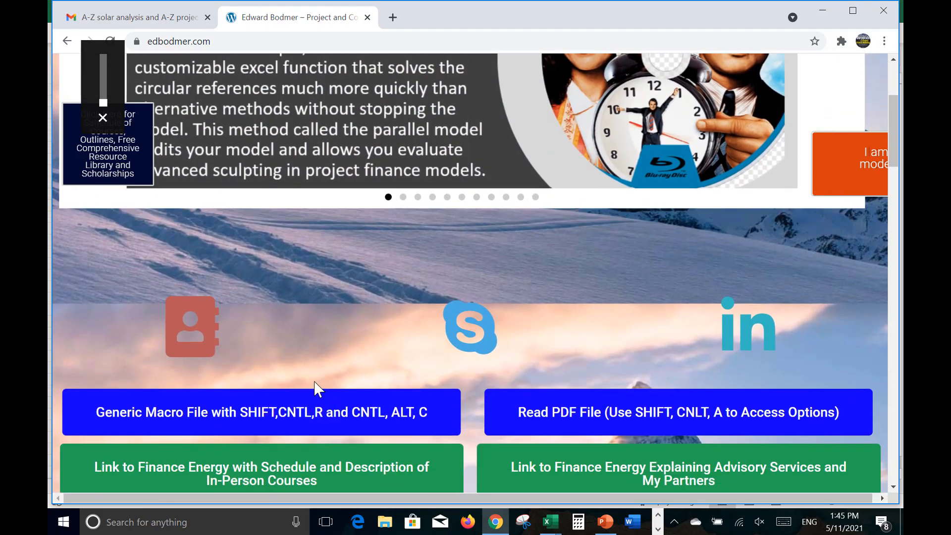
pyautogui.scroll(5, 303, 345)
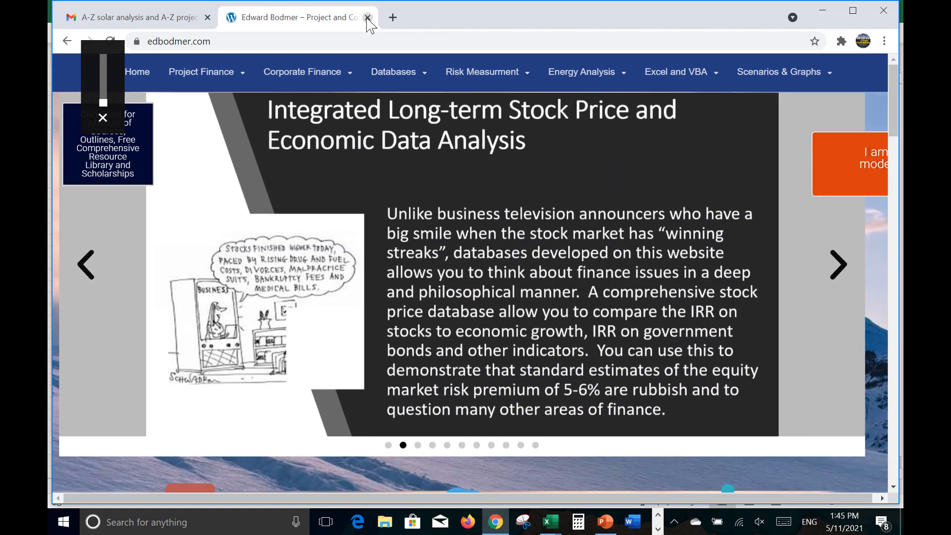
pyautogui.click(367, 18)
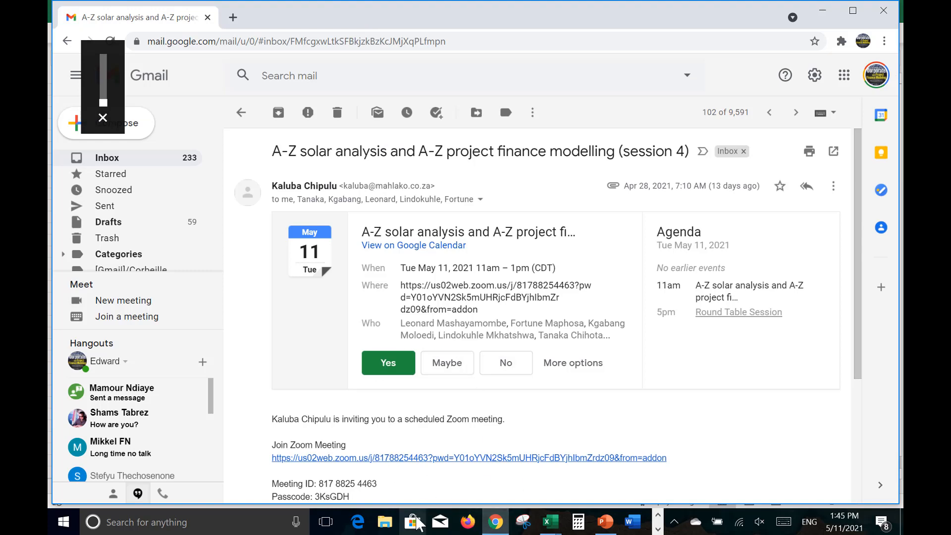
pyautogui.click(550, 523)
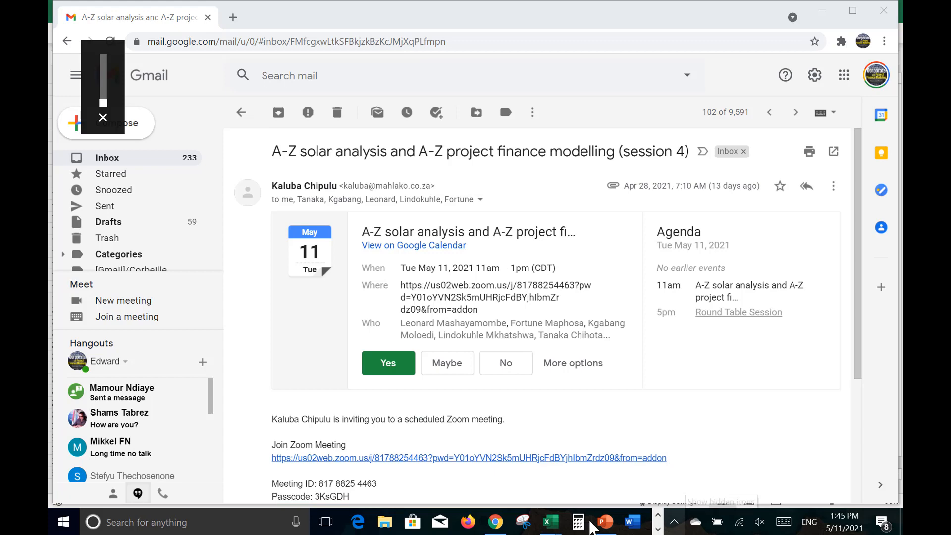
pyautogui.moveTo(554, 529)
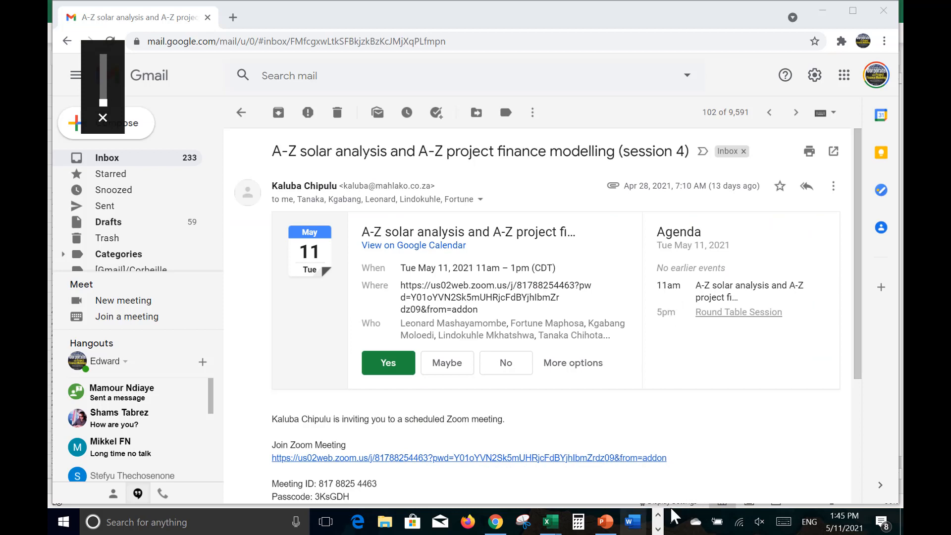
pyautogui.click(658, 529)
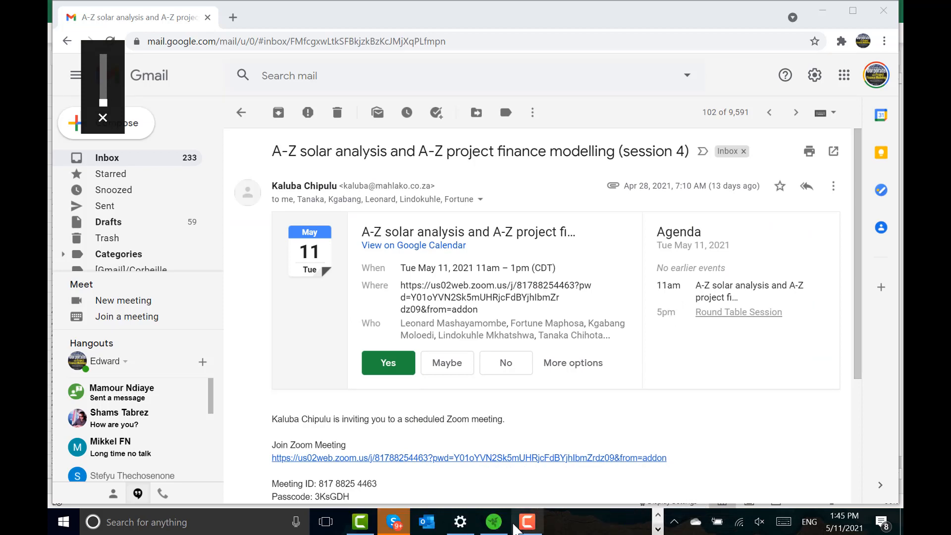
pyautogui.click(532, 527)
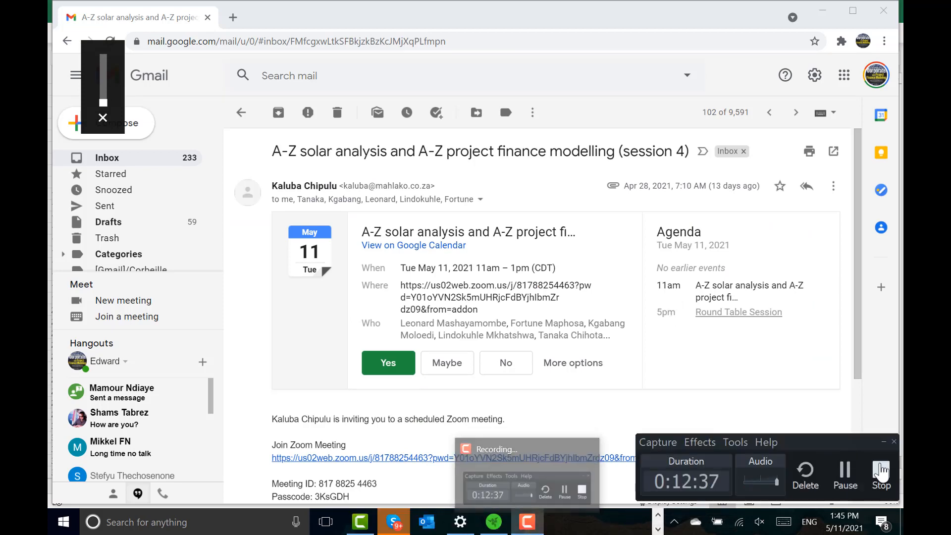